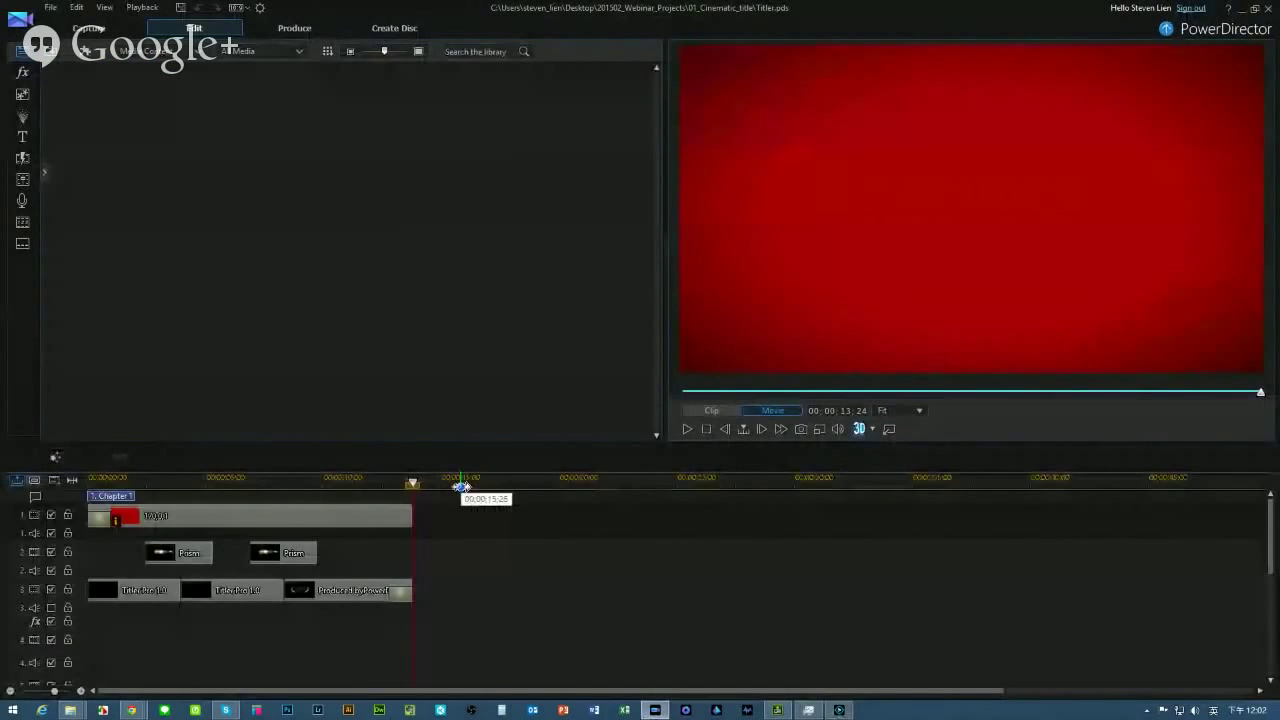
Review the opening of the existing title sequence and preview the Balloon title template
left_click(98, 479)
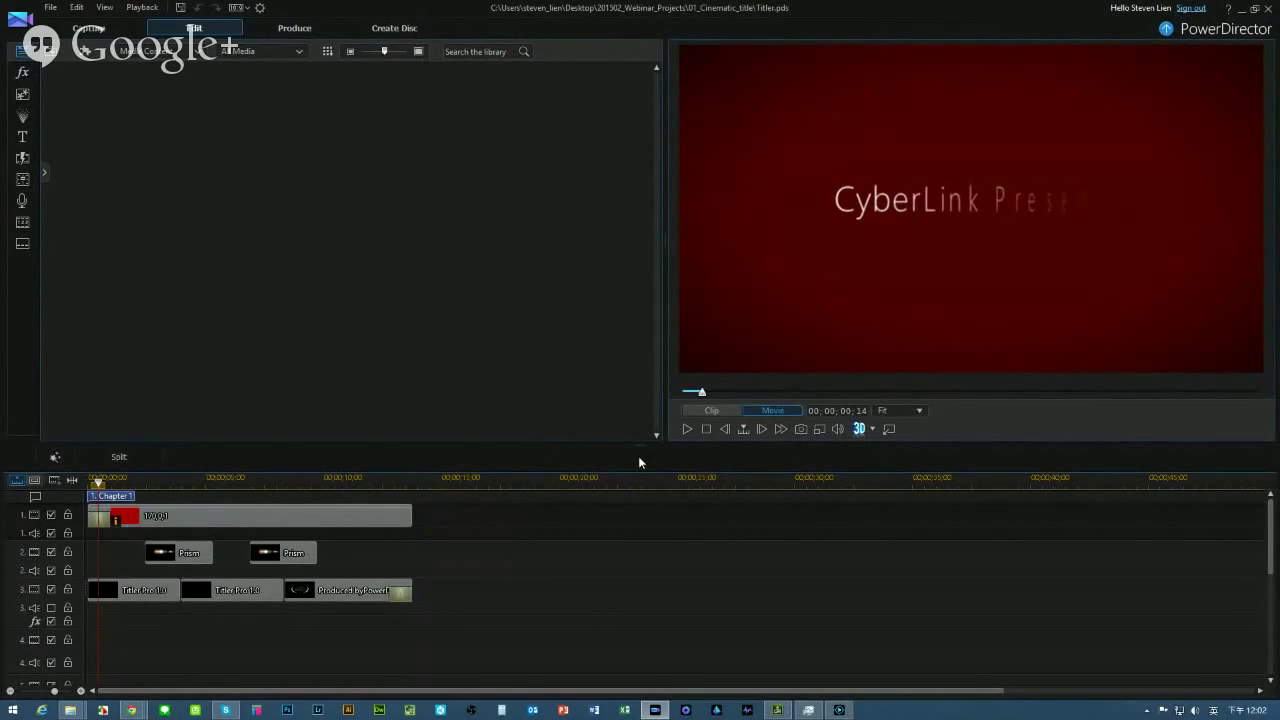
left_click(22, 136)
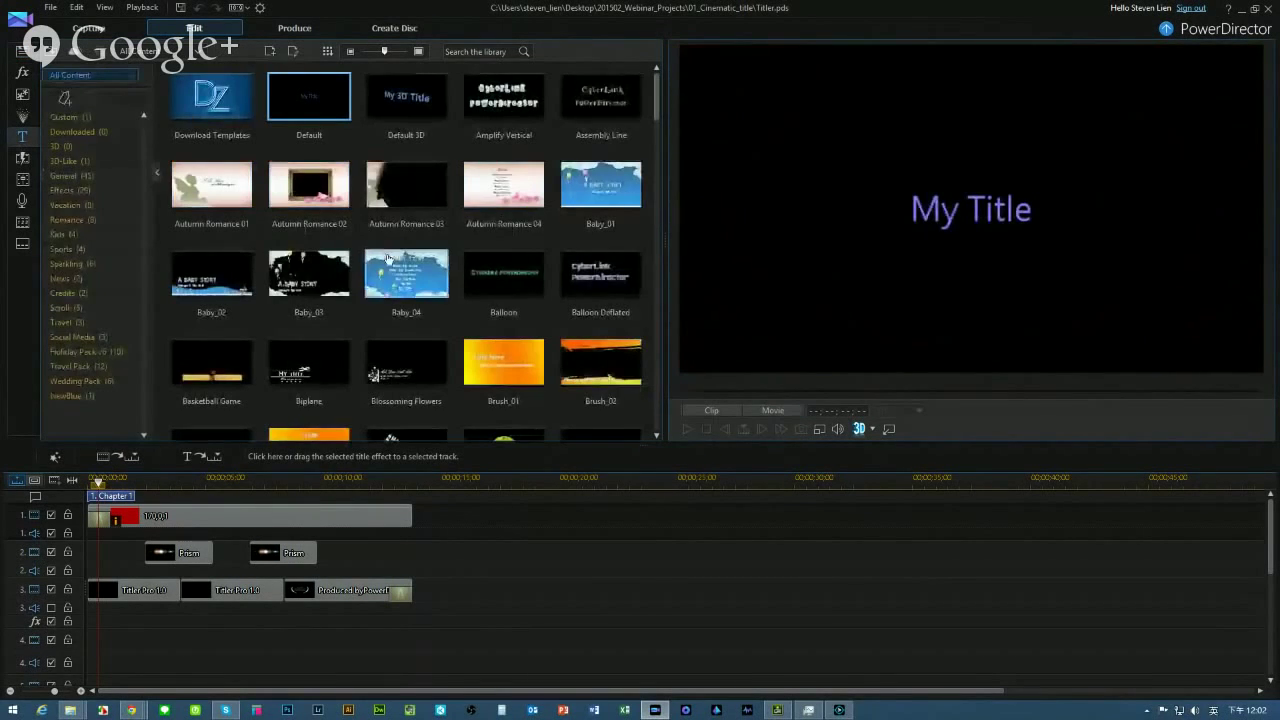
left_click(482, 287)
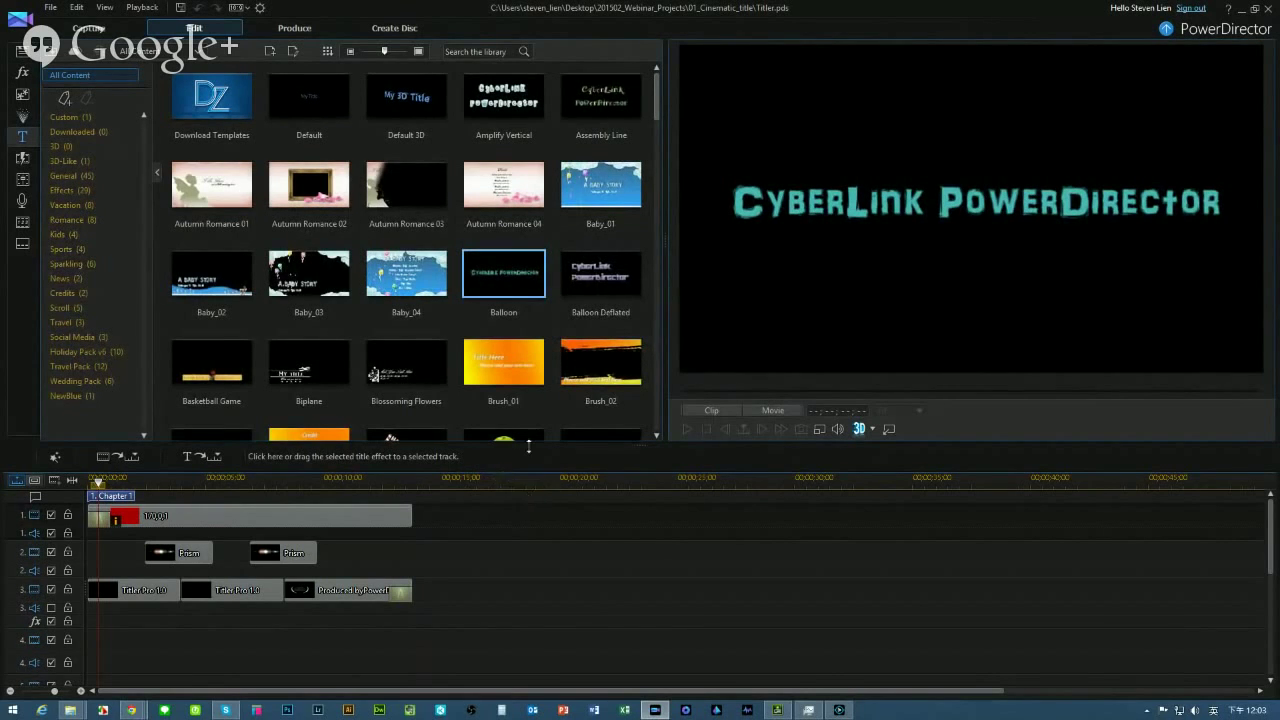
Place the NewBlue Titler Pro 1.0 title on track 3 in the empty stretch after the existing clips, at about 16 seconds
left_click(487, 487)
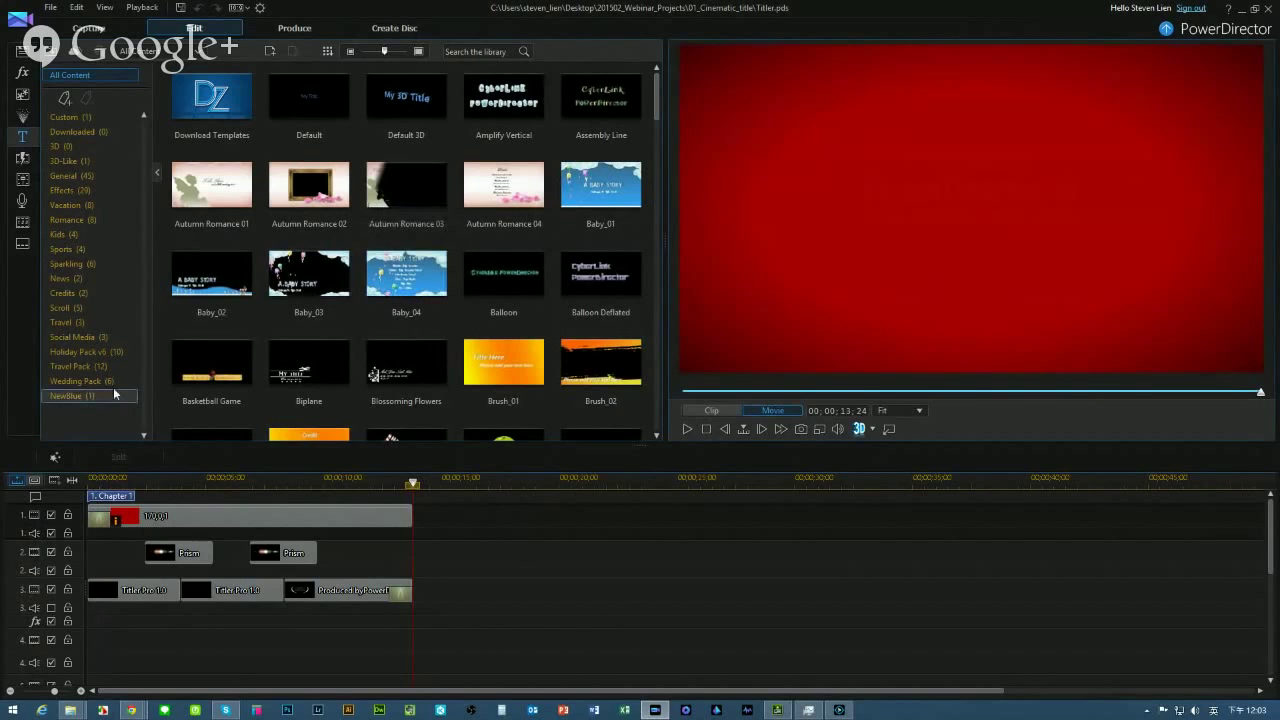
left_click(76, 397)
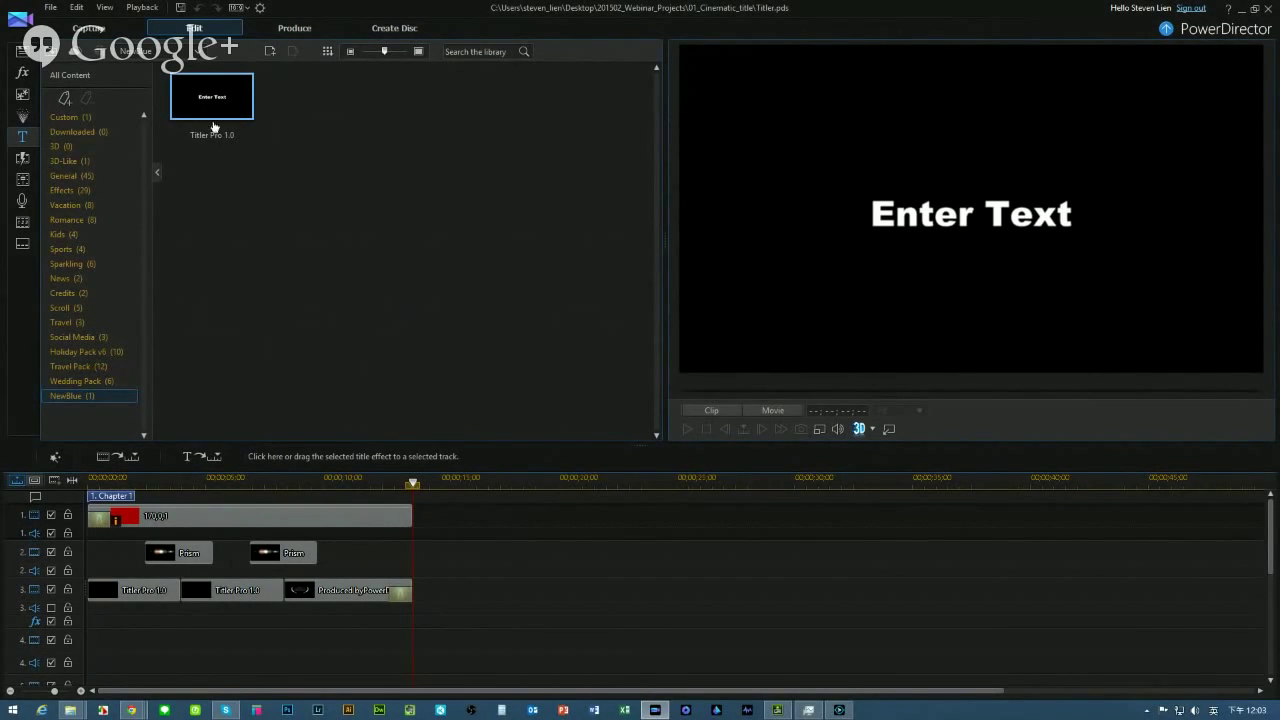
left_click_drag(213, 109, 484, 537)
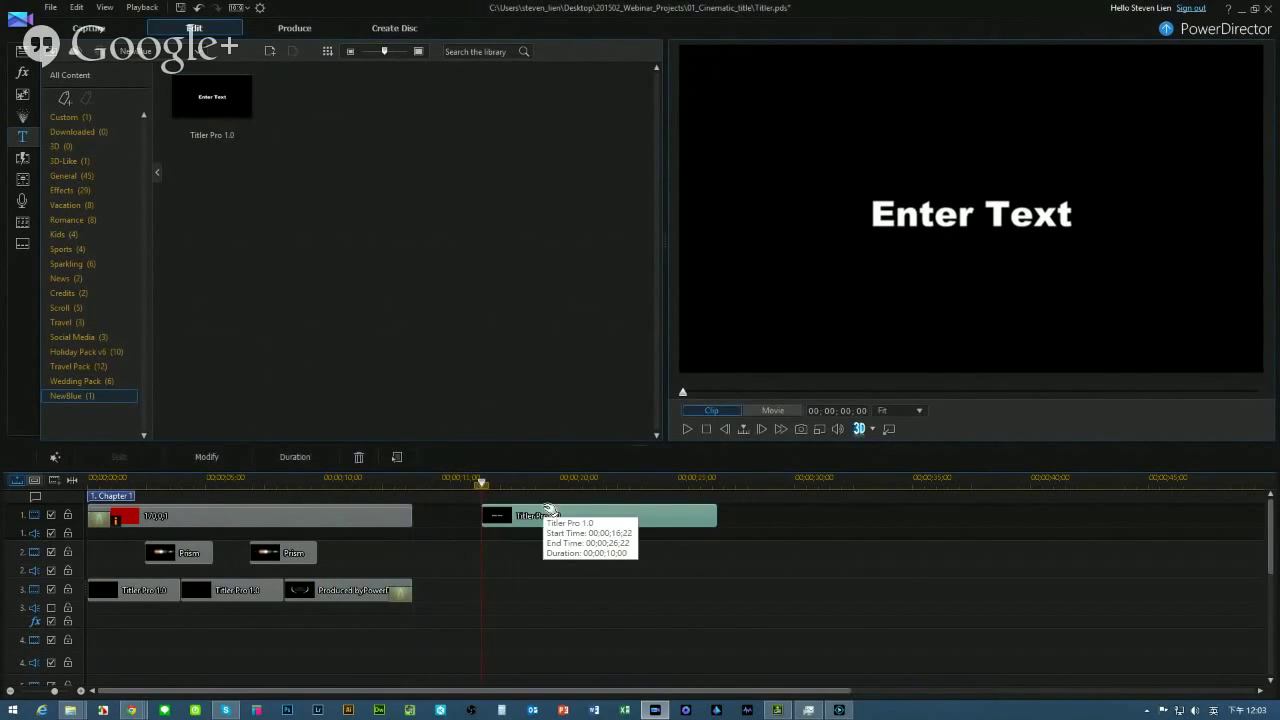
left_click_drag(550, 514, 550, 591)
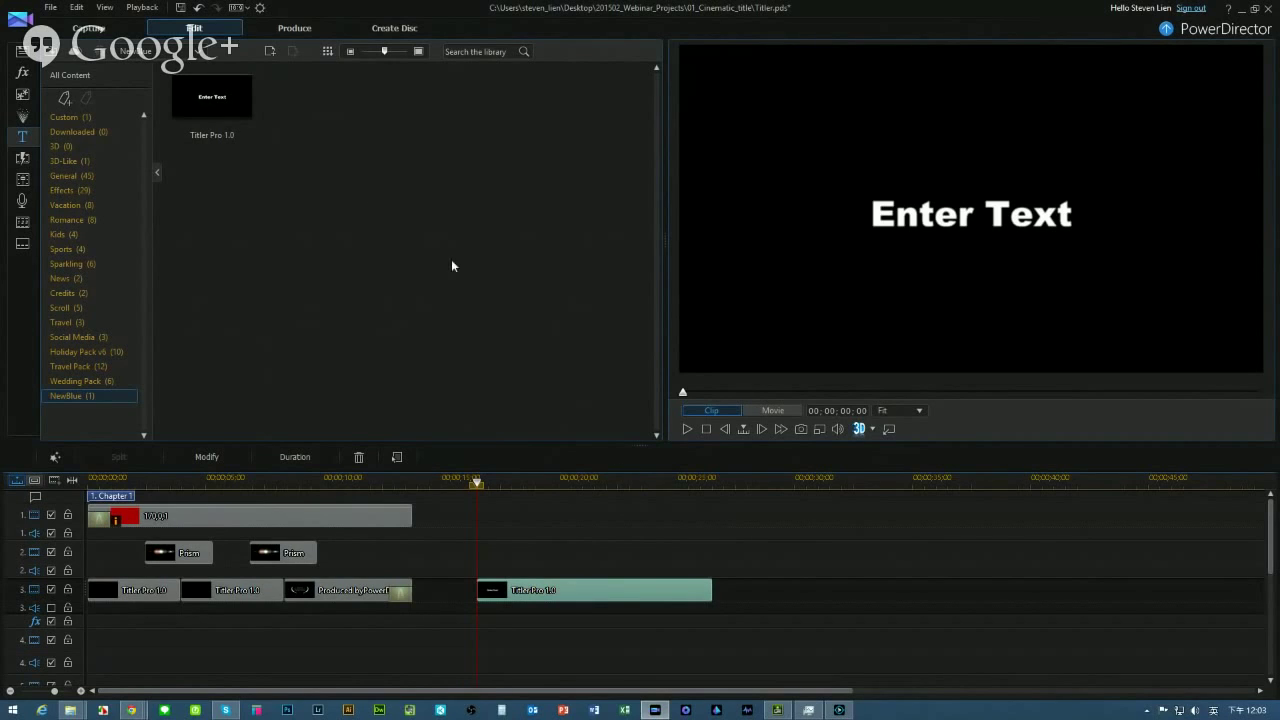
Add the red 247,32,48 color board to track 1, starting at the same time as the new title
left_click(20, 50)
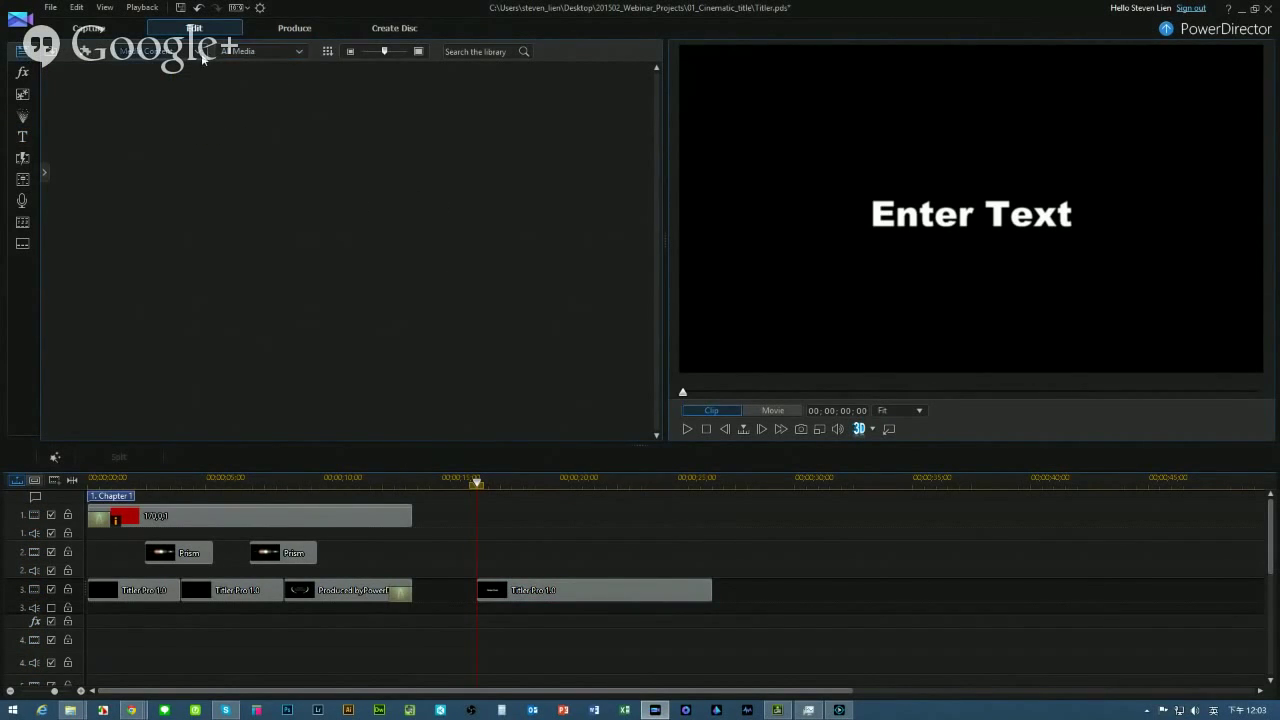
left_click(155, 51)
left_click(158, 82)
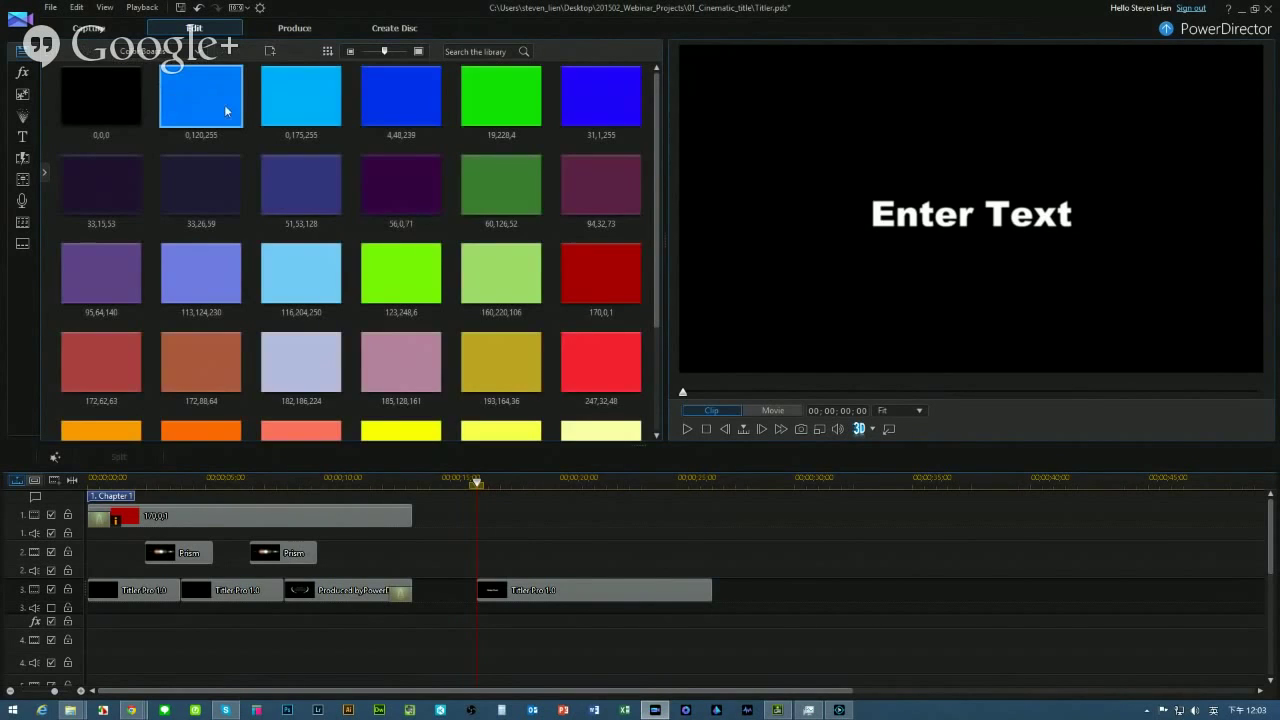
scroll(590, 298, "down", 1)
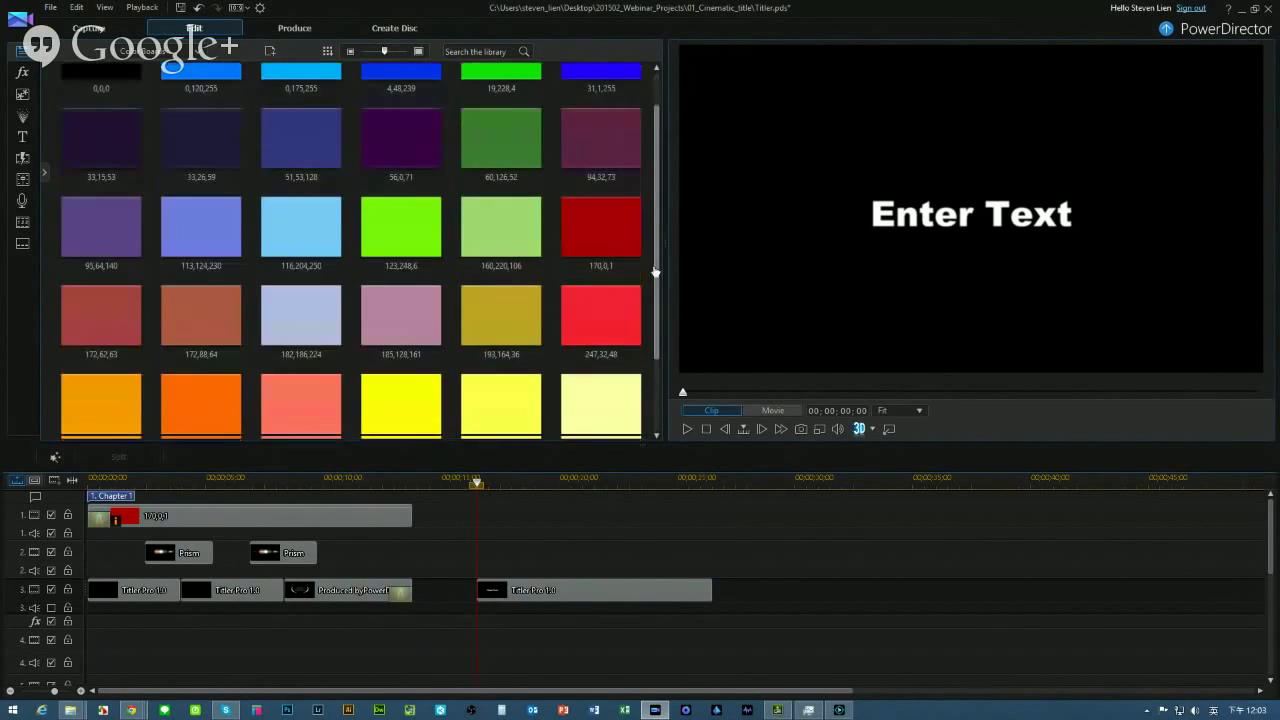
left_click_drag(571, 263, 503, 521)
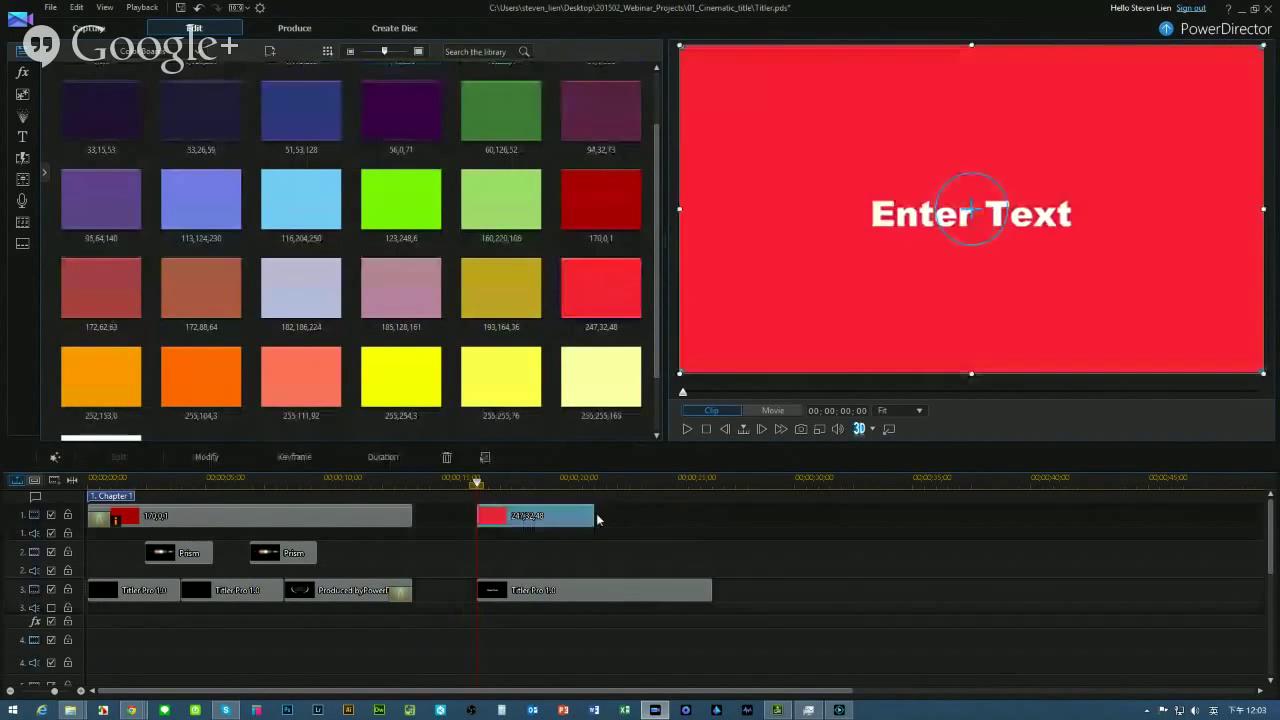
Extend the red color clip well past the new title and shorten the title clip to about 4 seconds
left_click_drag(592, 516, 873, 526)
left_click(663, 588)
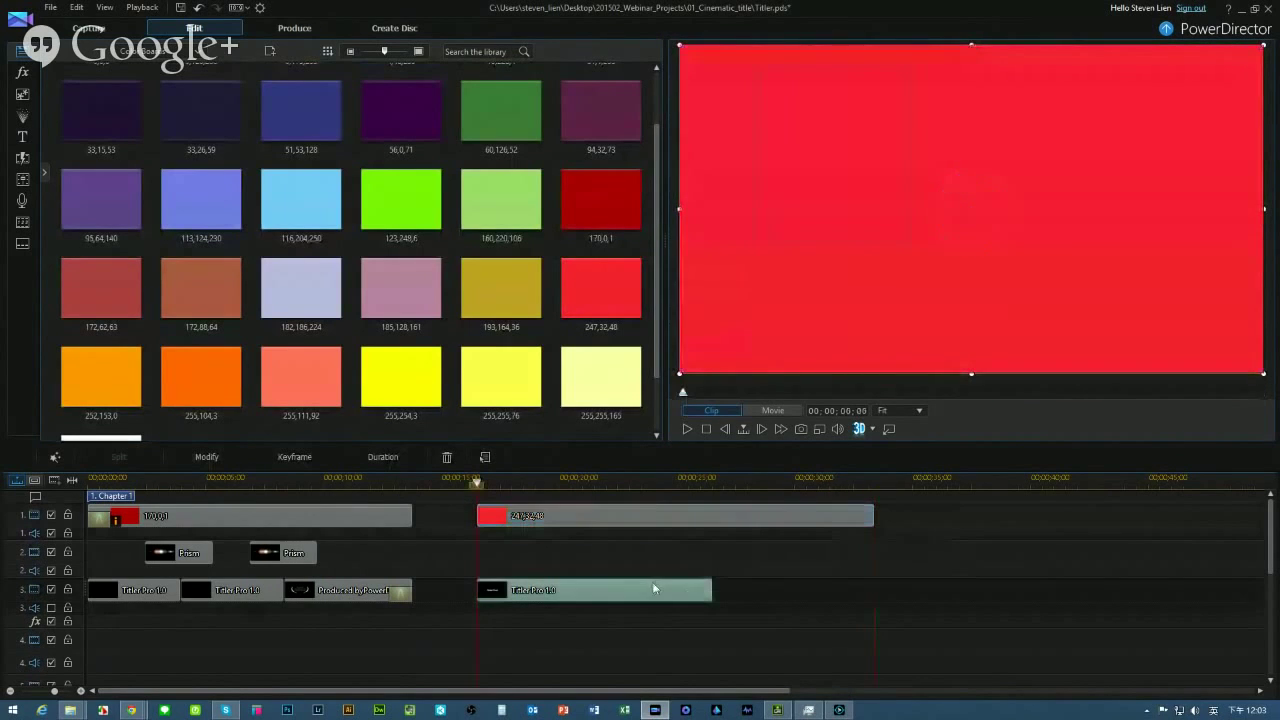
left_click_drag(701, 597, 584, 606)
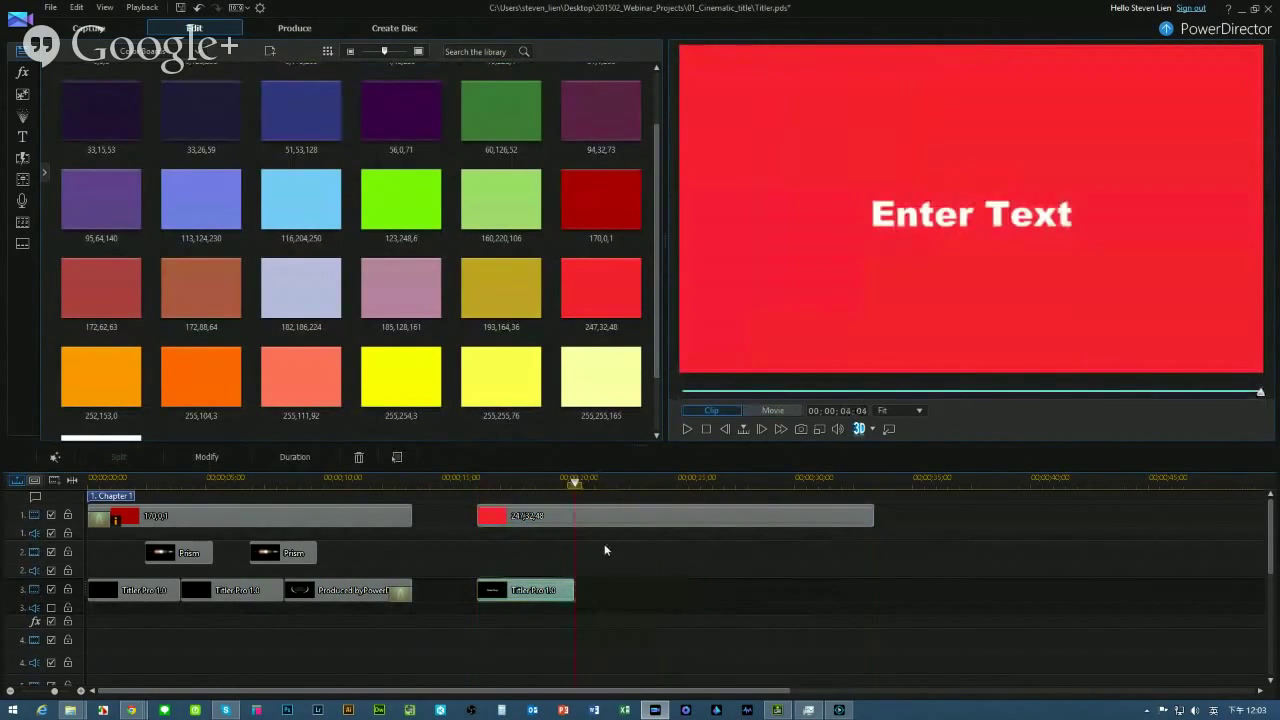
Search the video effects for "focus" and apply the Focus effect to the new red color clip
left_click(544, 515)
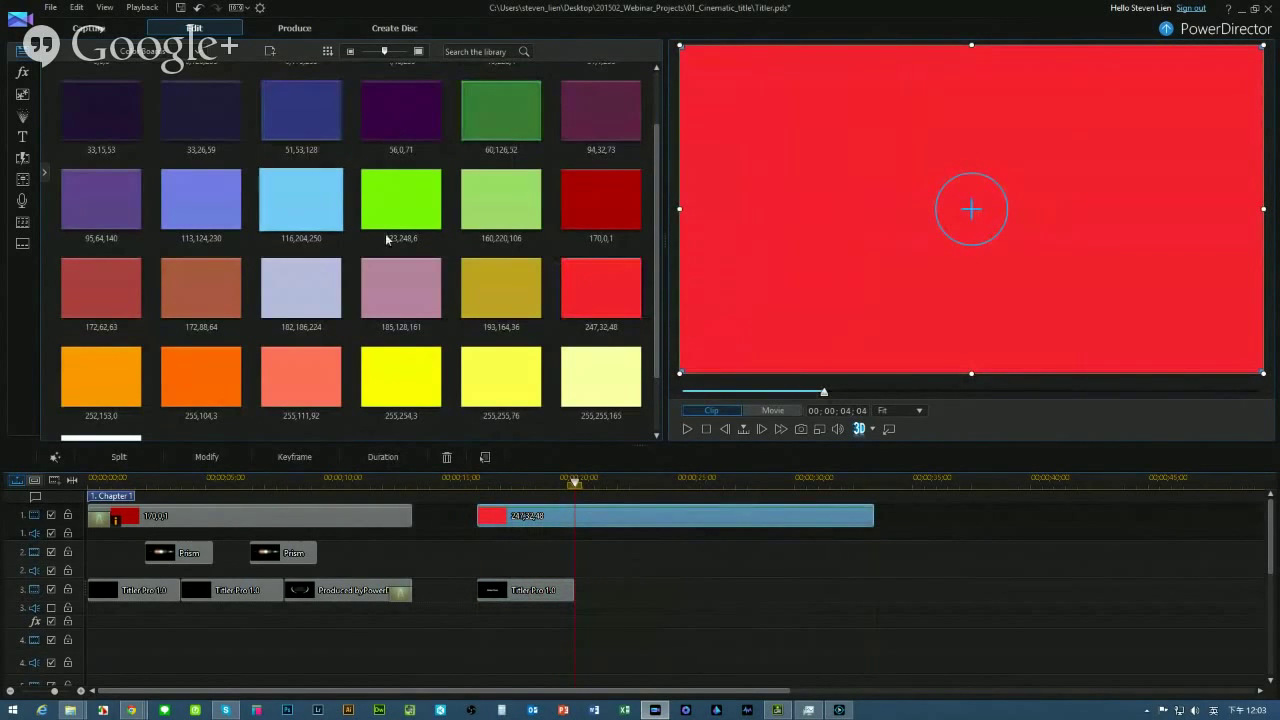
left_click(140, 51)
left_click(168, 66)
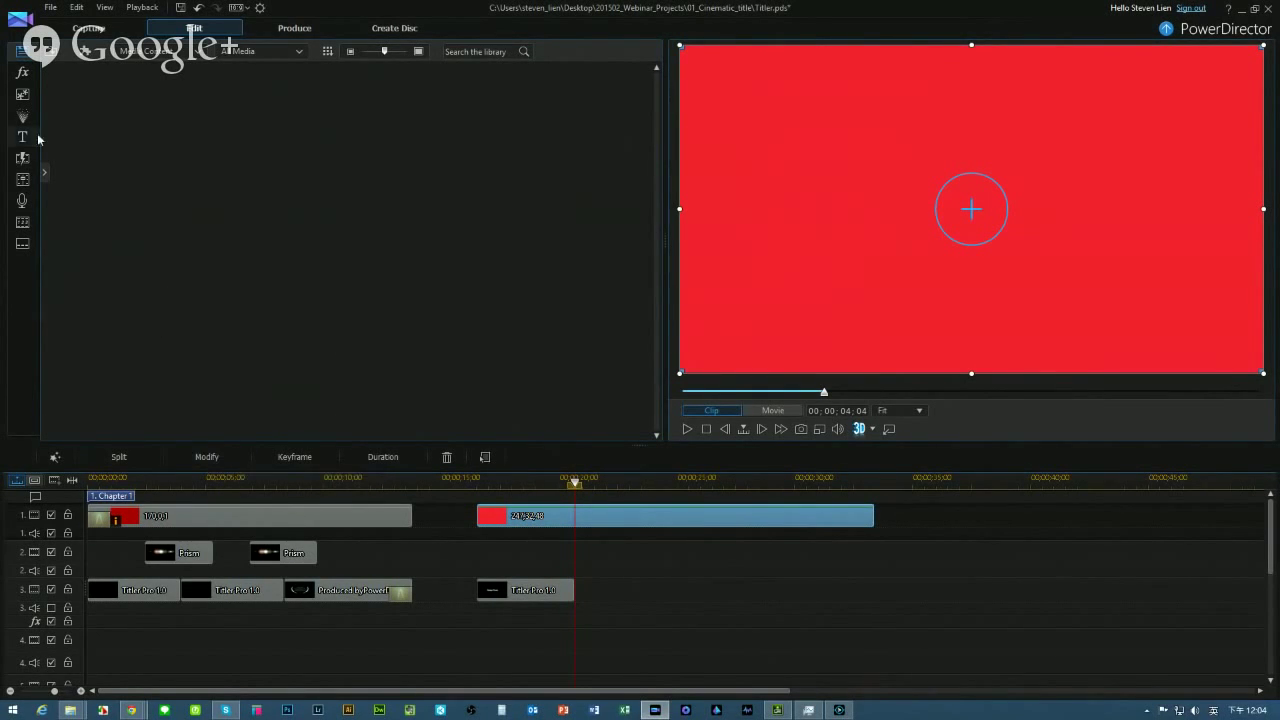
left_click(24, 80)
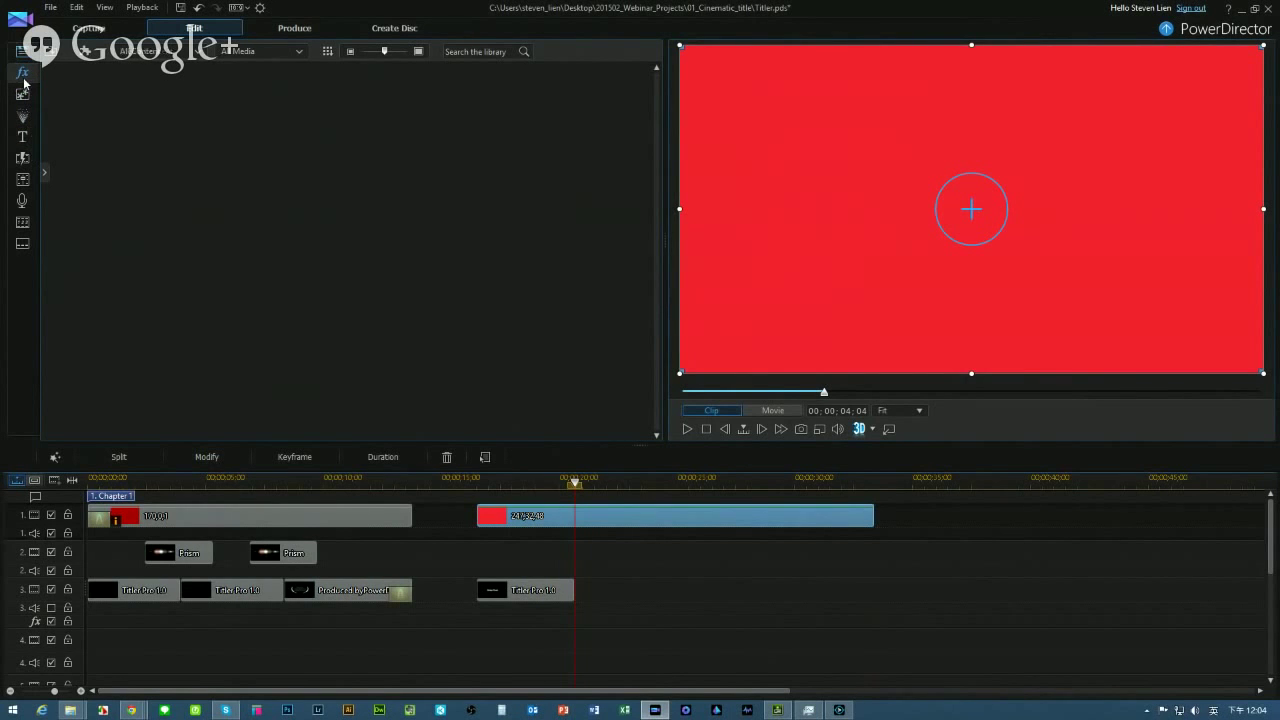
left_click(488, 55)
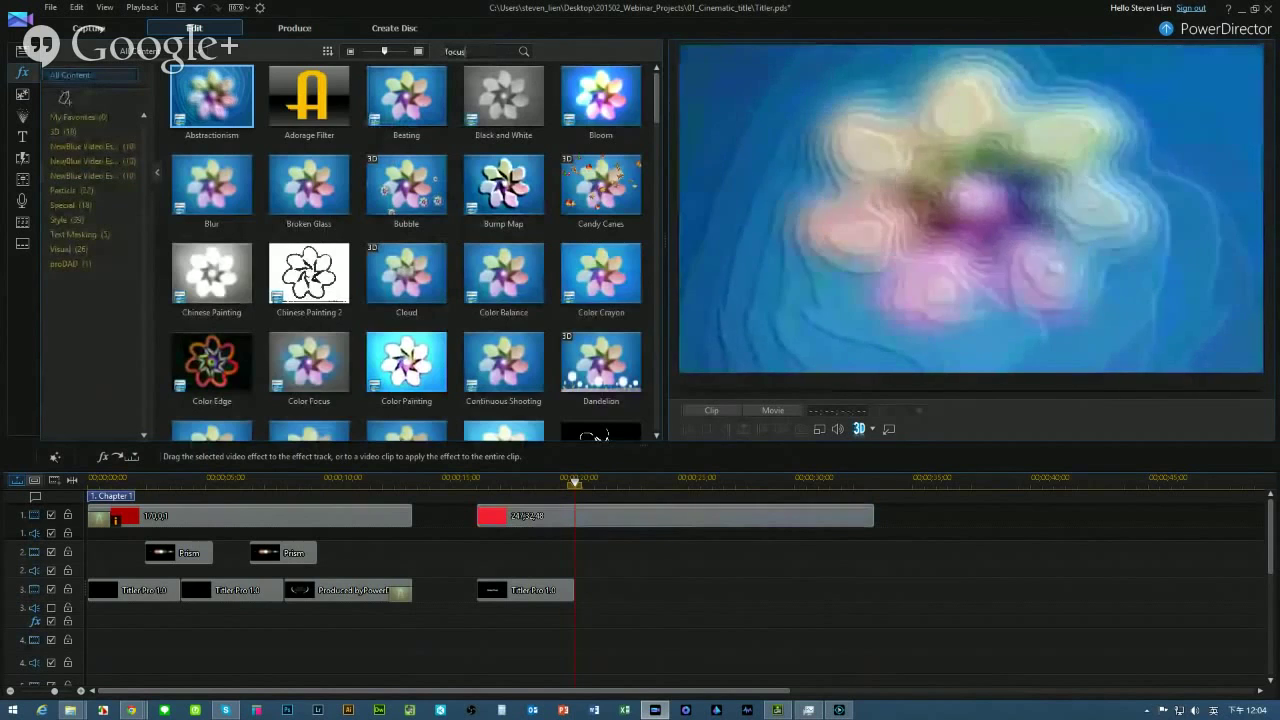
type("focus")
left_click(308, 95)
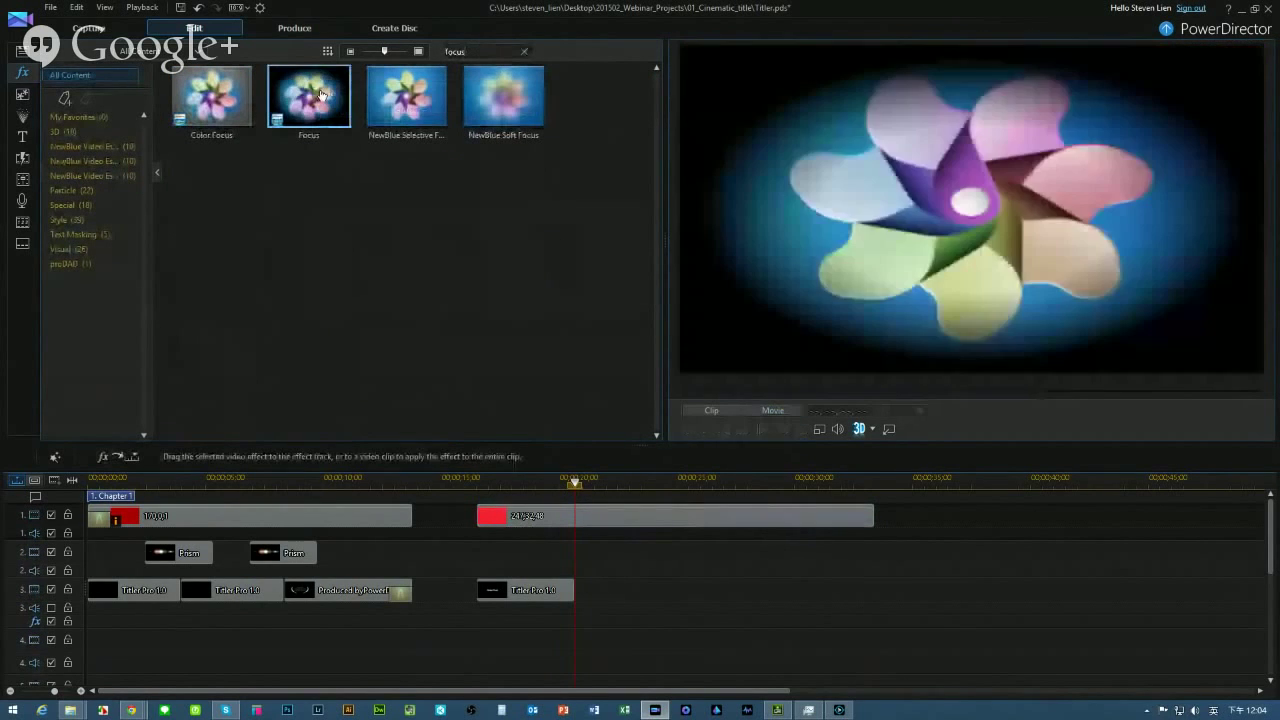
left_click_drag(308, 100, 512, 517)
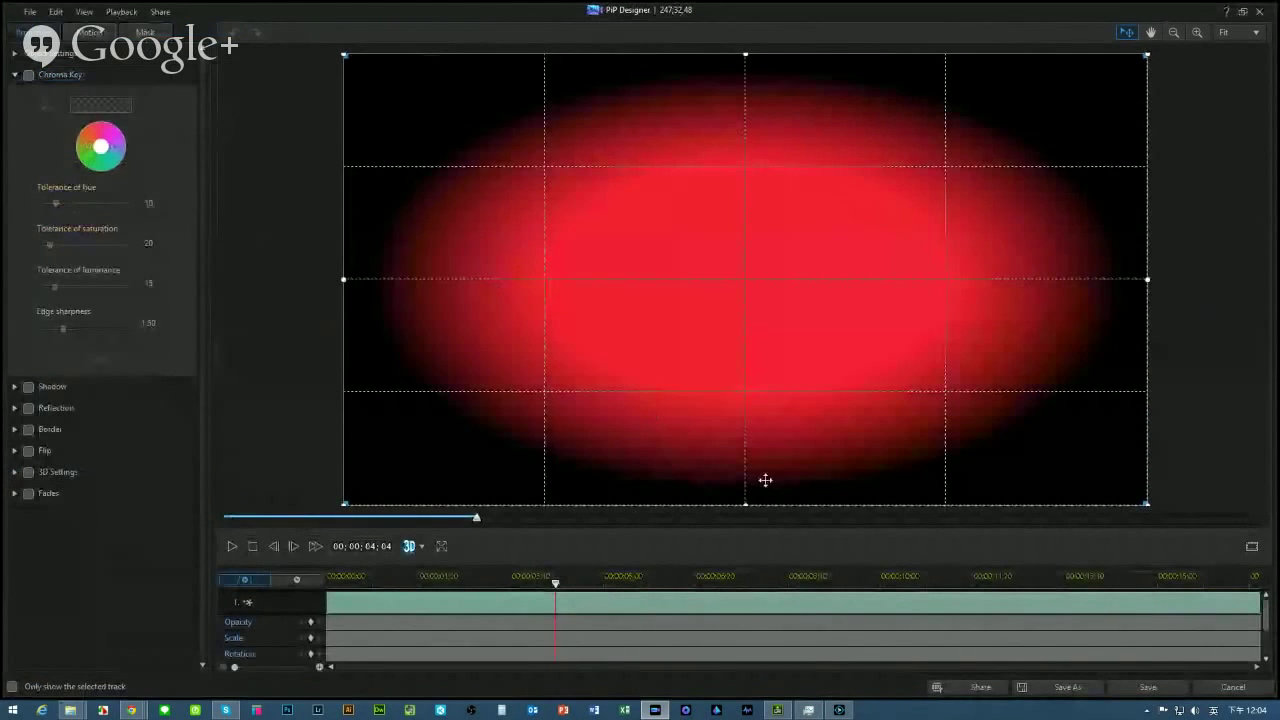
left_click(1230, 688)
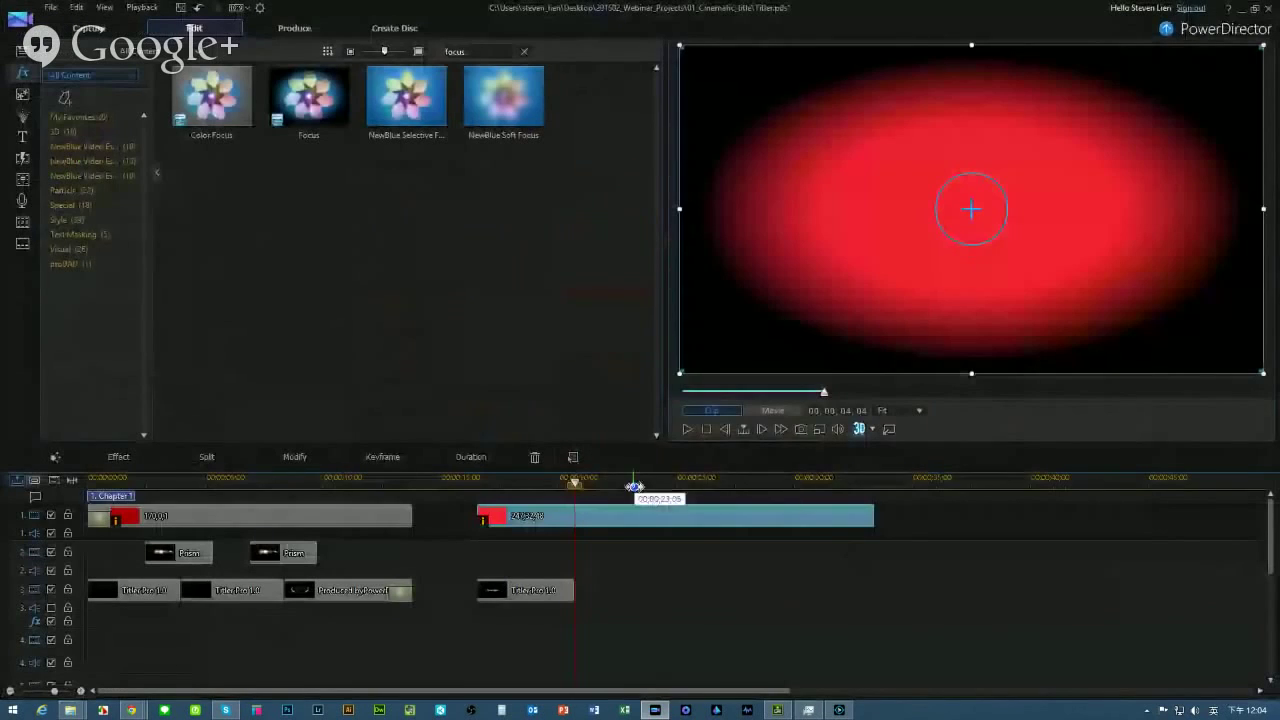
Set the red clip's Focus effect to width 100, height 75 and gradient depth 6
left_click(119, 457)
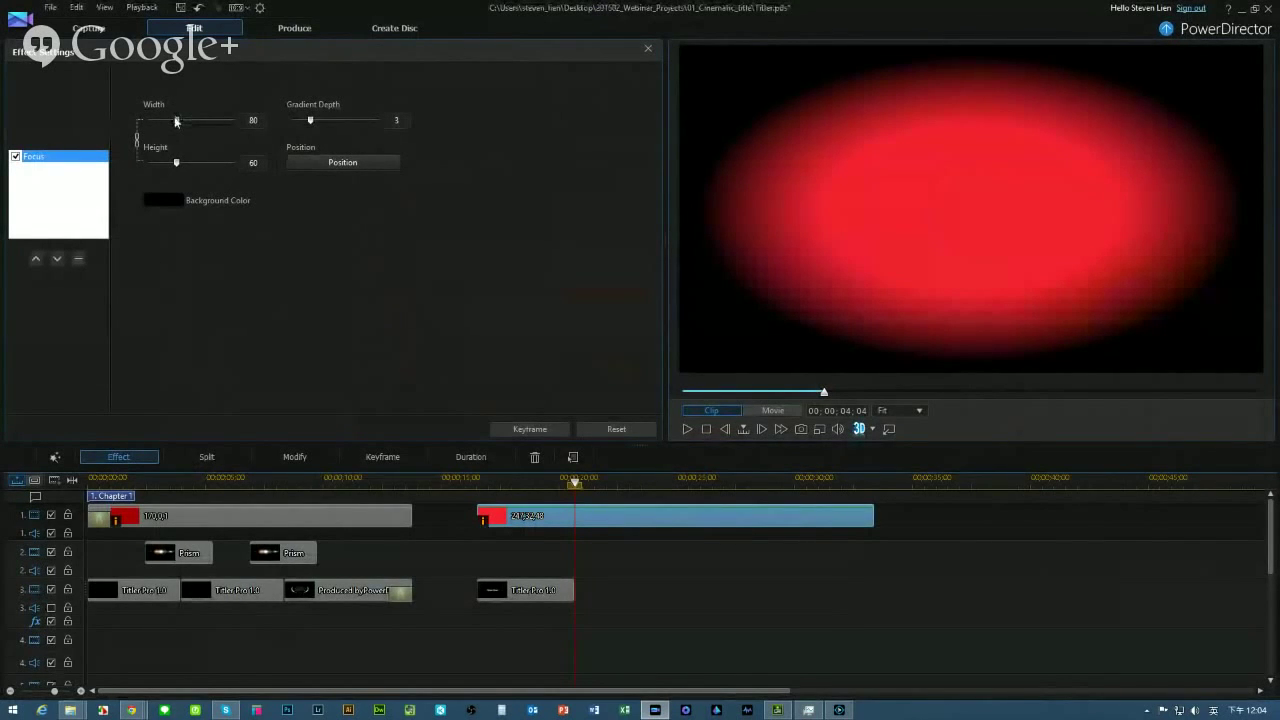
left_click_drag(176, 121, 196, 120)
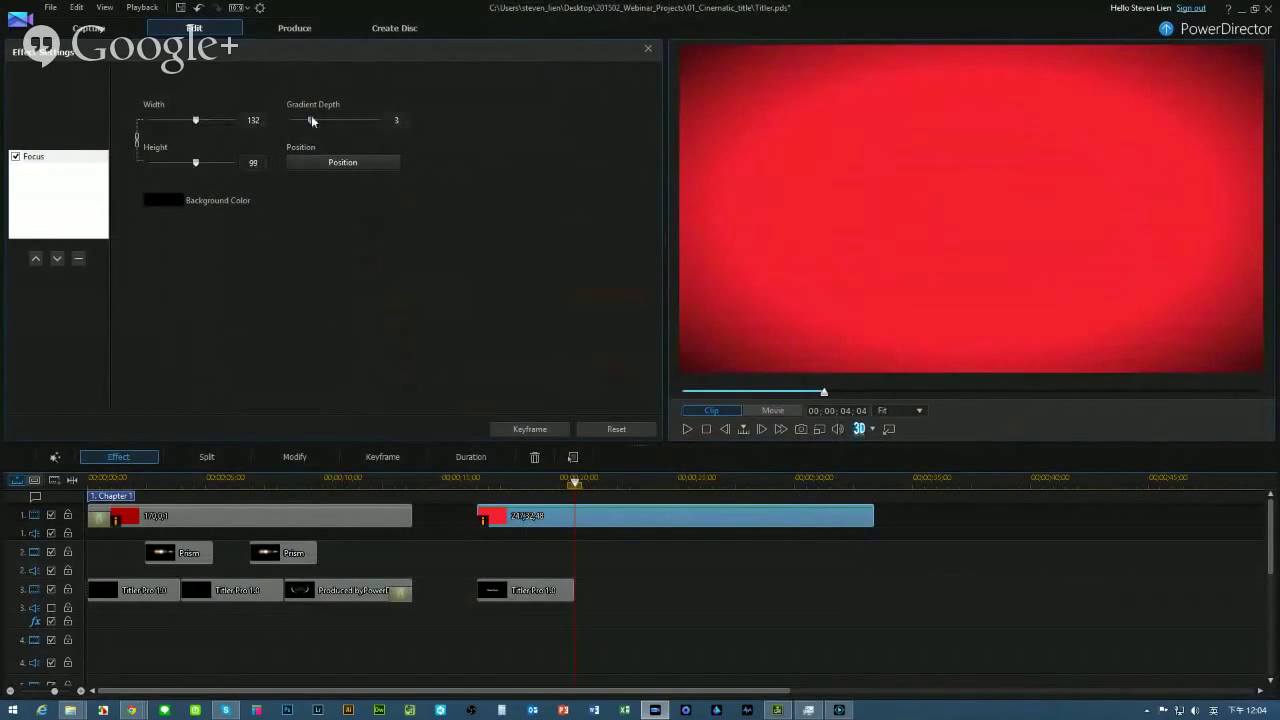
left_click_drag(311, 120, 339, 119)
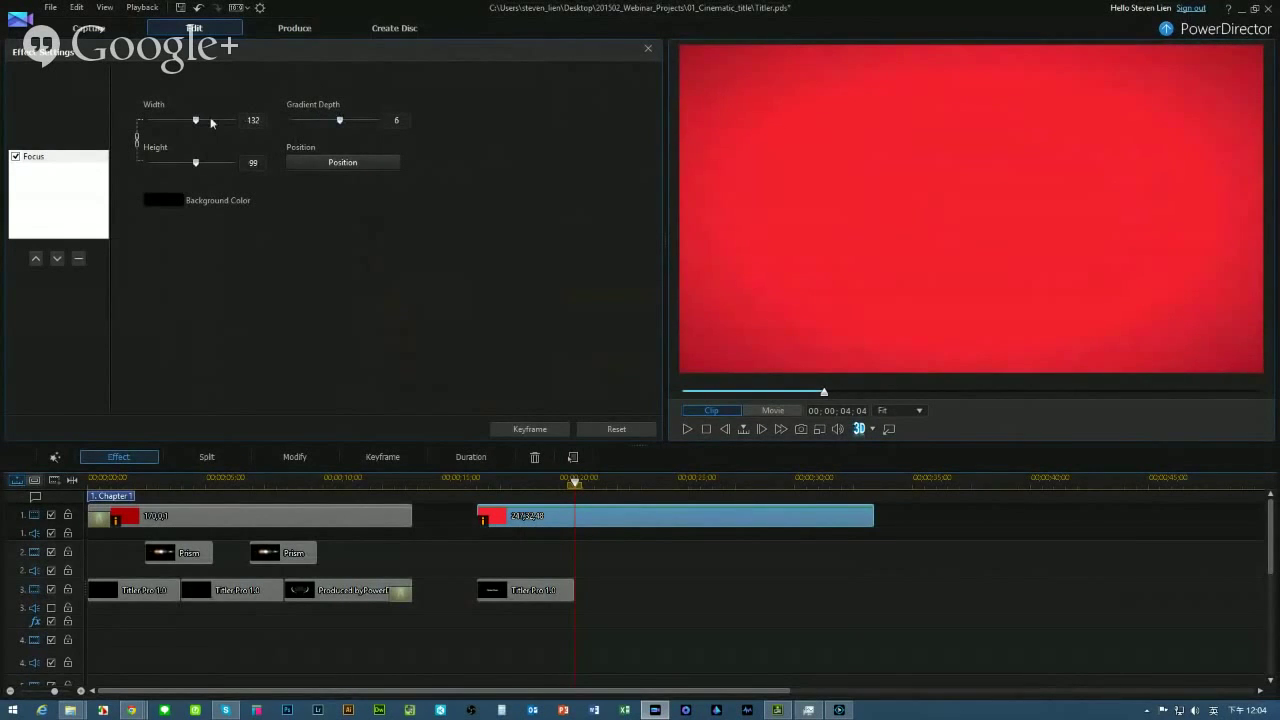
left_click_drag(196, 124, 183, 128)
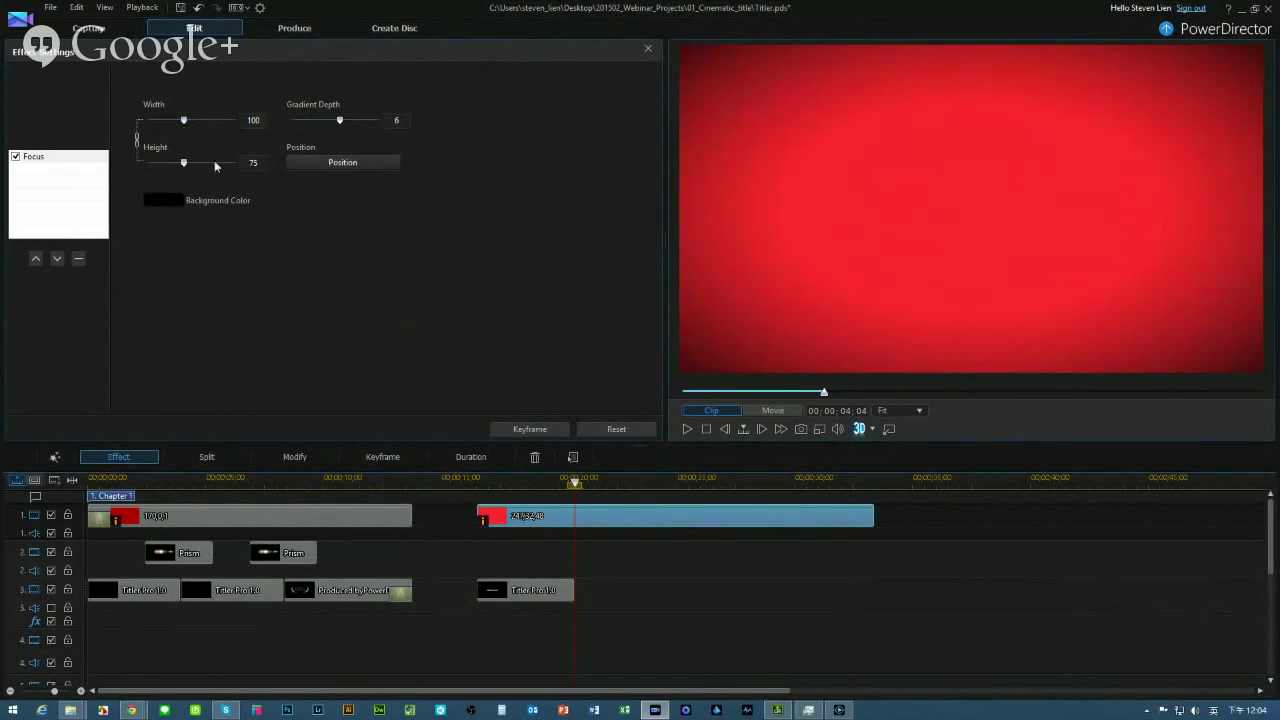
left_click(649, 48)
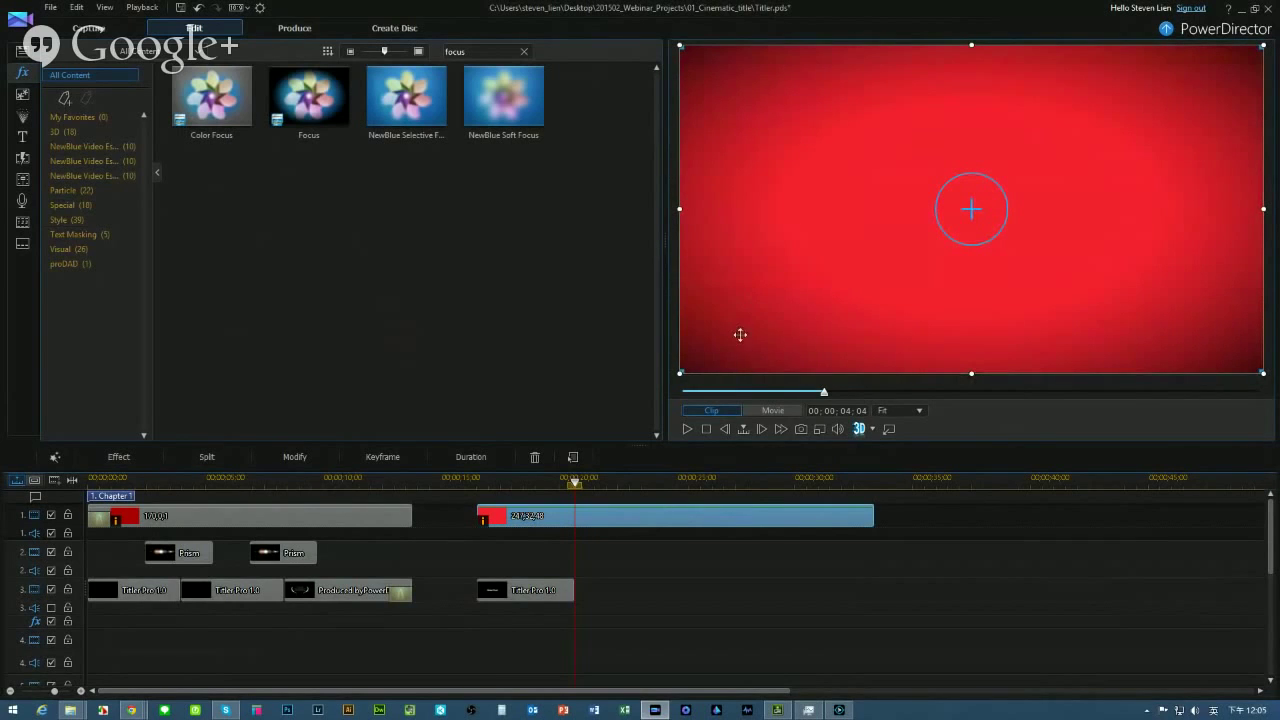
Open the new Titler Pro clip for editing and replace its placeholder text with "CyberLink Presents"
left_click(500, 478)
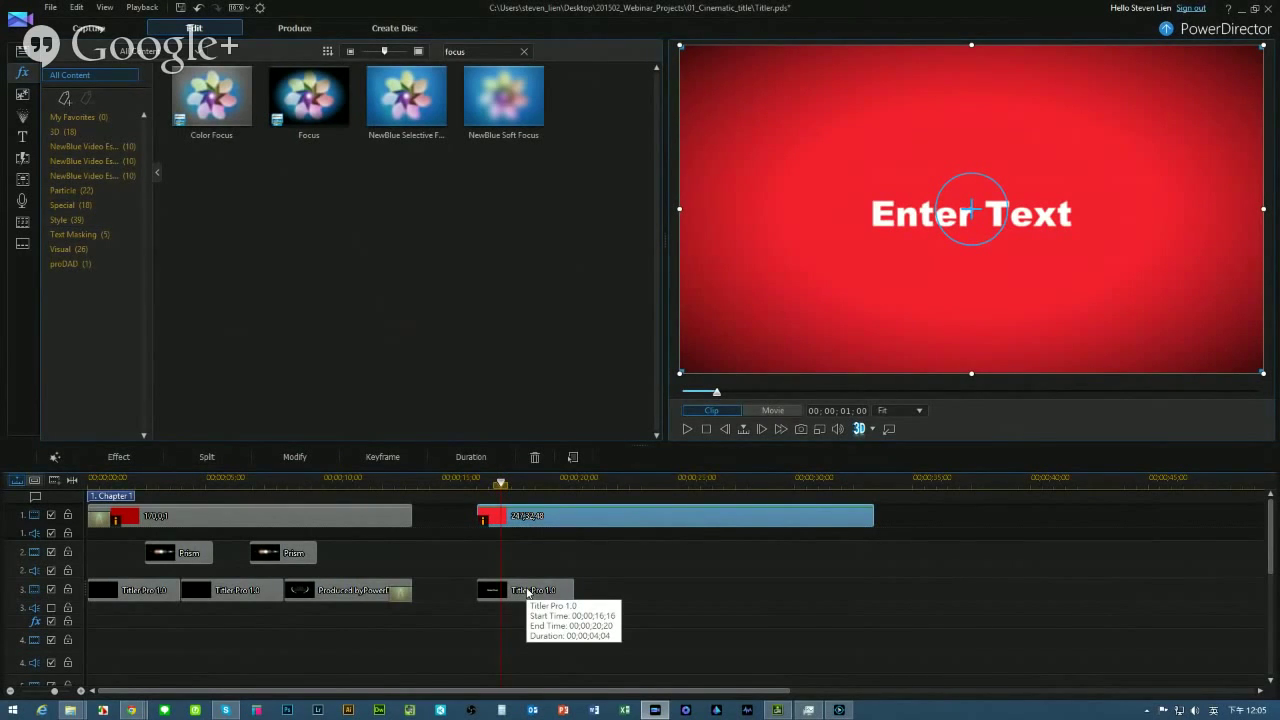
double_click(527, 591)
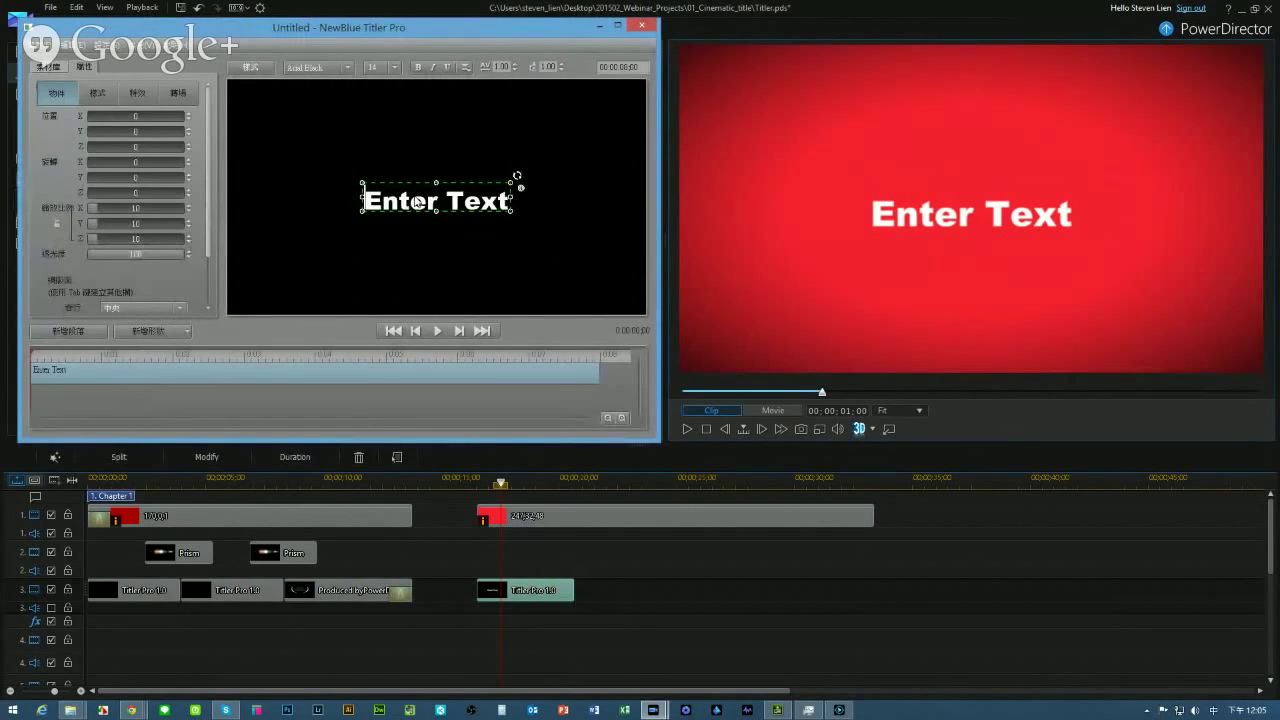
key("ctrl+a")
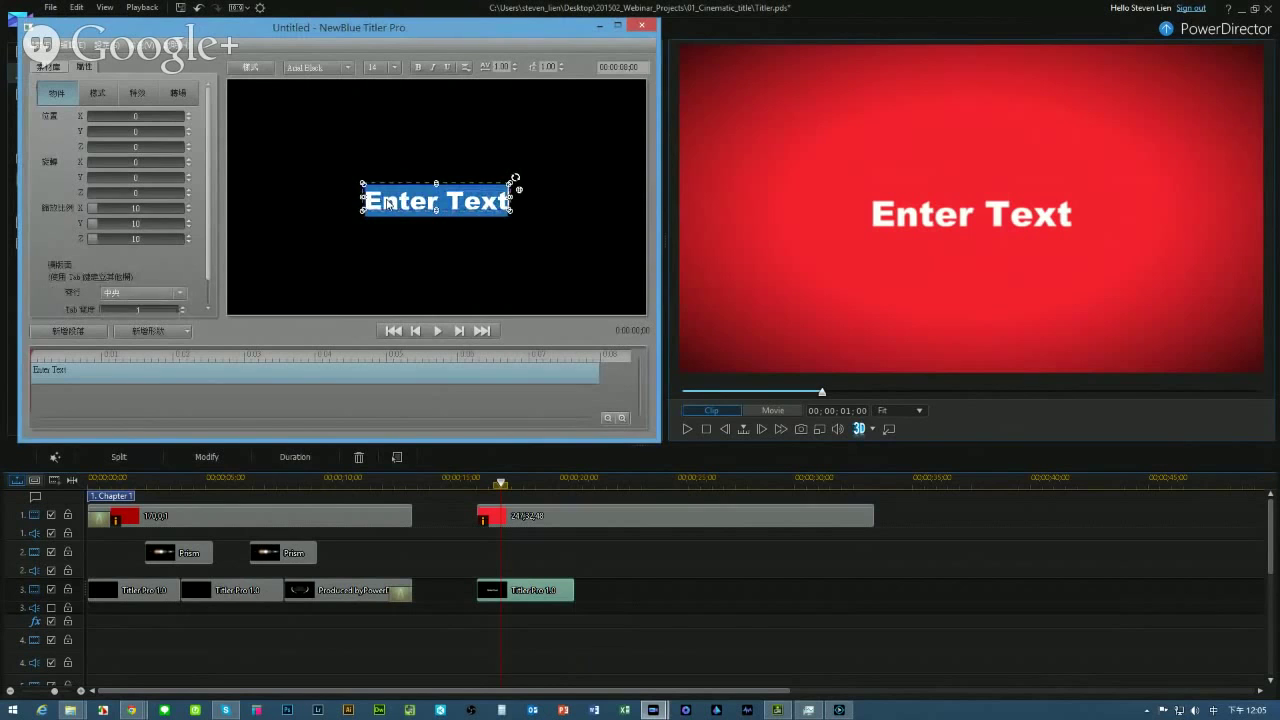
type("C")
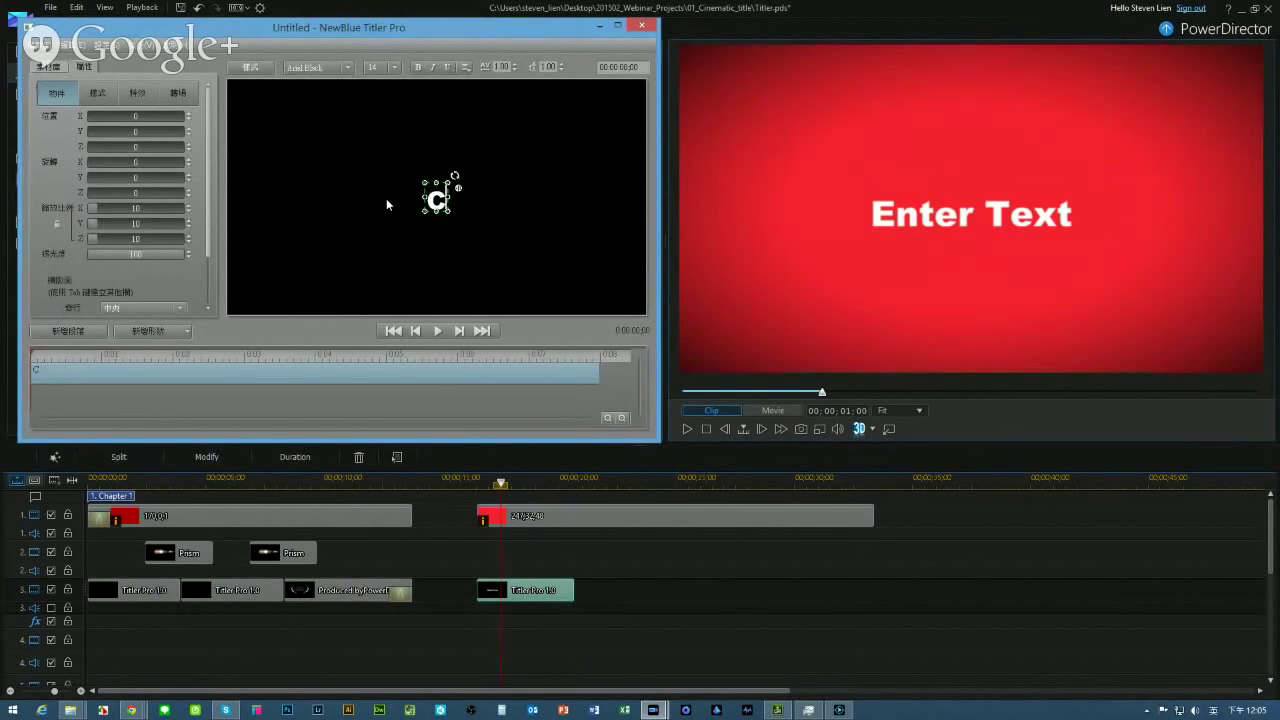
type("yberLink")
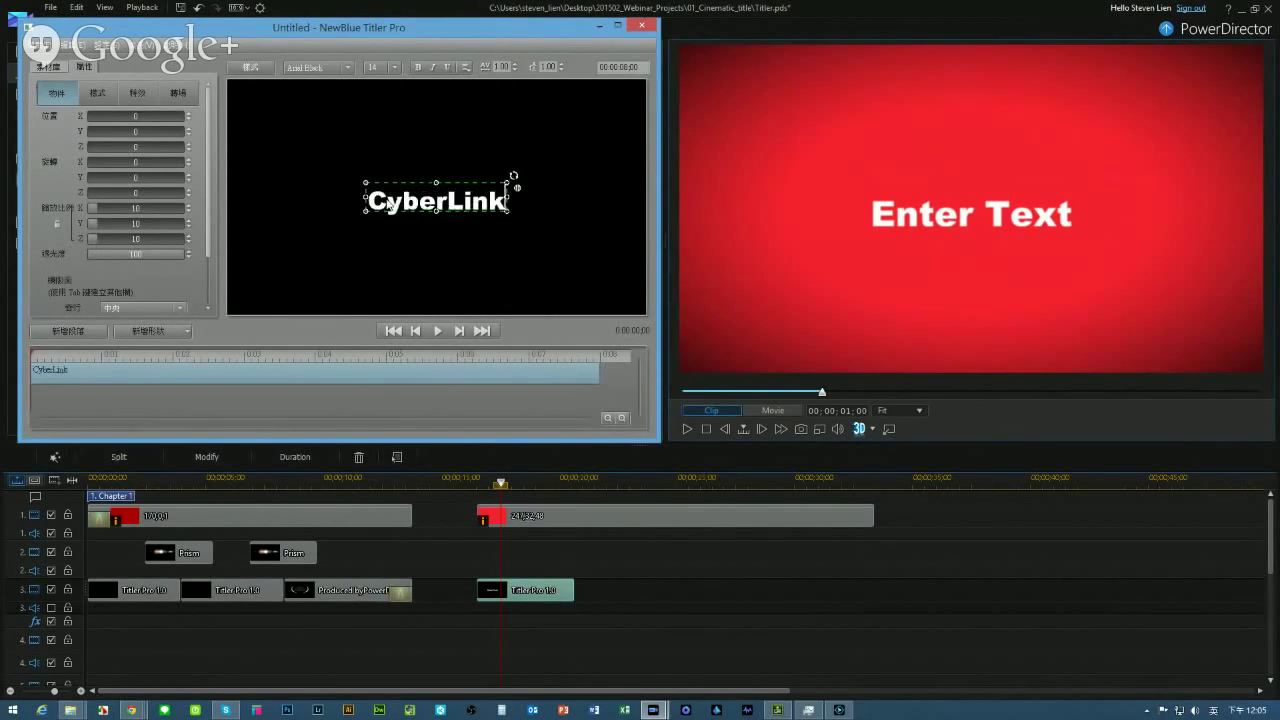
type(" Present")
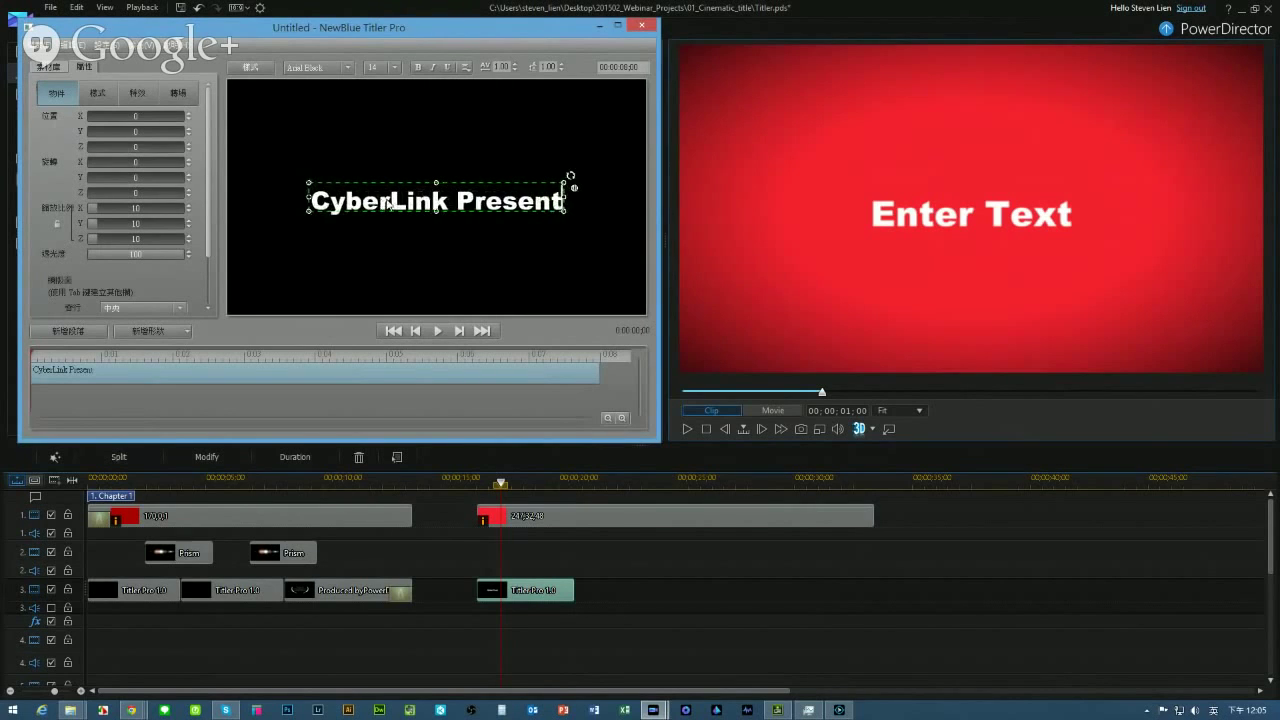
type("s")
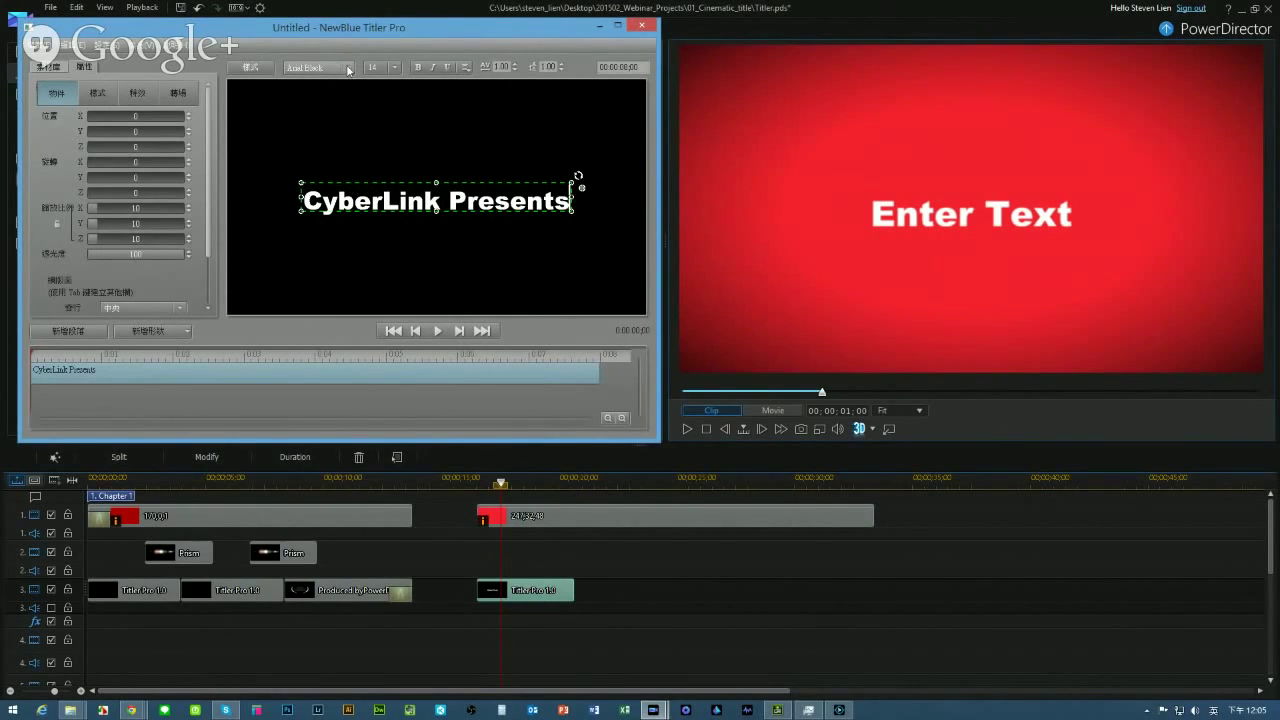
Change the font of the "CyberLink Presents" title to Segoe UI Light
left_click(371, 200)
left_click(346, 67)
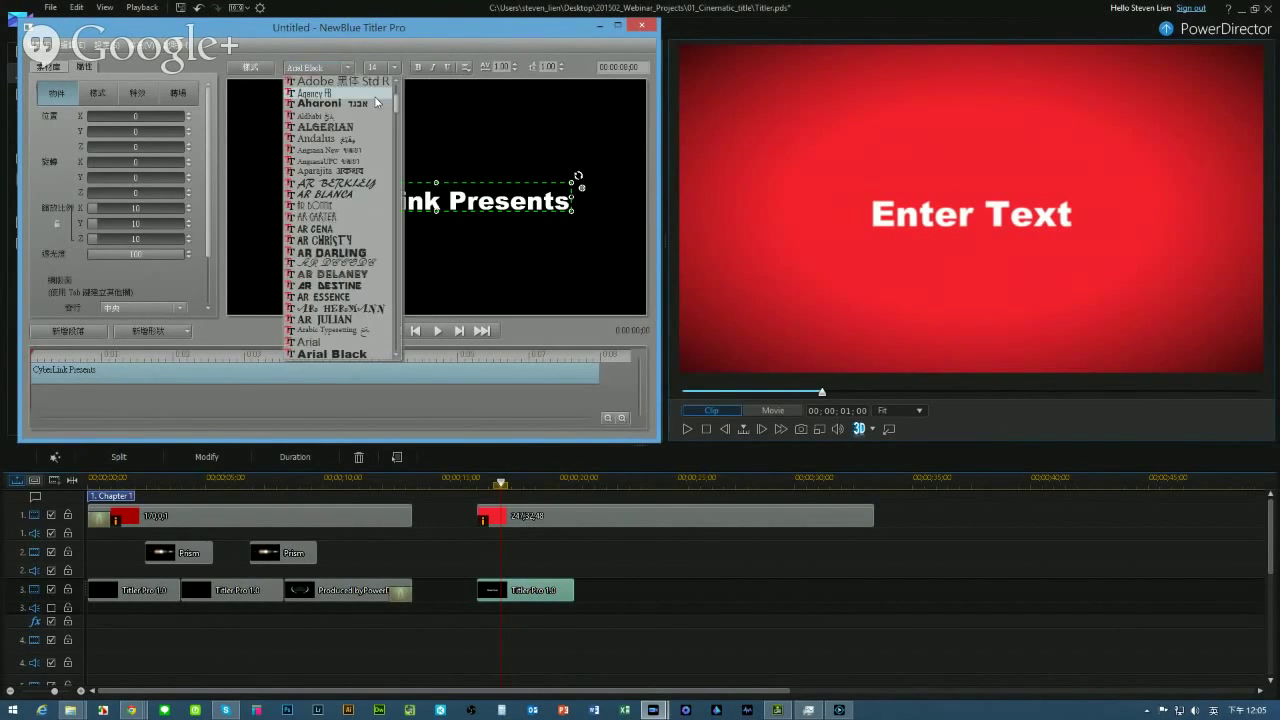
left_click_drag(397, 110, 395, 308)
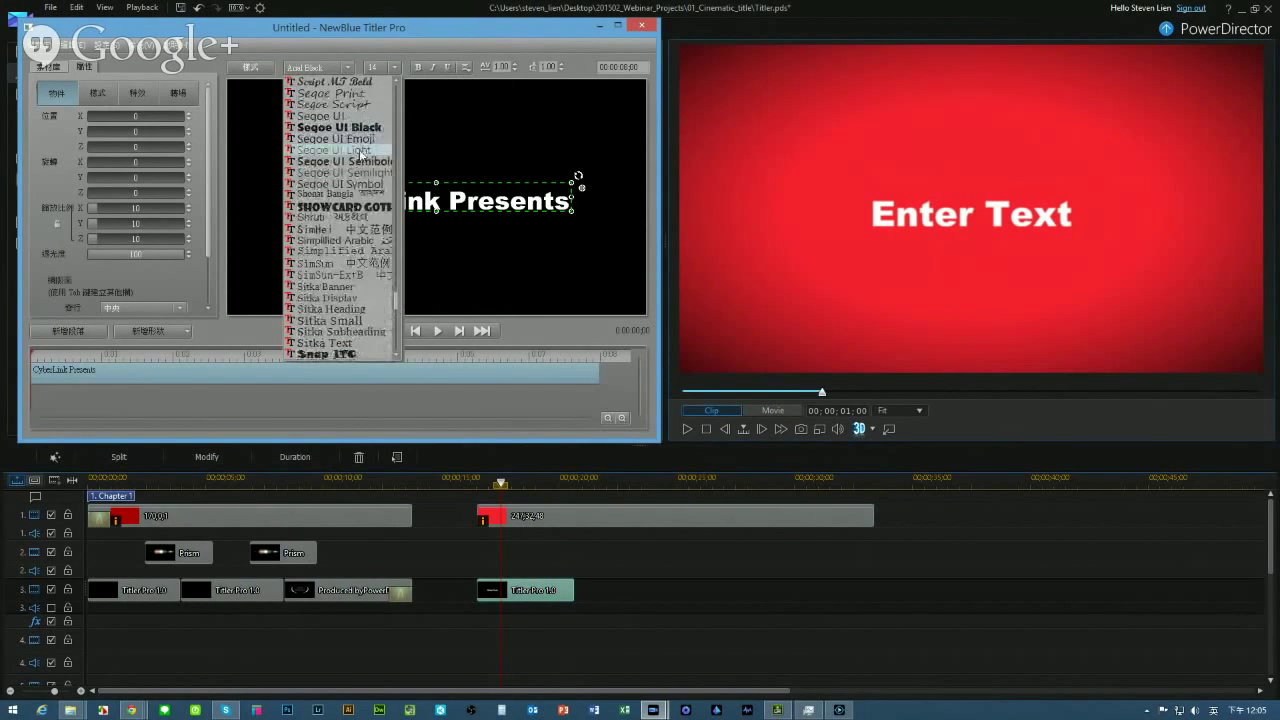
left_click(362, 151)
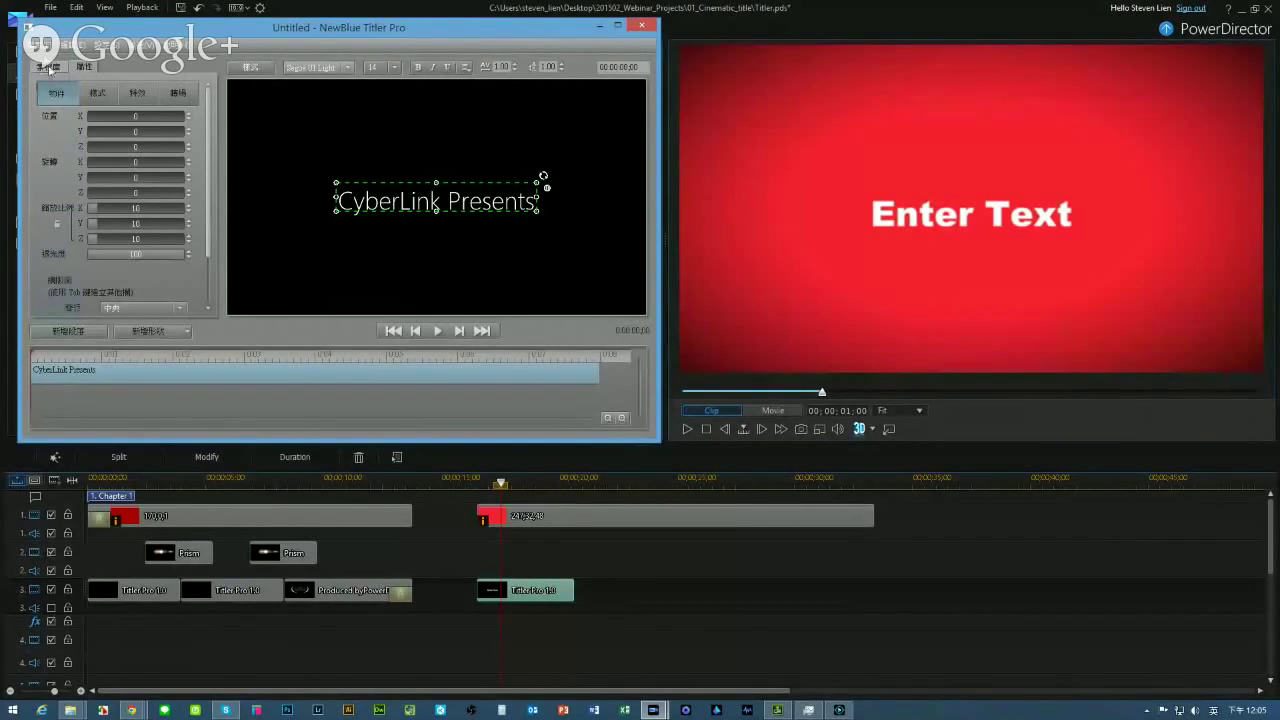
Preview the presets of the Turn animation and apply its Stealth Letters preset to the "CyberLink Presents" title
left_click_drag(86, 35, 181, 95)
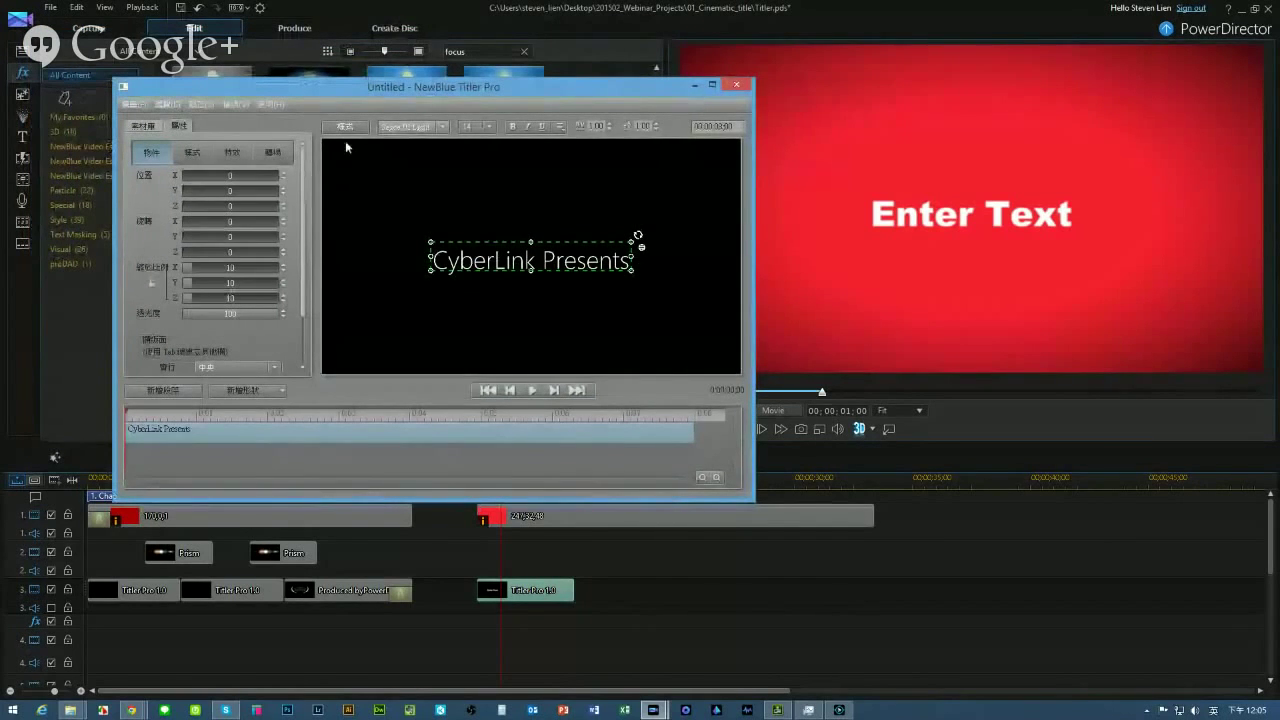
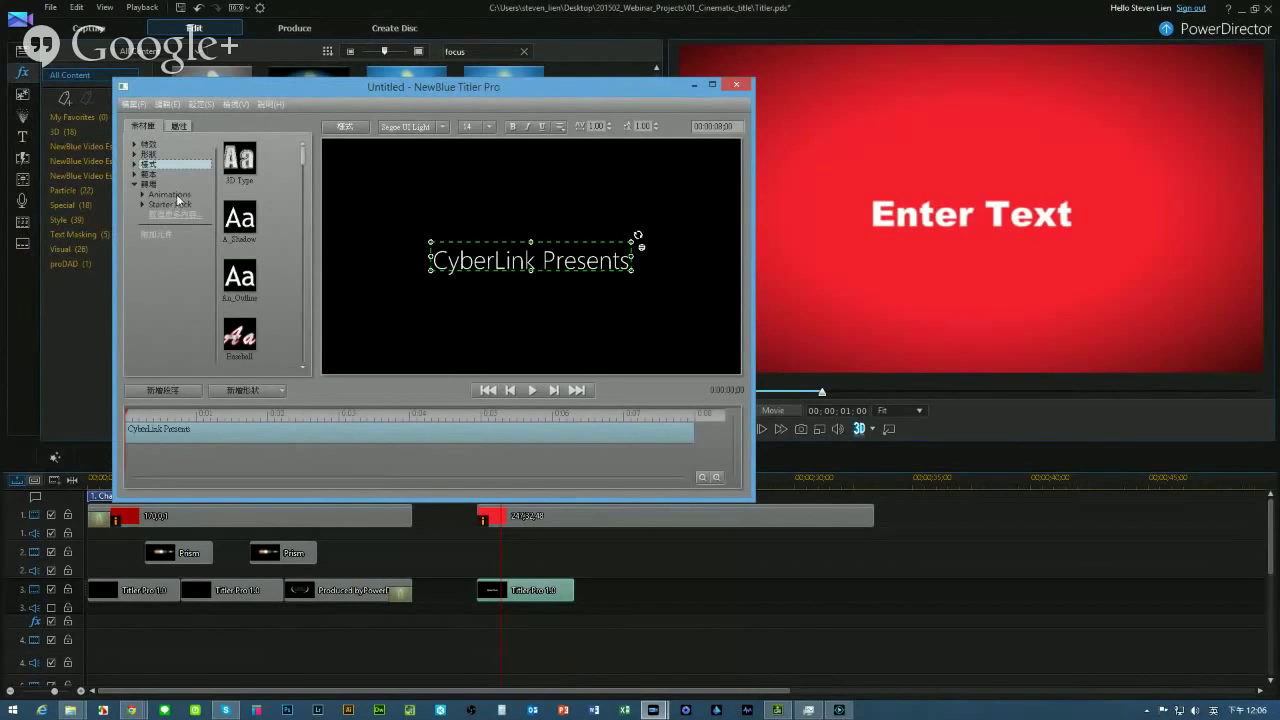
left_click(172, 195)
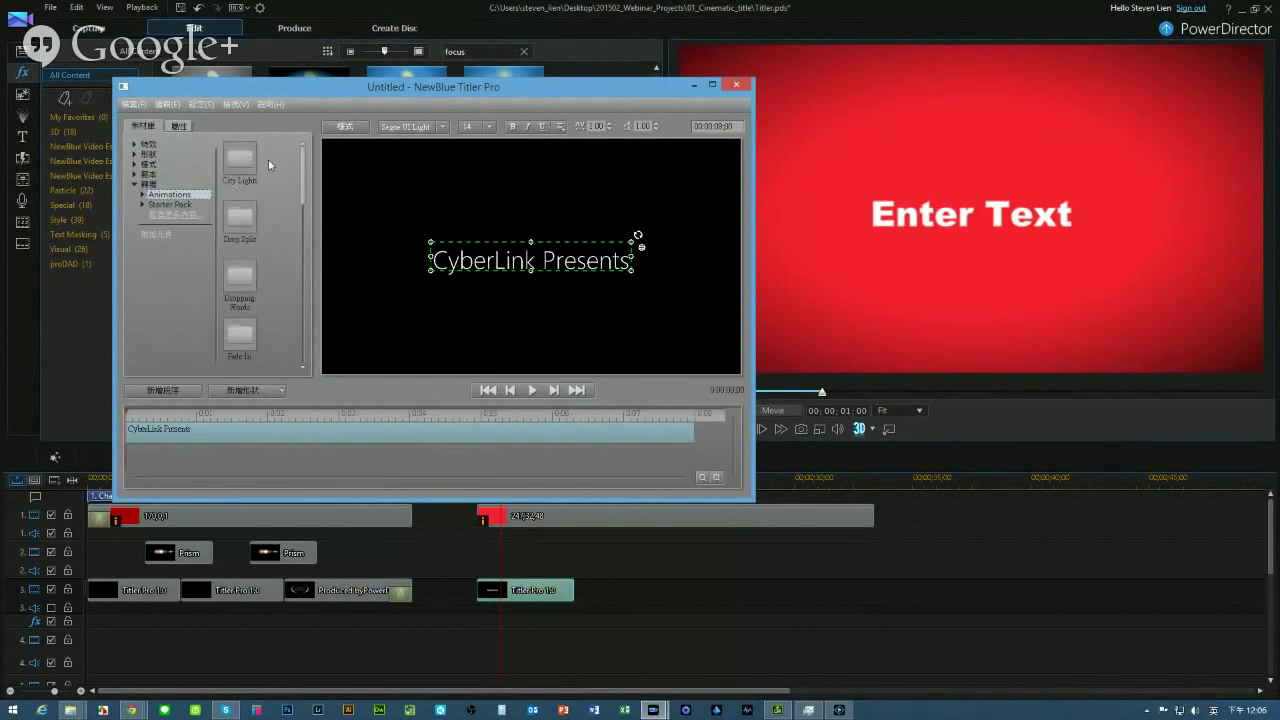
left_click_drag(303, 176, 304, 332)
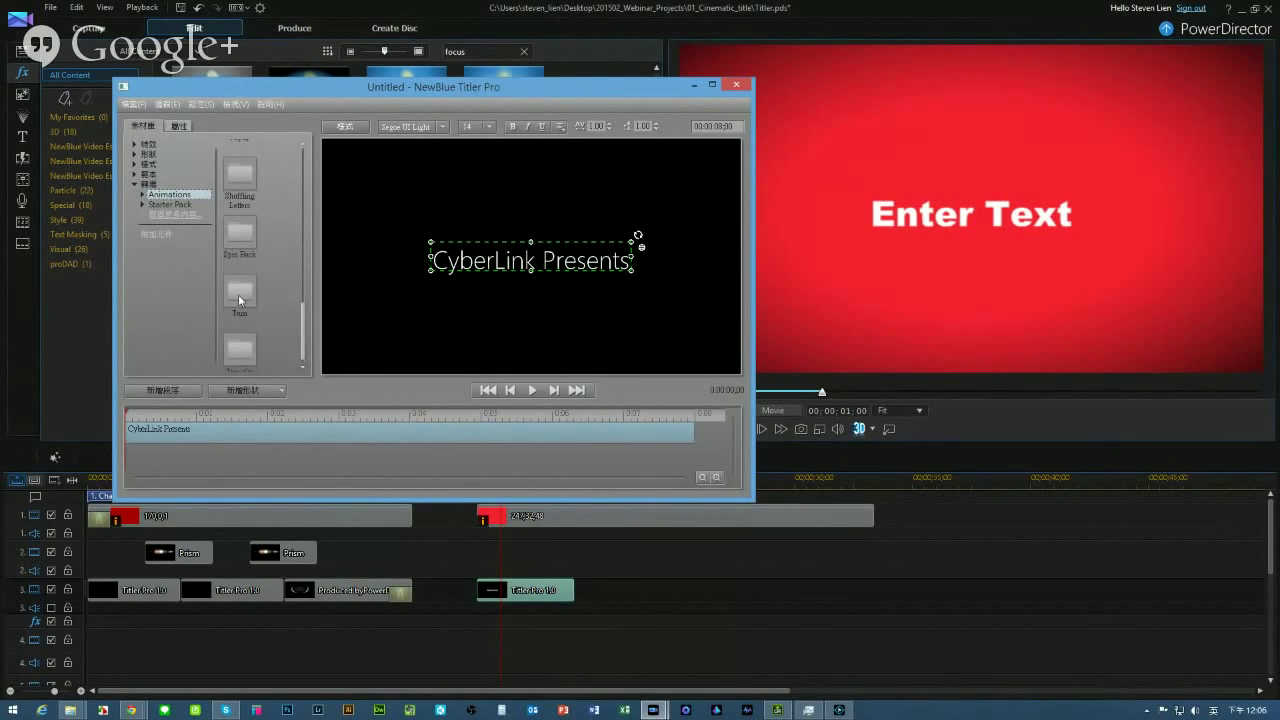
double_click(235, 290)
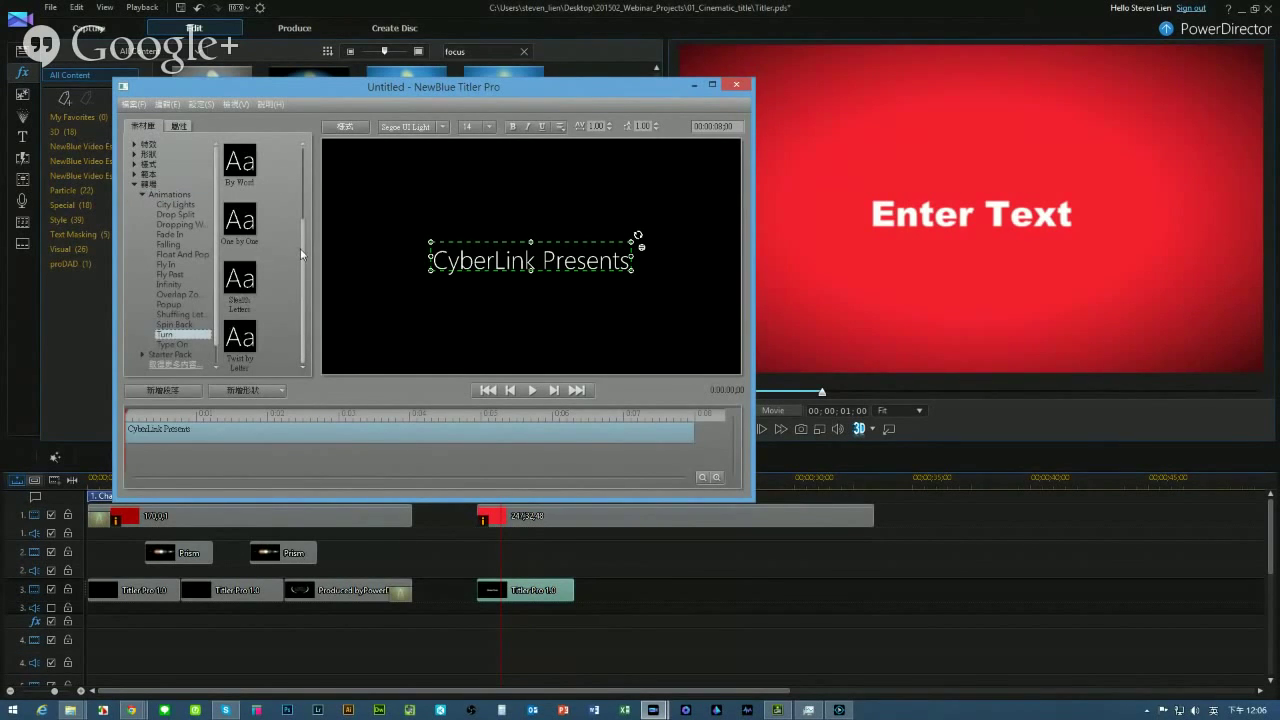
left_click(248, 292)
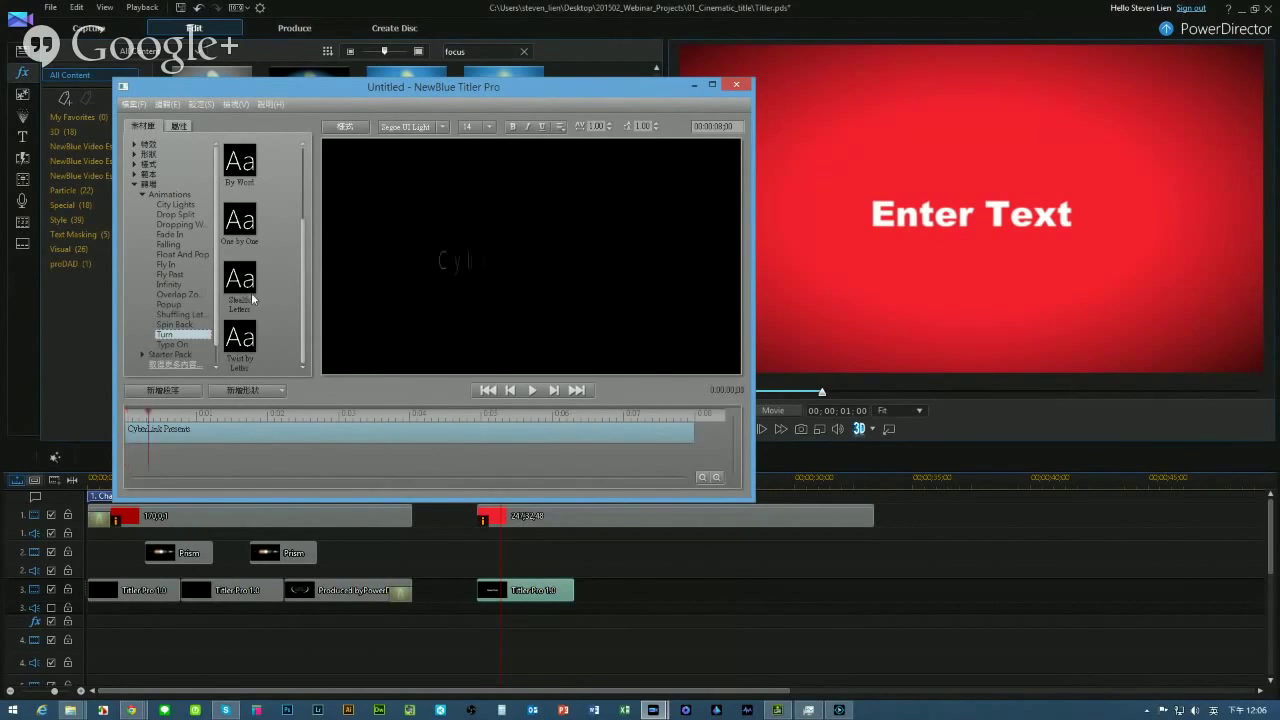
left_click(244, 218)
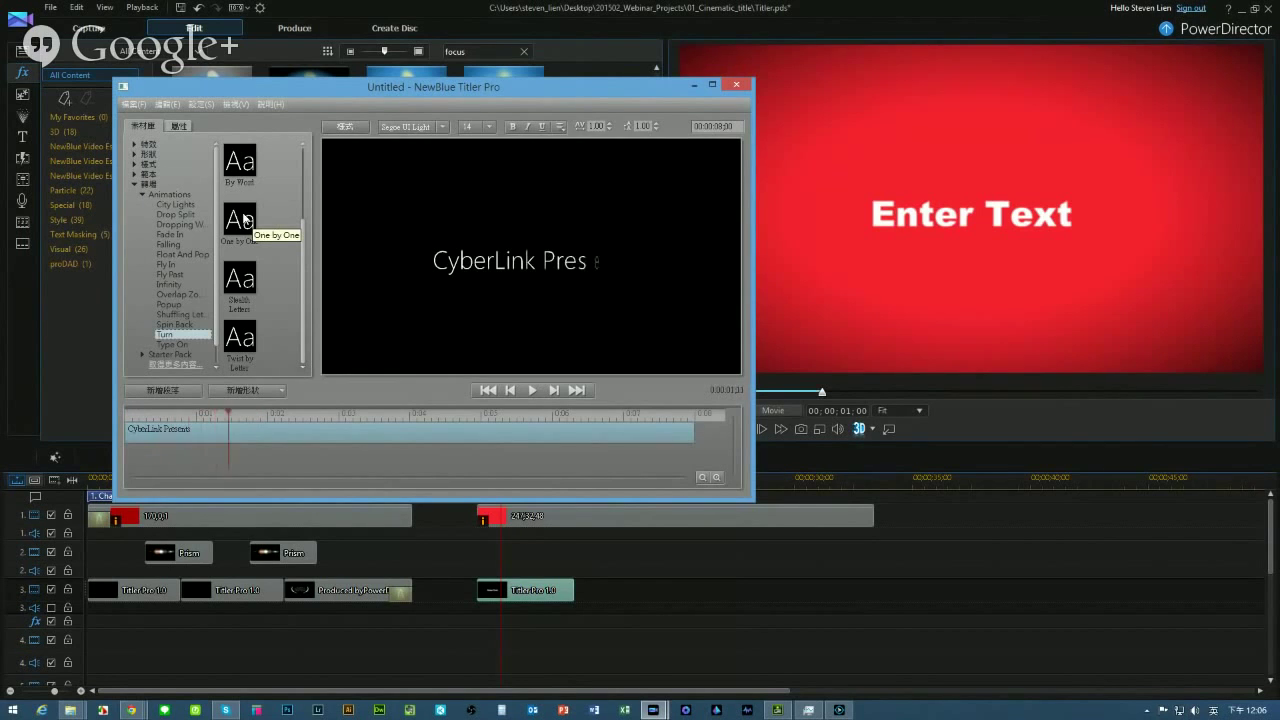
left_click(236, 160)
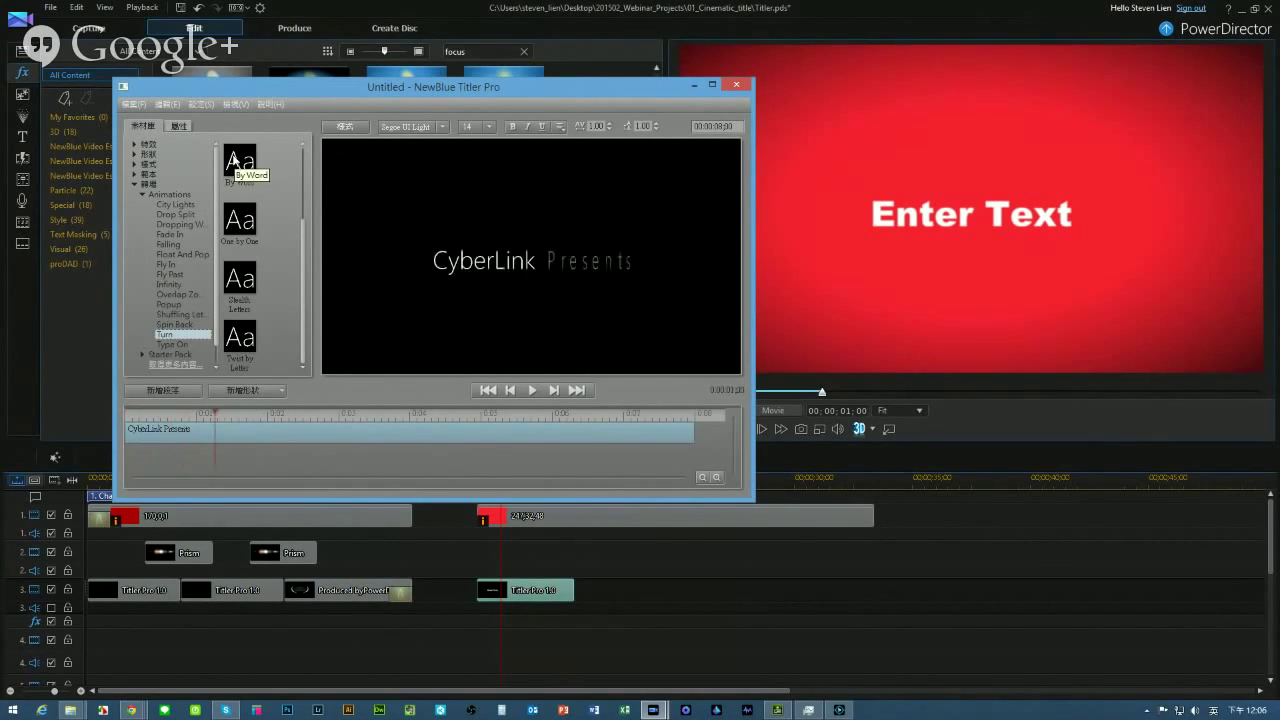
left_click(238, 284)
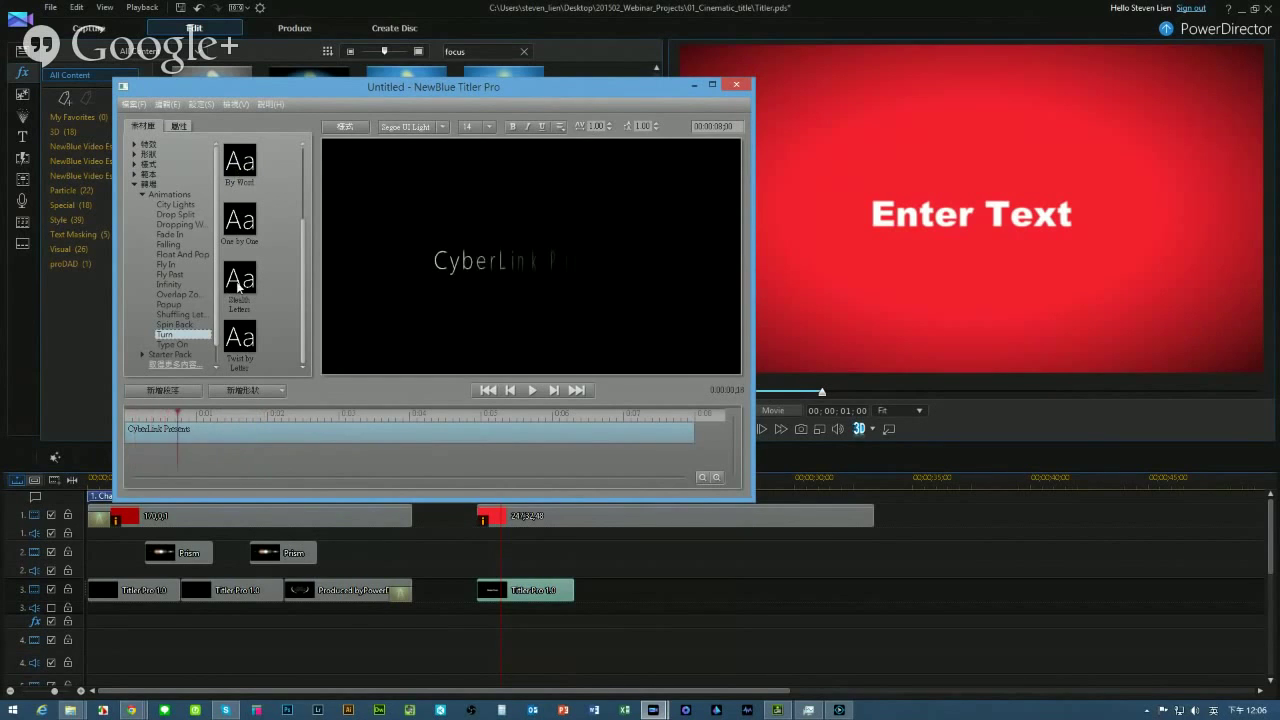
double_click(238, 285)
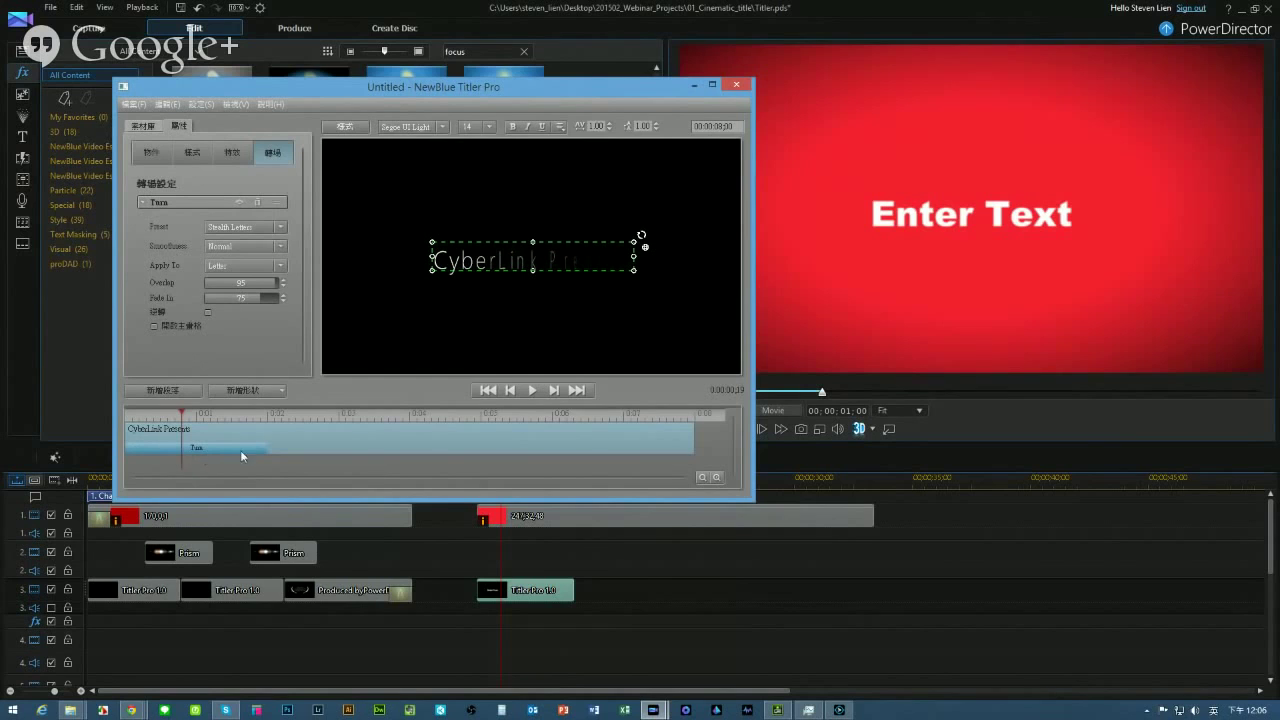
Play the title in the Titler Pro preview to check the Turn animation
left_click(509, 391)
left_click(532, 391)
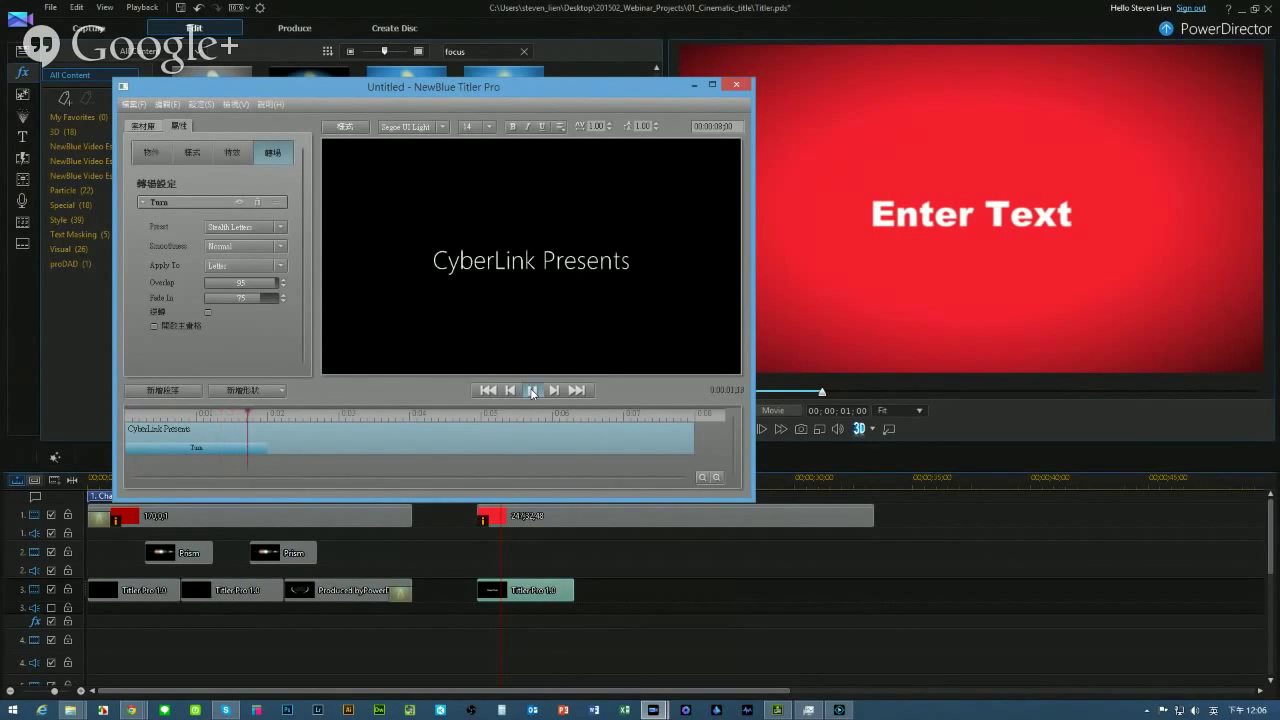
left_click(532, 391)
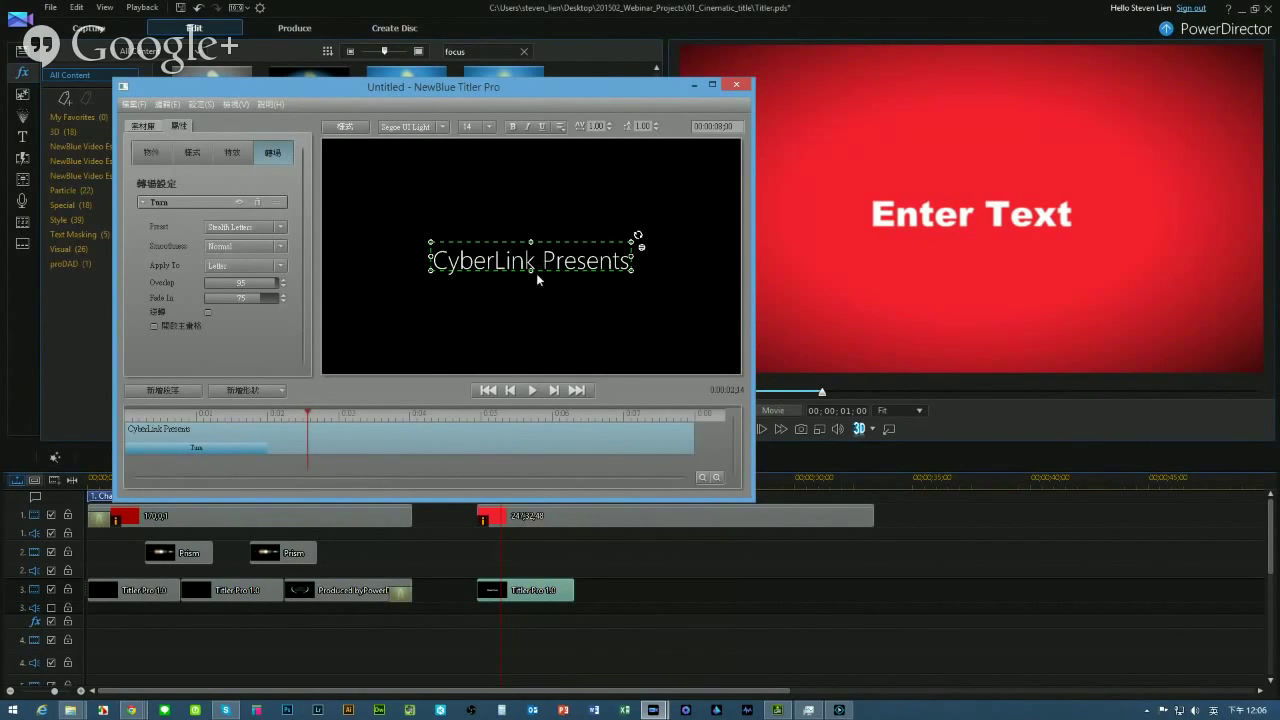
Add the City Lights transition with the Pop Flashes preset to the end of the title and preview the whole title
left_click(143, 126)
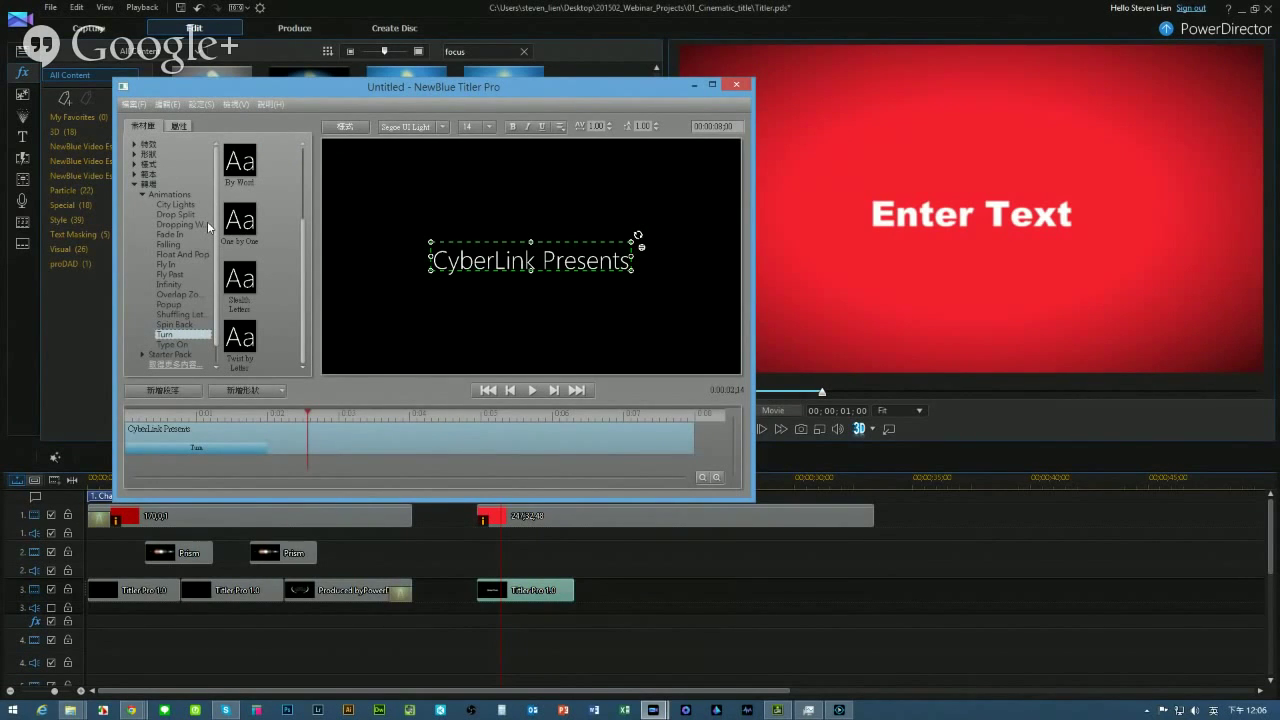
left_click(175, 204)
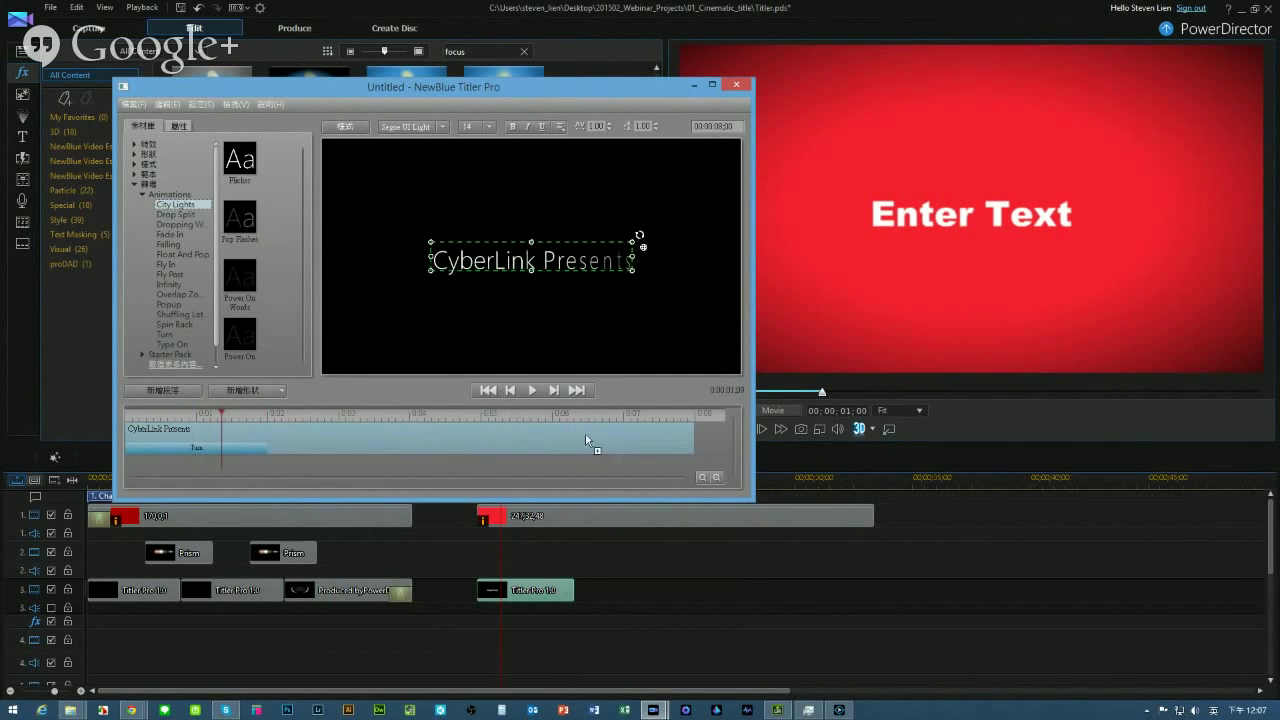
left_click_drag(585, 434, 587, 436)
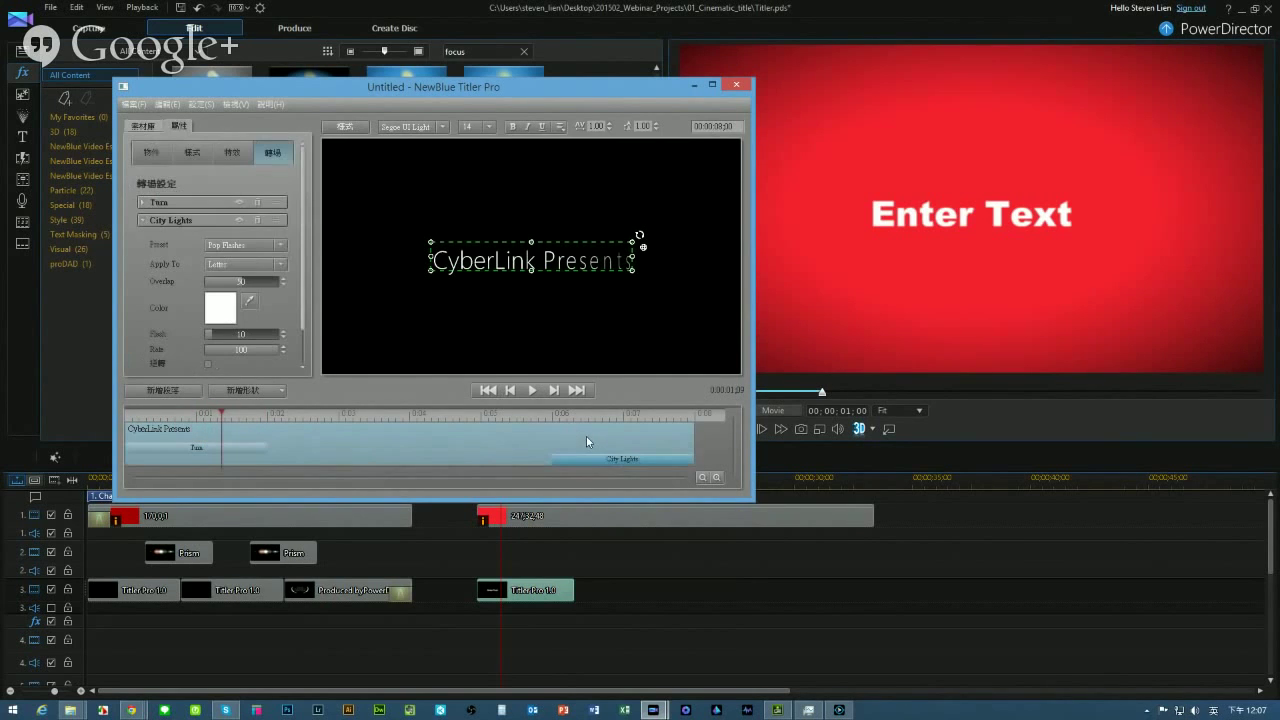
left_click(488, 391)
left_click(532, 391)
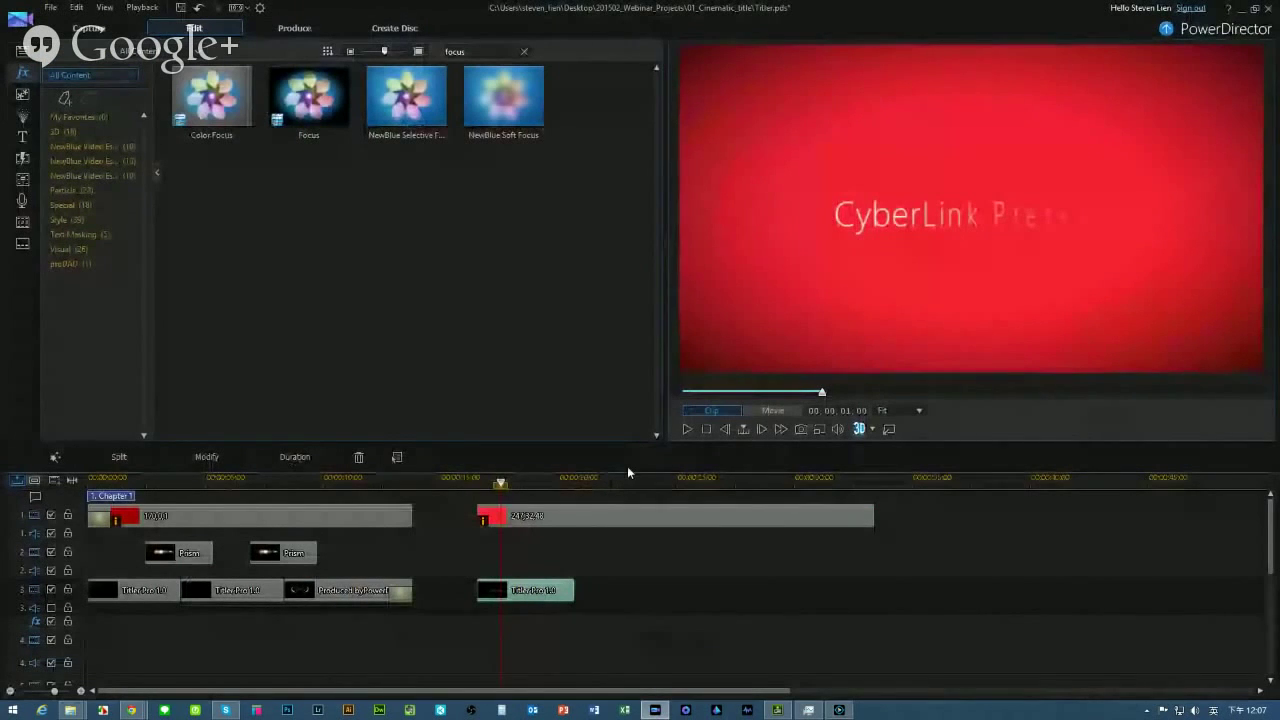
Play the "CyberLink Presents" title over the red background from the start of its clip
left_click(706, 430)
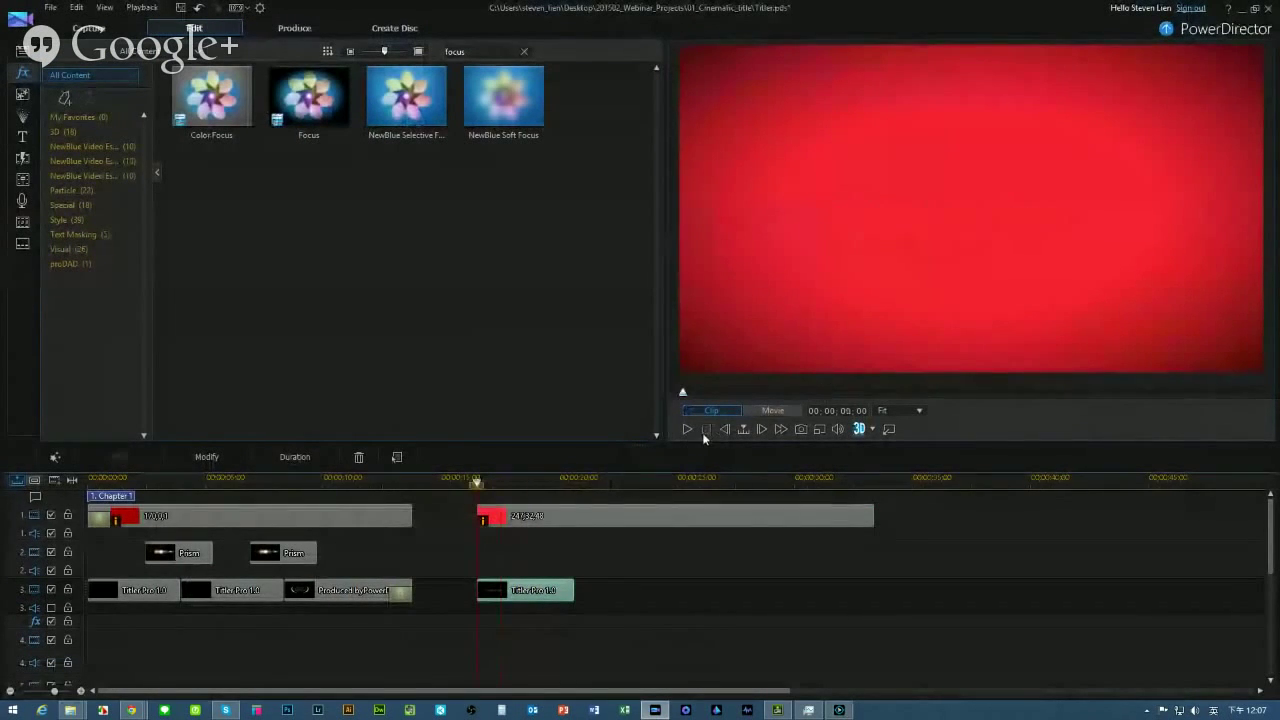
left_click(689, 430)
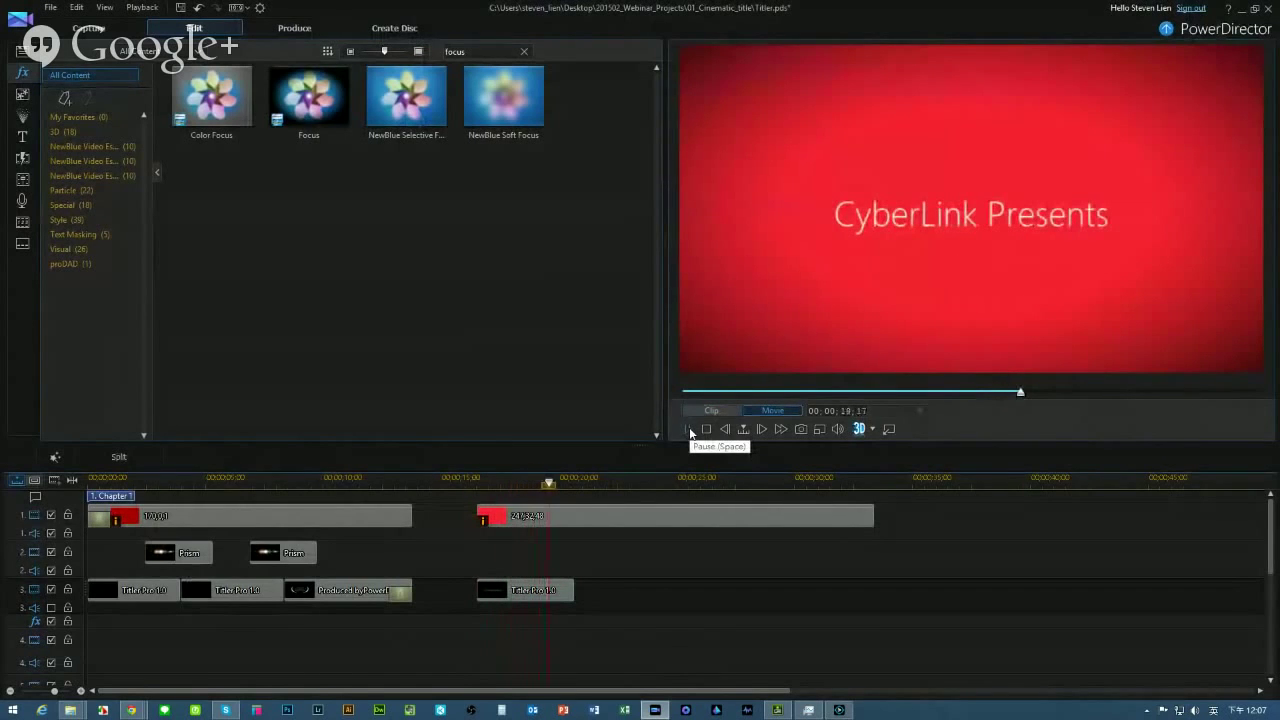
left_click(689, 430)
Extend the "CyberLink Presents" title clip to about the 23-second mark and play back its ending
left_click(543, 590)
left_click_drag(572, 590, 636, 590)
left_click(687, 429)
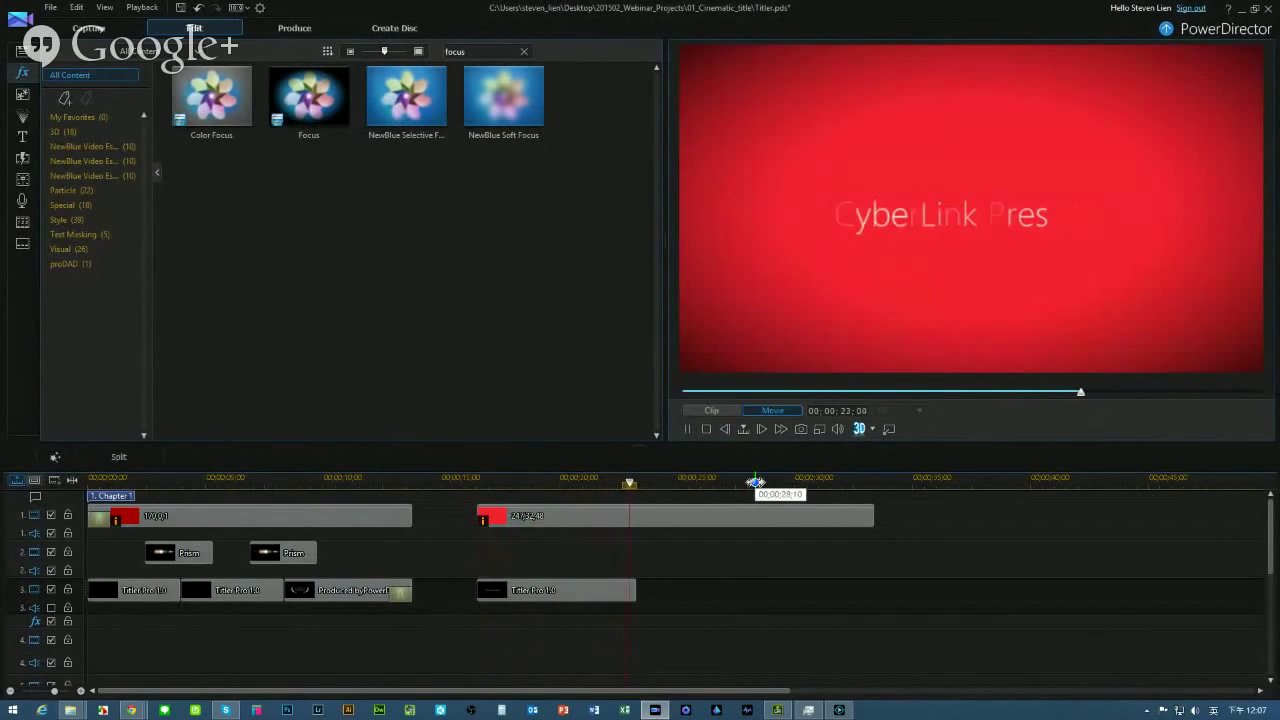
left_click(689, 431)
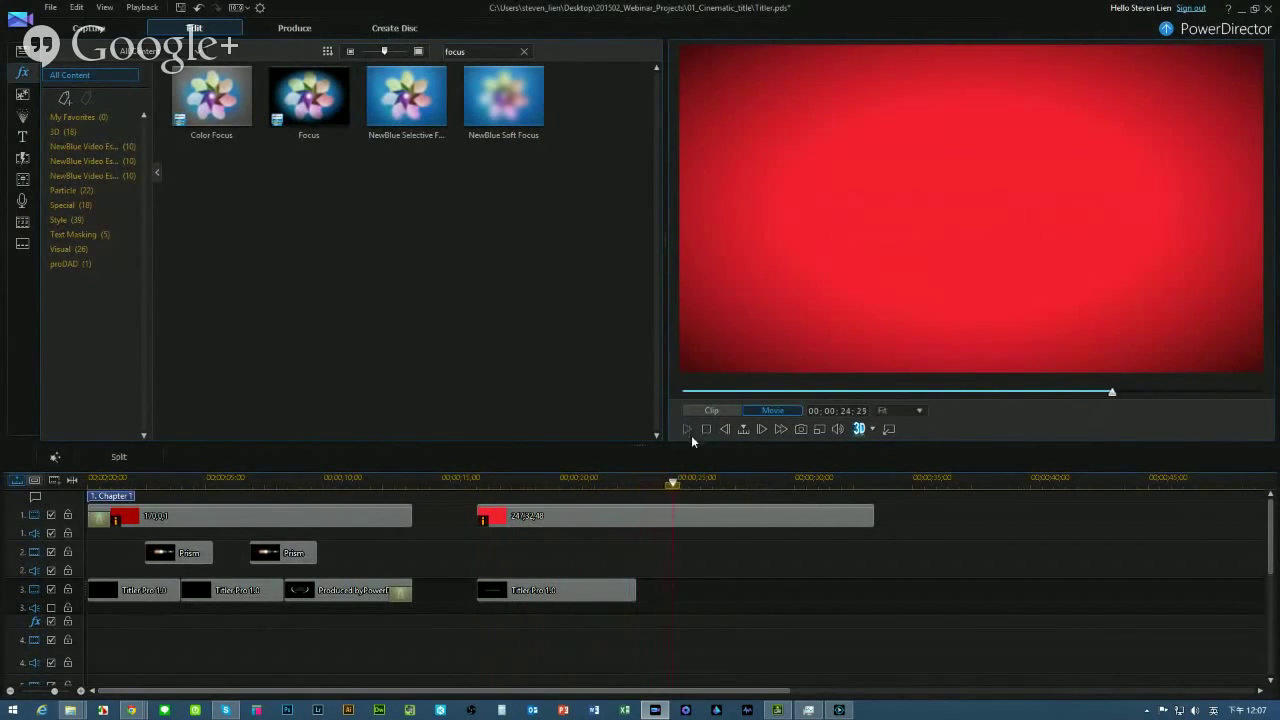
Copy the second Titler Pro clip of the first sequence to directly after the "CyberLink Presents" title and play both titles
left_click(259, 594)
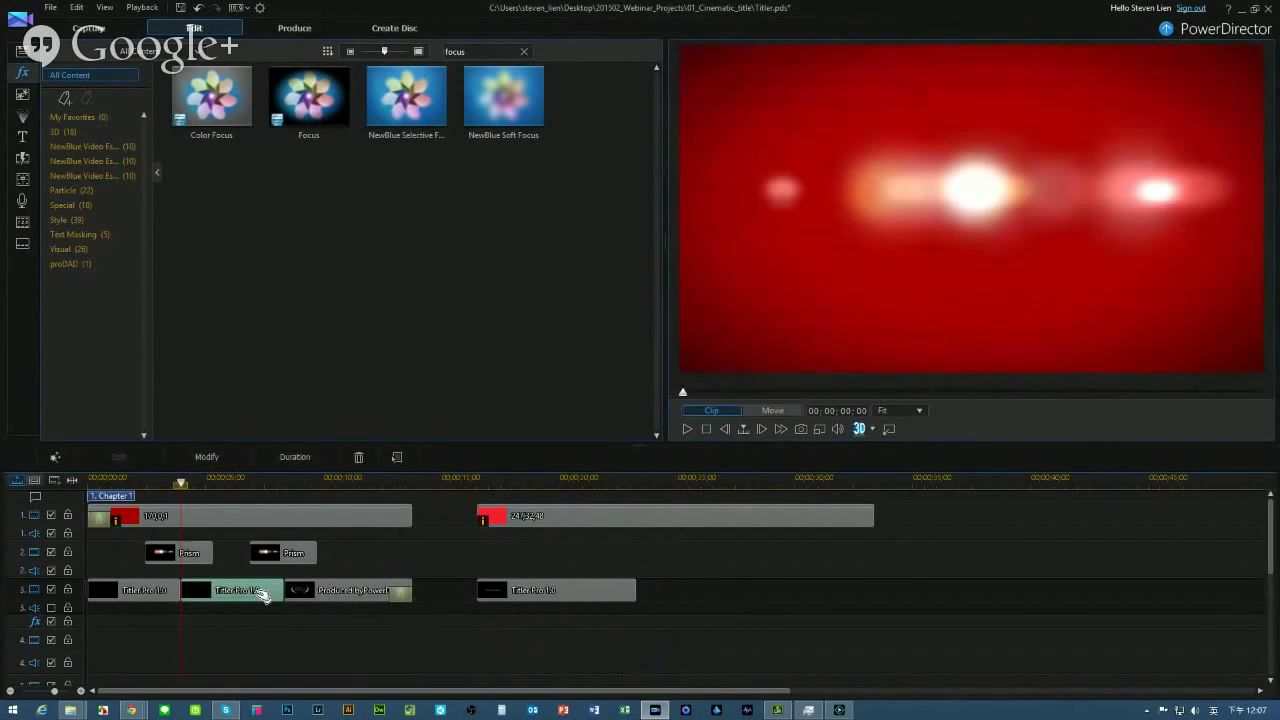
left_click(648, 480)
key("ctrl+v")
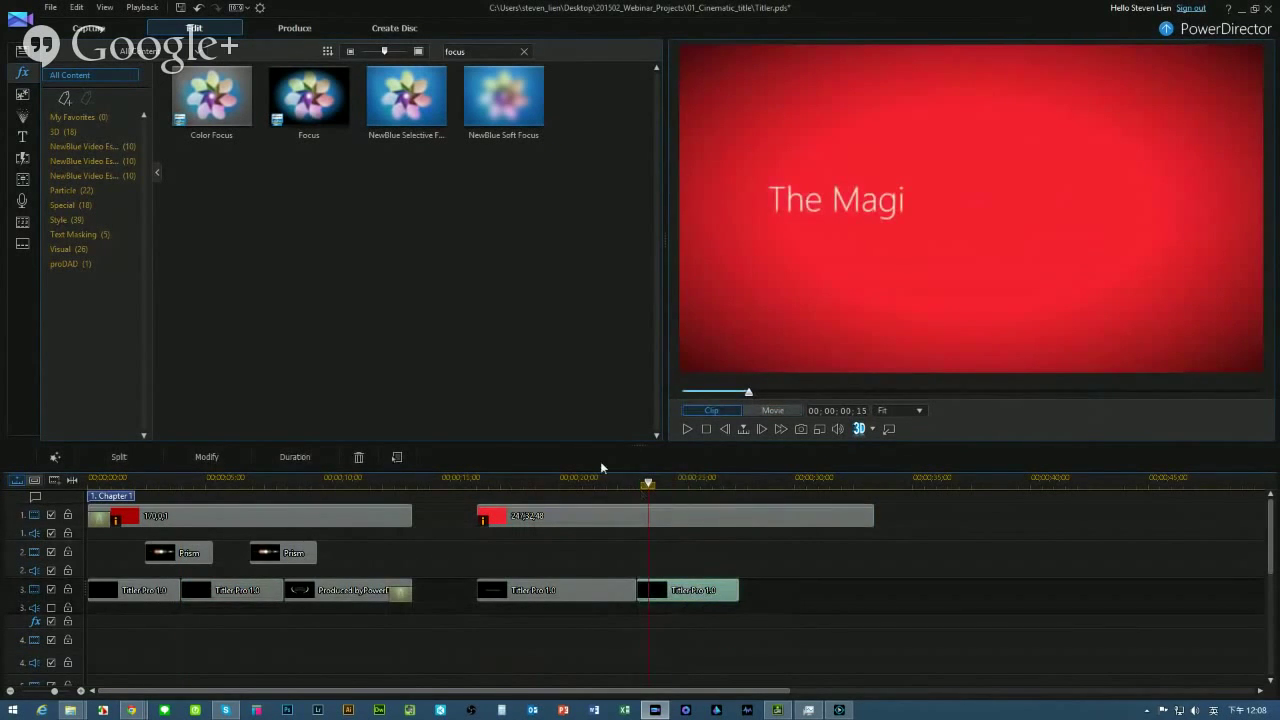
left_click(554, 482)
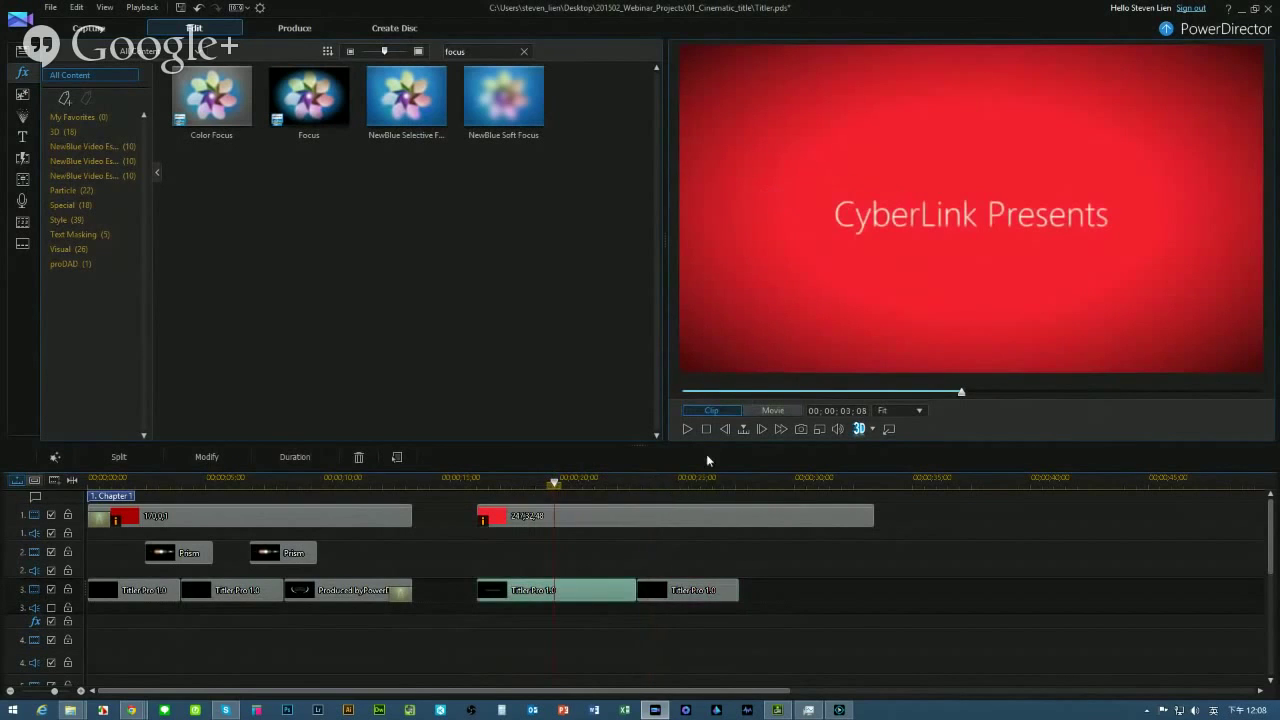
left_click(688, 429)
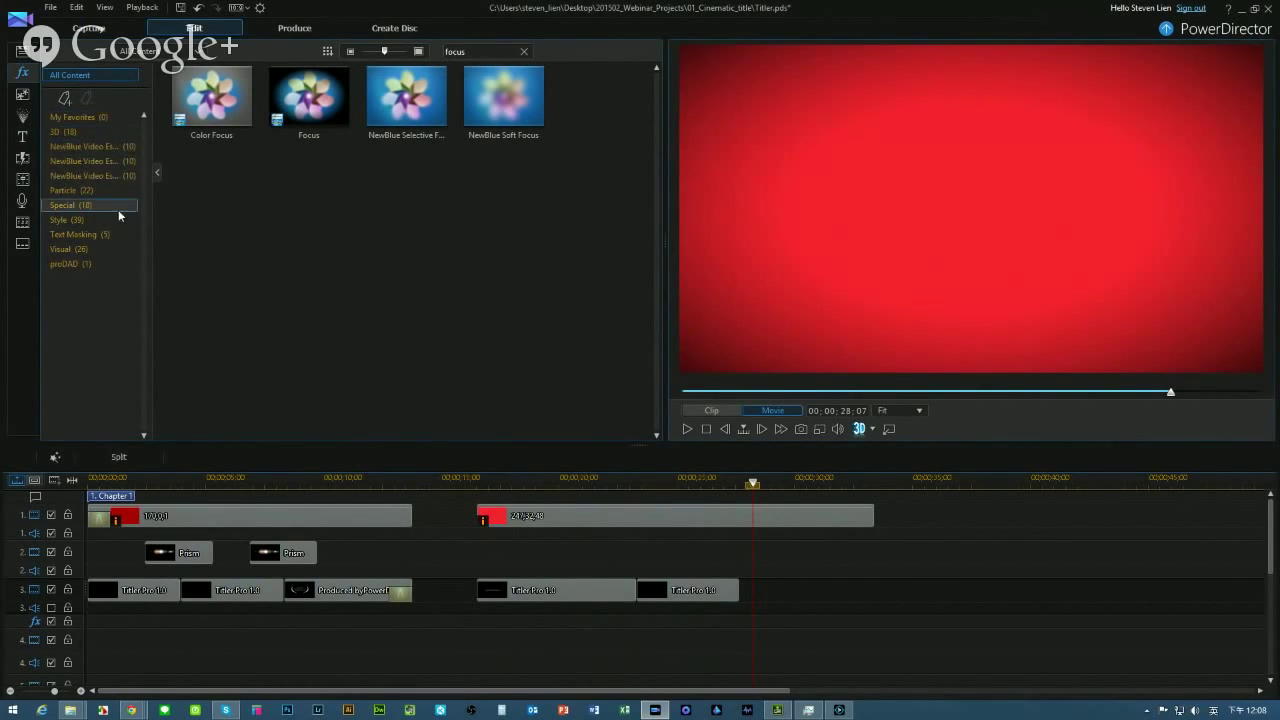
Preview the Wedding Pack titles, add Laurel directly after the copied title clip, and trim it to the red clip's end
left_click(20, 140)
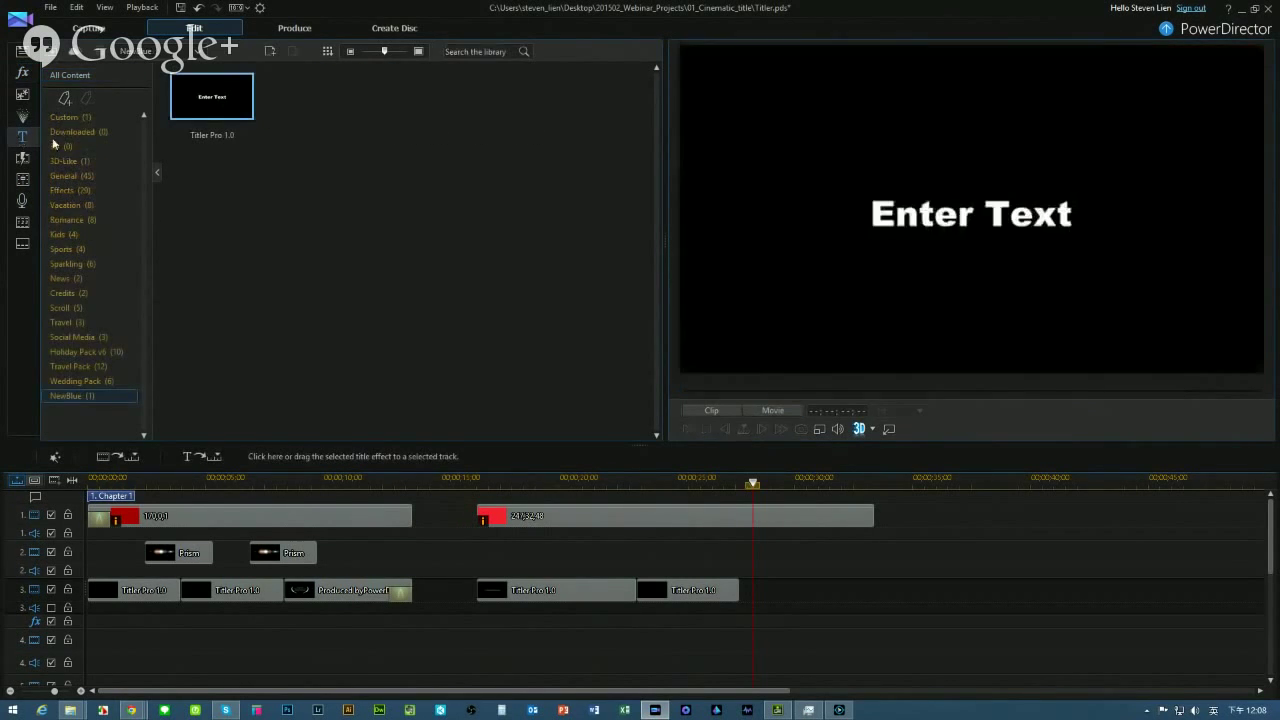
left_click(102, 382)
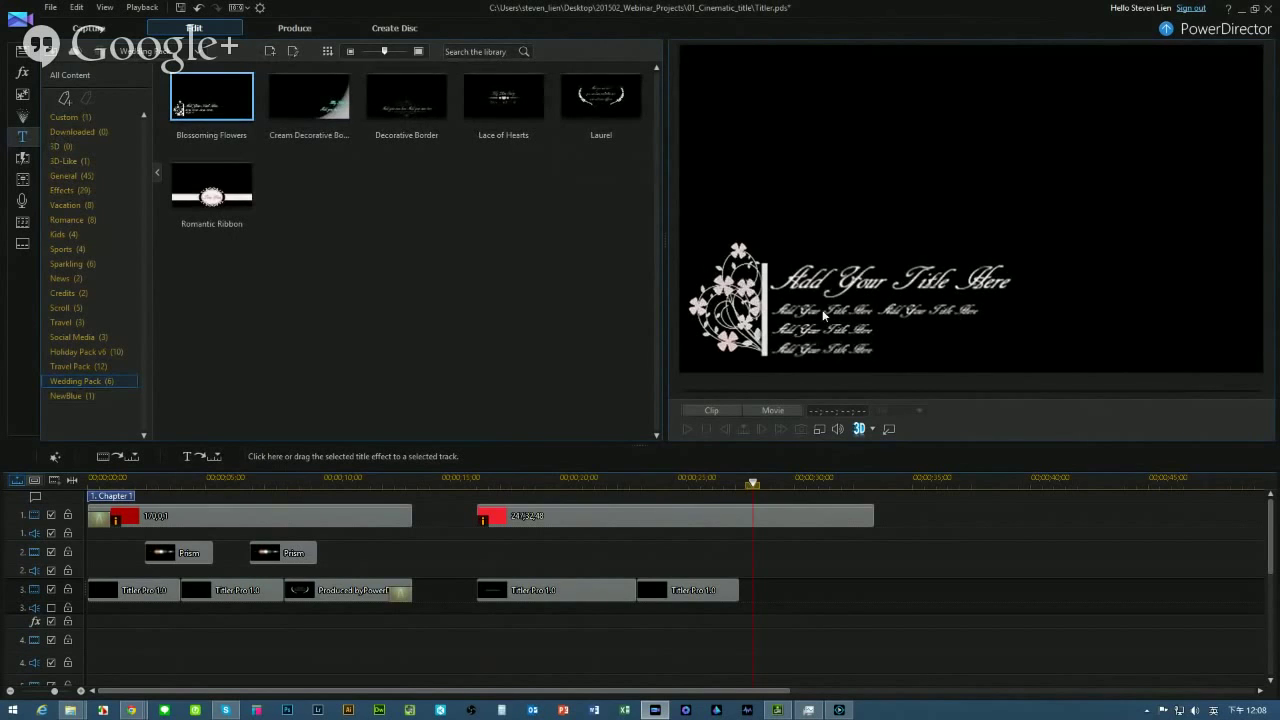
left_click(309, 98)
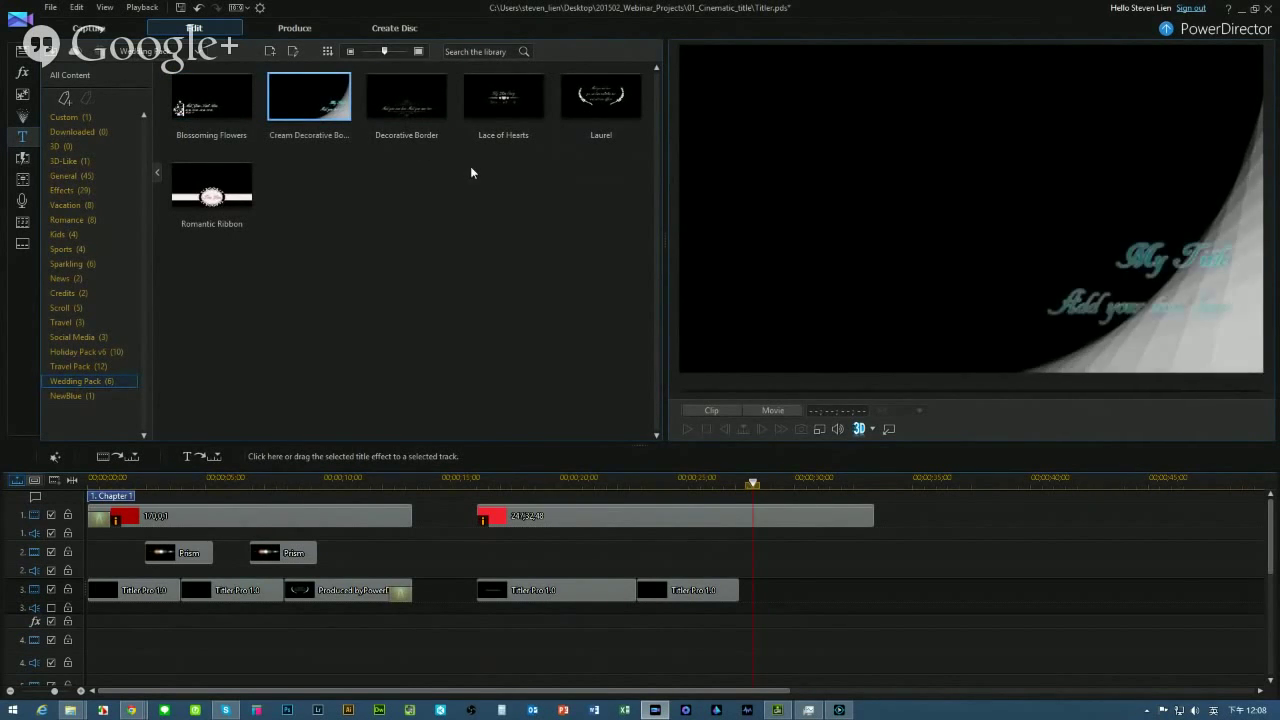
left_click(427, 105)
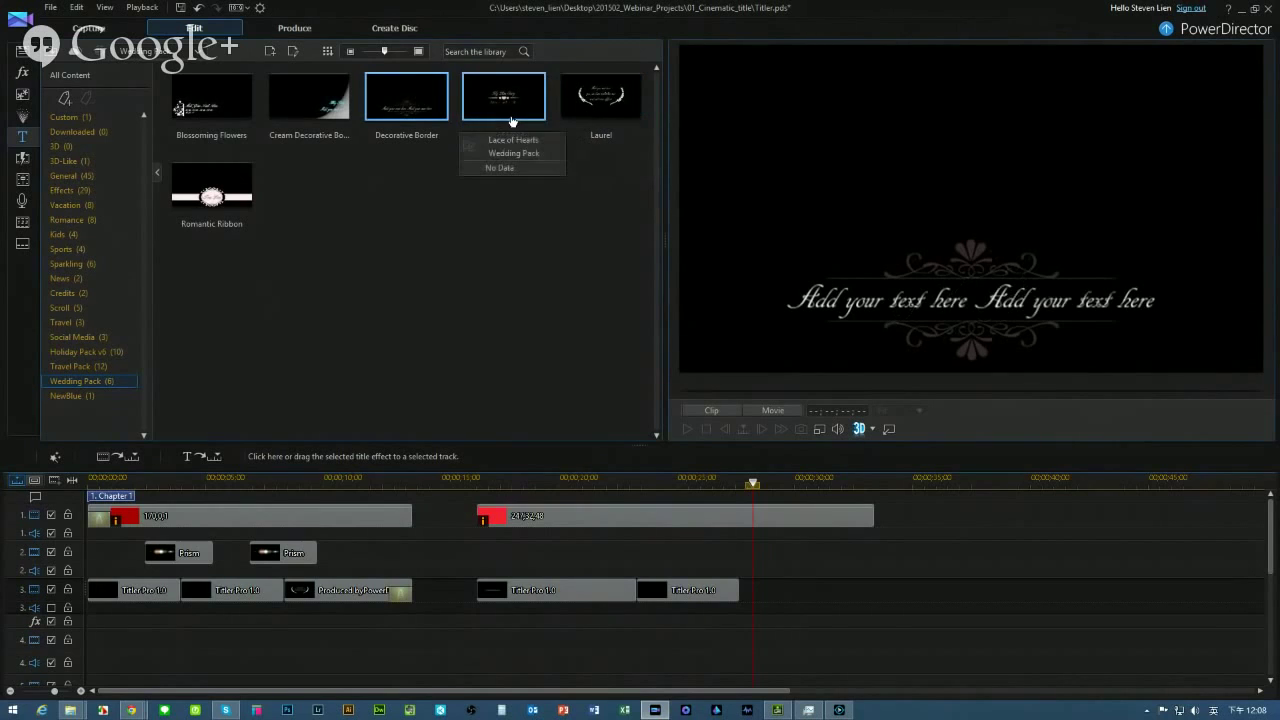
left_click(513, 105)
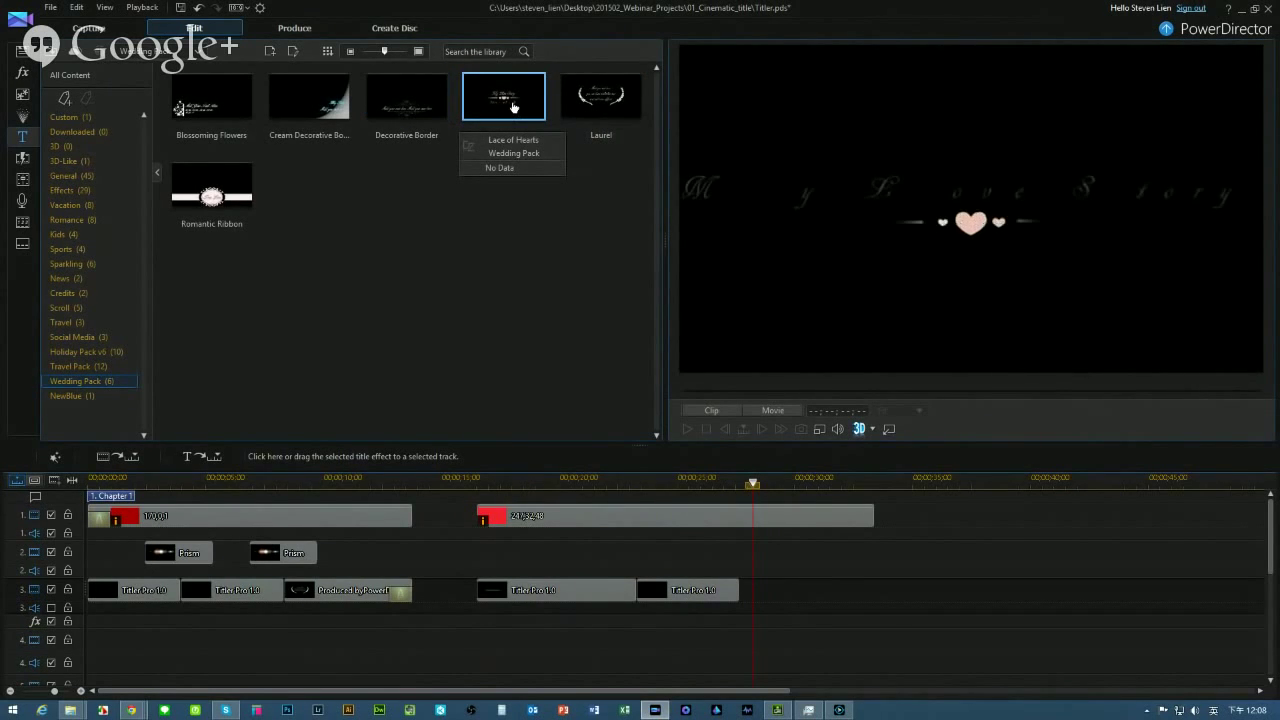
left_click(613, 105)
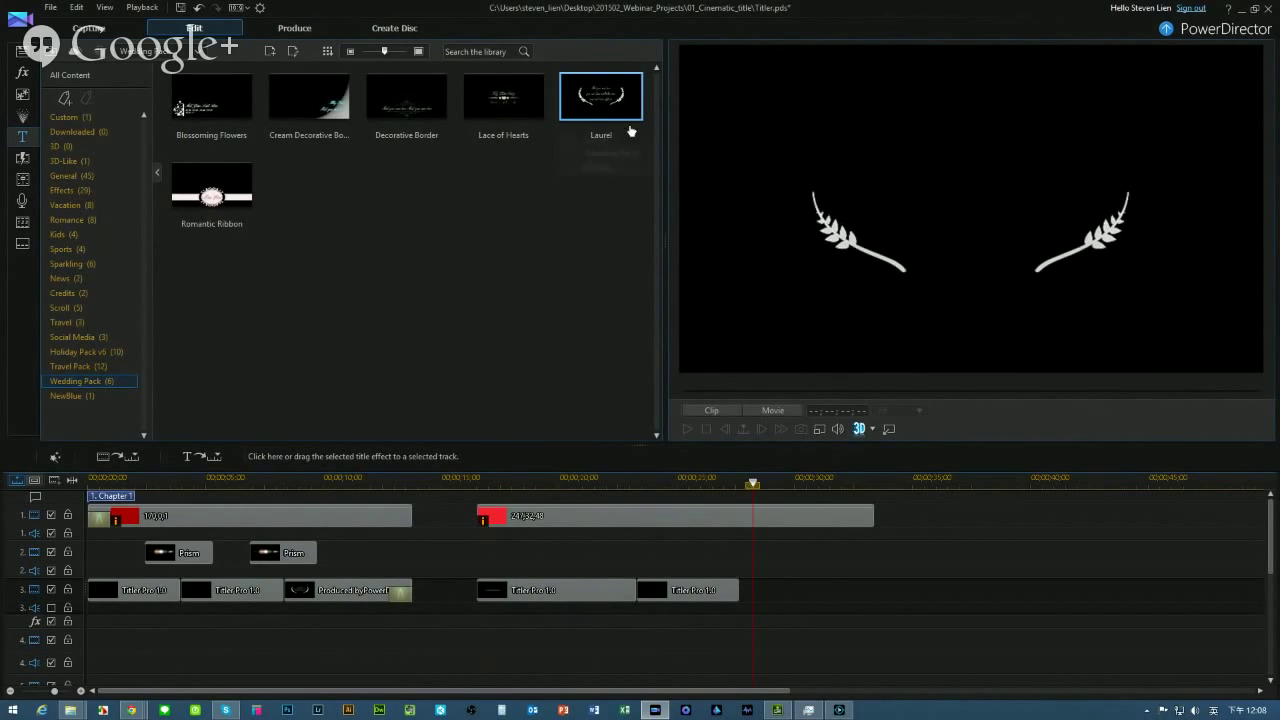
left_click_drag(641, 144, 756, 597)
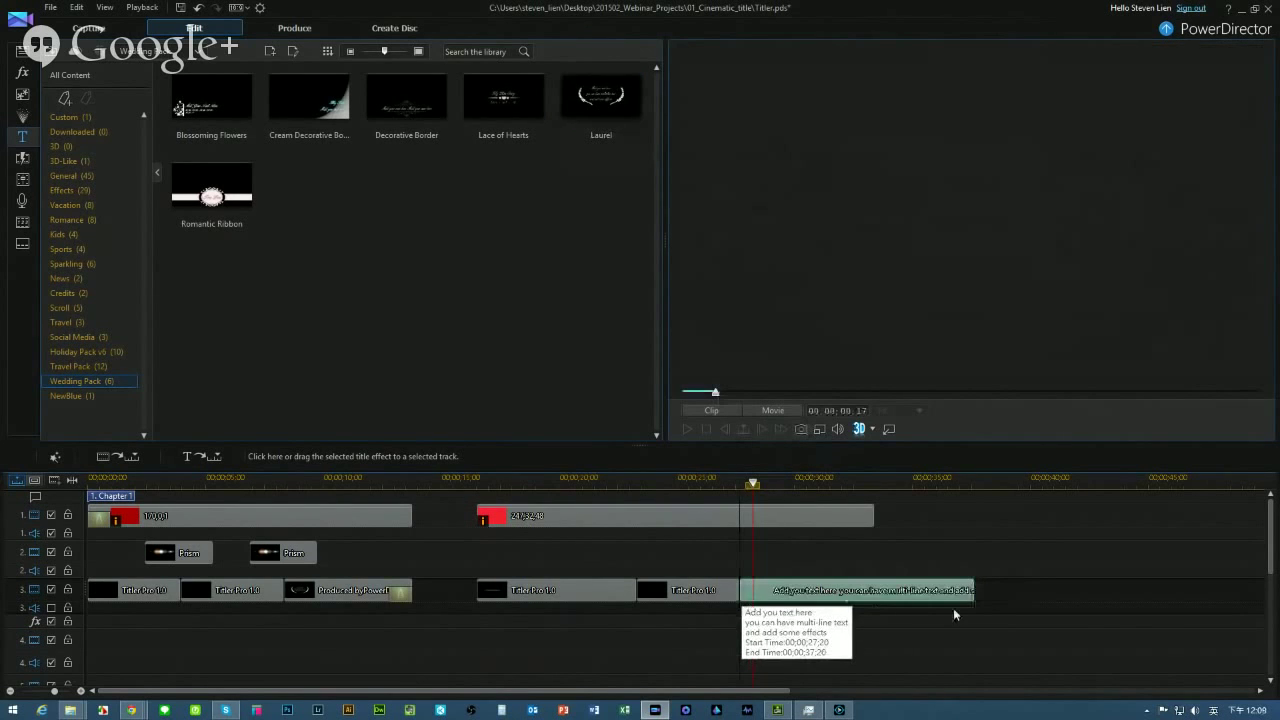
left_click_drag(973, 590, 874, 592)
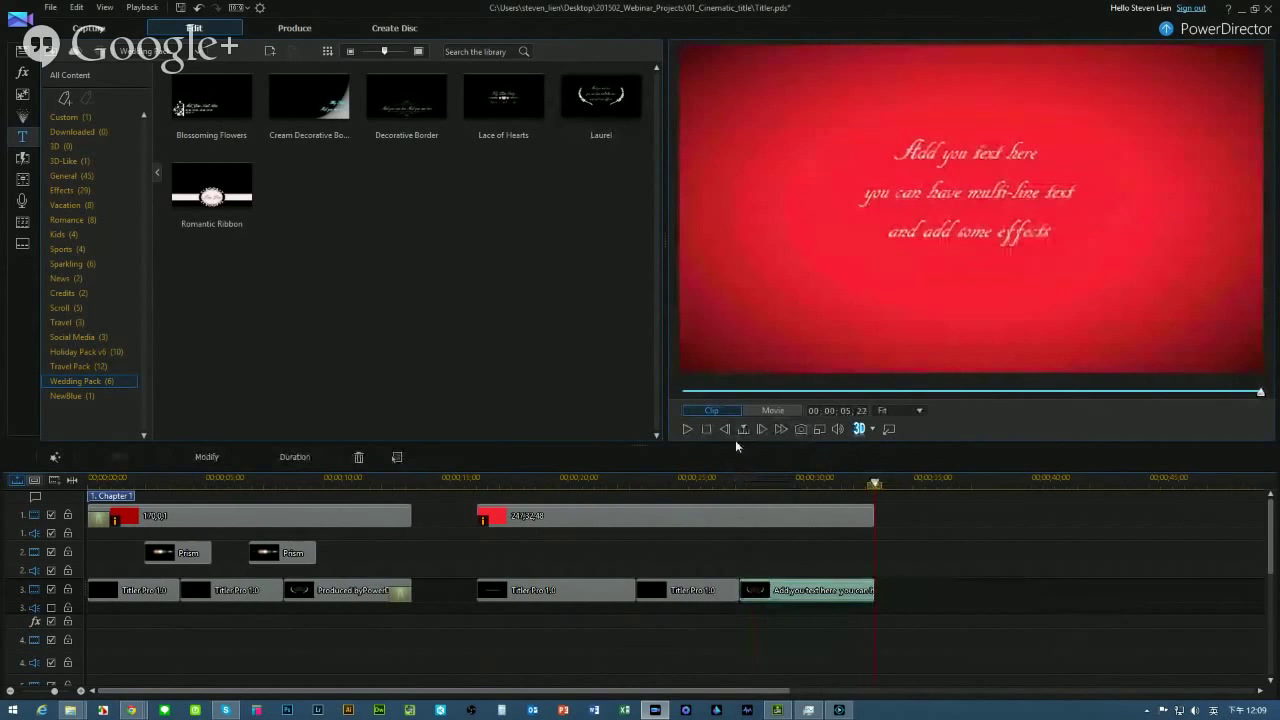
Play the timeline from just before the Laurel title to check its animation over the red background
left_click(683, 426)
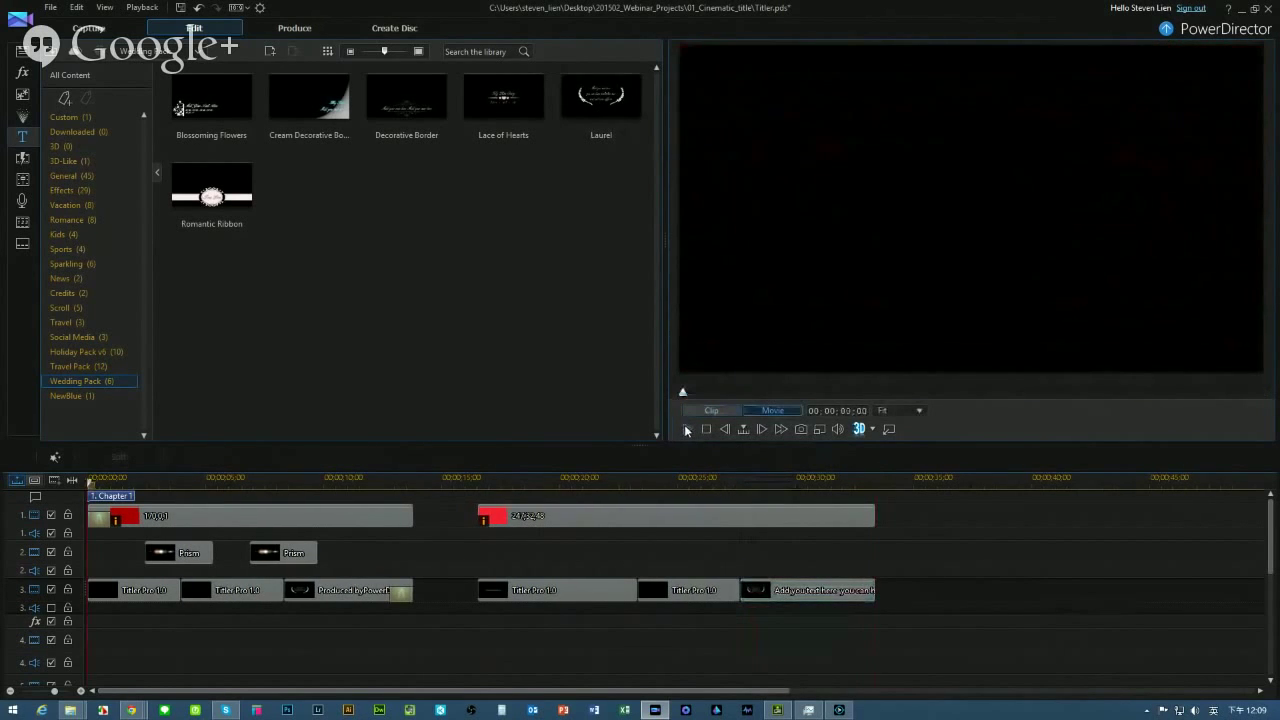
left_click(731, 481)
left_click(689, 430)
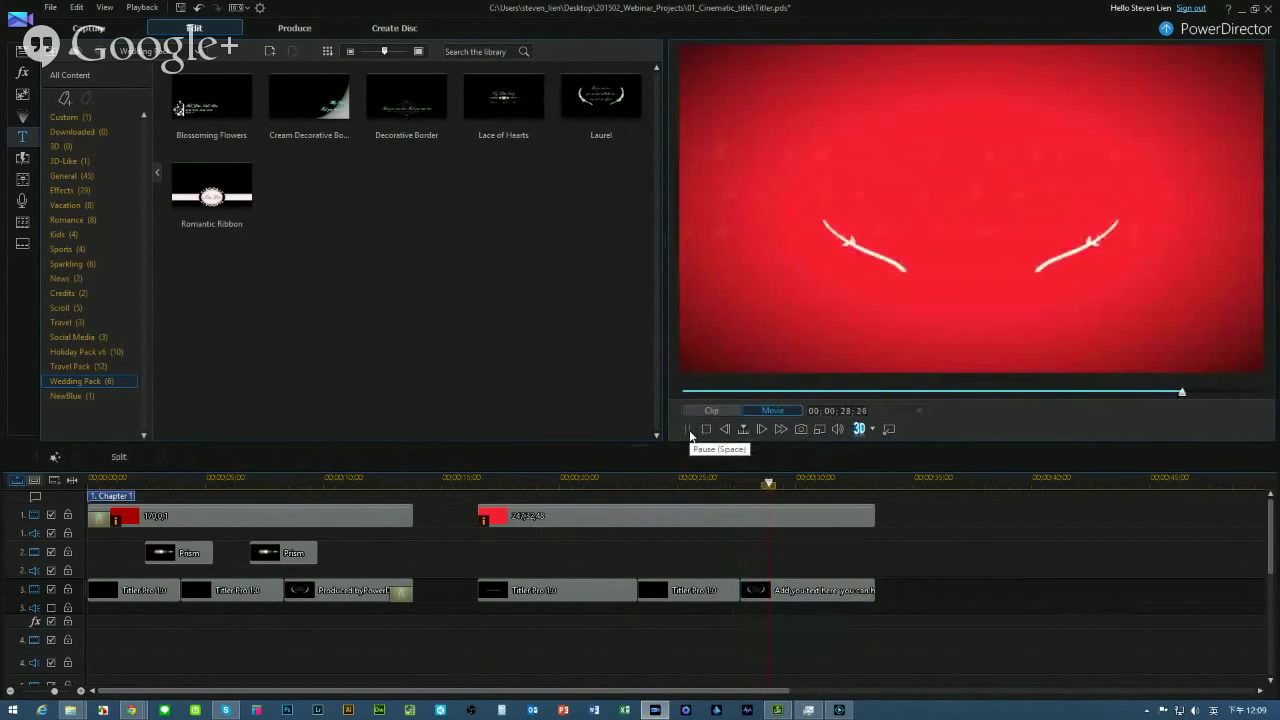
left_click(689, 430)
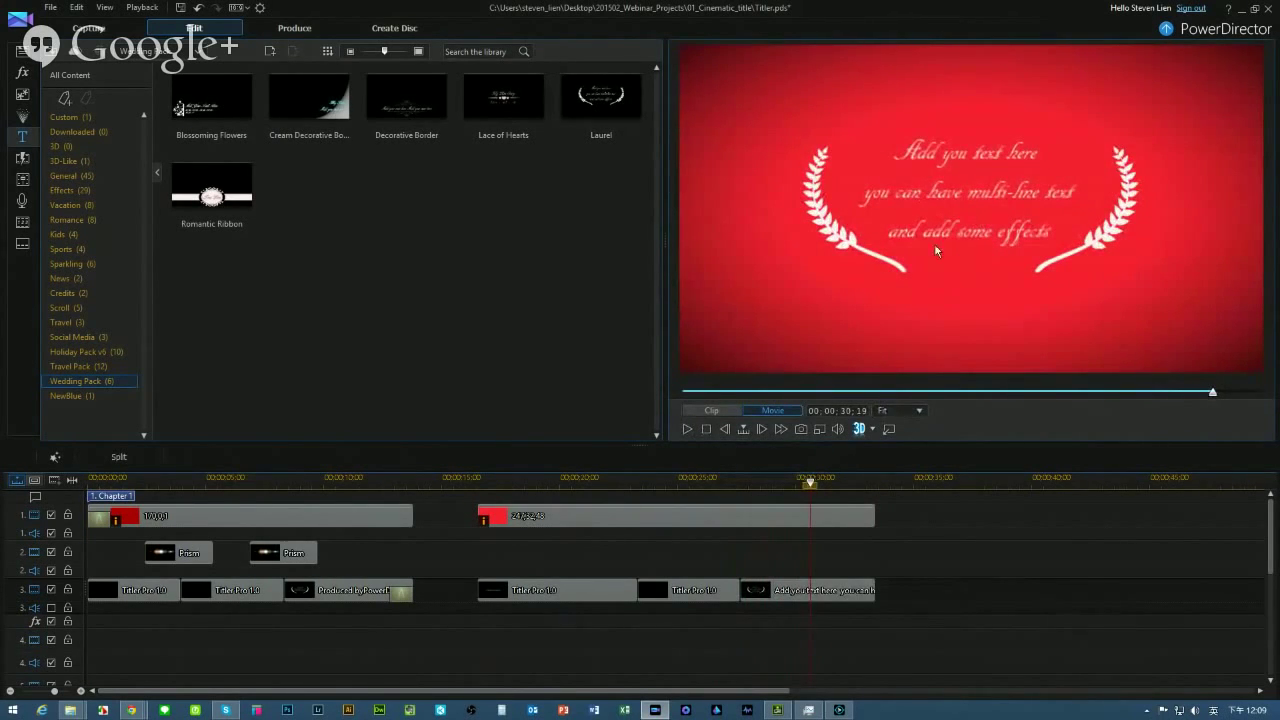
Open the Laurel title clip for editing, clear its placeholder text, and set the font to Segoe UI Light
left_click(826, 591)
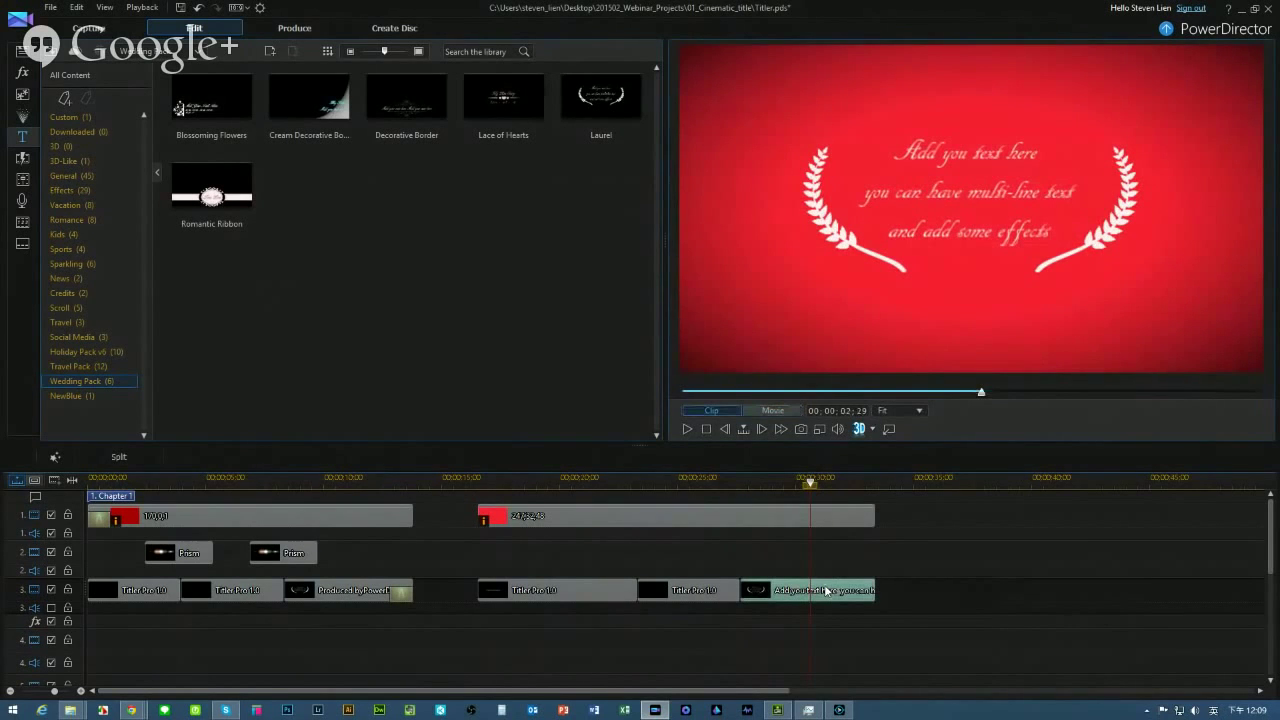
double_click(826, 591)
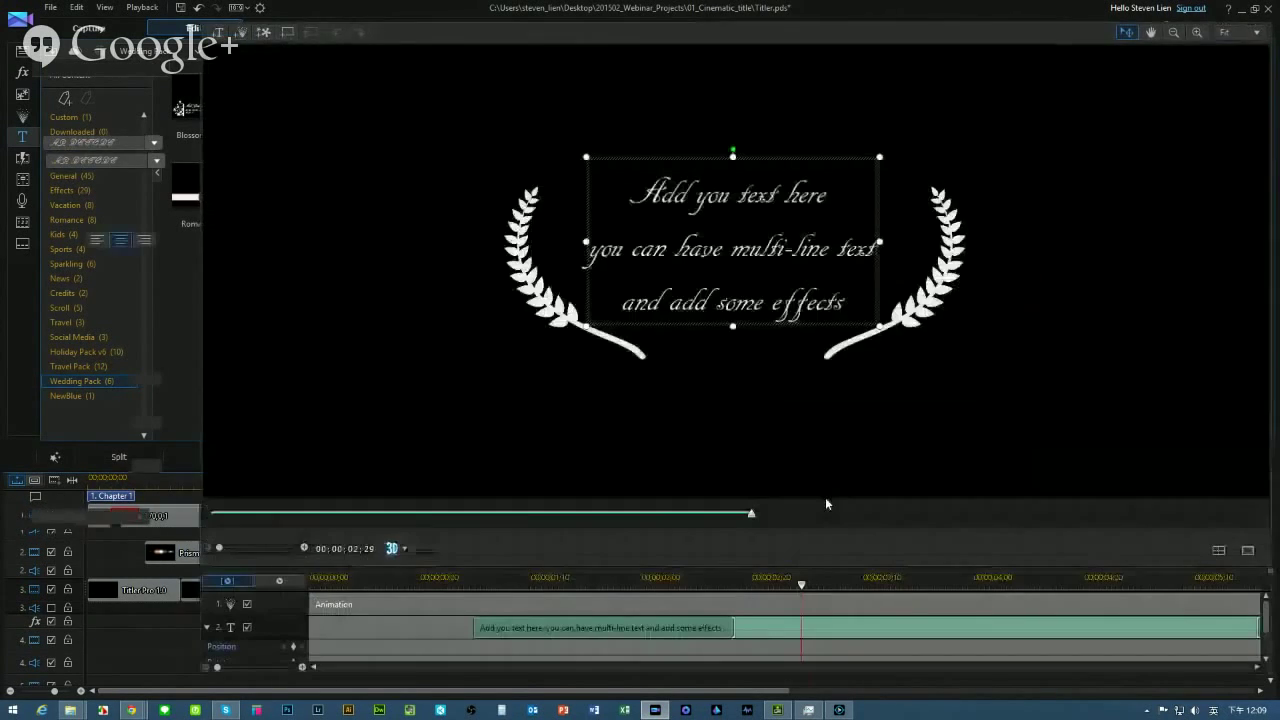
left_click_drag(652, 195, 865, 305)
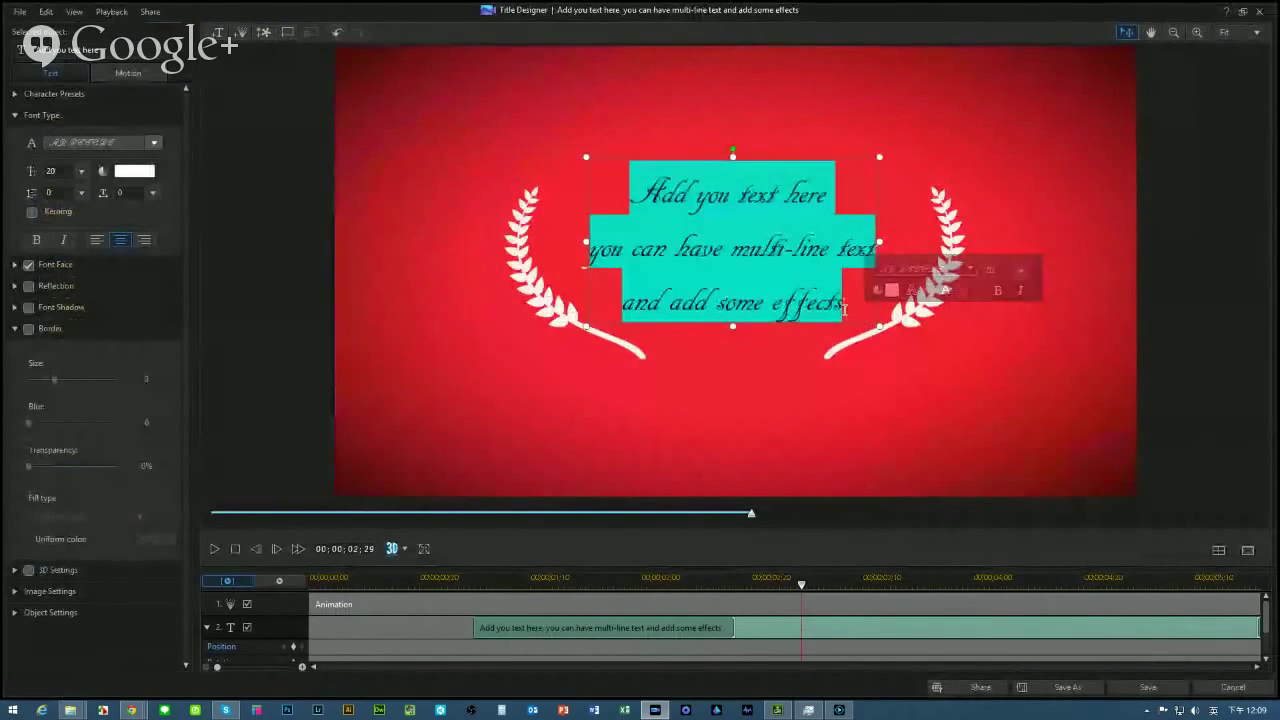
key("Delete")
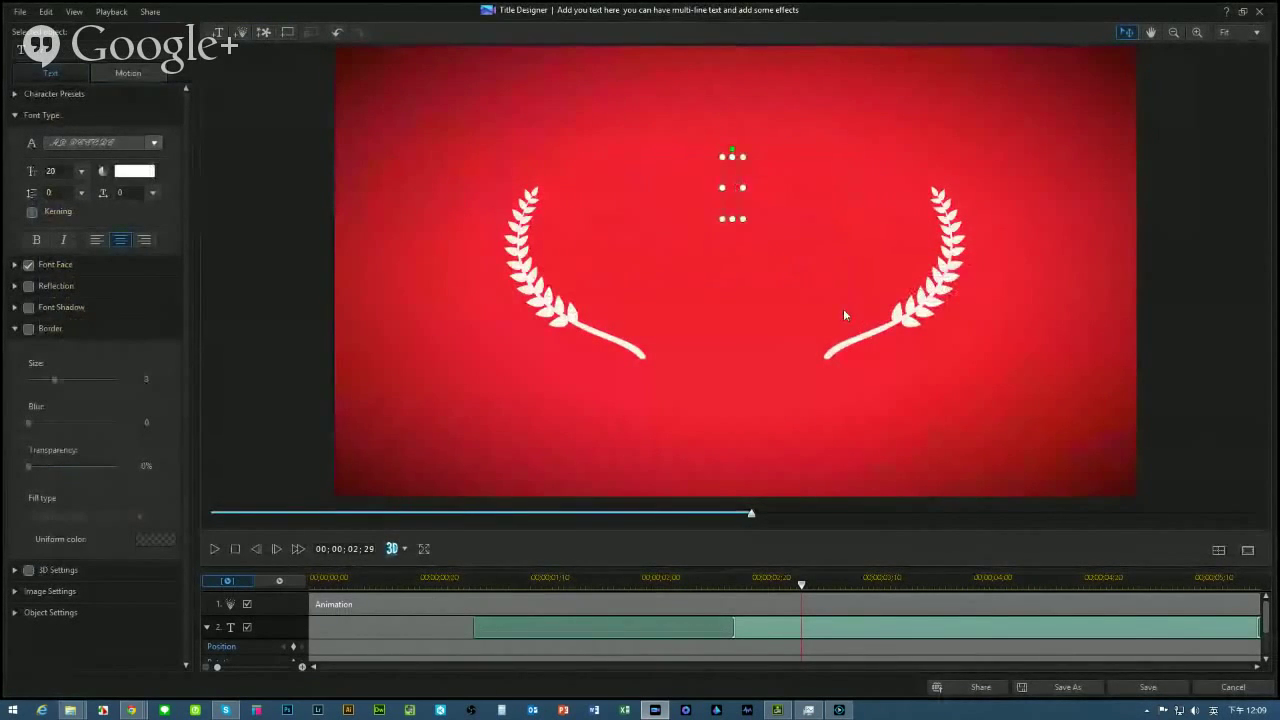
left_click(154, 142)
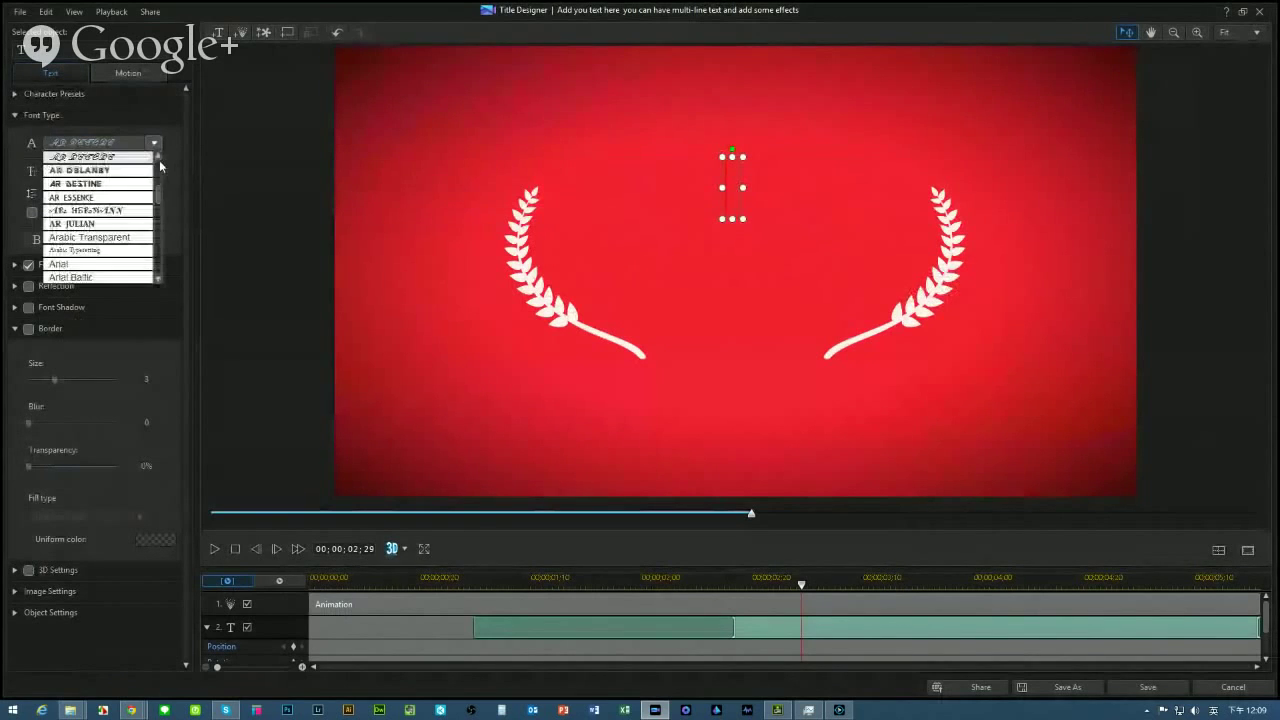
left_click_drag(157, 160, 161, 251)
scroll(158, 250, "down", 10)
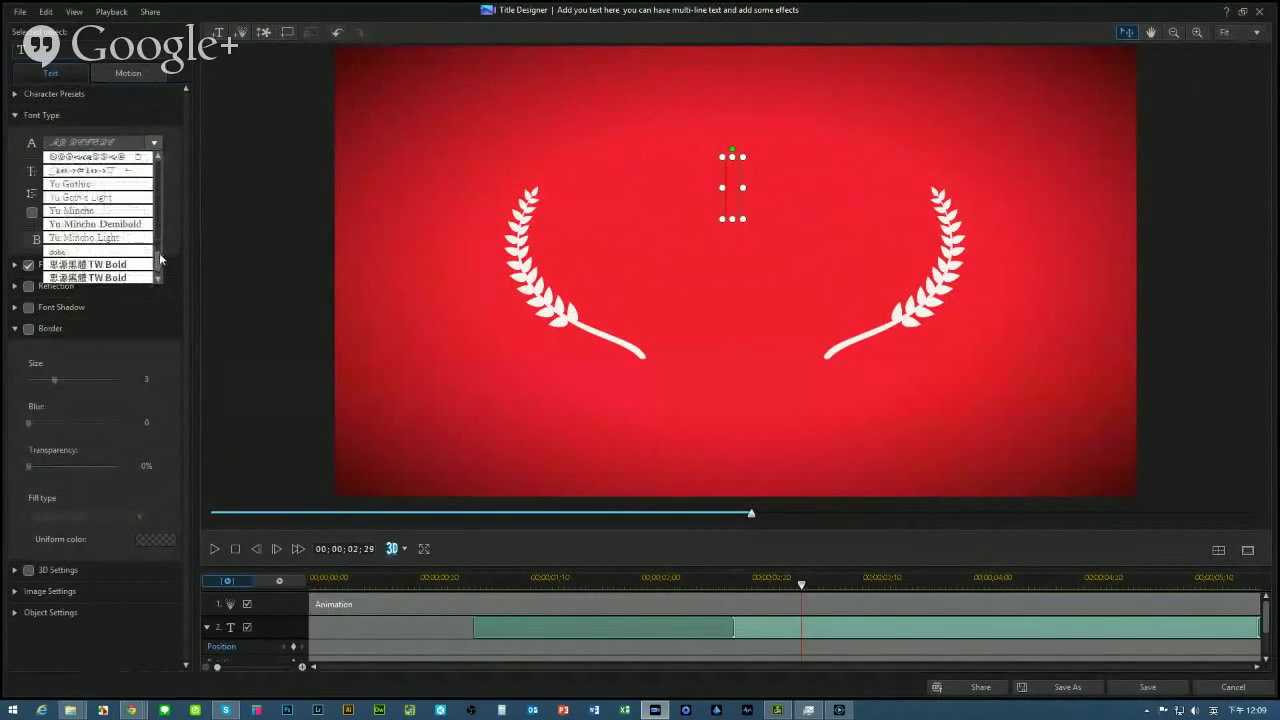
scroll(158, 240, "down", 5)
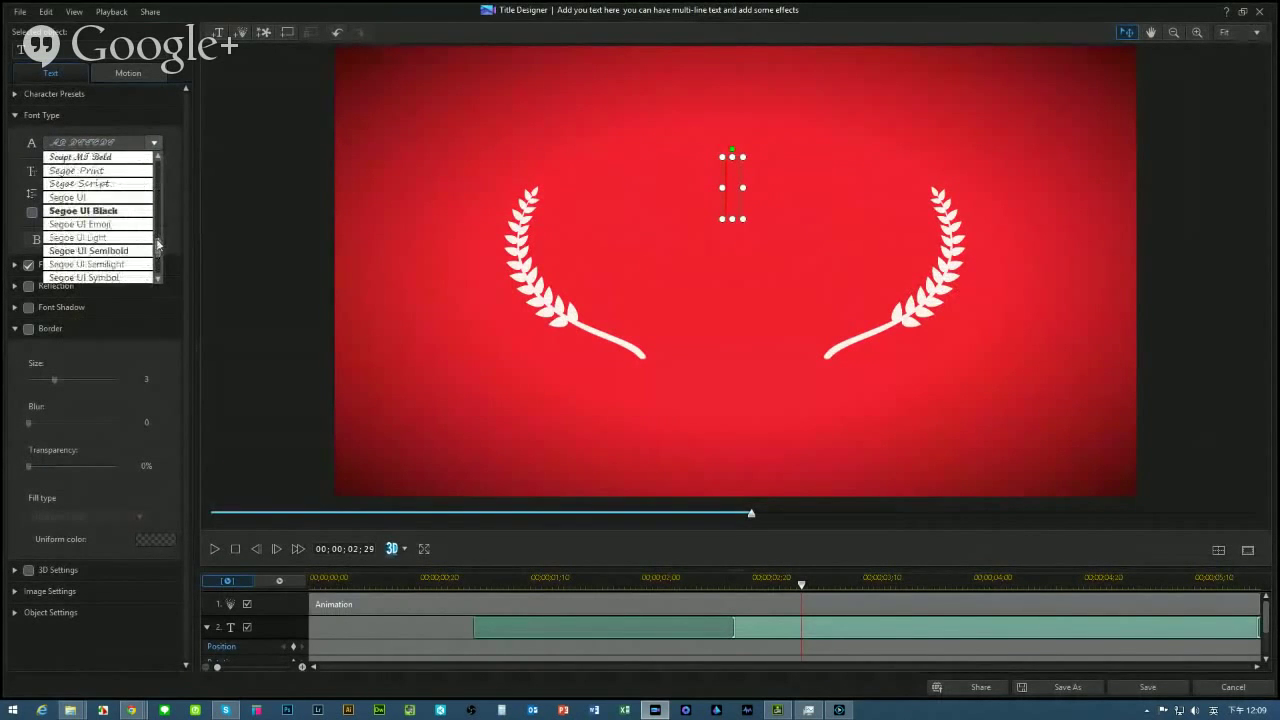
left_click(80, 238)
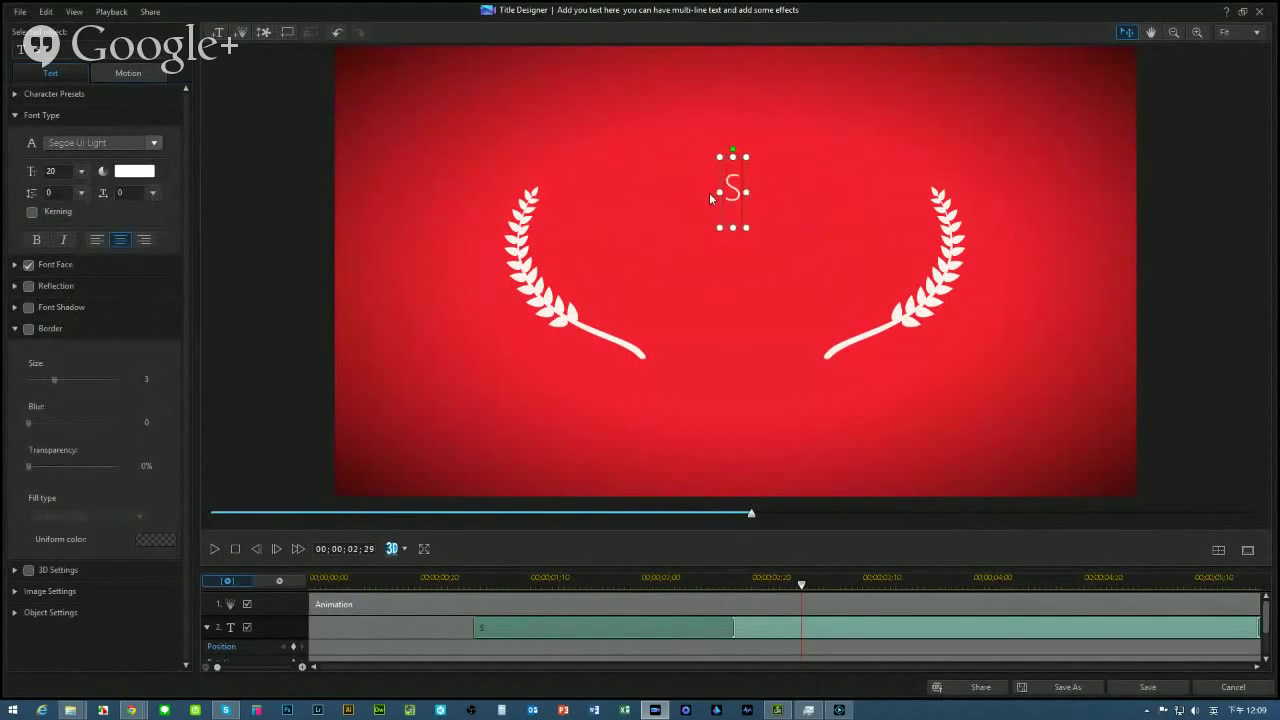
Enter "Produced by" as the title's first line and "PowerDirector" as its second line
type("Produced dsa")
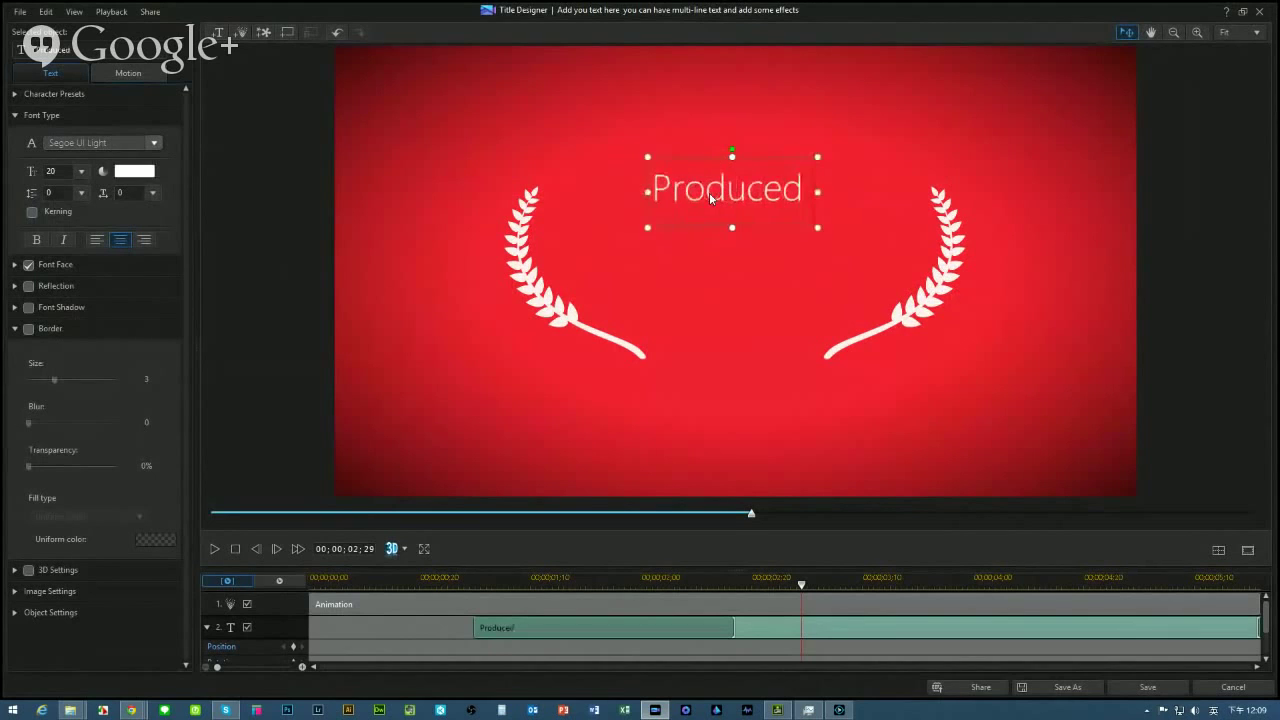
key("BackSpace")
key("BackSpace")
key("BackSpace")
key("BackSpace")
type("by")
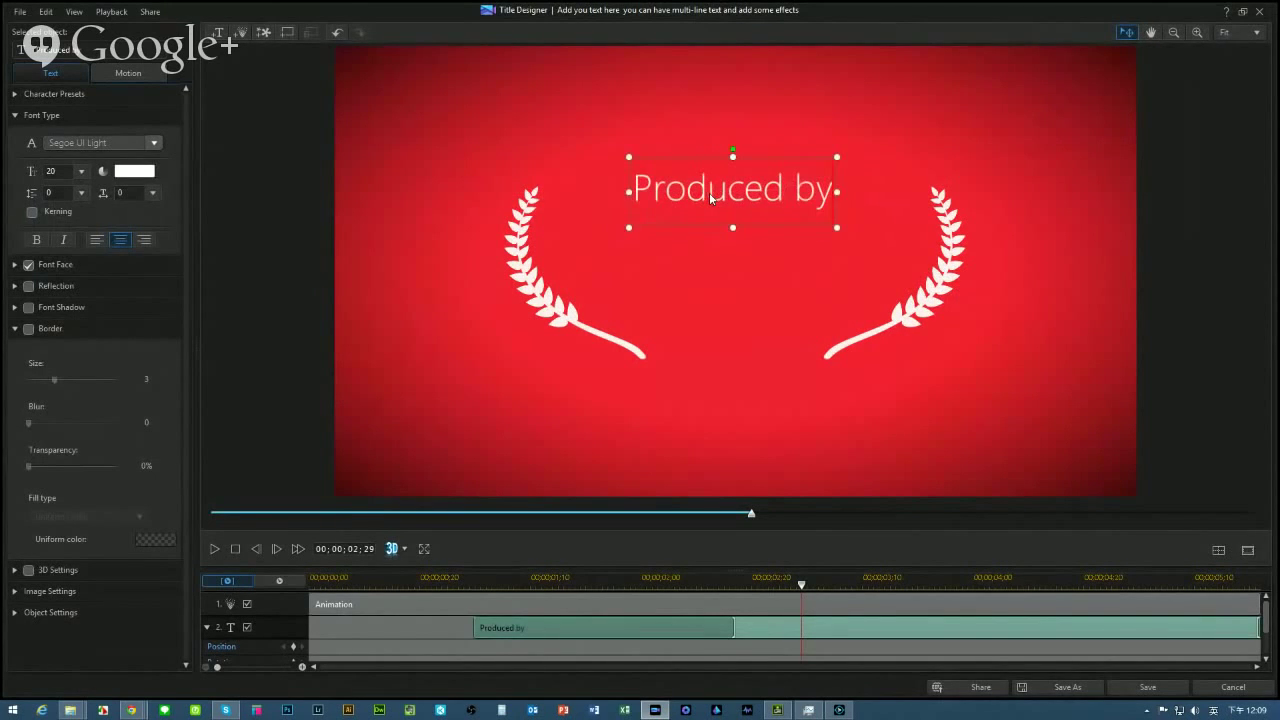
key("Return")
type("PowerDirector")
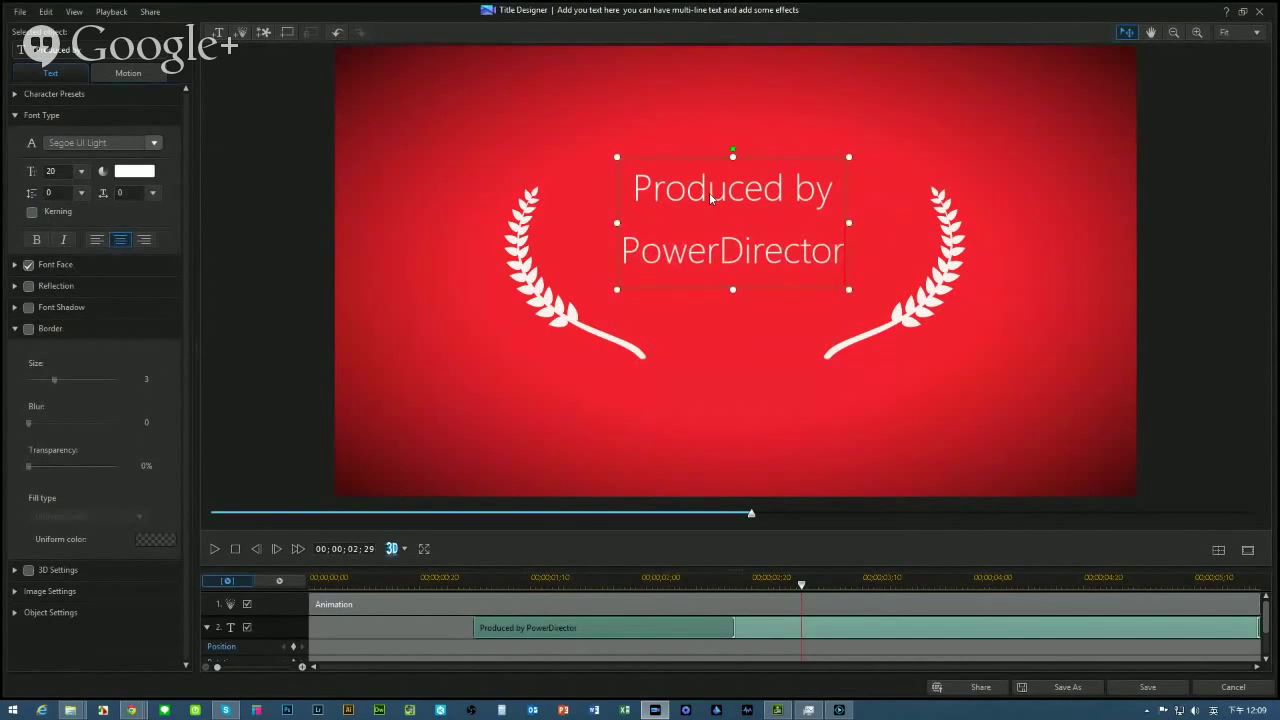
Add a third text line reading "PC Mag Editor's Chouce Winner"
key("Return")
type("PC Ma")
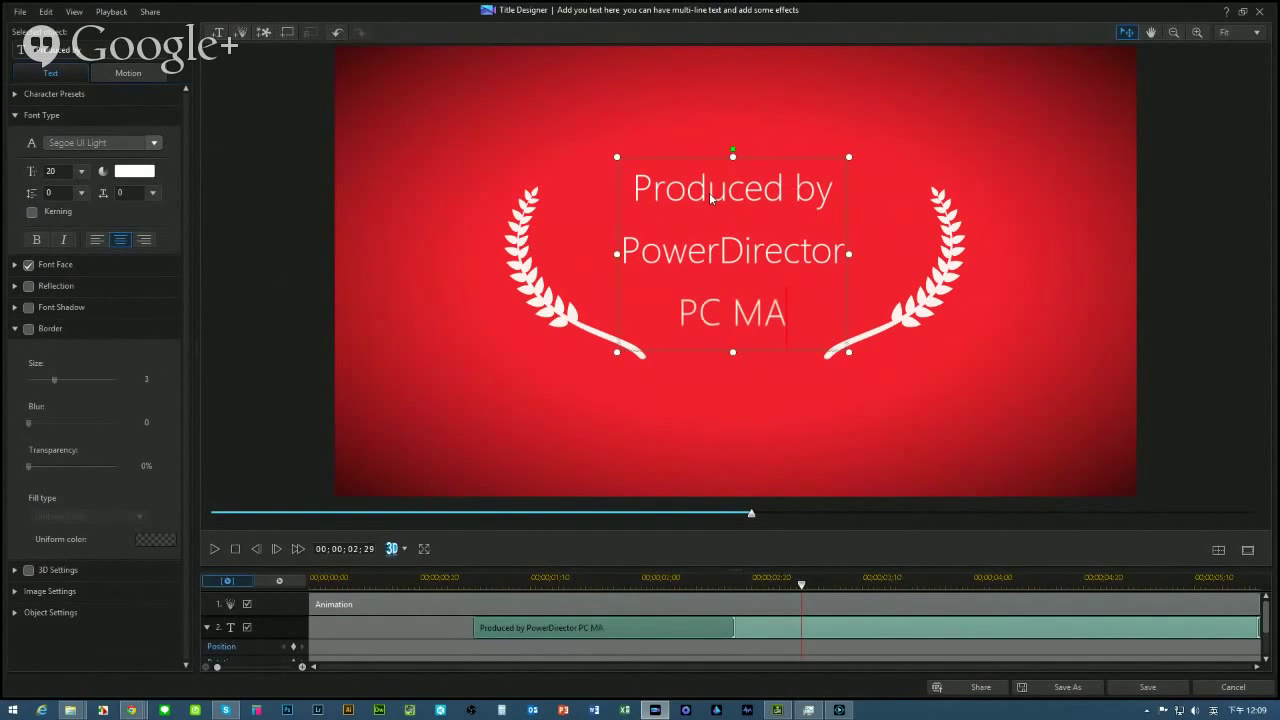
type("g Edi")
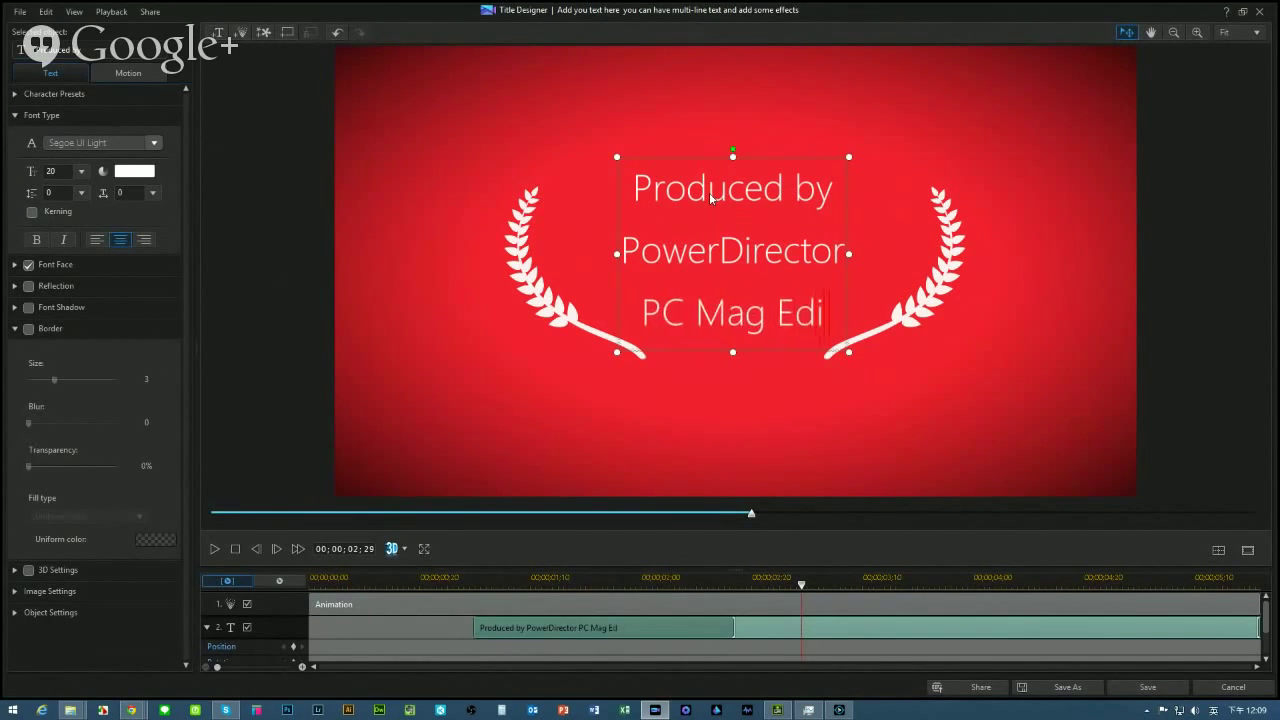
type("tor's Coi")
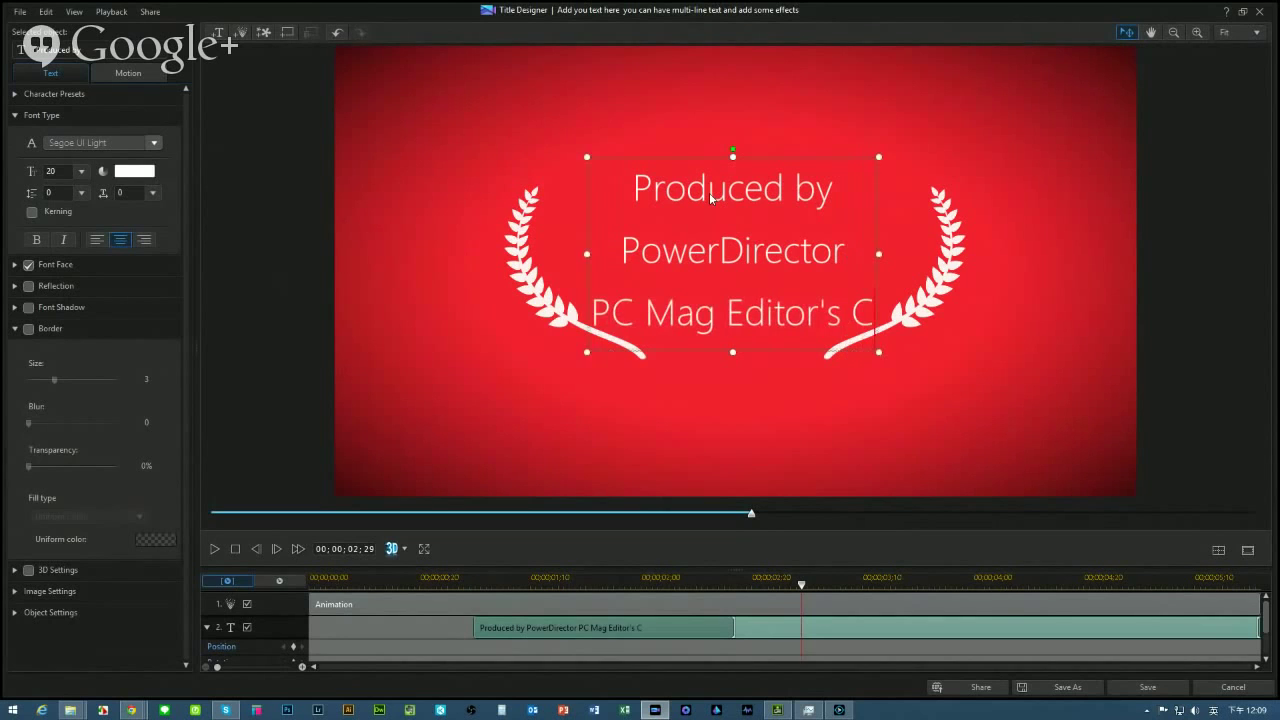
key("BackSpace")
key("BackSpace")
type("i")
key("BackSpace")
type("houce")
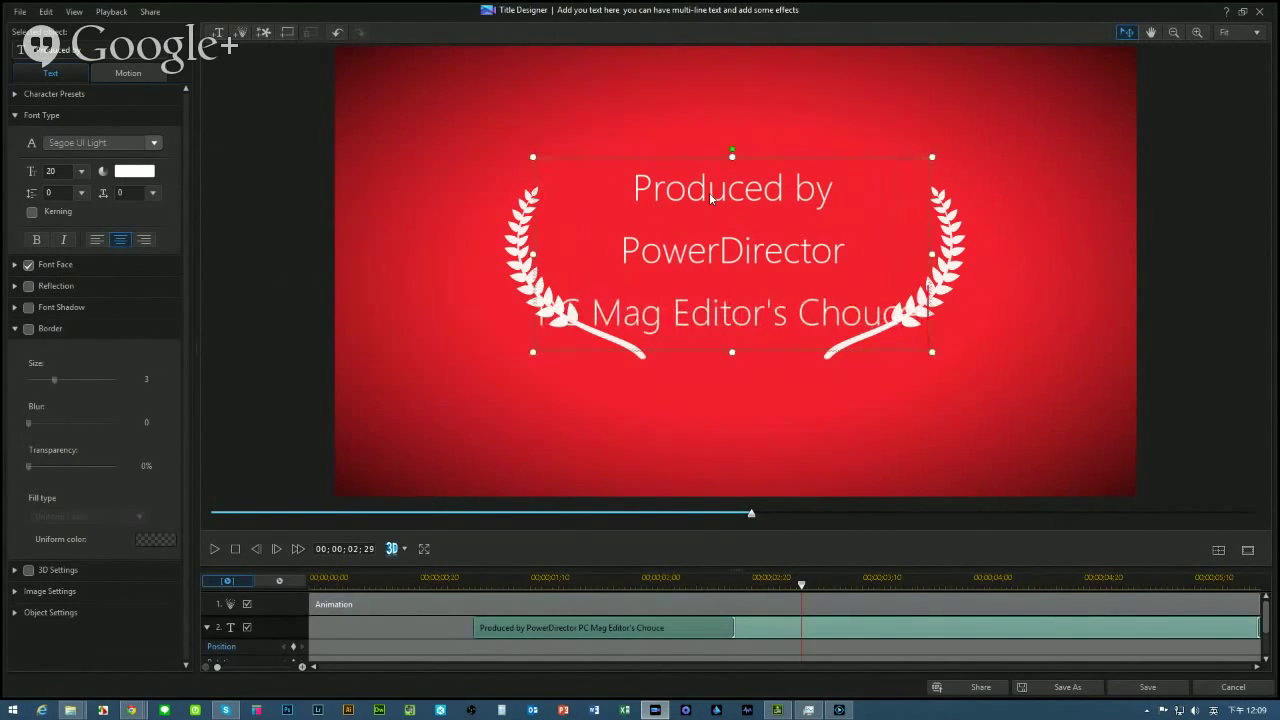
type("eWinner")
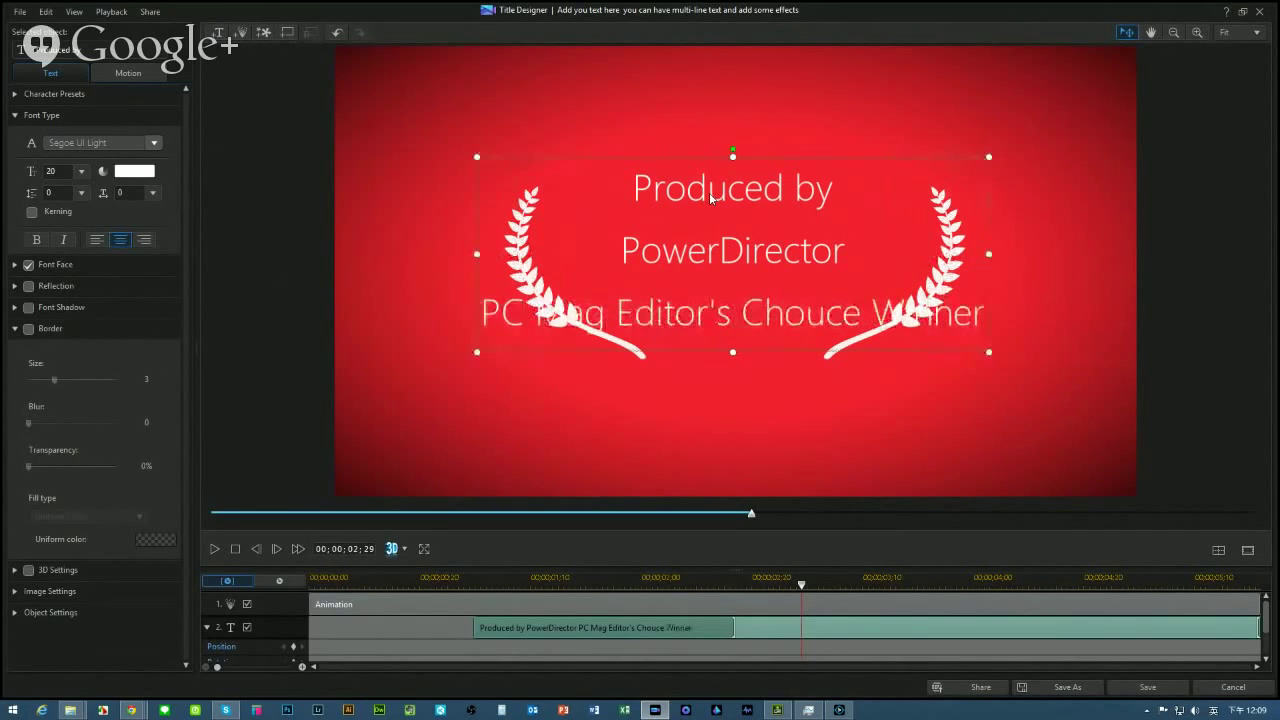
Reduce the font size of the third text line, "PC Mag Editor's Chouce Winner", to 9
left_click_drag(482, 312, 990, 312)
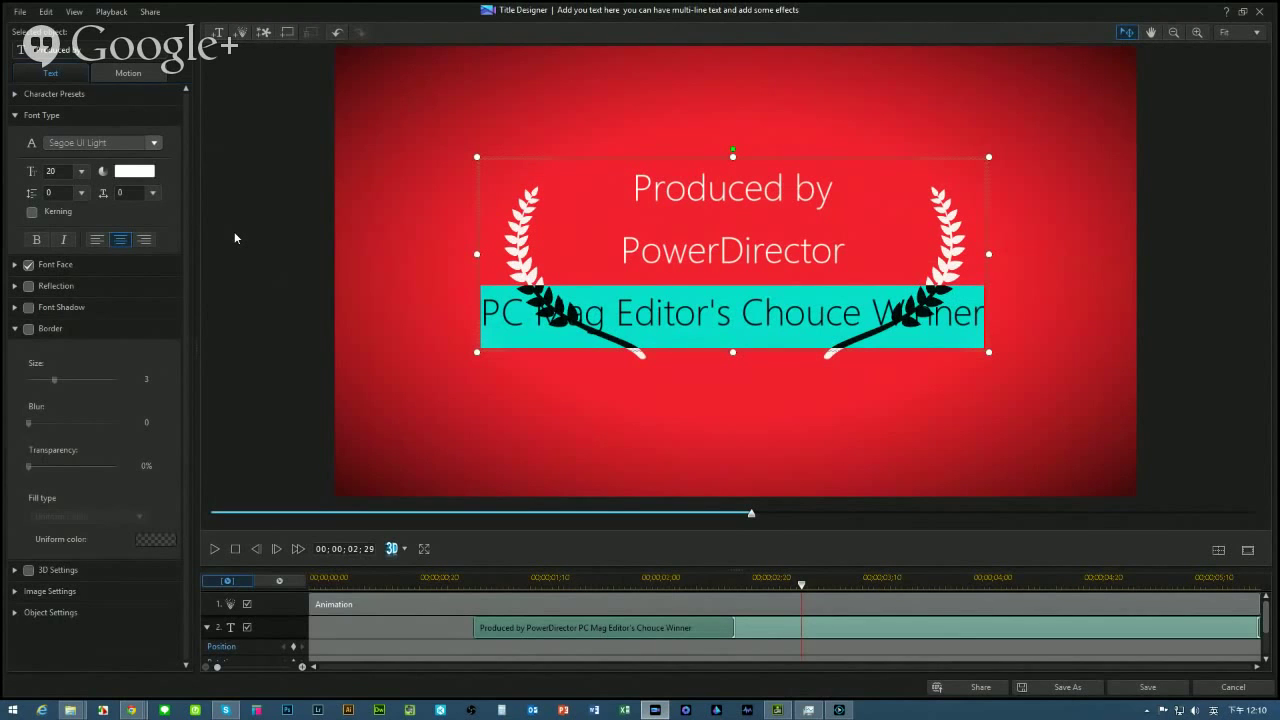
left_click(85, 178)
scroll(87, 210, "up", 2)
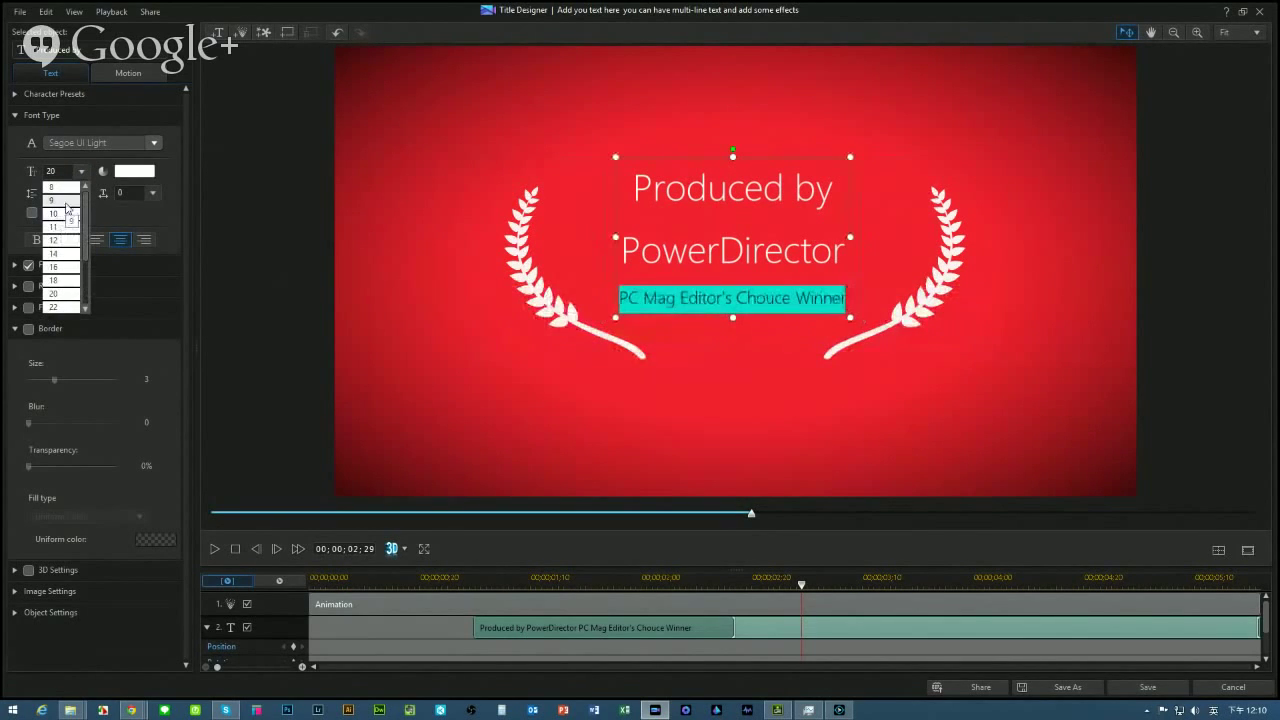
left_click(66, 207)
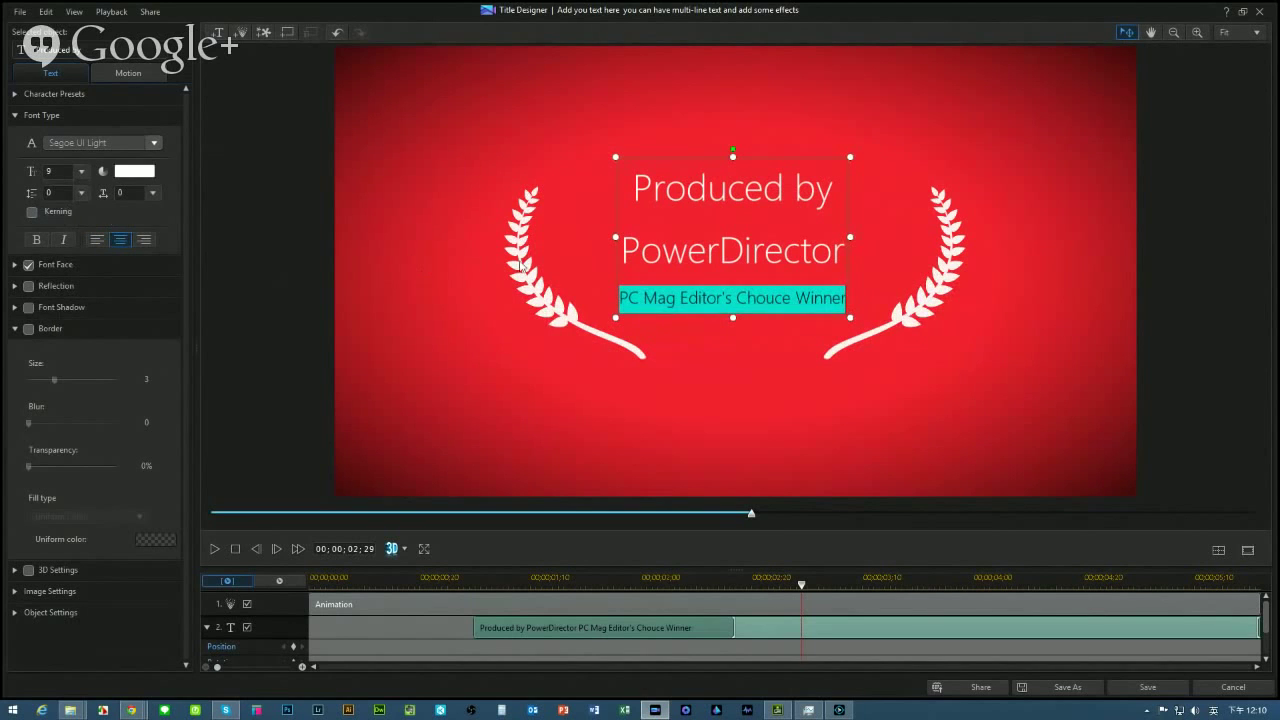
Set the font size of the "Produced by" line to 14
left_click_drag(627, 249, 783, 261)
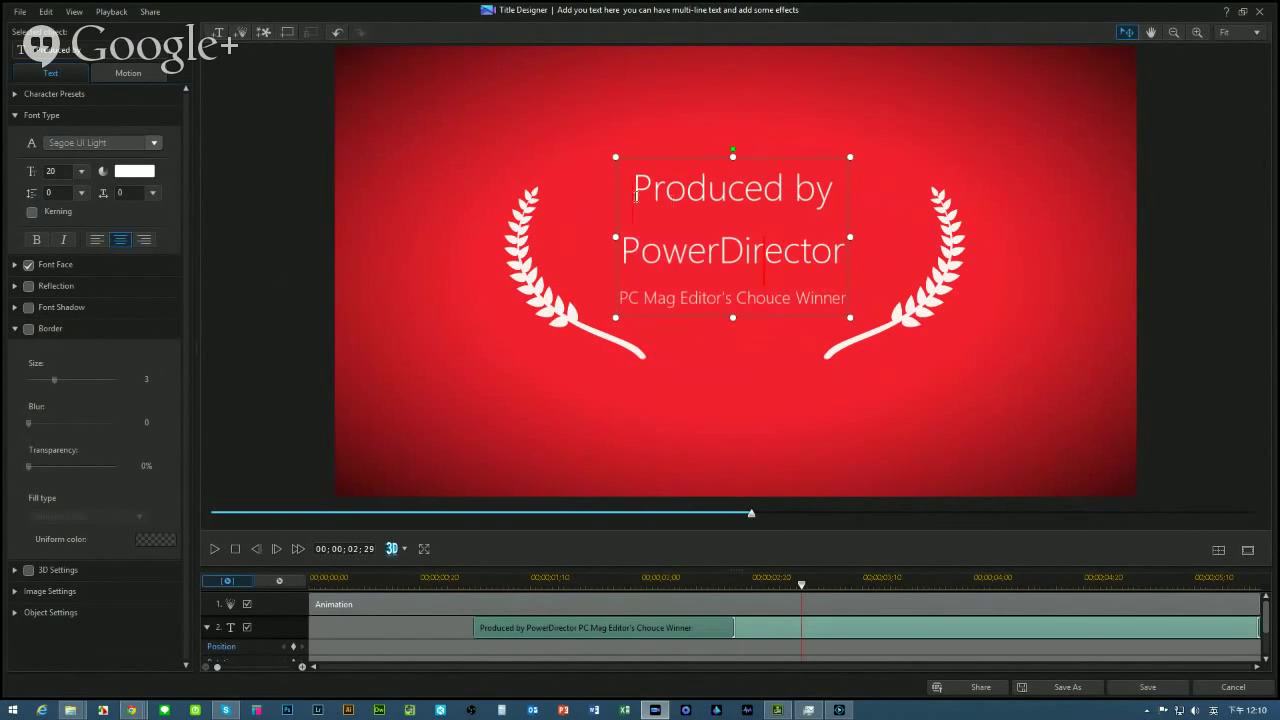
left_click_drag(636, 197, 842, 186)
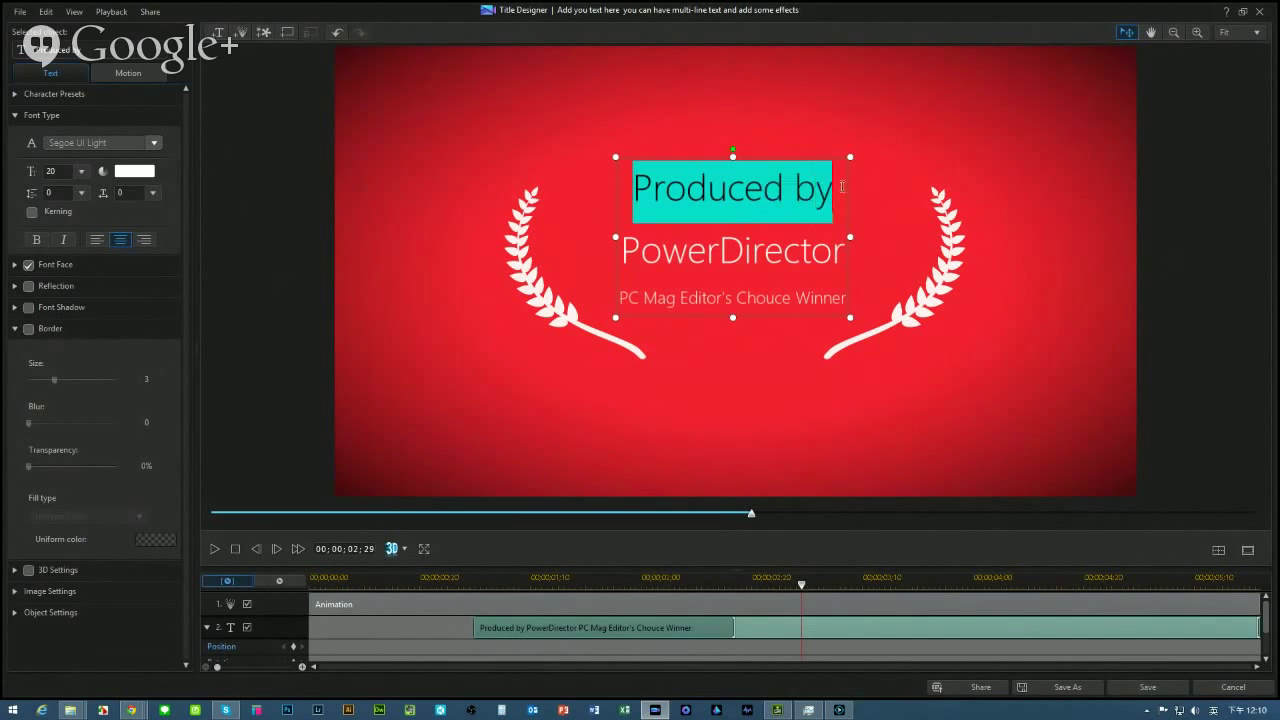
left_click(81, 171)
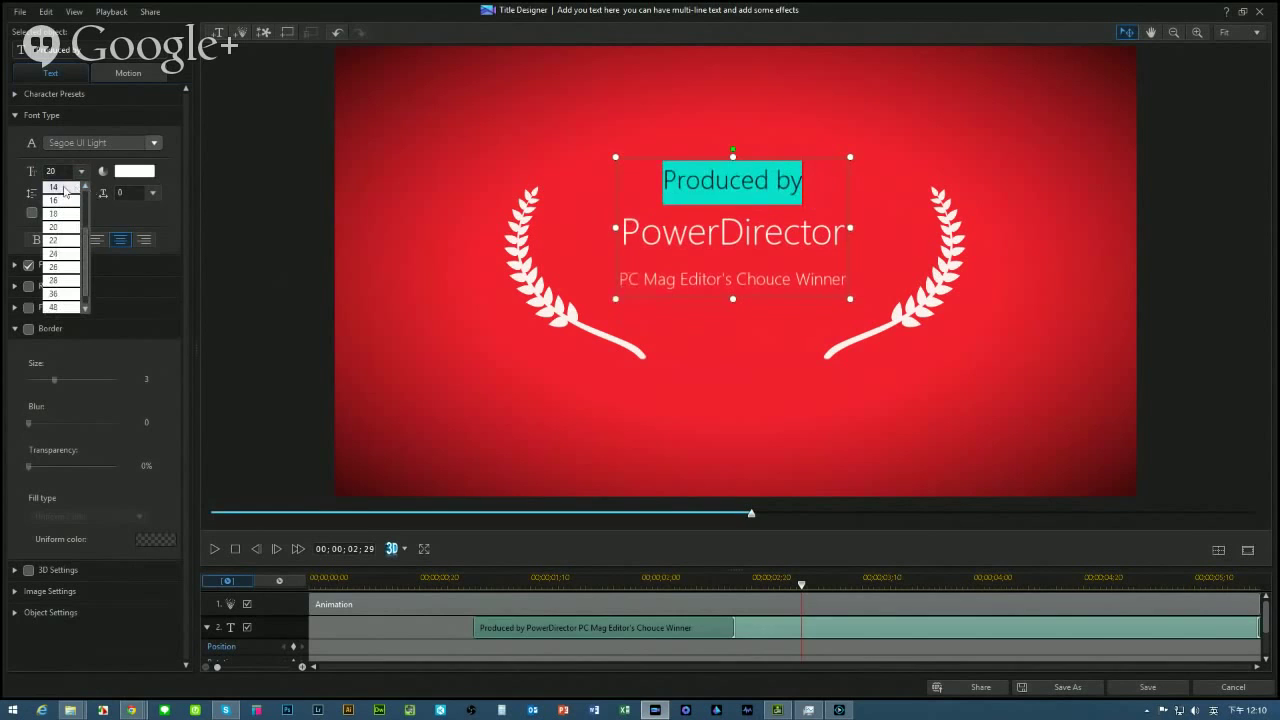
left_click(640, 232)
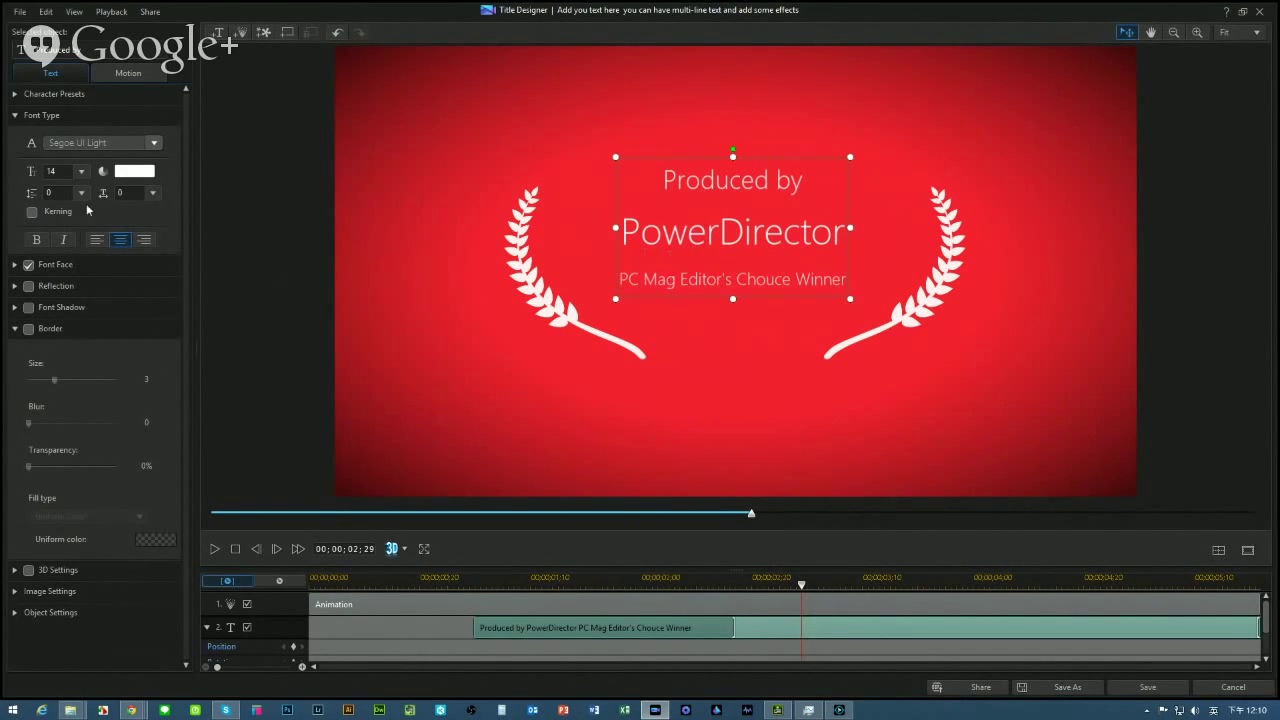
Set the line spacing of all three text lines to -5
left_click_drag(661, 178, 806, 250)
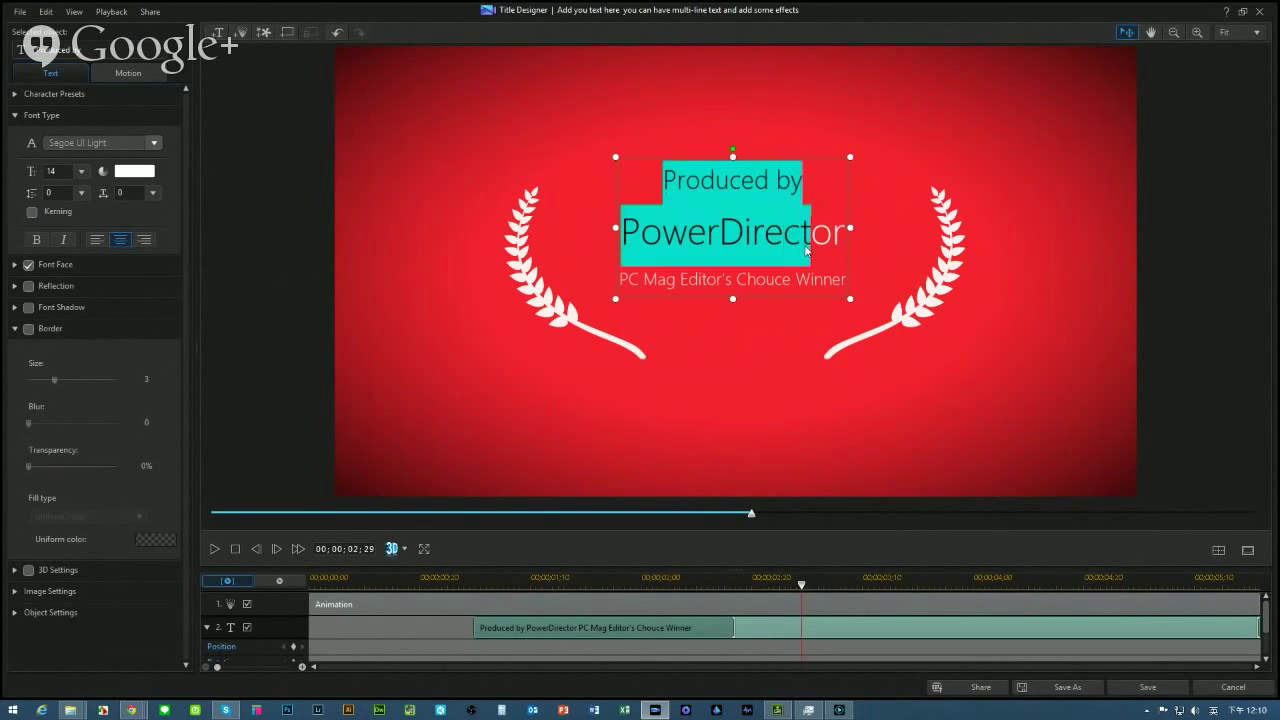
left_click(787, 156)
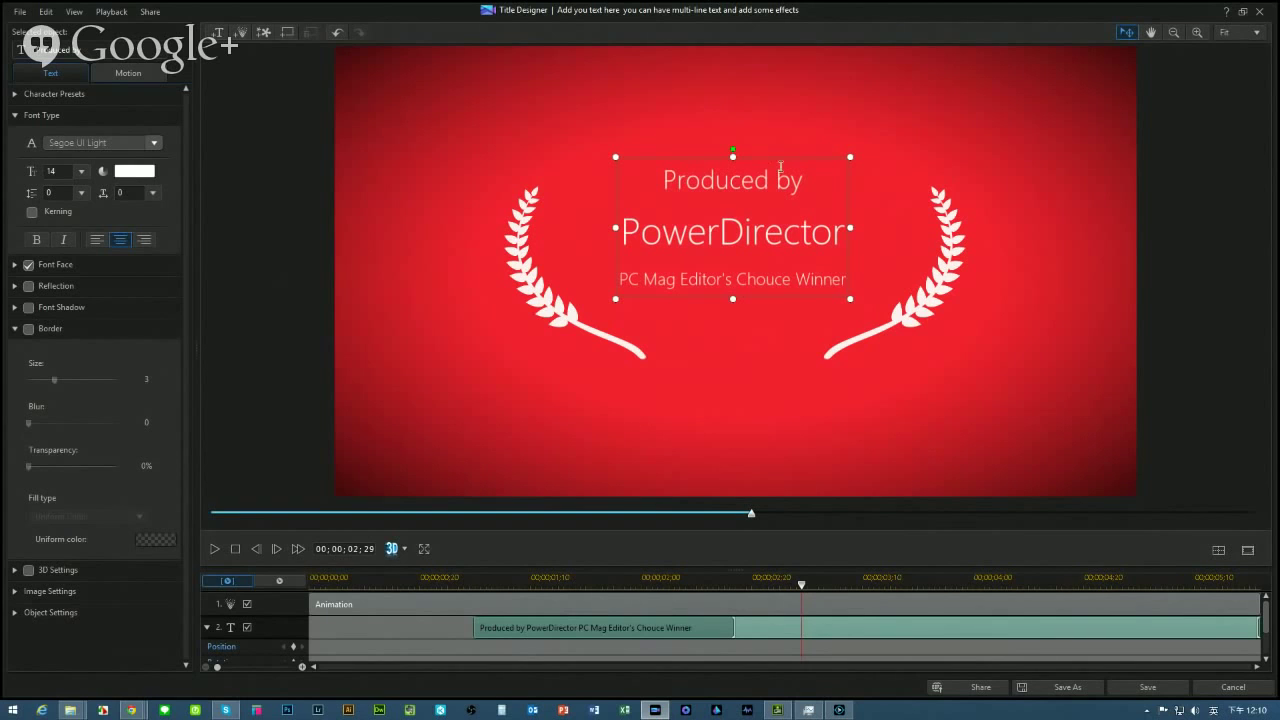
left_click_drag(663, 175, 846, 283)
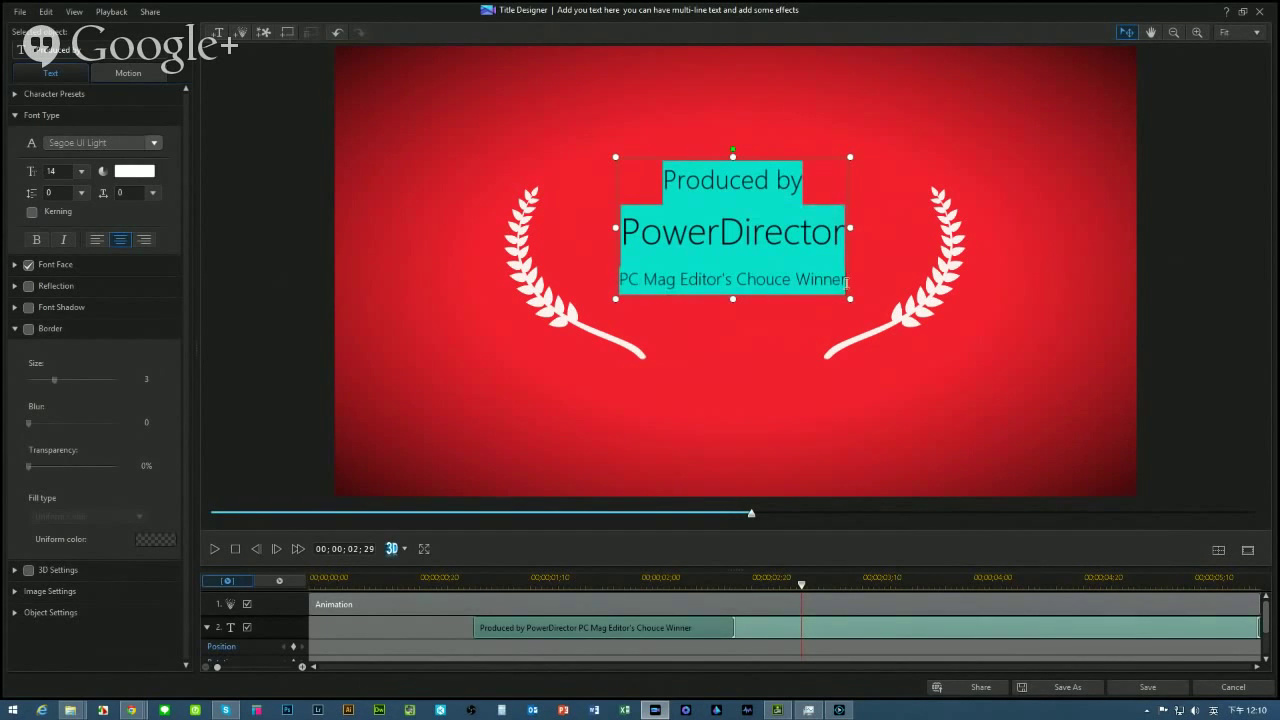
left_click(81, 192)
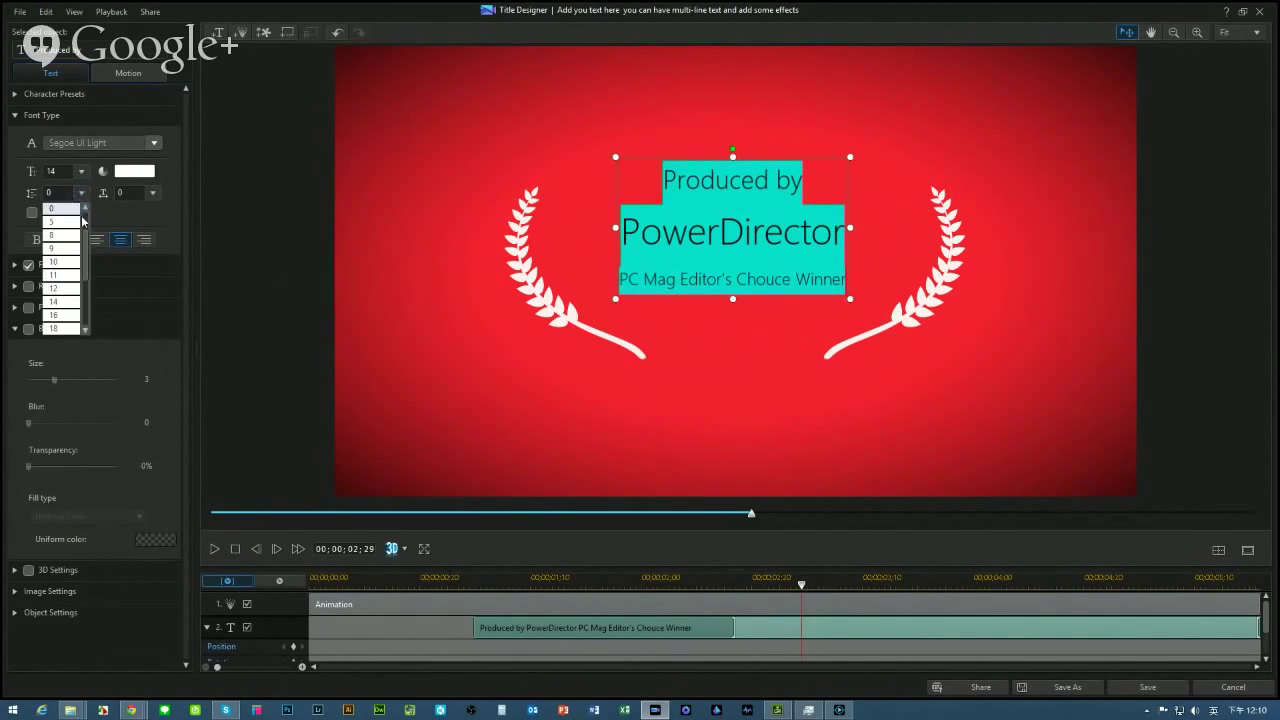
left_click(85, 208)
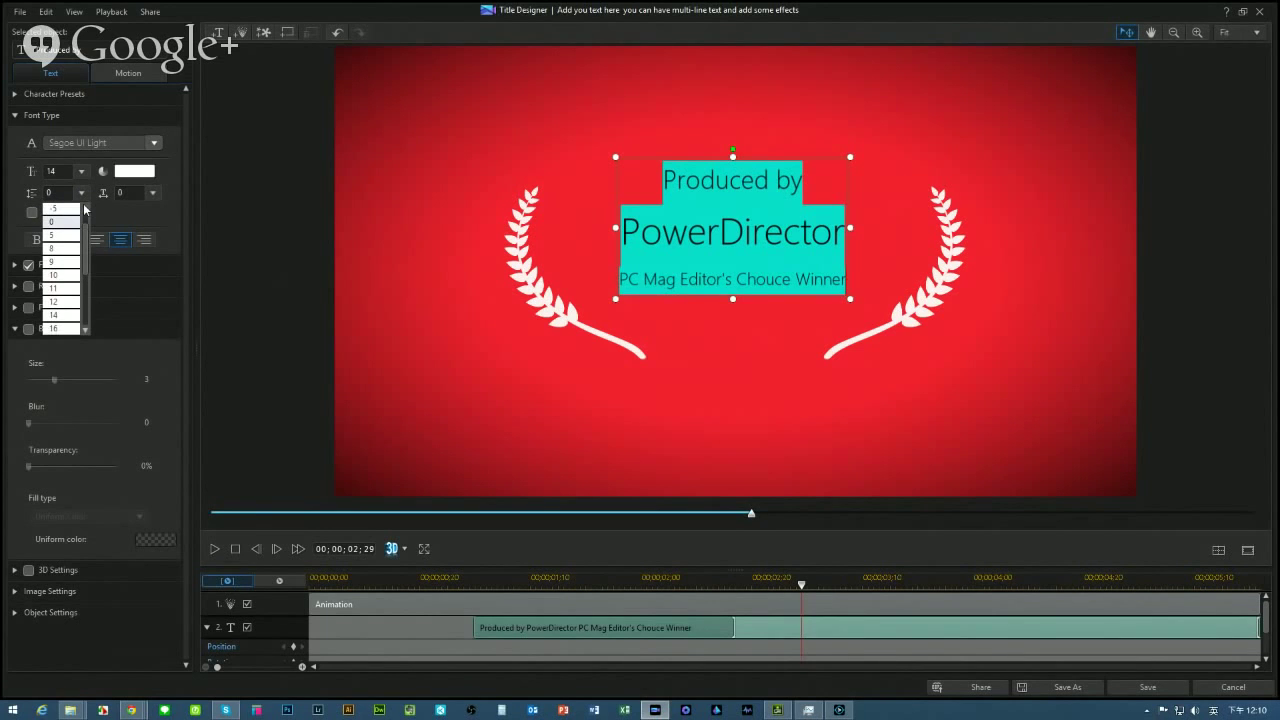
left_click(85, 208)
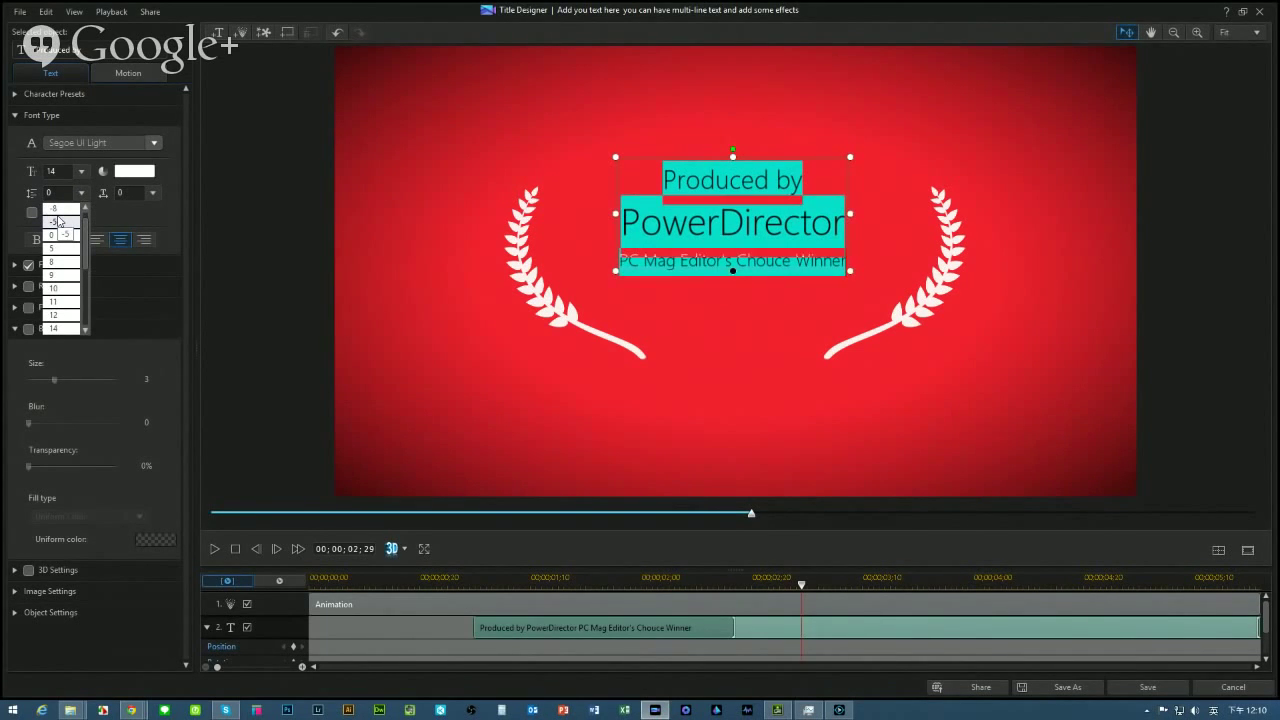
left_click(59, 221)
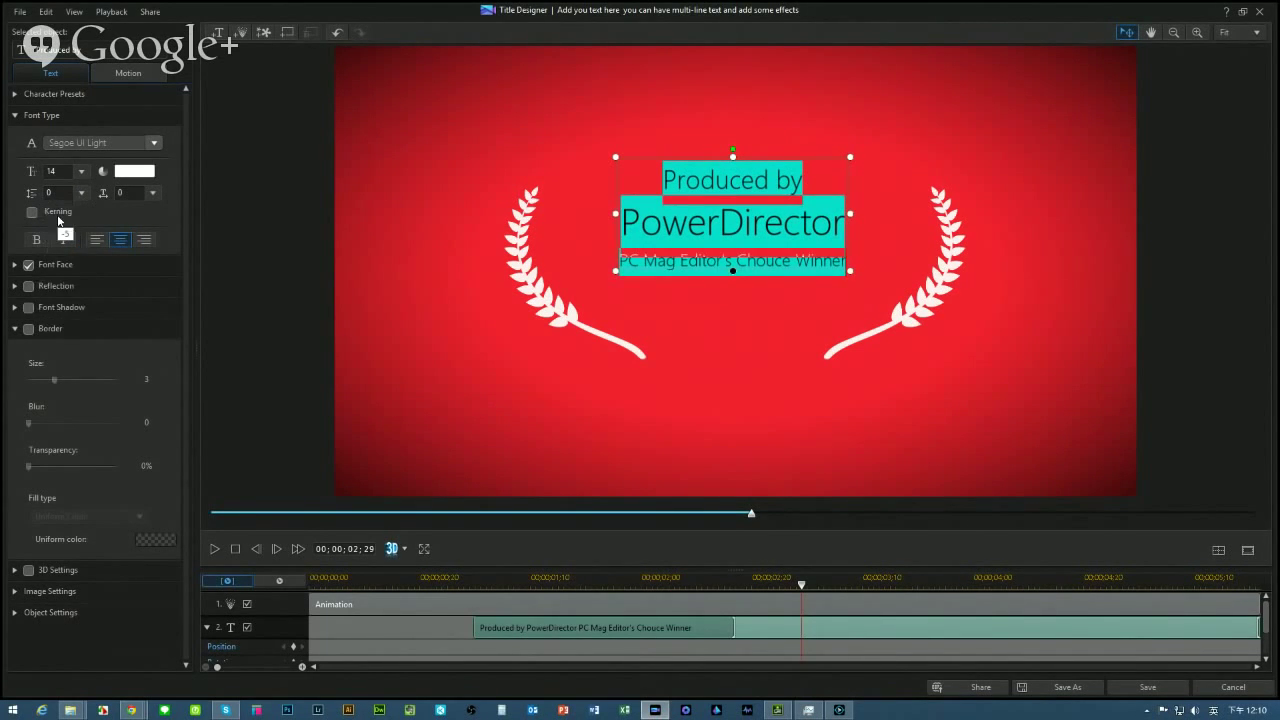
Move the text block down between the laurel branches, align it to the horizontal center, and save the title
left_click(558, 173)
left_click(740, 183)
left_click_drag(743, 159, 746, 208)
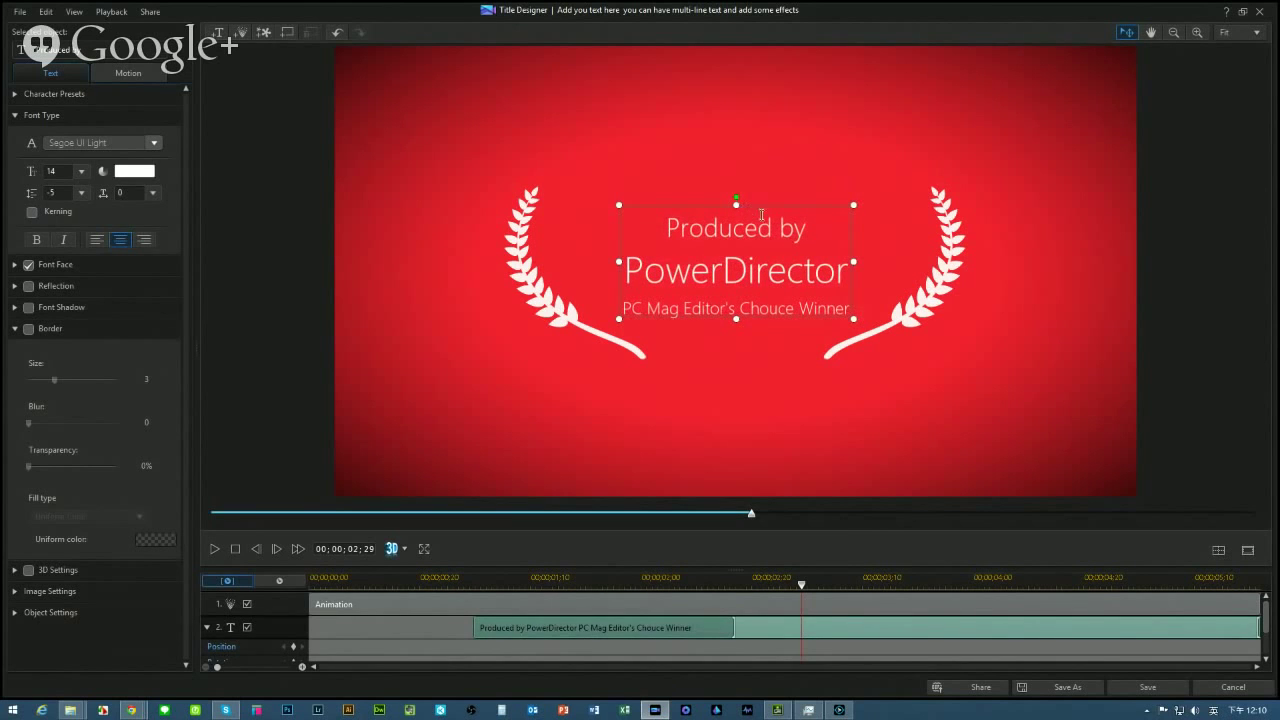
right_click(806, 137)
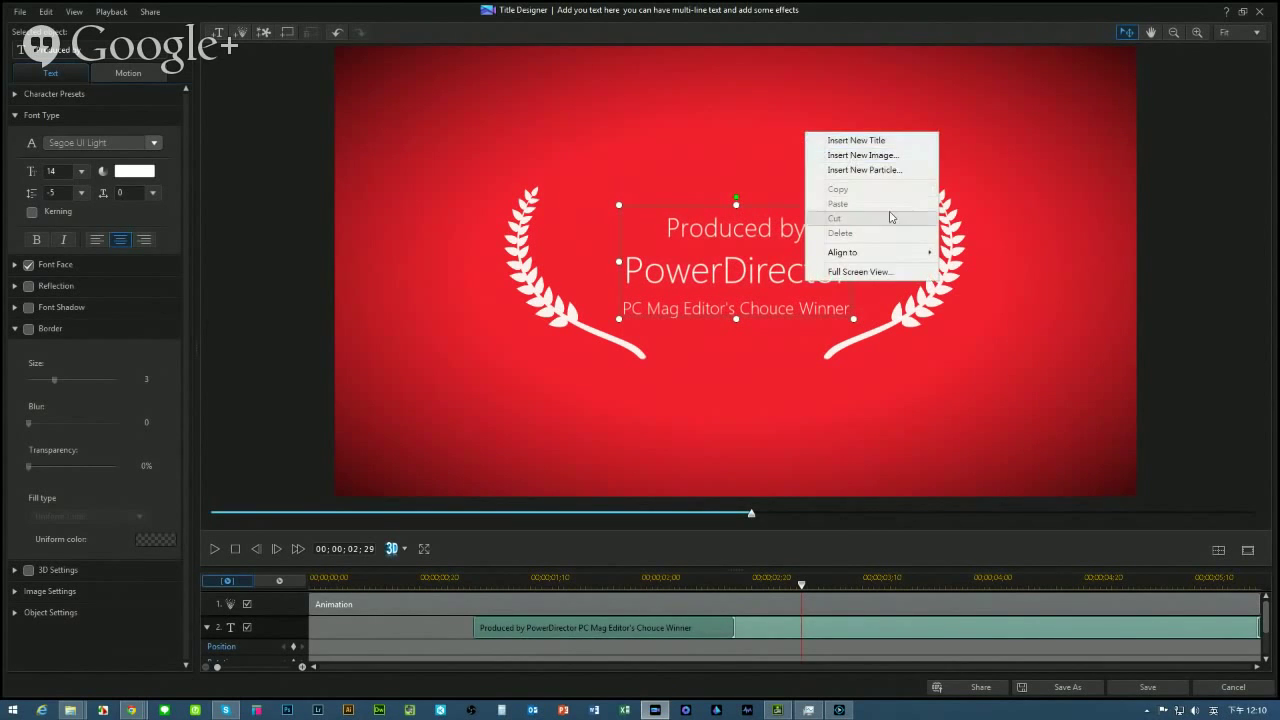
mouse_move(866, 252)
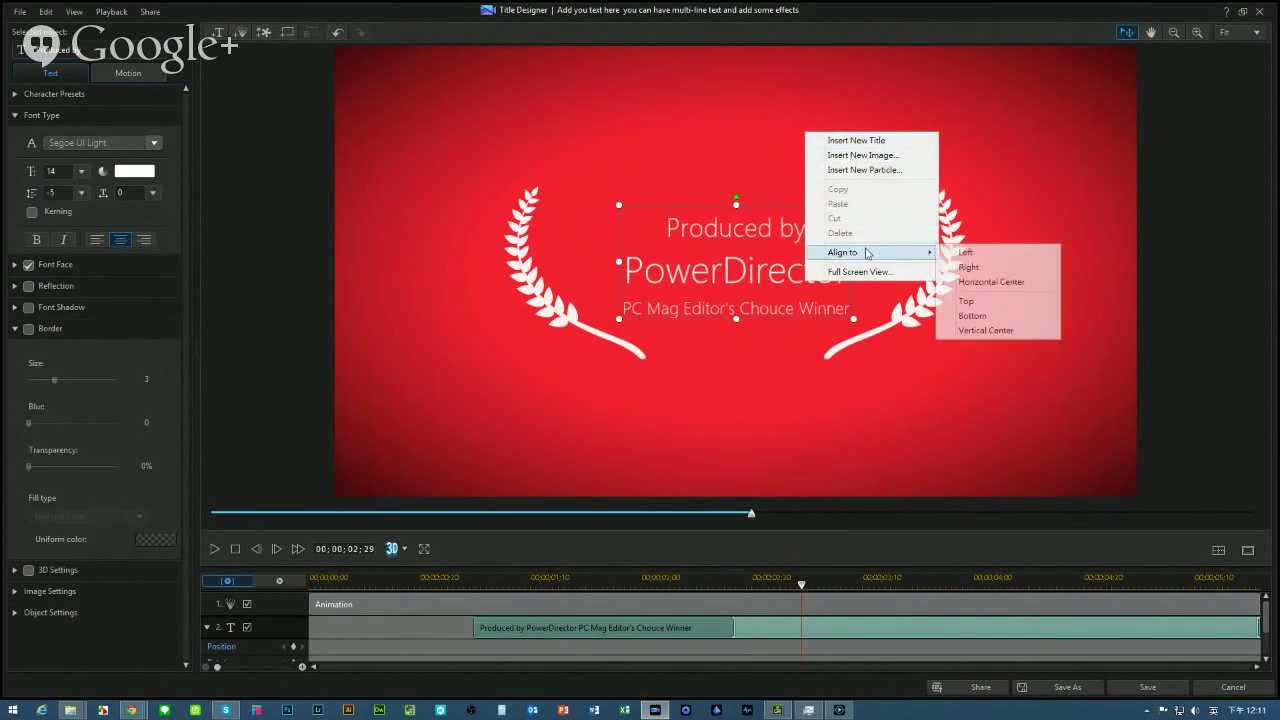
left_click(987, 284)
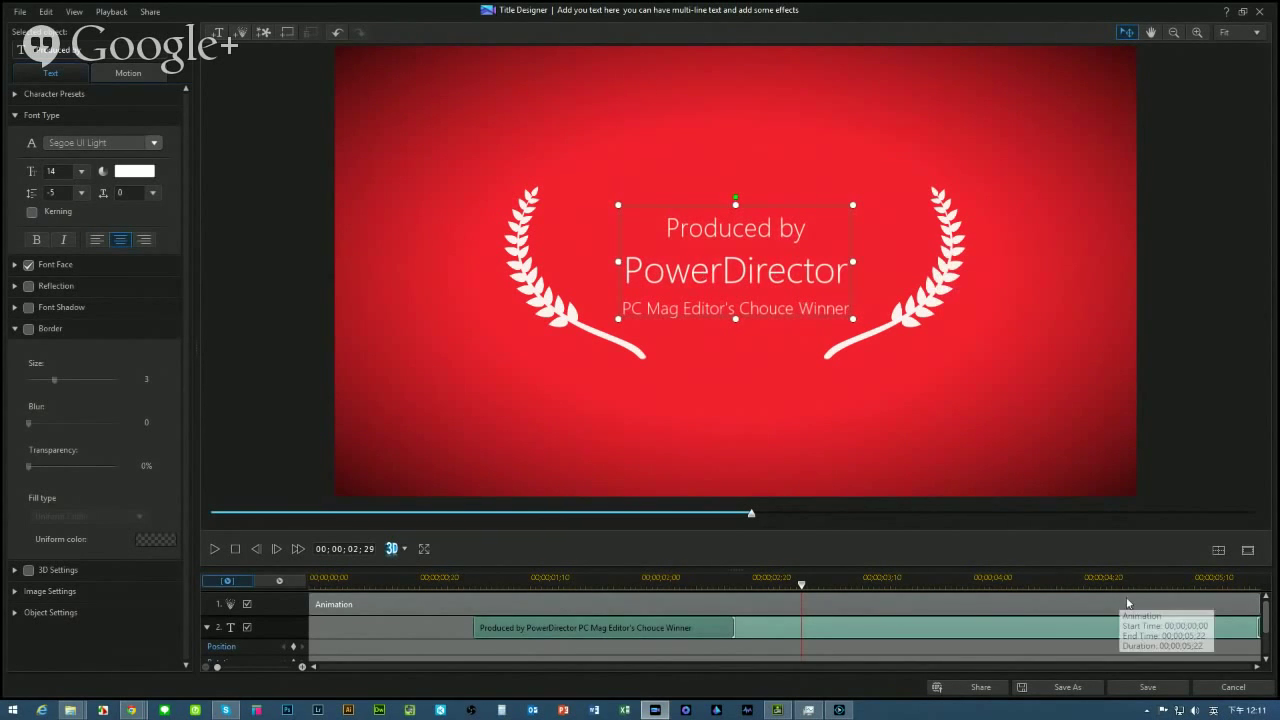
left_click(1143, 688)
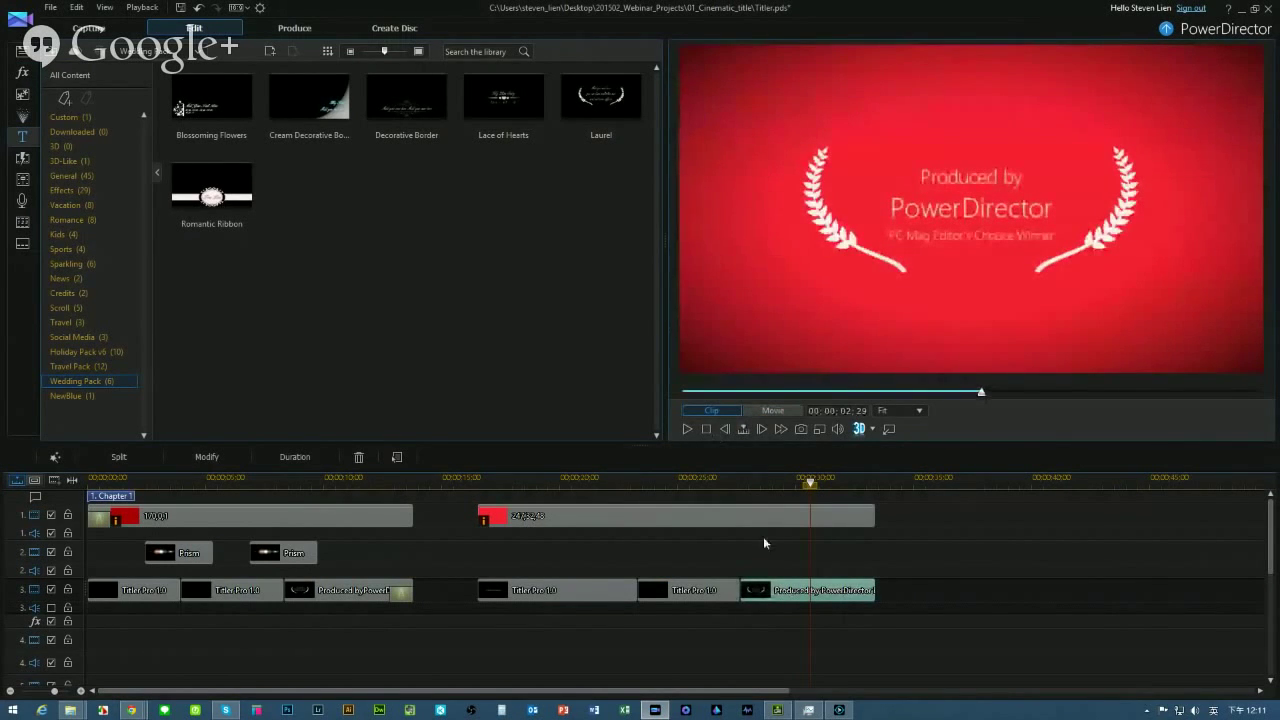
Play back the end of the second sequence to check the revised Laurel title over the red background
left_click(688, 430)
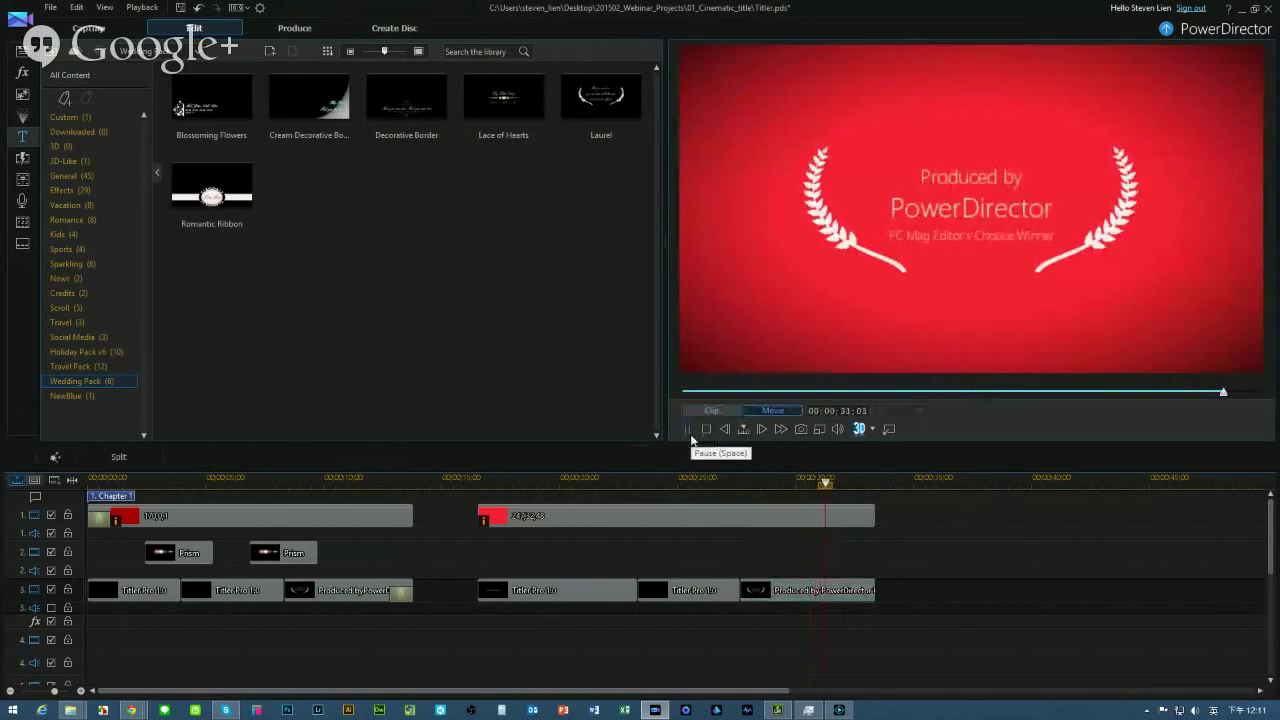
left_click(790, 590)
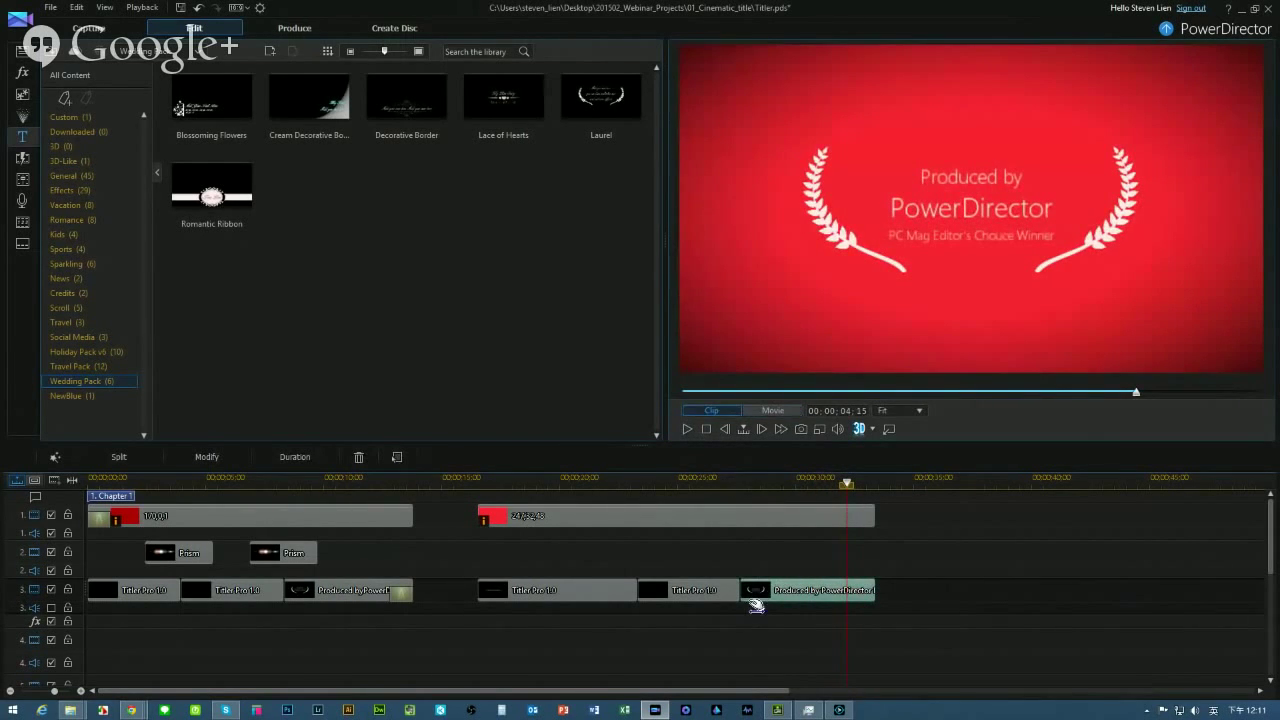
left_click(688, 429)
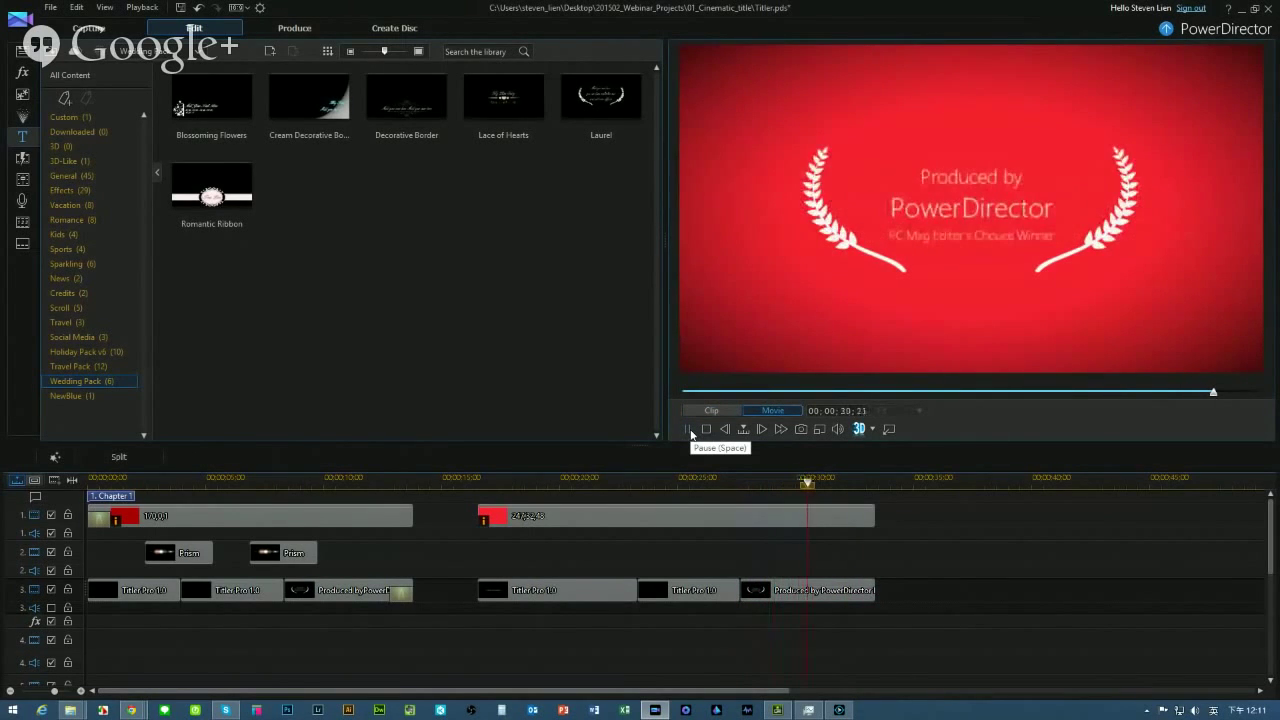
left_click(688, 429)
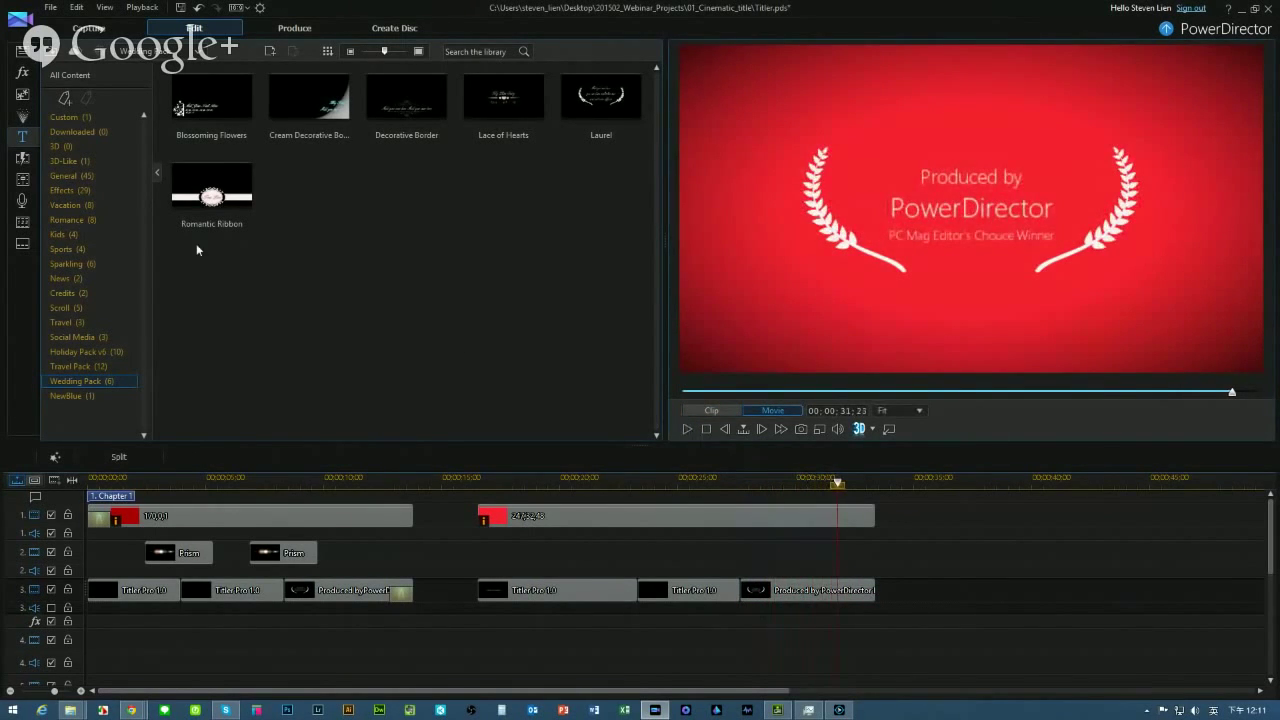
Find the Fade transition and apply it to the ends of the second Laurel title and the bright red background clip
left_click(22, 157)
left_click(303, 125)
left_click(499, 51)
type("fa")
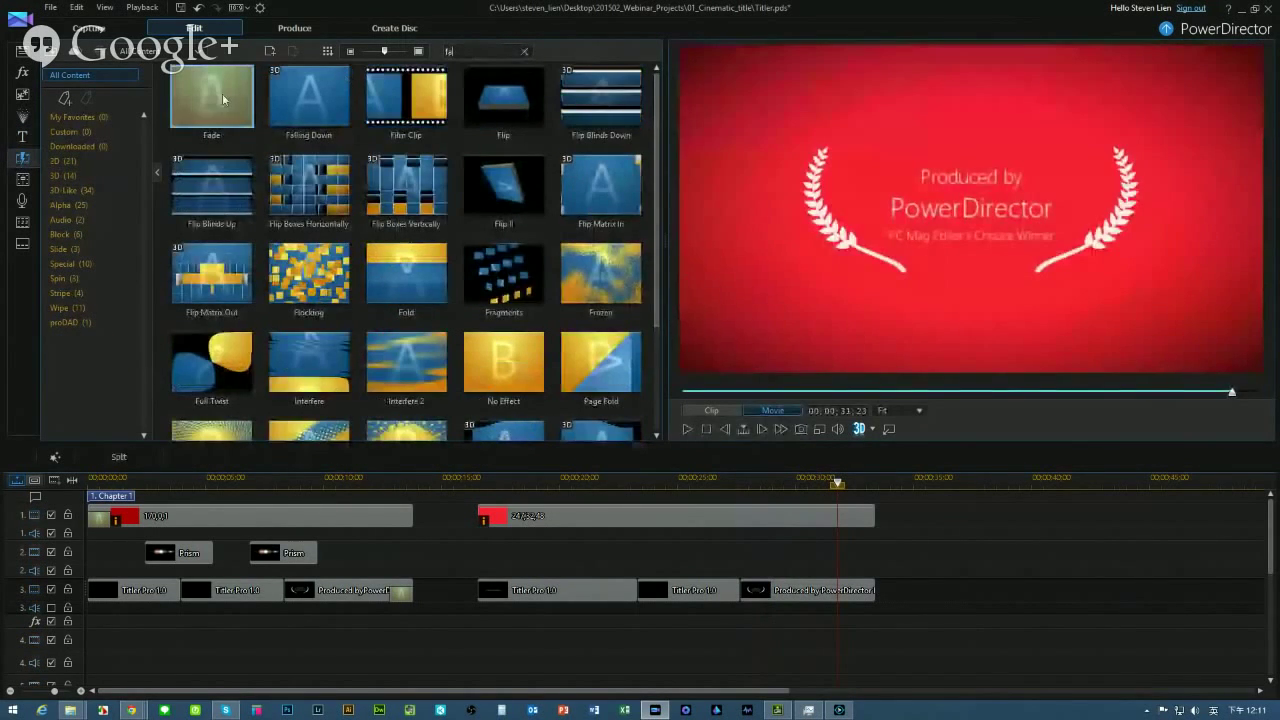
left_click_drag(222, 93, 858, 592)
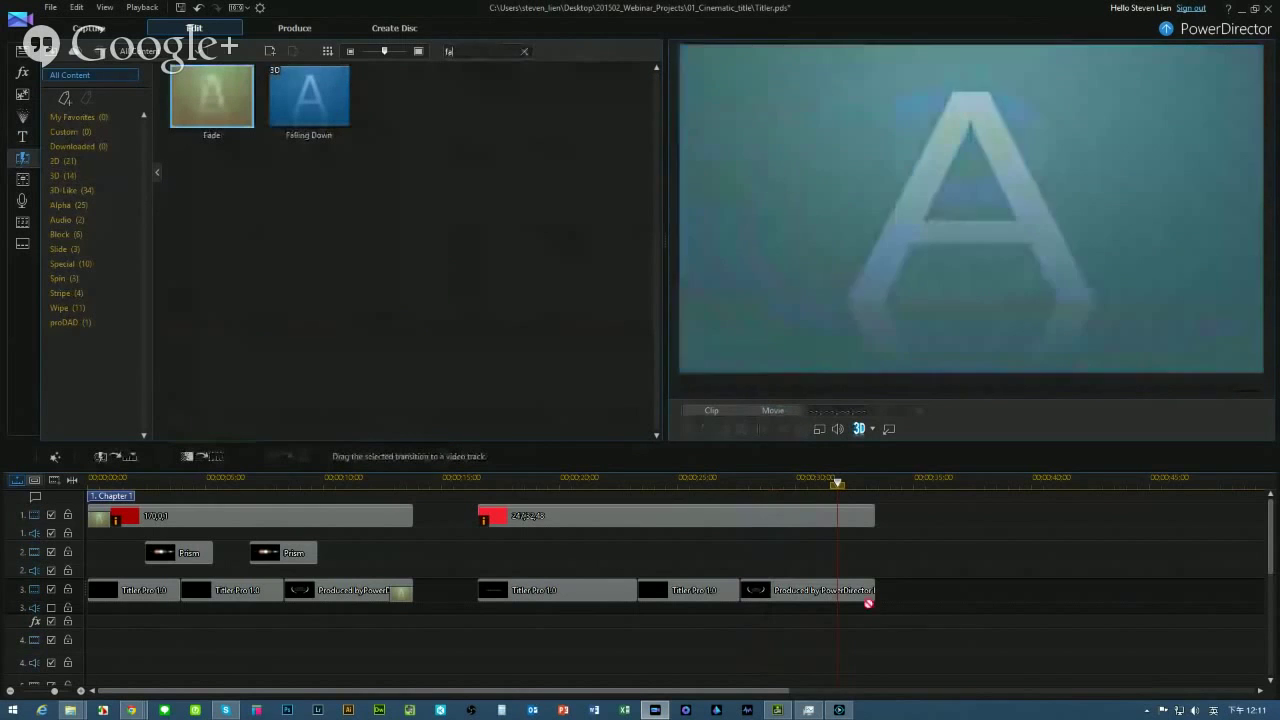
left_click_drag(211, 95, 856, 526)
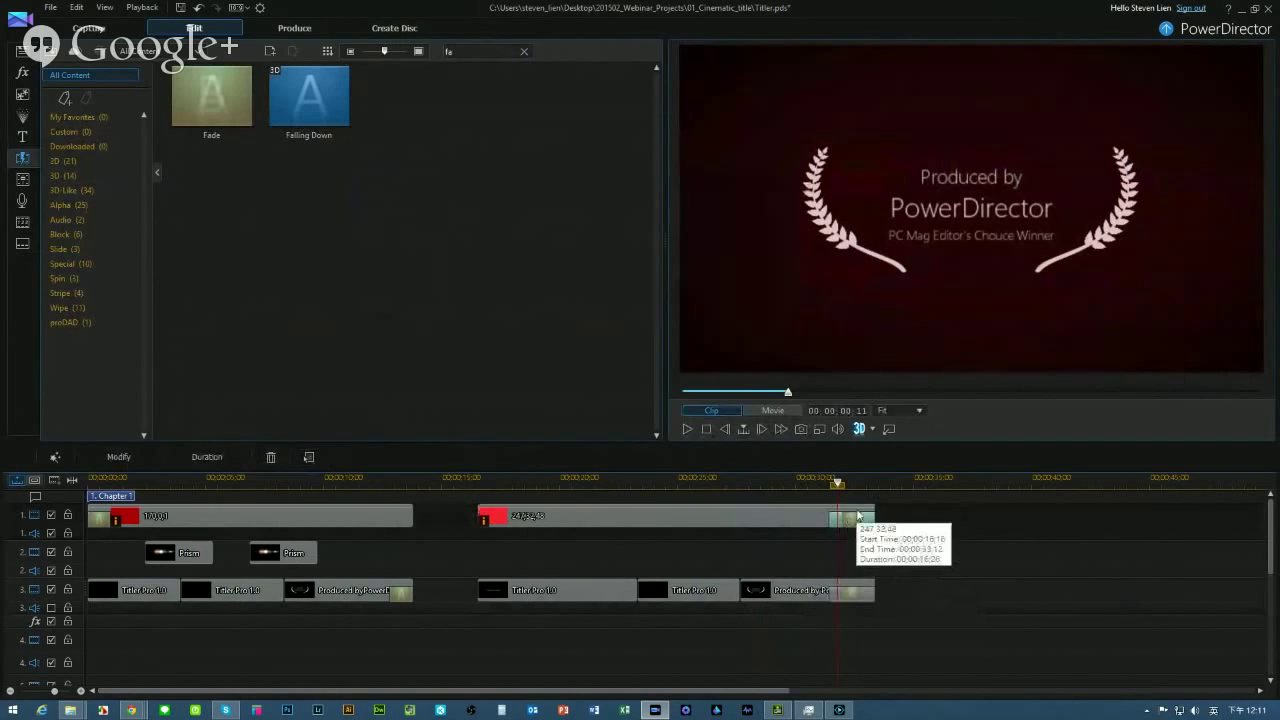
left_click(860, 515)
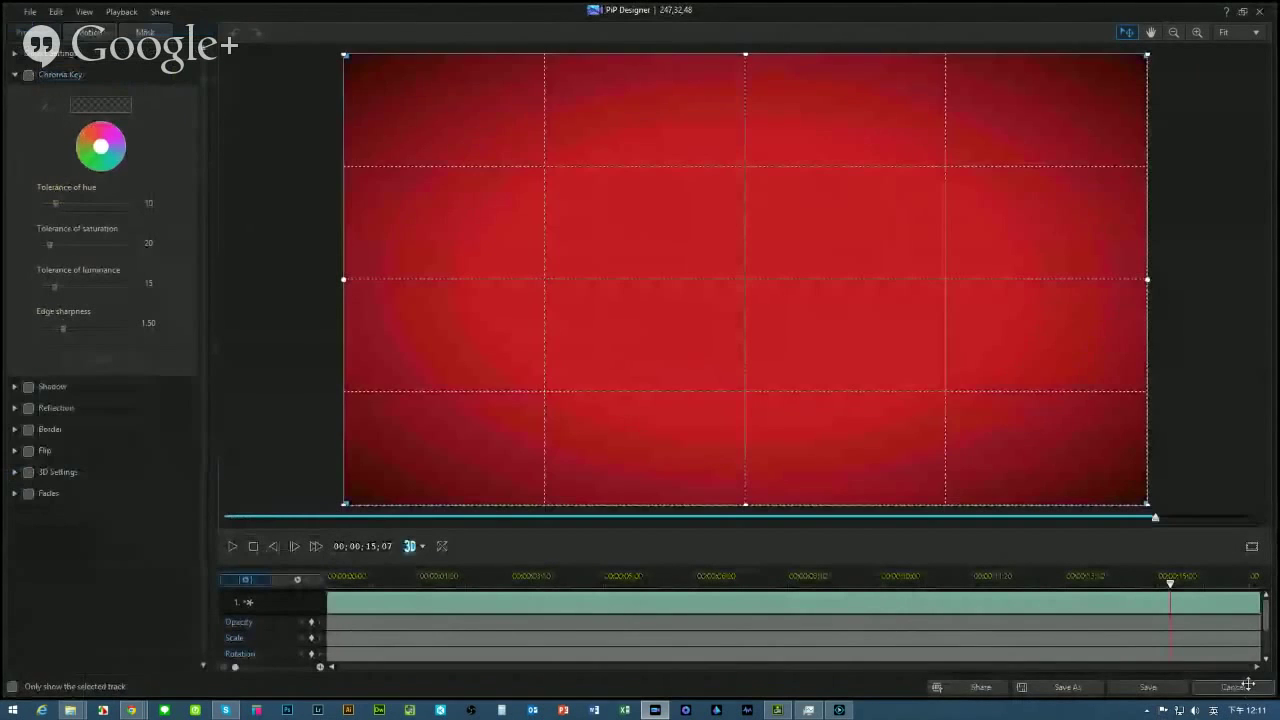
left_click(1245, 686)
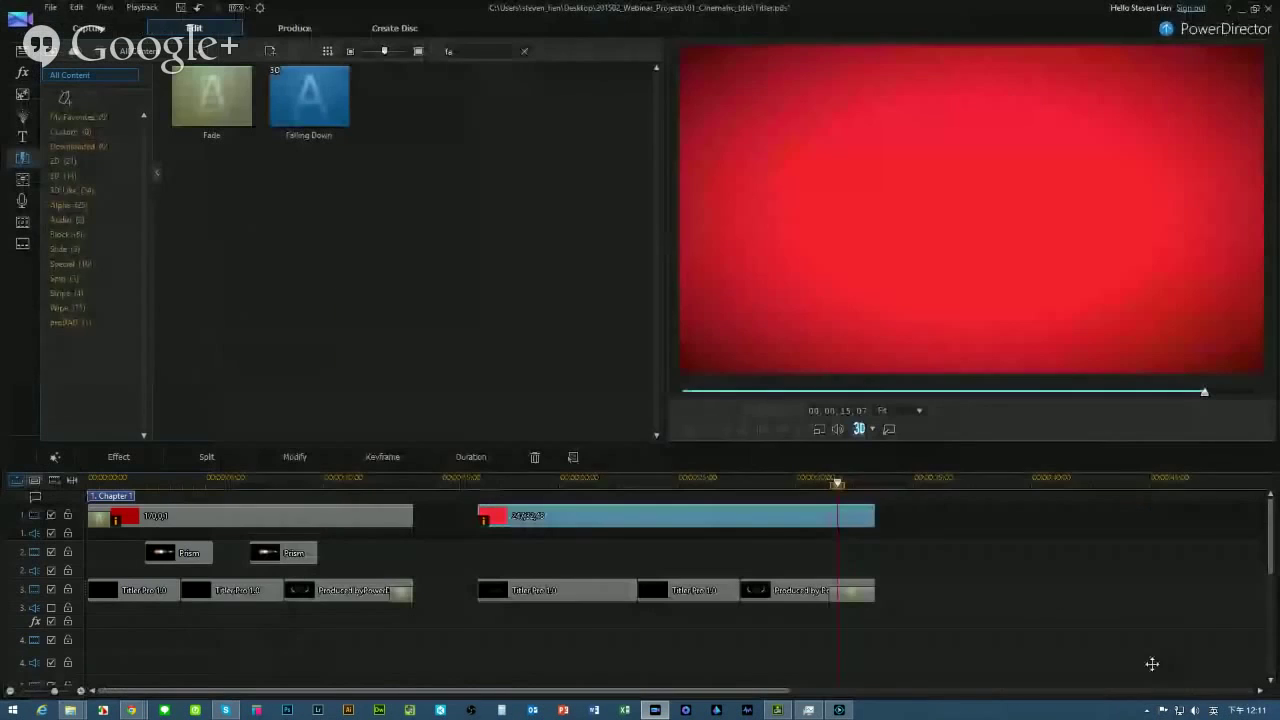
left_click(455, 458)
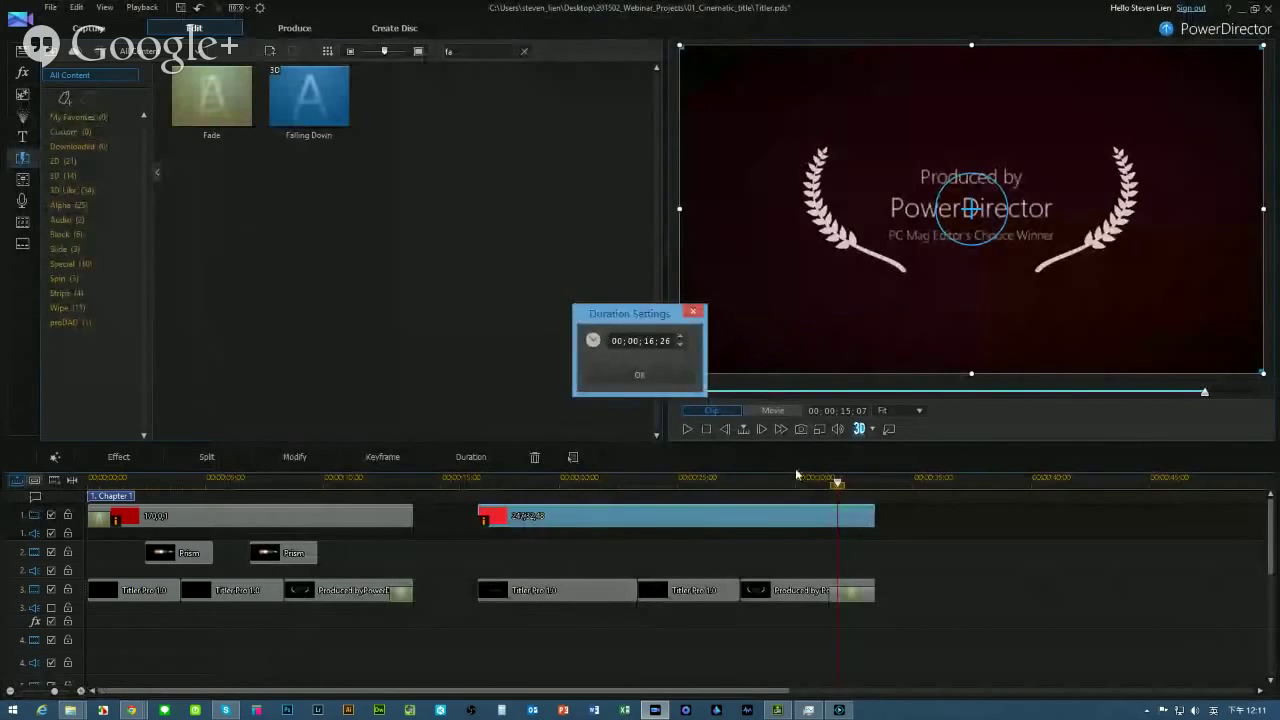
left_click(658, 374)
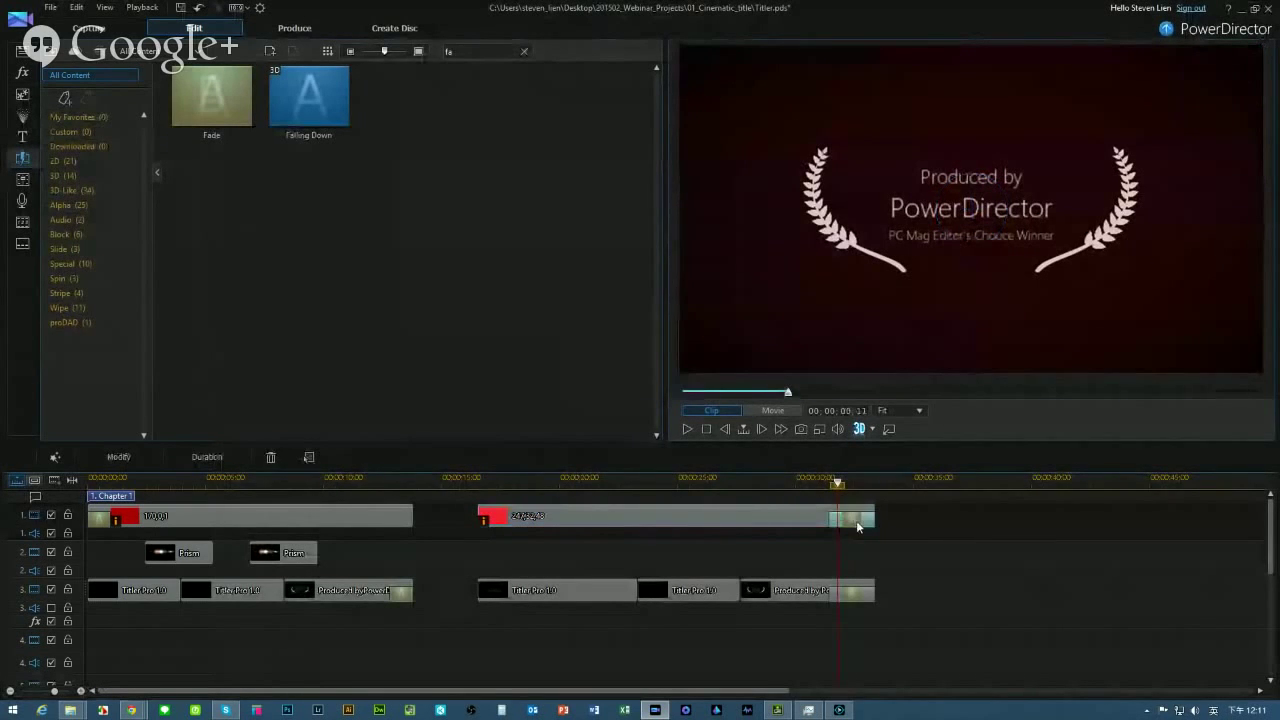
Shorten the Fade transition at the end of the bright red background clip and play back the second title sequence
left_click(206, 457)
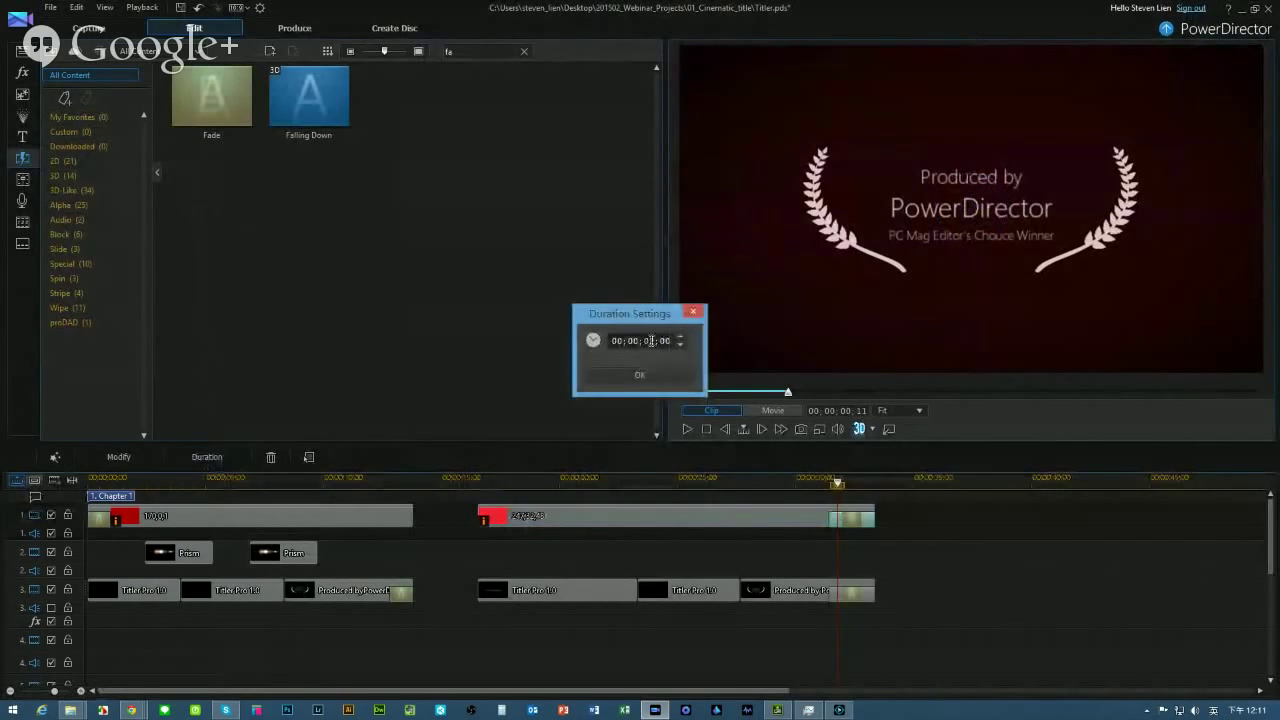
left_click(661, 372)
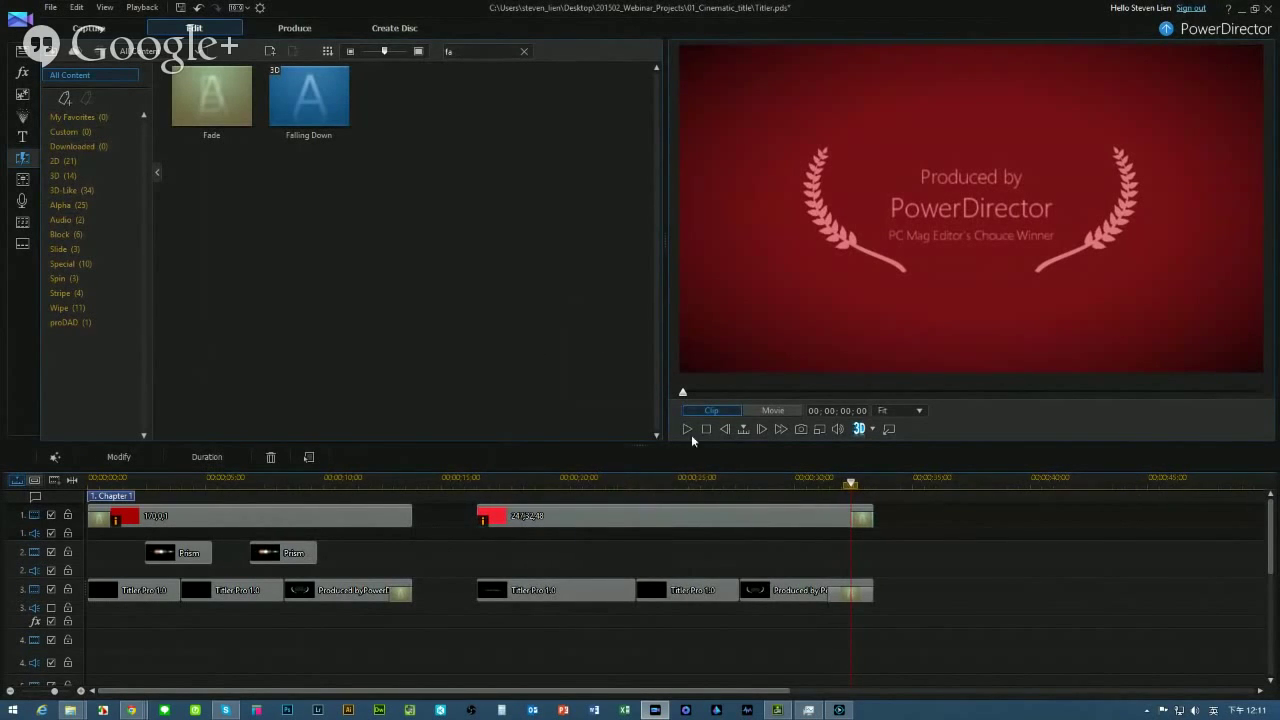
left_click(609, 476)
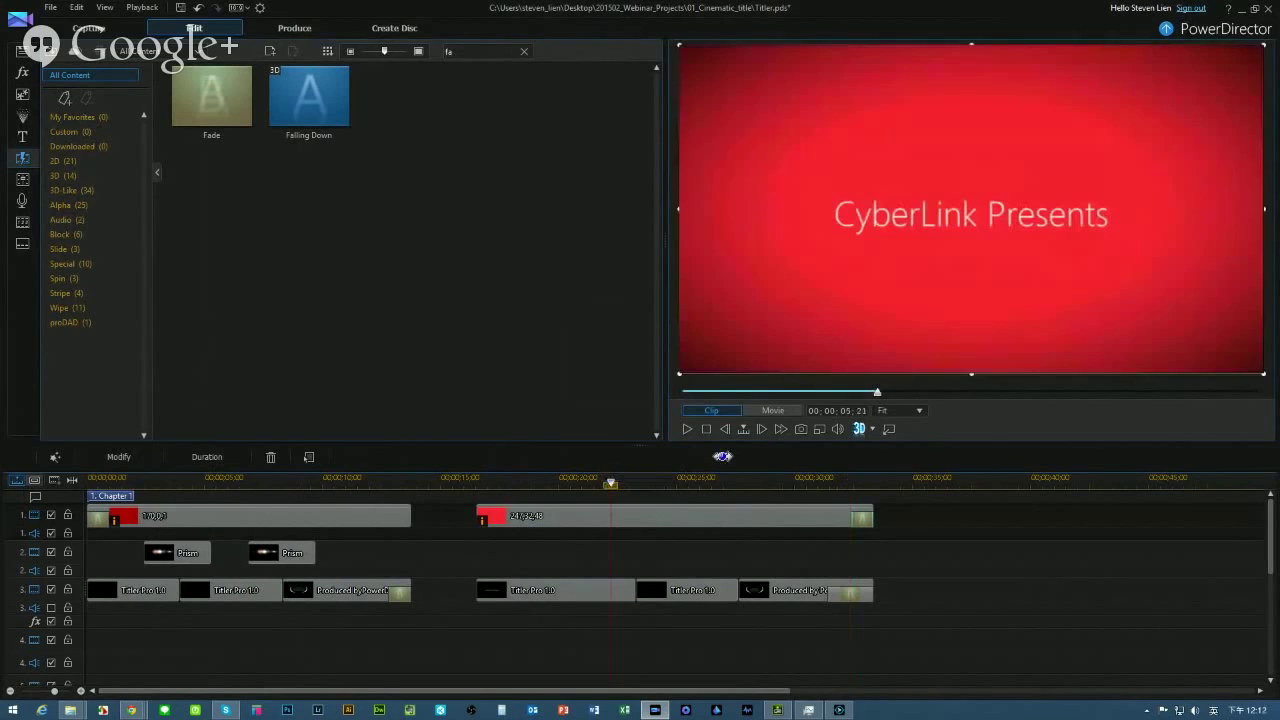
left_click(753, 411)
left_click(688, 430)
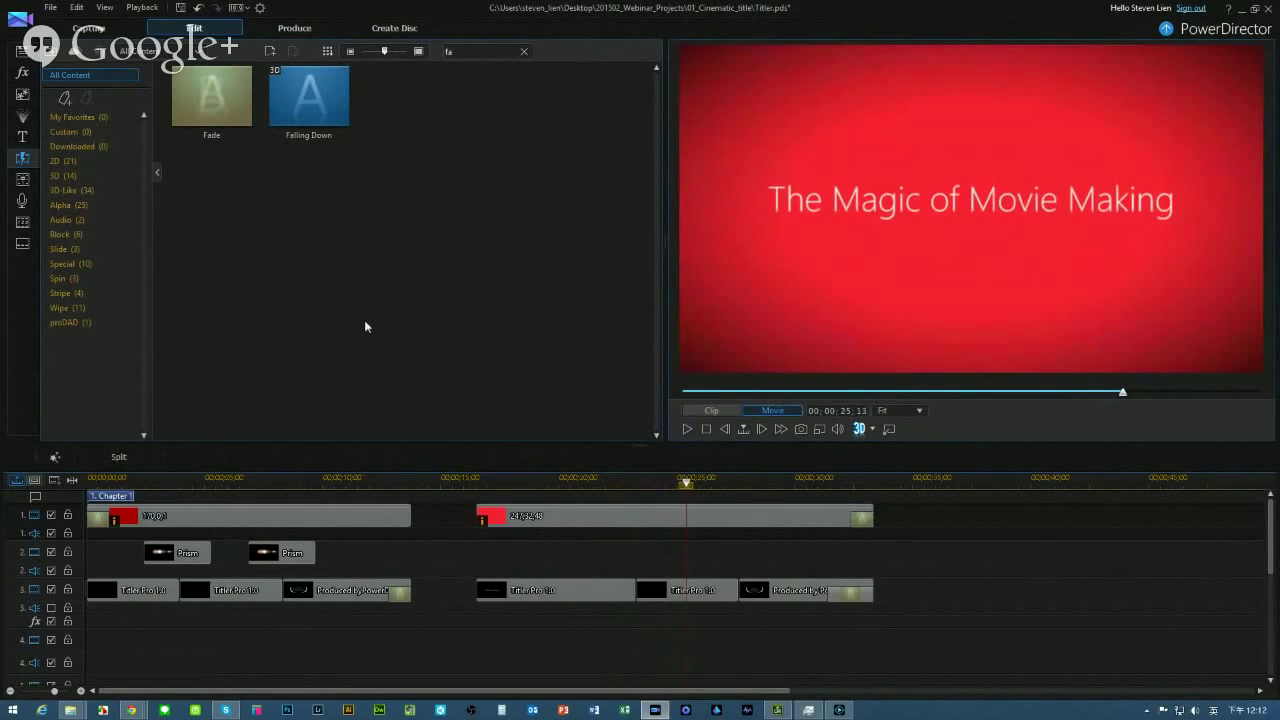
Find the Prism particle, place it on track 2 starting at 00;00;21;04, and trim it to about 3 seconds
left_click(22, 117)
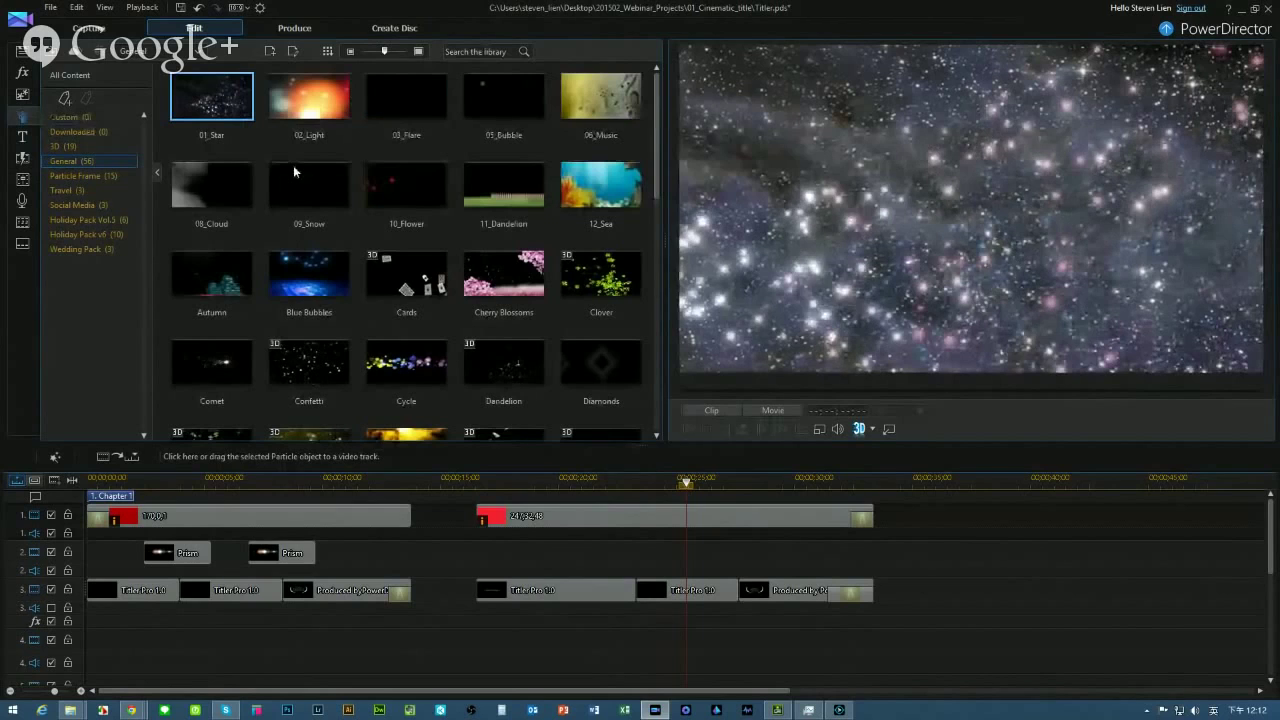
left_click(490, 51)
type("pri")
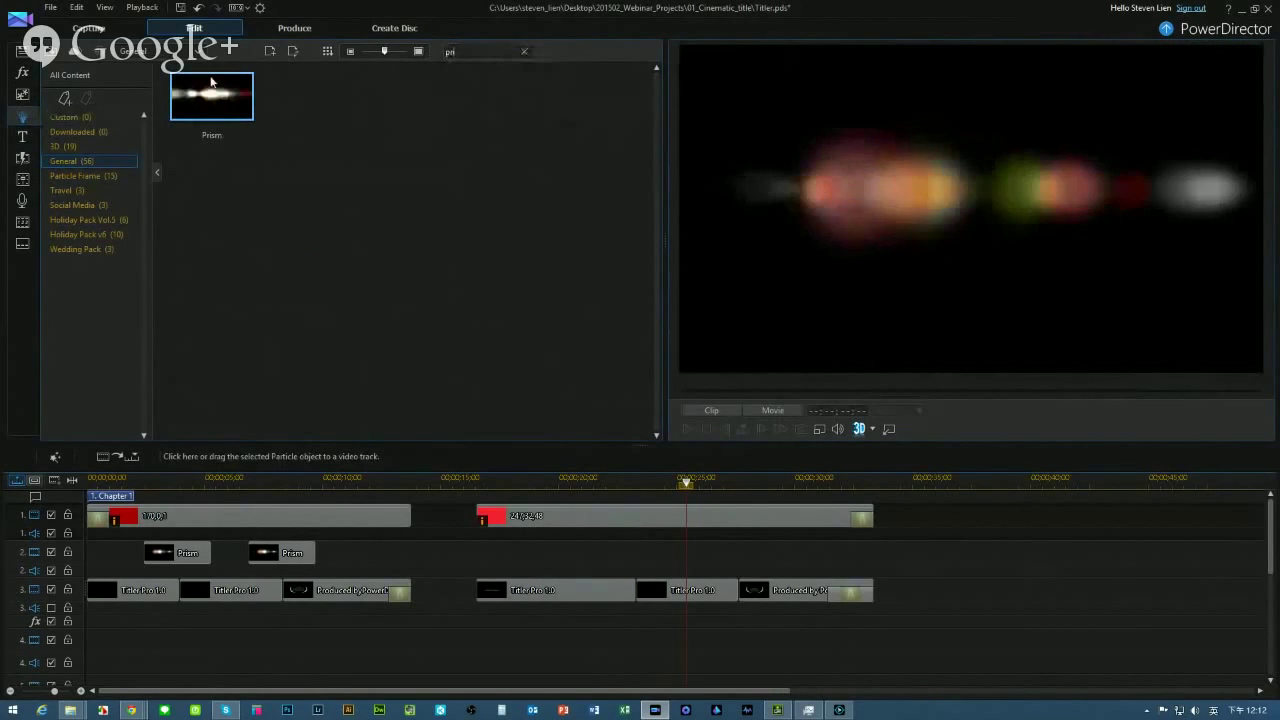
left_click_drag(211, 100, 586, 556)
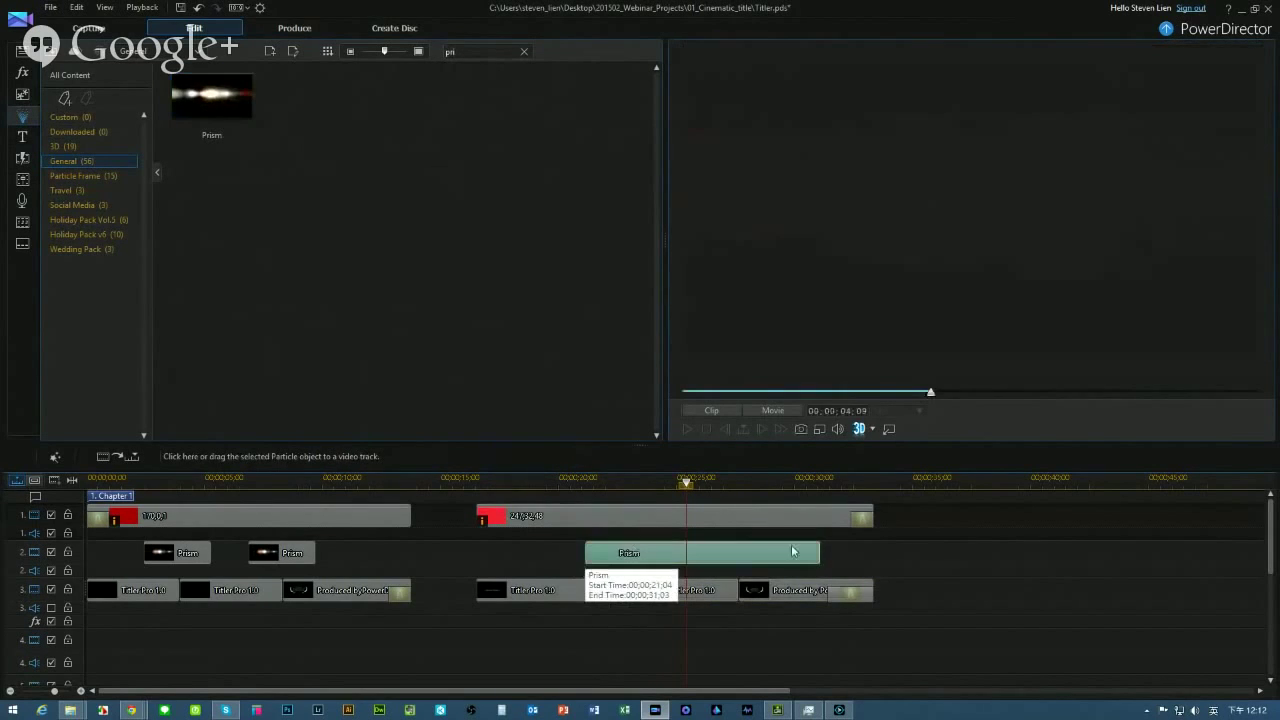
left_click_drag(822, 558, 662, 556)
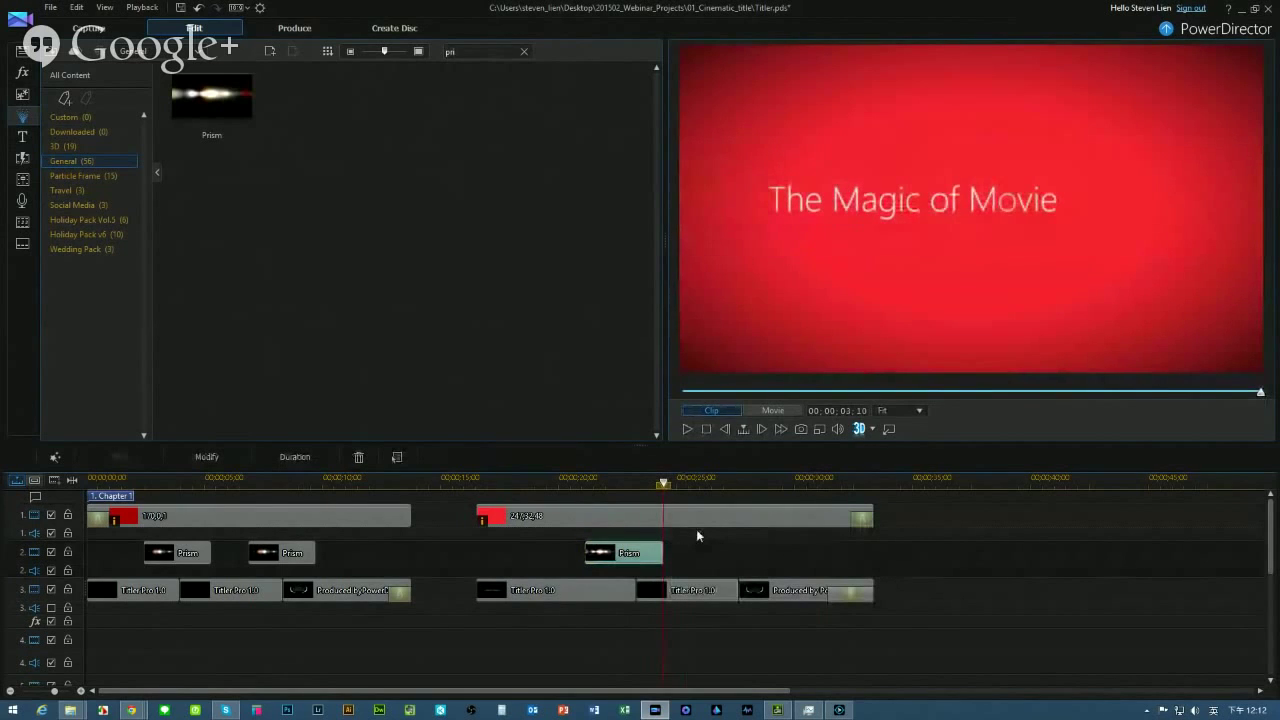
Duplicate the trimmed Prism clip across the change from the second title to the Laurel title and preview from the first copy
key("ctrl+c")
key("ctrl+v")
left_click_drag(707, 556, 750, 567)
left_click(626, 556)
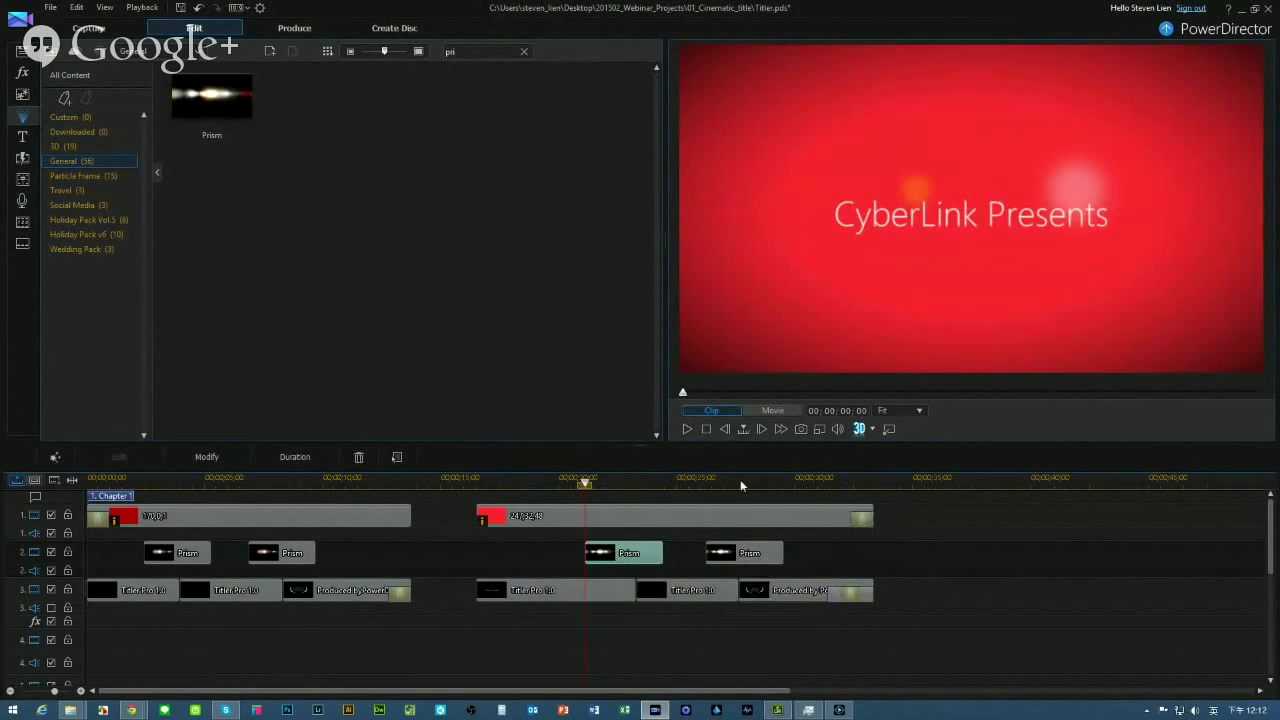
left_click(687, 429)
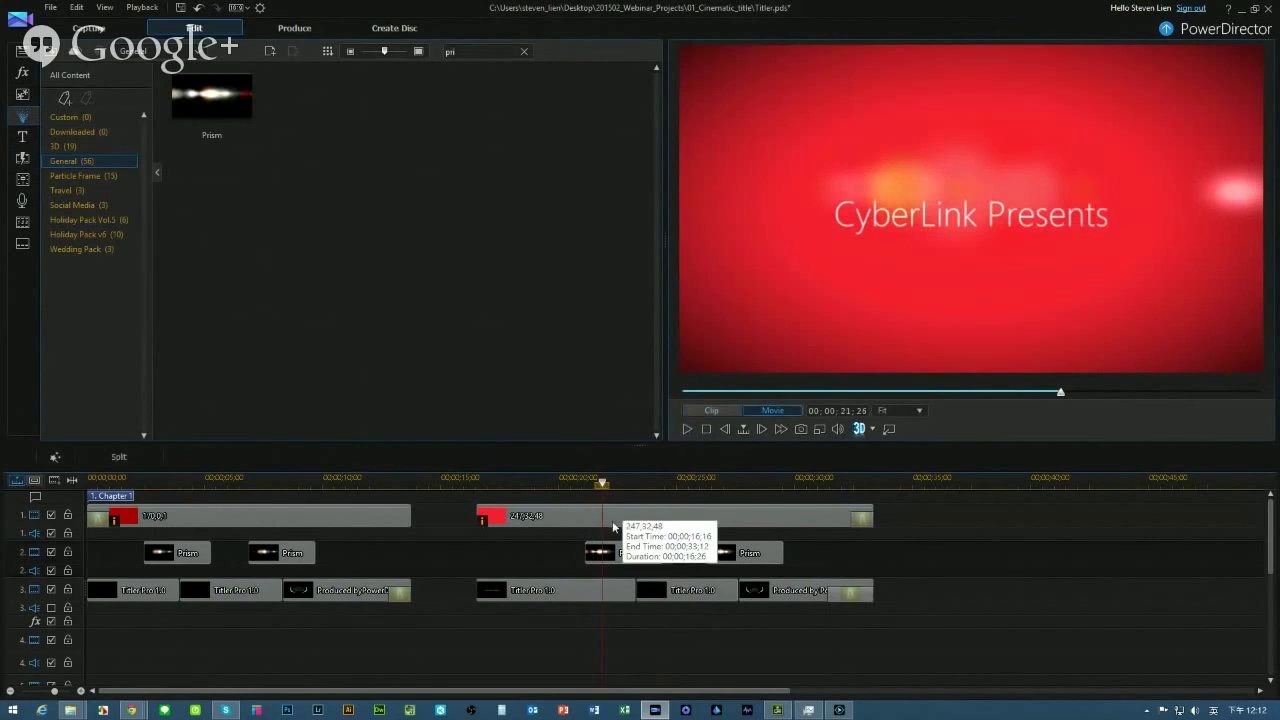
Move the "CyberLink Presents" text slightly up in NewBlue Titler Pro and close the title editor
double_click(572, 588)
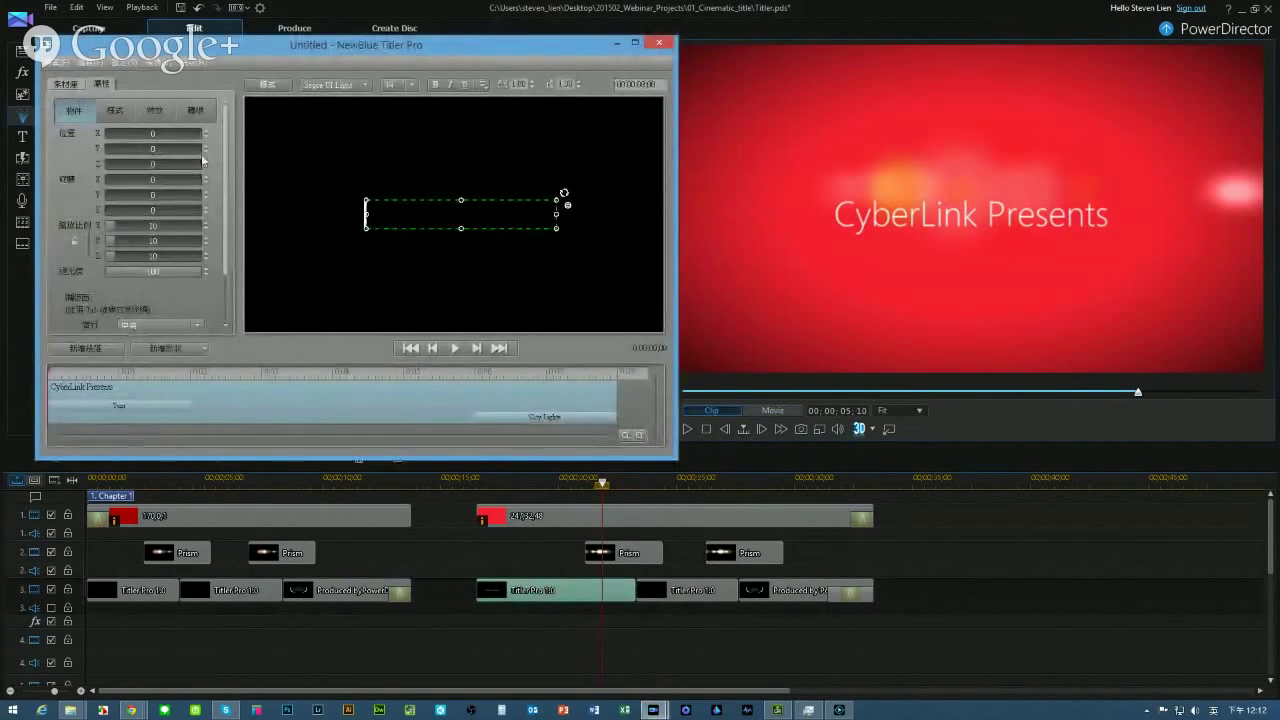
left_click_drag(476, 202, 475, 188)
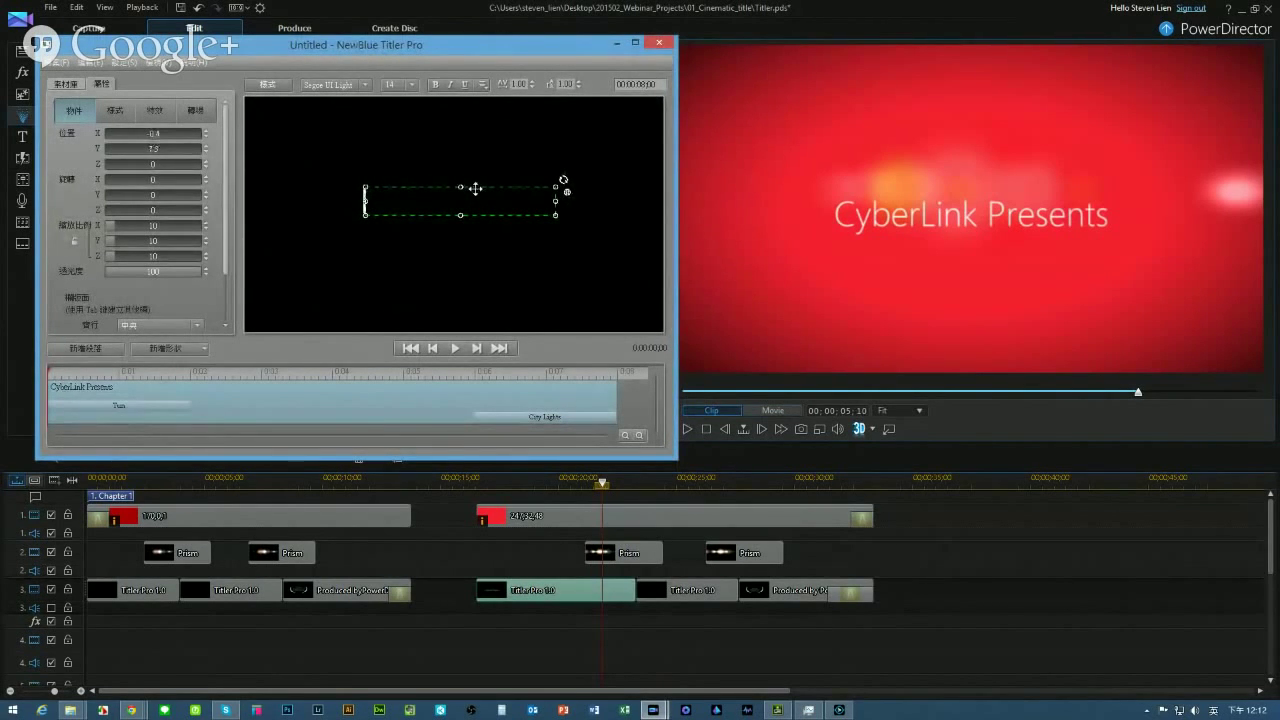
left_click(657, 43)
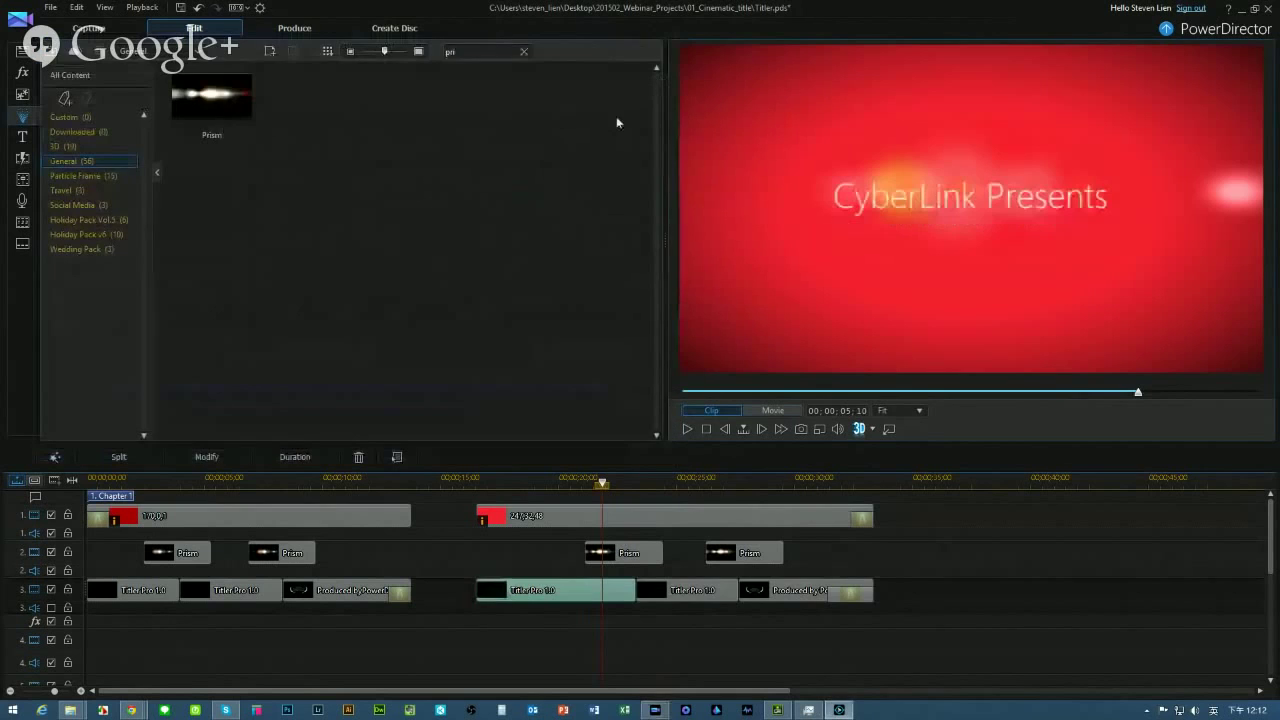
Play back the second title sequence from near the start of its red background clip
left_click(706, 429)
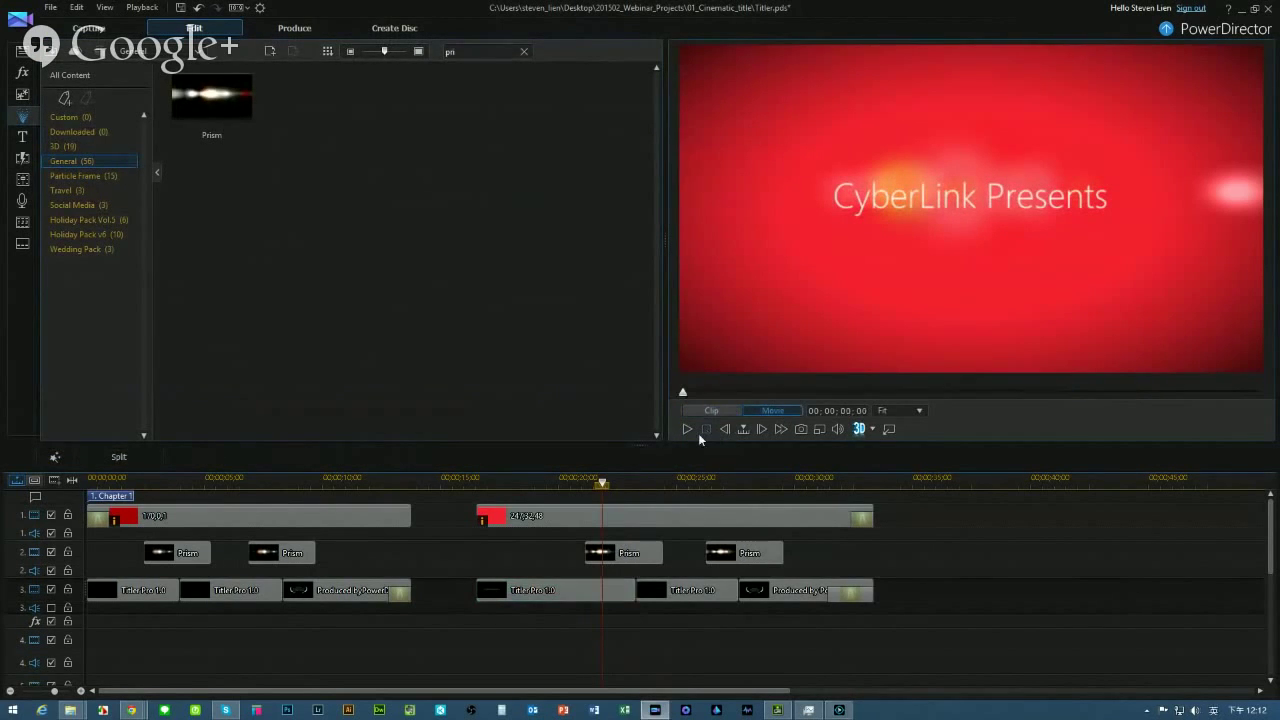
left_click(506, 525)
left_click(688, 430)
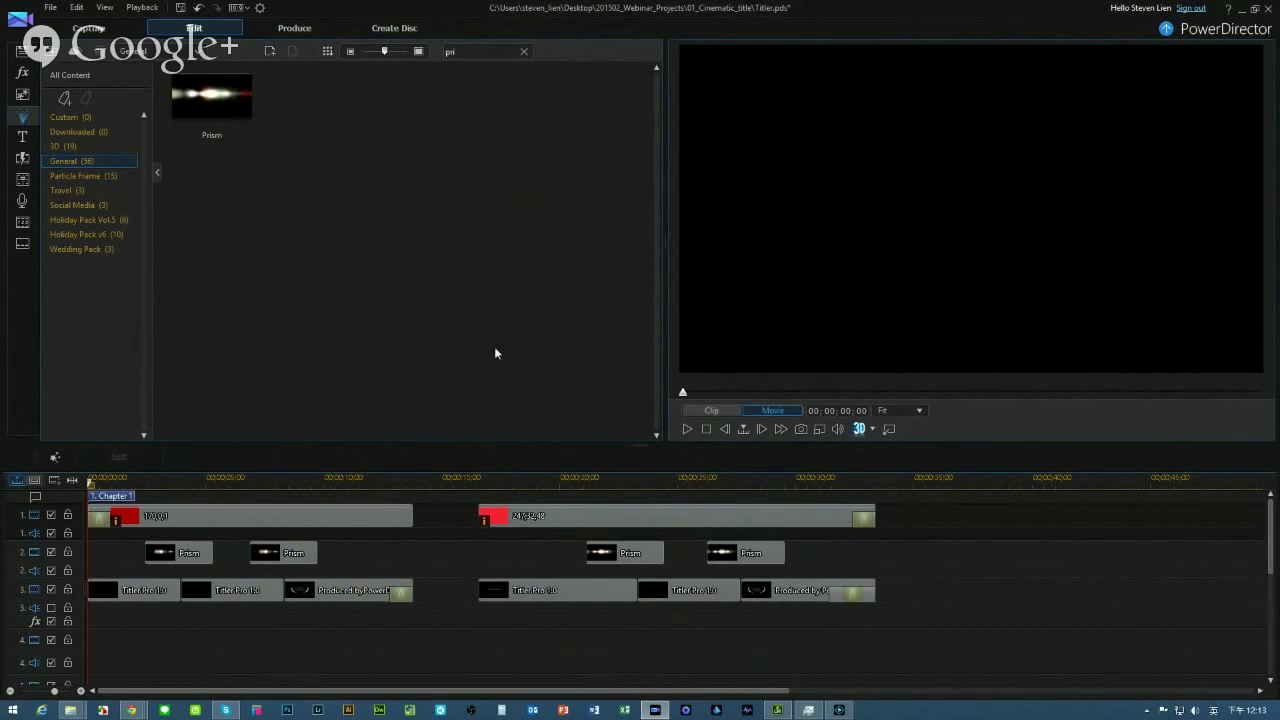
Close PowerDirector and open the project "MGM_logo (start)" from the 02_MGM_logo folder in File Explorer
left_click(1268, 10)
left_click(712, 391)
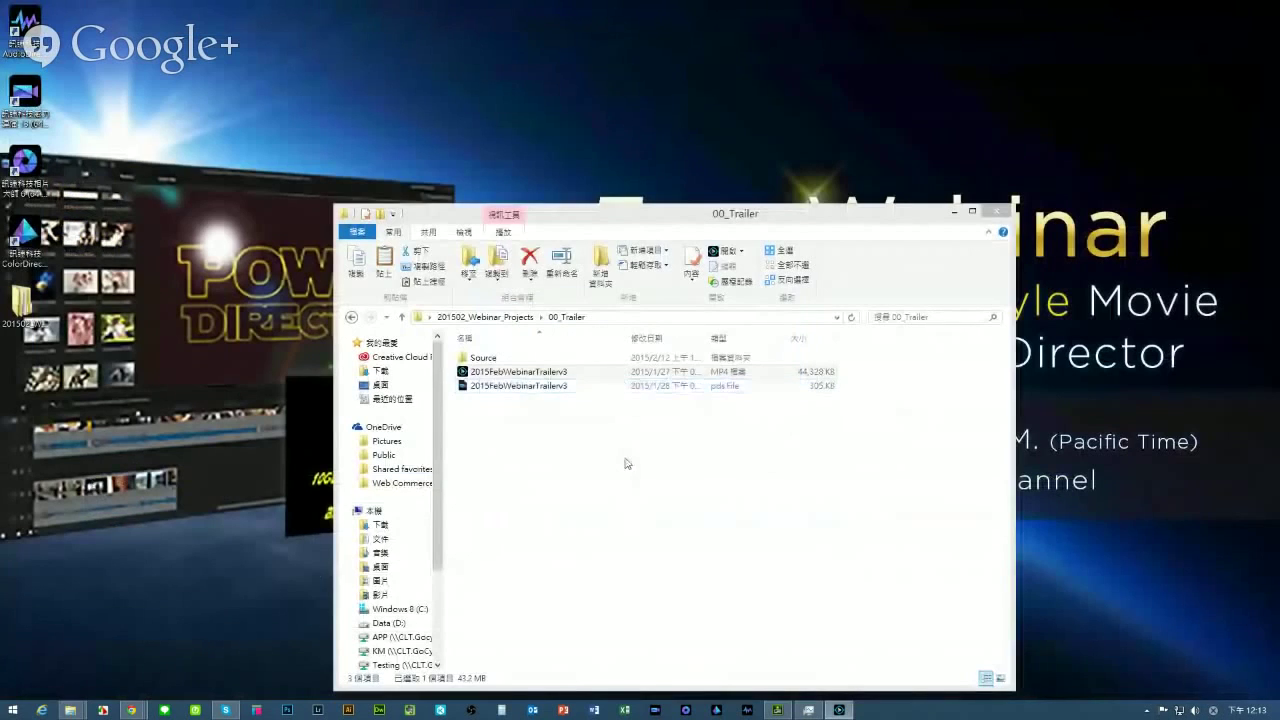
key("alt+Up")
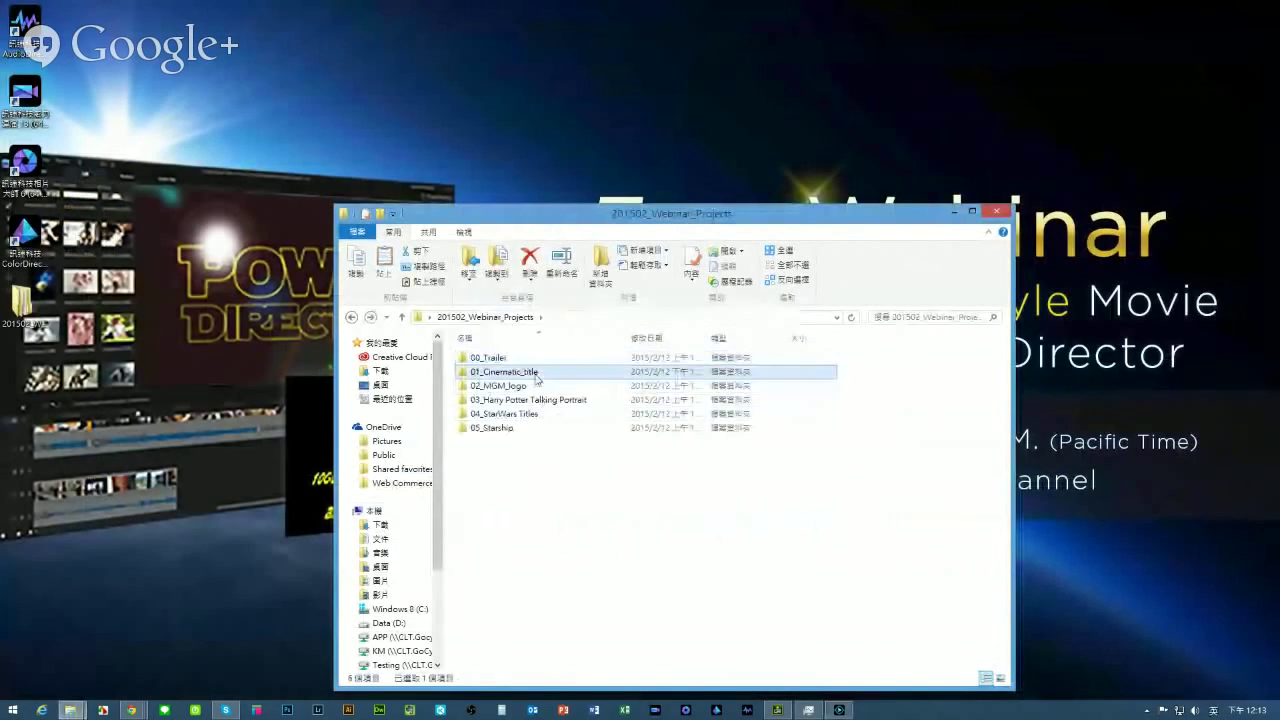
double_click(500, 386)
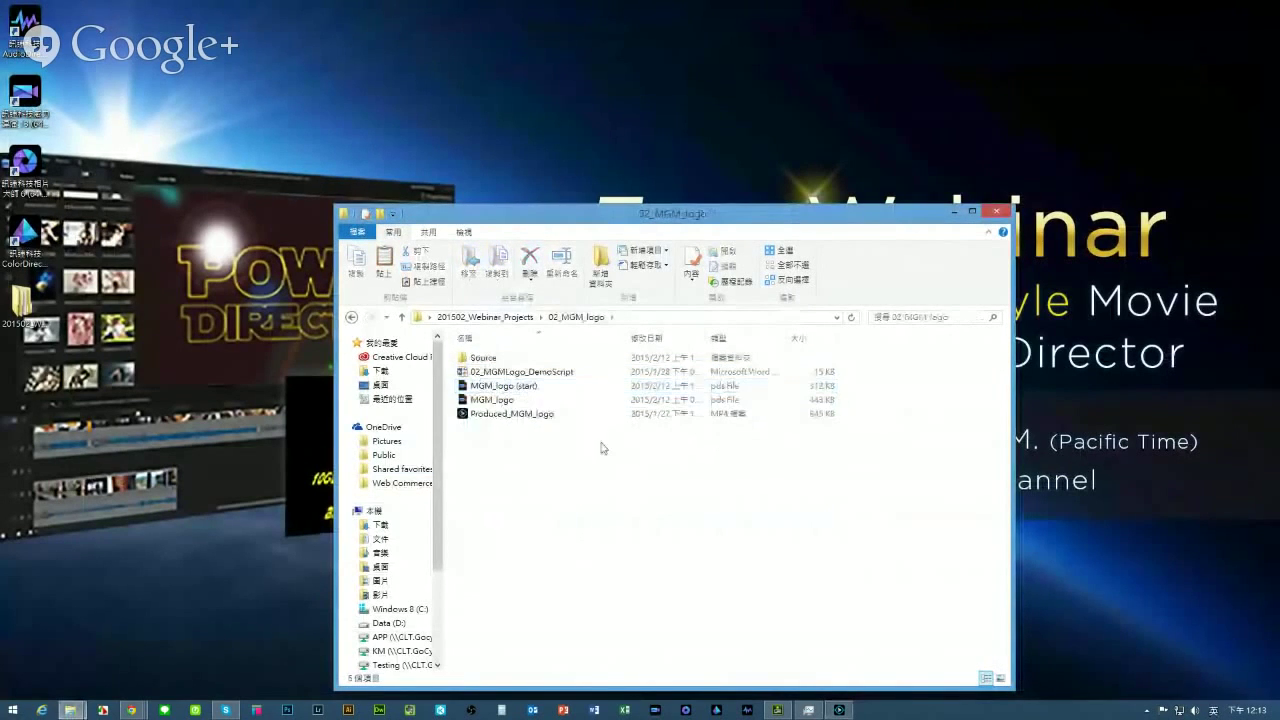
left_click(530, 388)
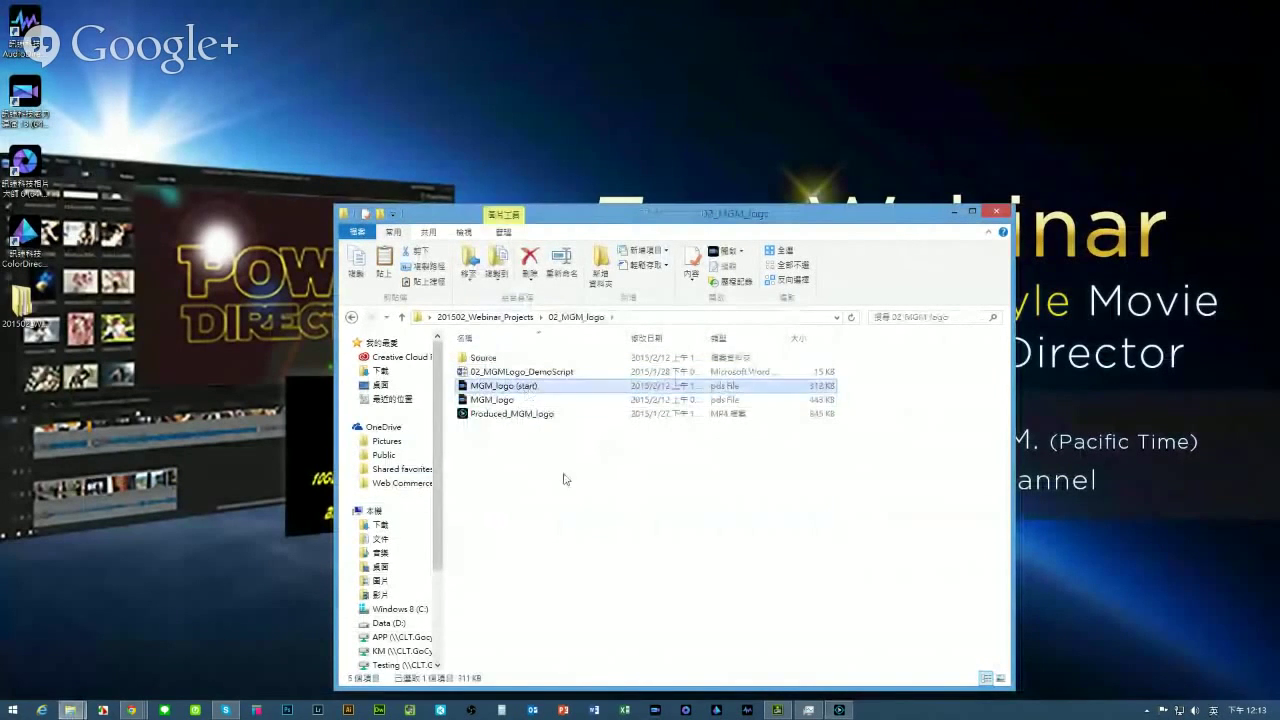
double_click(535, 388)
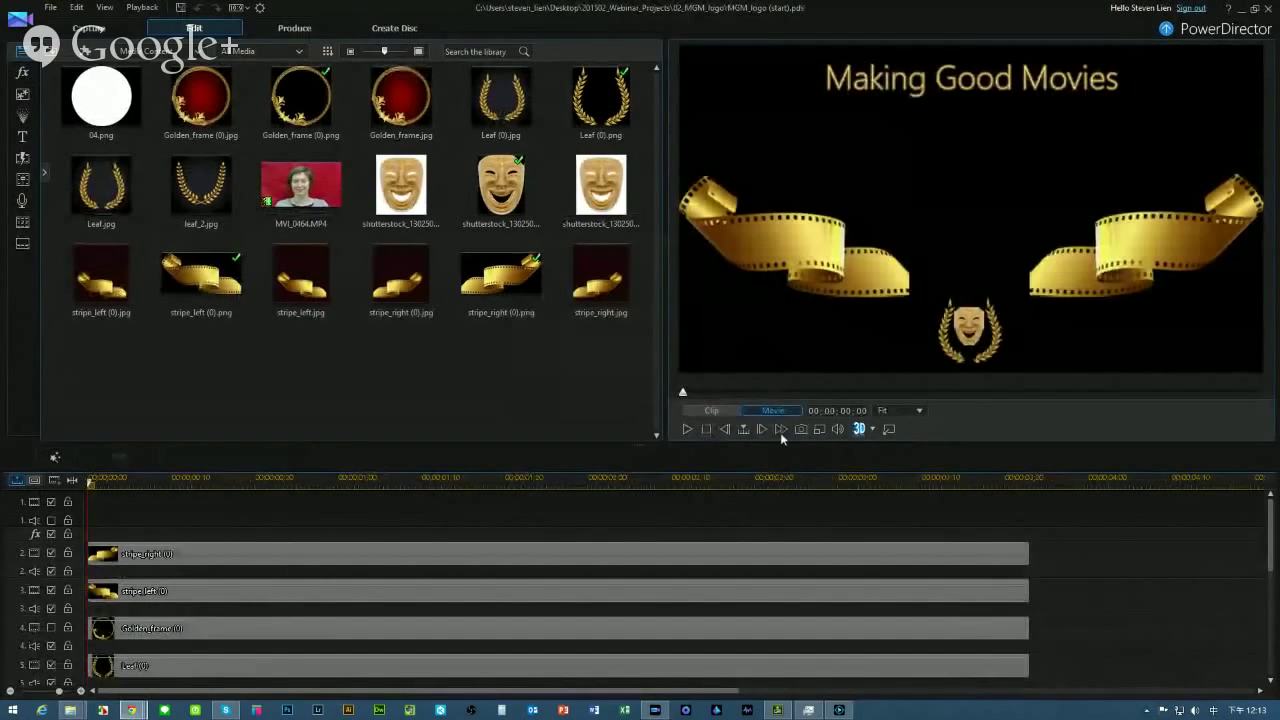
Place Golden_frame.jpg from the media library at the start of video track 1
left_click(300, 97)
left_click(390, 102)
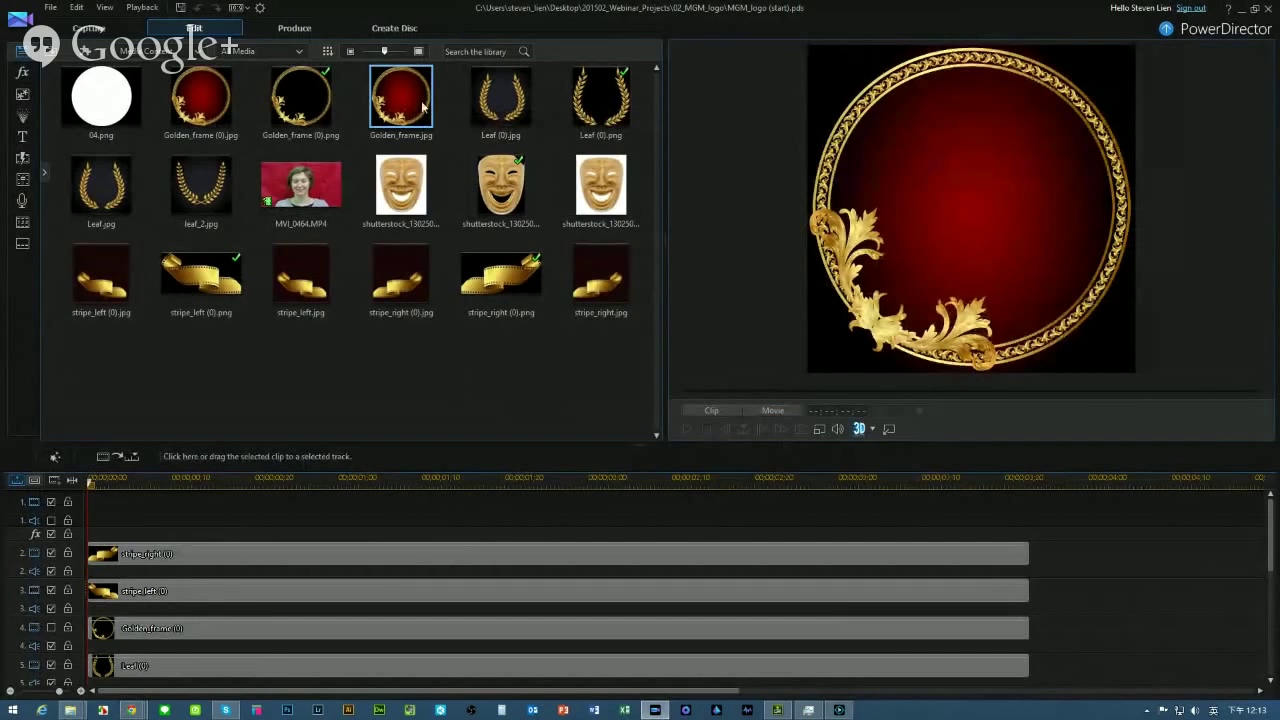
left_click_drag(415, 107, 100, 504)
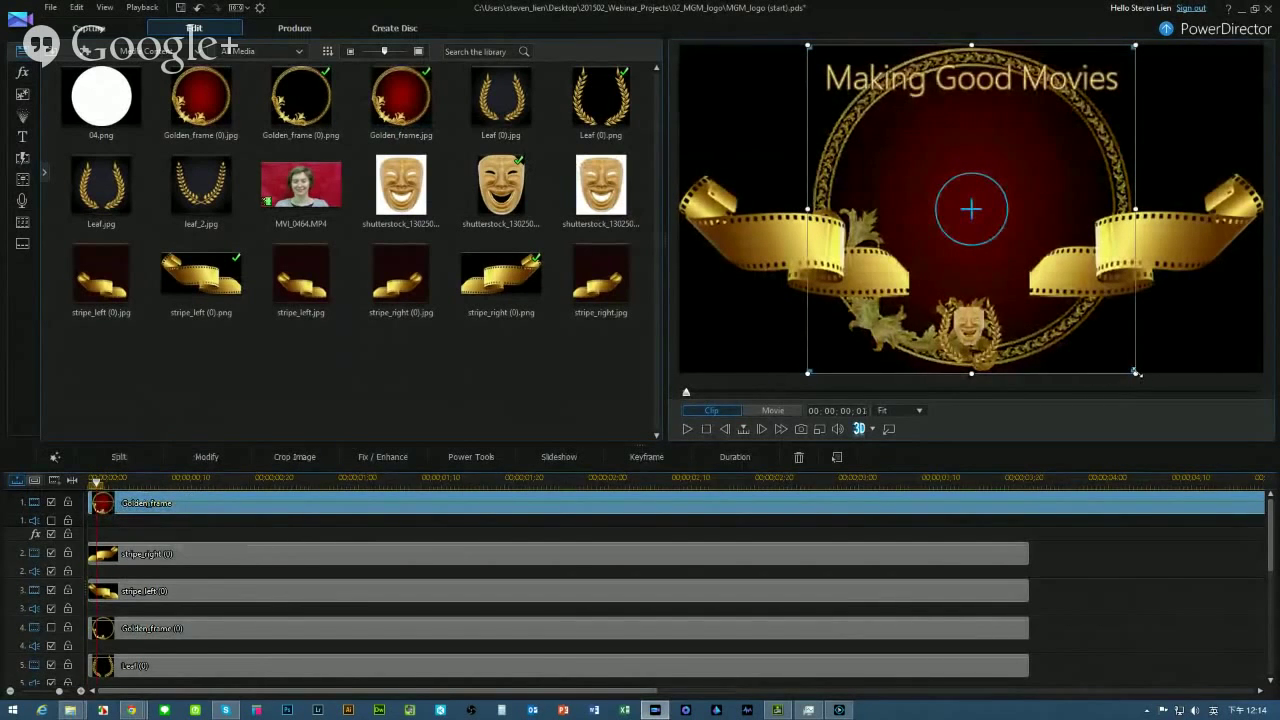
Shrink the golden frame image in the preview and center it between the two film stripes, above the mask emblem
left_click_drag(1136, 372, 1038, 288)
left_click_drag(925, 167, 966, 186)
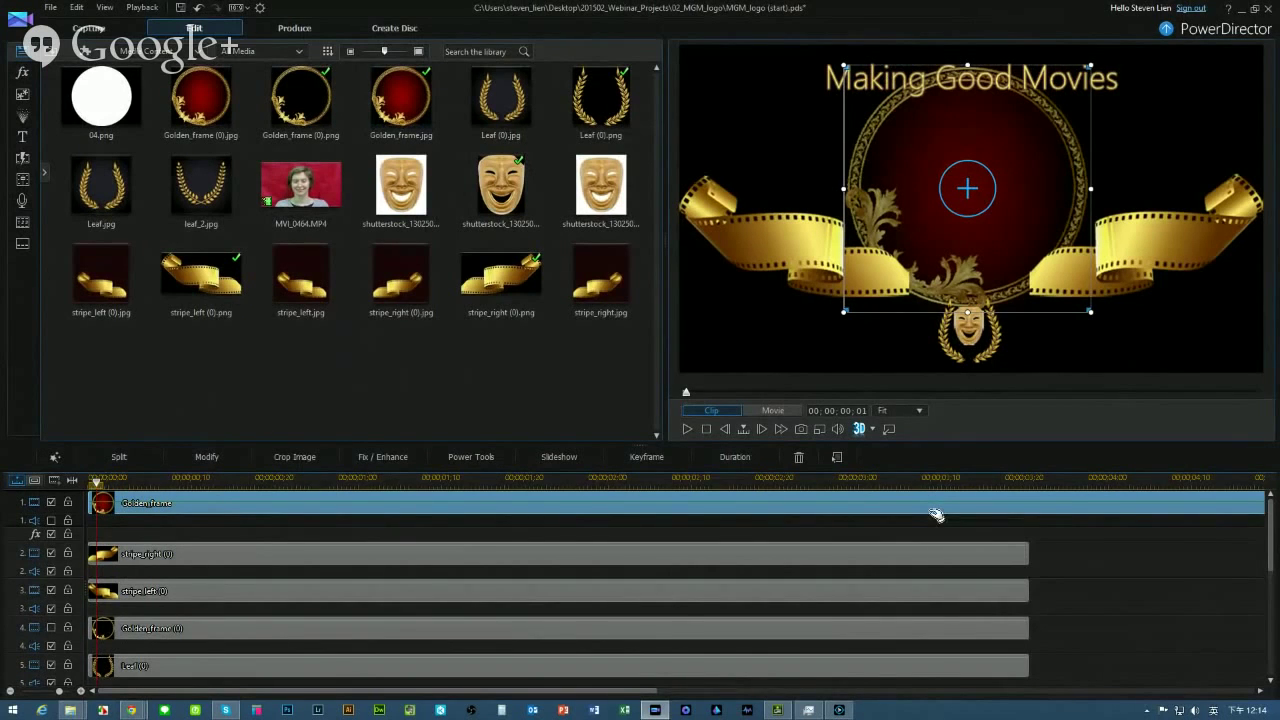
scroll(1051, 508, "down", 3)
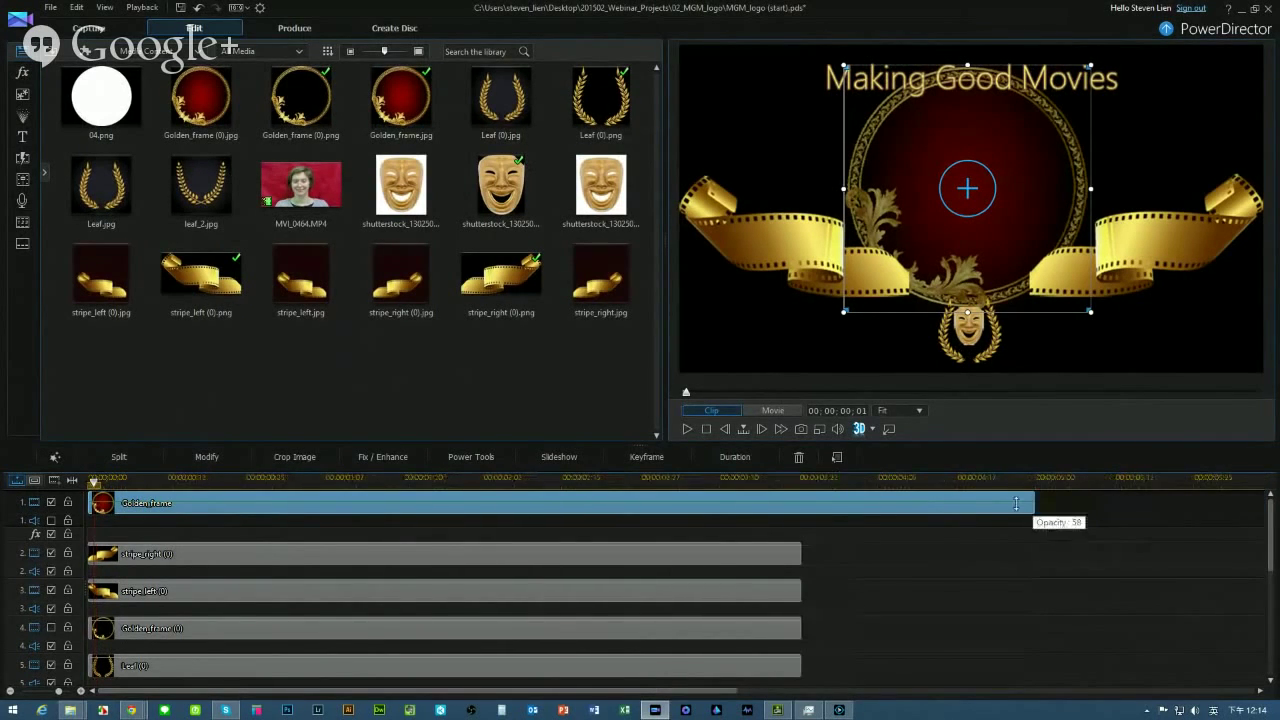
Trim the Golden_frame clip on track 1 to 00;00;03;23, and shrink the frame to sit centered below the "Making Good Movies" title
left_click_drag(1035, 502, 796, 506)
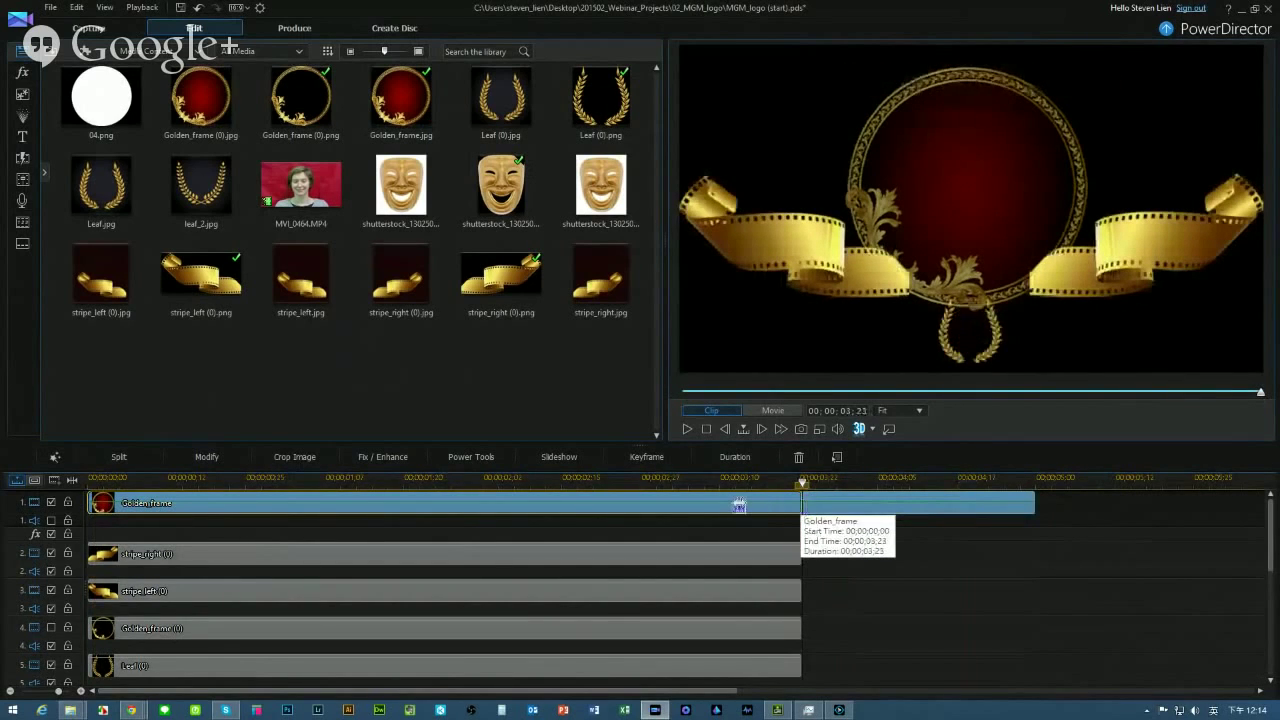
right_click(740, 508)
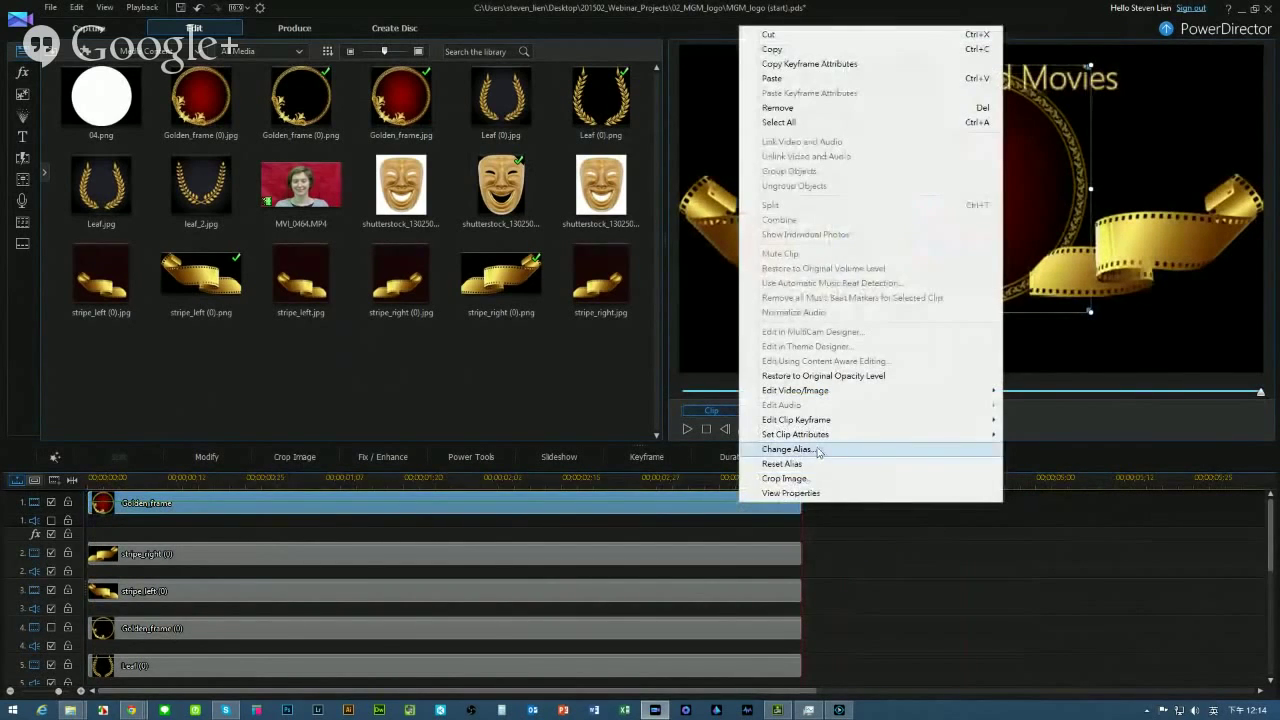
left_click(862, 538)
left_click(783, 508)
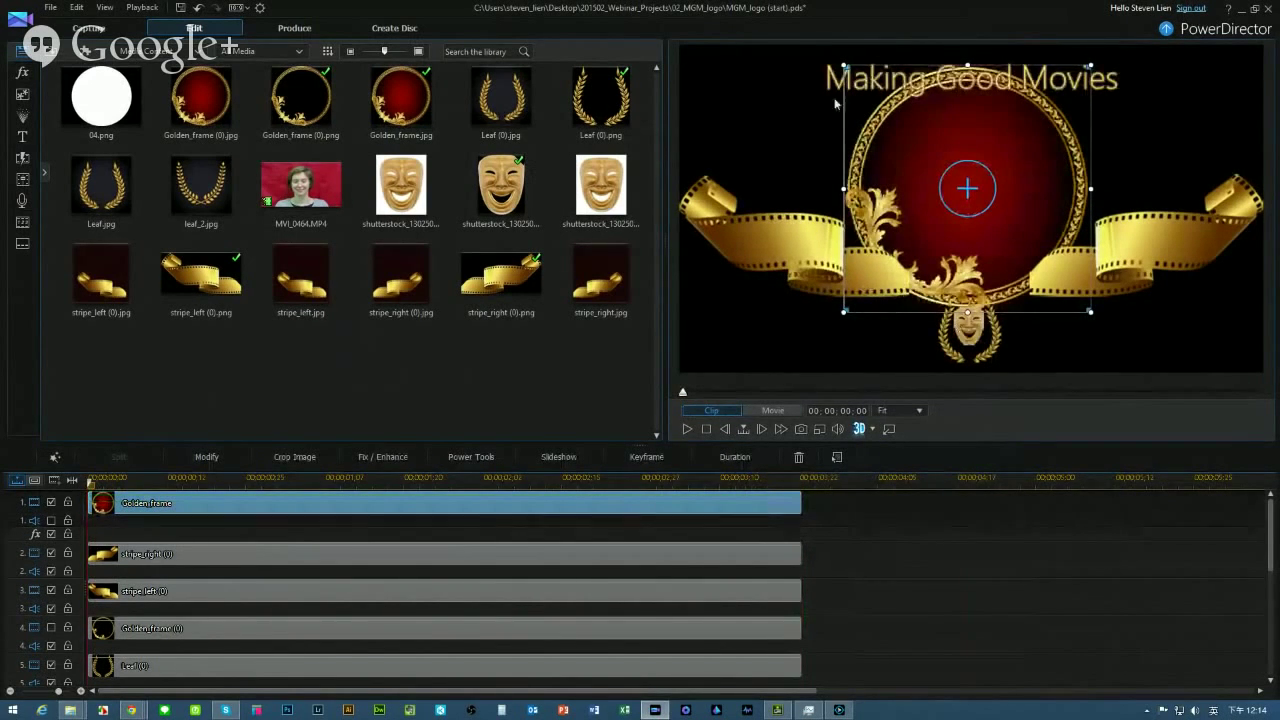
left_click_drag(844, 66, 896, 117)
left_click_drag(994, 214, 970, 206)
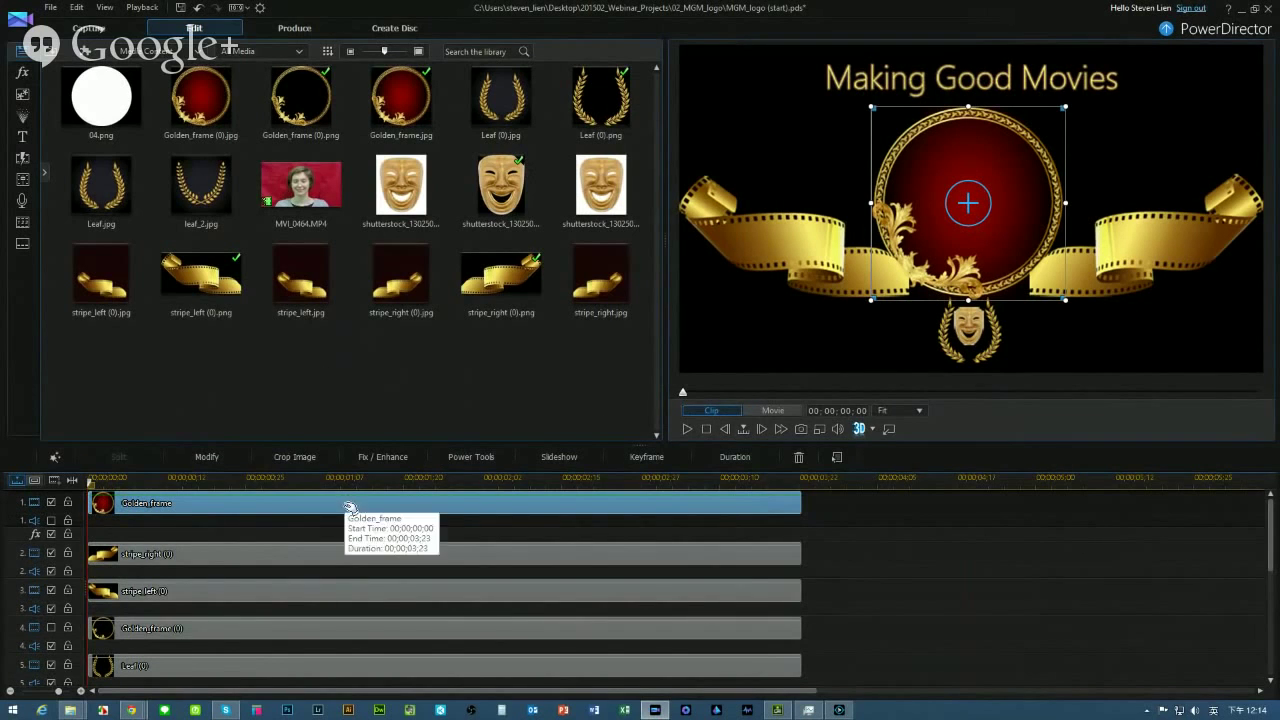
Send the golden frame image to PhotoDirector for editing and open its Background Removal tool
left_click(390, 461)
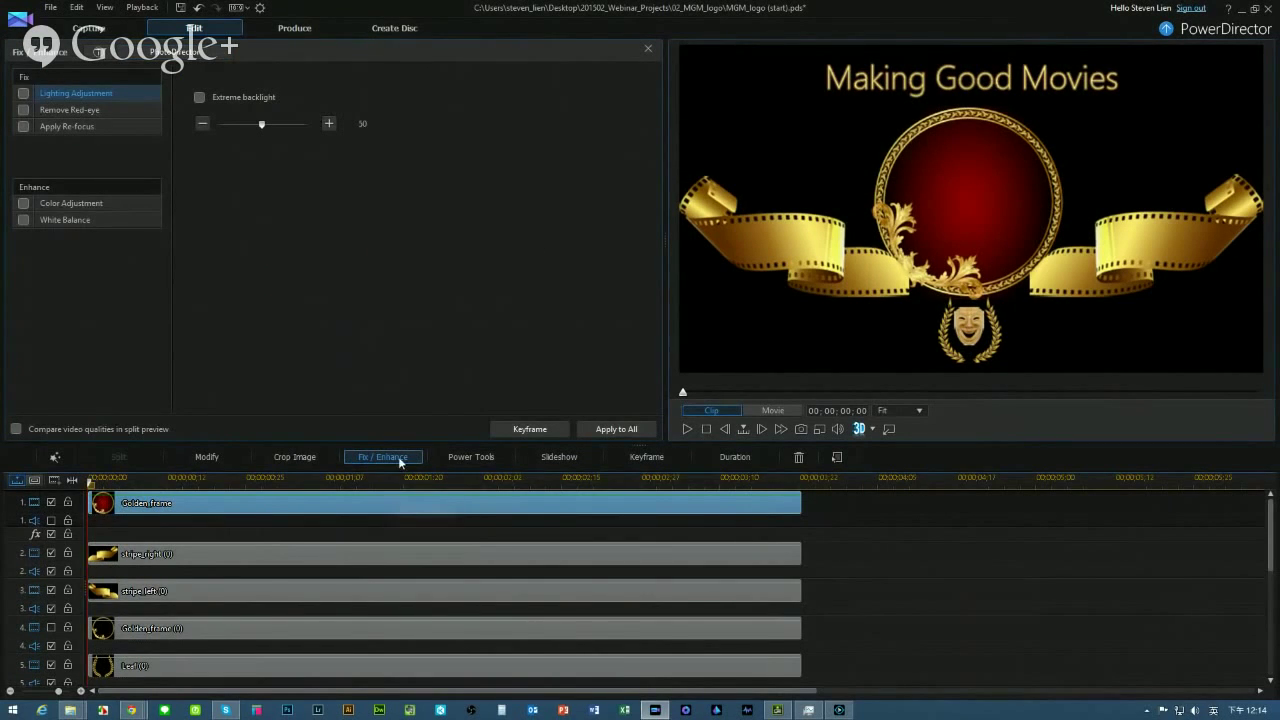
left_click(197, 53)
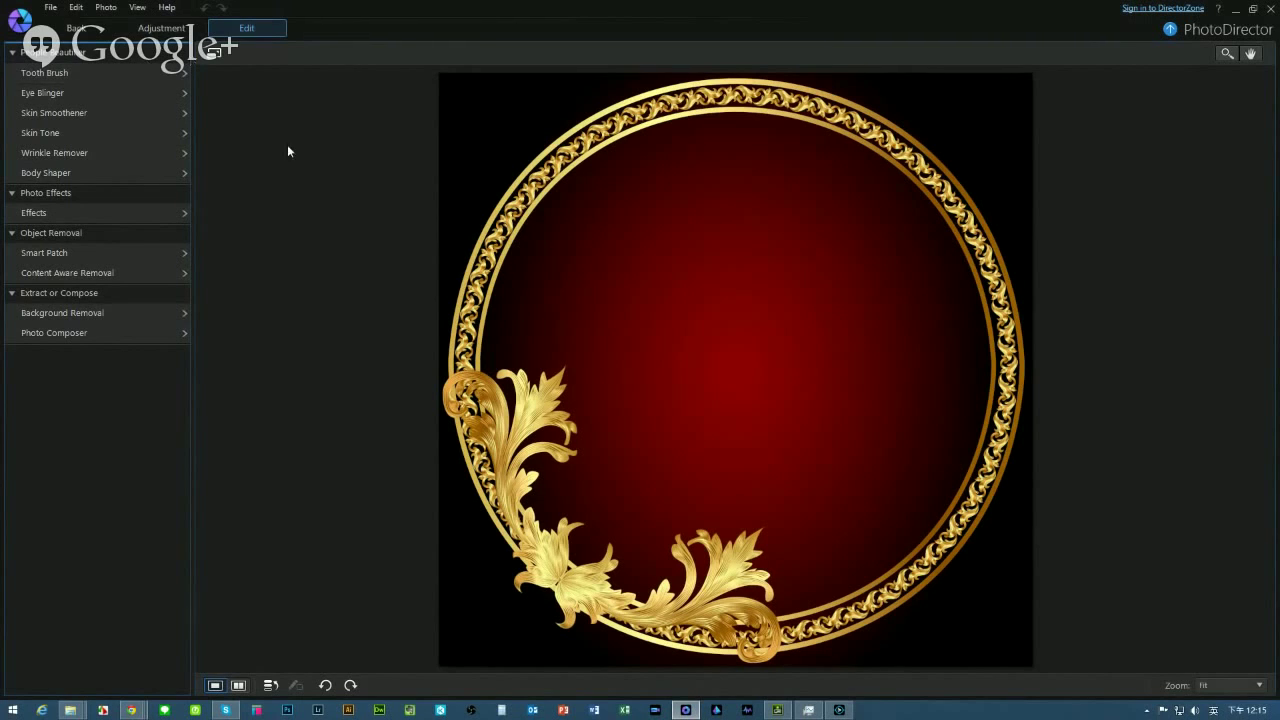
left_click(98, 314)
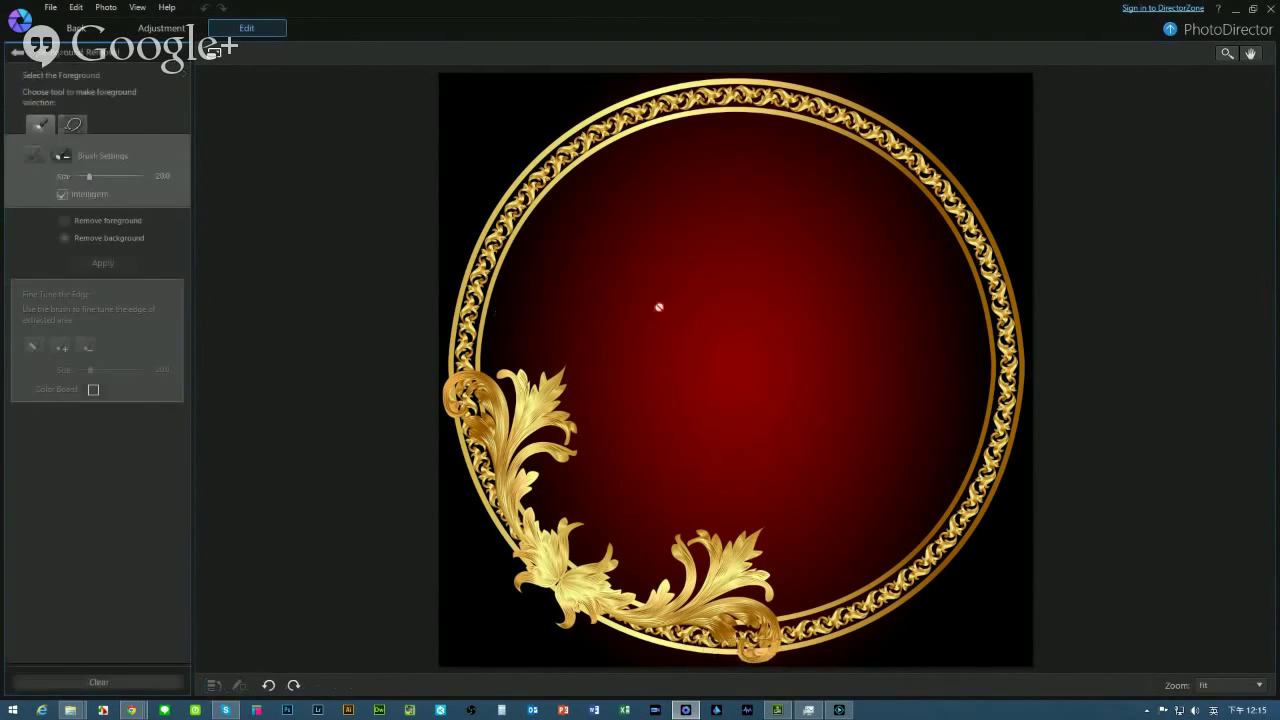
Brush-select the black background outside the golden frame's upper-left arc, up to its top edge, with the intelligent brush at size 24 to 26
left_click(124, 177)
mouse_move(471, 109)
left_mouse_down()
mouse_move(429, 220)
mouse_move(437, 266)
left_mouse_up()
scroll(443, 306, "down", 2)
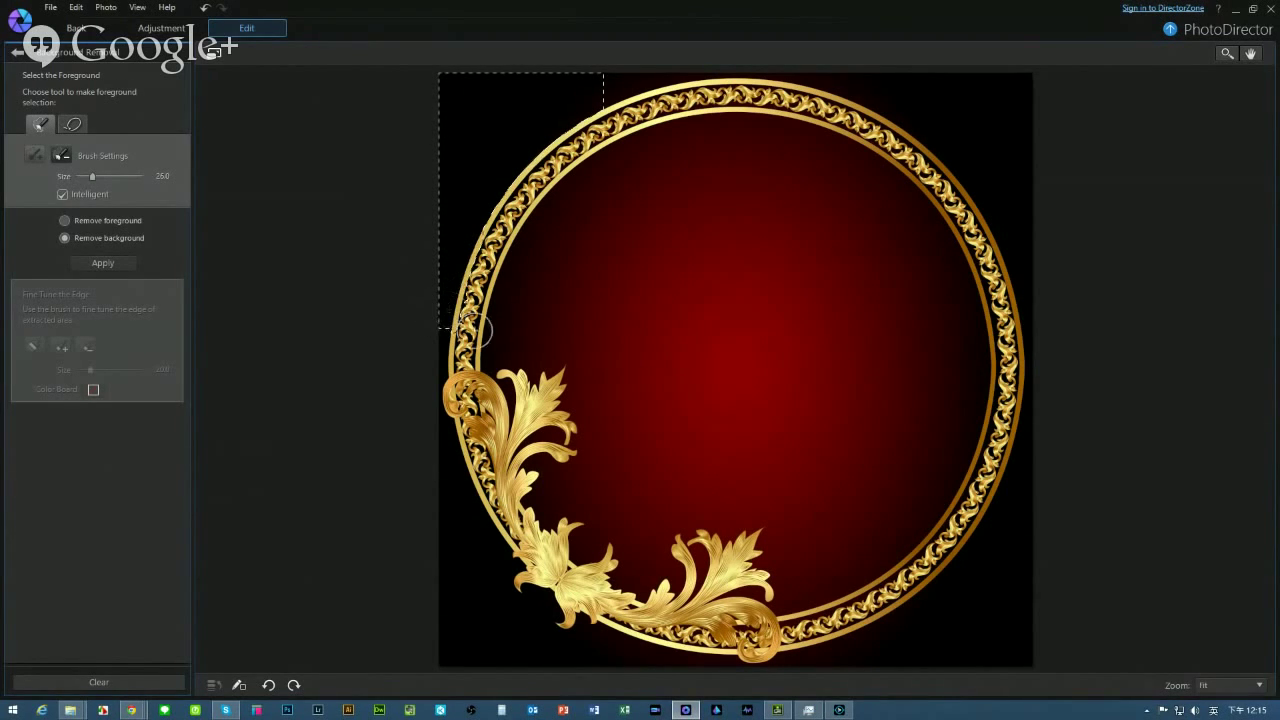
key("ctrl+z")
scroll(440, 310, "down", 1)
left_click_drag(443, 269, 434, 297)
scroll(449, 237, "up", 4)
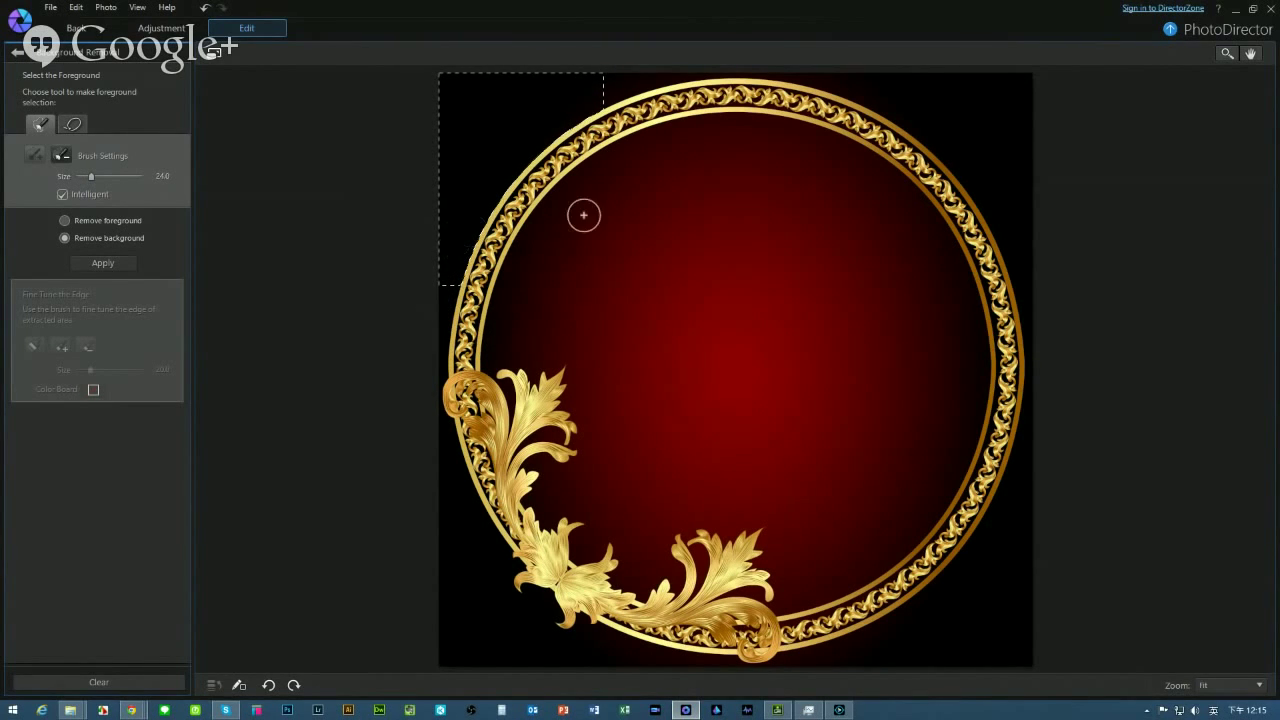
left_click_drag(620, 91, 640, 74)
scroll(607, 89, "down", 2)
scroll(607, 89, "down", 14)
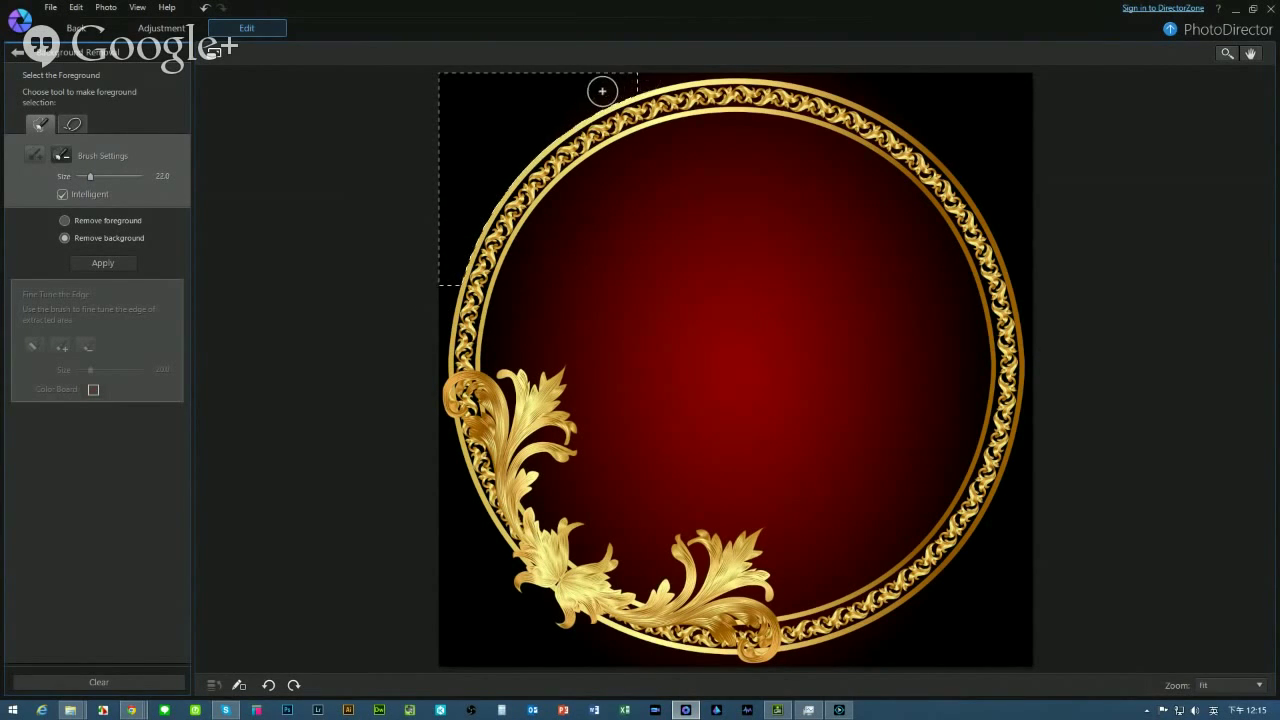
scroll(447, 300, "down", 1)
Brush-select the rest of the black background around the frame's outside, using a smaller brush of size 6 to close the top gap
mouse_move(443, 294)
left_mouse_down()
mouse_move(430, 399)
mouse_move(462, 620)
mouse_move(493, 655)
mouse_move(483, 535)
mouse_move(494, 598)
mouse_move(539, 621)
mouse_move(517, 594)
mouse_move(519, 567)
mouse_move(513, 618)
mouse_move(572, 658)
mouse_move(513, 666)
mouse_move(585, 650)
left_mouse_up()
mouse_move(583, 630)
left_mouse_down()
mouse_move(673, 677)
mouse_move(694, 670)
mouse_move(681, 666)
mouse_move(802, 670)
mouse_move(746, 666)
mouse_move(845, 651)
mouse_move(959, 652)
mouse_move(986, 578)
mouse_move(1017, 543)
mouse_move(1041, 448)
mouse_move(1040, 434)
mouse_move(1028, 463)
mouse_move(1027, 321)
mouse_move(990, 193)
mouse_move(1024, 261)
mouse_move(1035, 340)
mouse_move(1039, 325)
mouse_move(1033, 316)
mouse_move(1031, 399)
mouse_move(1029, 352)
left_mouse_up()
scroll(959, 653, "up", 2)
scroll(1029, 386, "down", 1)
scroll(1014, 160, "up", 5)
mouse_move(1014, 160)
left_mouse_down()
mouse_move(968, 77)
mouse_move(904, 79)
mouse_move(996, 155)
mouse_move(1000, 212)
mouse_move(893, 78)
mouse_move(860, 77)
left_mouse_up()
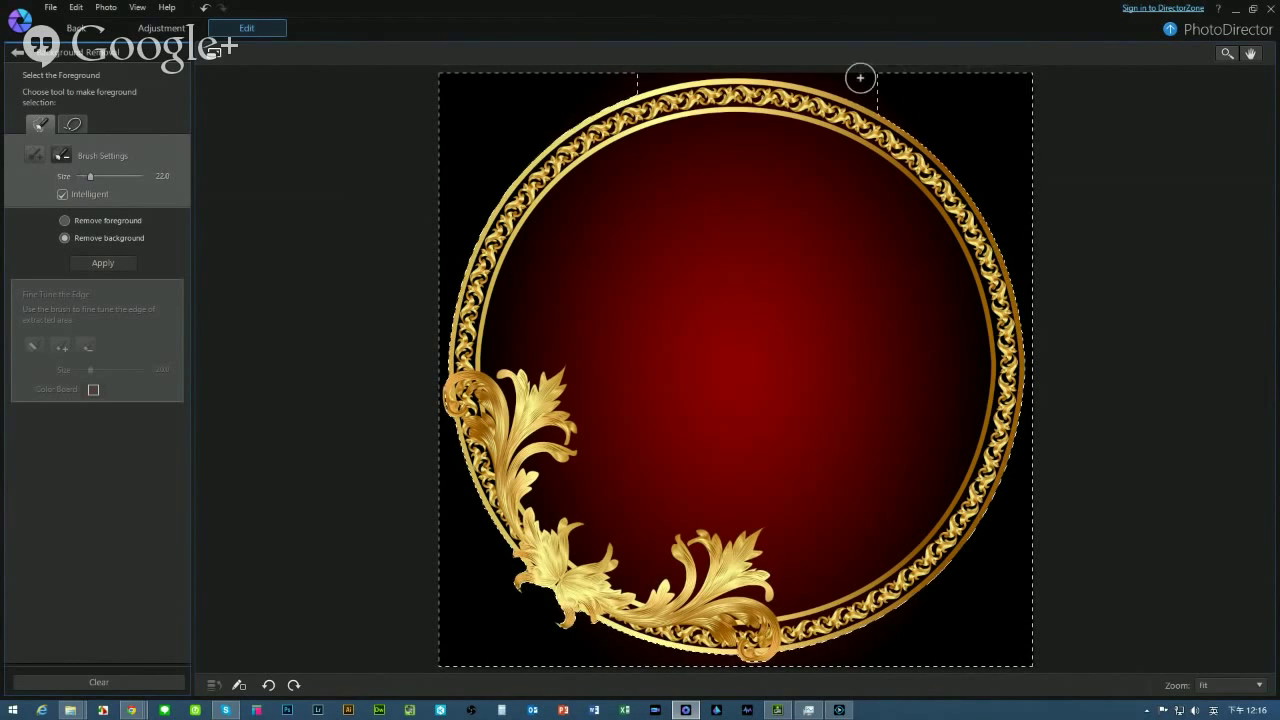
scroll(830, 70, "down", 4)
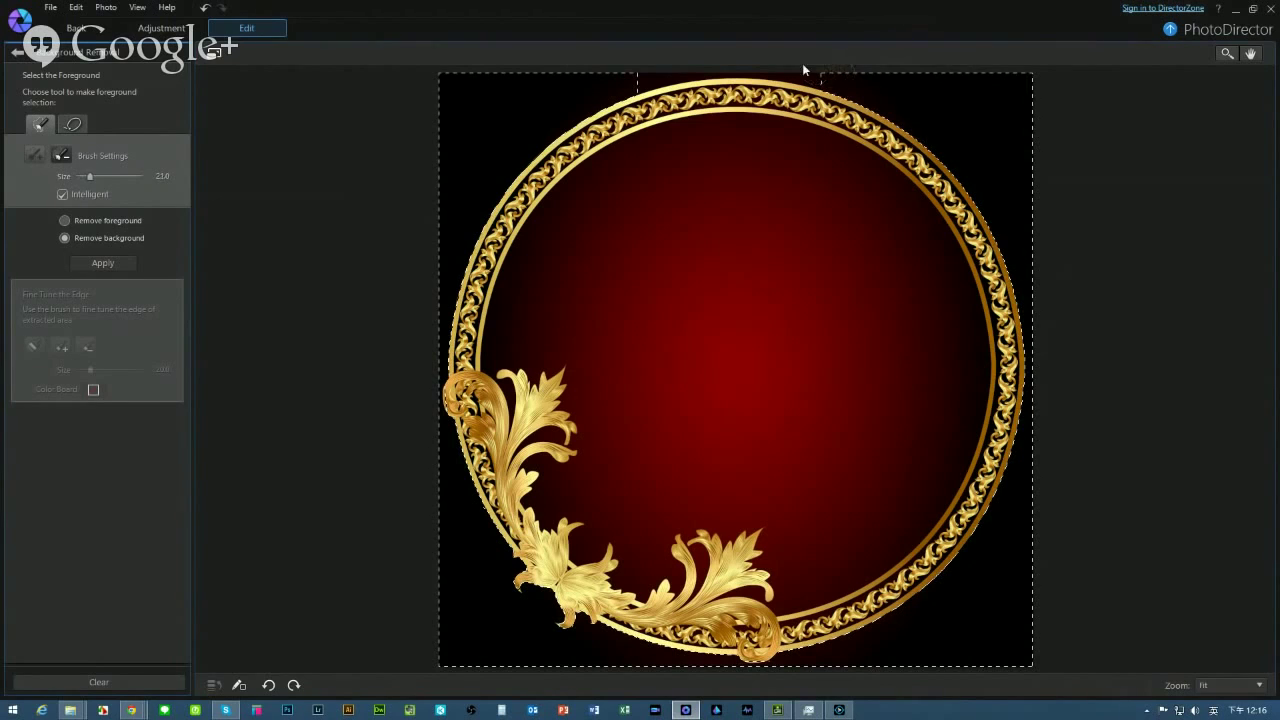
scroll(802, 69, "down", 5)
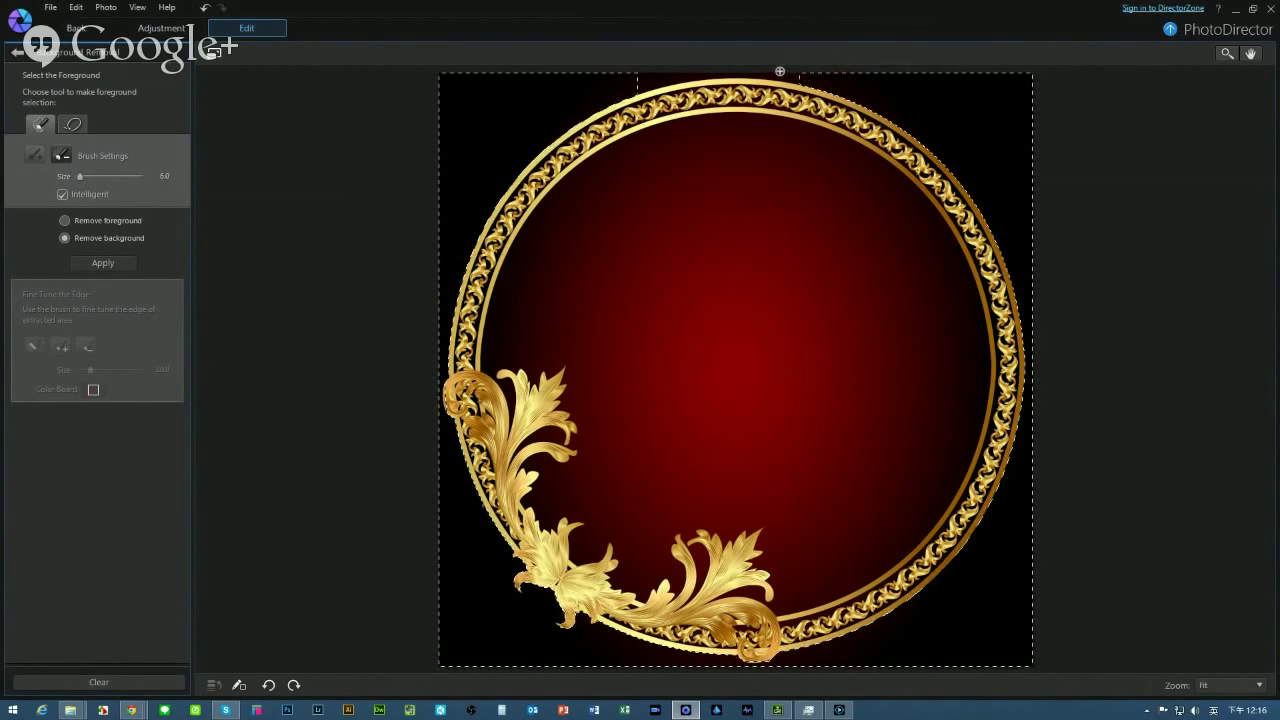
left_click_drag(680, 70, 697, 73)
Enlarge the brush and select the whole red area inside the golden frame, then reduce the brush size to 4
scroll(754, 262, "up", 5)
mouse_move(735, 328)
left_mouse_down()
mouse_move(701, 270)
mouse_move(712, 315)
mouse_move(724, 230)
mouse_move(678, 236)
mouse_move(807, 219)
mouse_move(773, 241)
mouse_move(668, 184)
mouse_move(644, 235)
mouse_move(694, 167)
mouse_move(561, 290)
mouse_move(654, 322)
mouse_move(641, 458)
mouse_move(750, 419)
mouse_move(809, 467)
mouse_move(816, 551)
left_mouse_up()
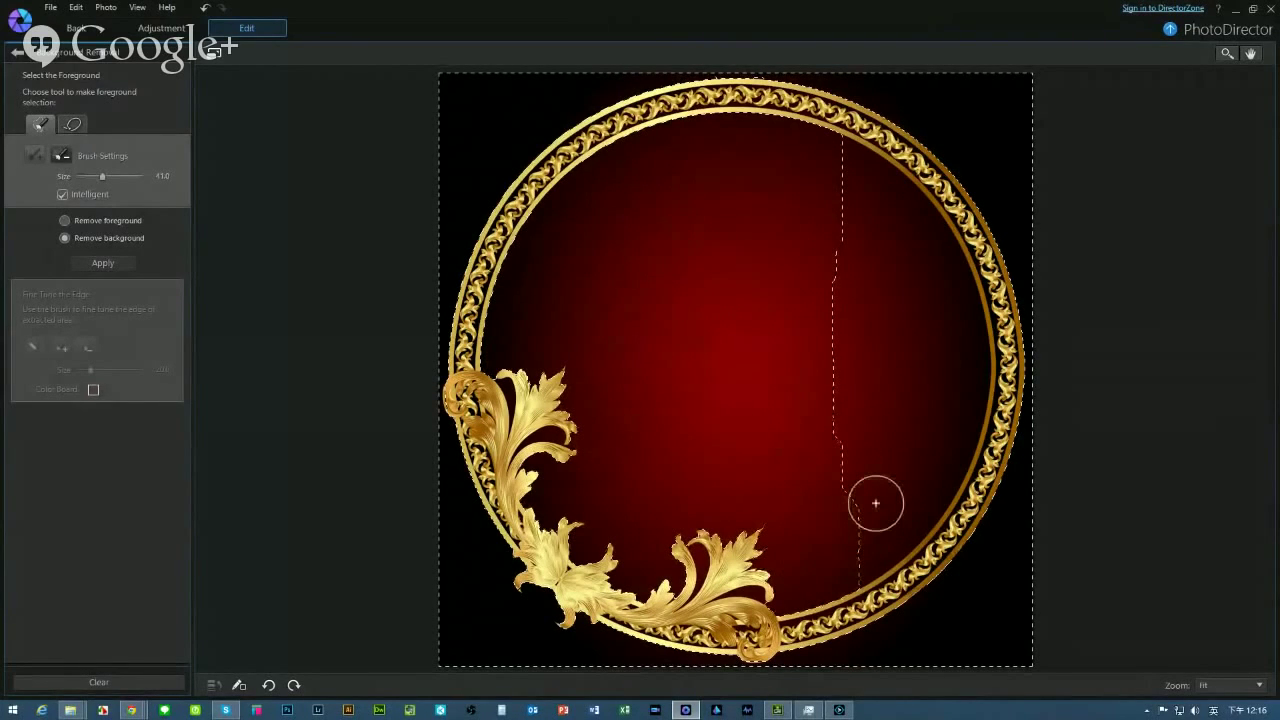
left_click_drag(875, 503, 814, 294)
scroll(749, 420, "down", 5)
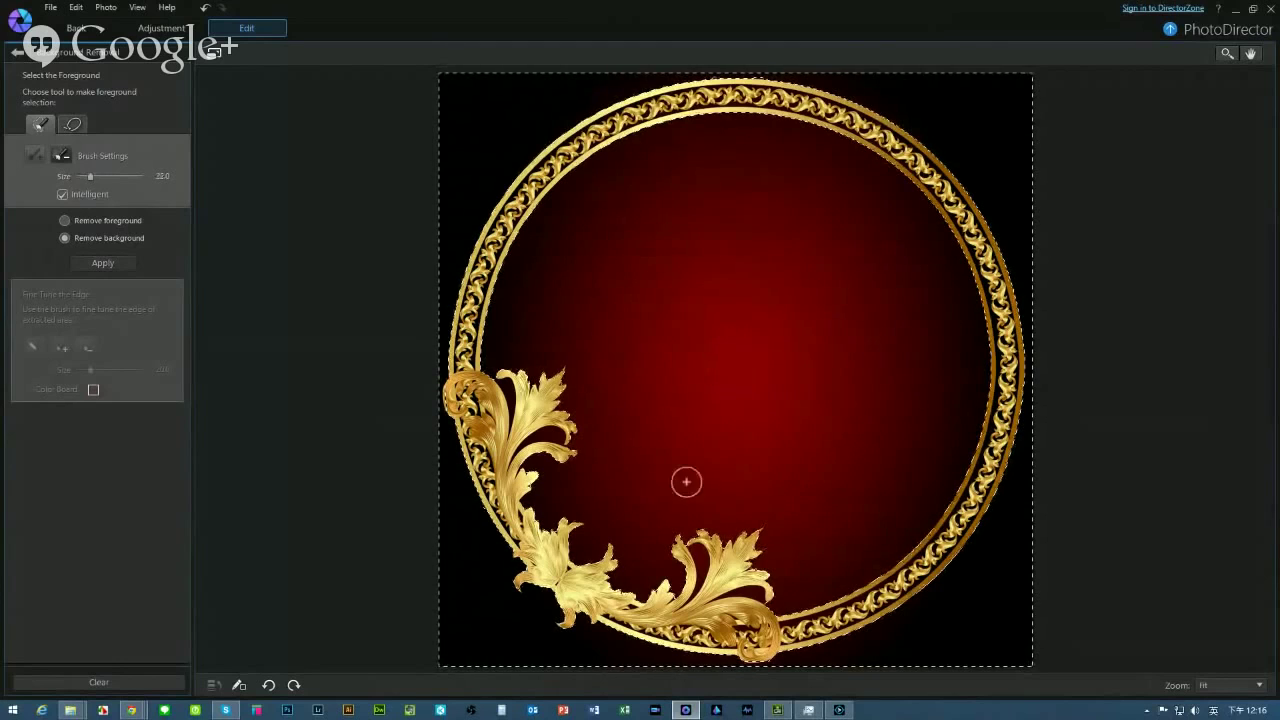
scroll(526, 440, "down", 3)
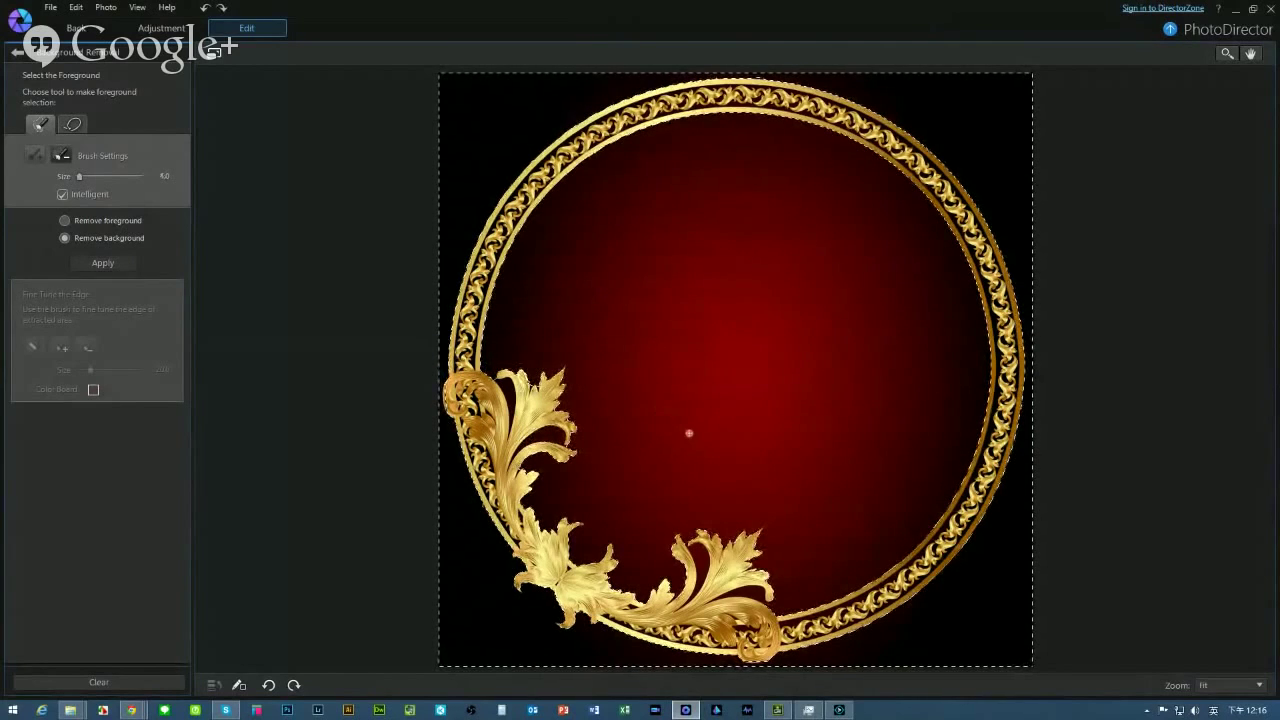
scroll(575, 476, "down", 1)
Cut out the selected areas with Remove foreground, save the edits to the photo and return to PowerDirector
left_click(100, 221)
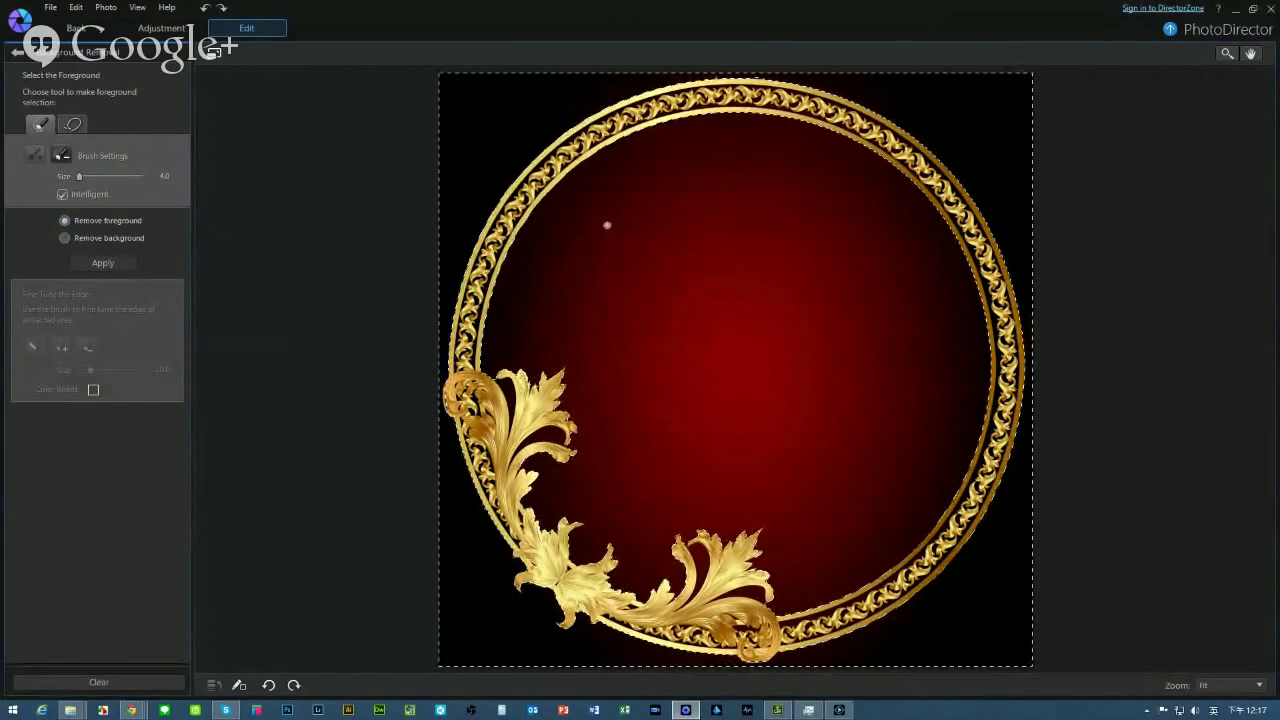
left_click(103, 265)
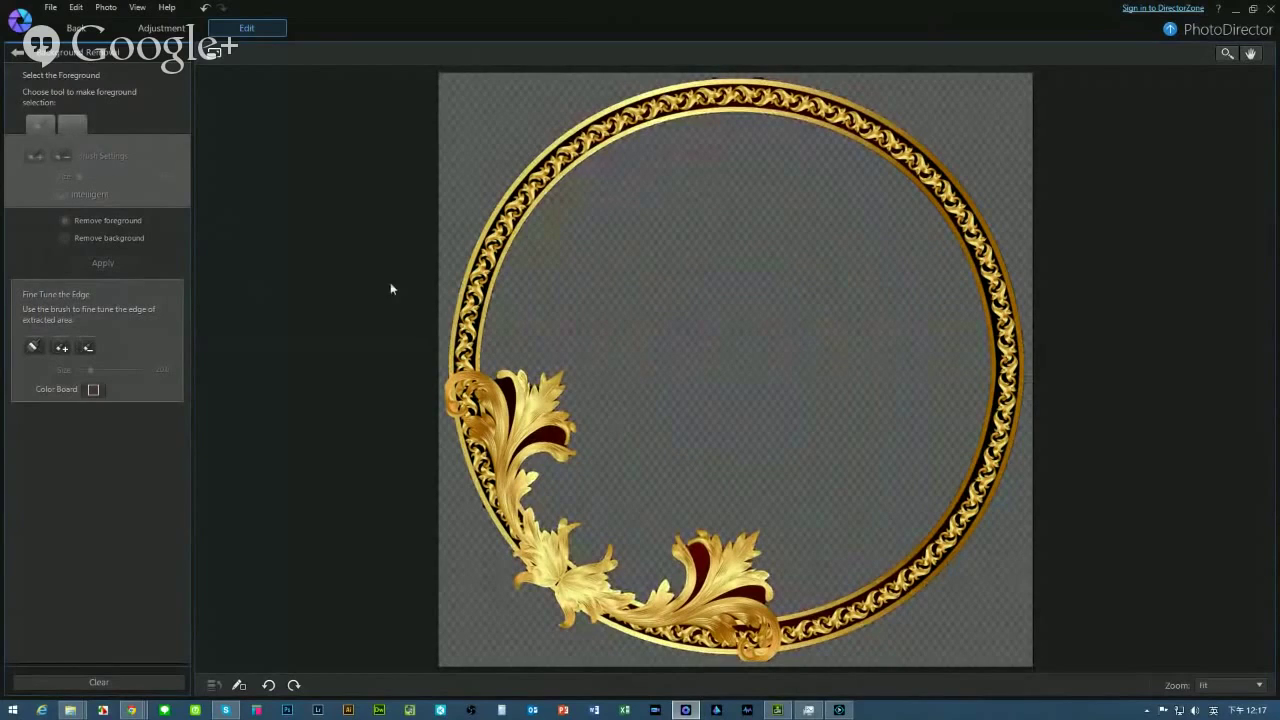
left_click(80, 30)
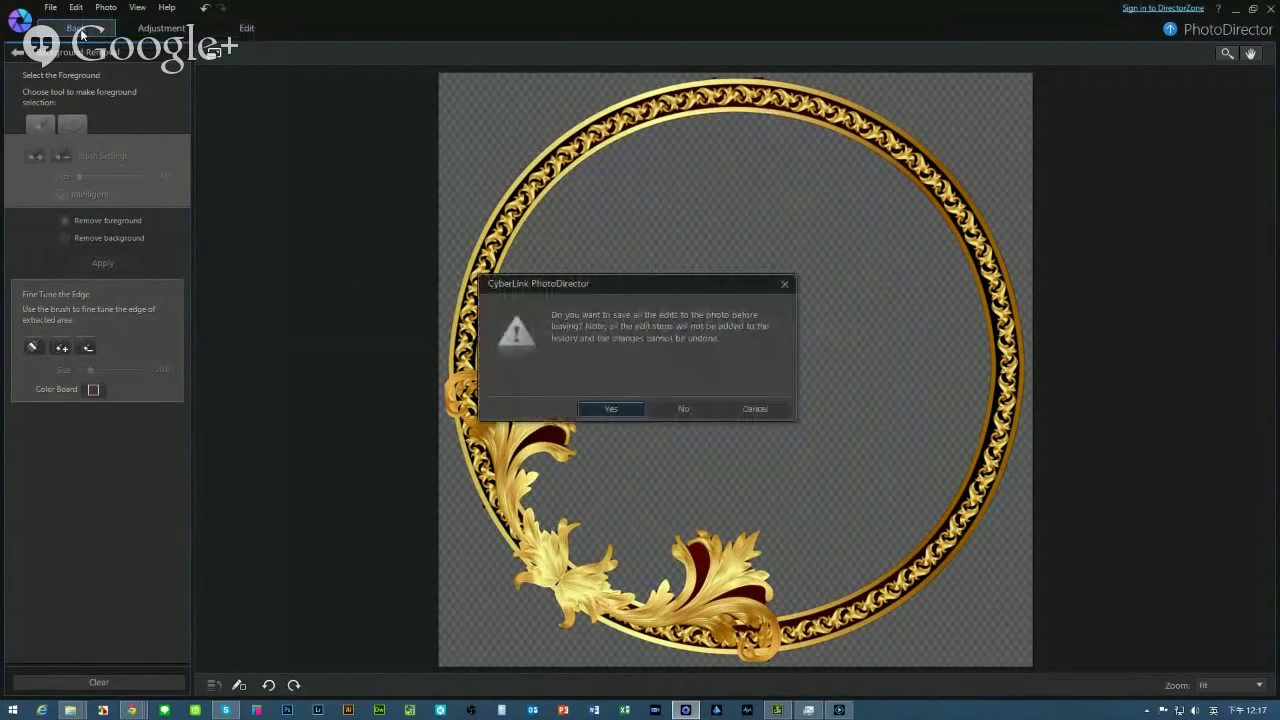
left_click(611, 409)
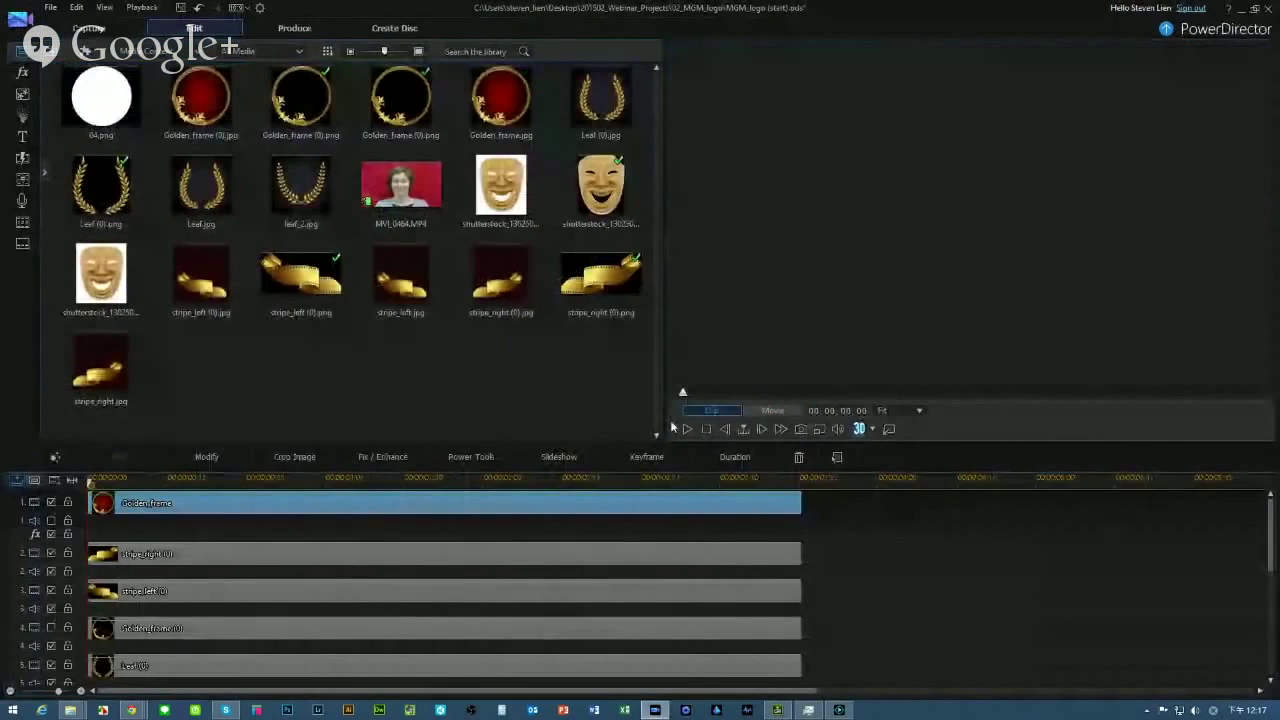
right_click(730, 402)
left_click(949, 457)
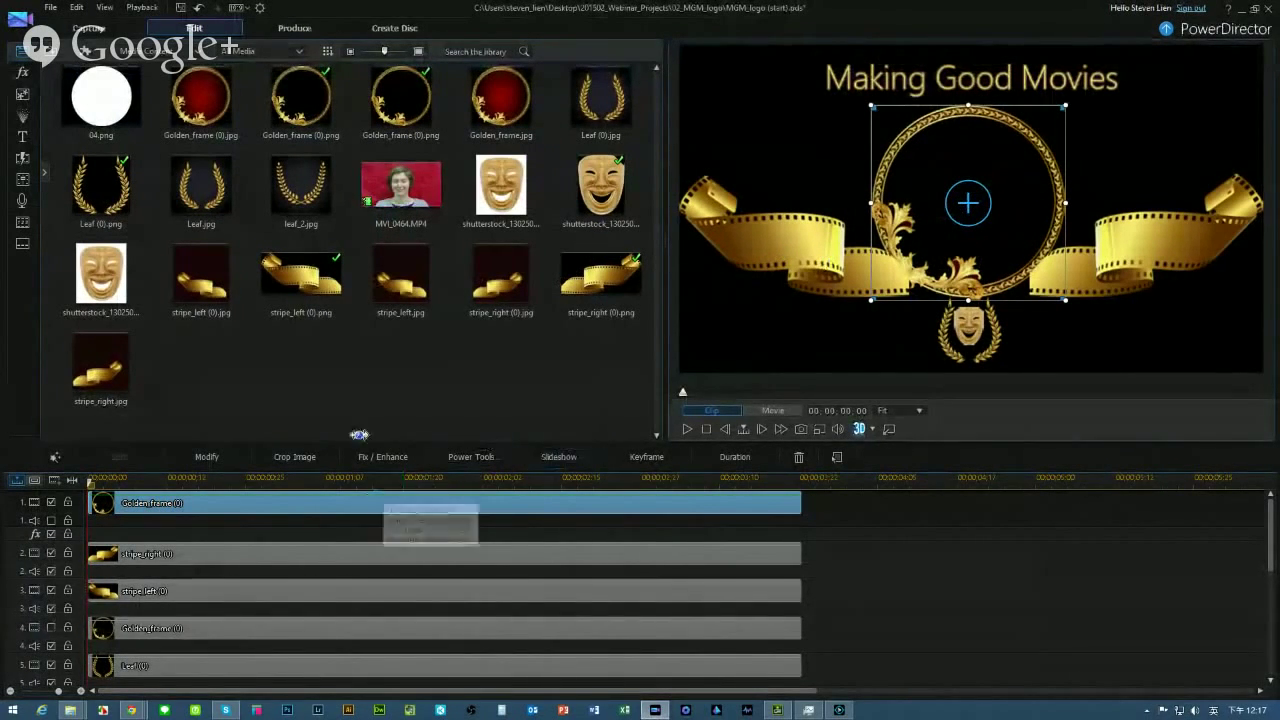
Add one video track and one audio track, both positioned above Track 1
left_click(367, 211)
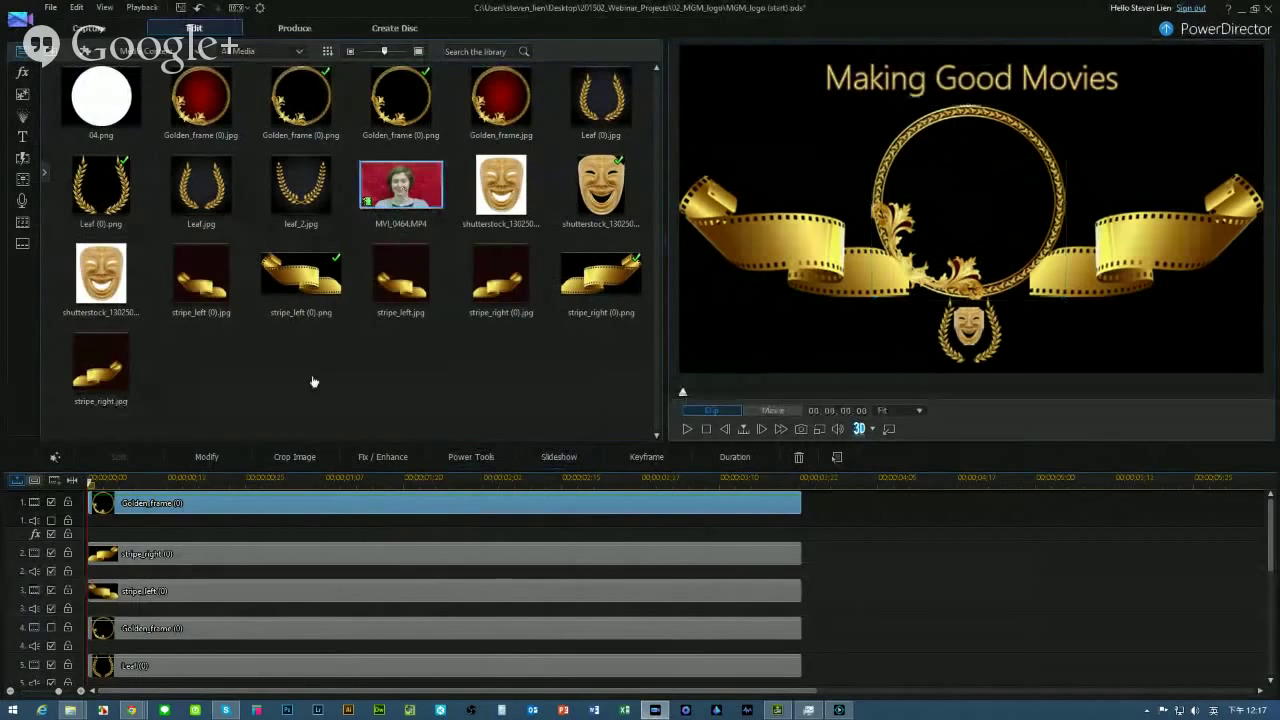
left_click(55, 481)
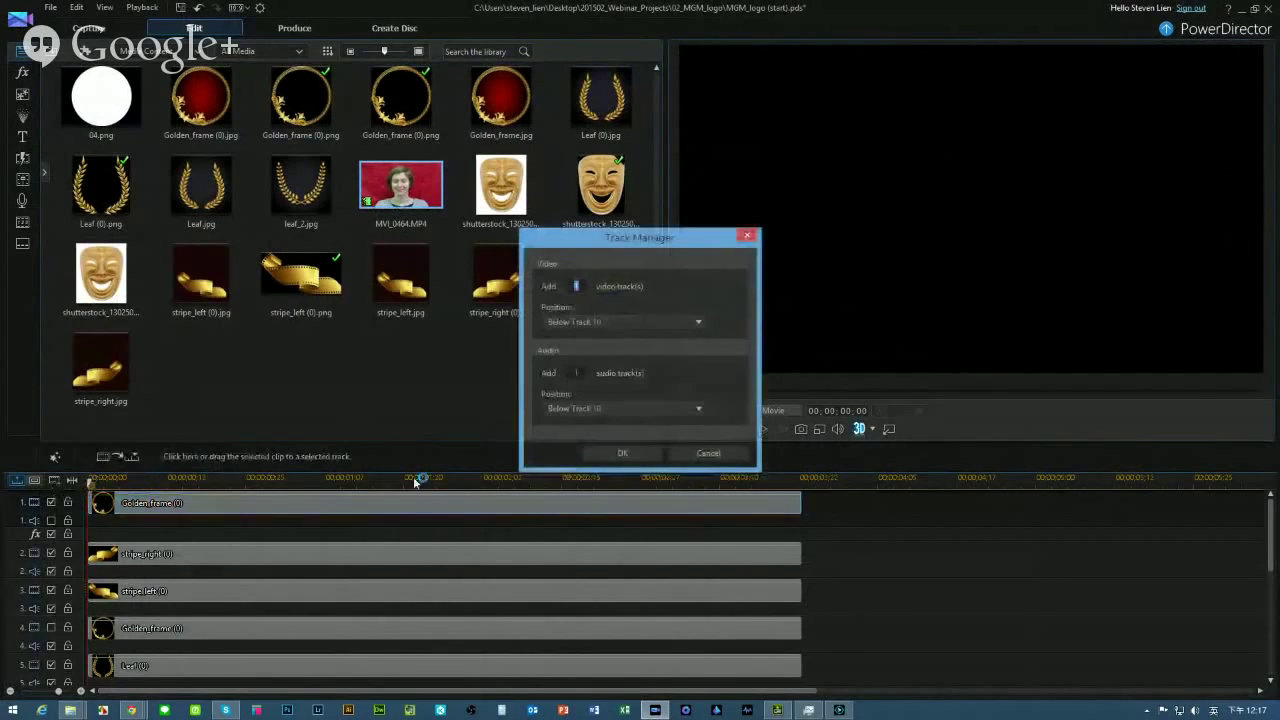
left_click(696, 322)
scroll(706, 376, "up", 2)
left_click(648, 338)
left_click(694, 410)
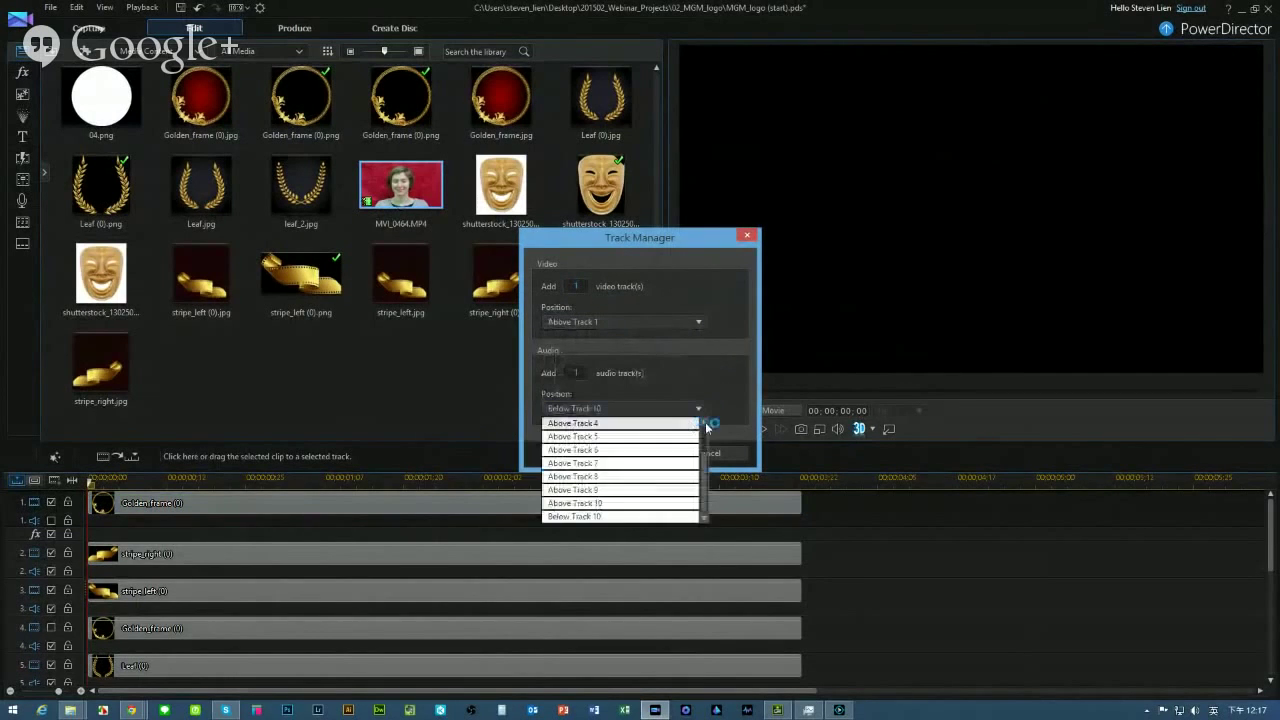
scroll(700, 440, "up", 1)
left_click(662, 424)
left_click(623, 455)
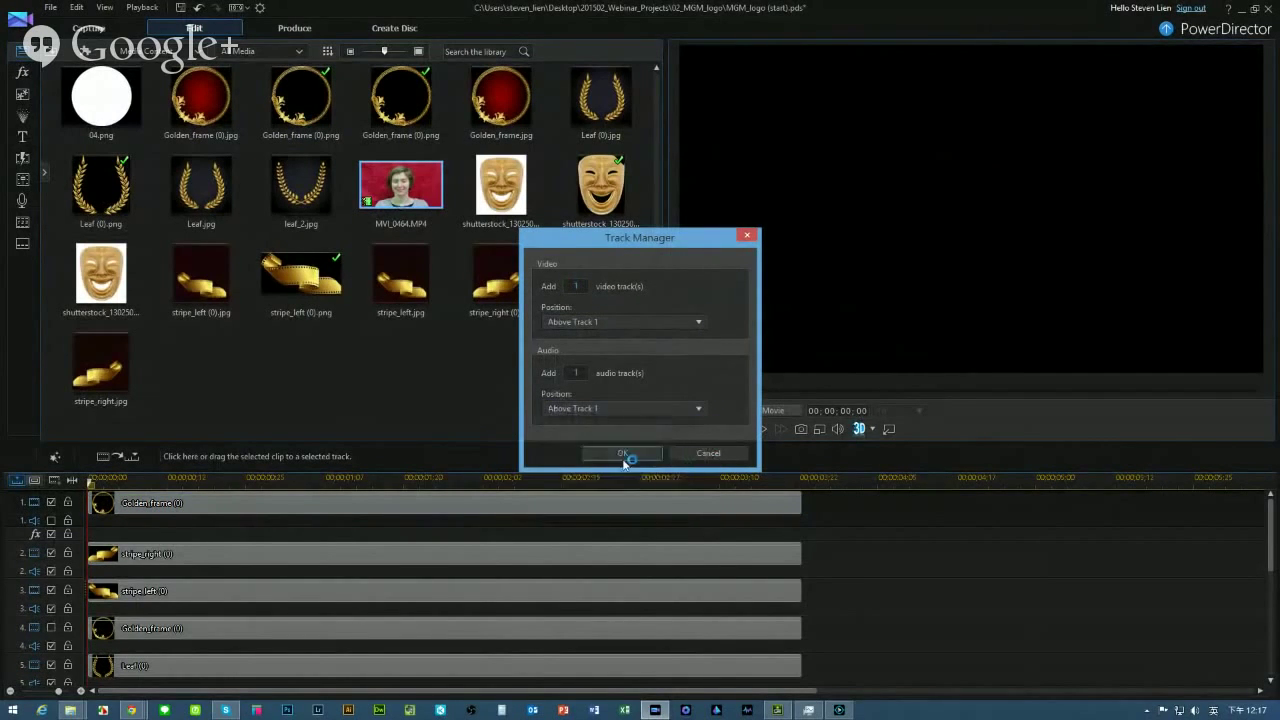
Place MVI_0464.MP4 at the start of the new track 1, shrinking and centering it behind the golden frame
left_click_drag(400, 185, 100, 518)
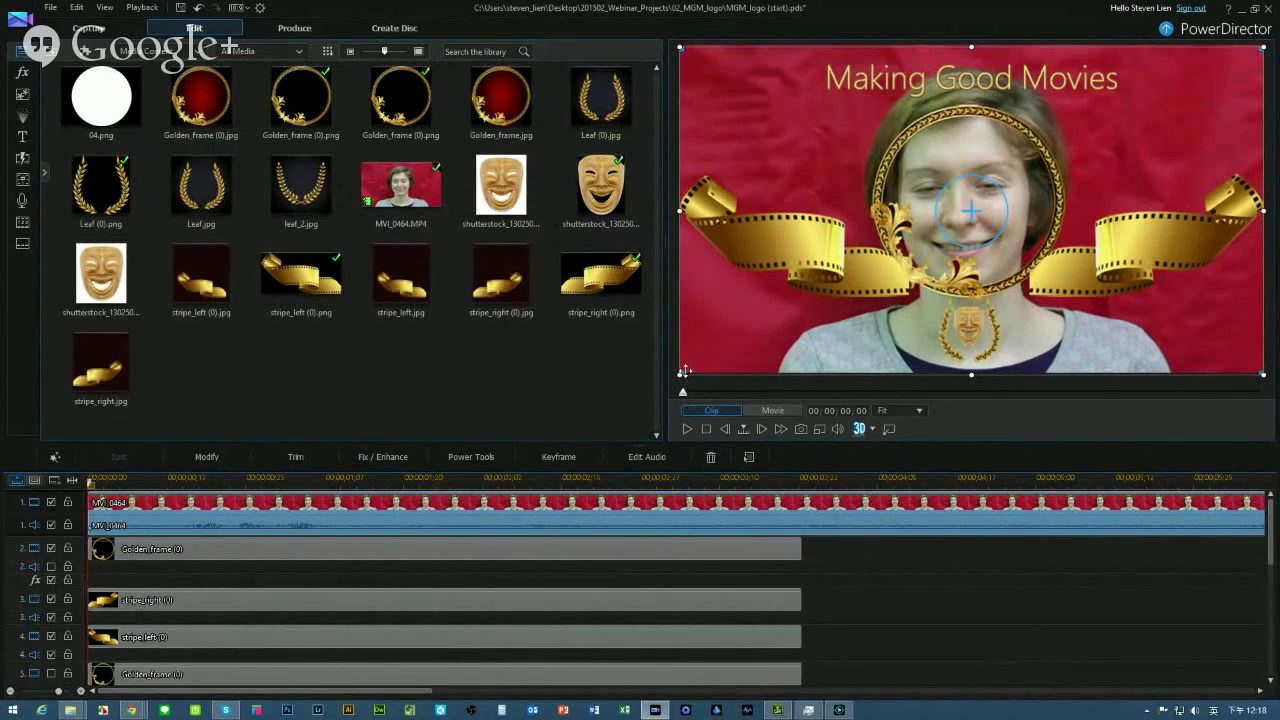
left_click_drag(687, 372, 707, 359)
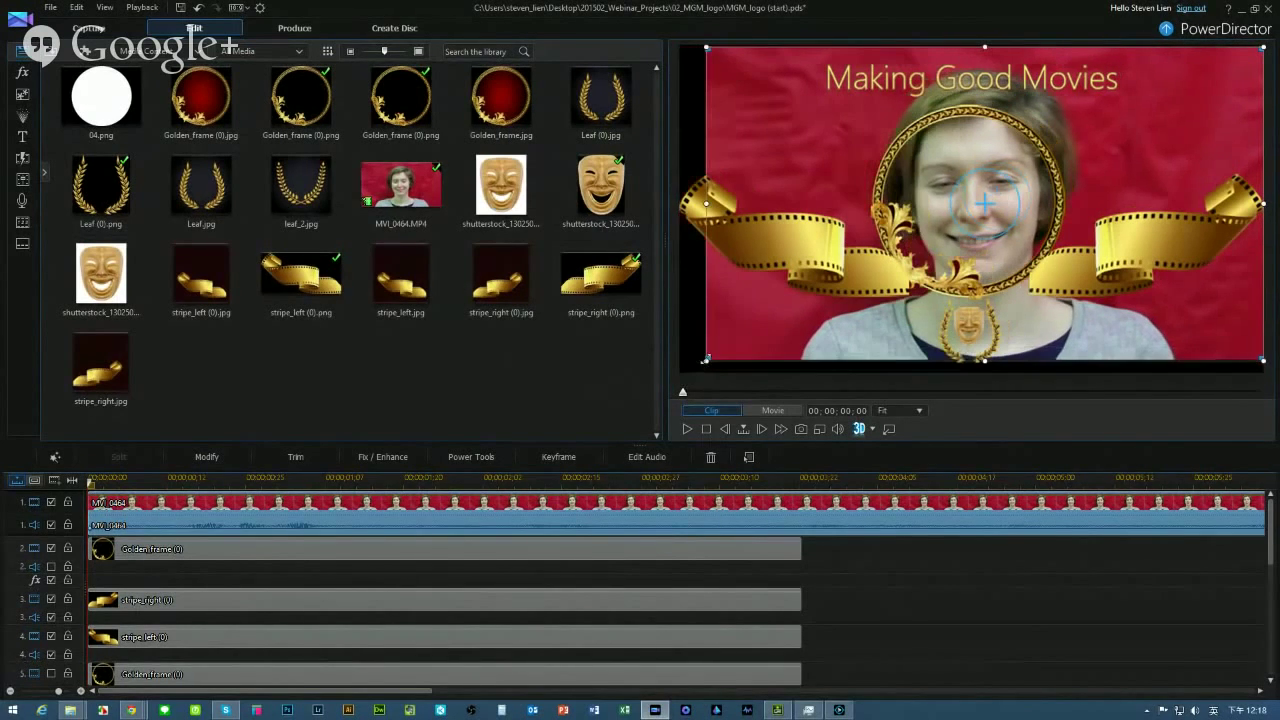
left_click_drag(915, 235, 976, 182)
left_click_drag(1115, 130, 978, 207)
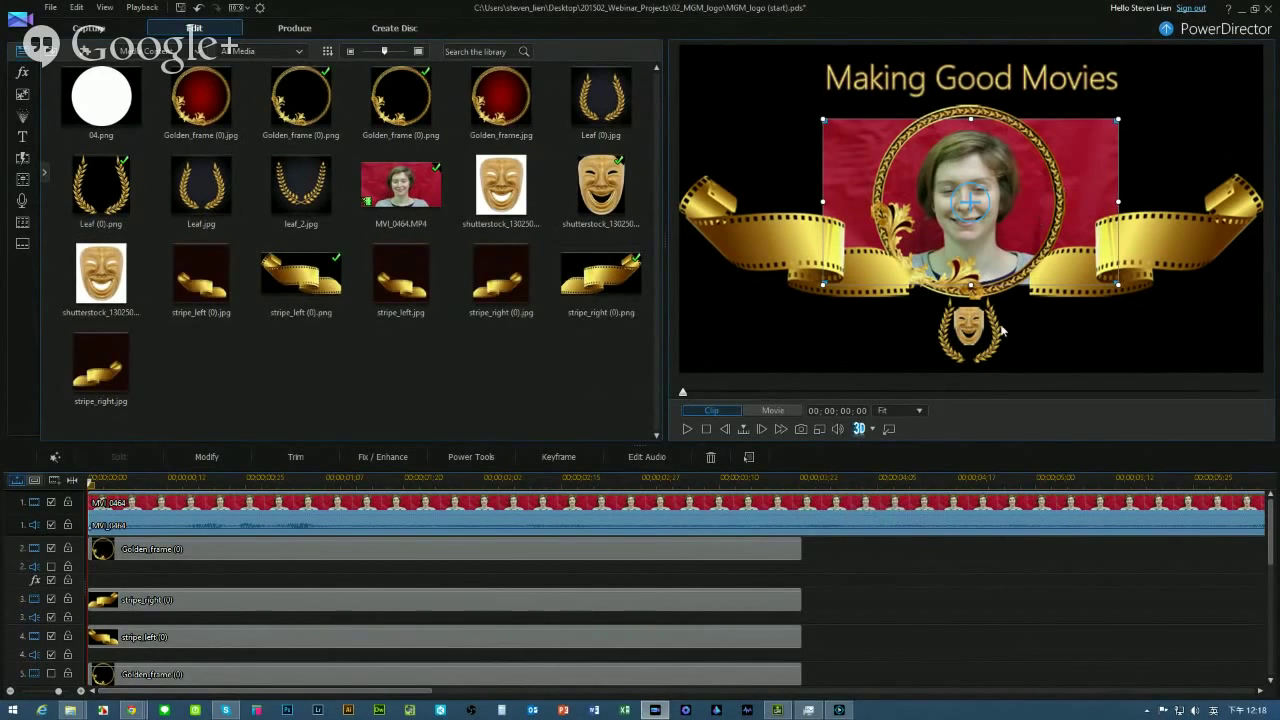
Split the MVI_0464 clip at 00;00;03;24 and delete the part after the split
left_click(810, 512)
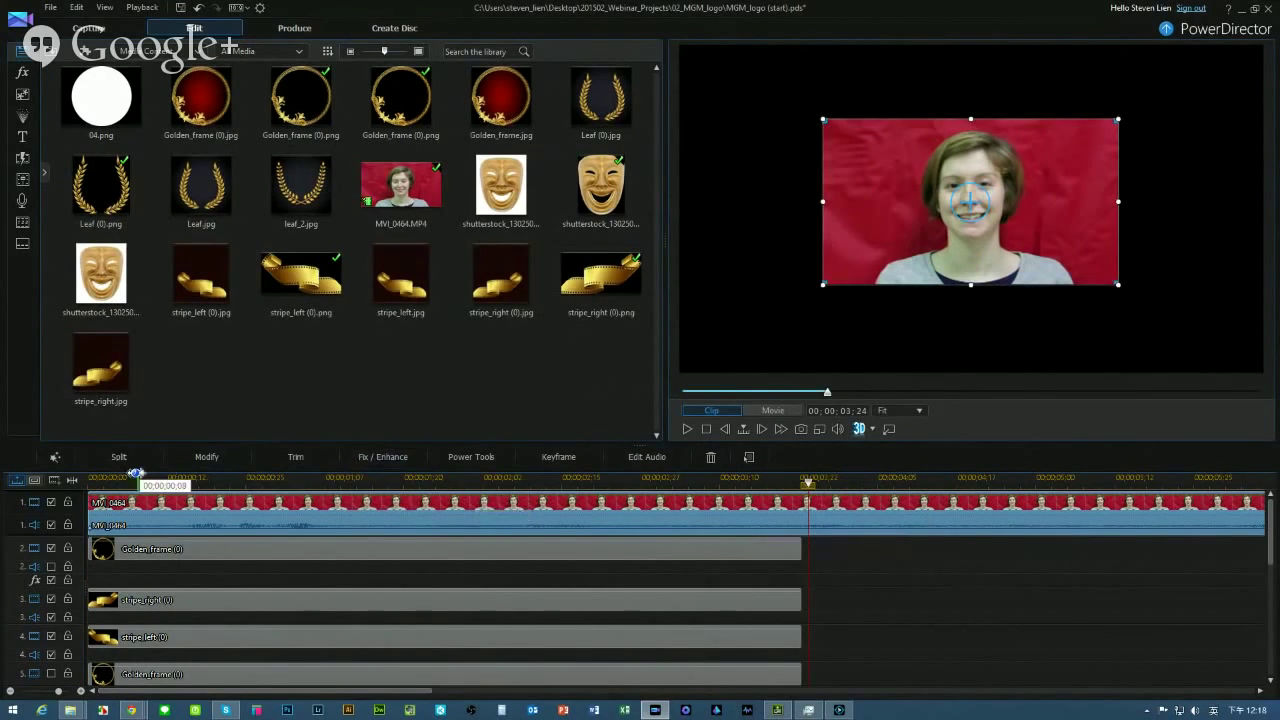
left_click(120, 457)
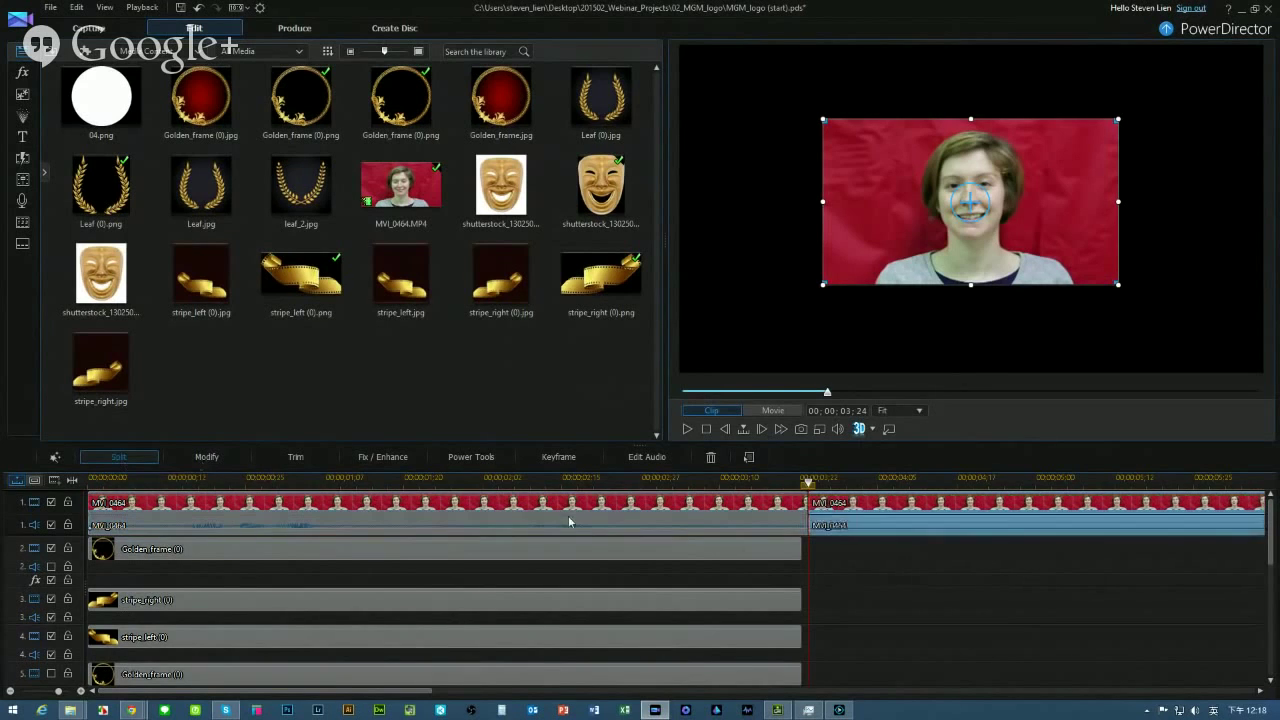
left_click(880, 509)
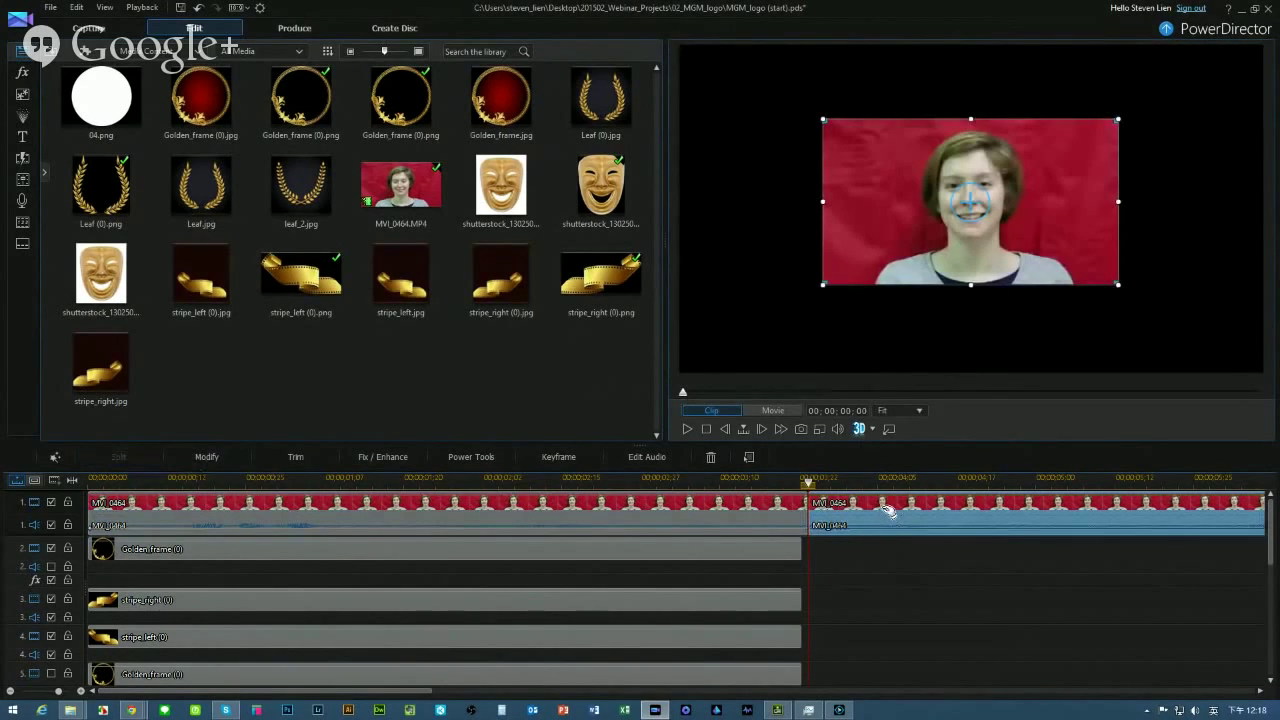
key("Delete")
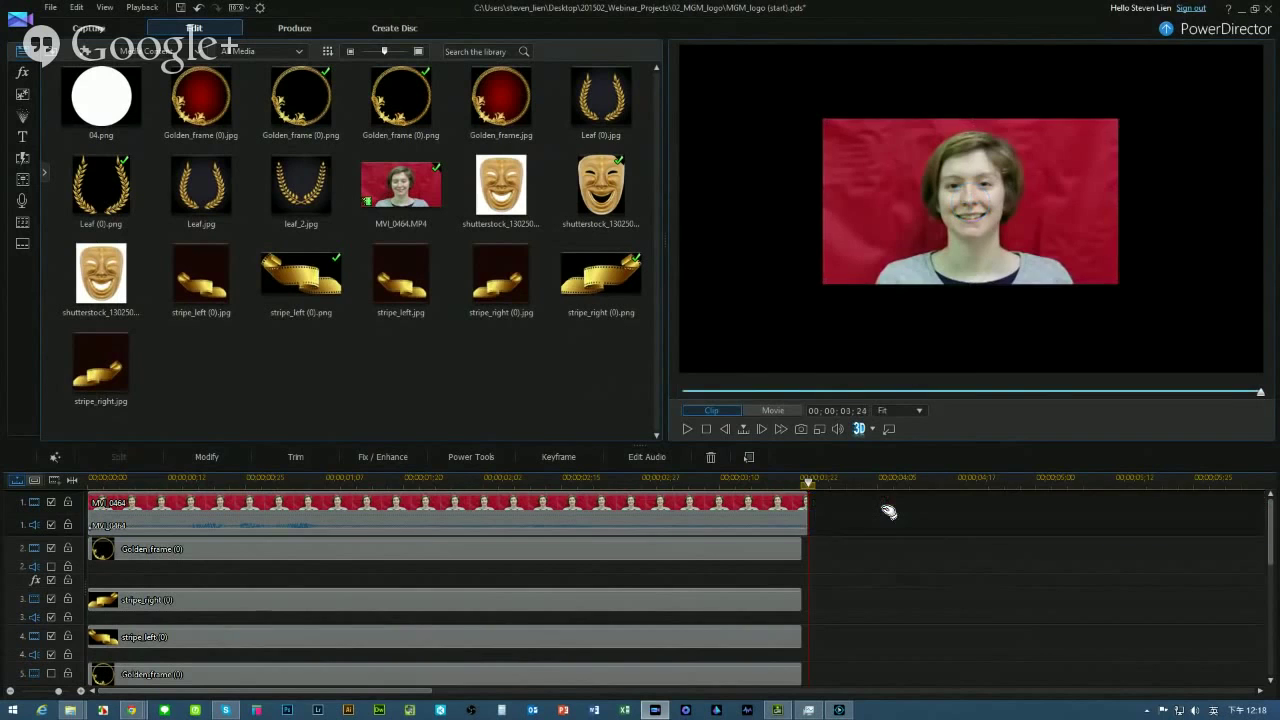
Trim the end of the MVI_0464 clip to 00;00;03;23, in line with the golden frame clip below it
left_click(801, 512)
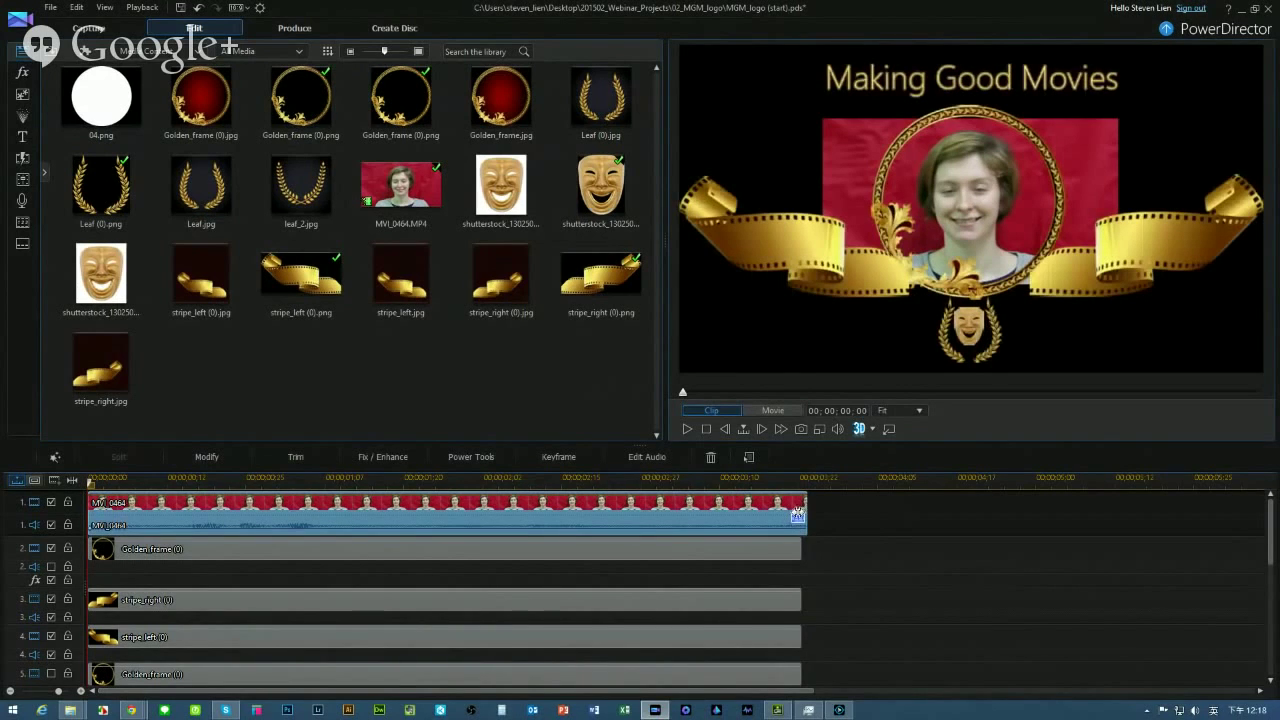
left_click_drag(797, 512, 848, 528)
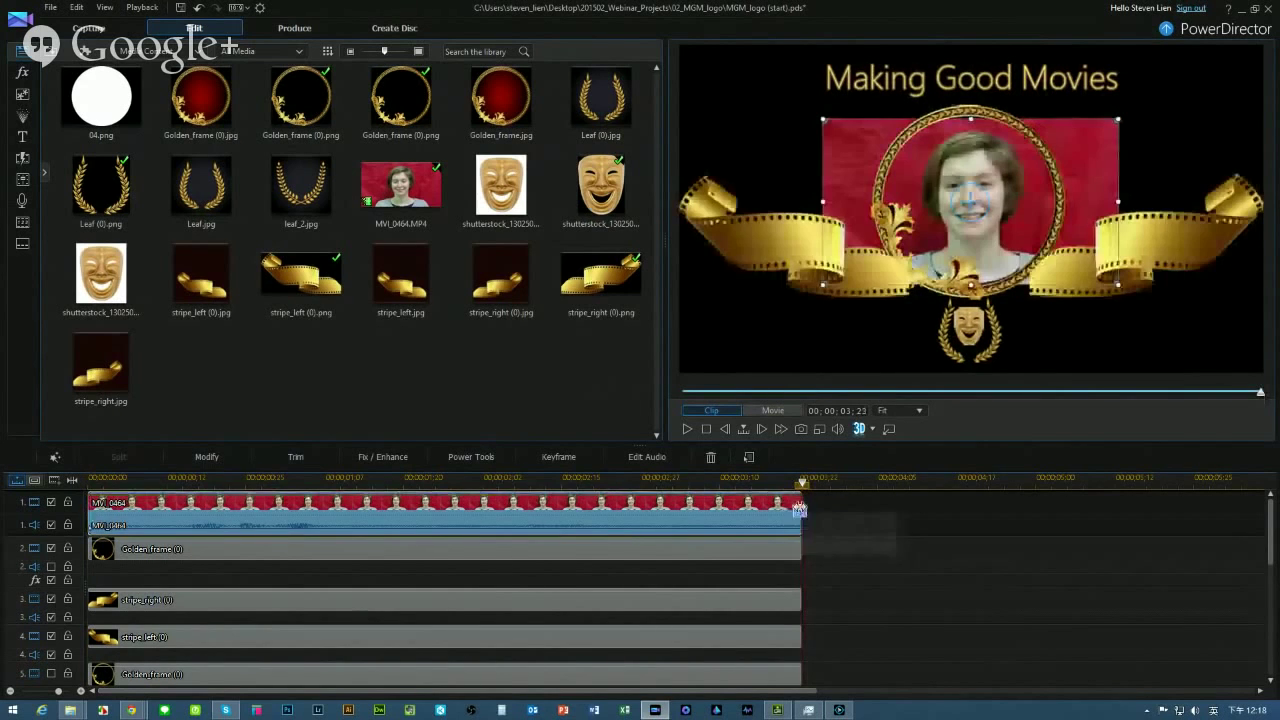
right_click(620, 506)
left_click(891, 540)
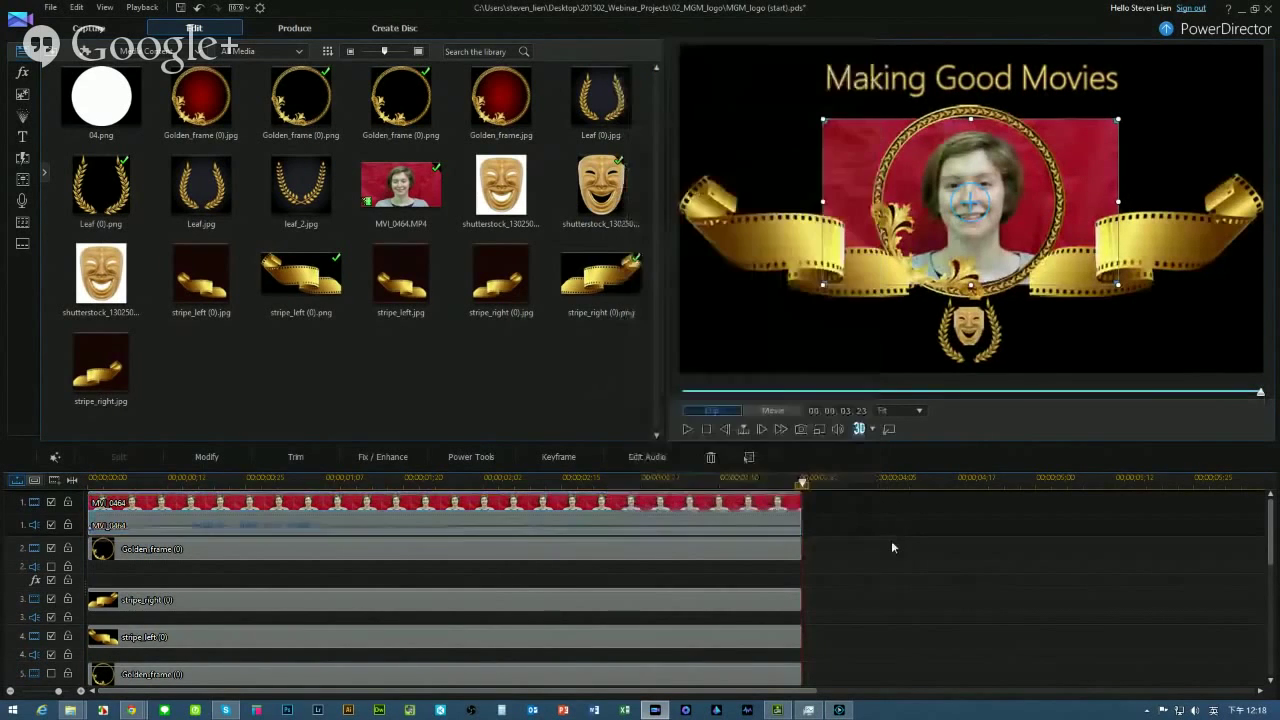
Try to key out the red background of the MVI_0464 clip with Chroma Key in PiP Designer, preview it, and discard the change
left_click(451, 512)
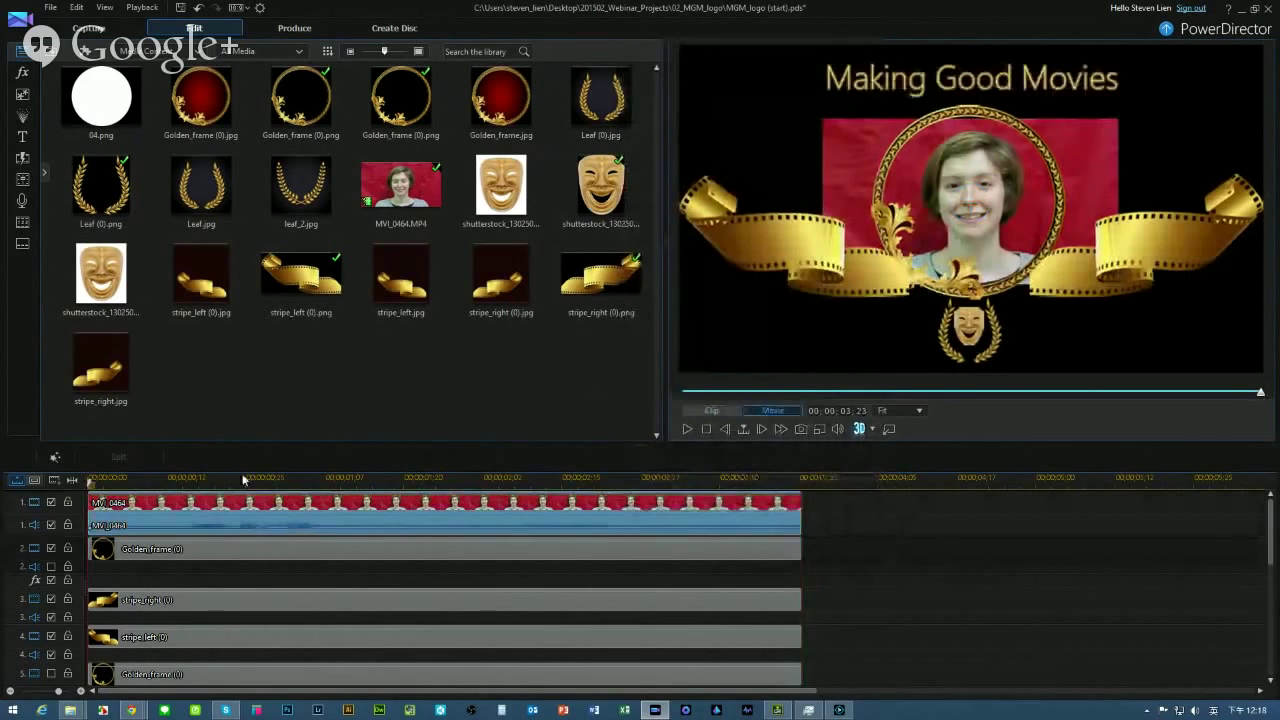
left_click(224, 457)
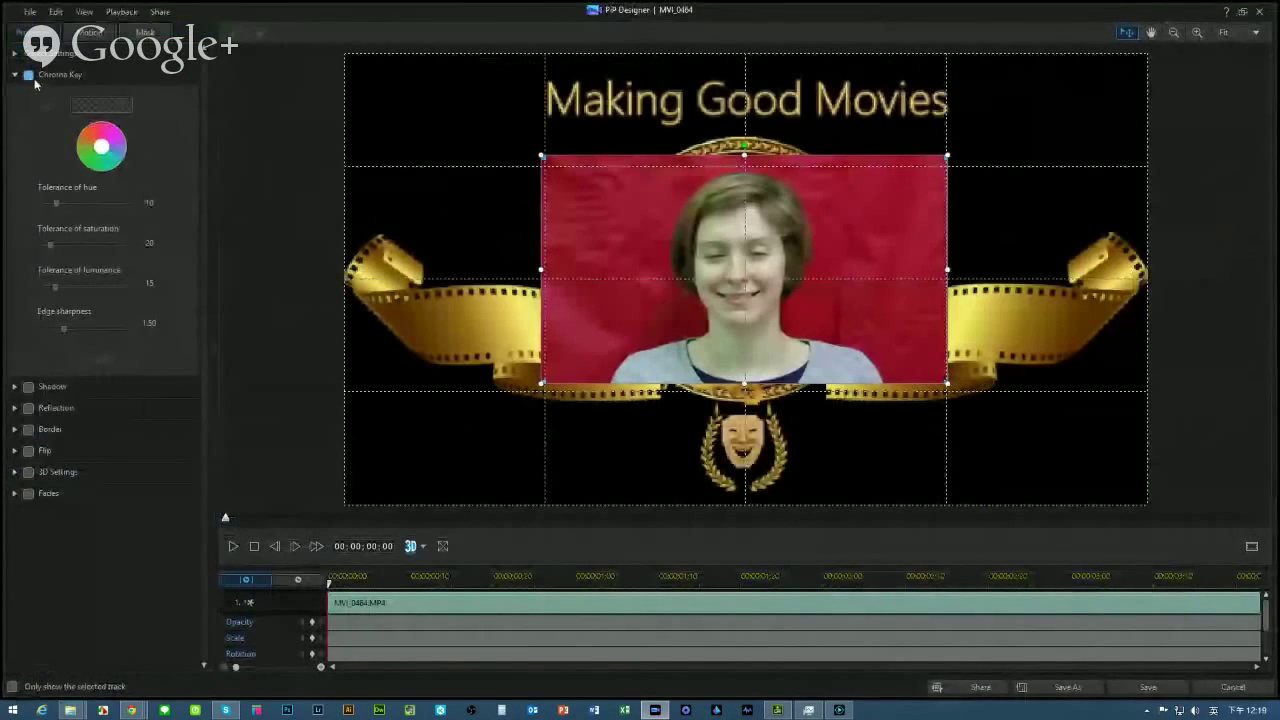
left_click(28, 76)
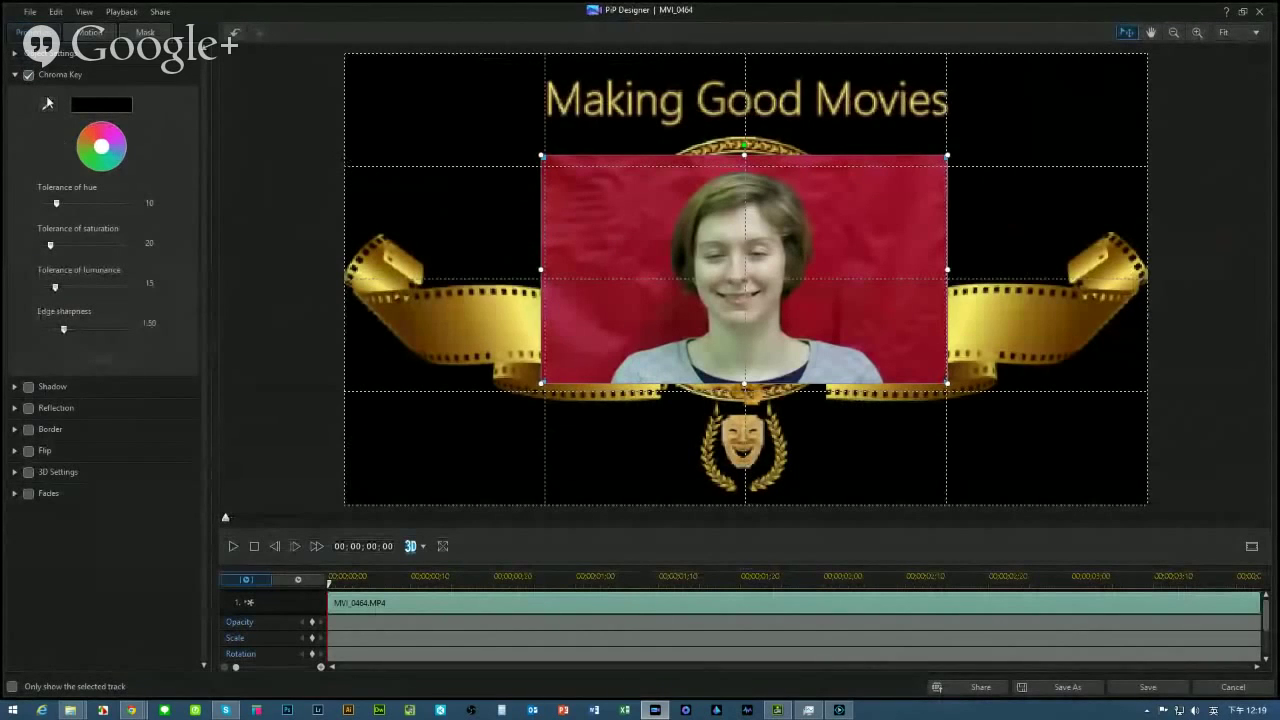
left_click(595, 226)
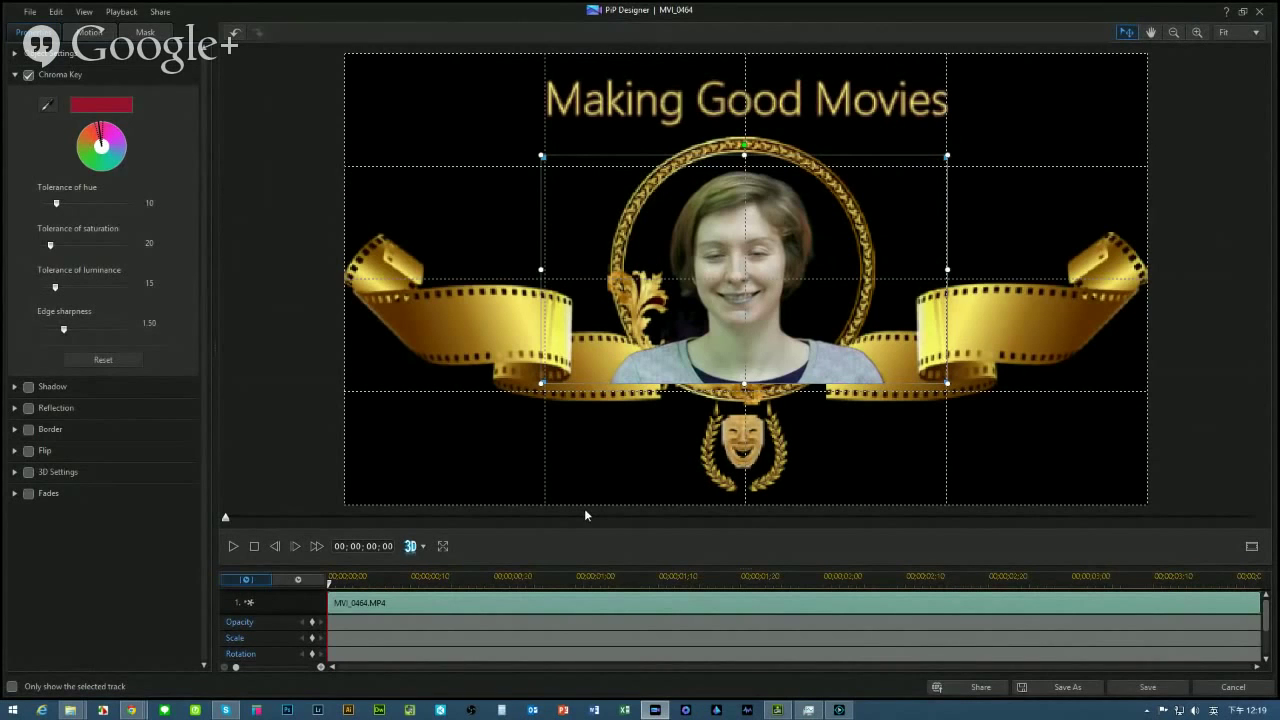
left_click(233, 548)
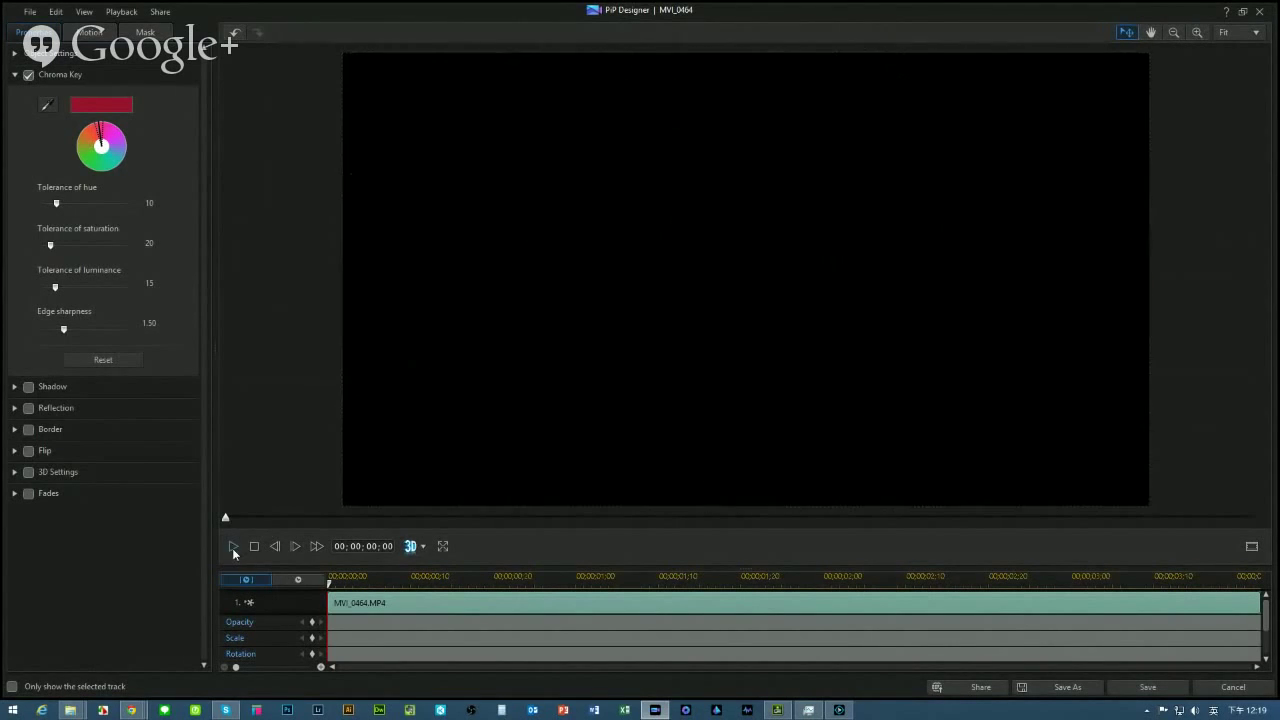
left_click(233, 547)
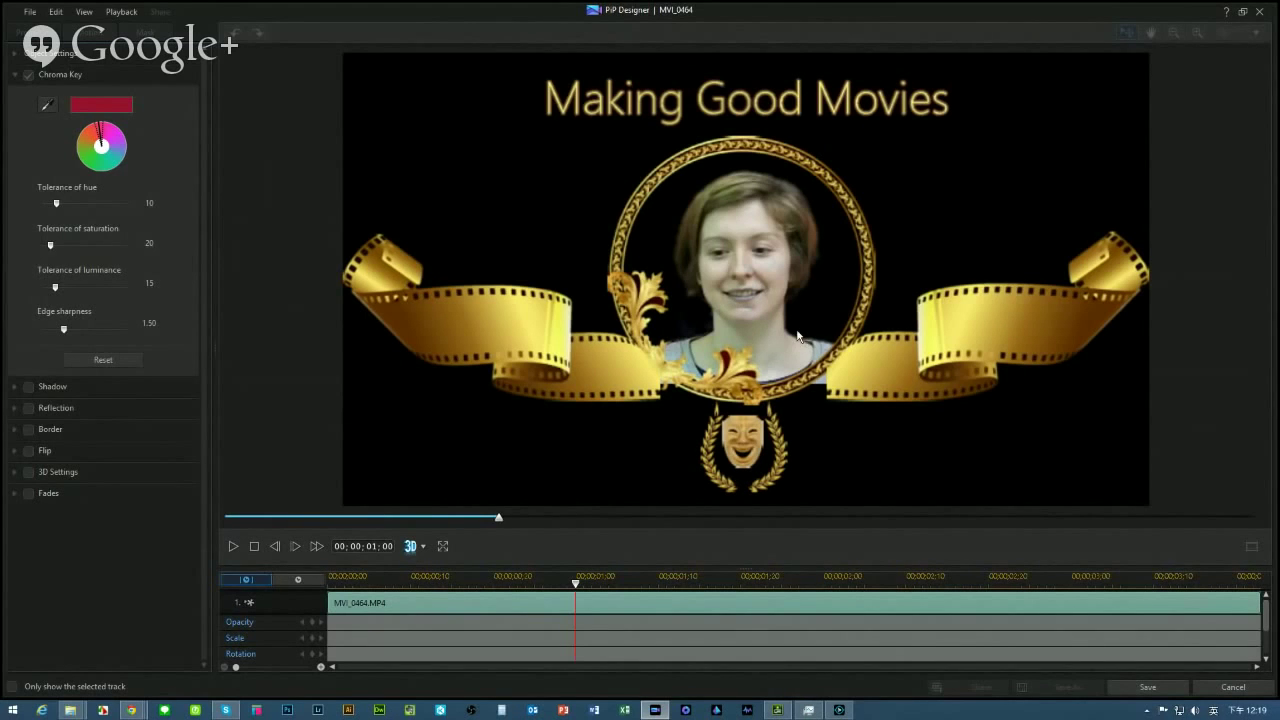
left_click(1232, 690)
left_click(693, 409)
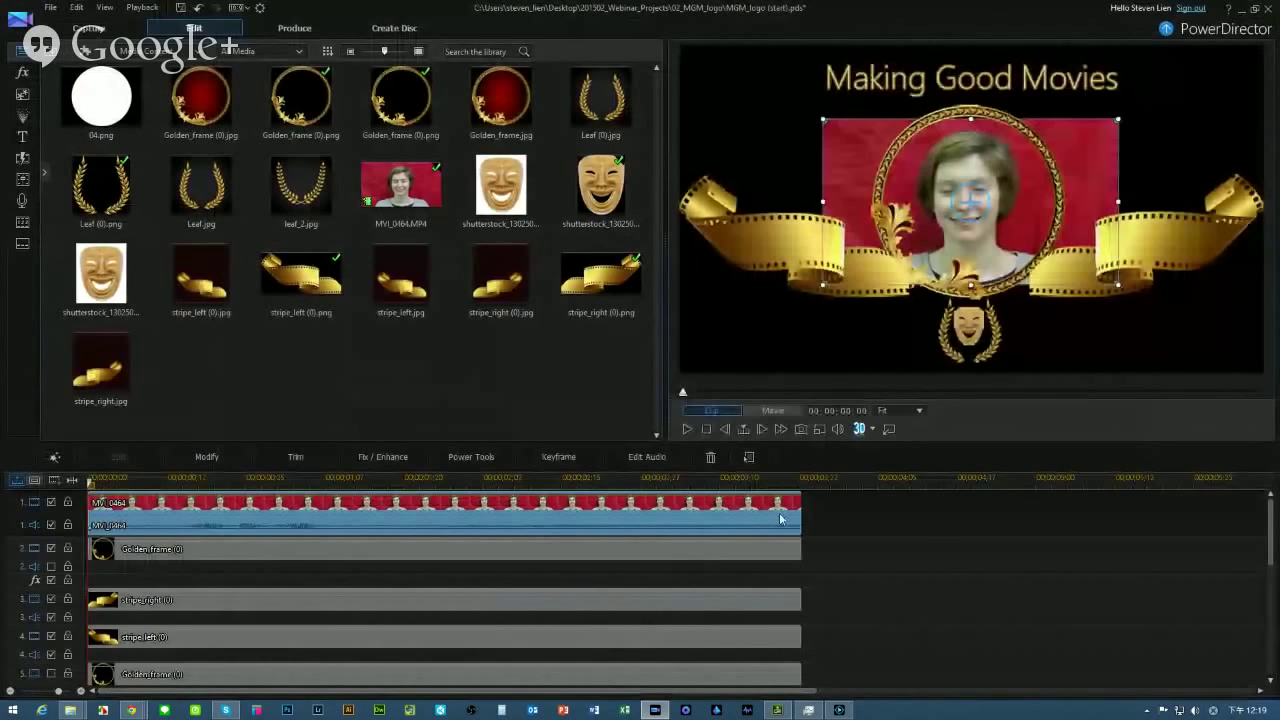
Open the MVI_0464 clip in ColorDirector and prepare a regional selection mask with a brush size of 36
left_click(380, 457)
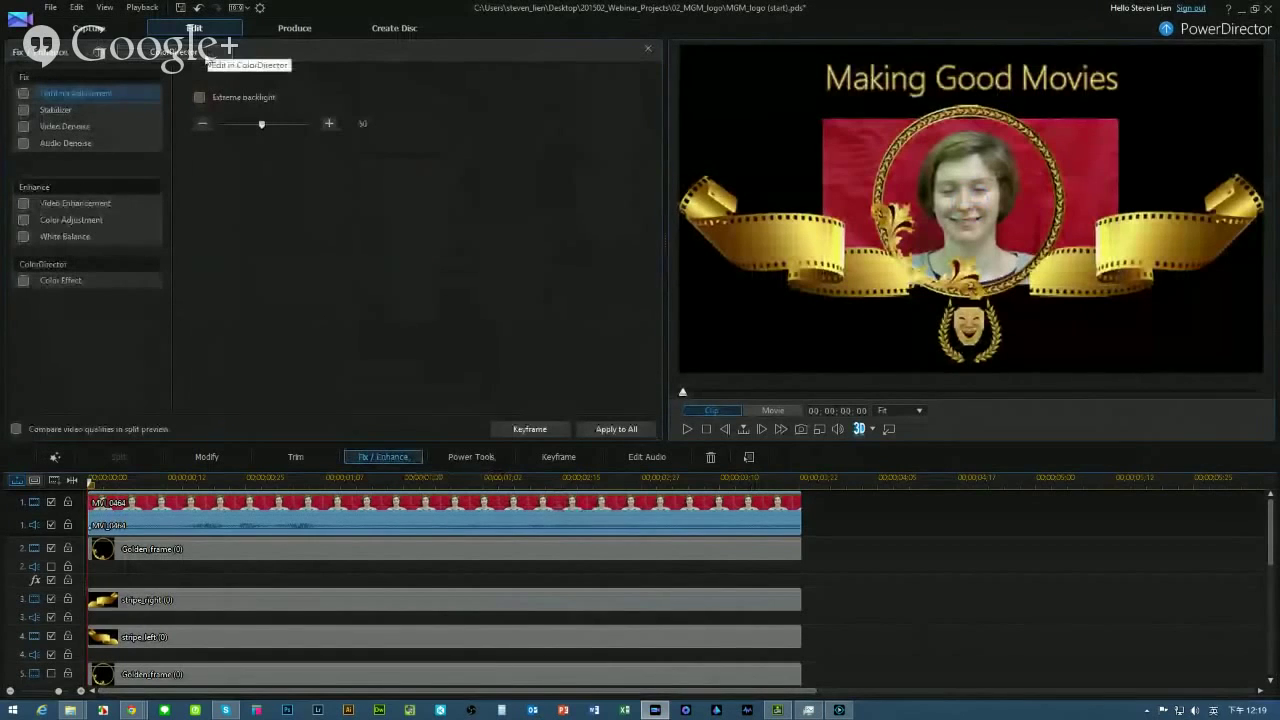
key("alt+F4")
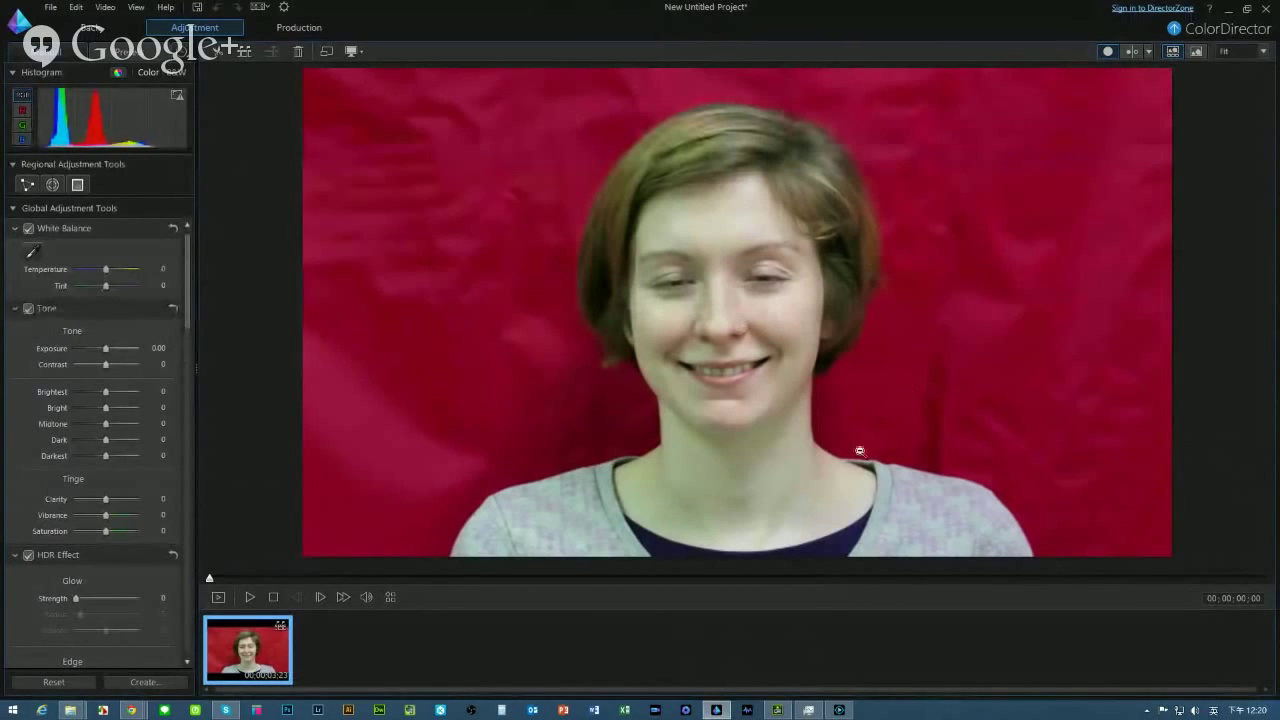
left_click(54, 186)
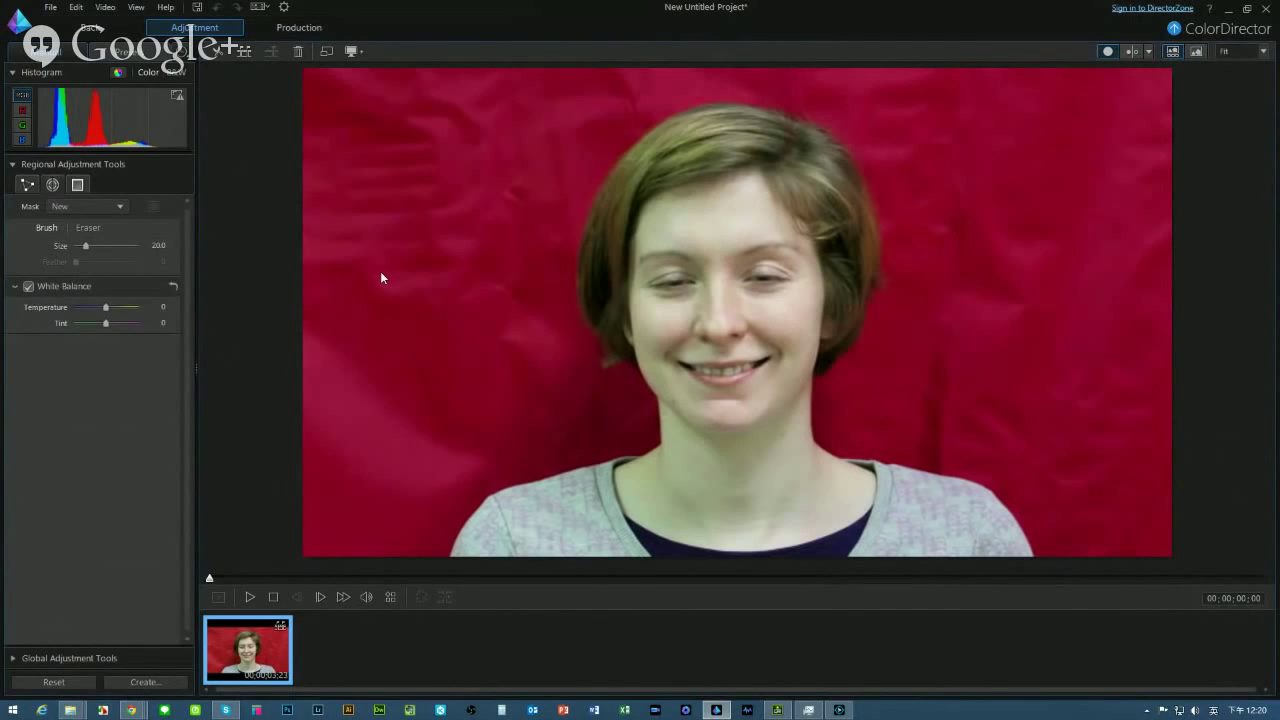
scroll(417, 268, "up", 4)
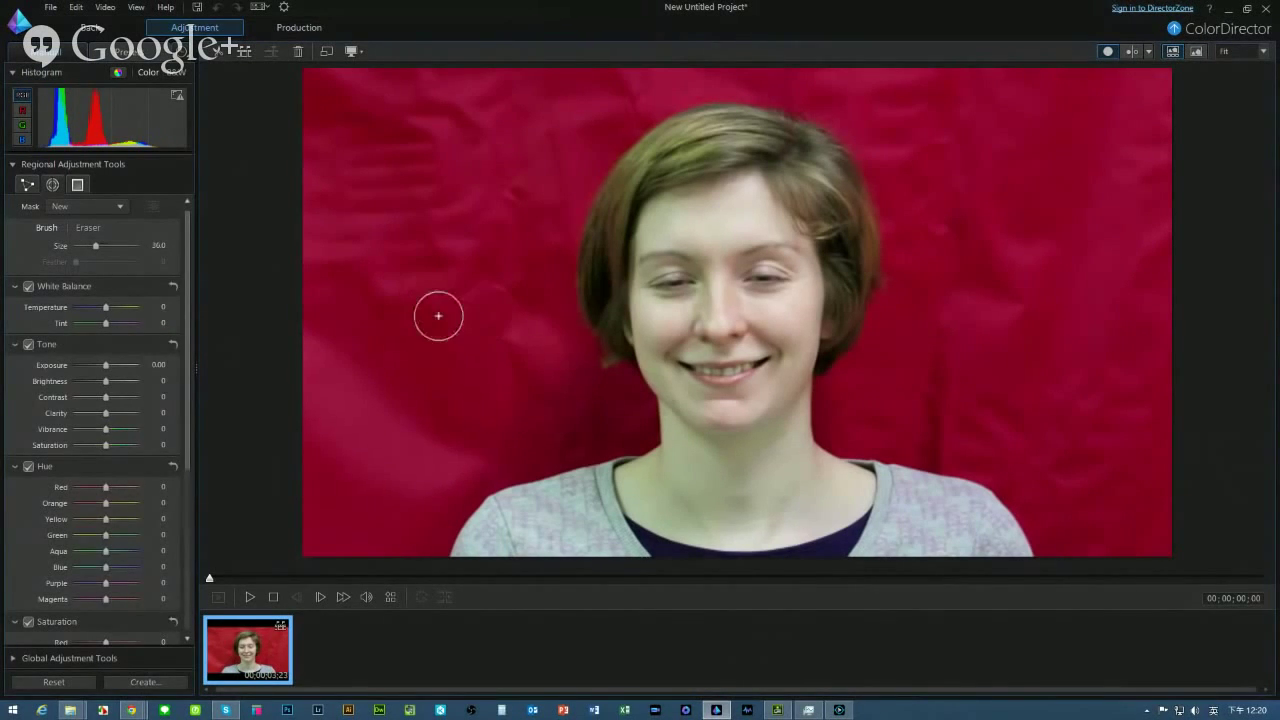
Paint a mask over the entire red background around the person and track the mask through the clip
mouse_move(379, 496)
left_mouse_down()
mouse_move(430, 396)
mouse_move(435, 184)
mouse_move(404, 116)
mouse_move(328, 98)
mouse_move(321, 261)
mouse_move(312, 81)
mouse_move(500, 85)
mouse_move(458, 78)
mouse_move(413, 314)
mouse_move(314, 372)
mouse_move(332, 549)
mouse_move(493, 427)
mouse_move(594, 407)
mouse_move(574, 152)
mouse_move(603, 92)
mouse_move(566, 102)
left_mouse_up()
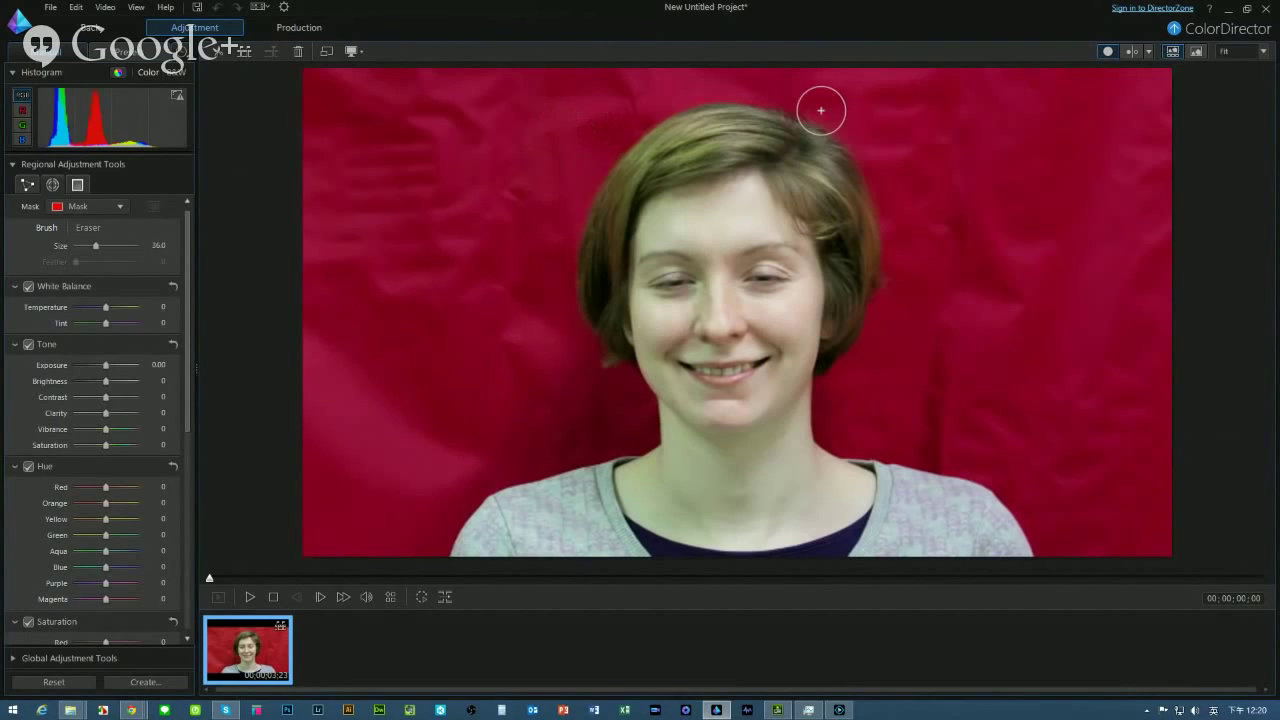
left_click_drag(640, 80, 615, 115)
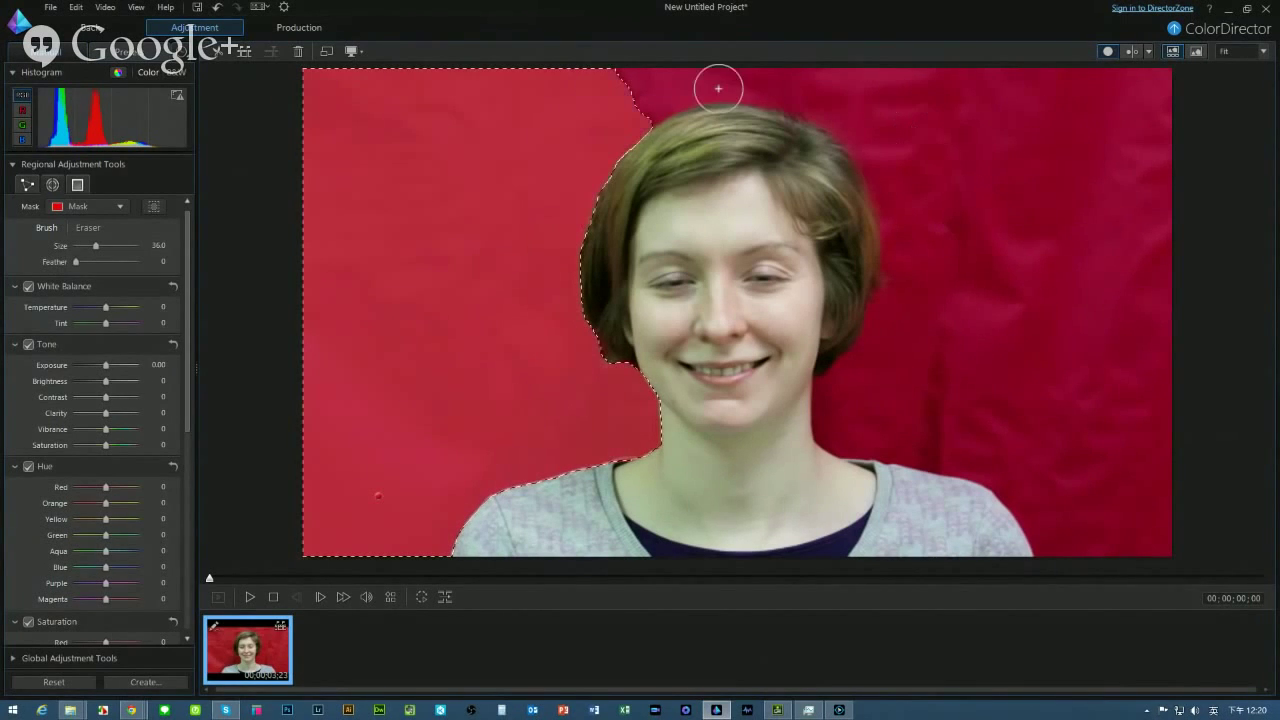
mouse_move(862, 95)
left_mouse_down()
mouse_move(1139, 160)
mouse_move(946, 186)
left_mouse_up()
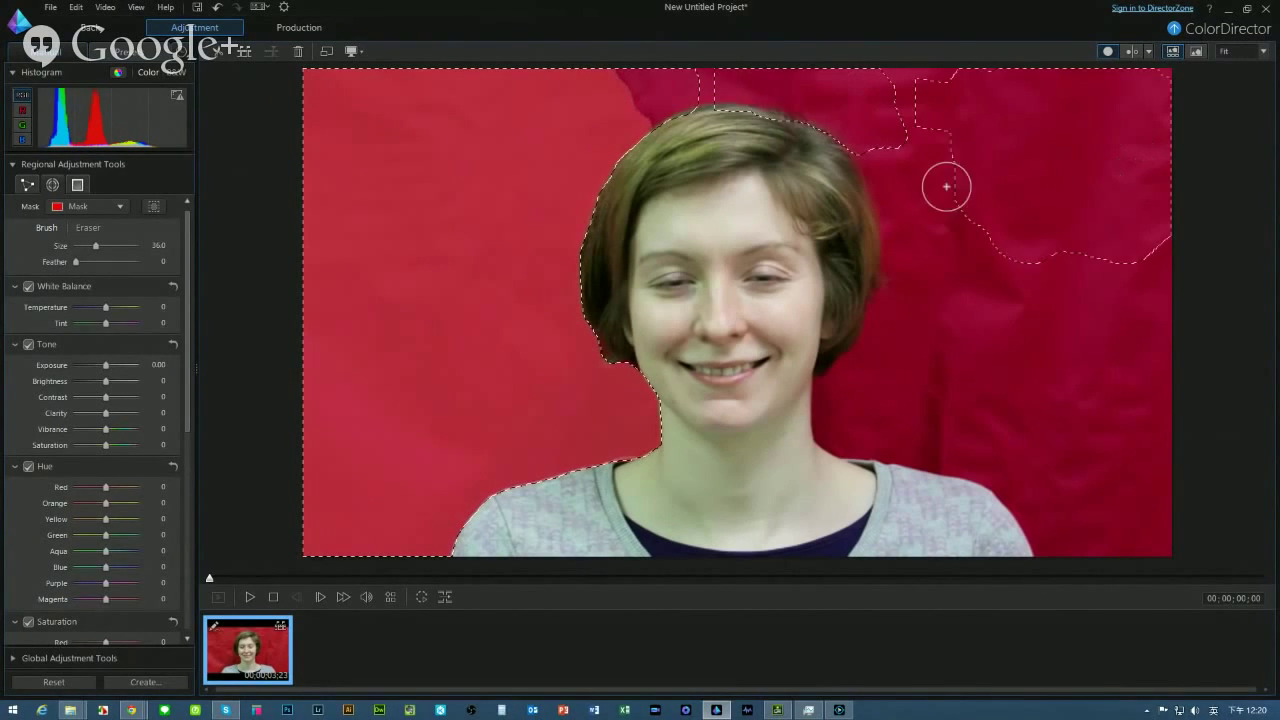
mouse_move(910, 143)
left_mouse_down()
mouse_move(857, 412)
mouse_move(1122, 464)
mouse_move(1135, 311)
mouse_move(1163, 445)
mouse_move(1160, 534)
left_mouse_up()
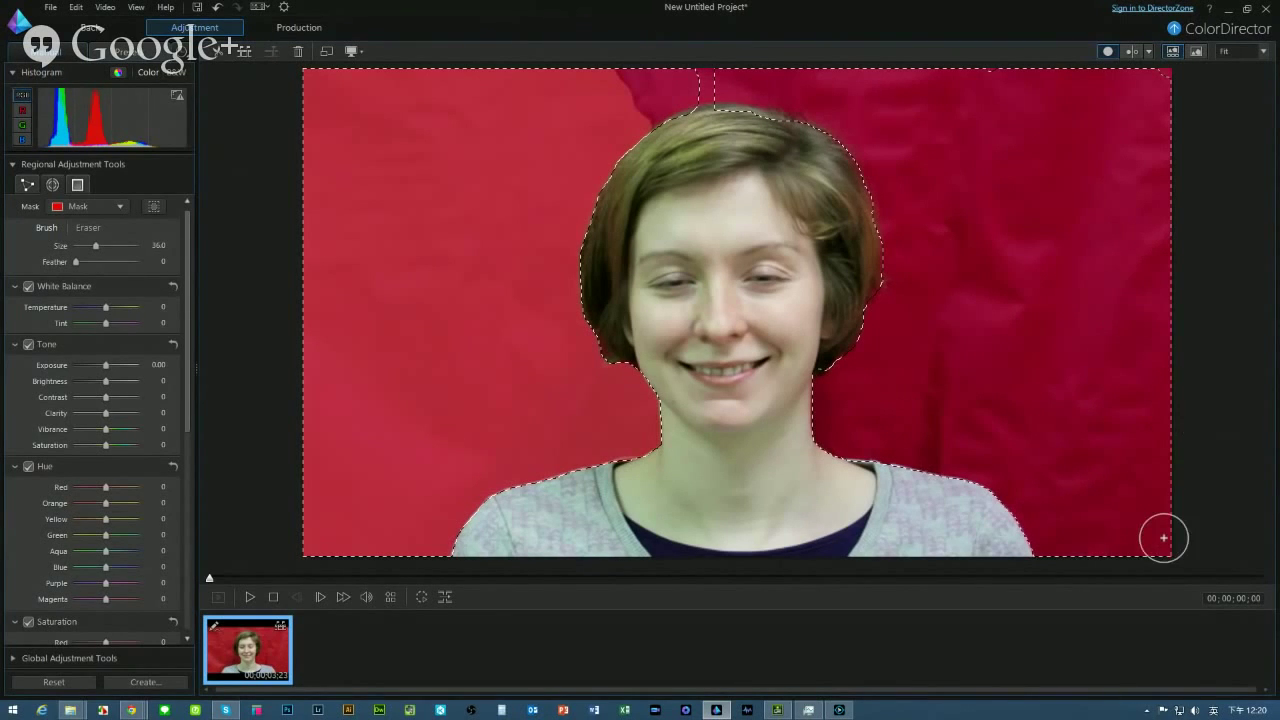
left_click_drag(701, 84, 703, 78)
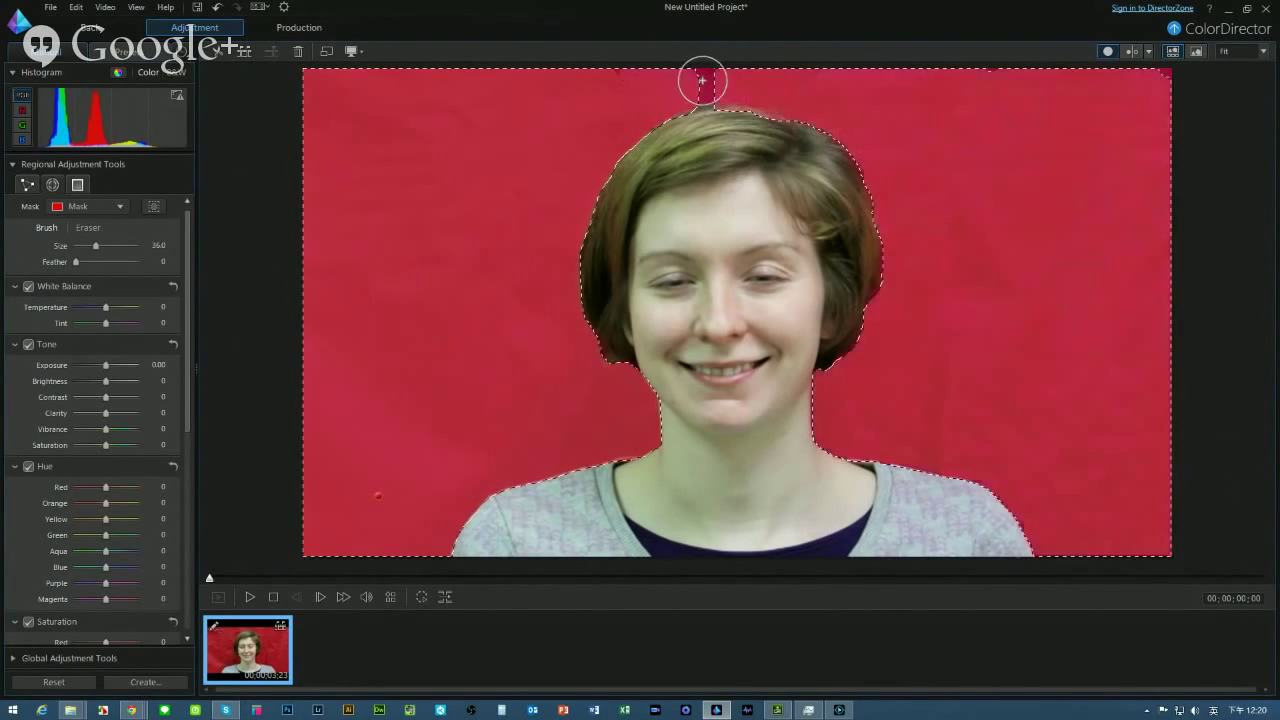
scroll(703, 80, "down", 2)
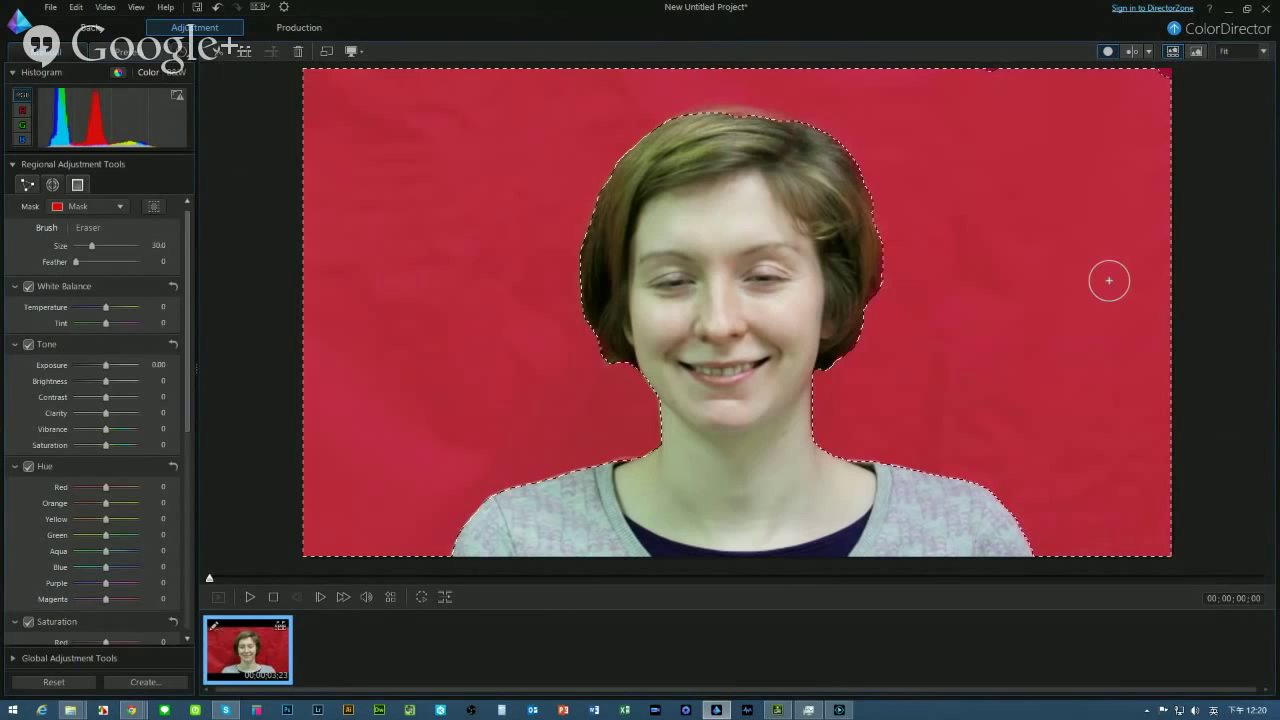
left_click(422, 598)
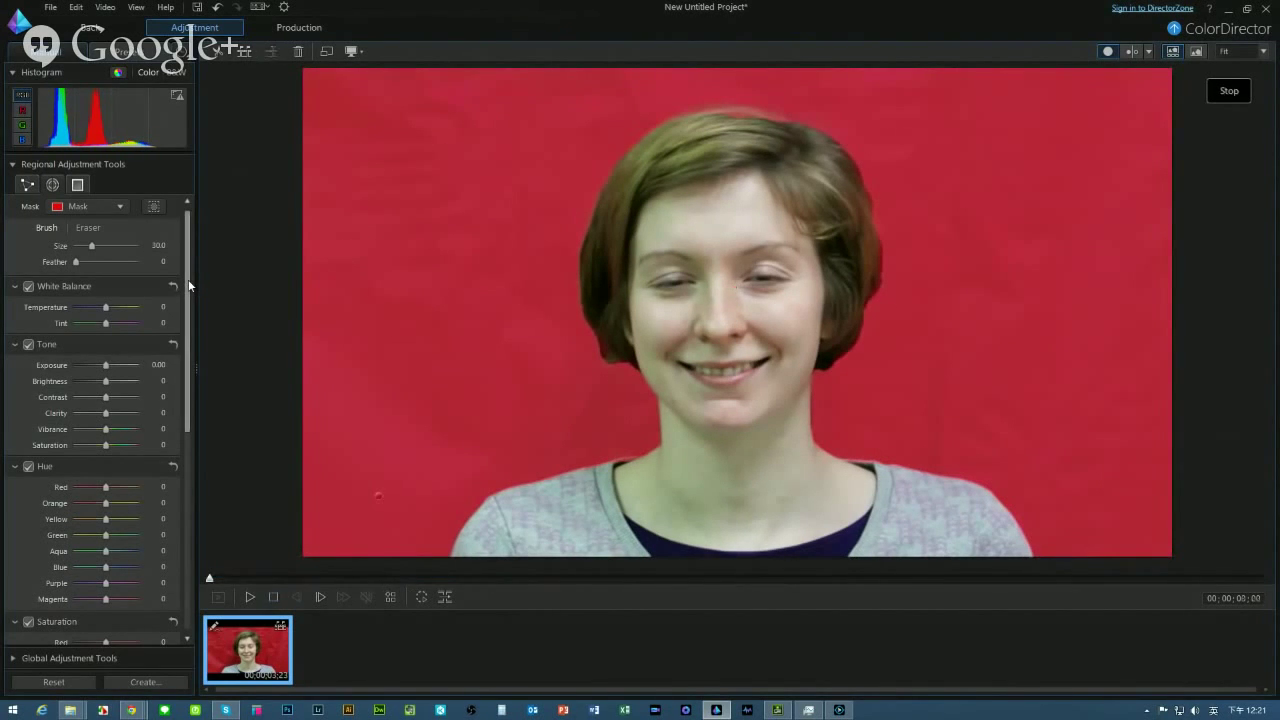
Replace the masked background's sampled red with the basic green color using Color Replacement
left_click_drag(189, 287, 190, 581)
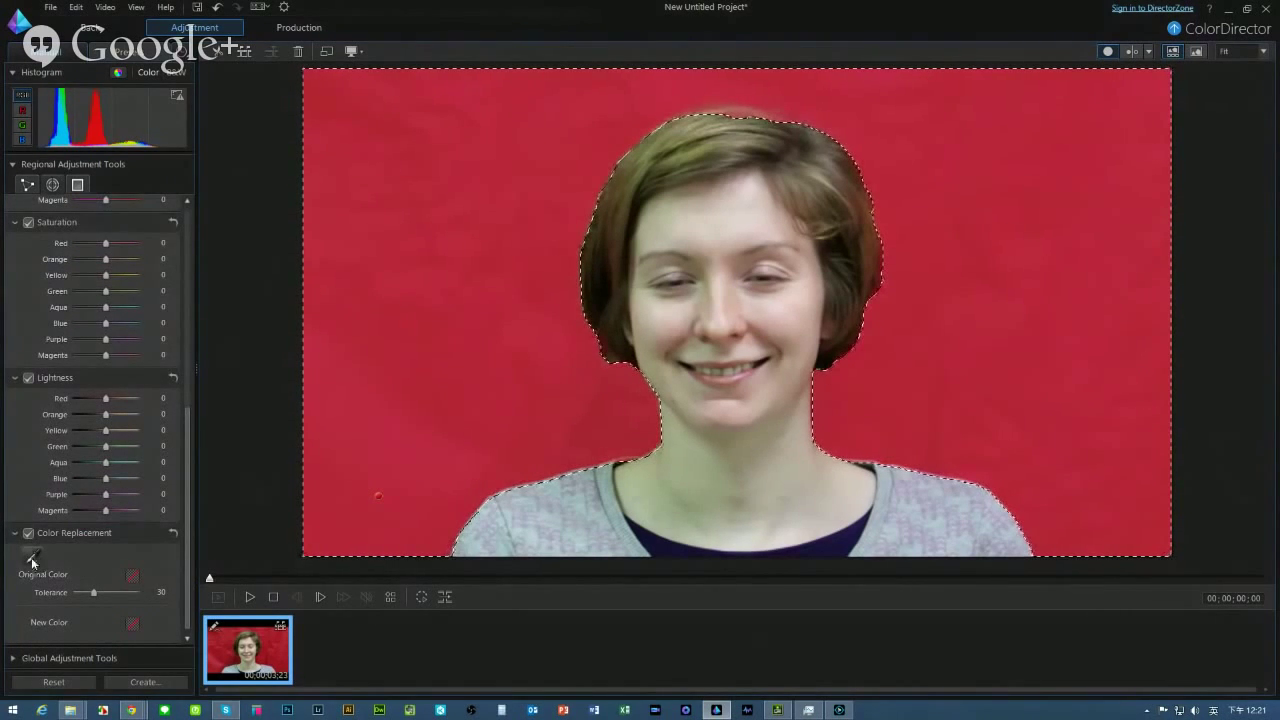
left_click(32, 560)
left_click(378, 495)
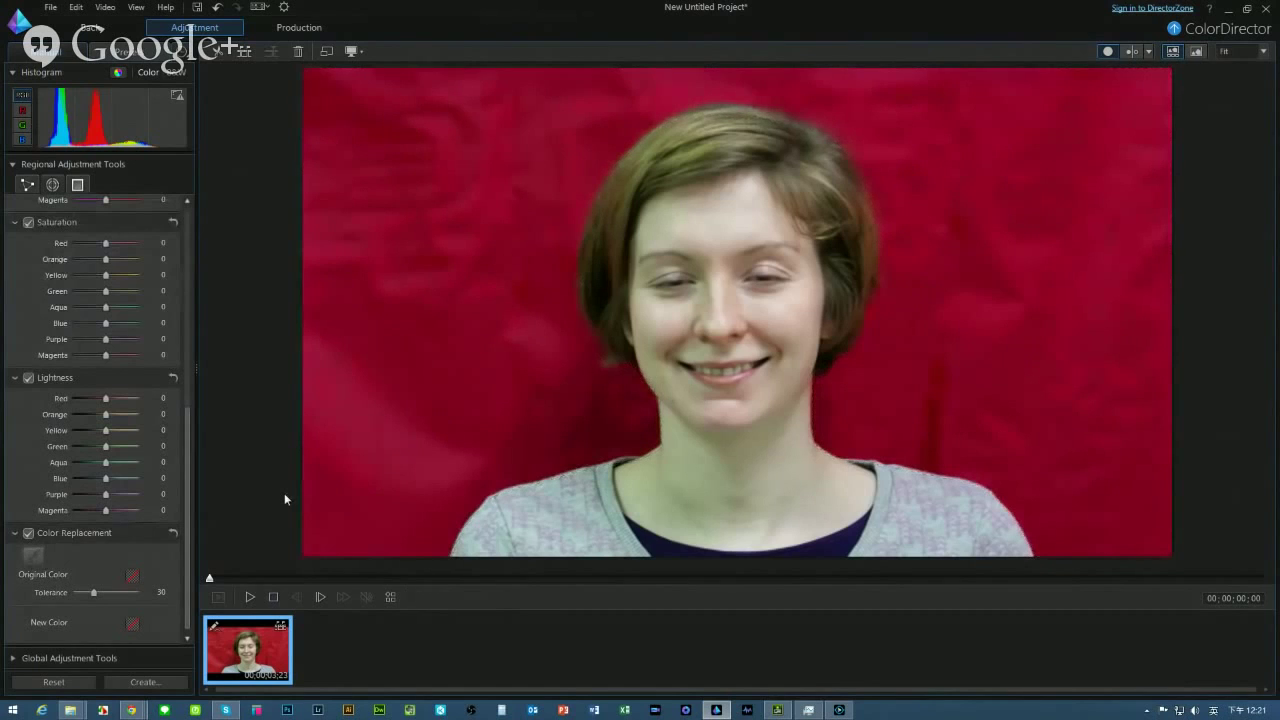
left_click(32, 553)
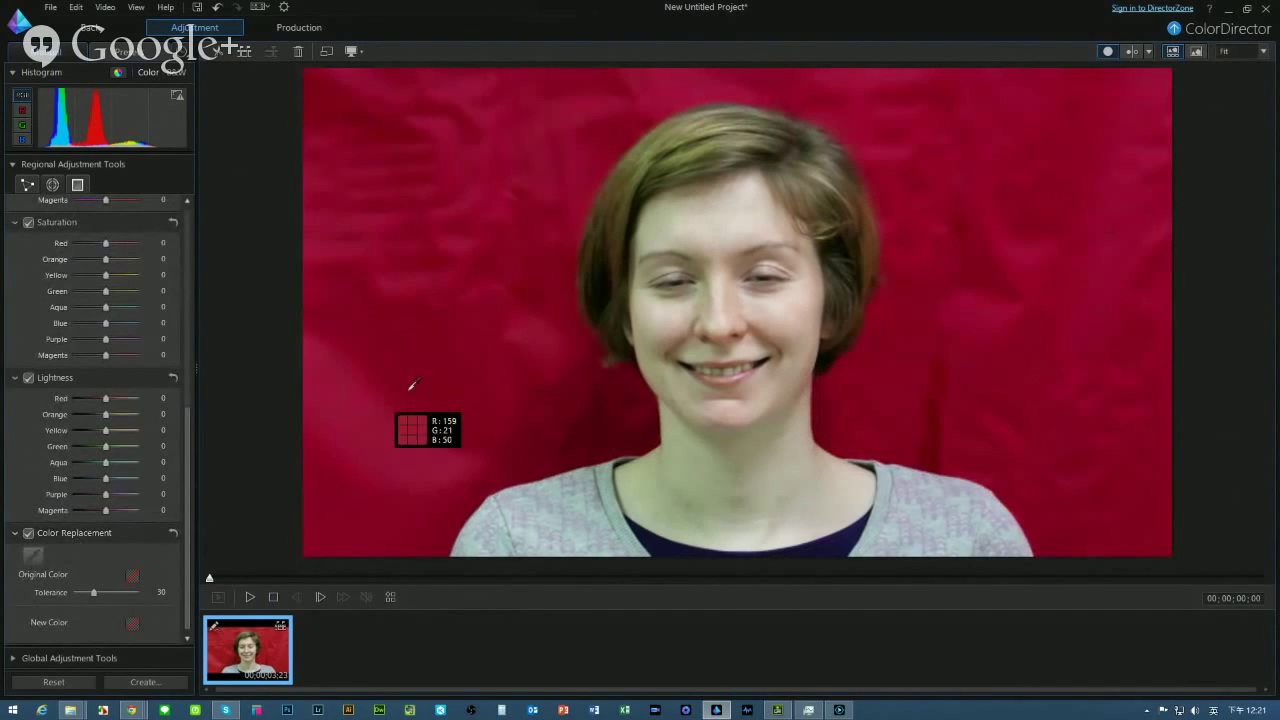
left_click(434, 343)
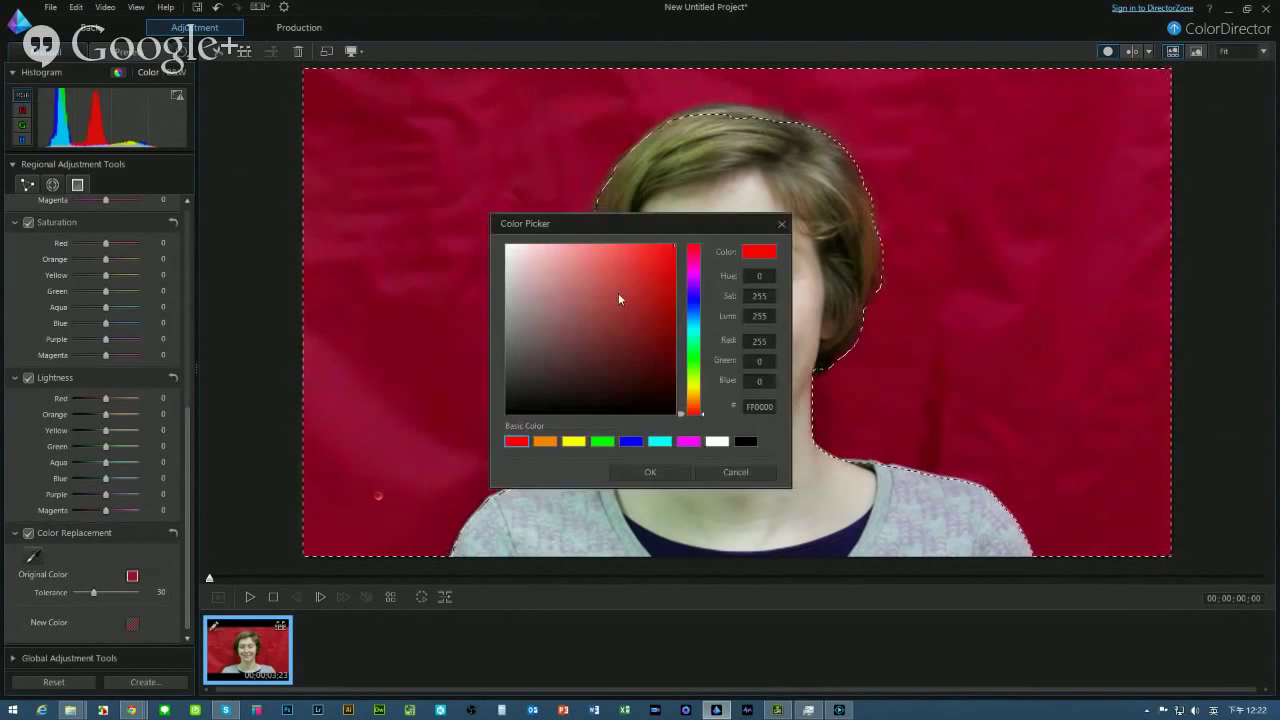
left_click(602, 441)
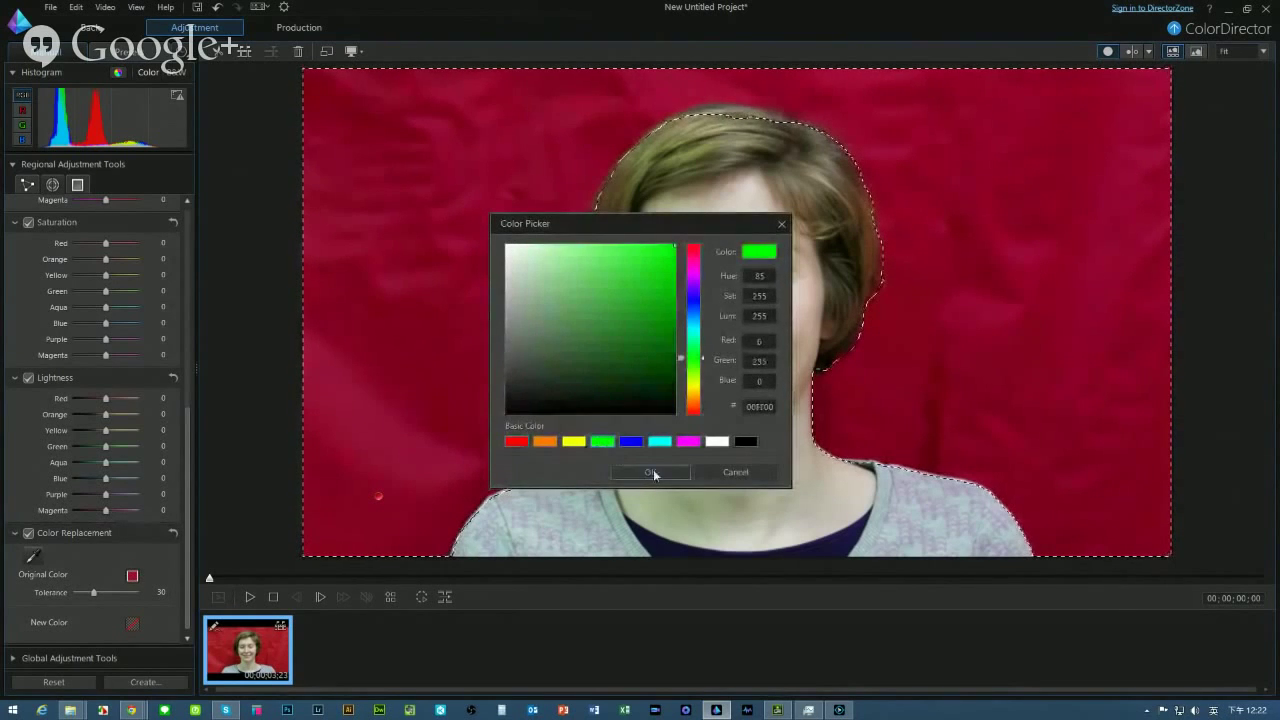
left_click(650, 471)
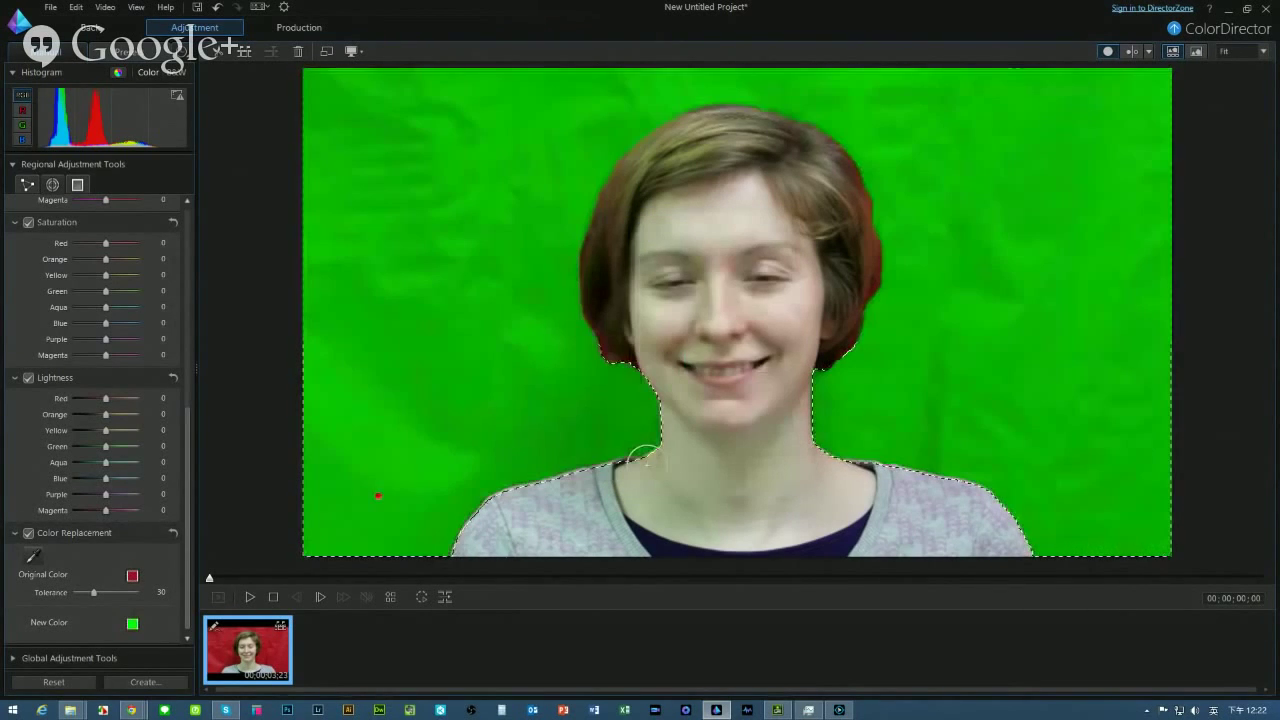
Play back the recolored clip and return to PowerDirector with the color effect applied
left_click(249, 598)
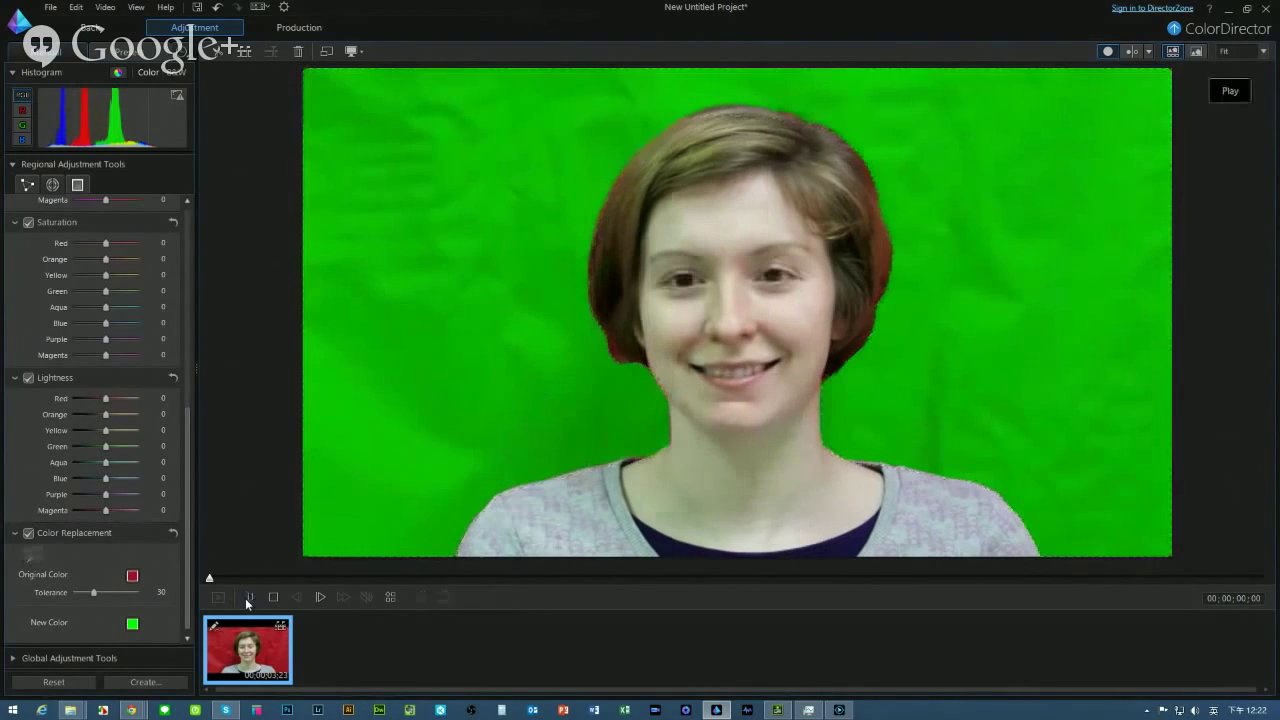
left_click(247, 598)
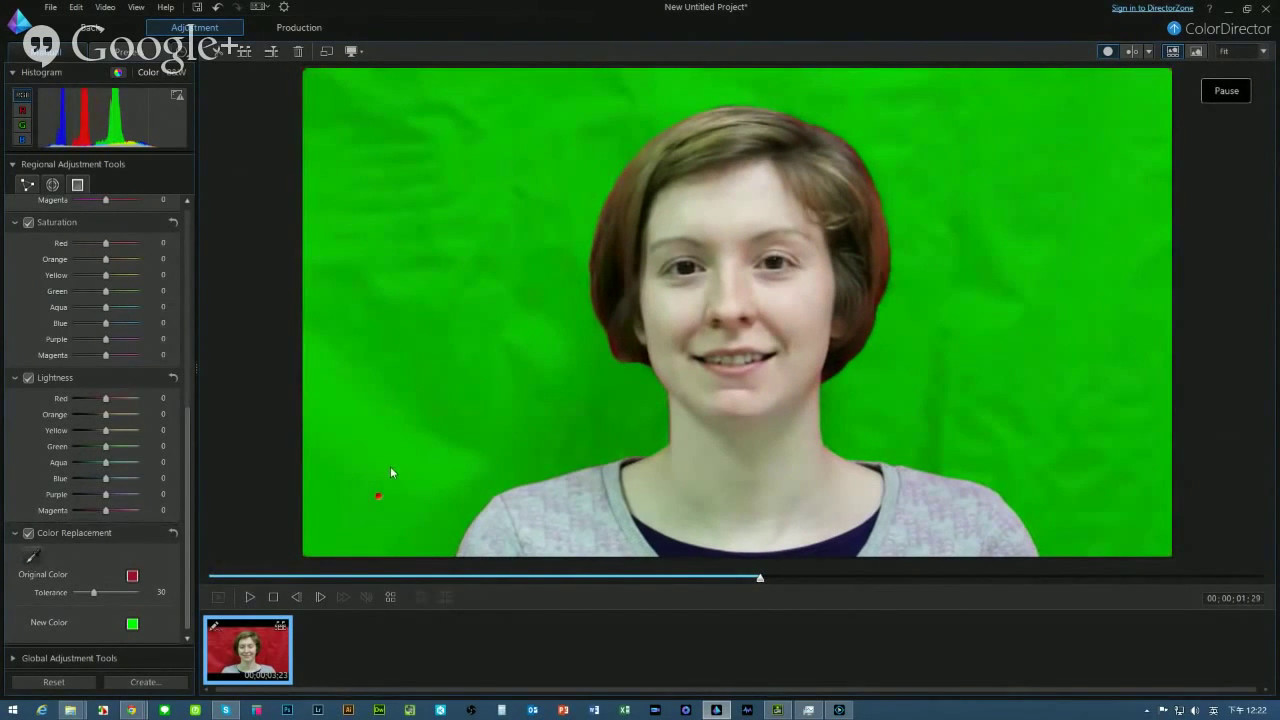
left_click(89, 30)
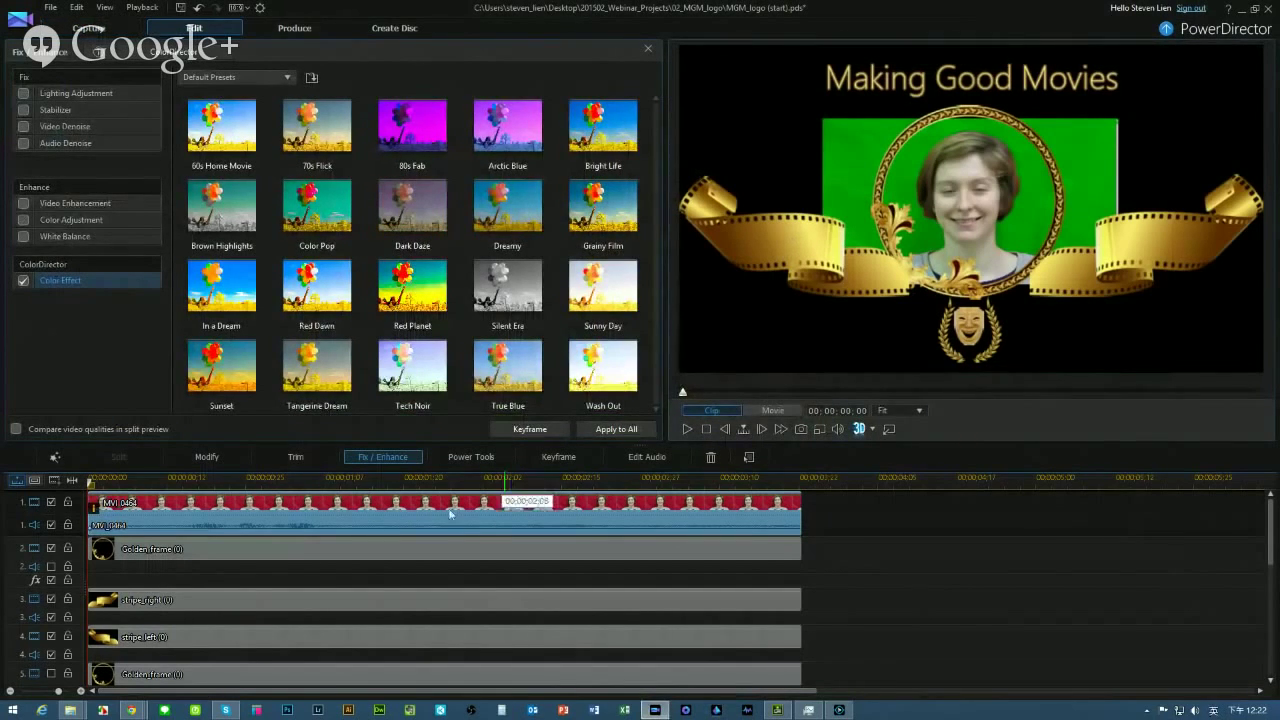
Key out the MVI_0464 clip's green background with Chroma Key at a hue tolerance of 60, save it, and play back the result
left_click(201, 456)
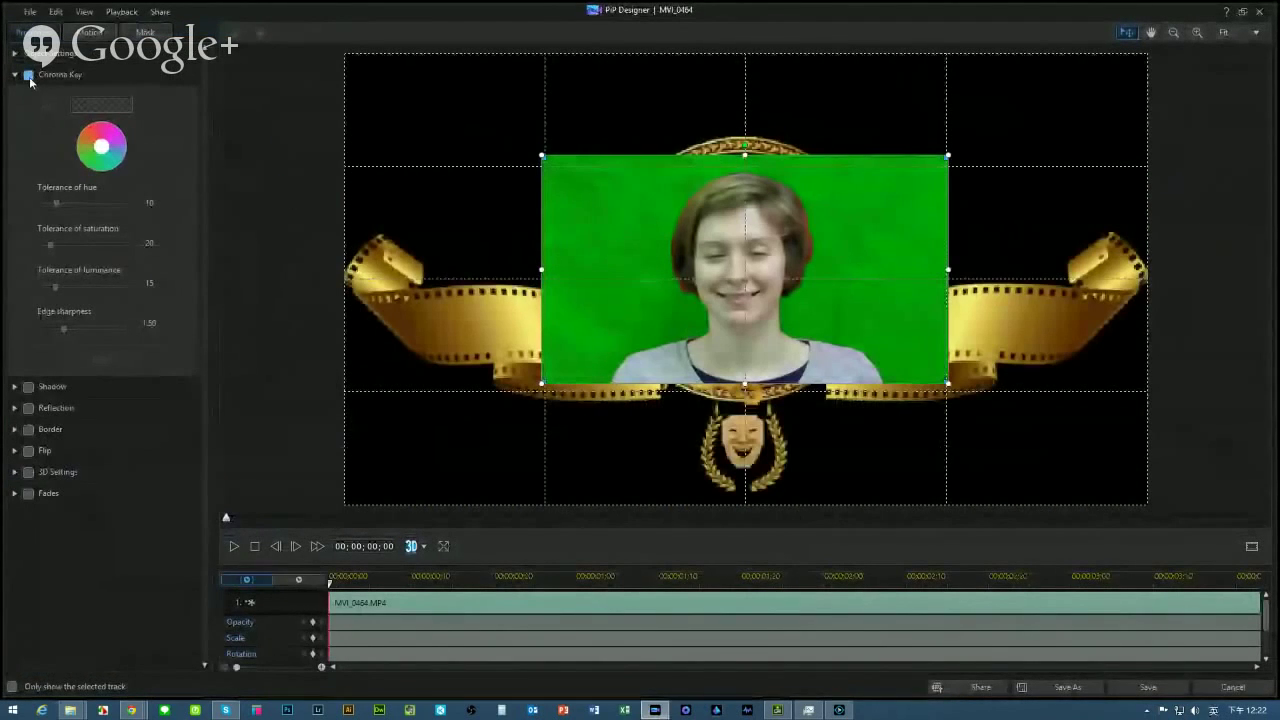
left_click(29, 76)
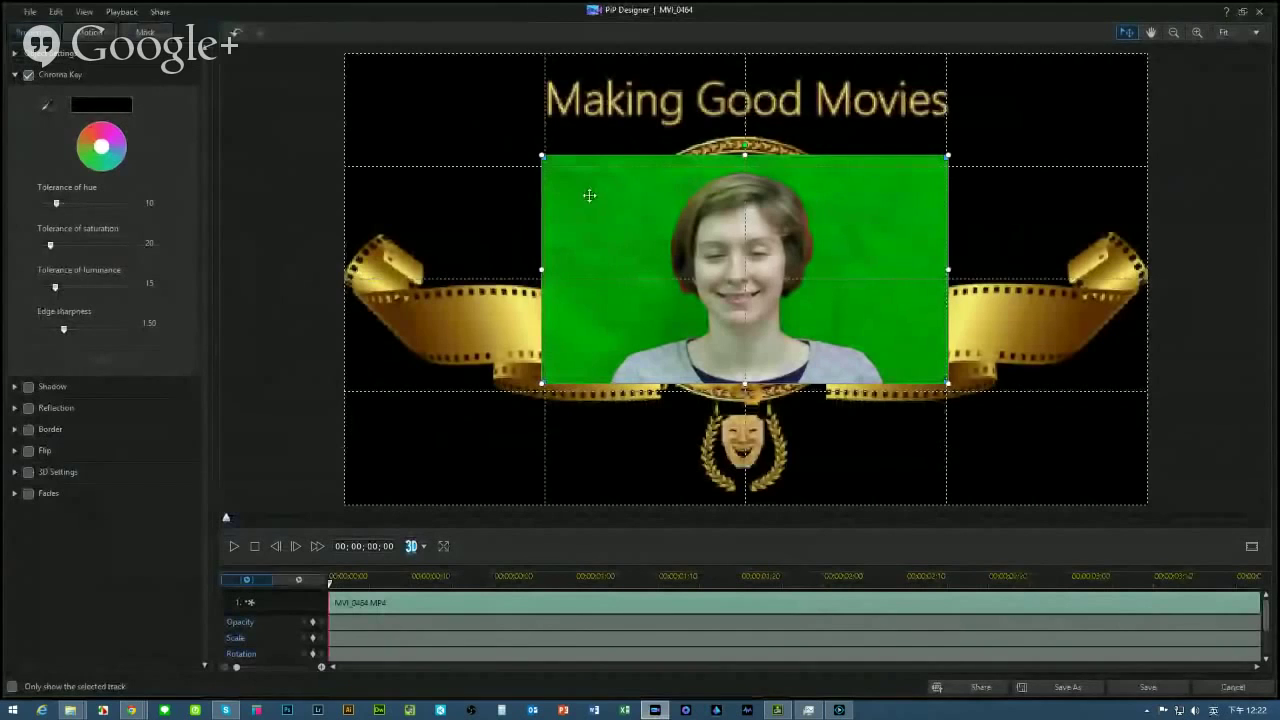
left_click(46, 104)
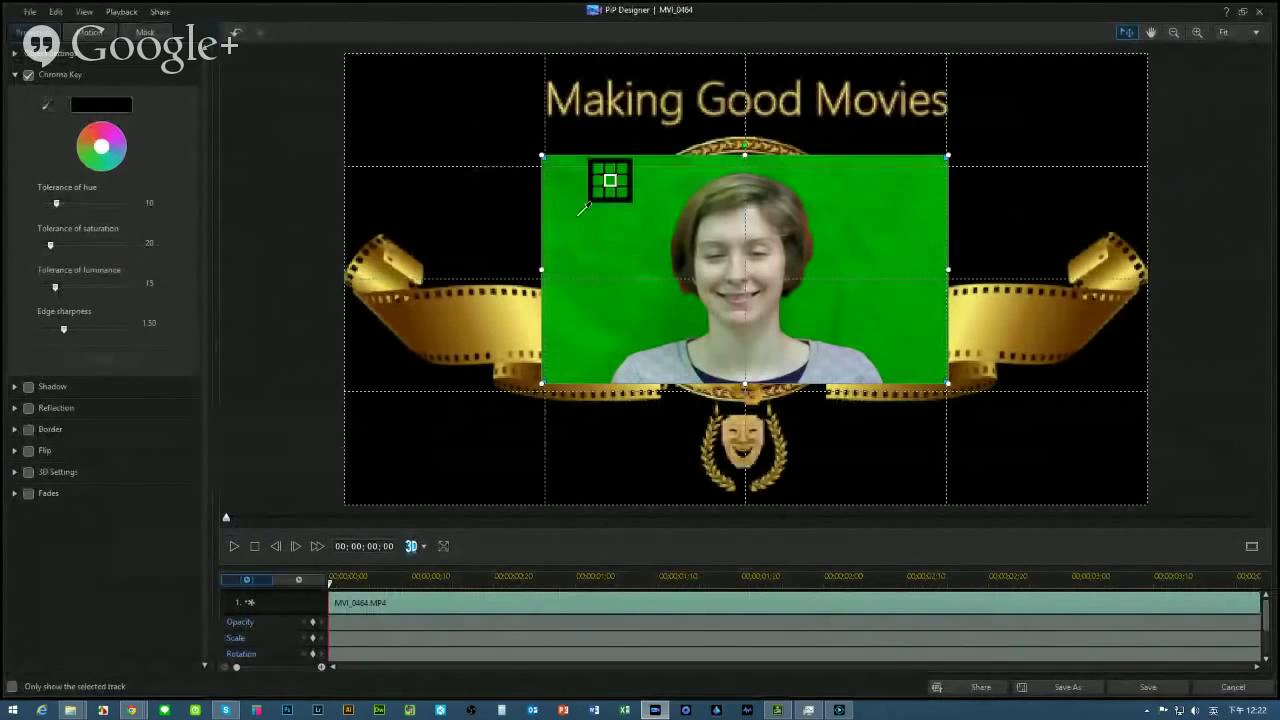
left_click(607, 180)
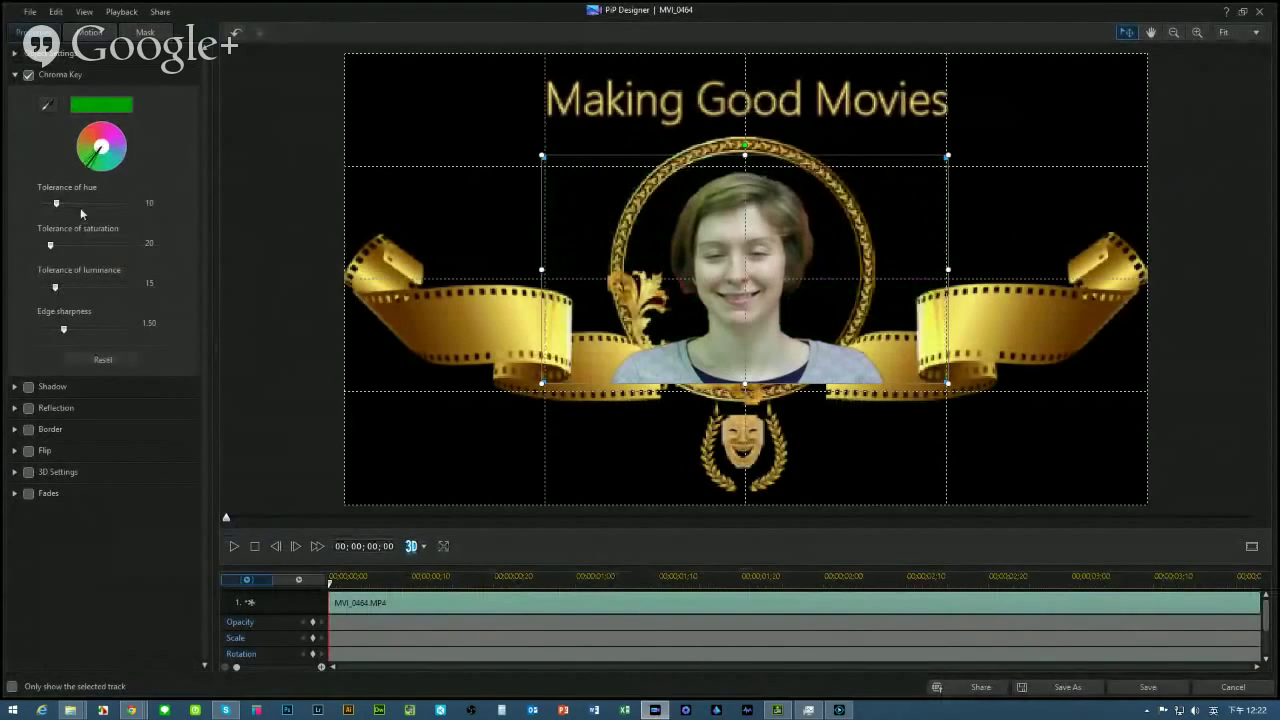
left_click_drag(55, 204, 128, 203)
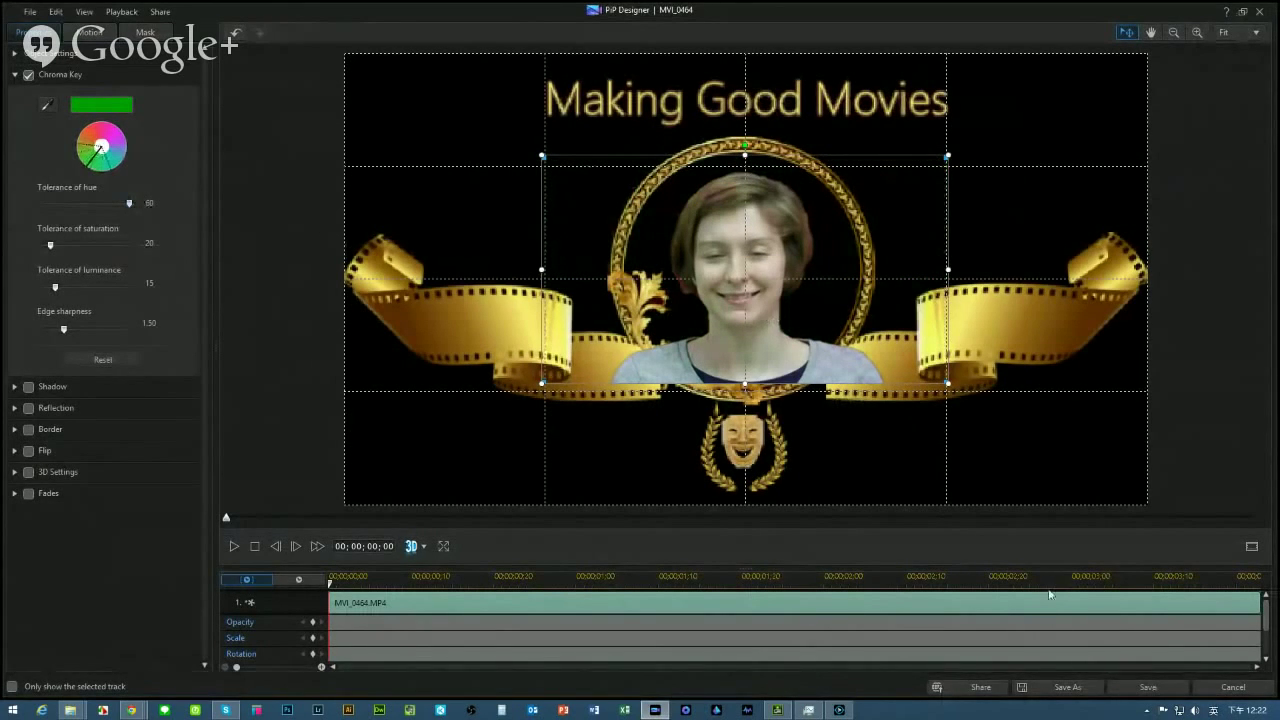
left_click(1138, 687)
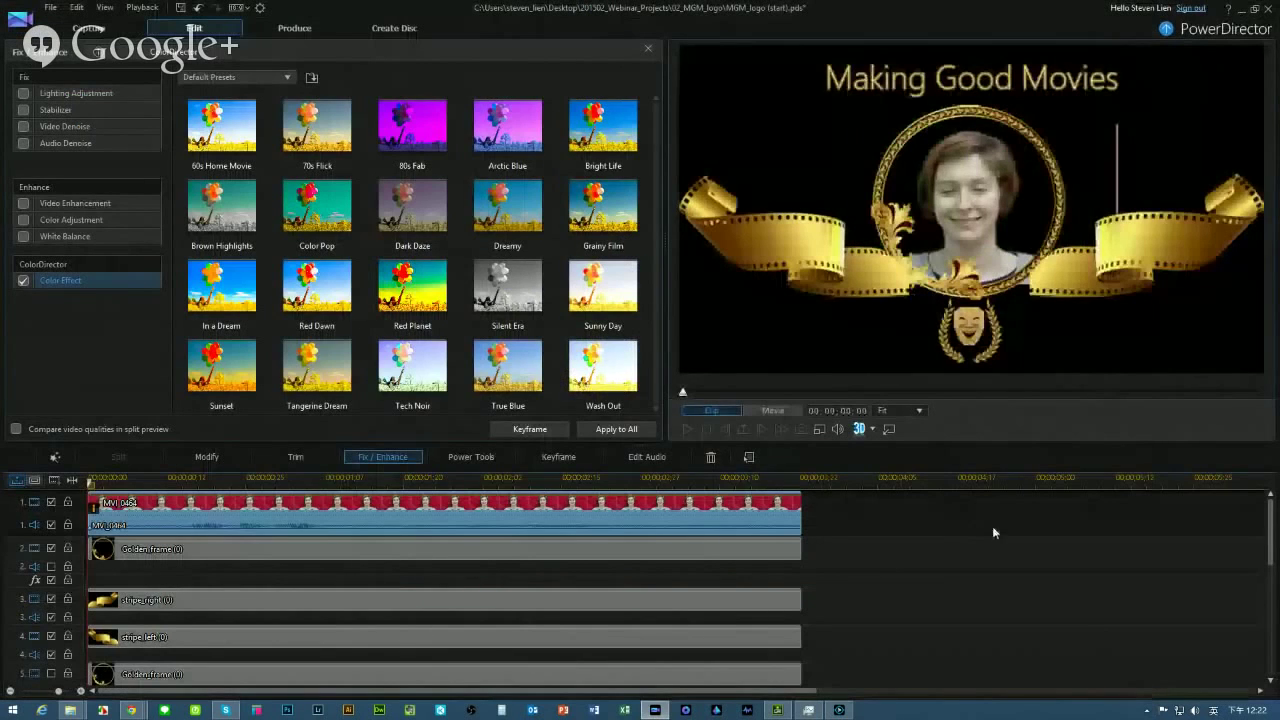
left_click(688, 428)
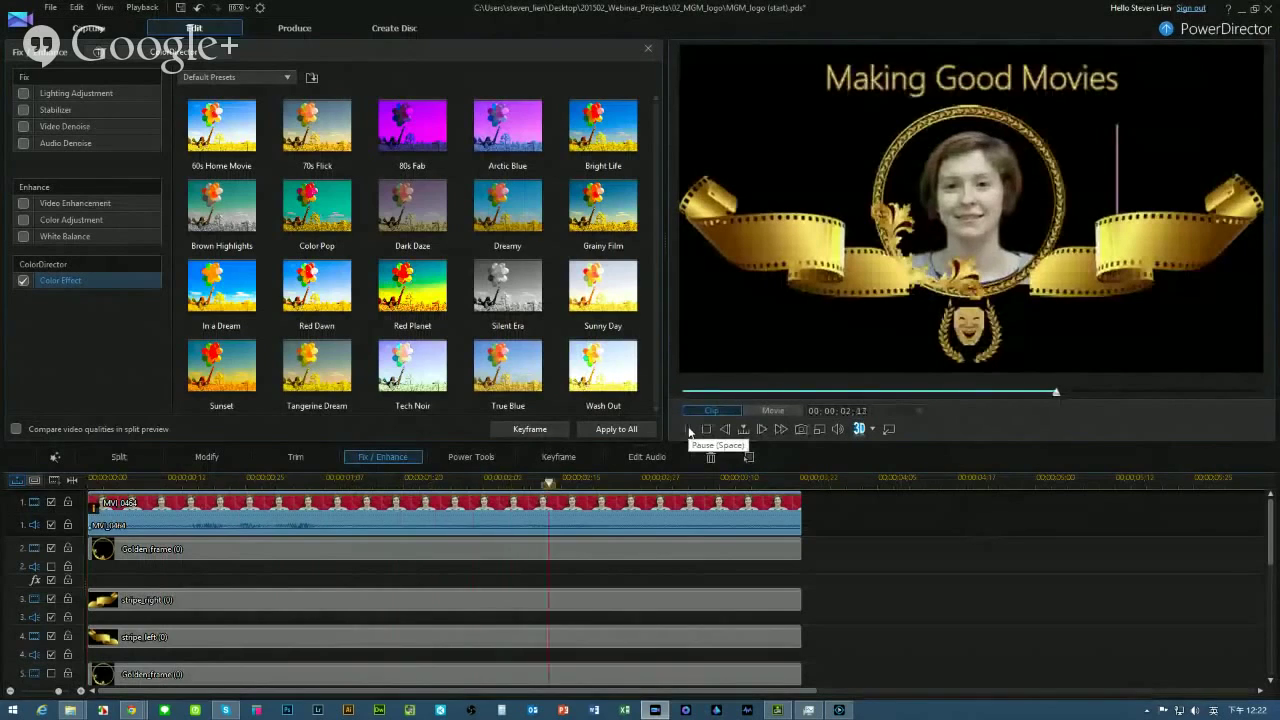
key("space")
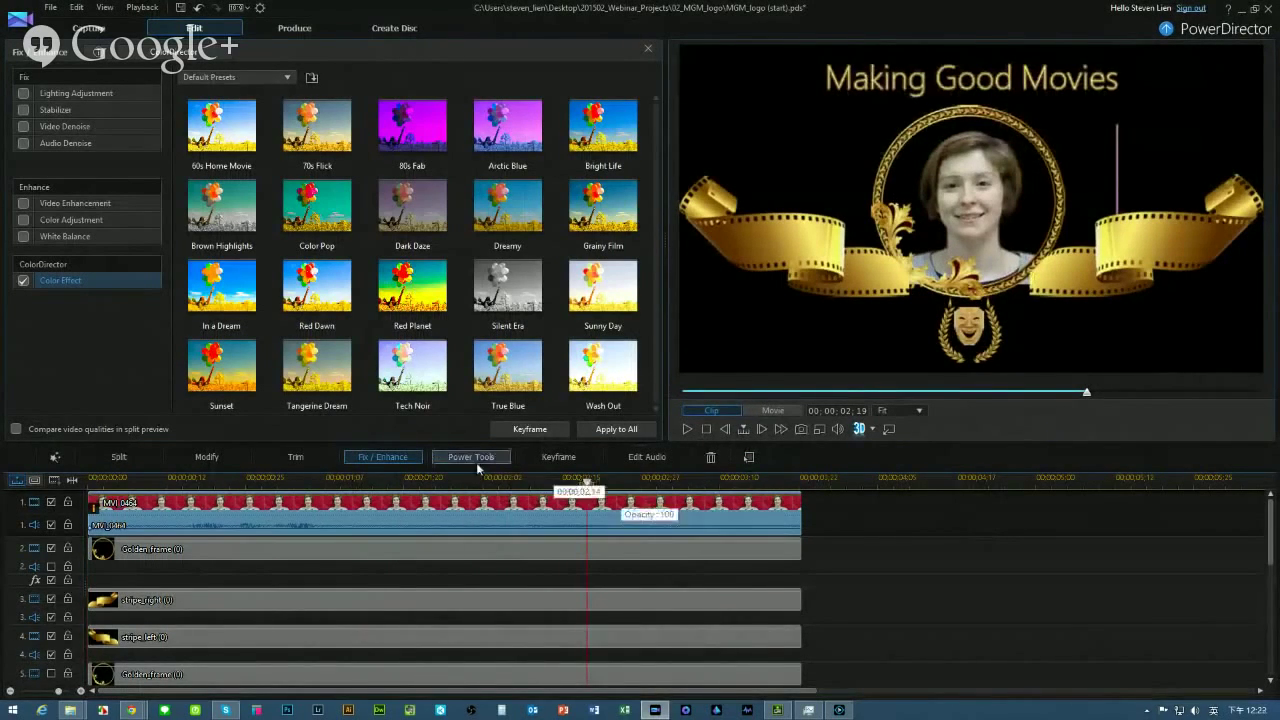
Apply a circular mask to the MVI_0464 clip at X position 0.490, save it, and play back the result from the start
left_click(221, 465)
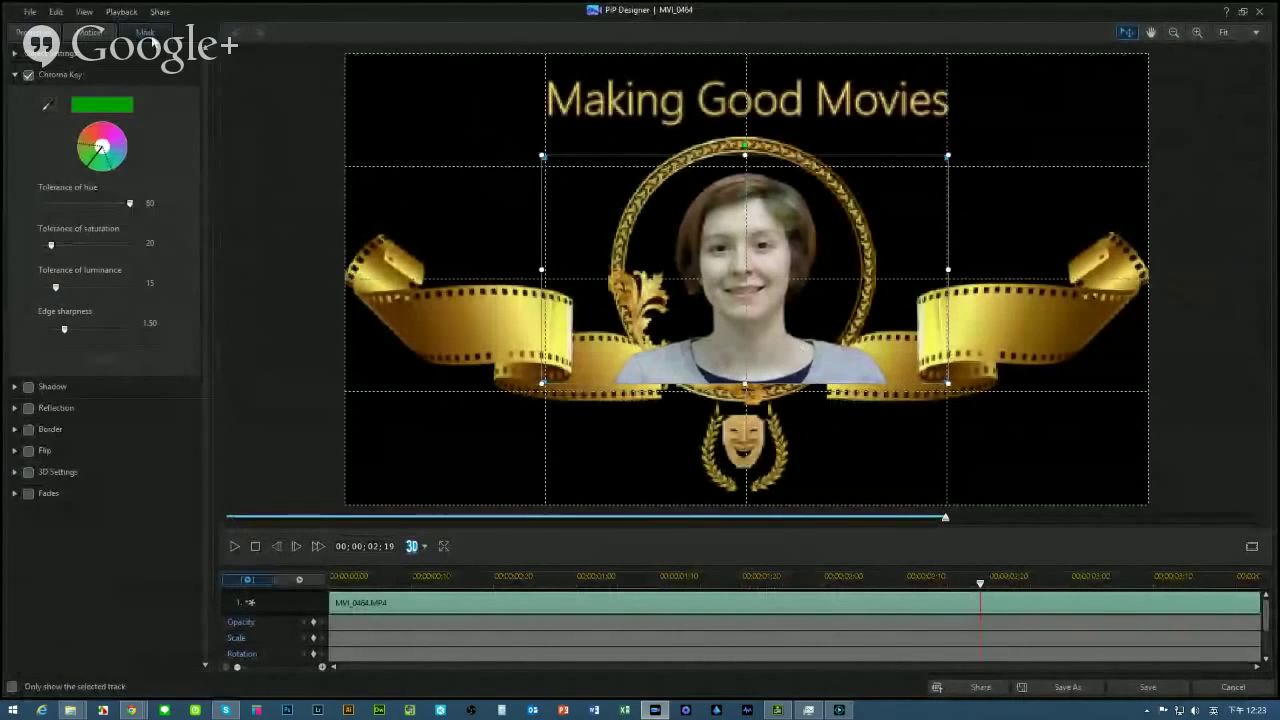
left_click(146, 32)
left_click(98, 162)
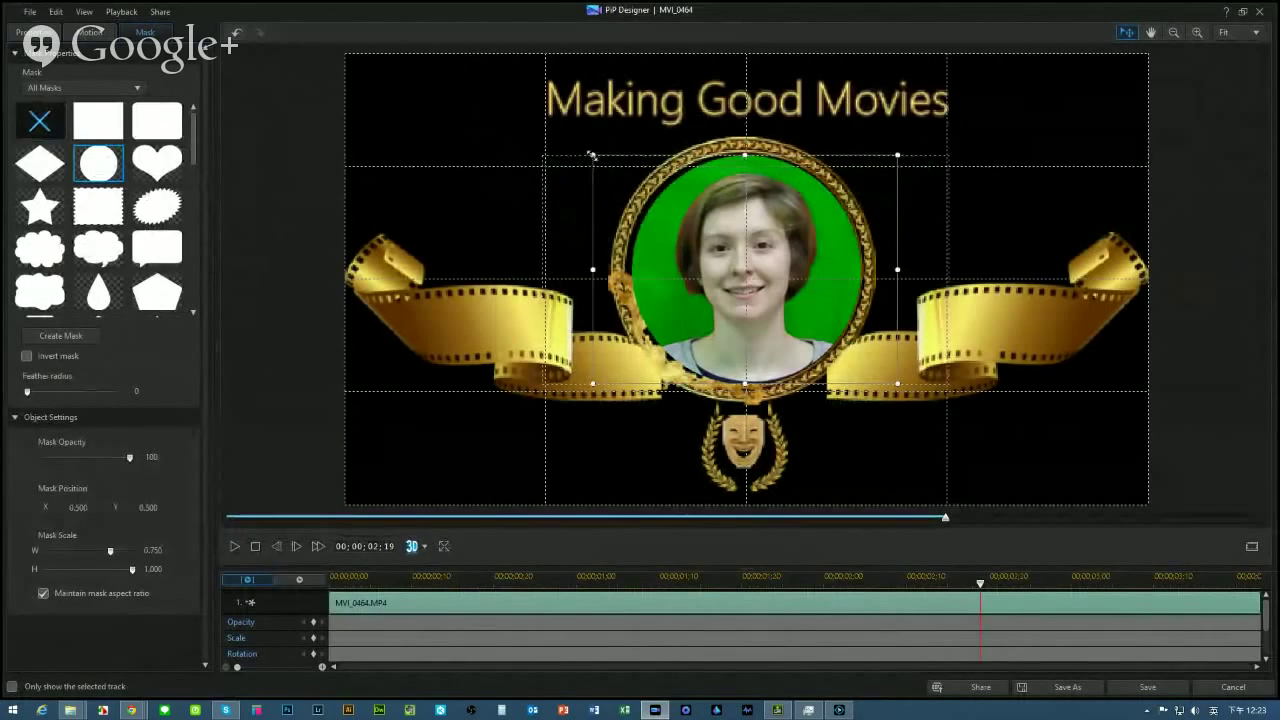
mouse_move(775, 276)
left_mouse_down()
mouse_move(755, 275)
mouse_move(771, 275)
left_mouse_up()
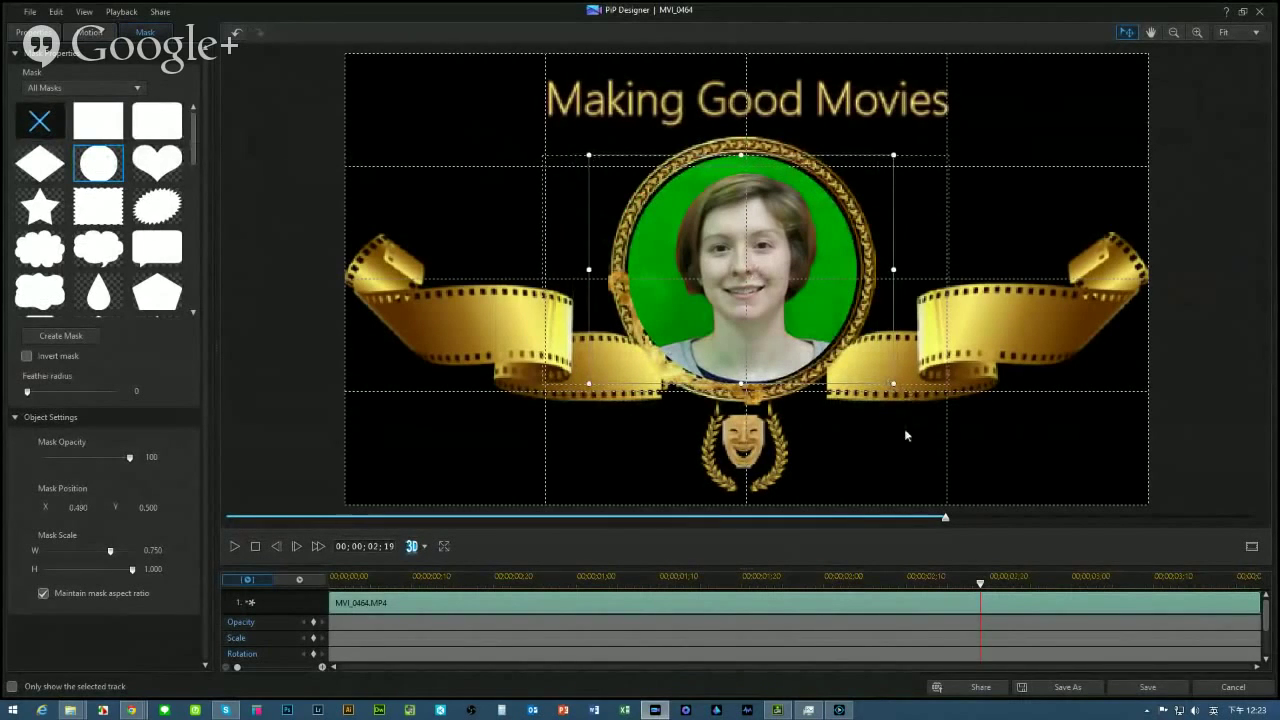
left_click(1145, 688)
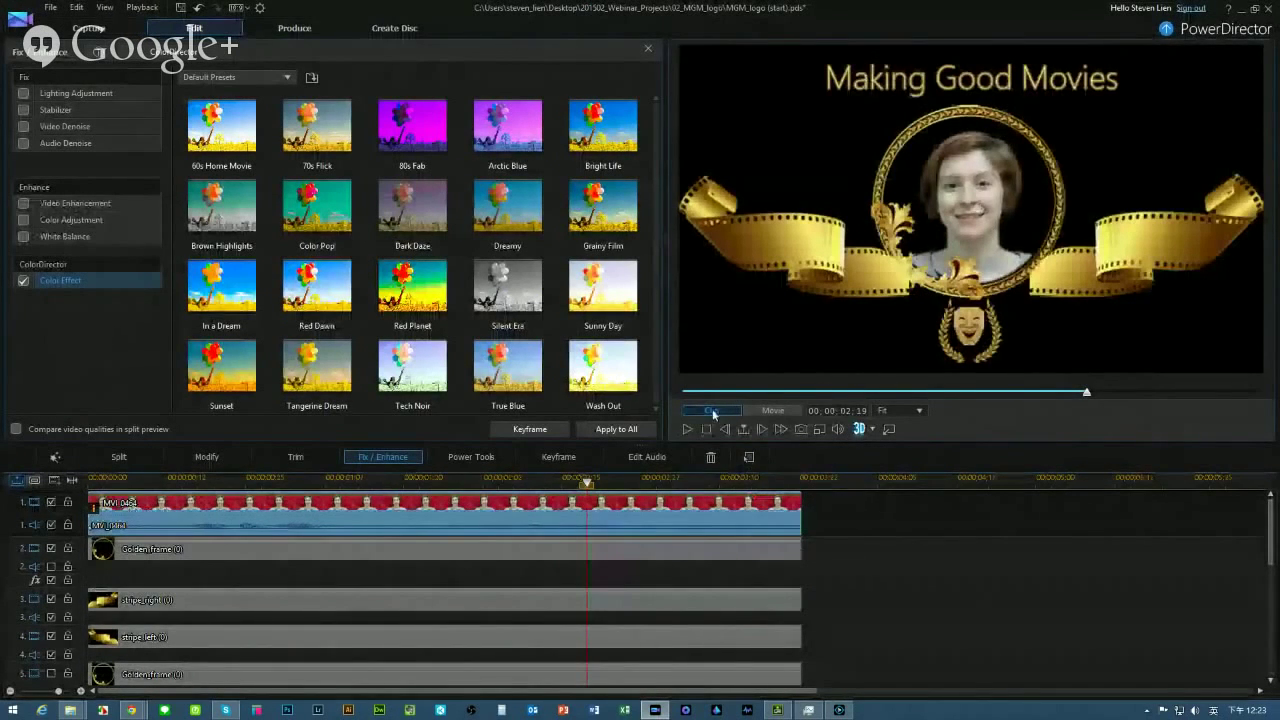
left_click(707, 429)
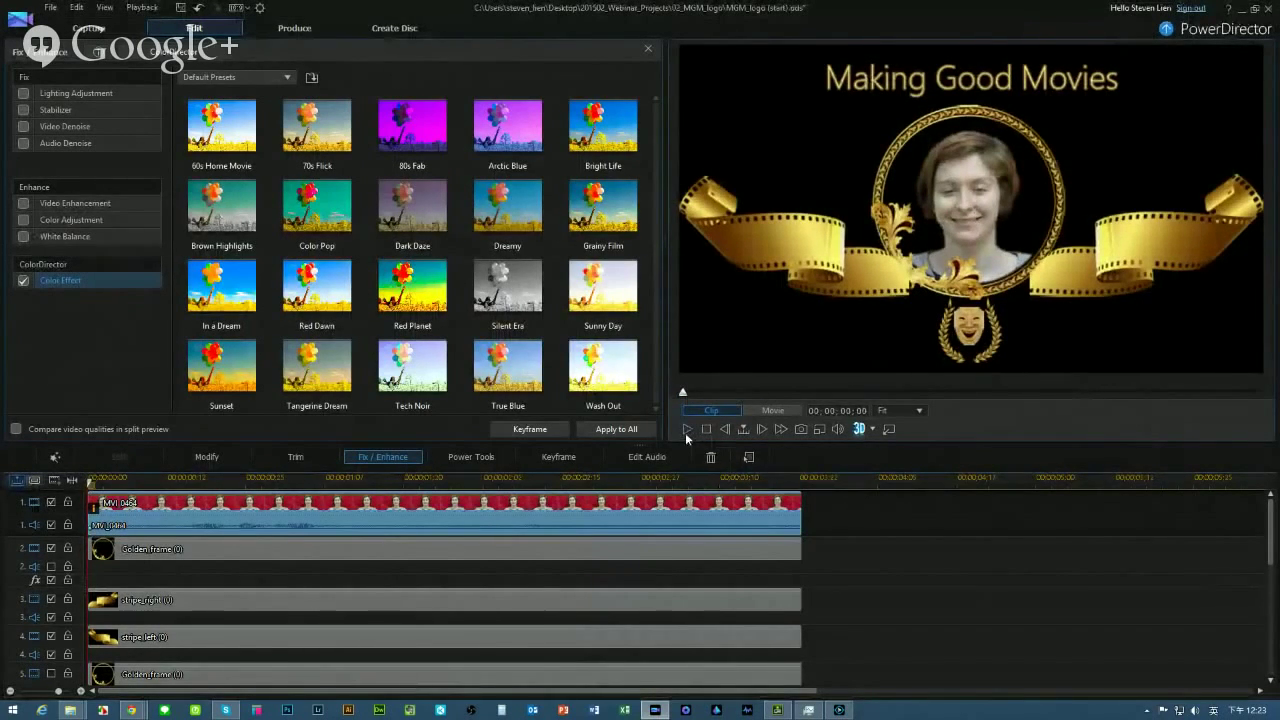
left_click(686, 430)
Close the MGM logo project and open HarryPotter_Wall_of_portrait (start) from the 03_Harry Potter Talking Portrait folder
left_click(1268, 9)
left_click(697, 385)
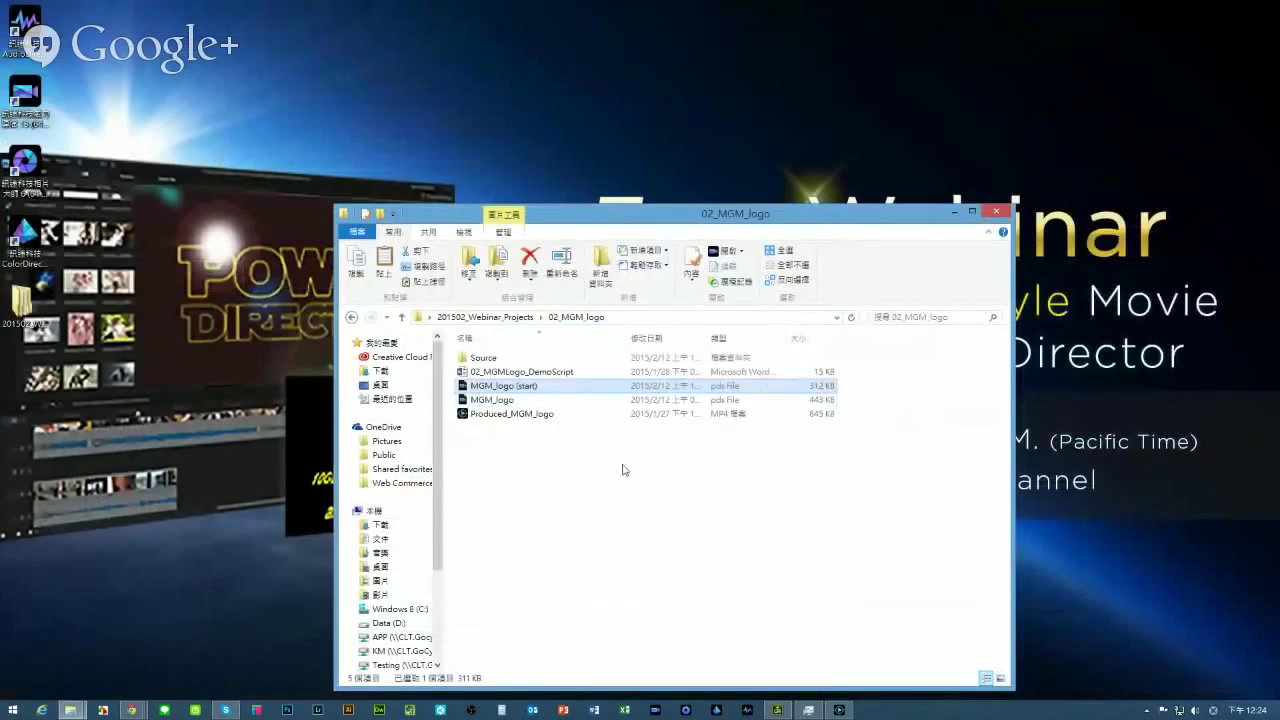
key("BackSpace")
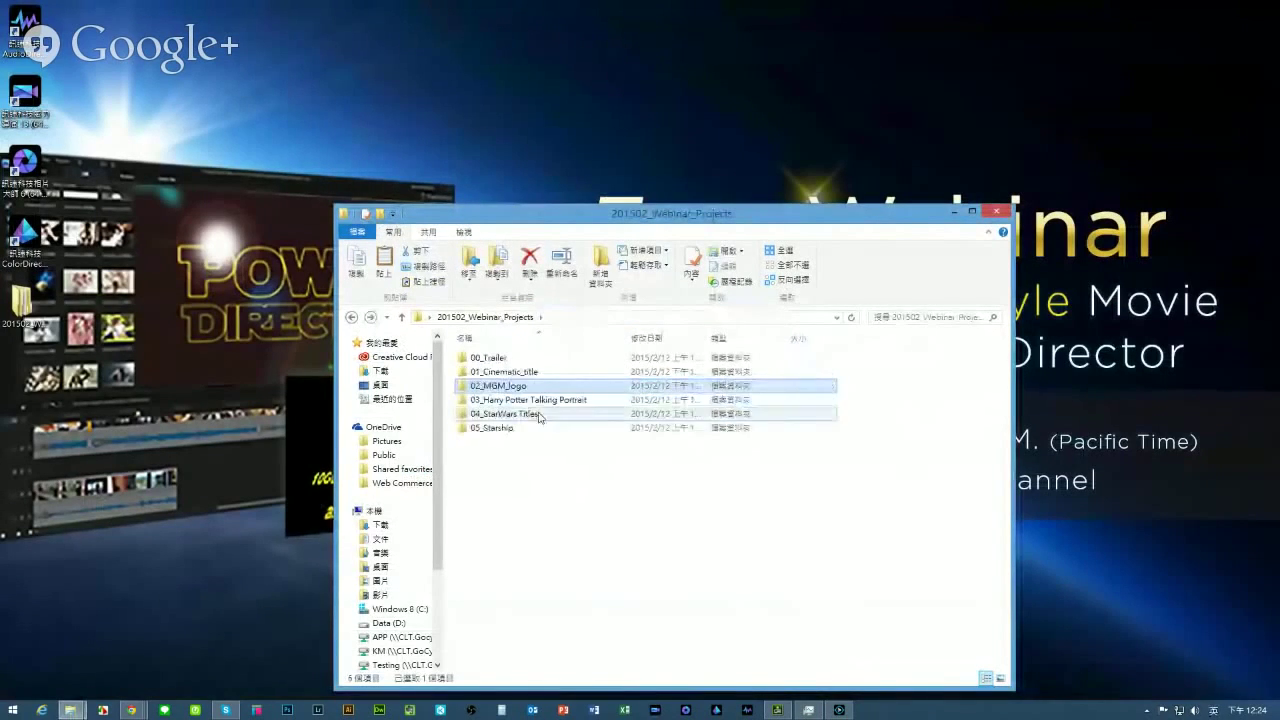
double_click(538, 400)
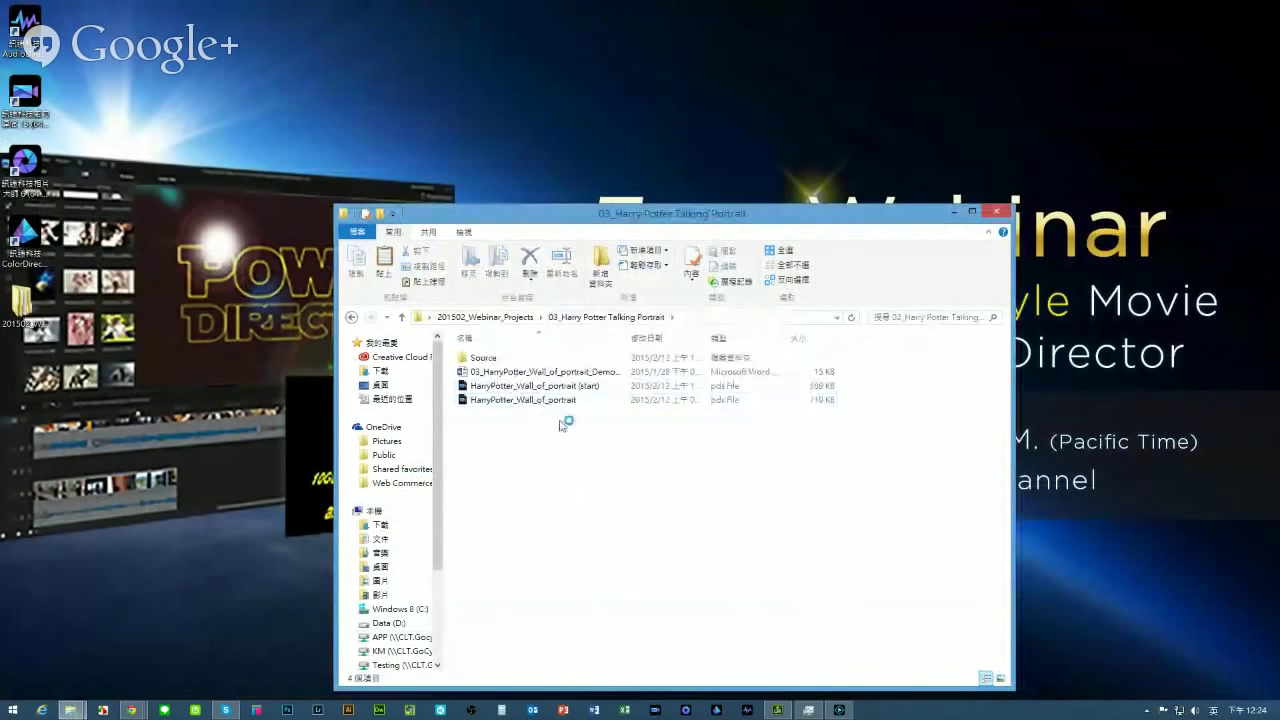
double_click(595, 387)
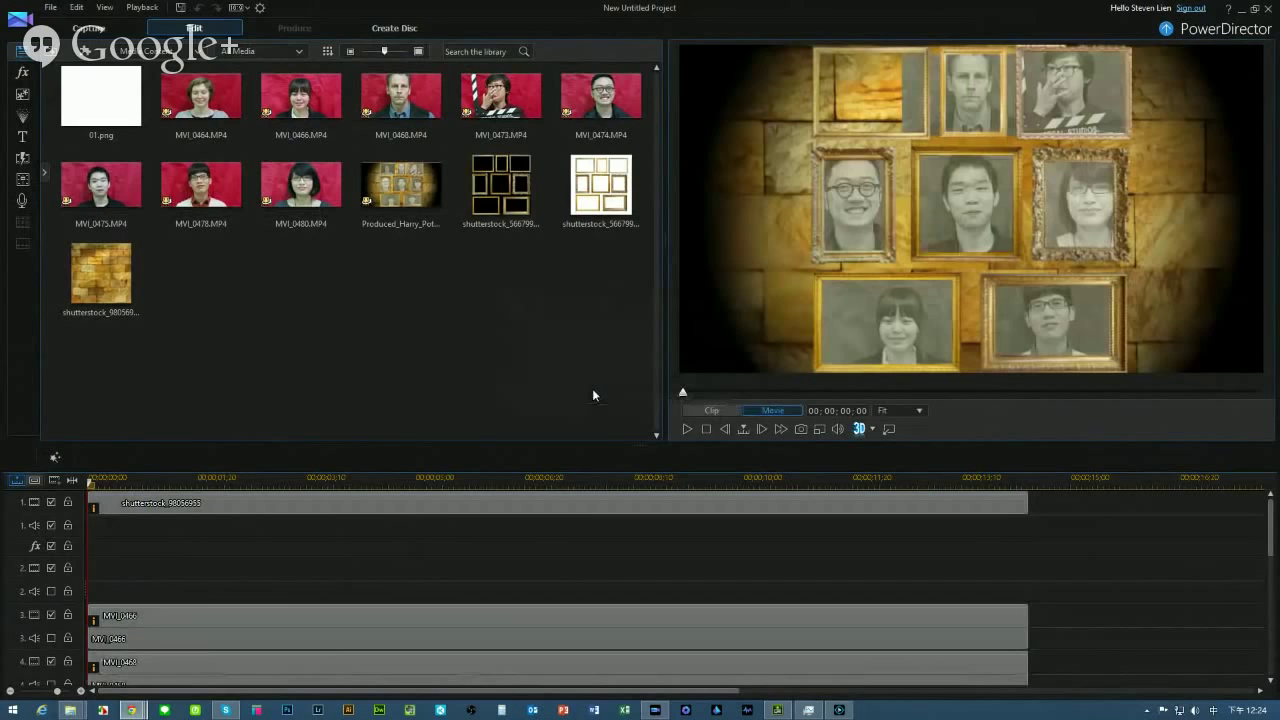
Compare the original white-background frames image with its cut-out version, and preview the portrait wall movie at 00;00;00;19
left_click(614, 182)
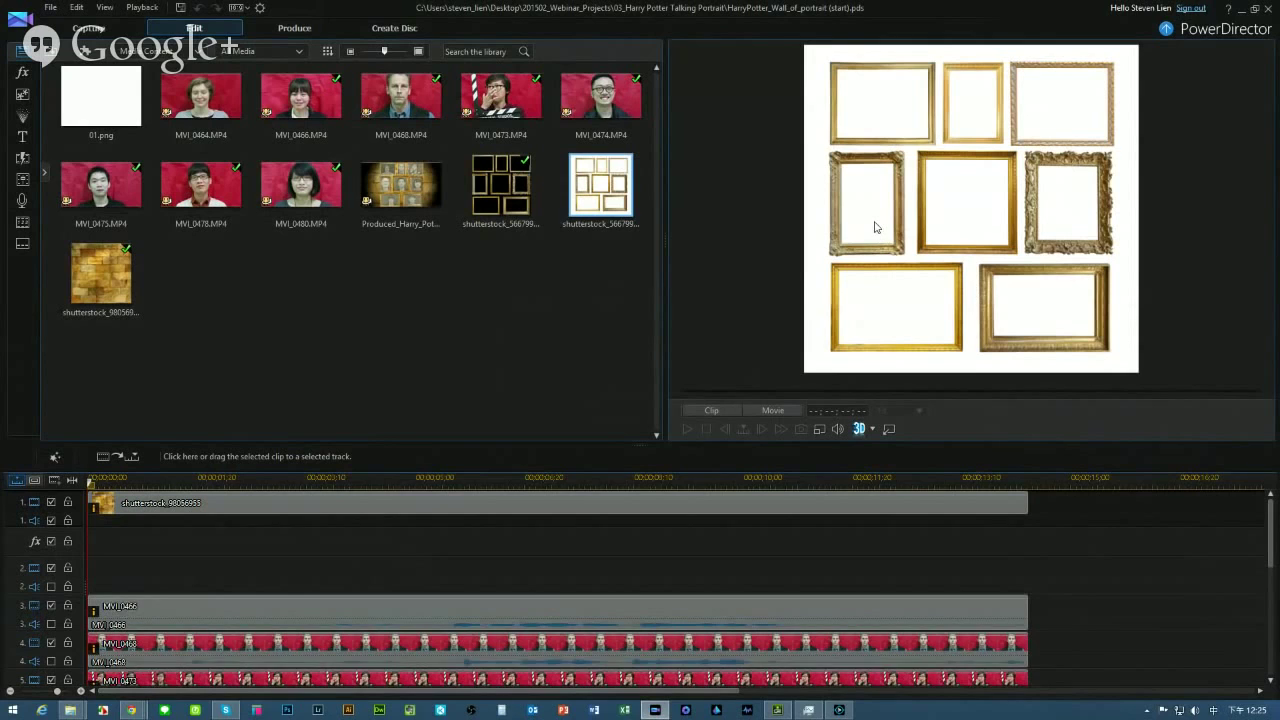
left_click(518, 202)
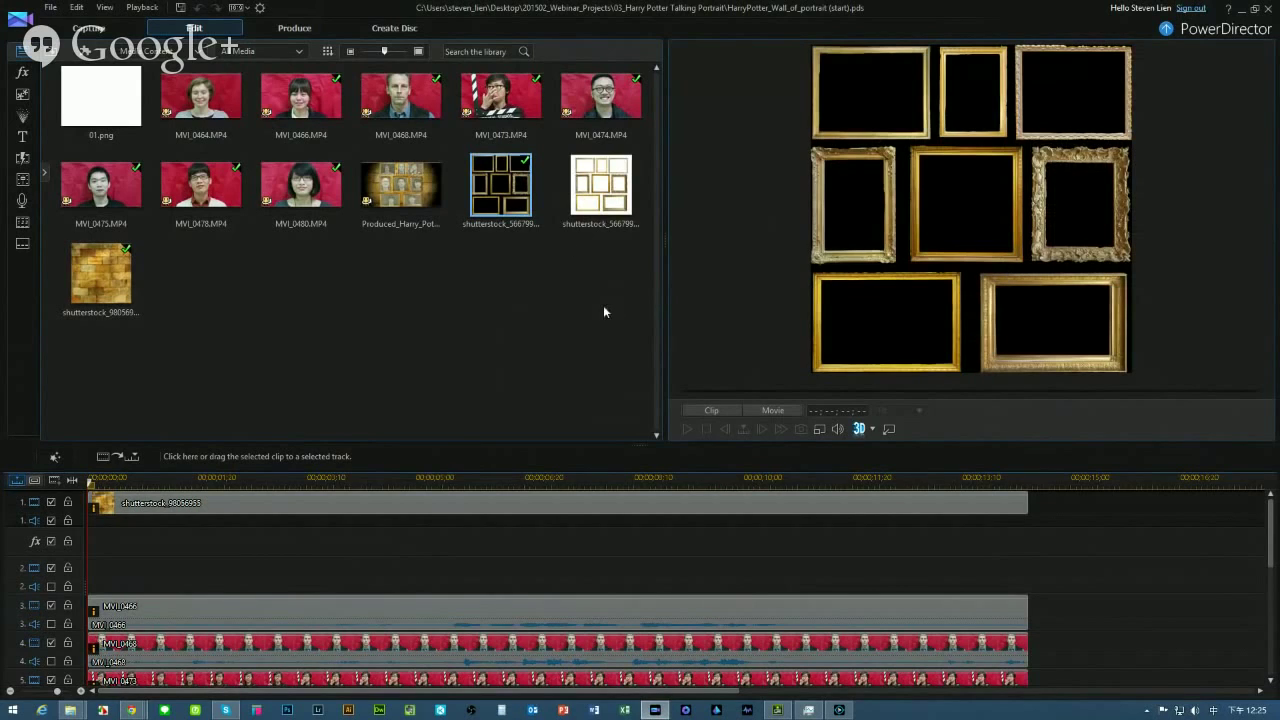
left_click(128, 479)
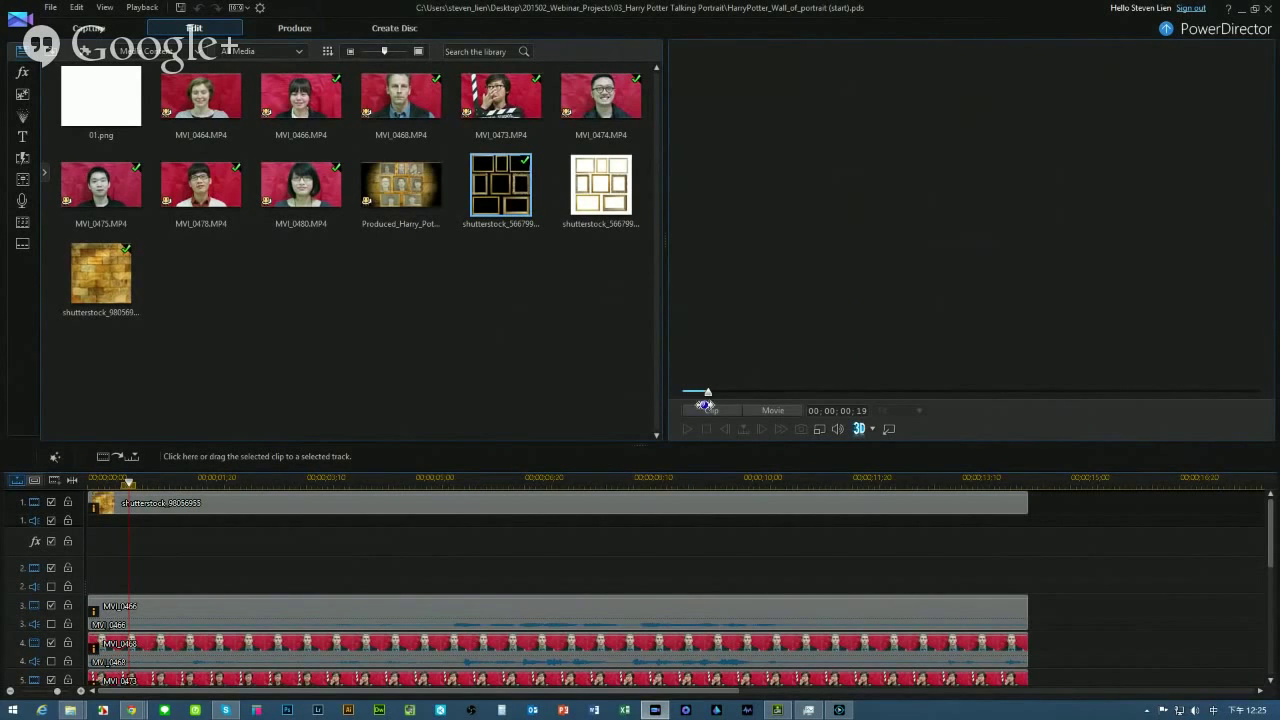
left_click(773, 410)
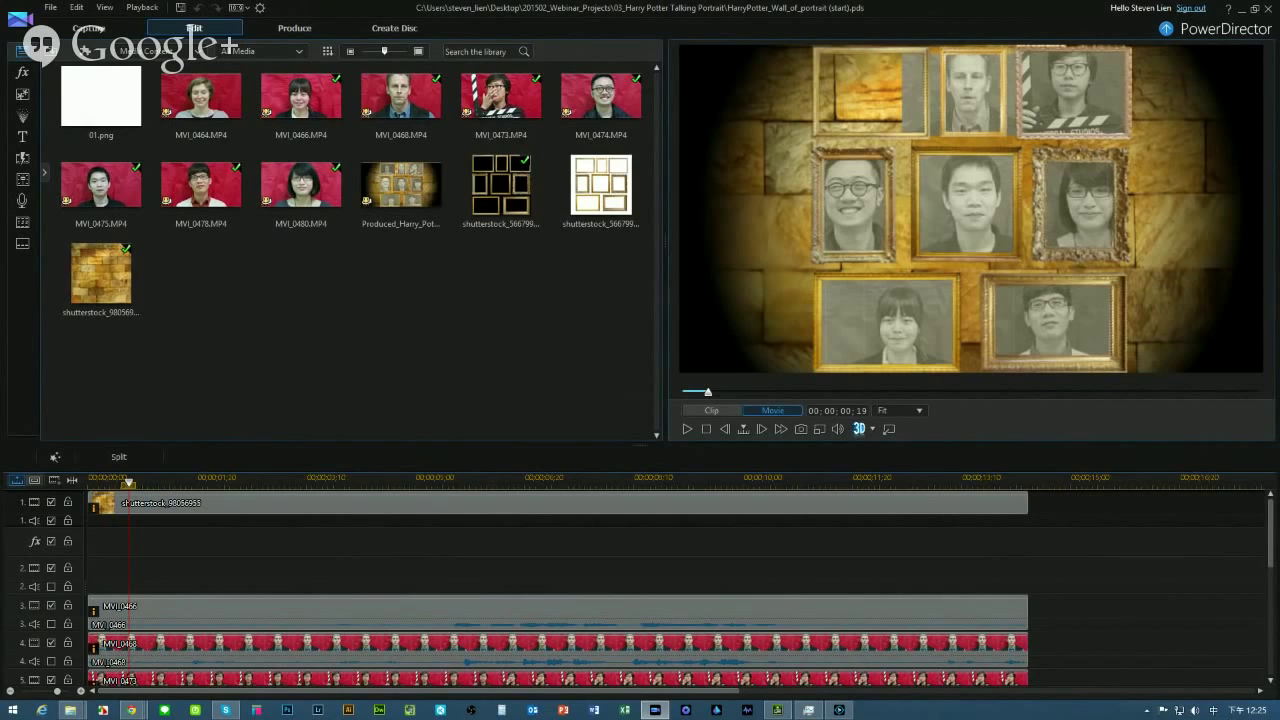
Mask the MVI_0468 clip with a rectangle narrowed to a width scale of 0.403 so it fits the top middle frame
scroll(1268, 538, "down", 2)
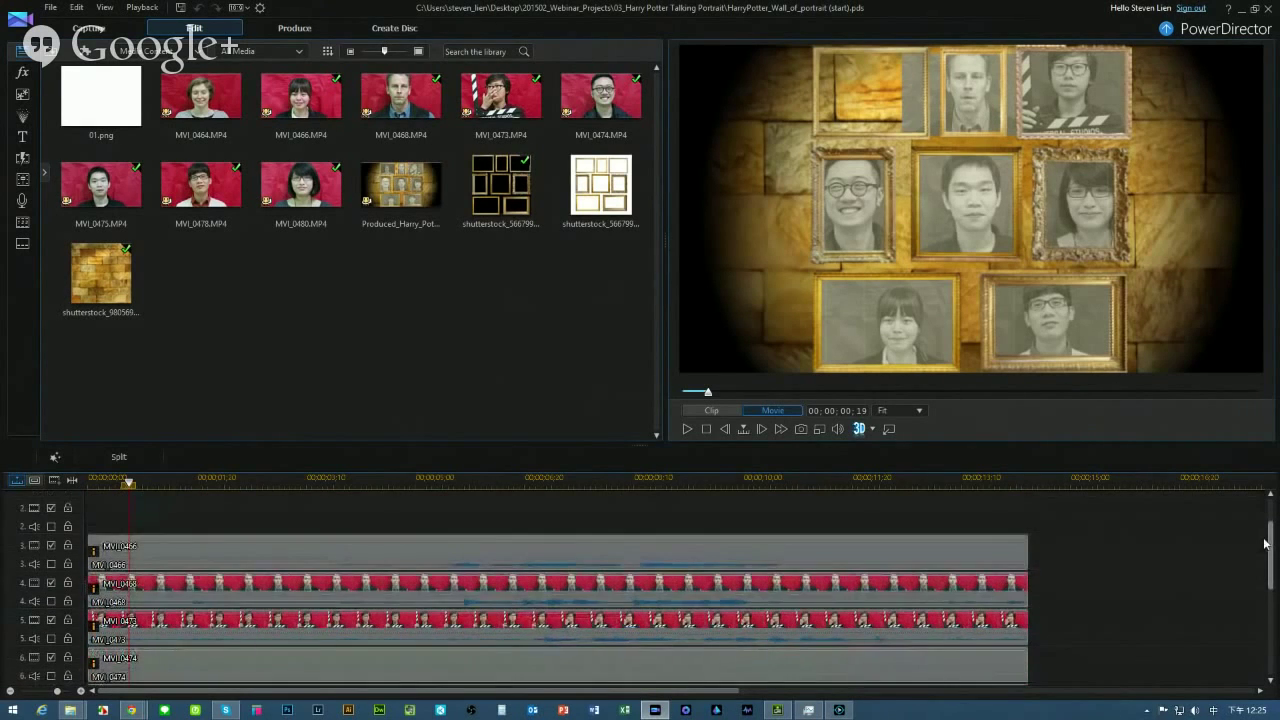
left_click(840, 591)
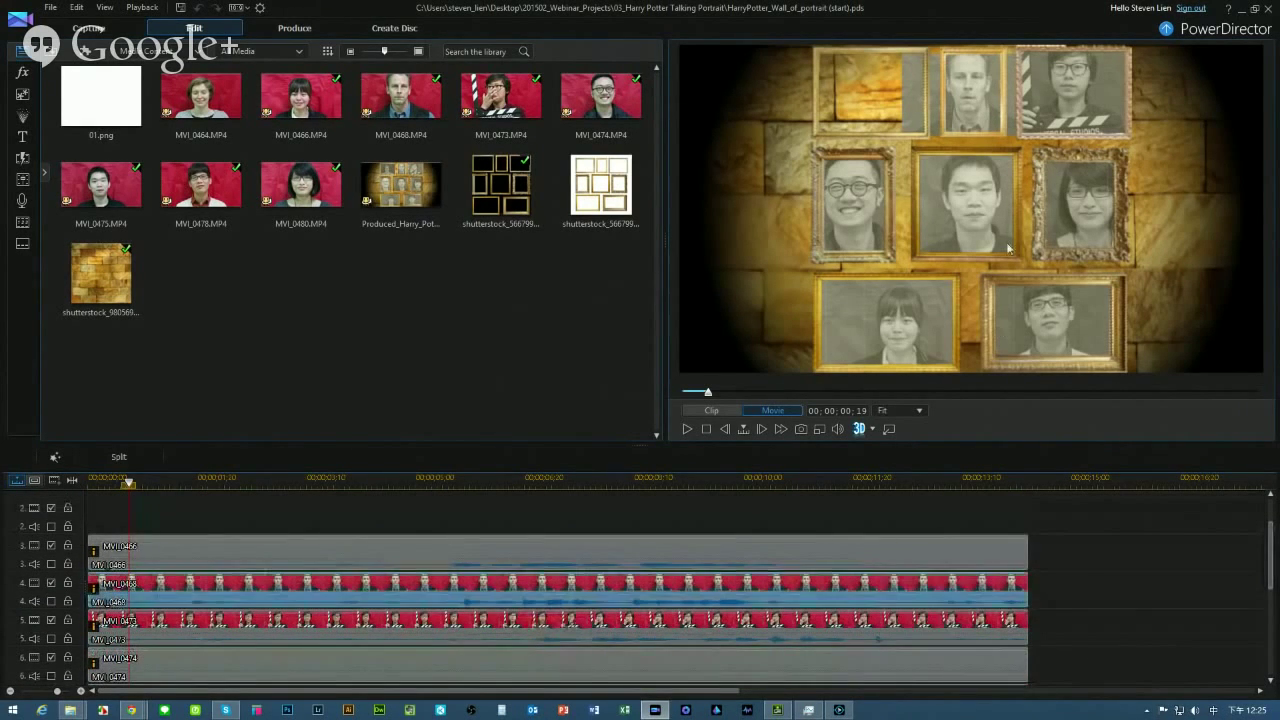
left_click(913, 118)
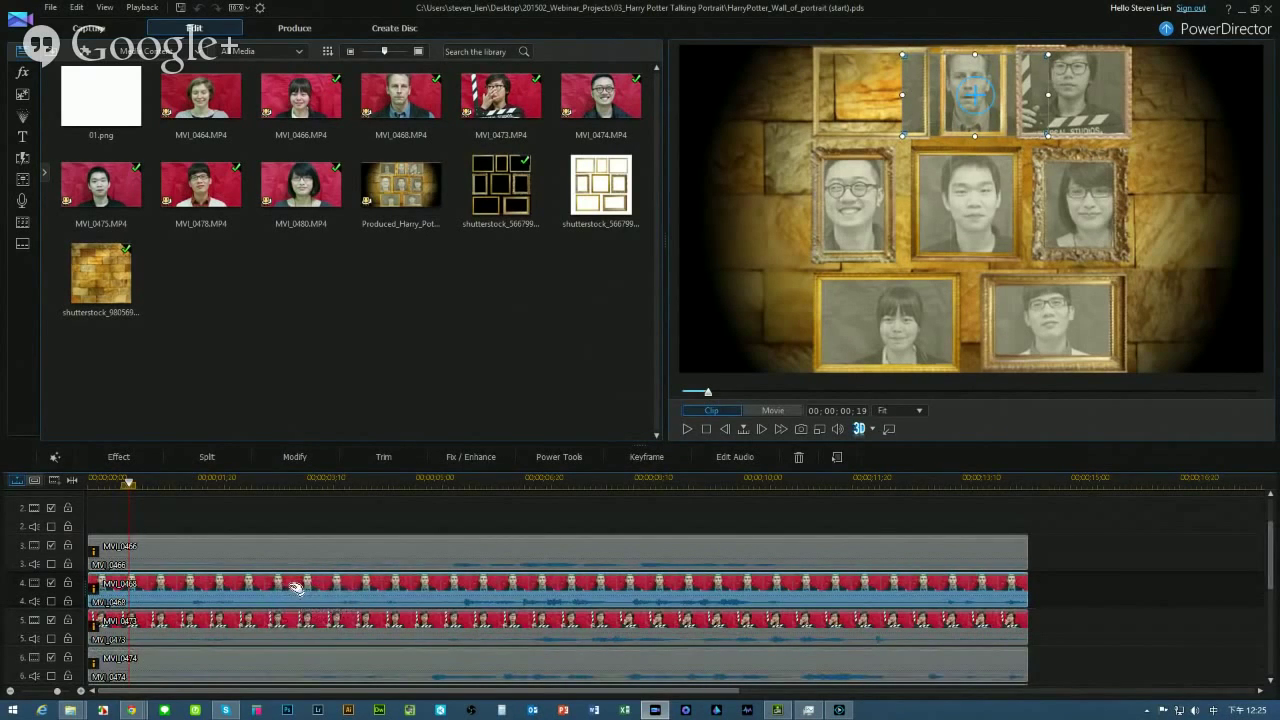
left_click(293, 456)
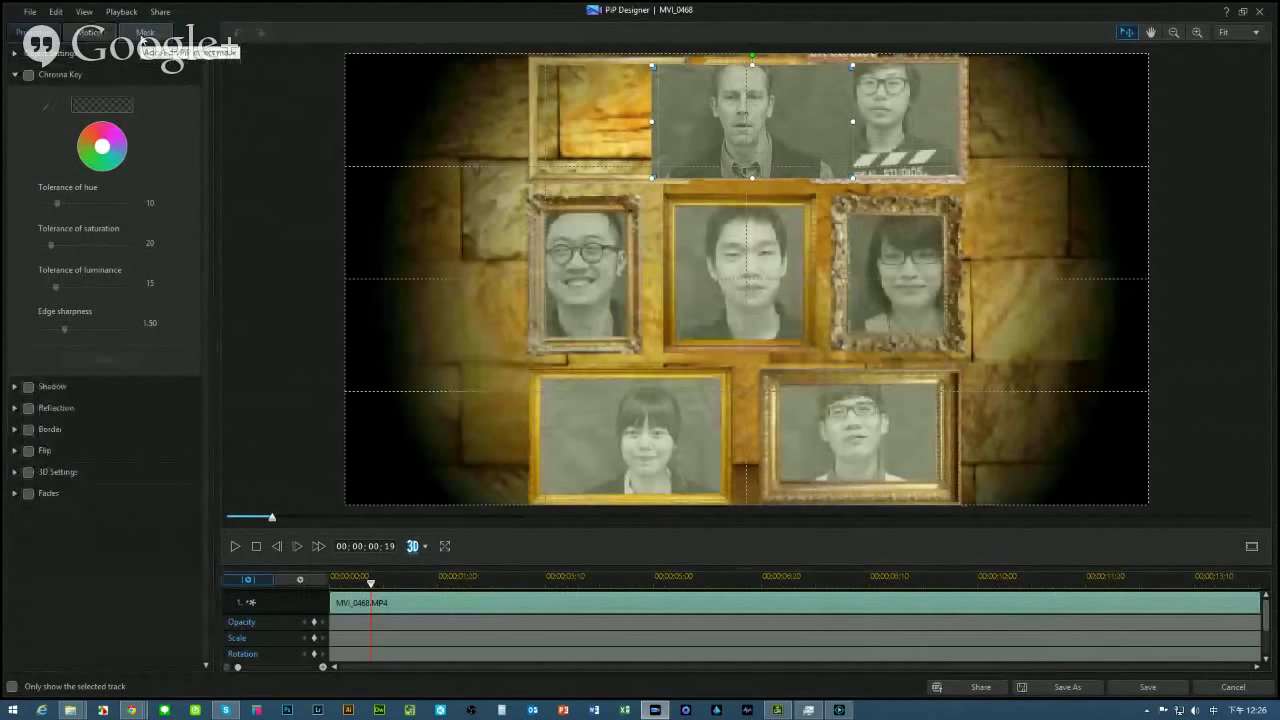
left_click(146, 34)
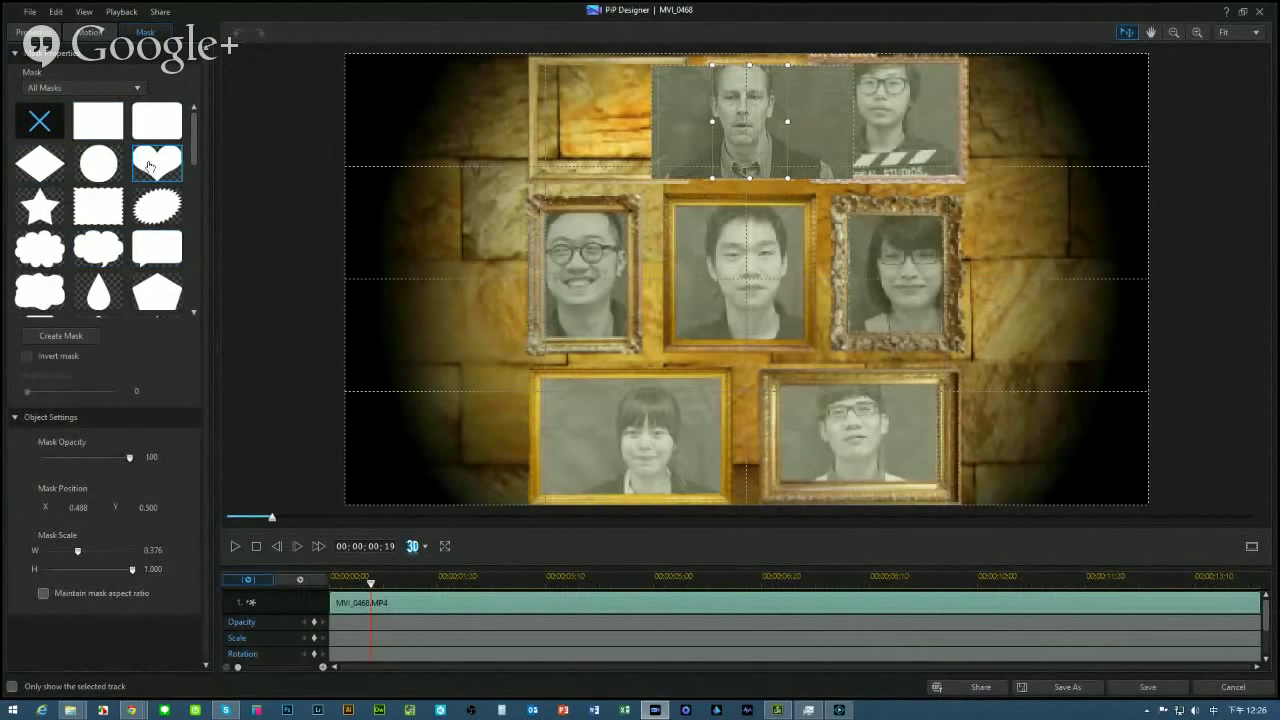
left_click(101, 127)
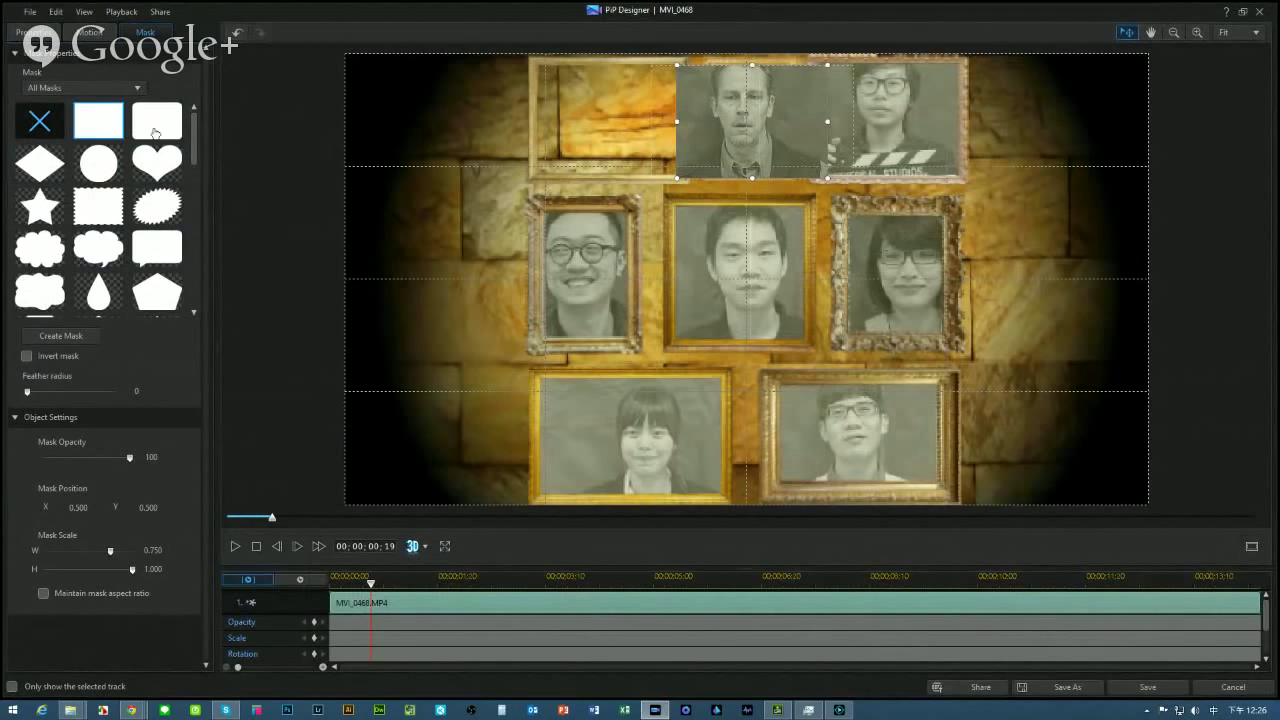
left_click_drag(677, 121, 710, 122)
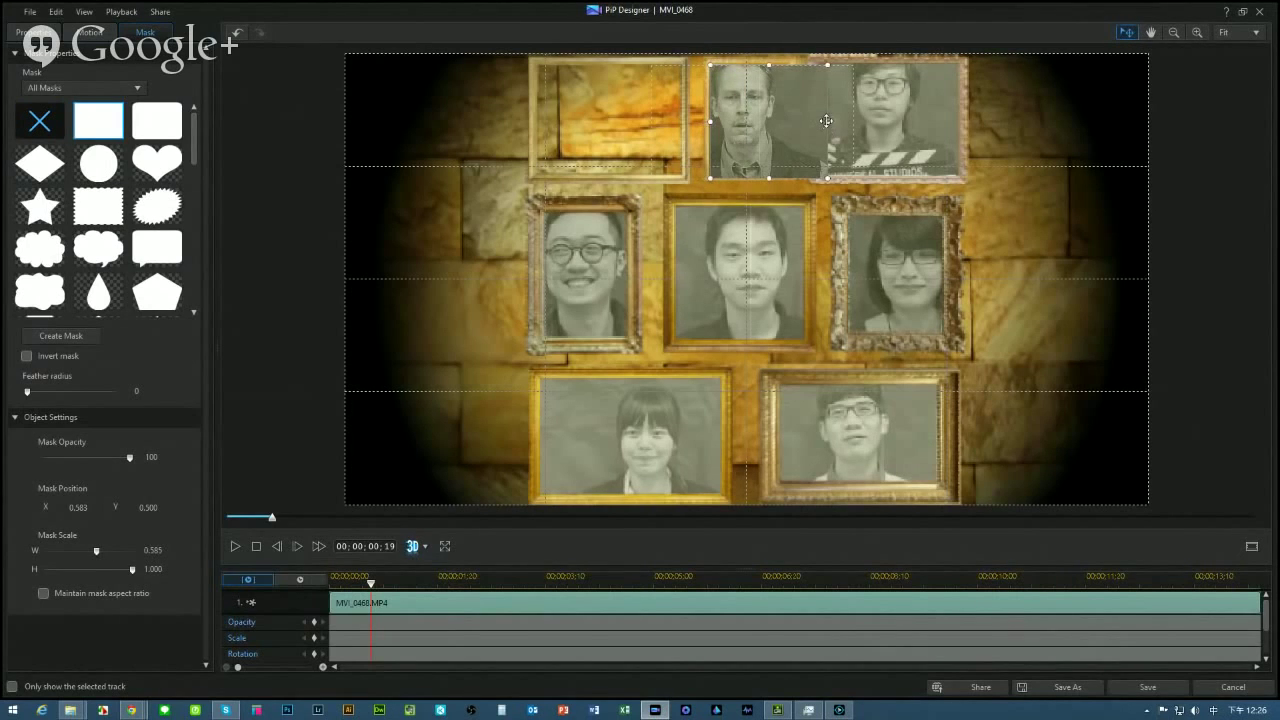
left_click_drag(827, 122, 790, 124)
left_click_drag(750, 181, 754, 177)
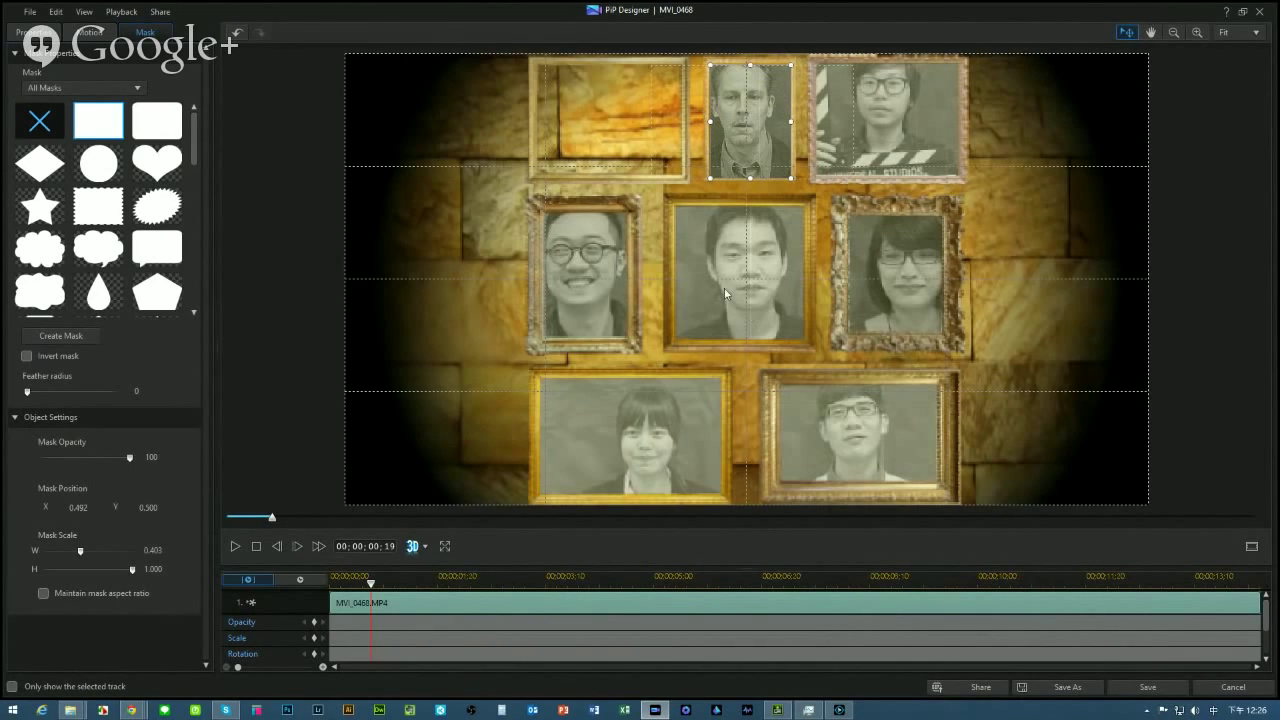
left_click(32, 32)
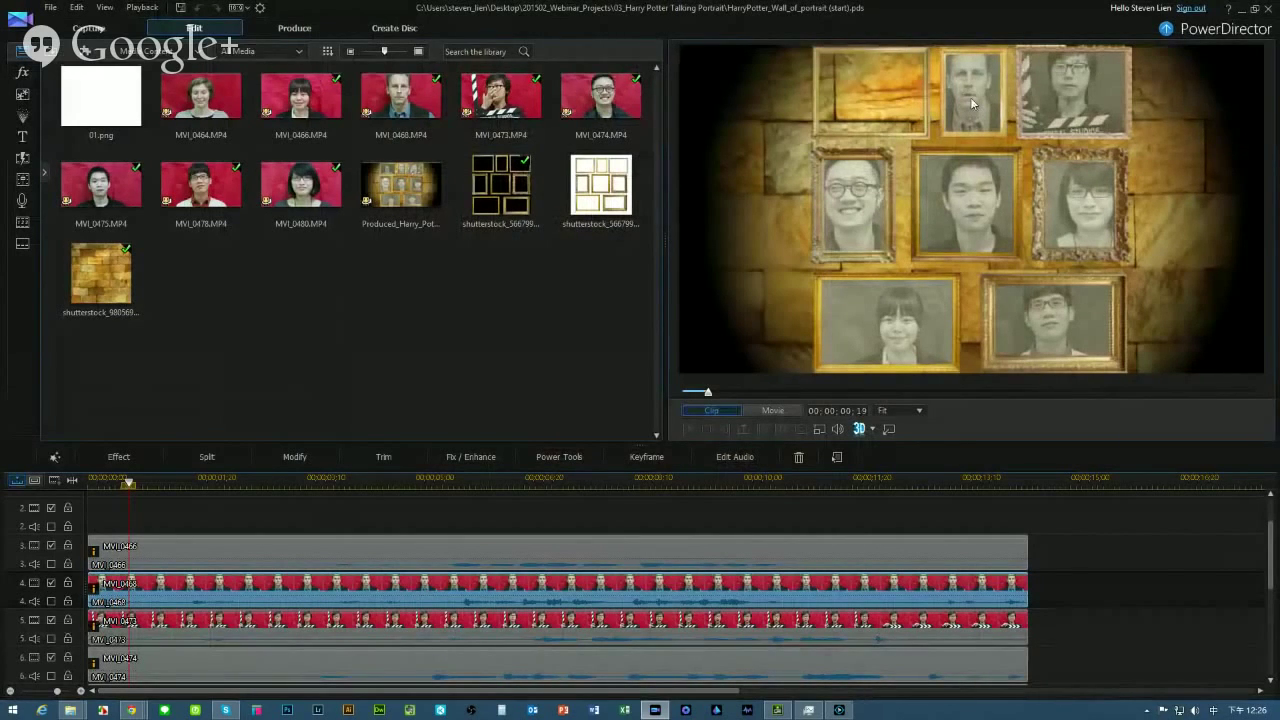
left_click(971, 102)
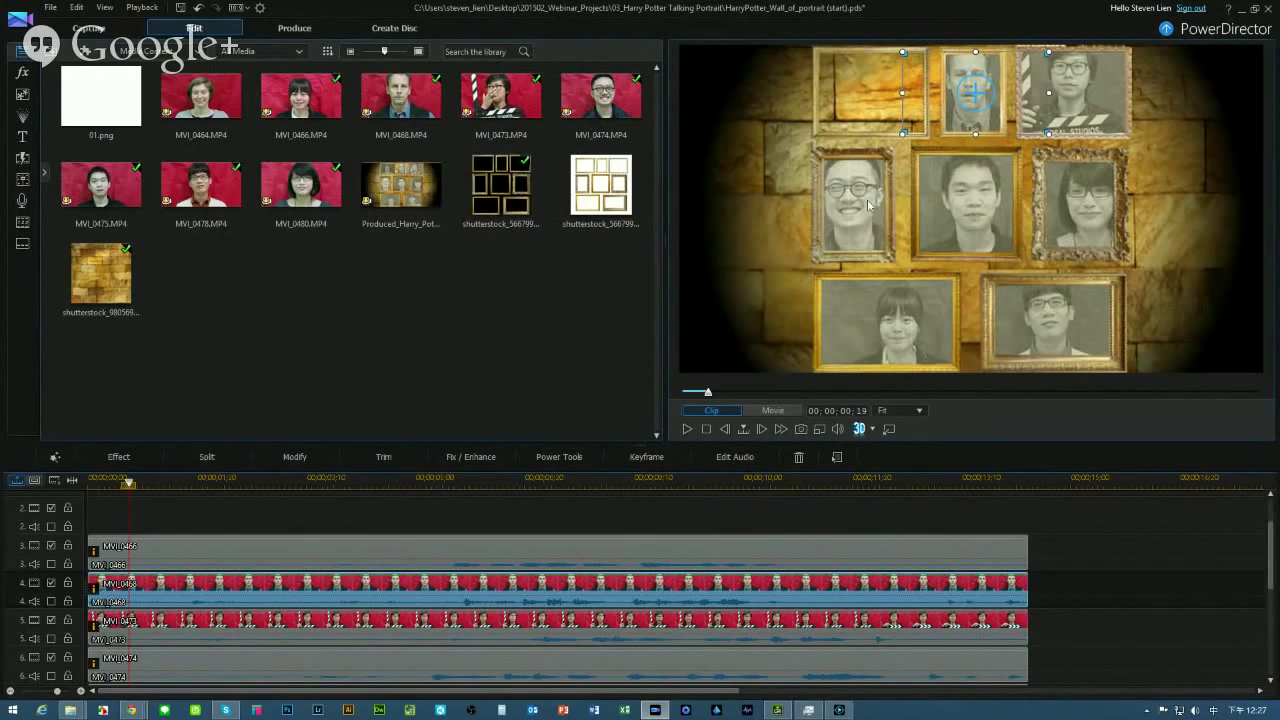
Add the MVI_0464 video to the start of the empty track 2
left_click_drag(1272, 543, 1272, 521)
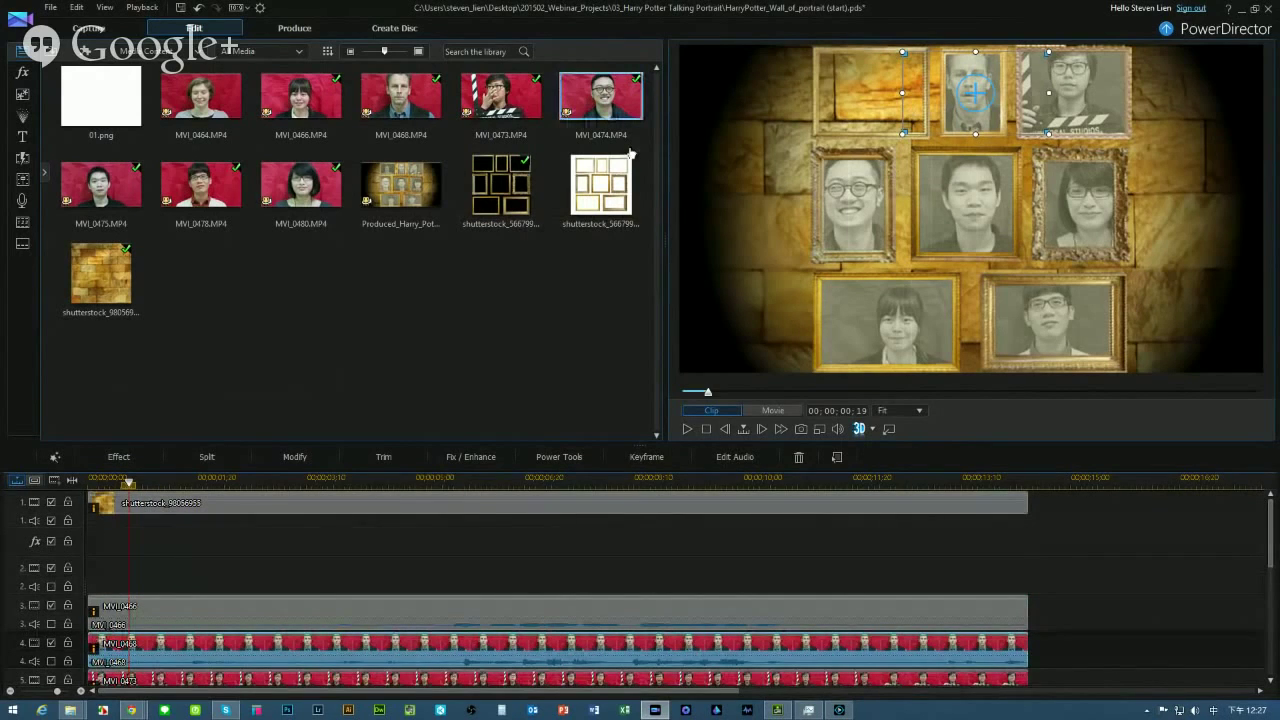
left_click(142, 546)
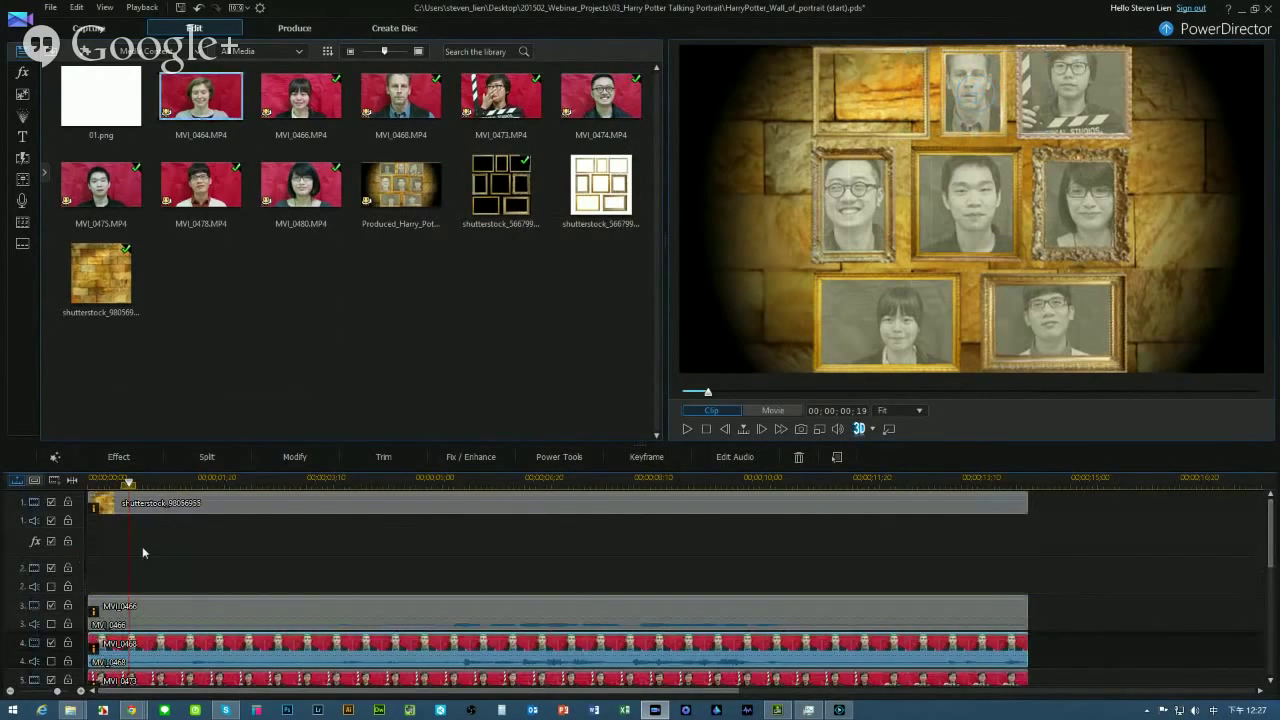
left_click(90, 568)
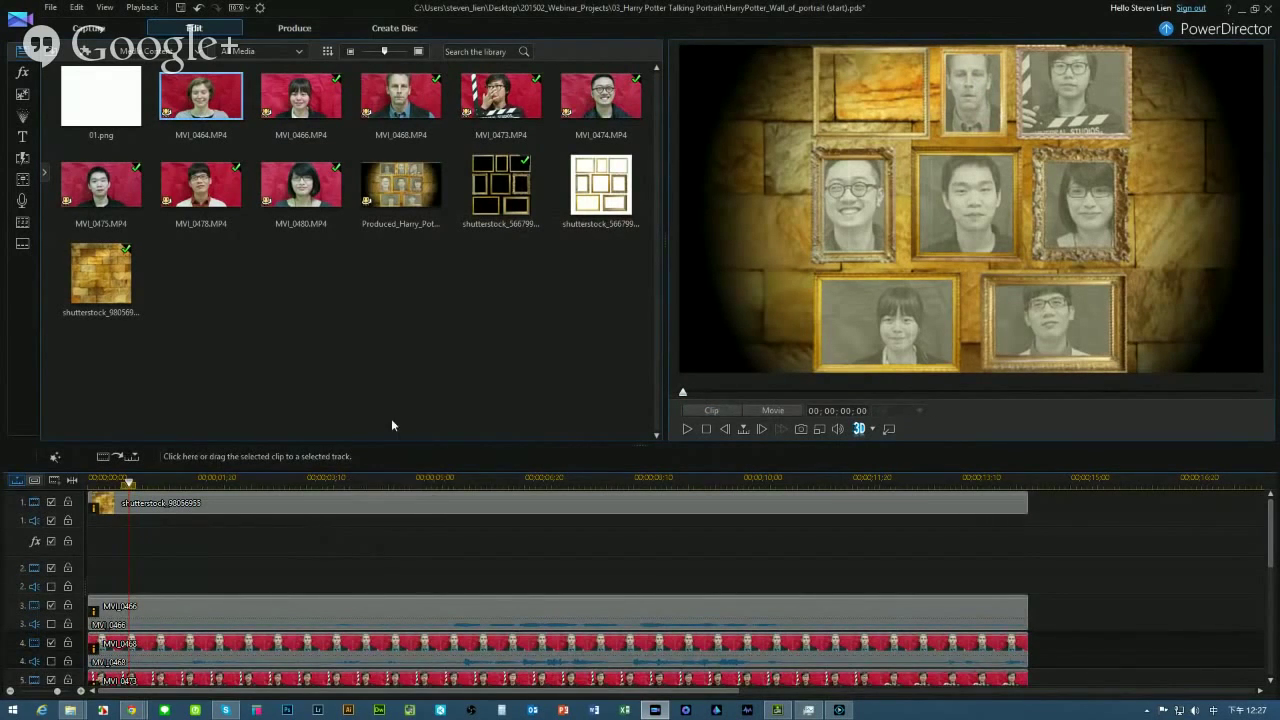
left_click_drag(220, 108, 94, 578)
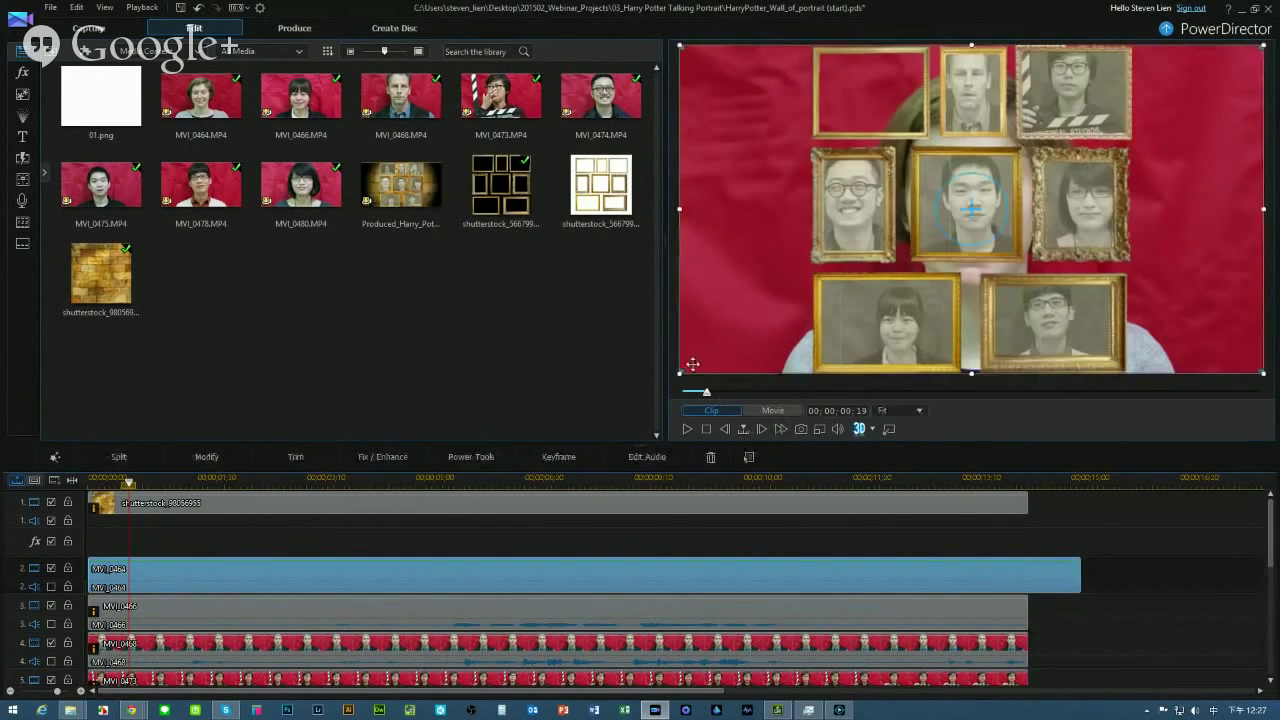
Shrink the MVI_0464 clip into the empty upper-left picture frame and mask it to the frame's opening
mouse_move(800, 260)
left_click_drag(800, 260, 1120, 118)
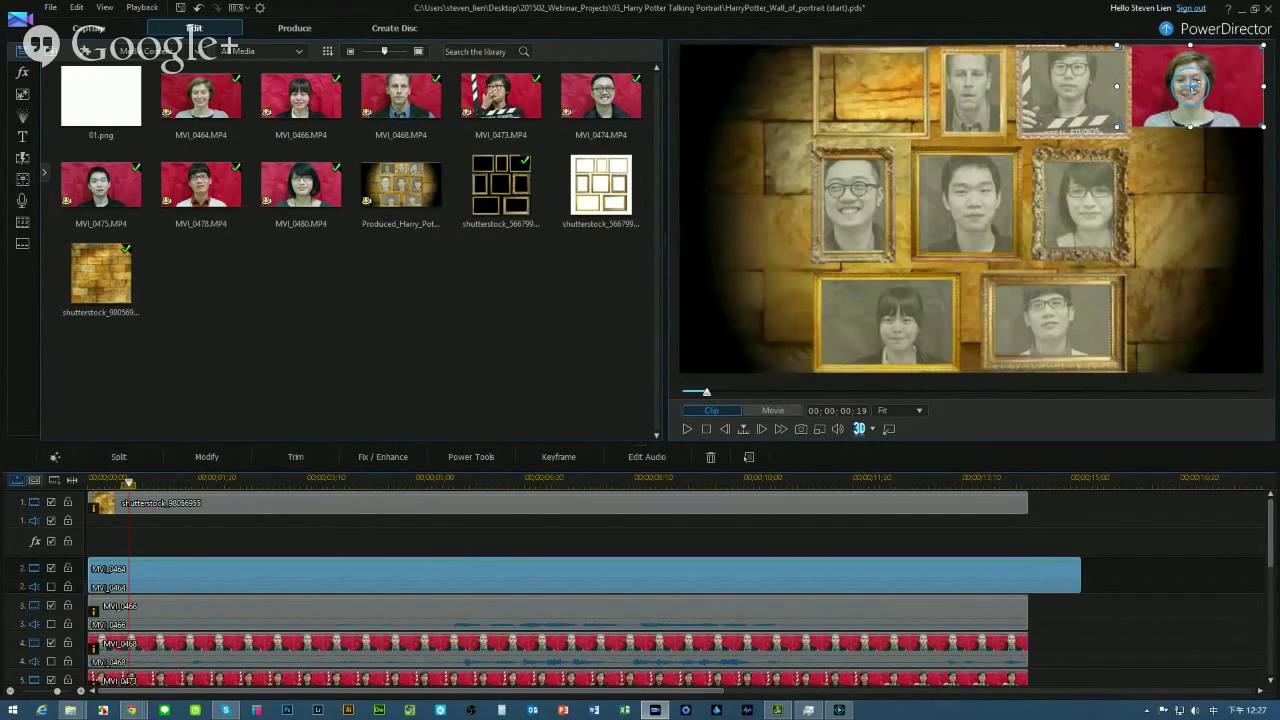
left_click(867, 93)
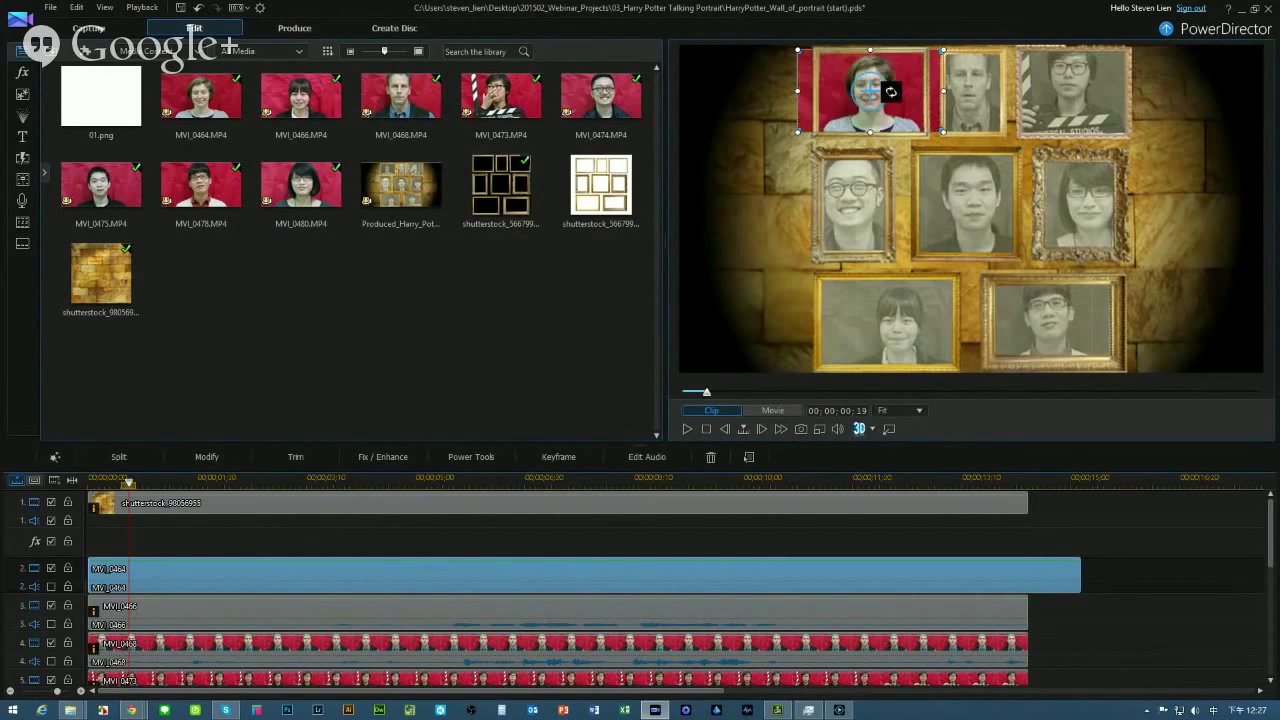
left_click(211, 461)
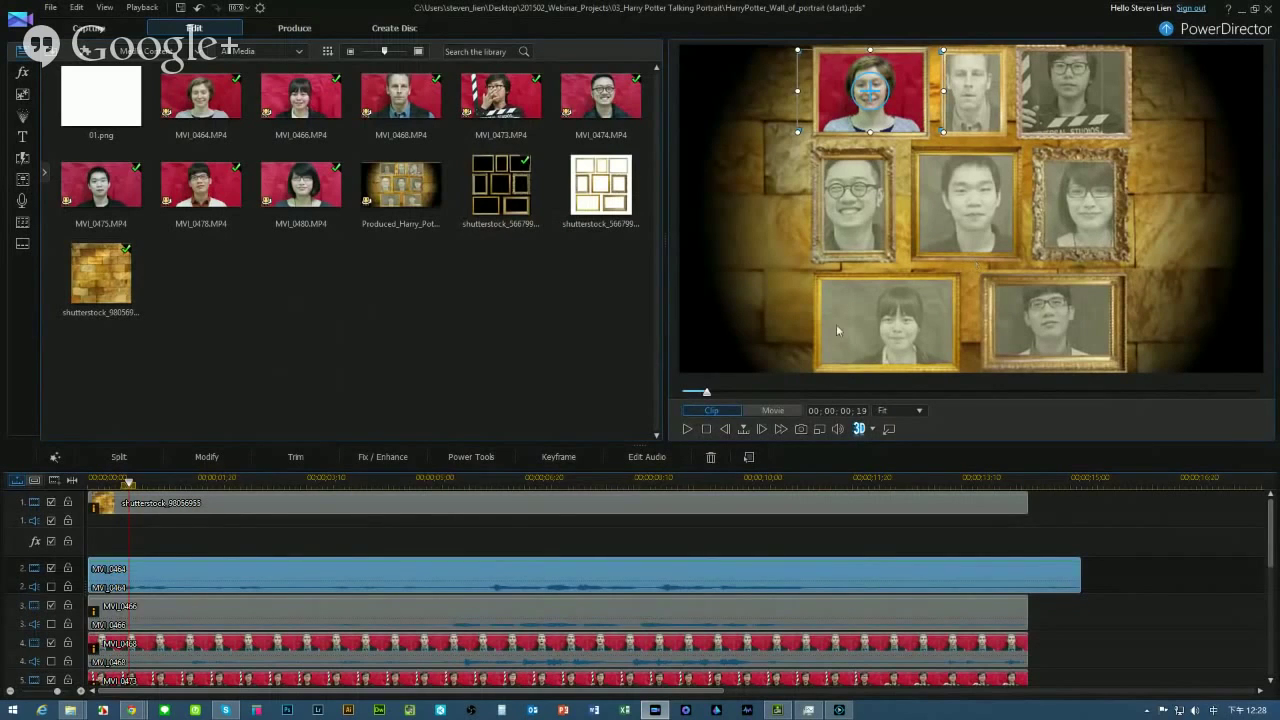
Search the video effects for "old" and apply the Old Movie effect to the MVI_0464 clip on track 2
left_click(22, 73)
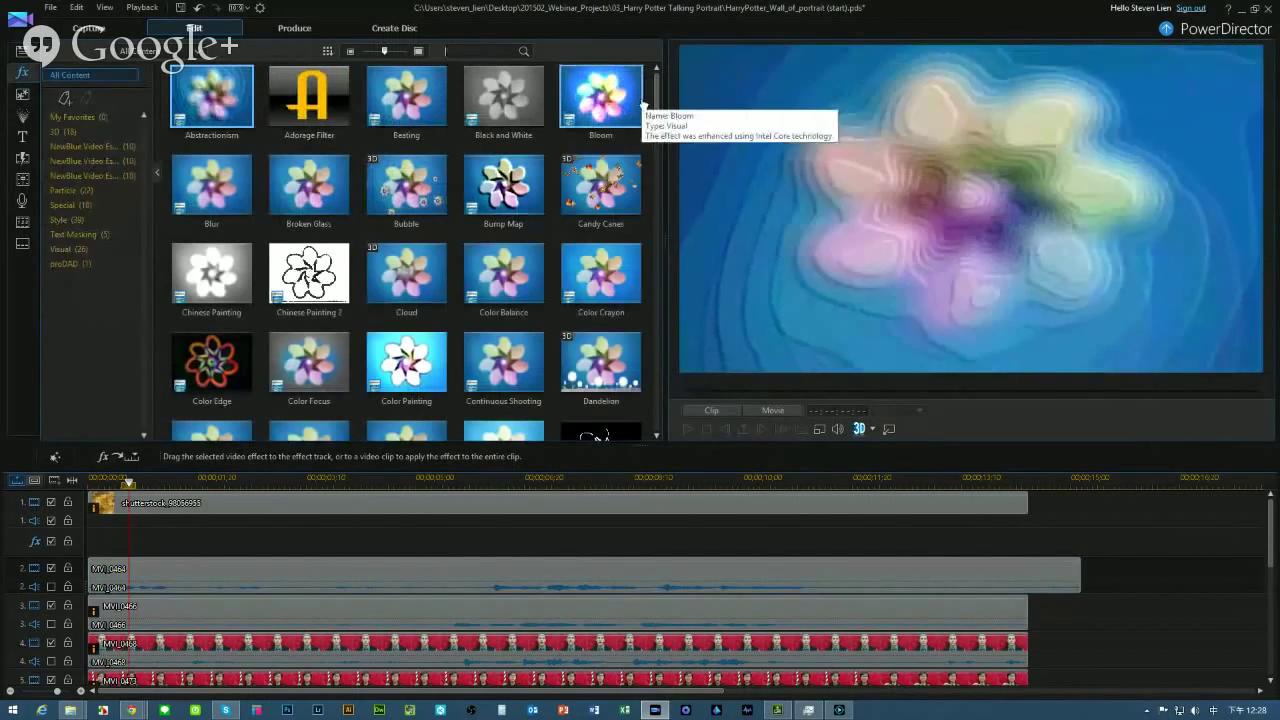
left_click_drag(655, 107, 655, 277)
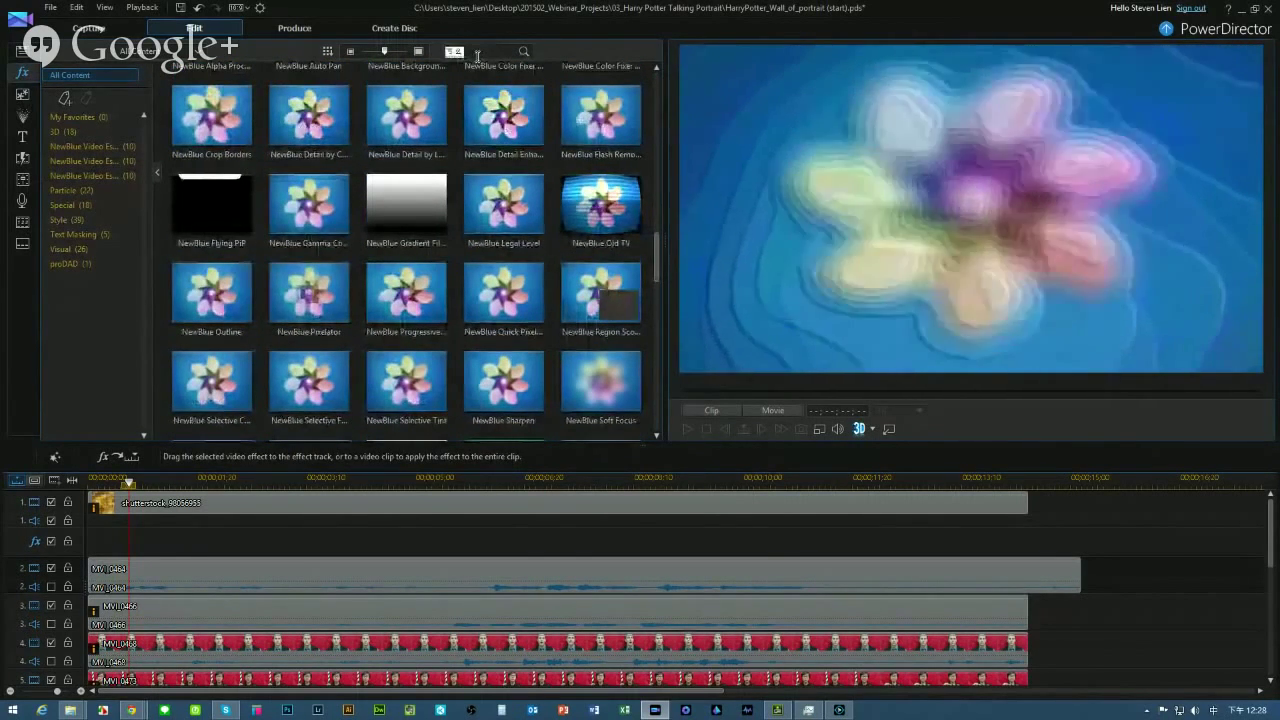
type("old")
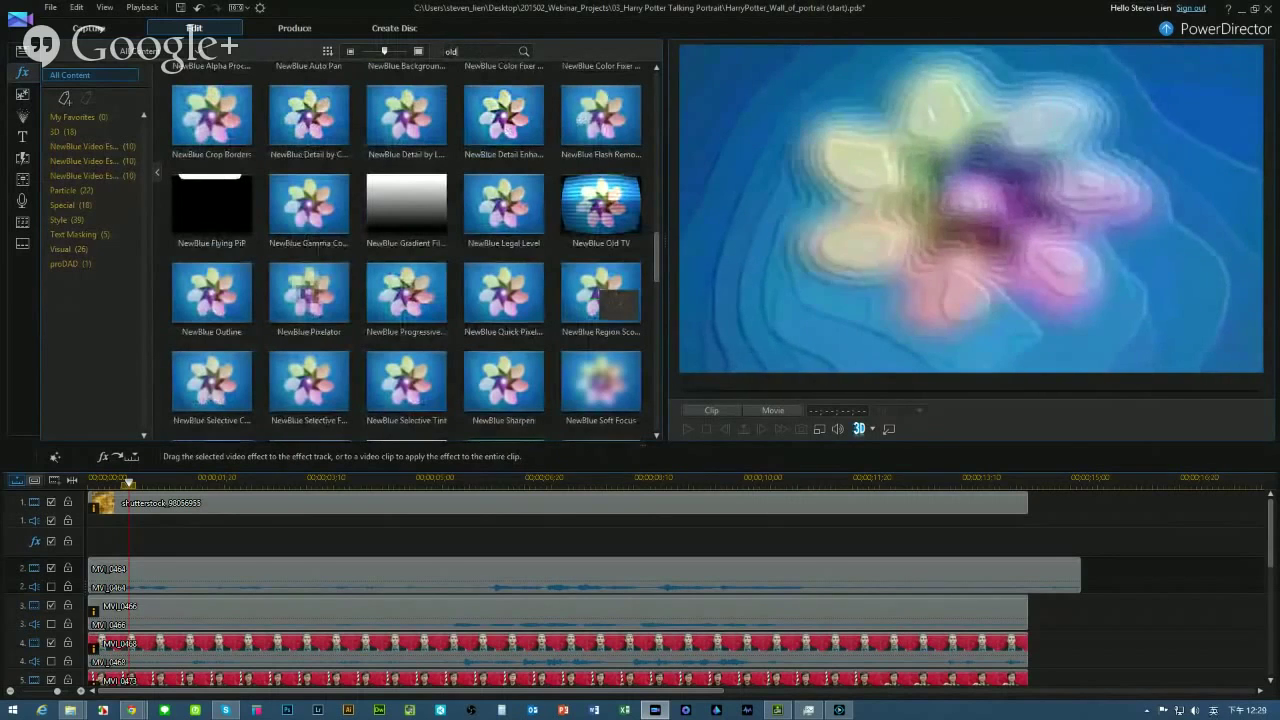
key("Return")
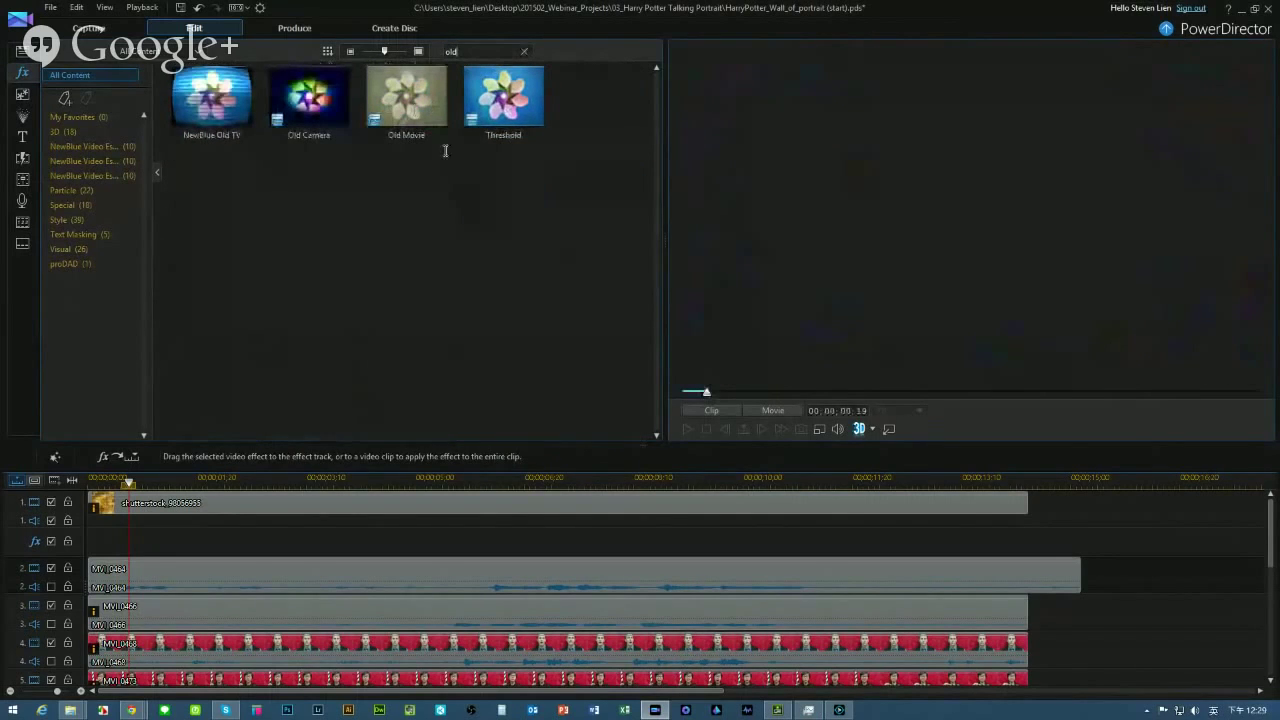
left_click_drag(413, 97, 104, 570)
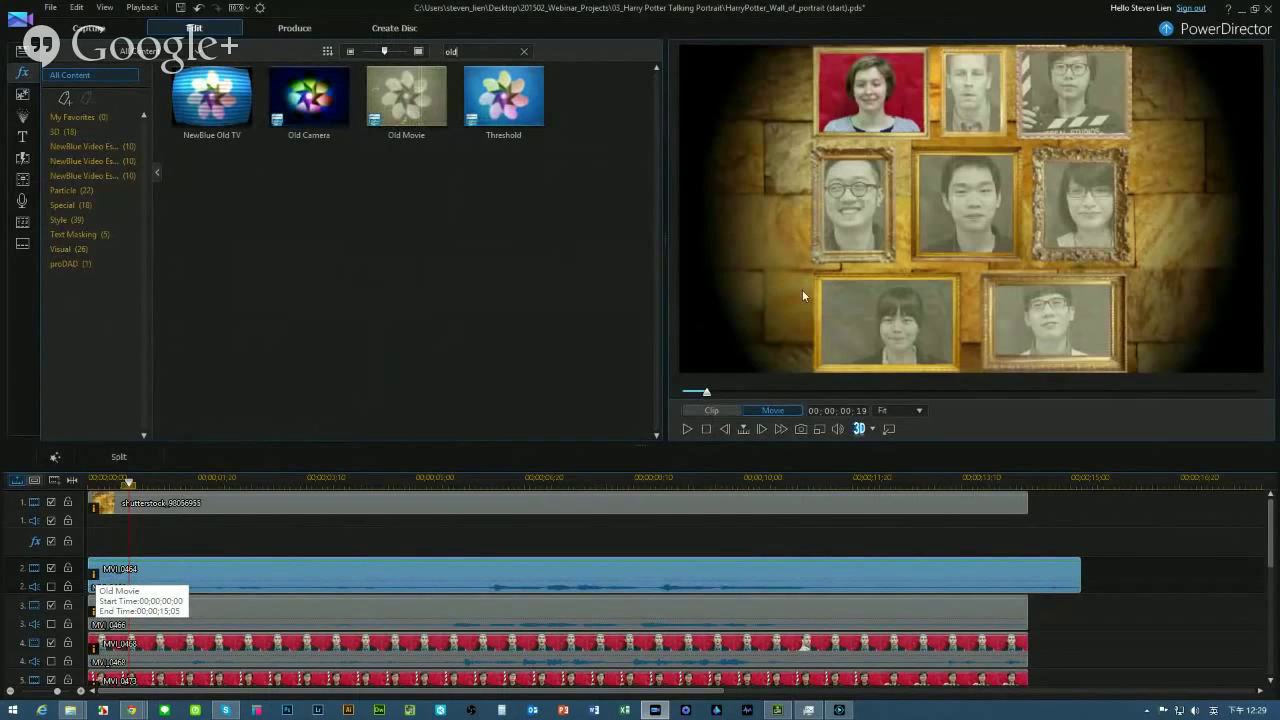
Trim the end of the MVI_0464 clip on track 2 to 00;00;14;11 so it matches the other tracks' length
left_click(962, 177)
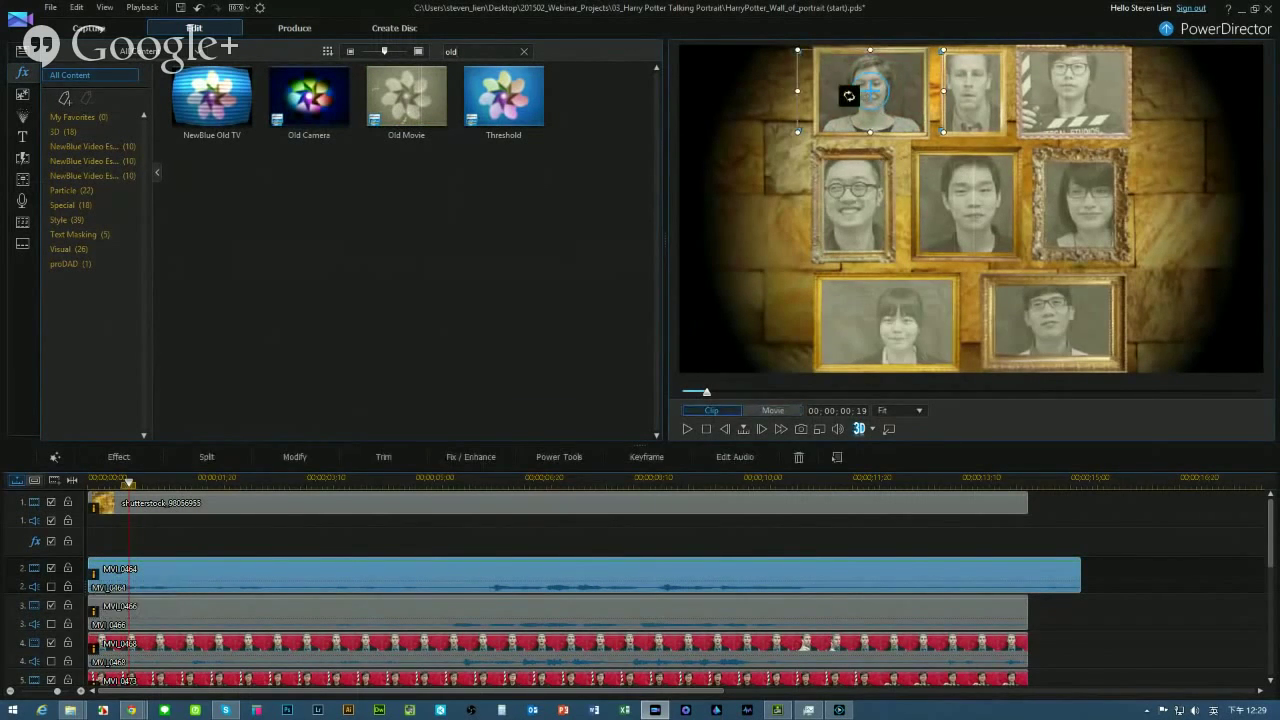
left_click(1074, 578)
left_click_drag(1034, 580, 1027, 582)
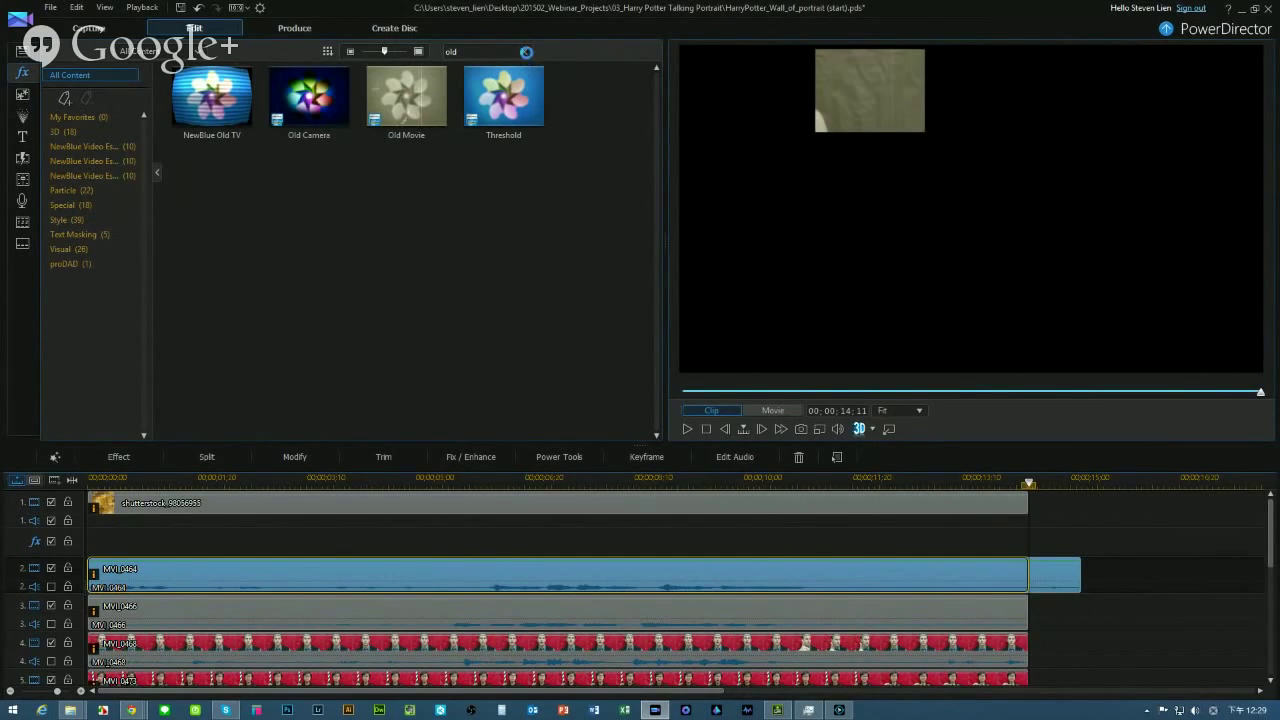
Clear the old search and search the video effects for "cra"
left_click(526, 52)
left_click(475, 52)
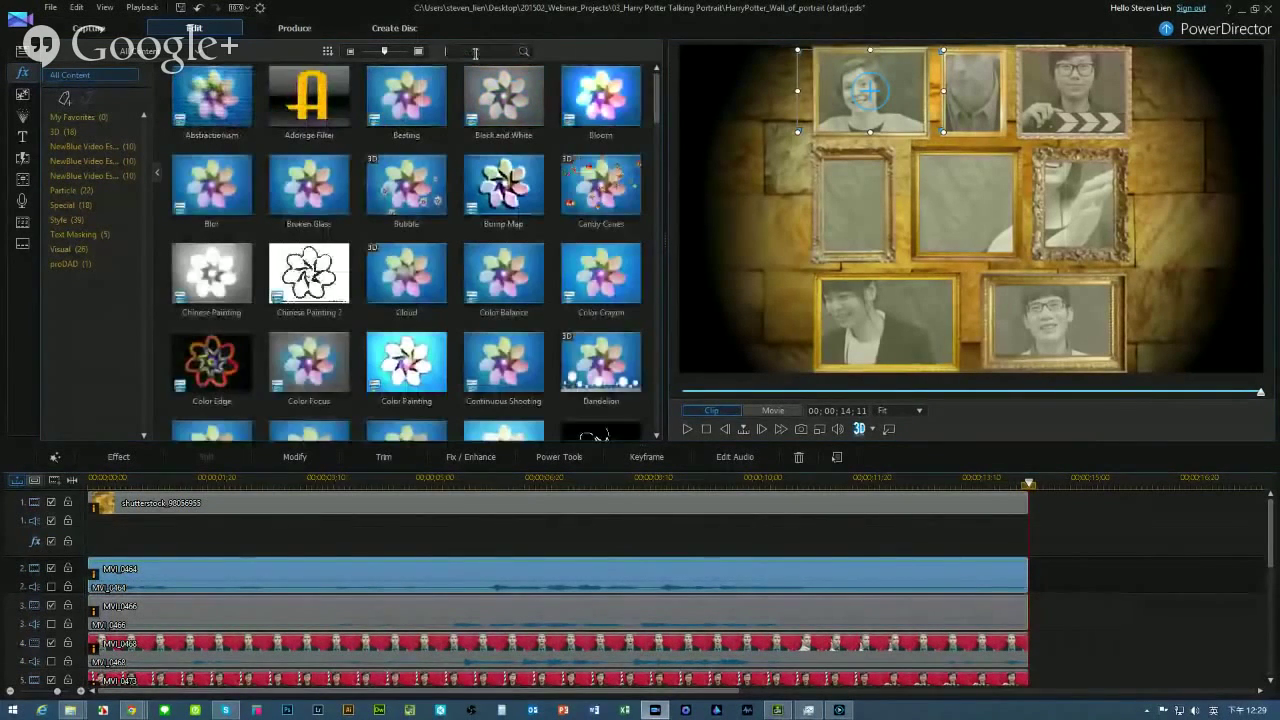
type("c")
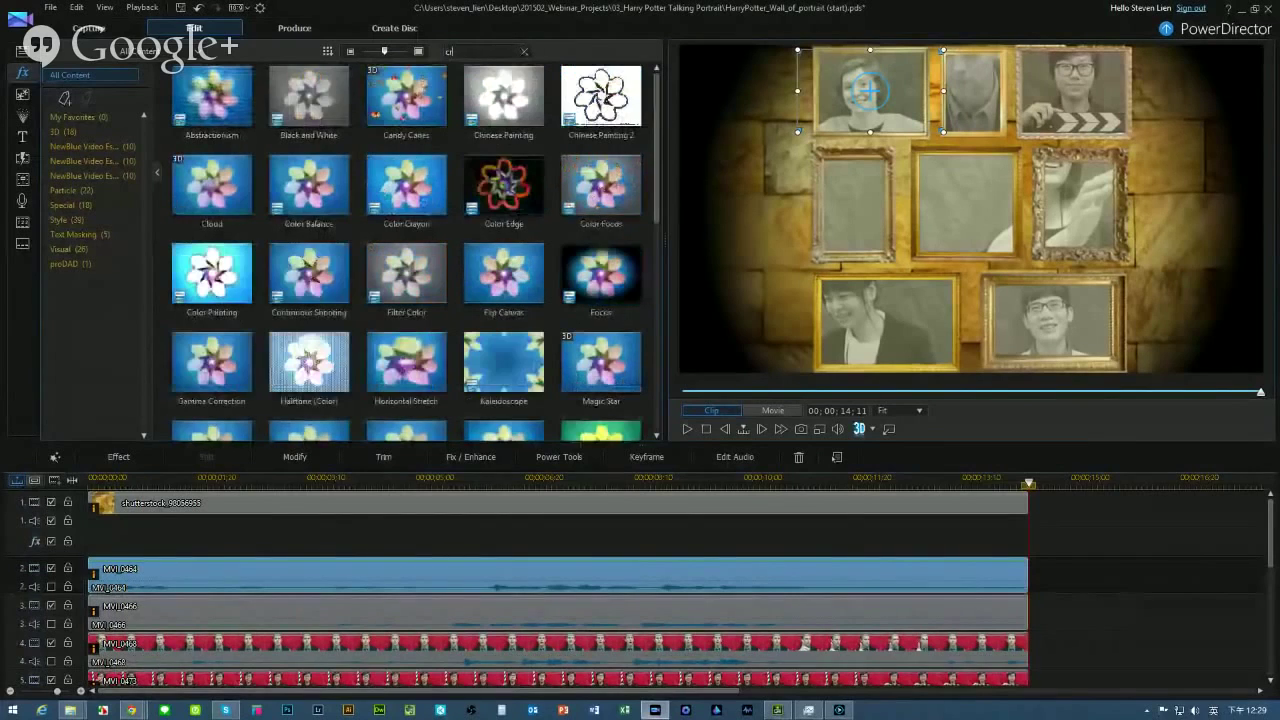
type("l")
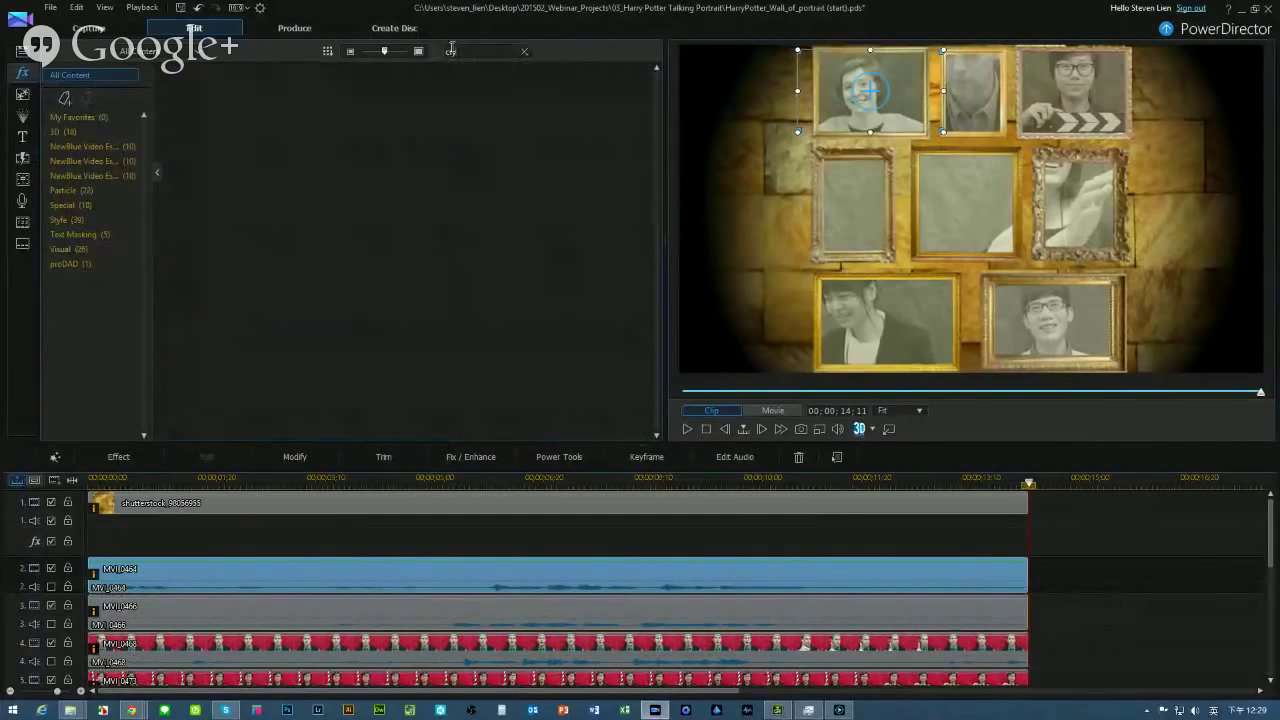
key("BackSpace")
key("BackSpace")
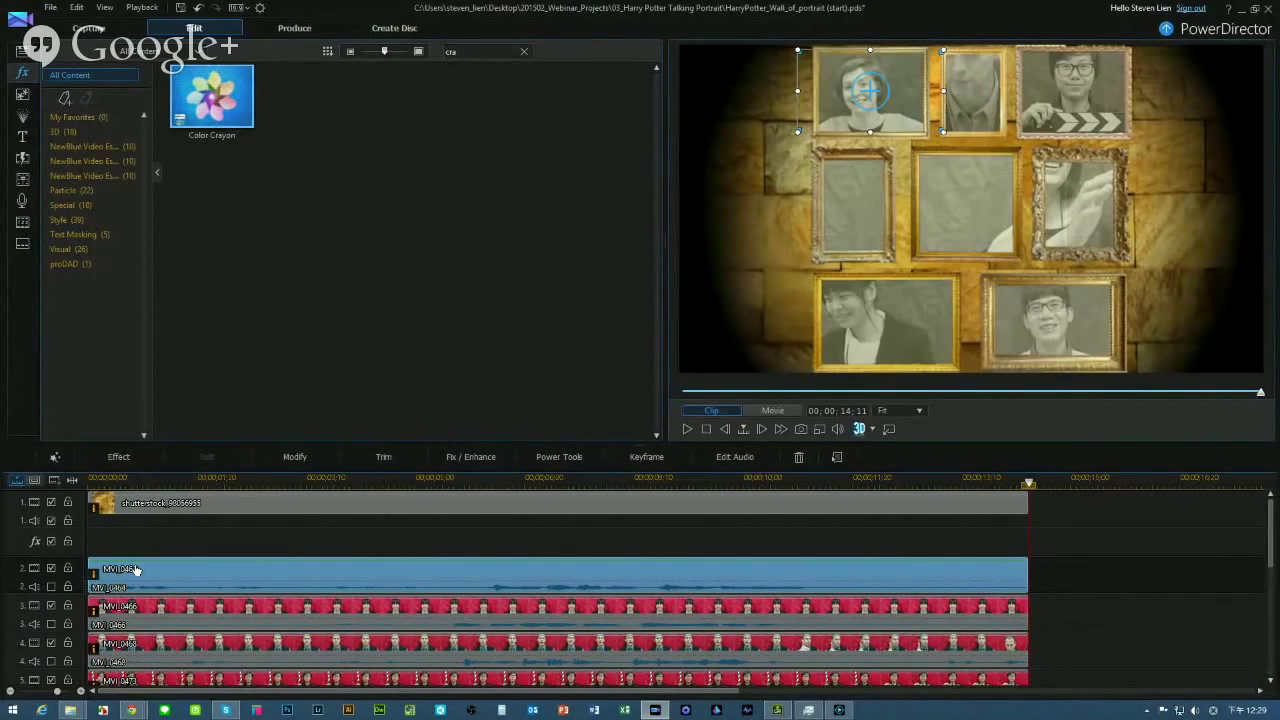
Apply the Color Crayon effect to the MVI_0464 clip on track 2 and open the clip's effect settings
left_click(225, 300)
left_click(270, 171)
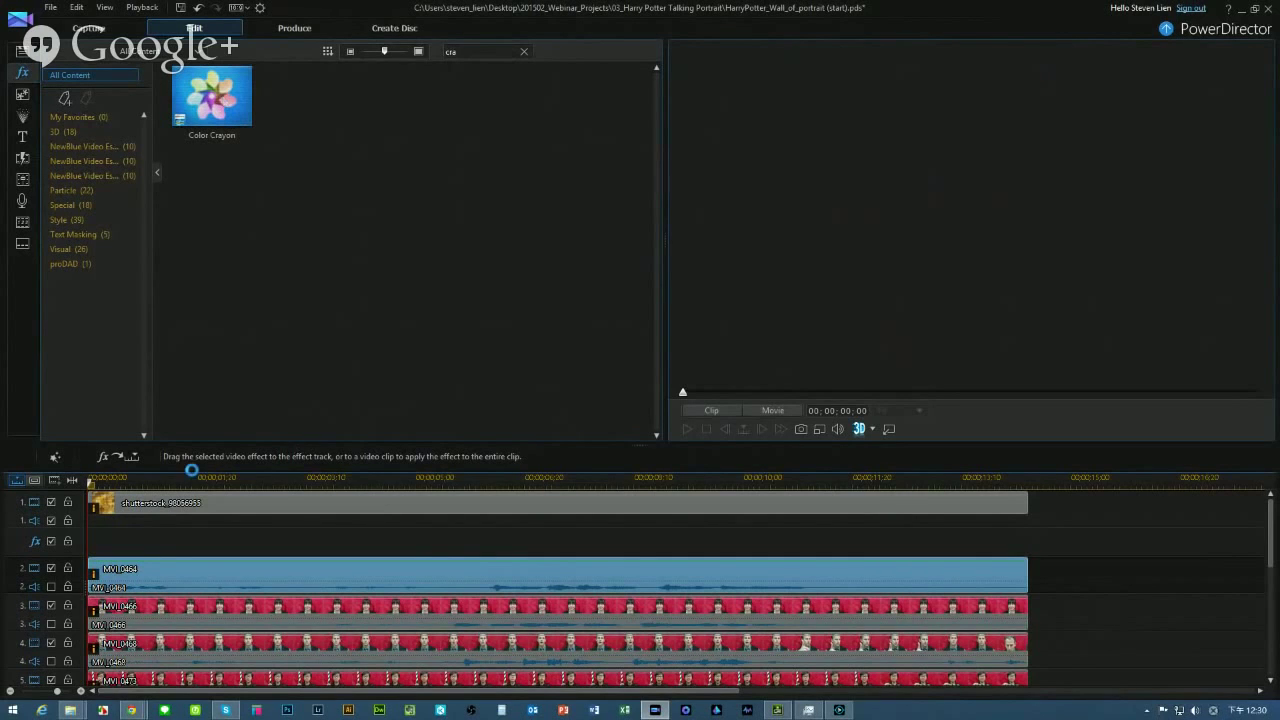
left_click(171, 571)
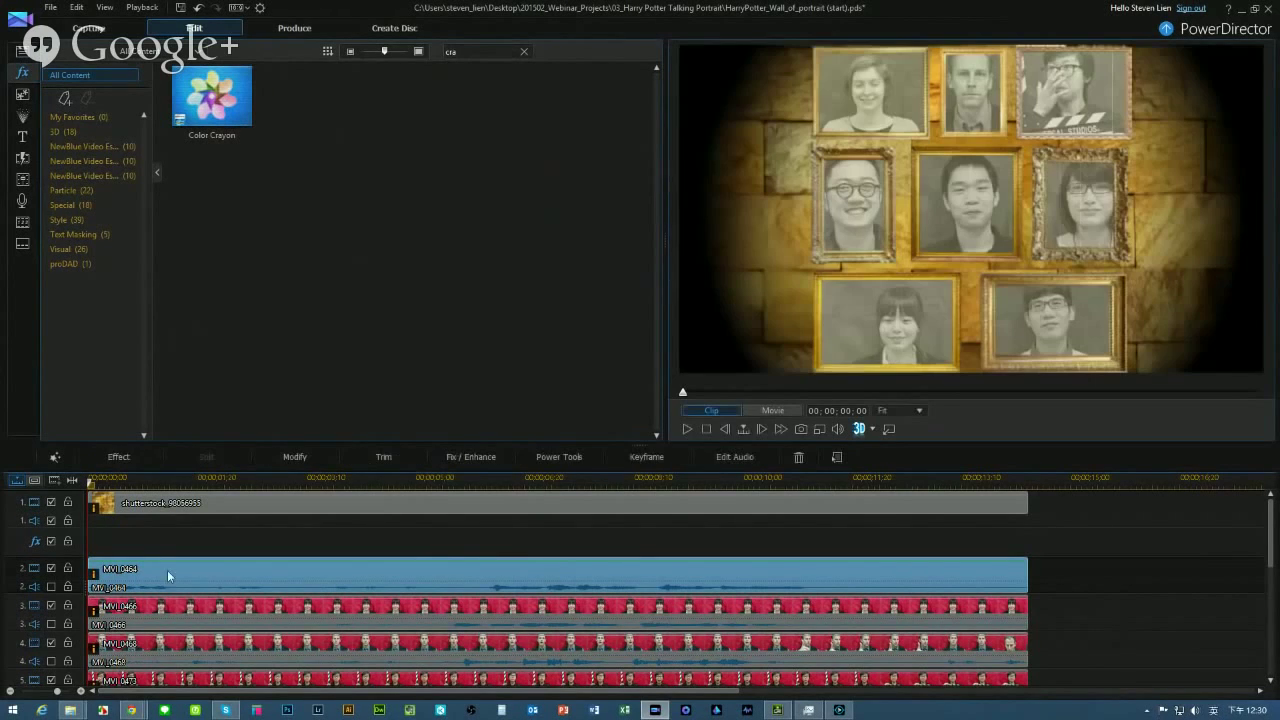
left_click(121, 459)
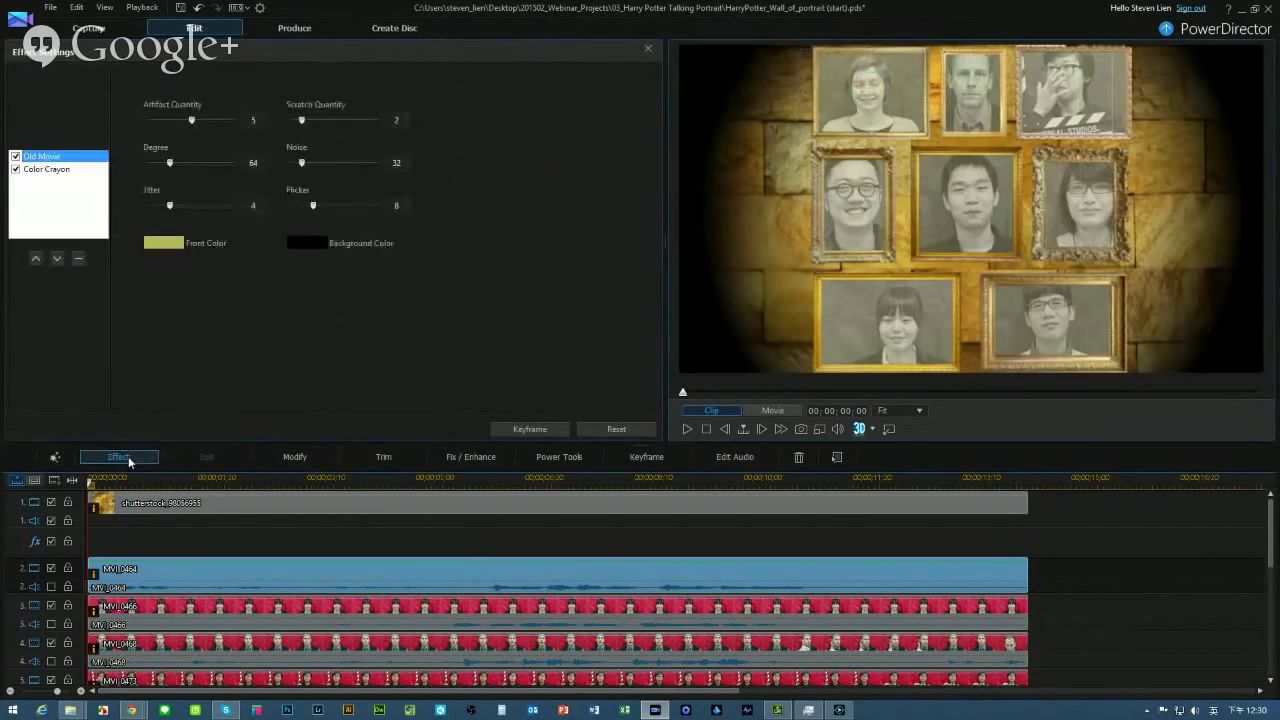
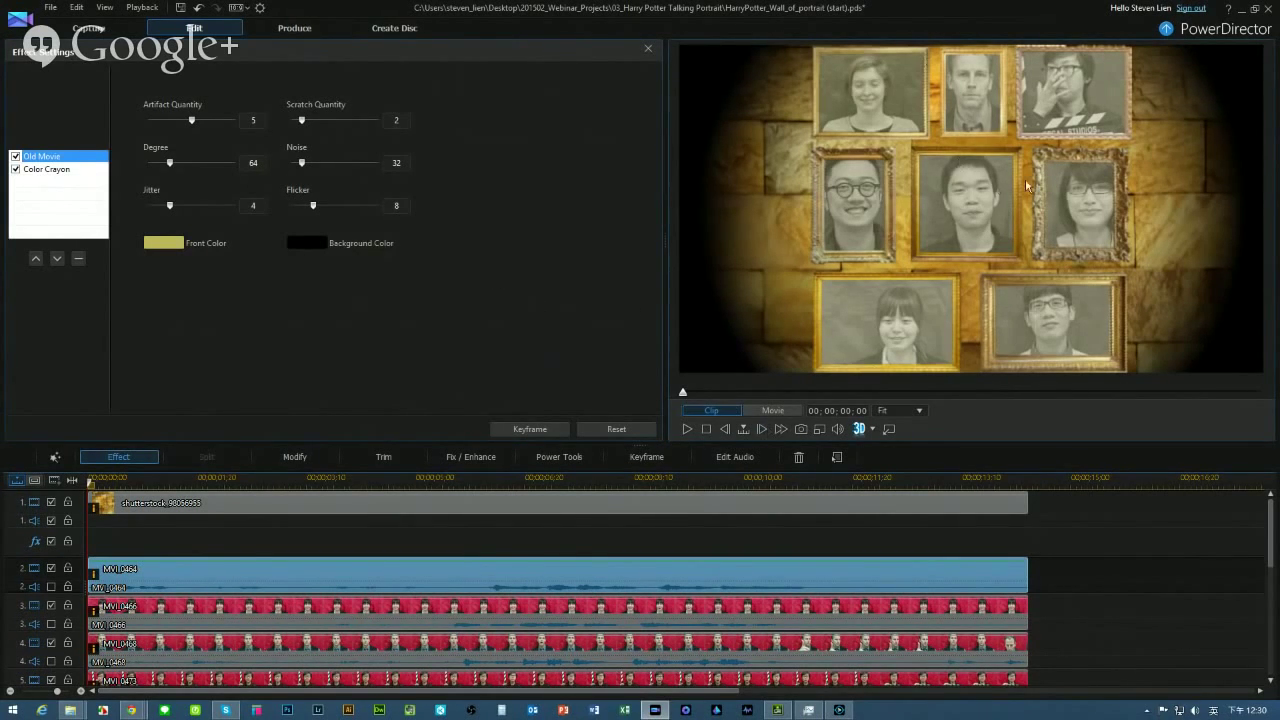
Close the portrait project without saving and open the "Star war title -PDR" project from the 04_StarWars Titles folder, dismissing the startup advertisement
left_click(1270, 12)
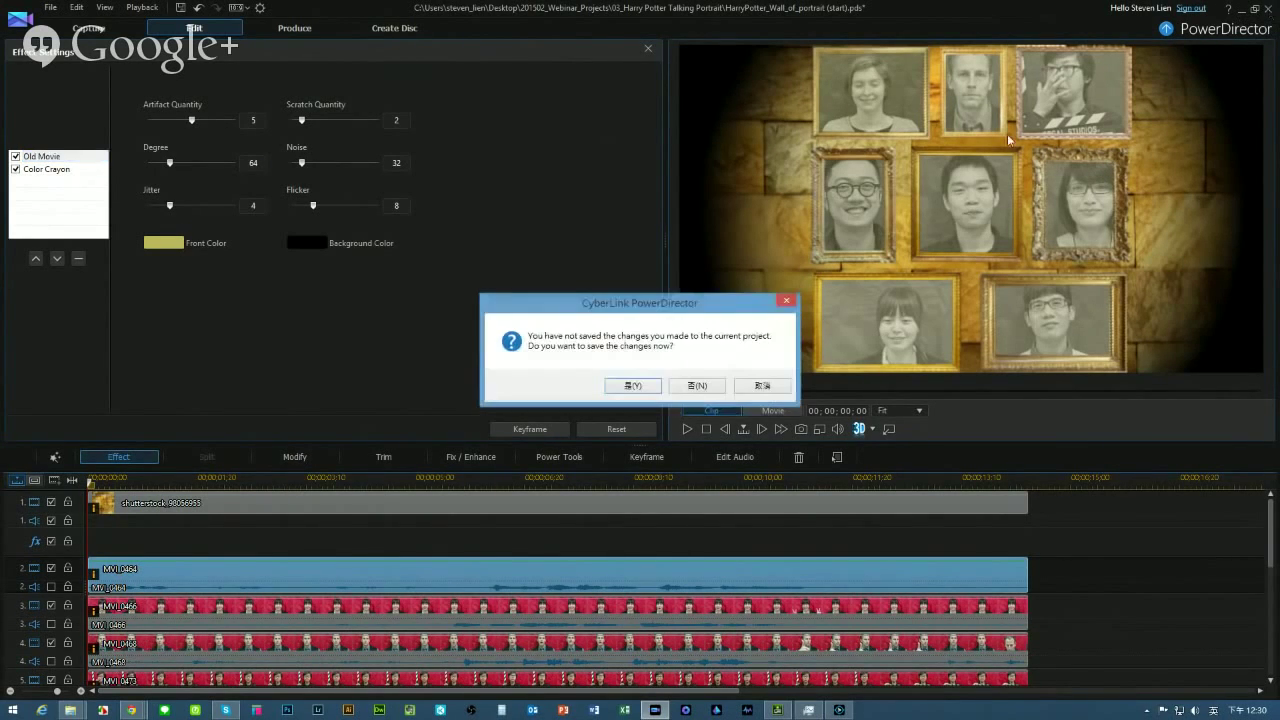
left_click(698, 386)
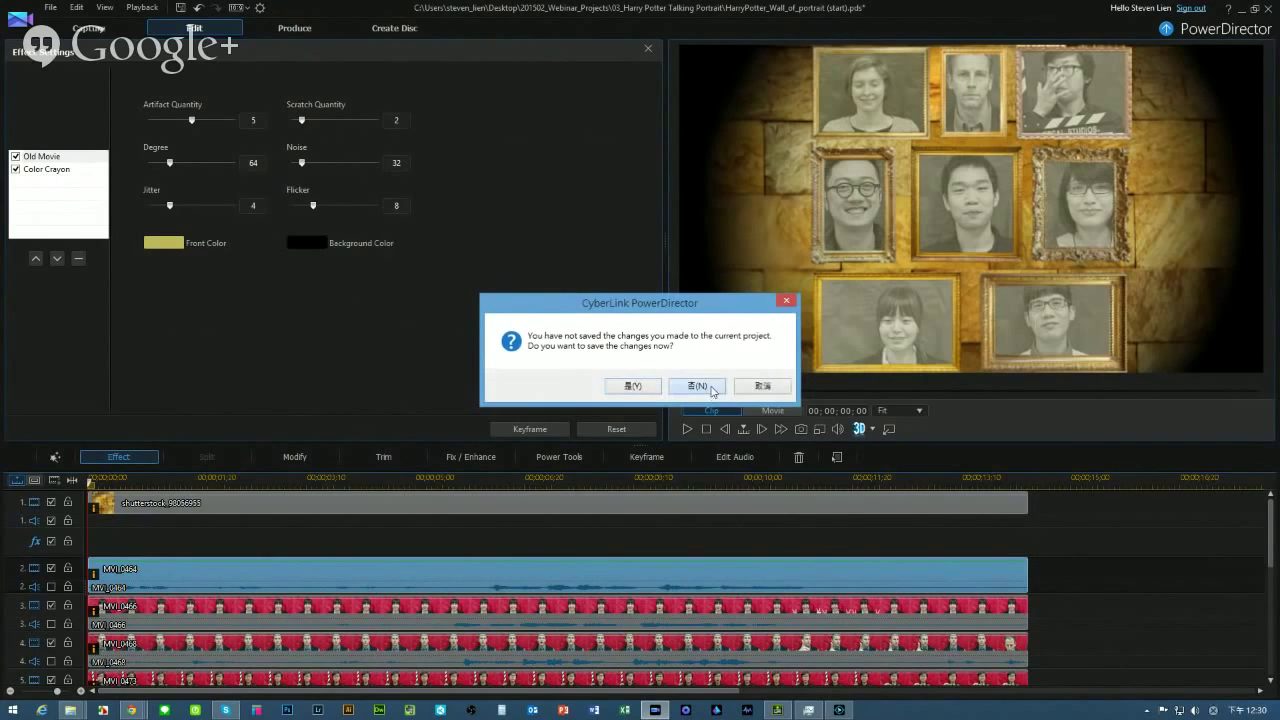
key("BackSpace")
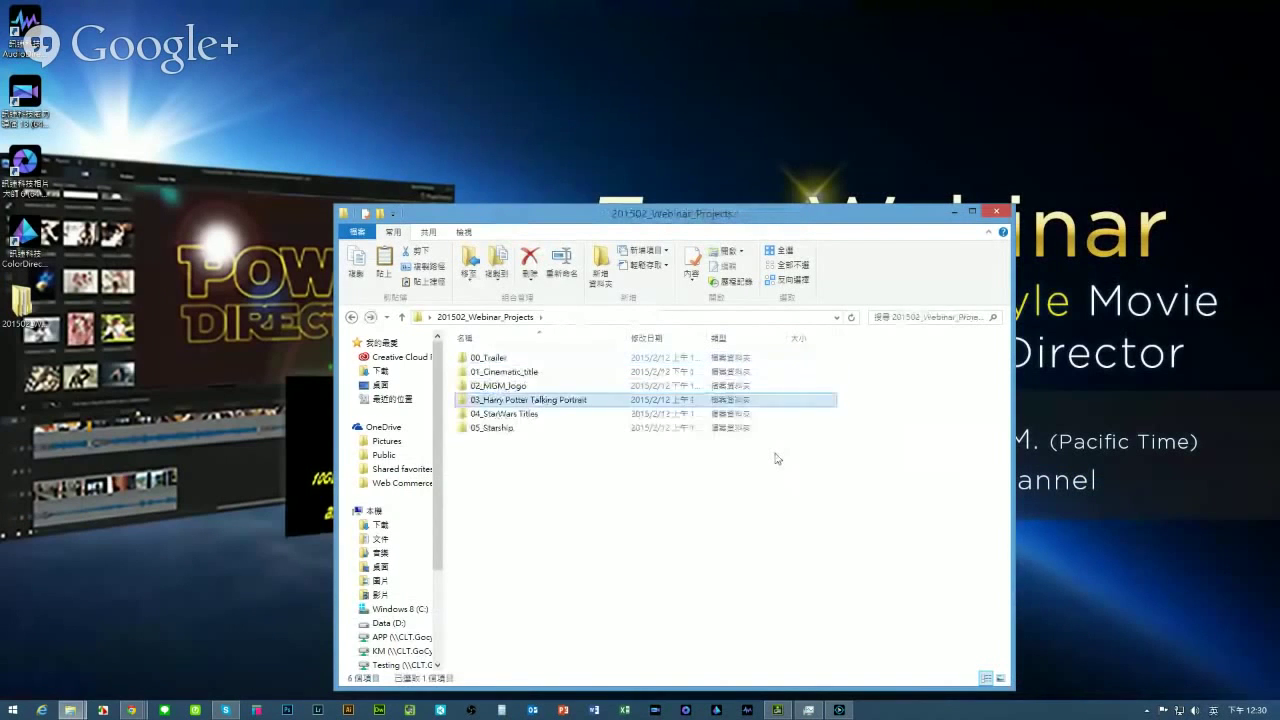
left_click(720, 472)
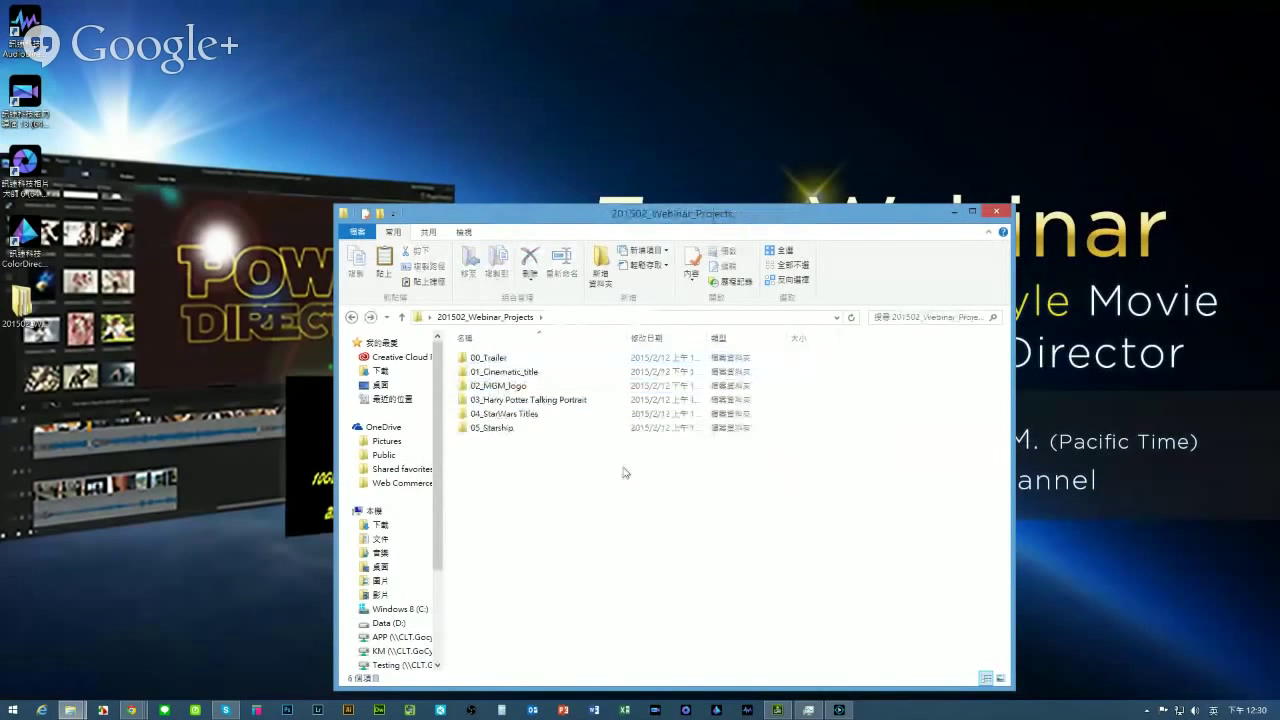
left_click(533, 418)
double_click(533, 416)
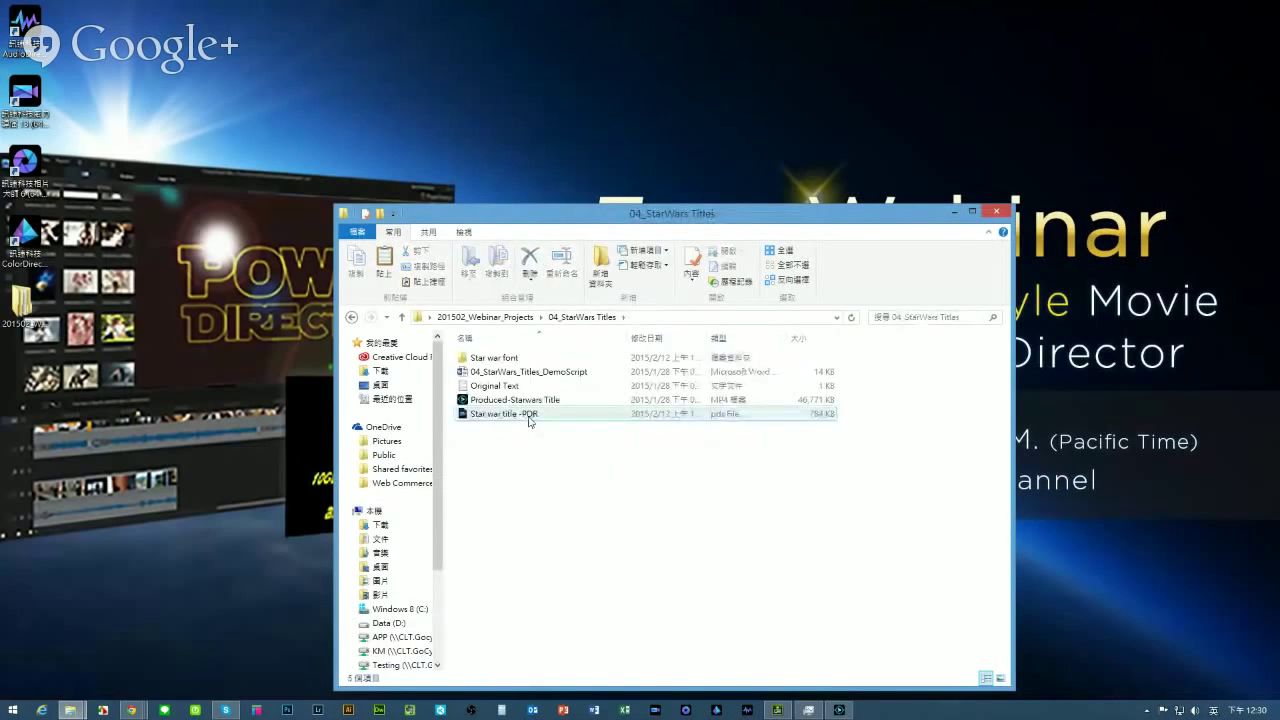
double_click(530, 416)
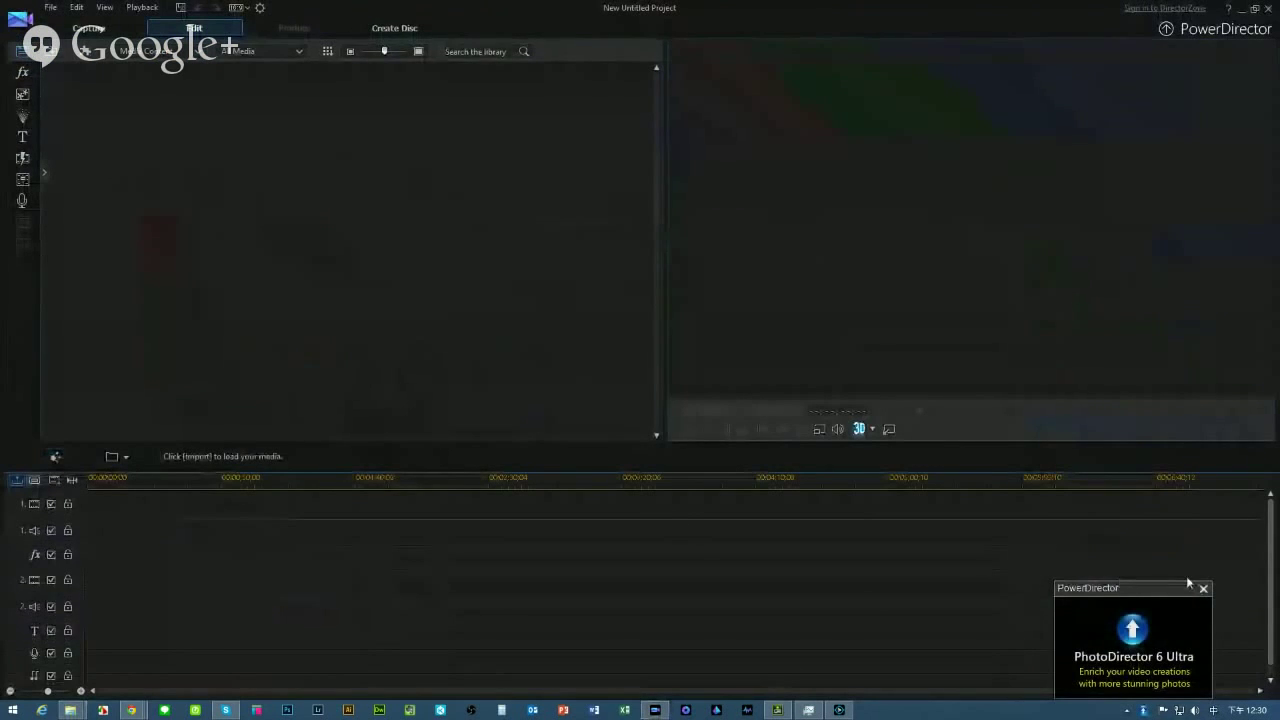
left_click(1202, 588)
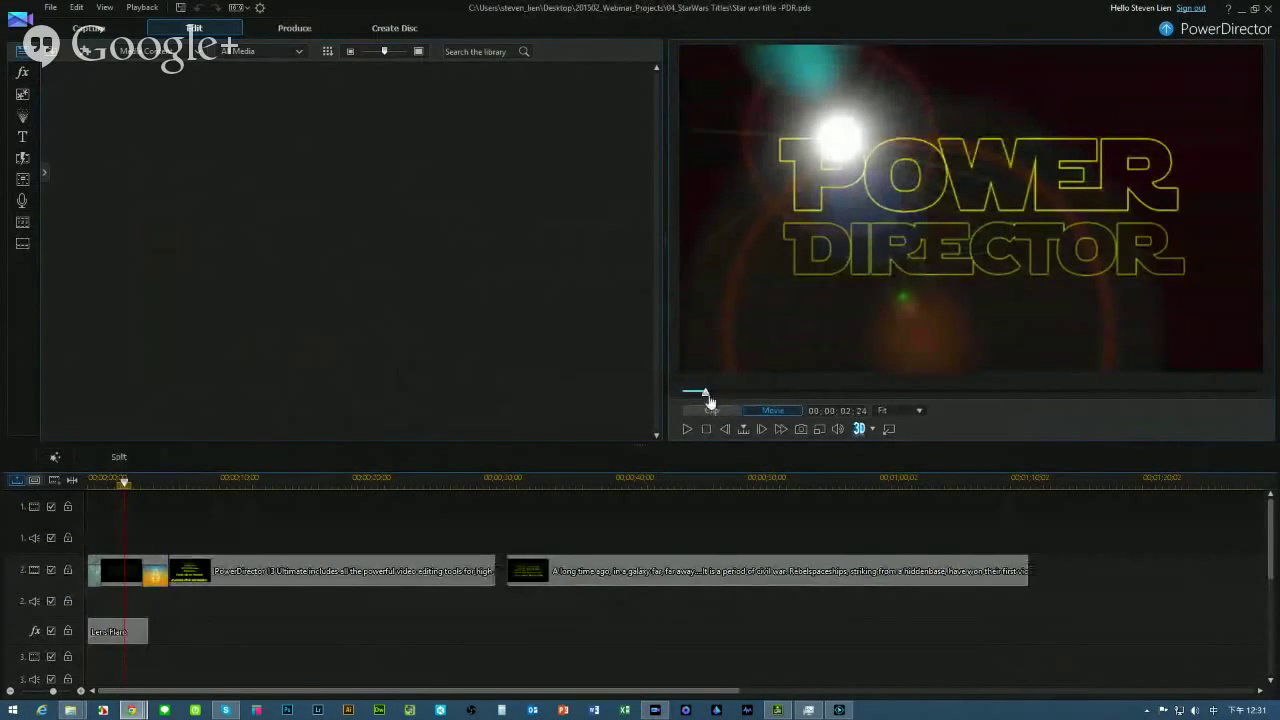
Preview the opening POWER DIRECTOR title and the scrolling "PowerDirector 13 Ultimate includes" text in the movie
left_click(687, 429)
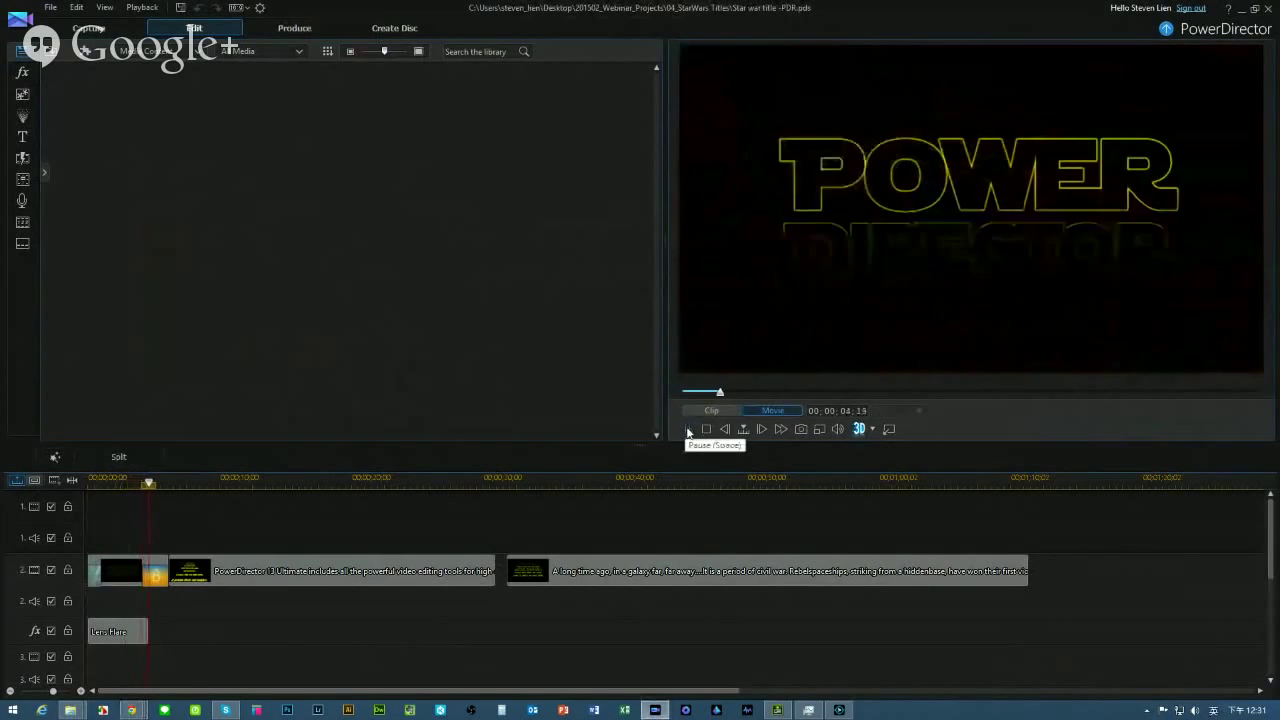
left_click(687, 430)
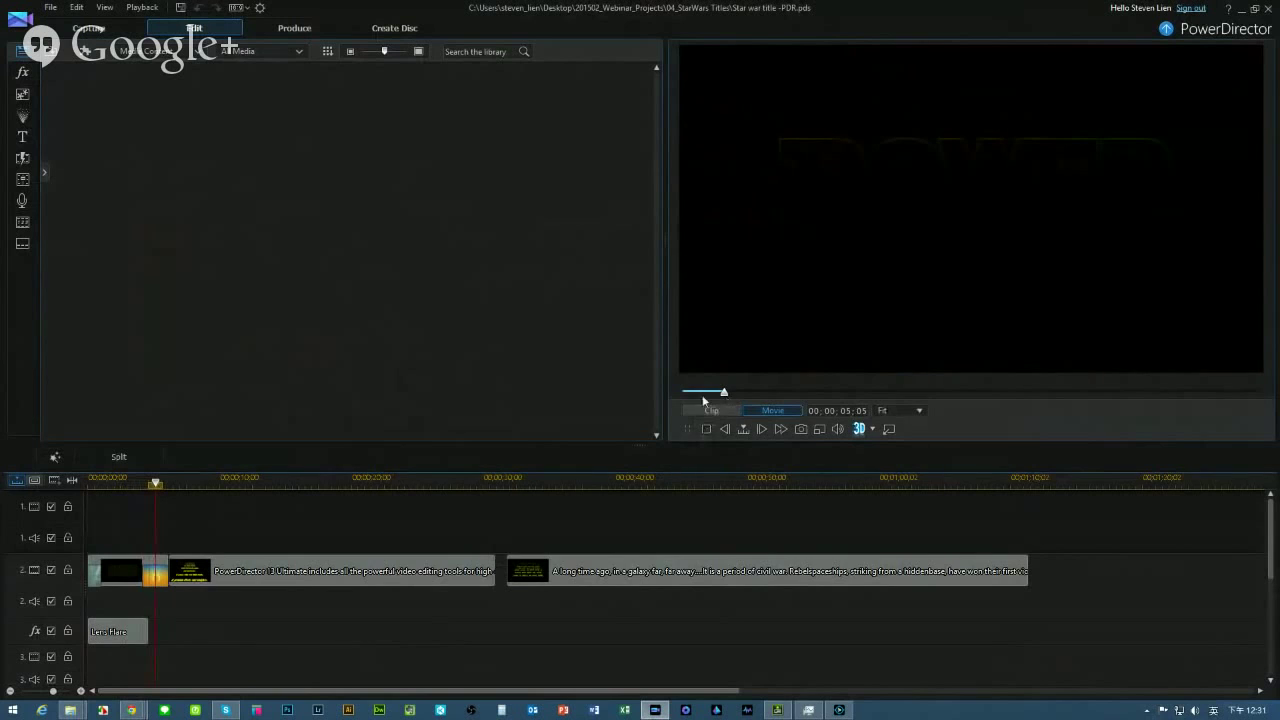
left_click_drag(724, 392, 684, 393)
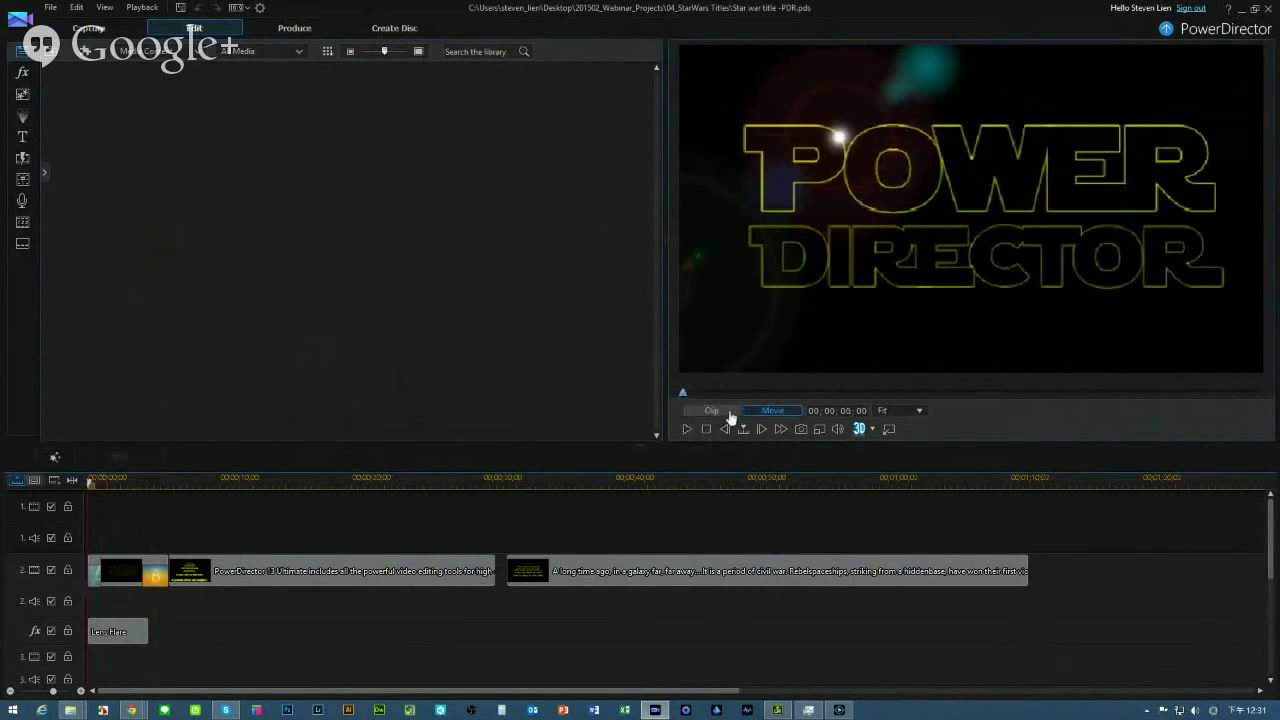
left_click(192, 480)
left_click(687, 429)
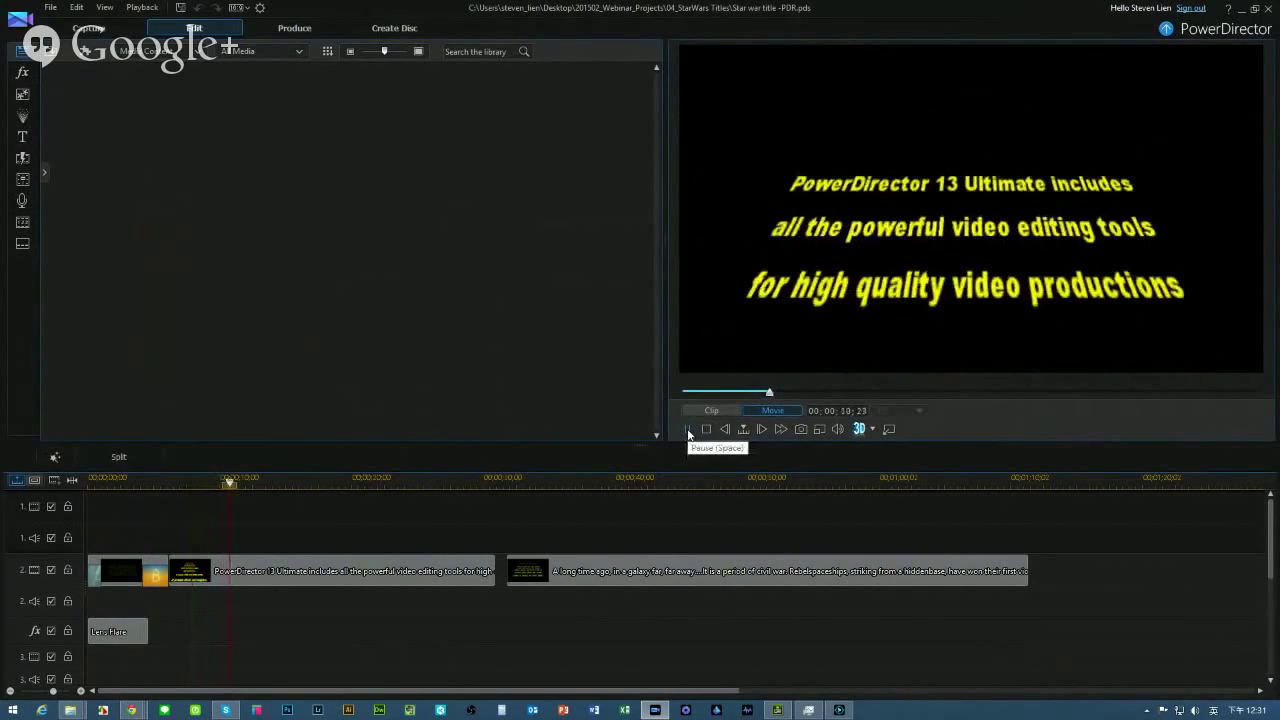
left_click(687, 430)
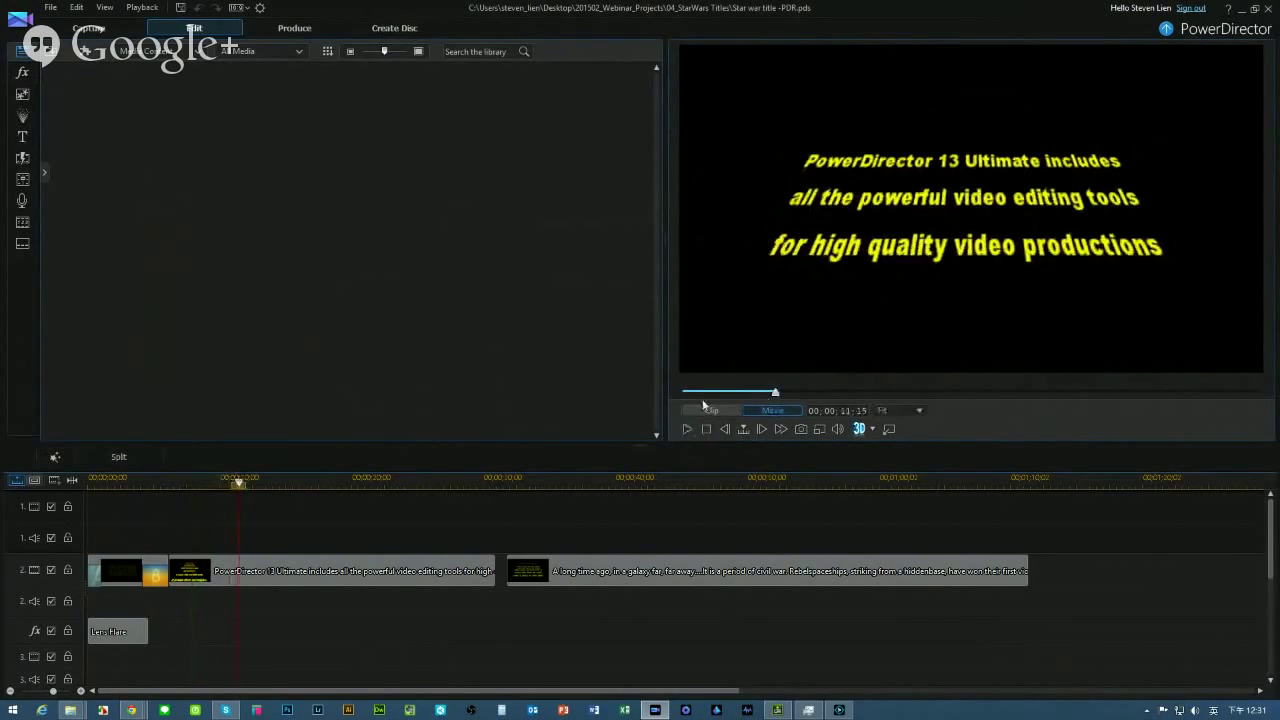
Shift the "A long time ago" title clip to about 00:00:51 and place a Default title in the gap before it
left_click(679, 578)
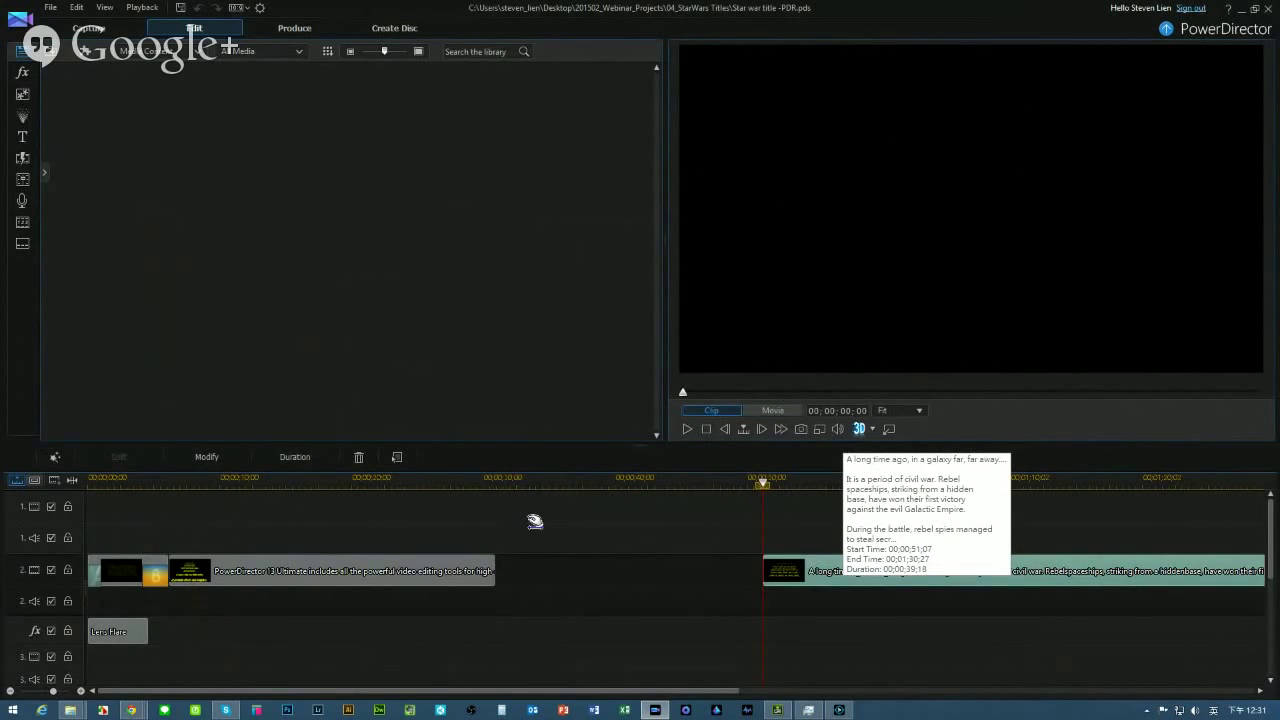
left_click(548, 481)
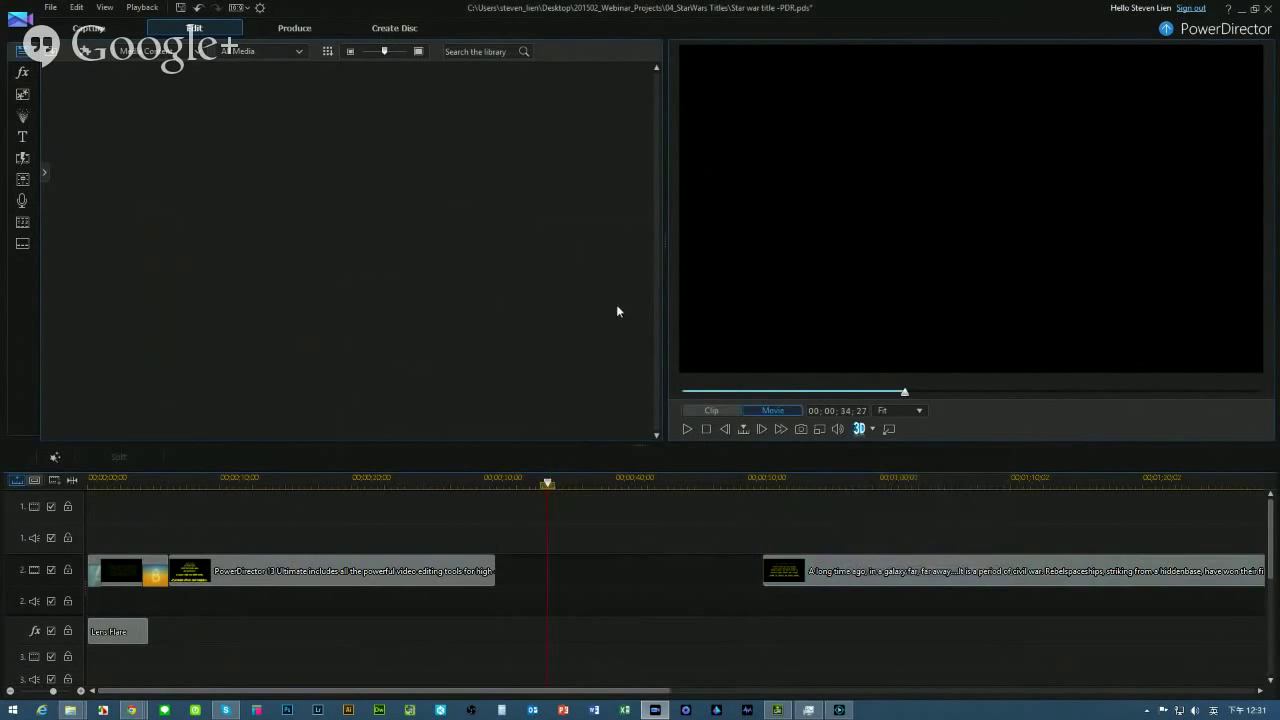
left_click(22, 136)
left_click(221, 121)
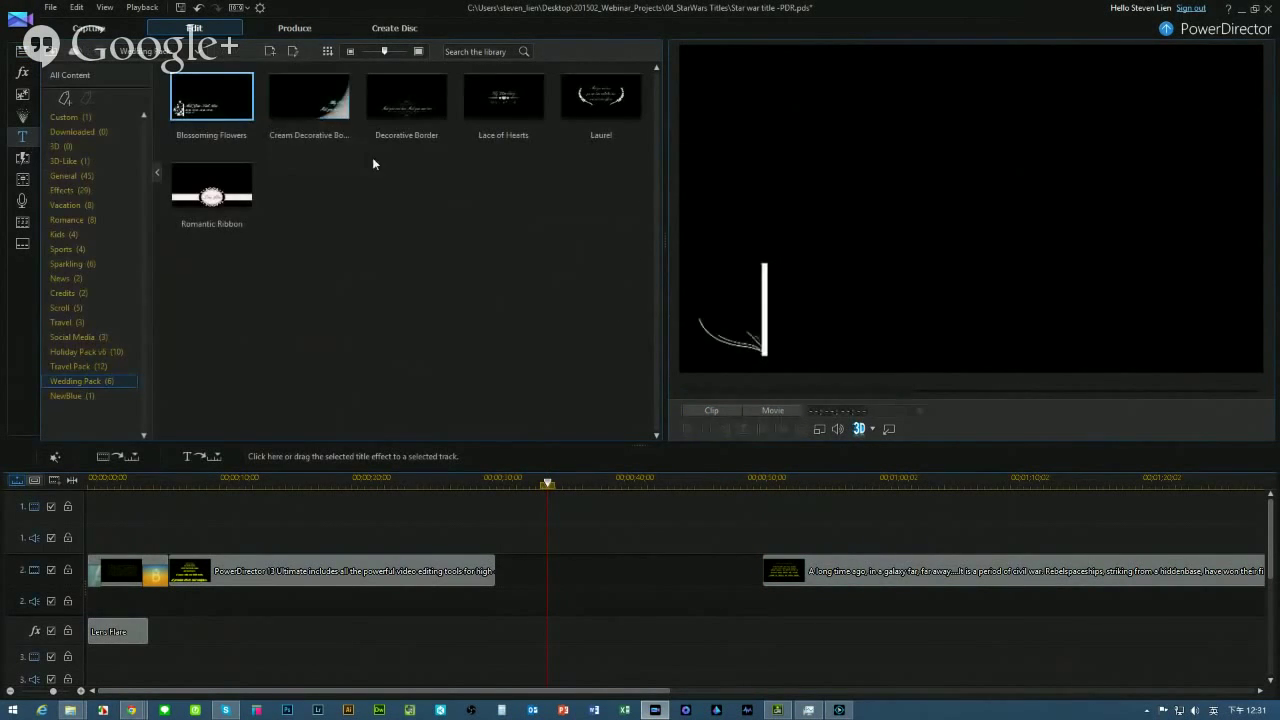
left_click(75, 75)
mouse_move(503, 362)
left_mouse_down()
mouse_move(530, 372)
mouse_move(578, 586)
mouse_move(566, 586)
left_mouse_up()
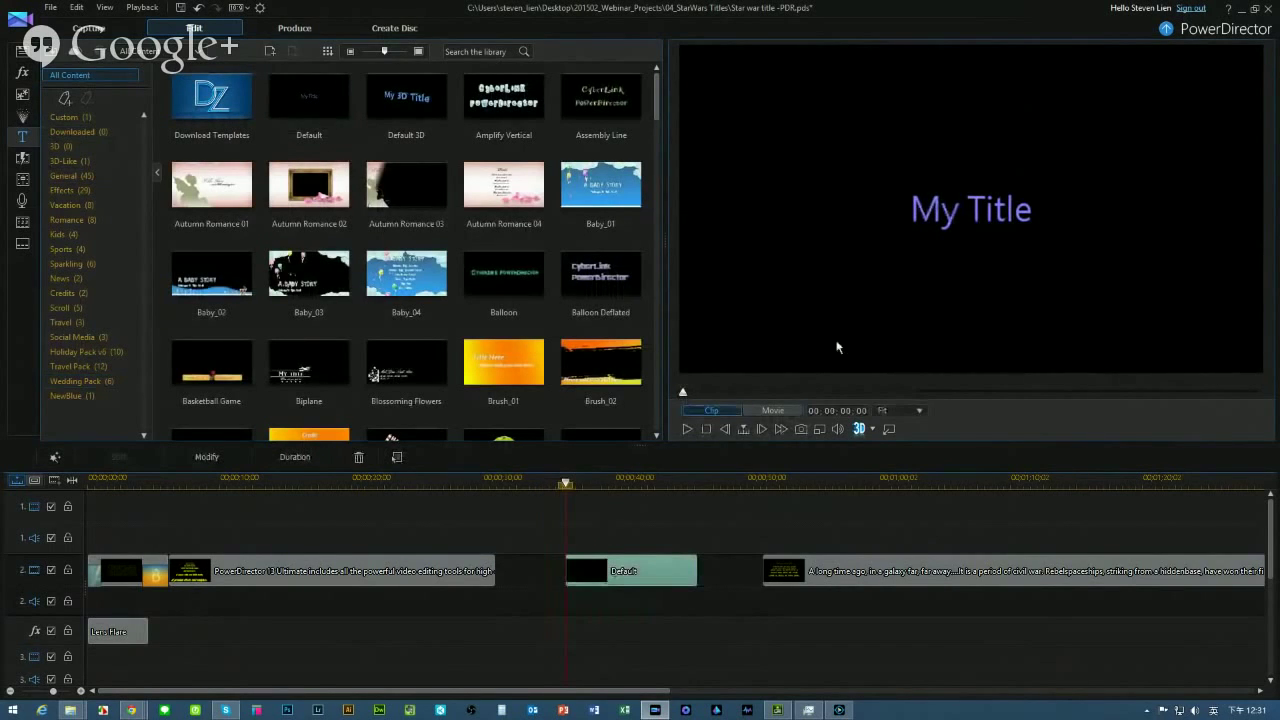
Open the new Default title in the Title Designer and set its font to Star Jedi Rounded
double_click(650, 571)
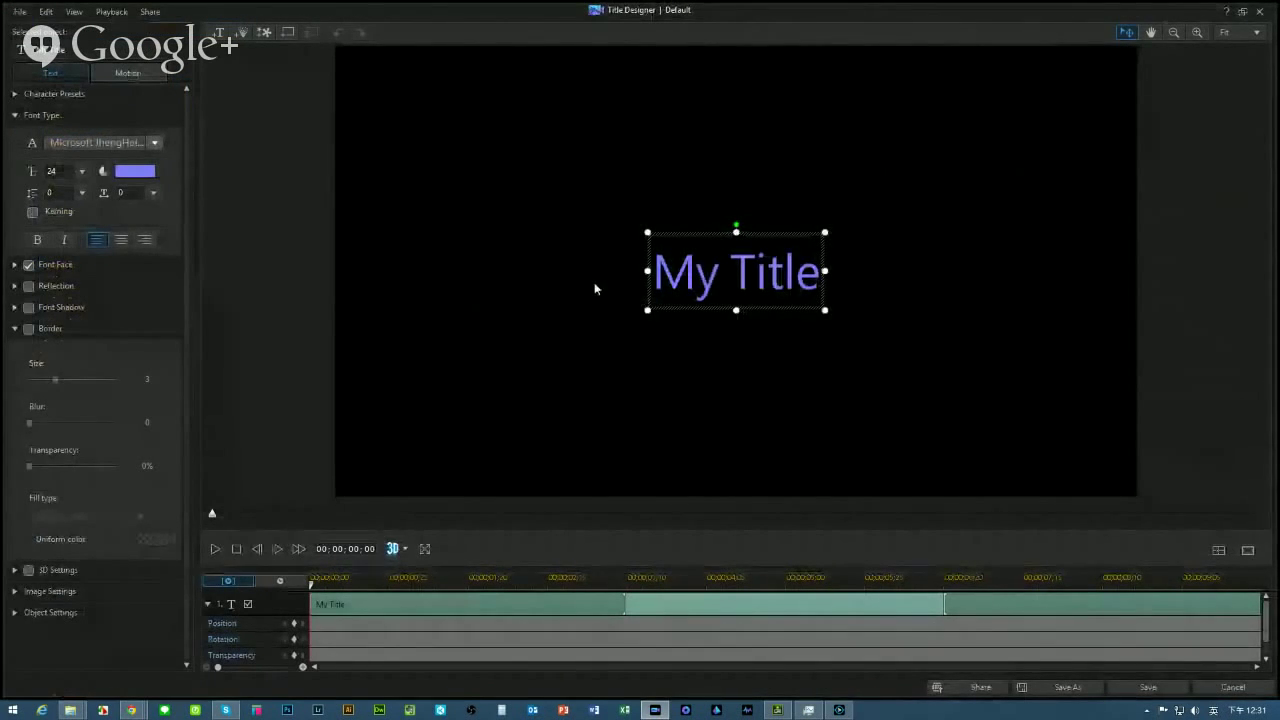
left_click(686, 234)
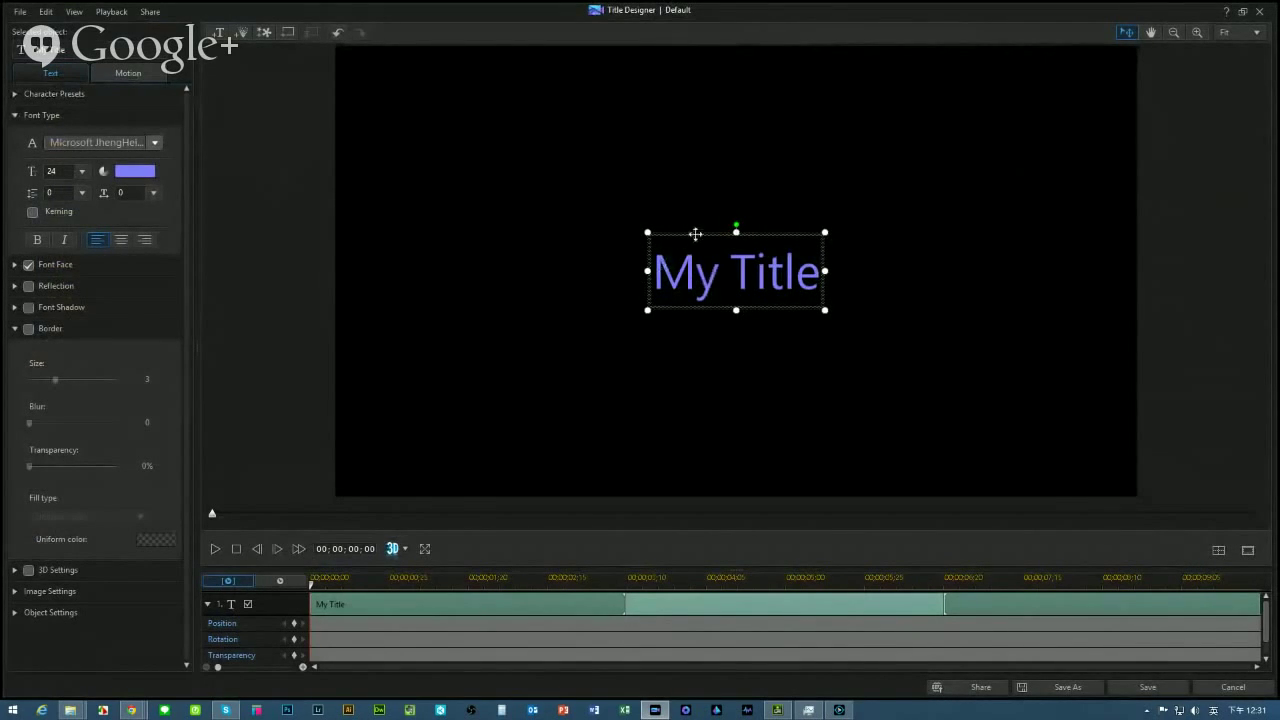
left_click(154, 143)
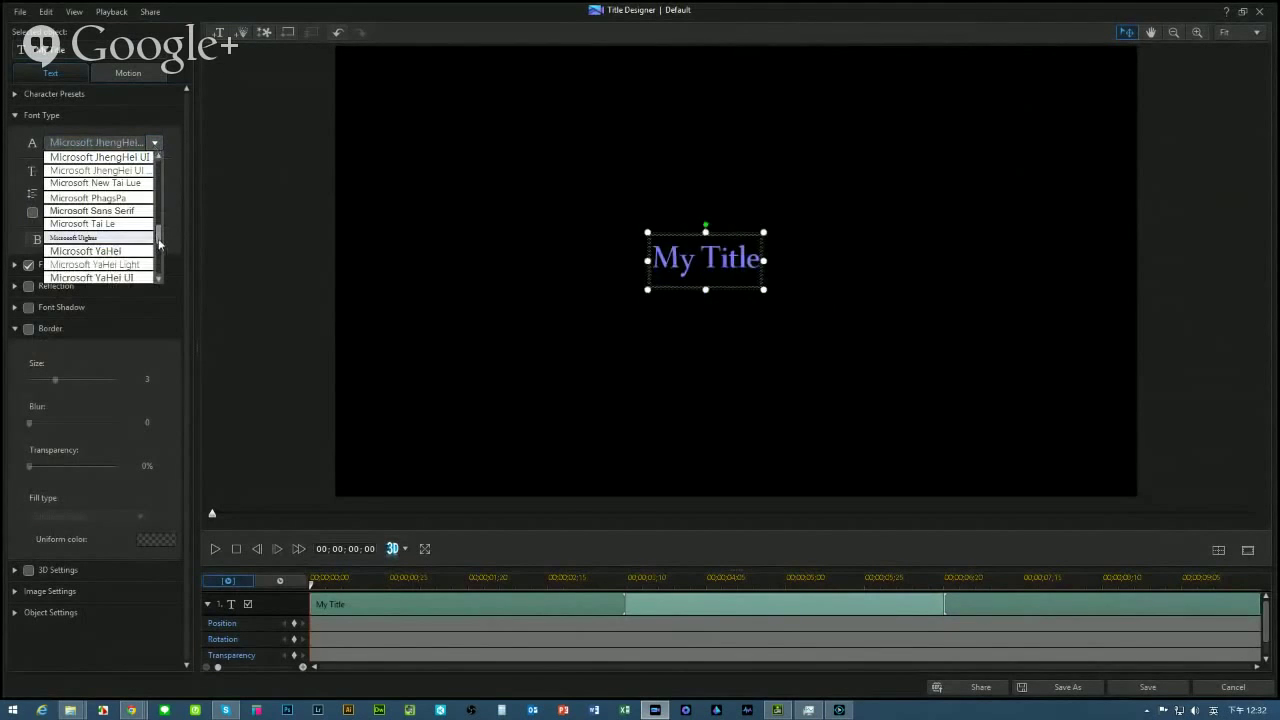
left_click_drag(158, 243, 158, 259)
scroll(158, 258, "up", 2)
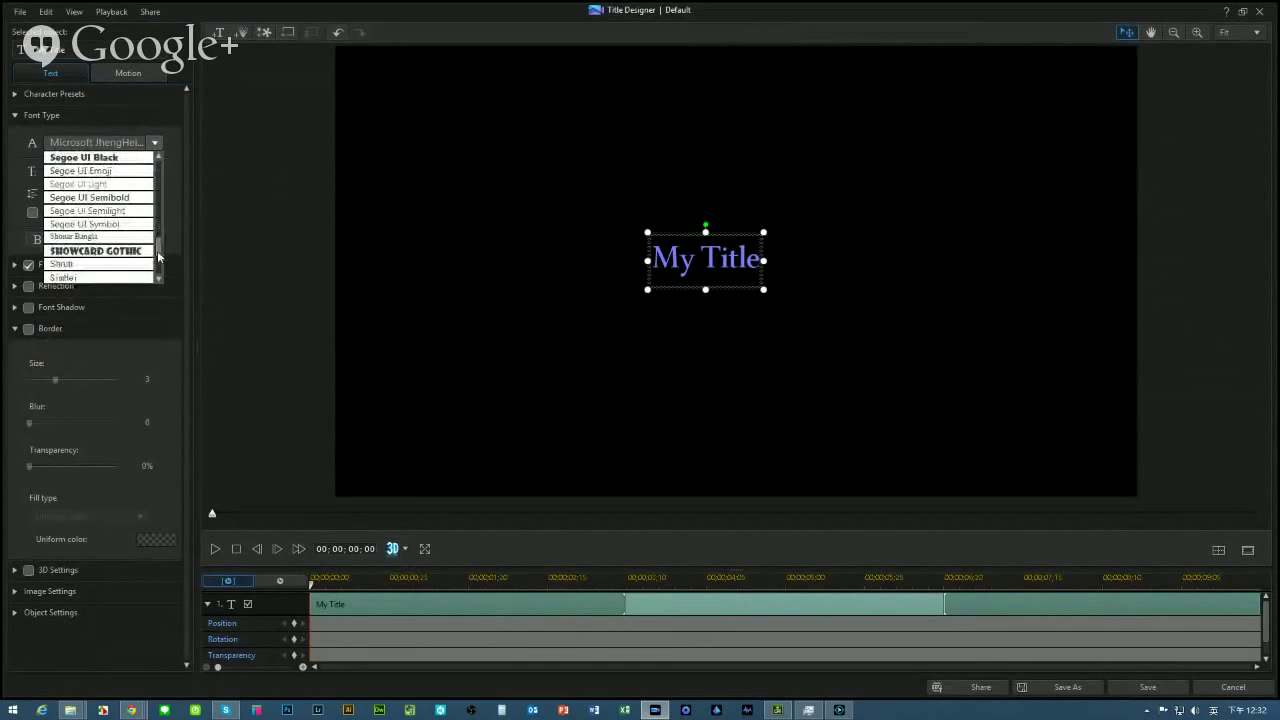
scroll(157, 250, "up", 2)
scroll(157, 250, "up", 3)
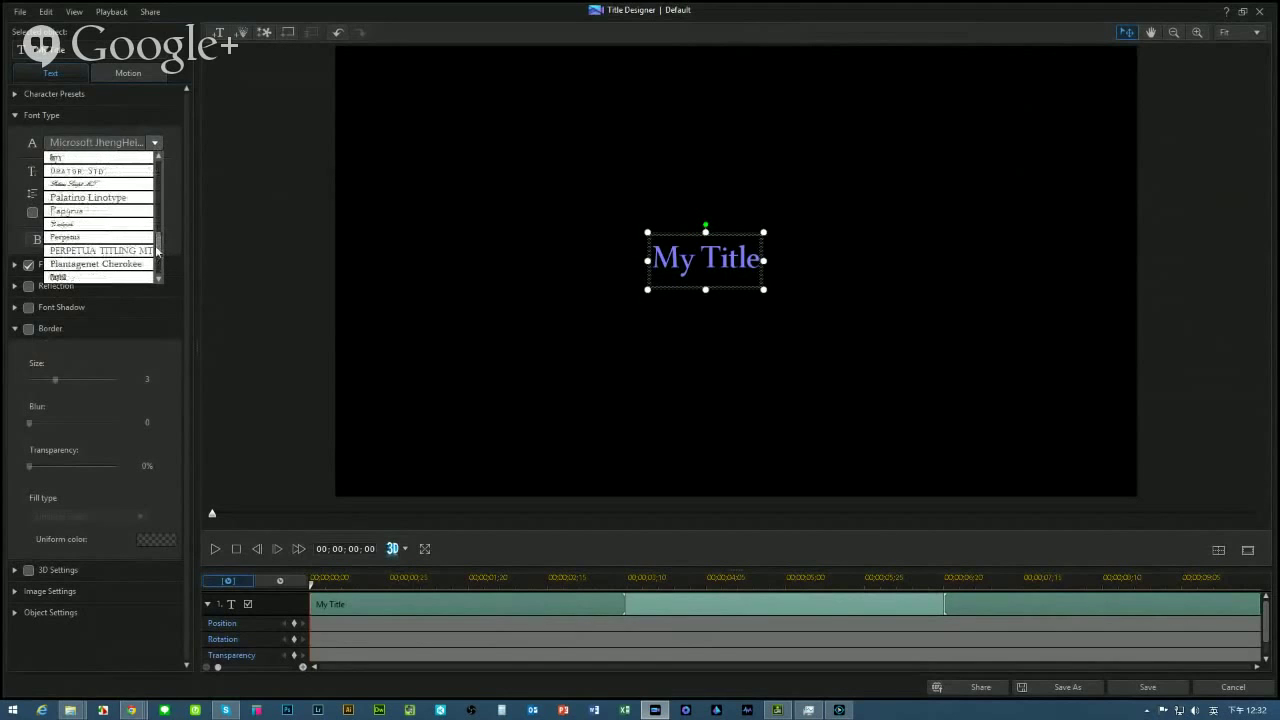
scroll(117, 249, "down", 7)
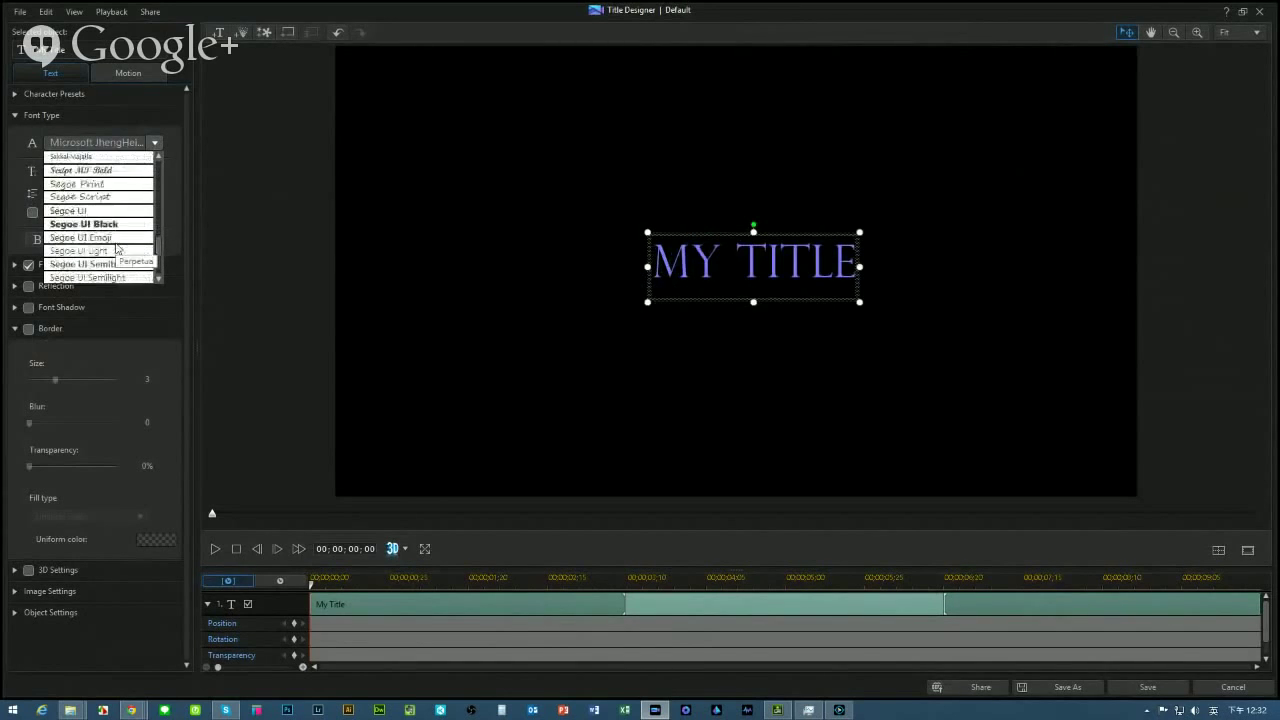
scroll(117, 249, "down", 5)
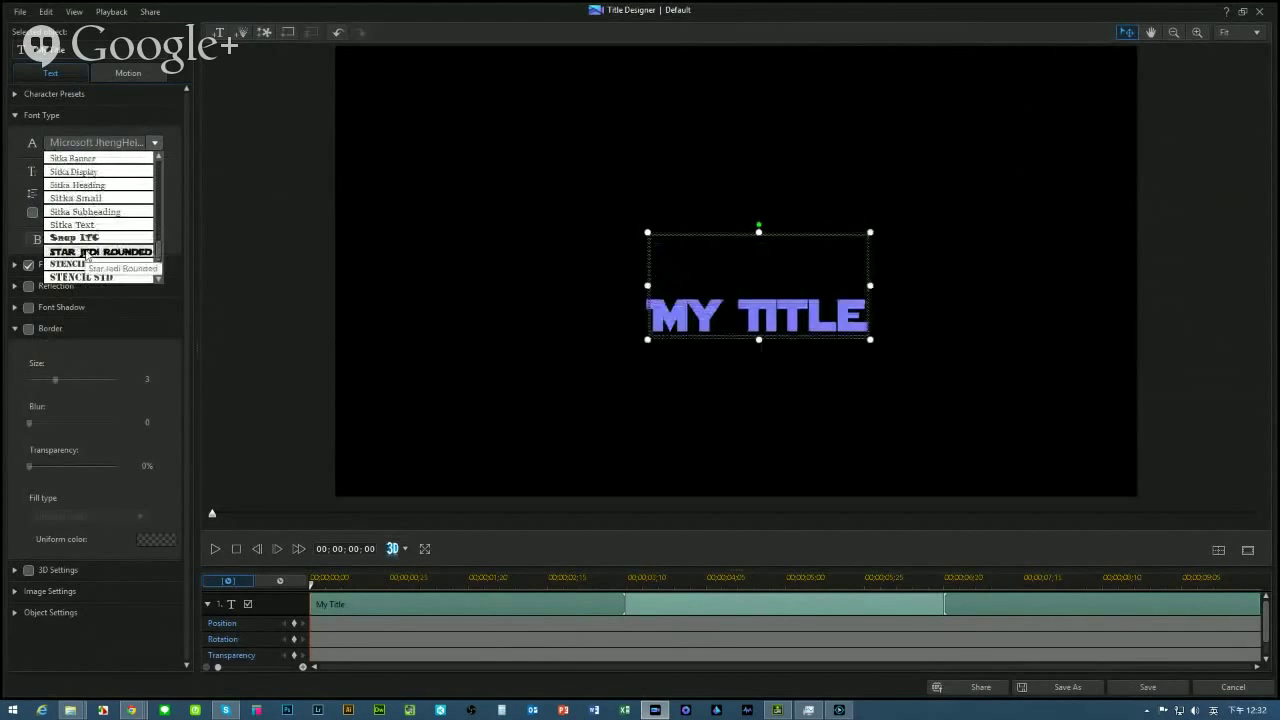
left_click(85, 252)
Replace the placeholder title text with "Star"
left_click(653, 316)
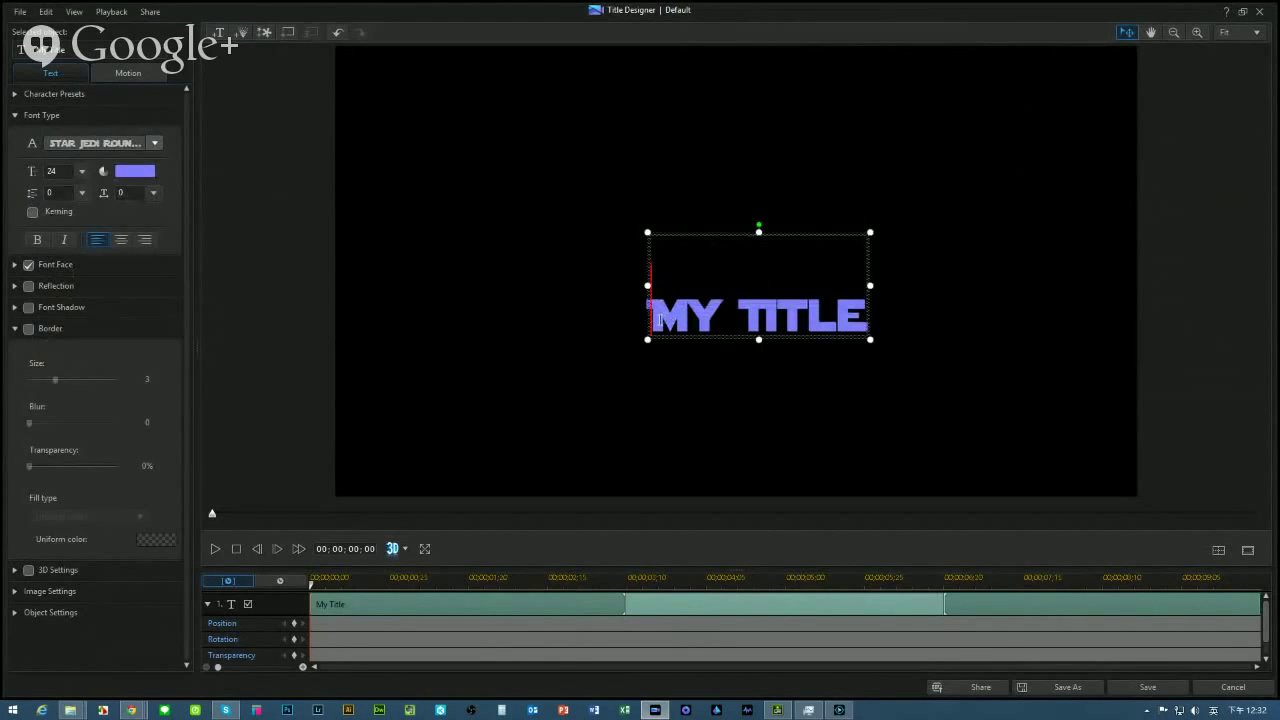
left_click_drag(655, 318, 885, 318)
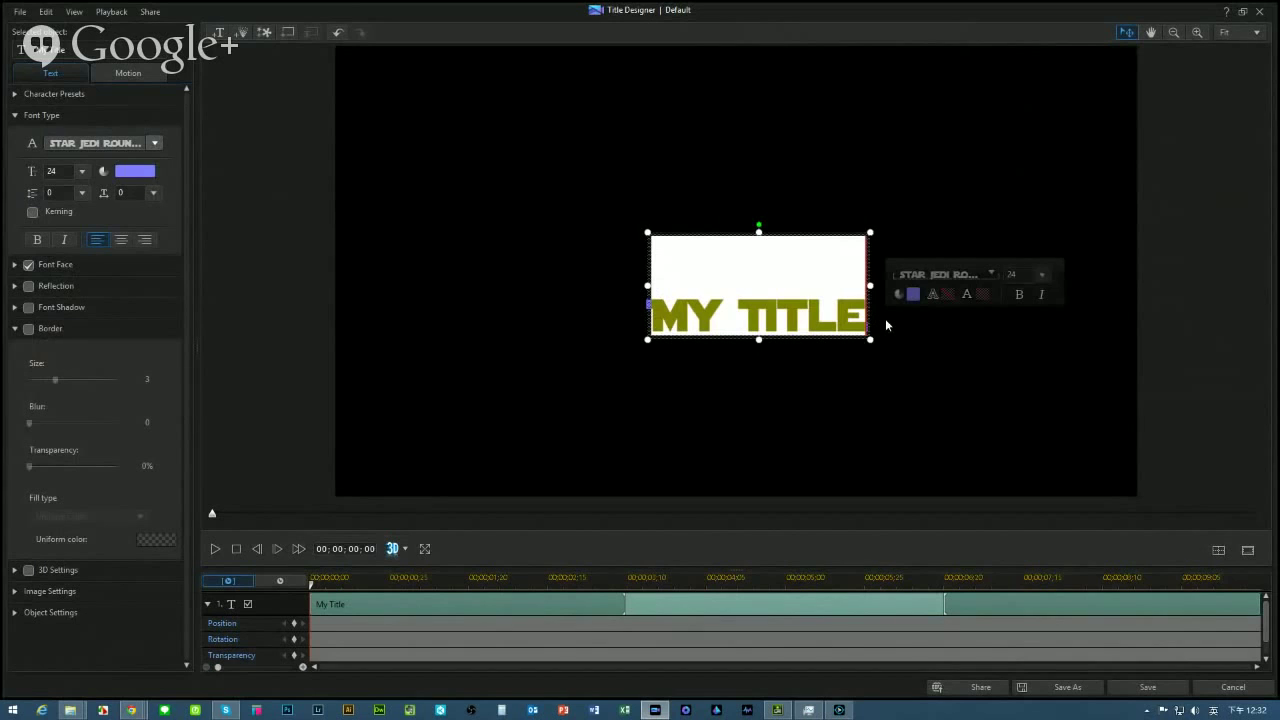
type("Star")
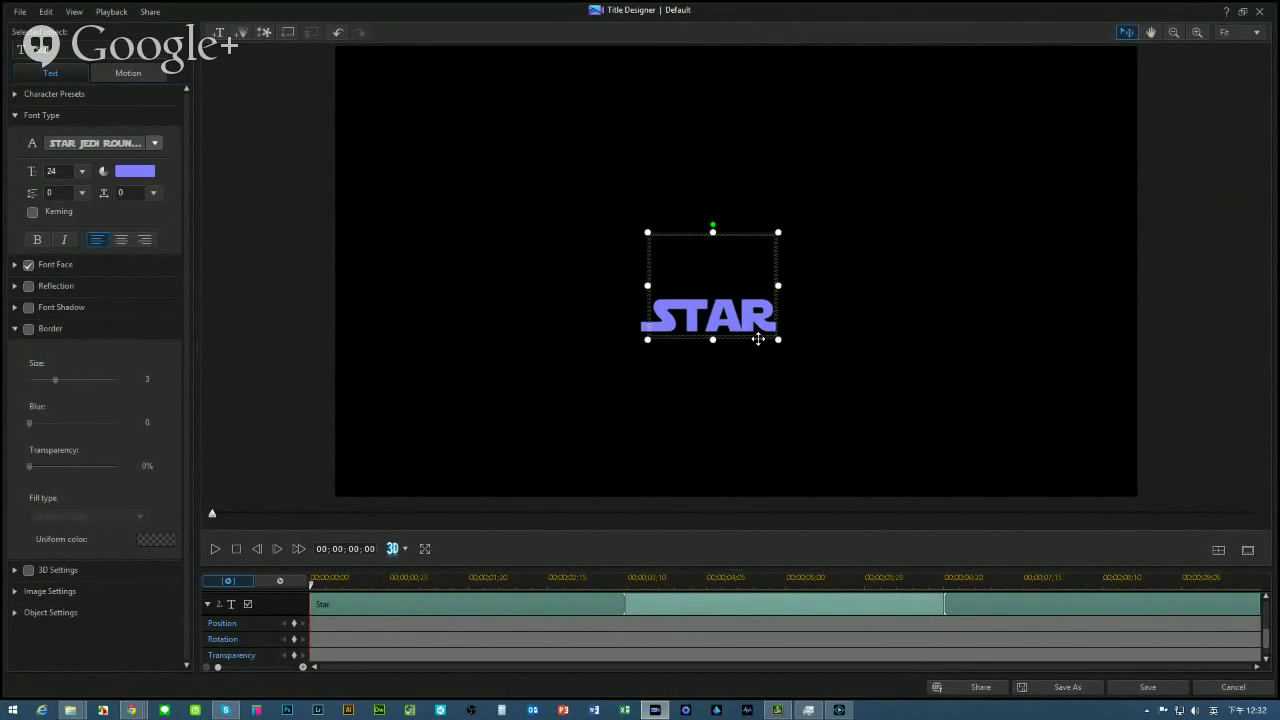
Change the text of the duplicate title below "Star" to "Wars"
key("ctrl+a")
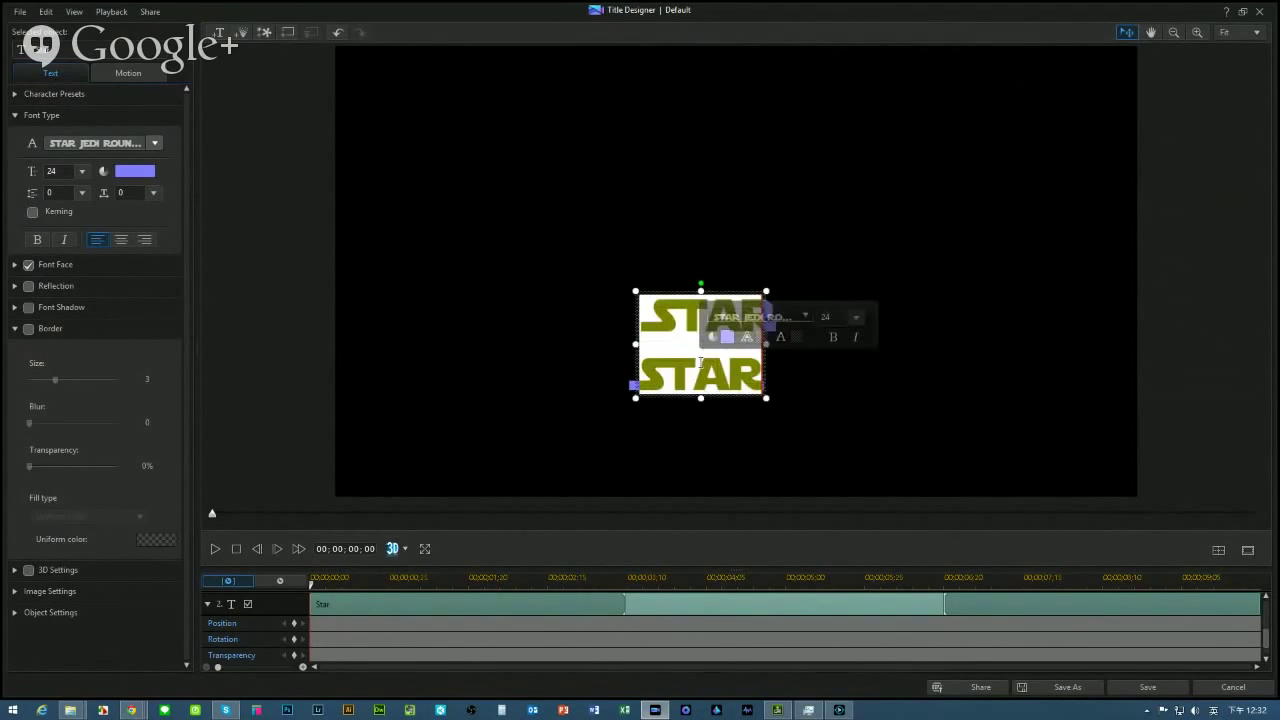
type("STAR")
key("Return")
type("WARS")
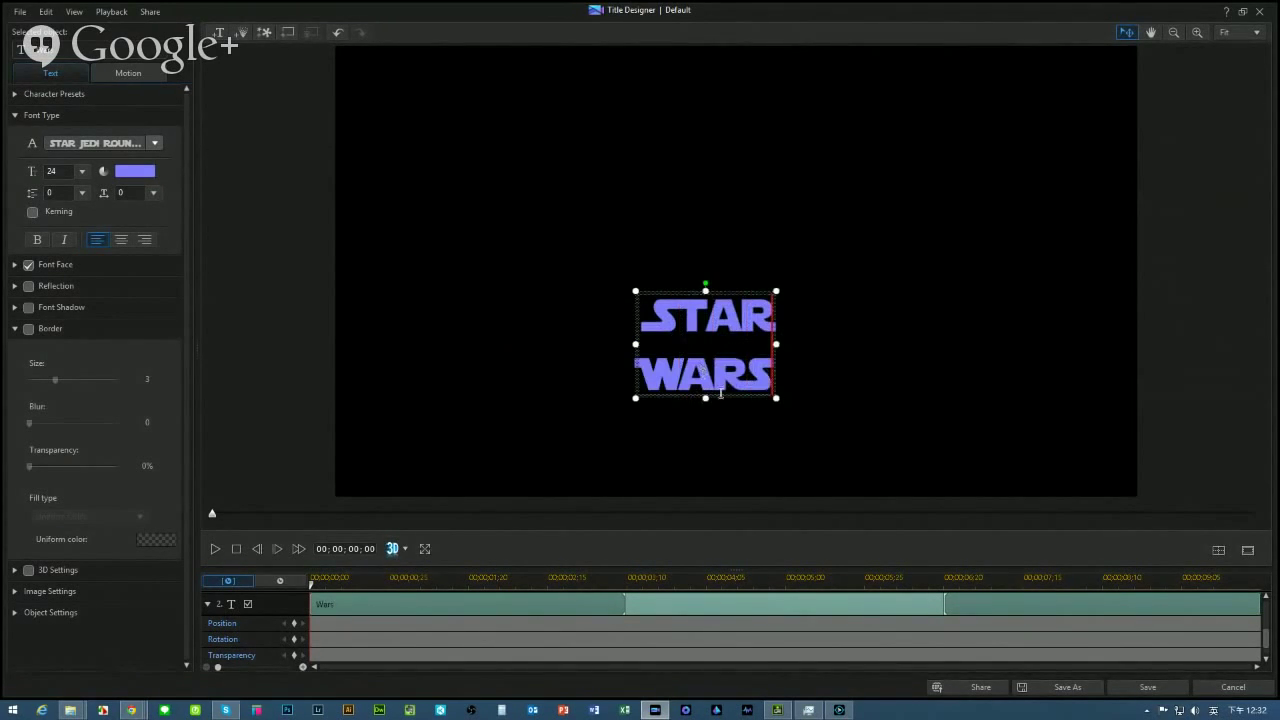
Set the font size of both the Star and Wars titles to 72 and move them up and left into the frame
left_click(249, 203)
left_click(705, 345)
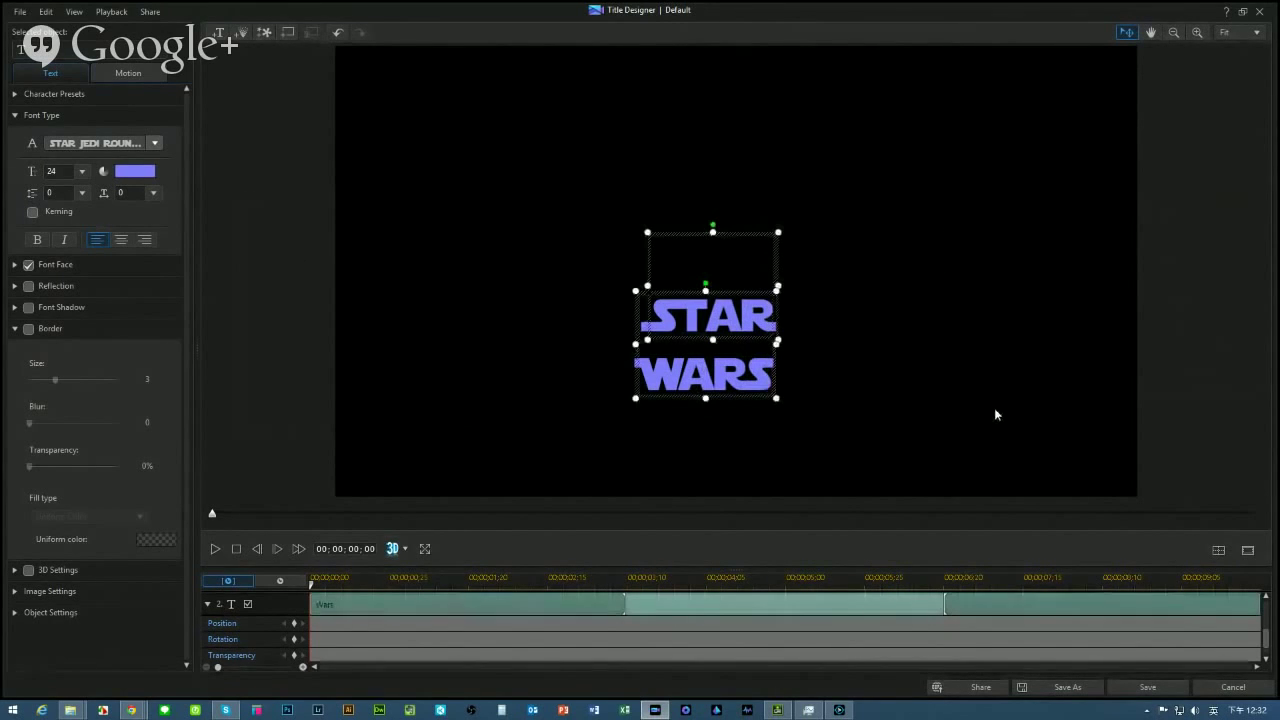
left_click(81, 171)
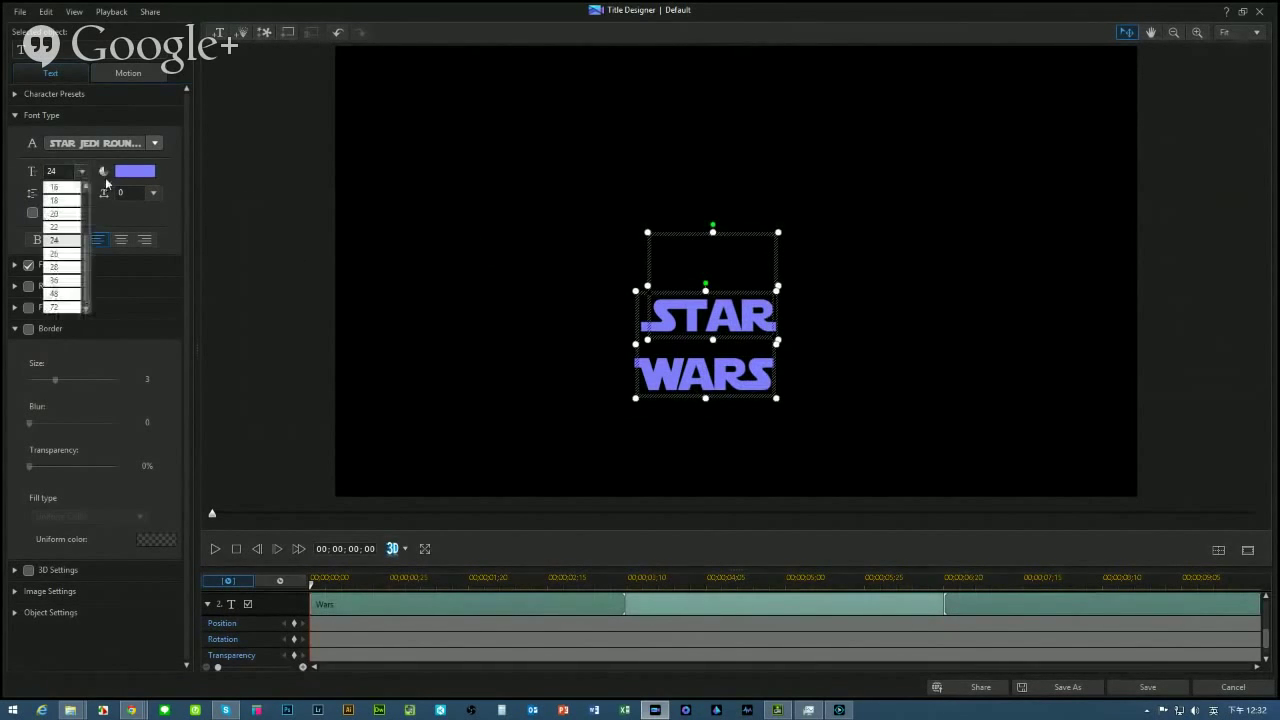
left_click(52, 311)
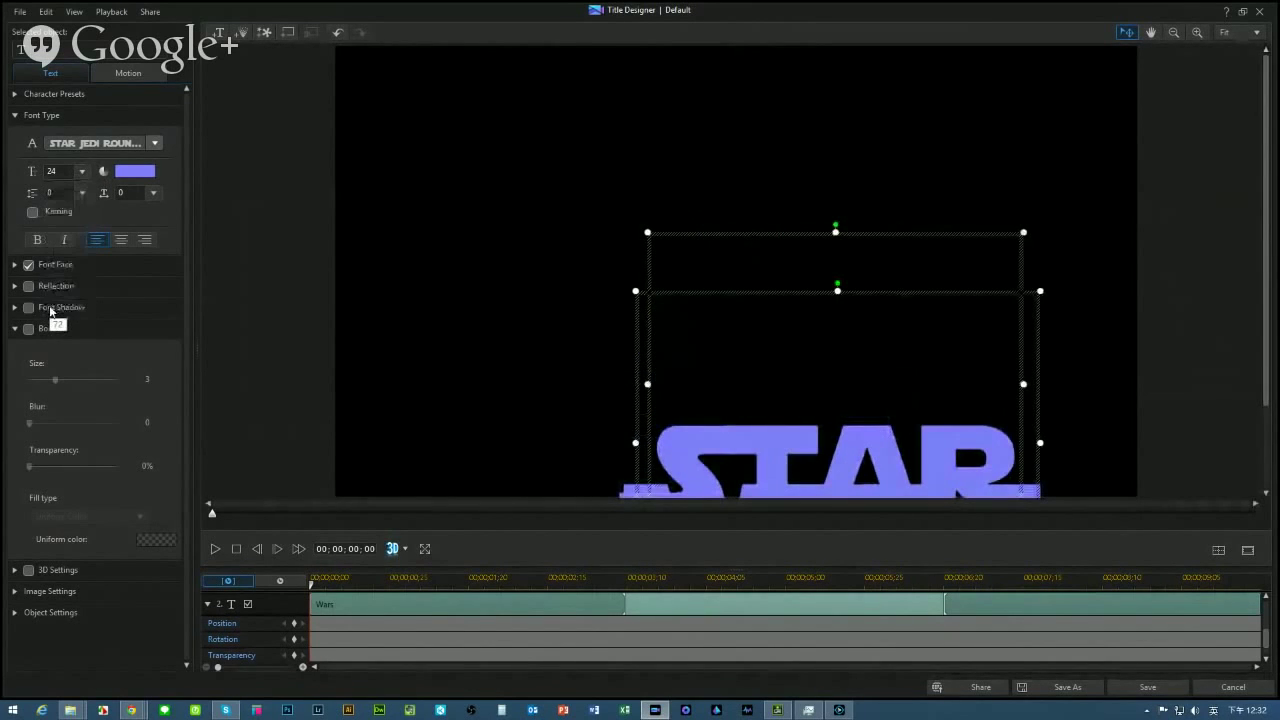
left_click_drag(674, 289, 608, 126)
left_click(957, 94)
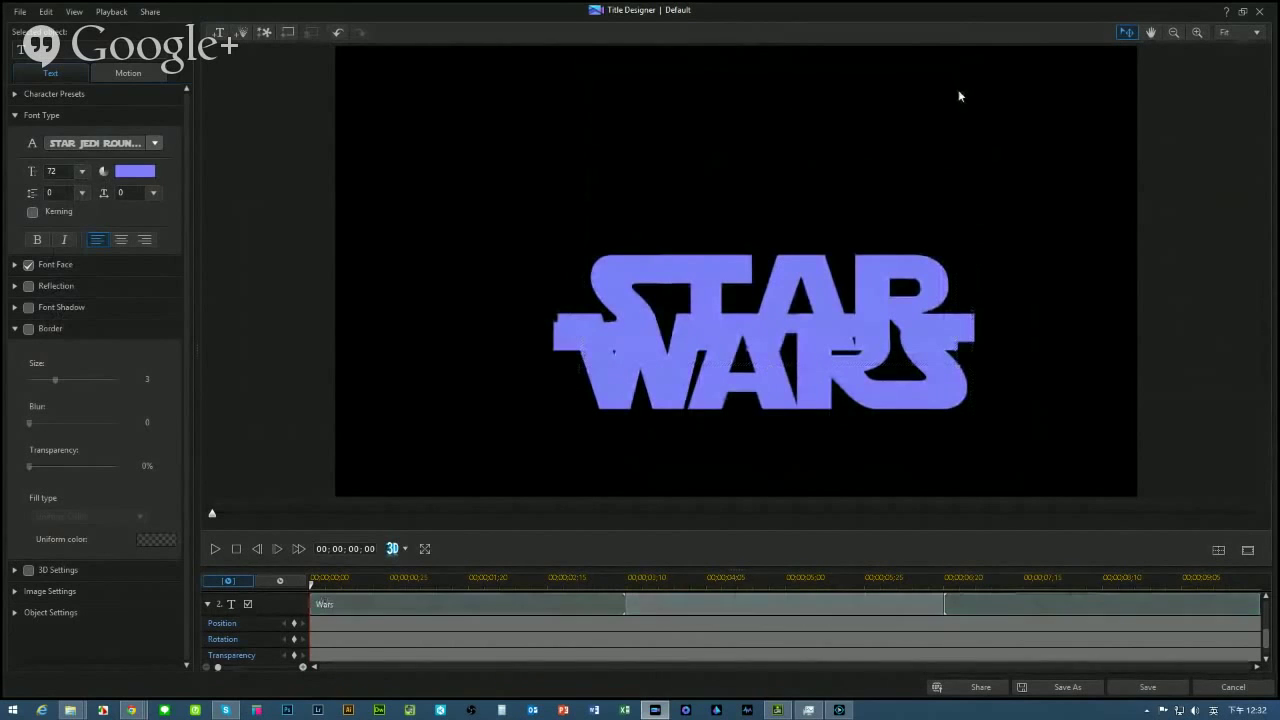
Raise the Star title clear of the Wars title and align it to the horizontal center
left_click(955, 104)
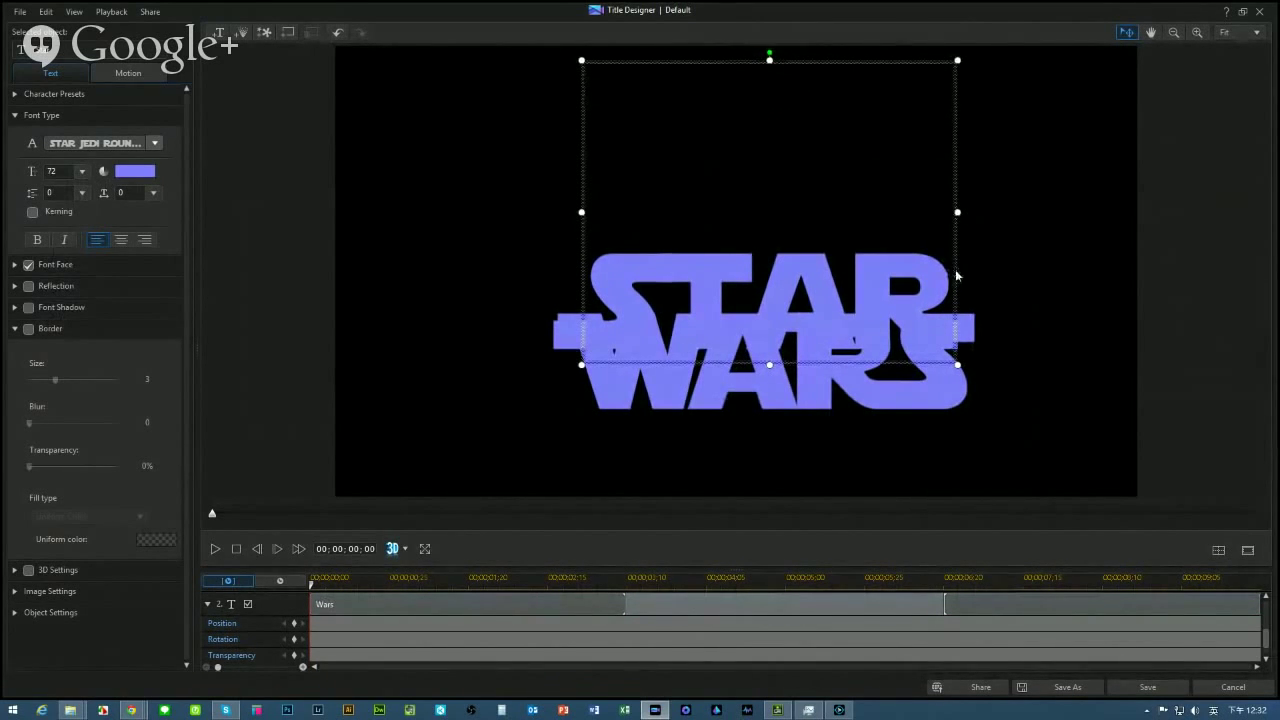
left_click_drag(583, 169, 583, 77)
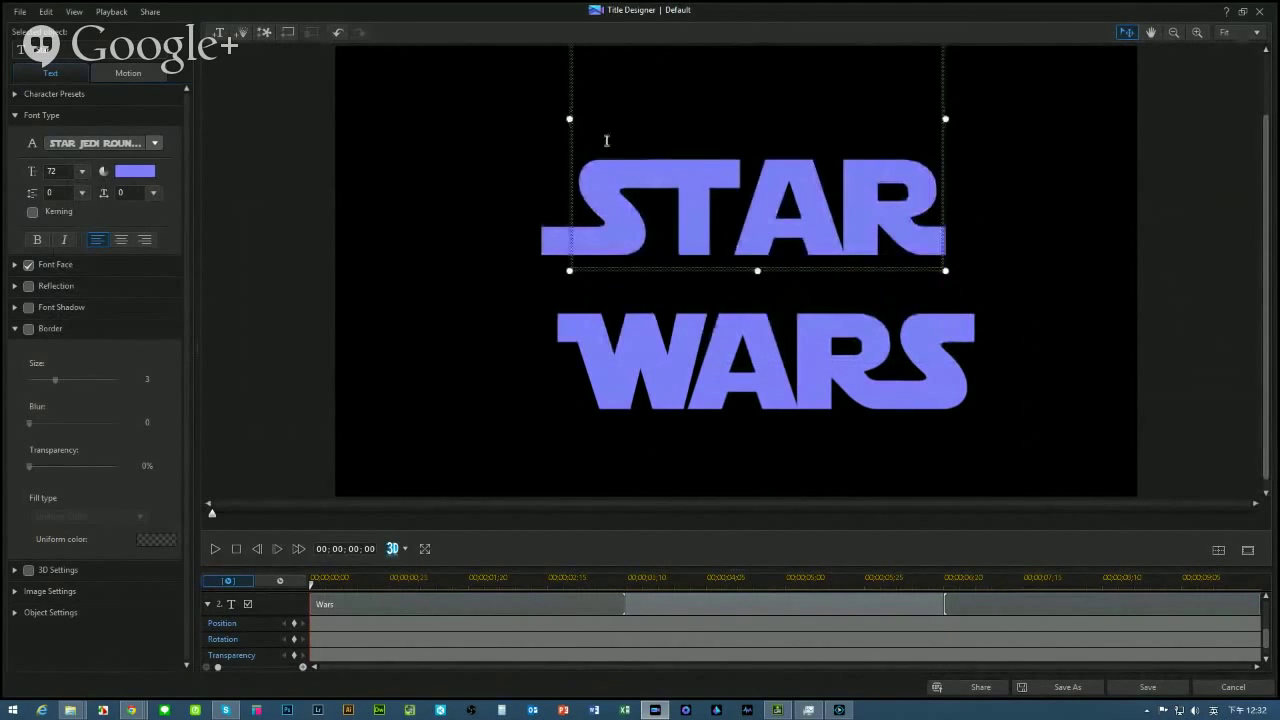
right_click(509, 186)
mouse_move(580, 308)
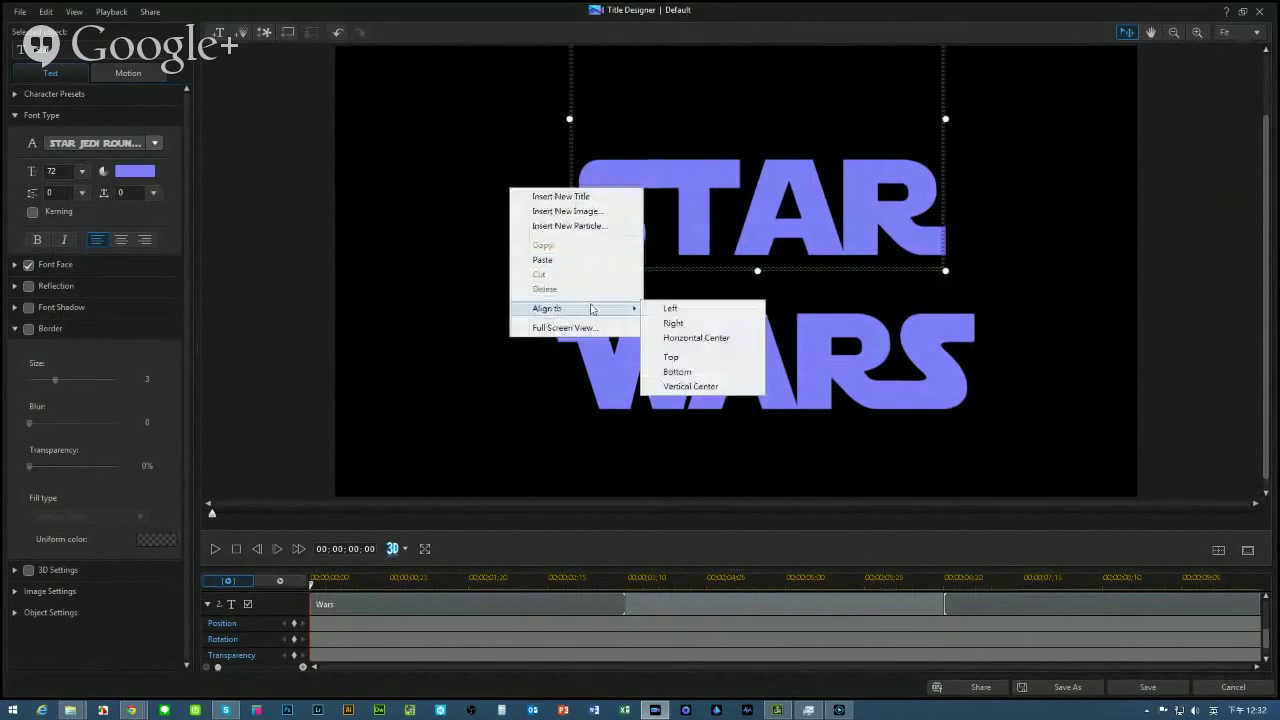
left_click(685, 327)
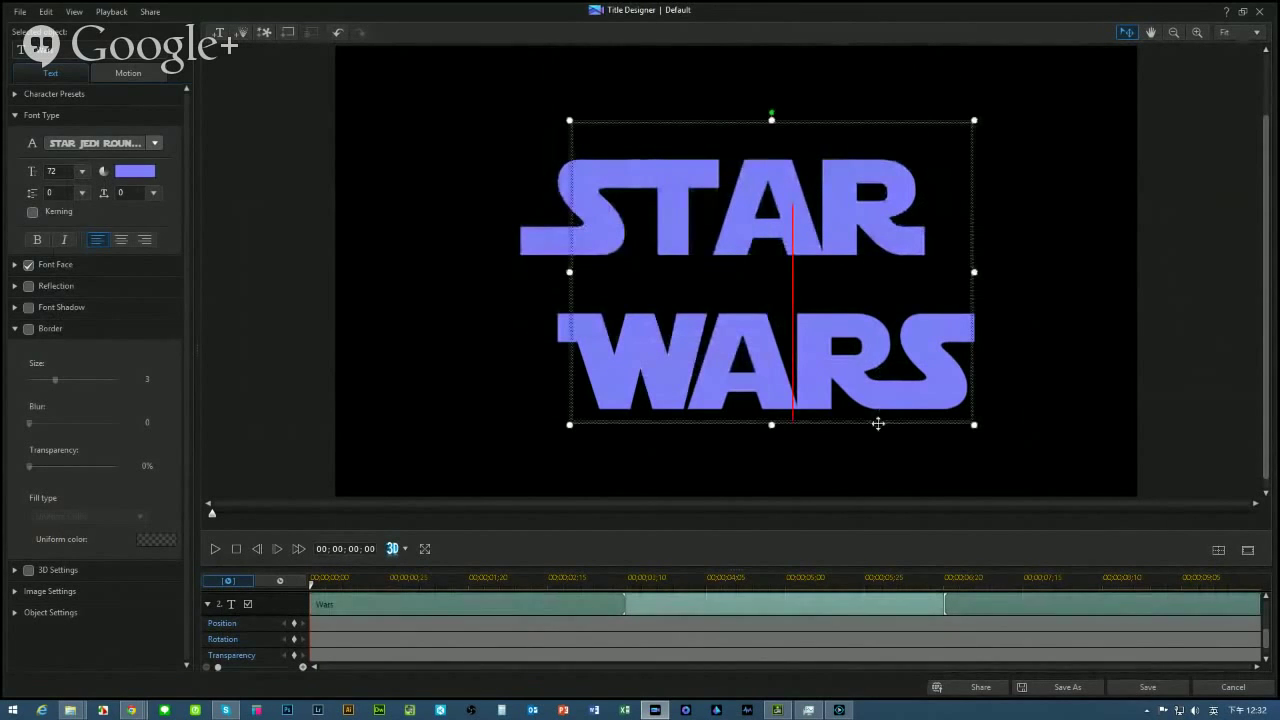
Move the Wars title up and left so it sits directly beneath the Star title, closely centered under it
left_click_drag(878, 430, 840, 380)
key("Right")
key("Right")
key("Right")
key("Right")
key("Right")
key("Right")
key("Right")
key("Down")
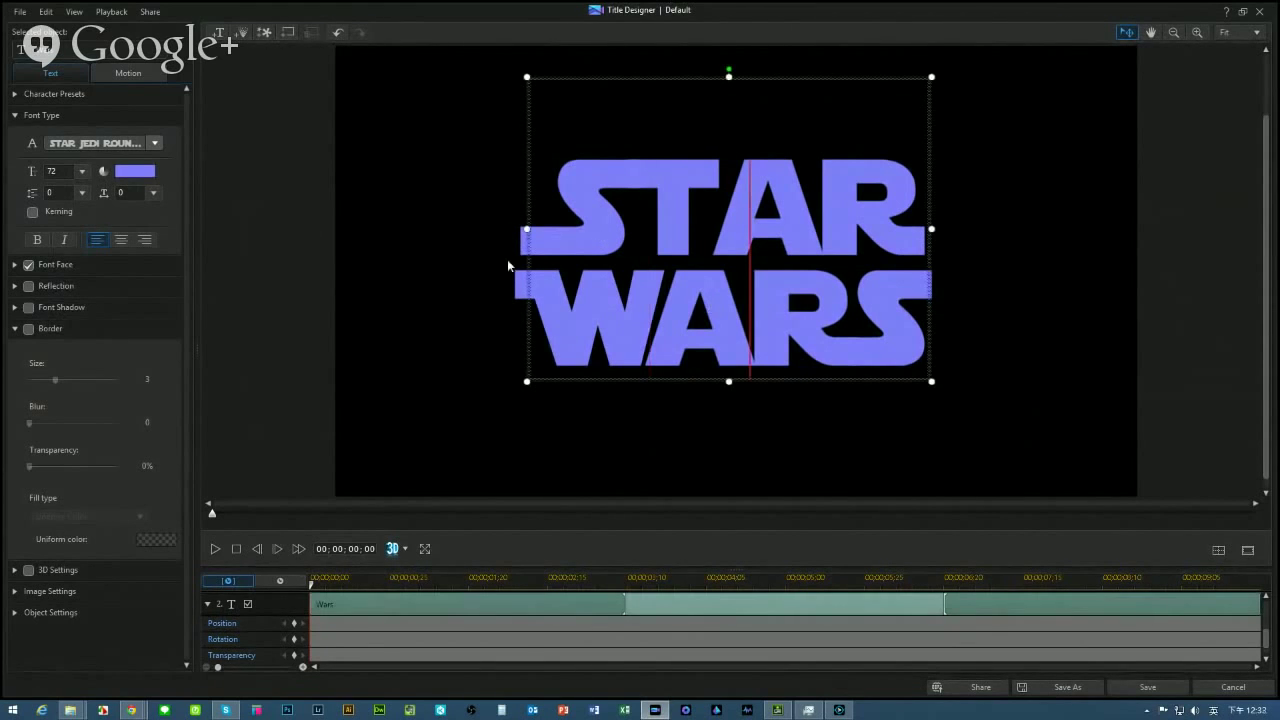
Enable the border on the Wars title and set its uniform color to yellow (255, 255, 0)
left_click(260, 240)
left_click(628, 181)
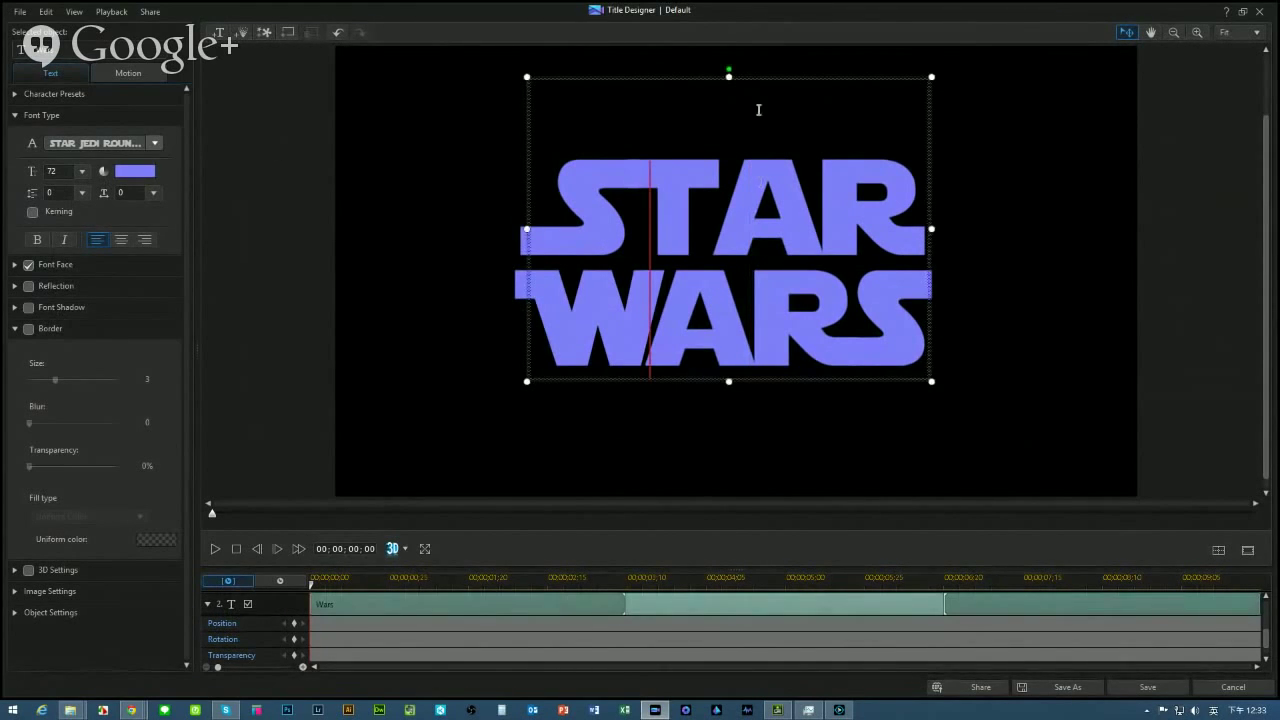
key("ctrl+a")
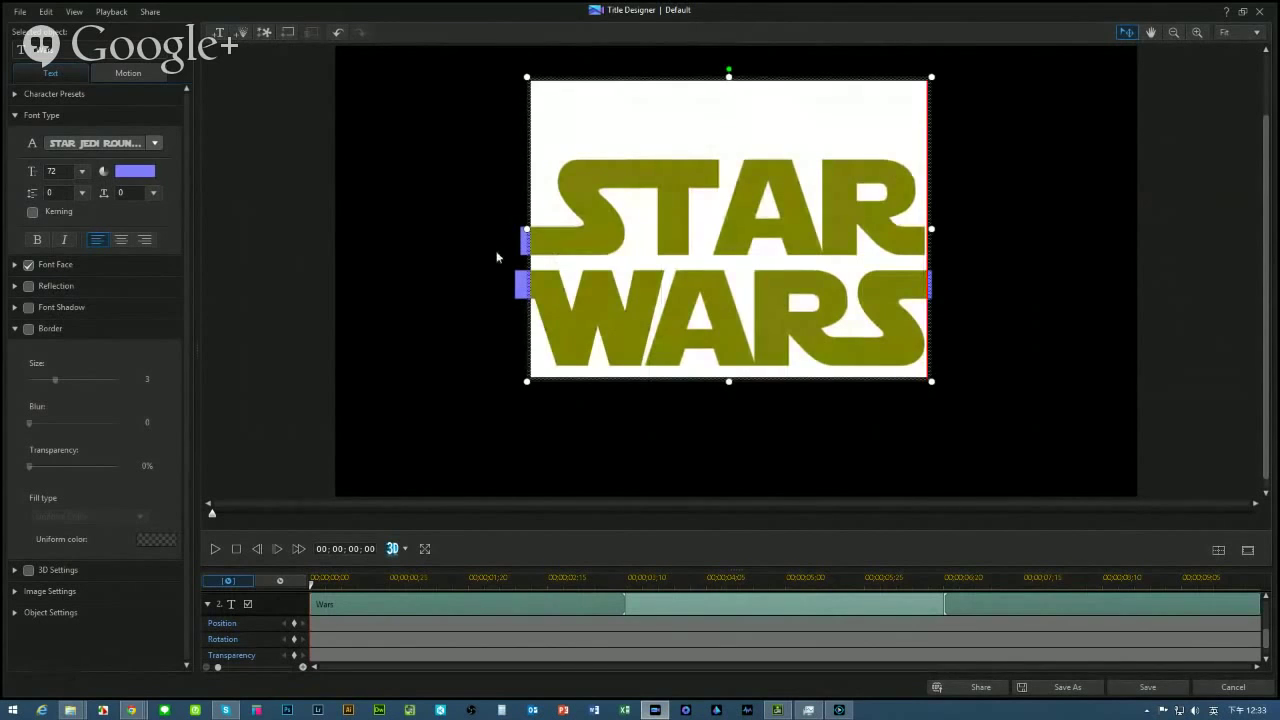
left_click(28, 329)
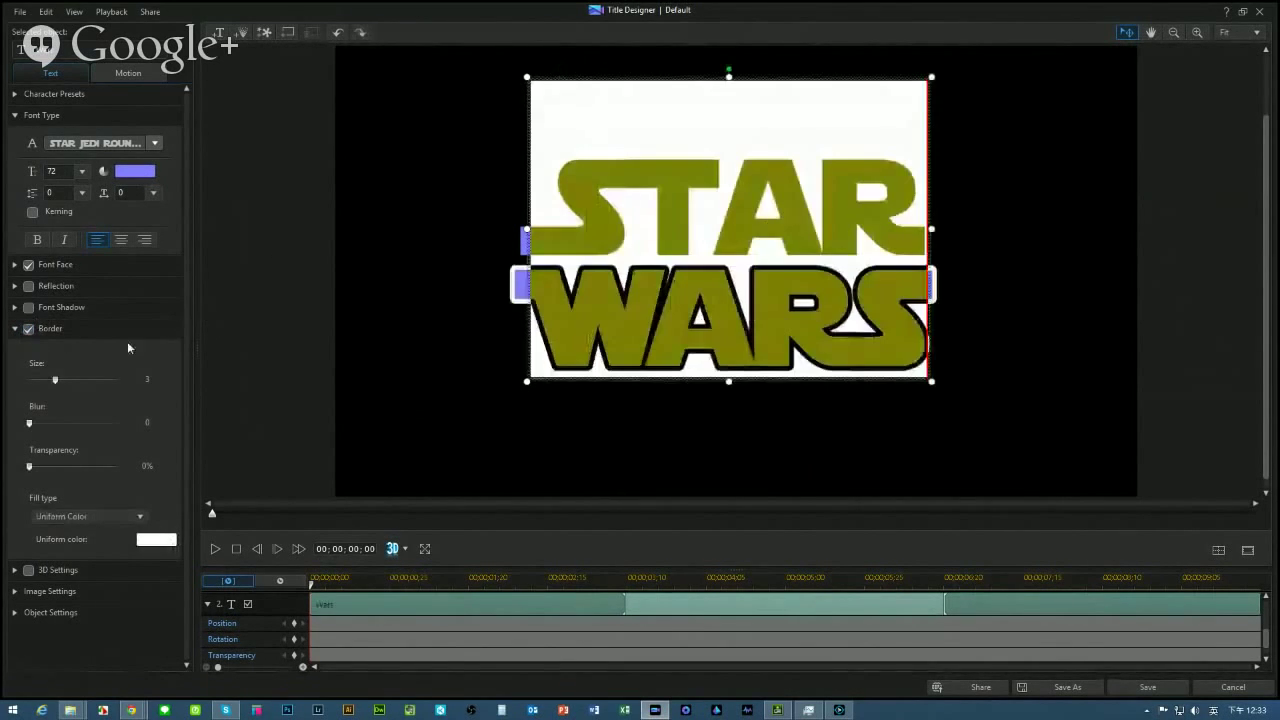
left_click(156, 539)
left_click(501, 285)
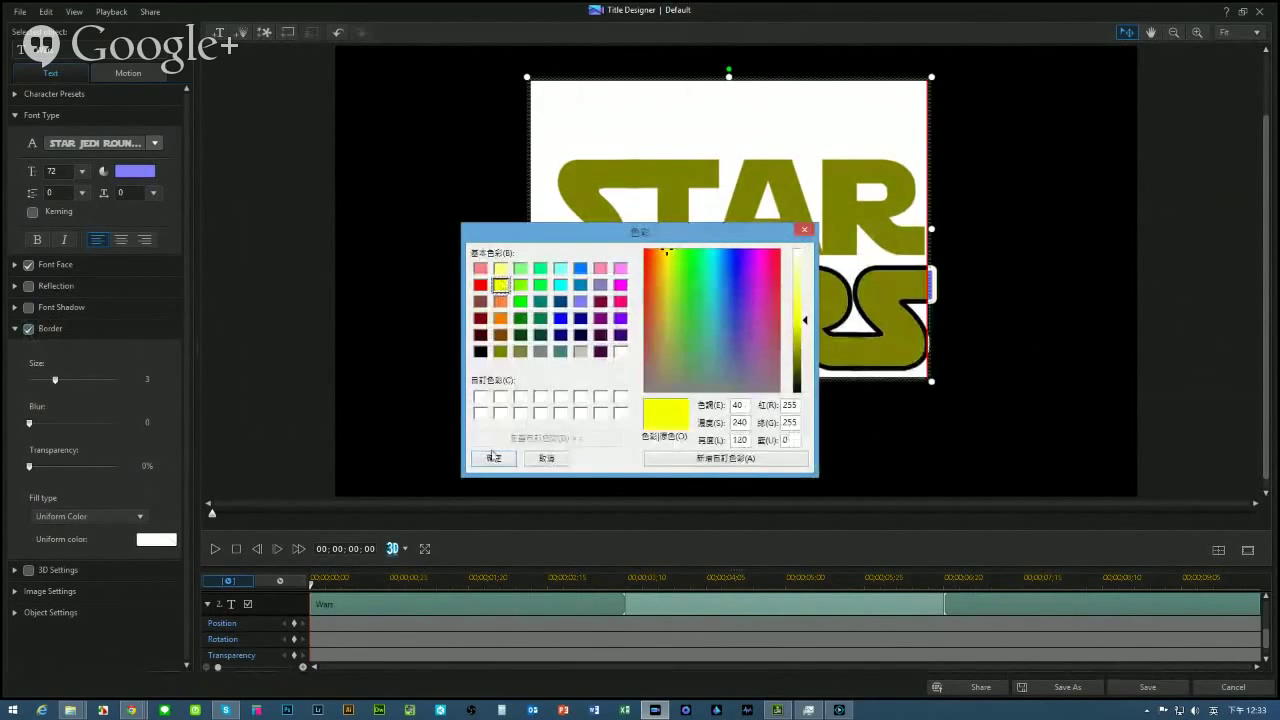
left_click(493, 458)
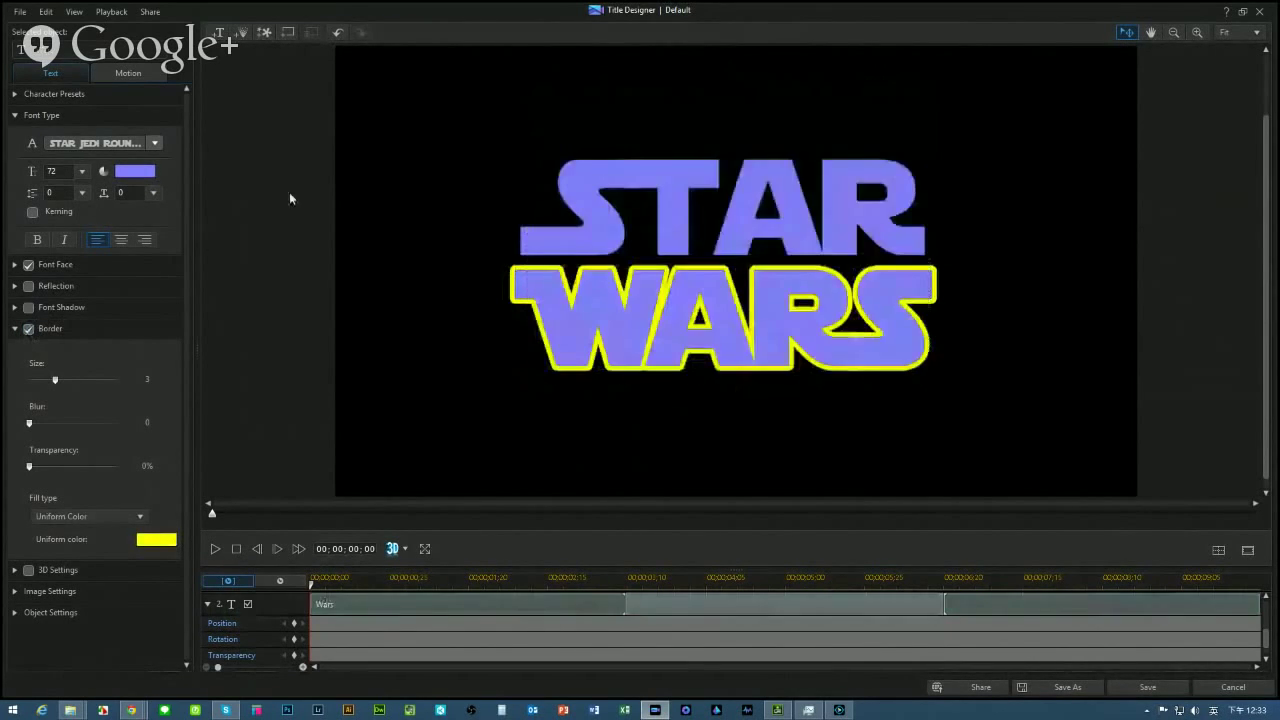
Enable a matching border on the Star title with yellow as its uniform color
left_click(152, 540)
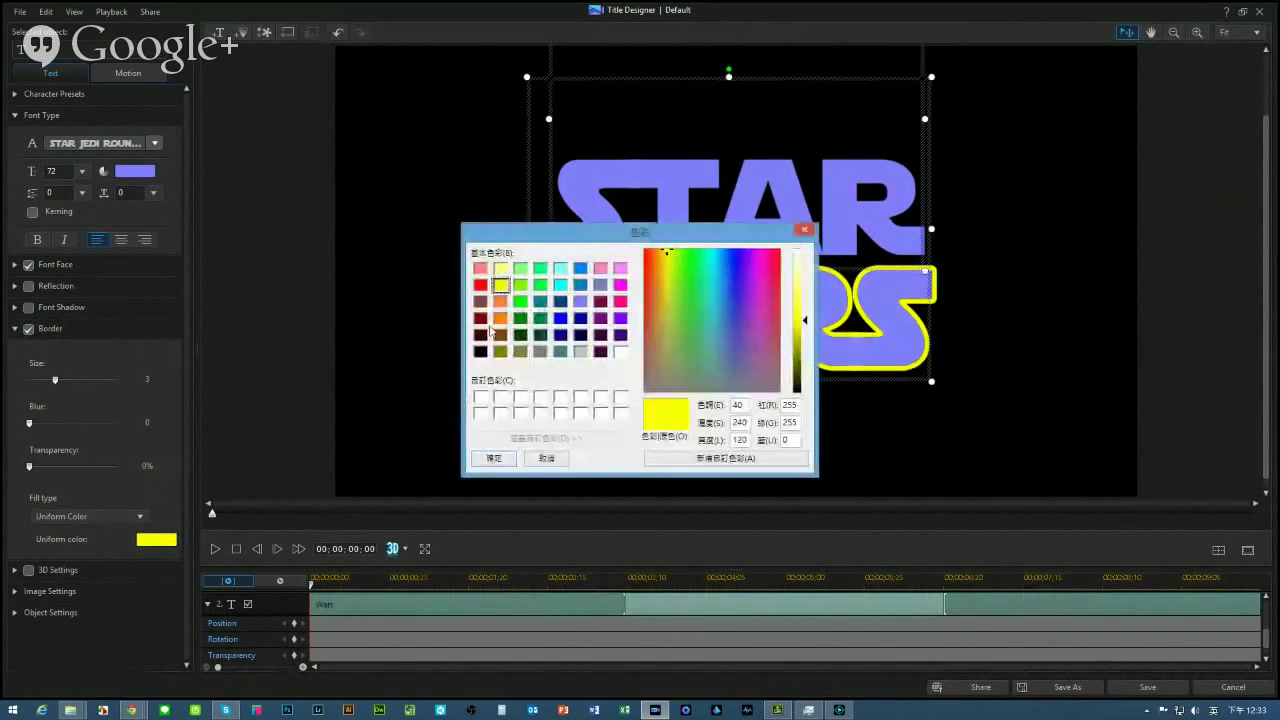
left_click(492, 457)
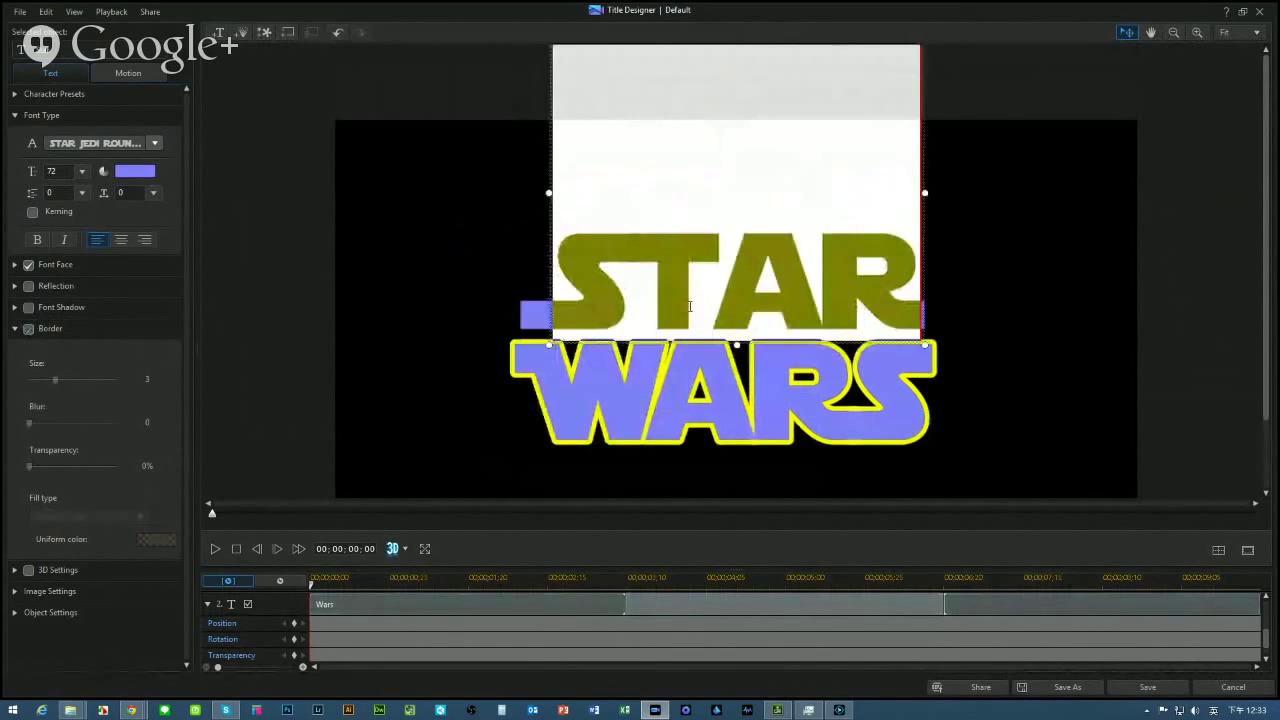
left_click(154, 542)
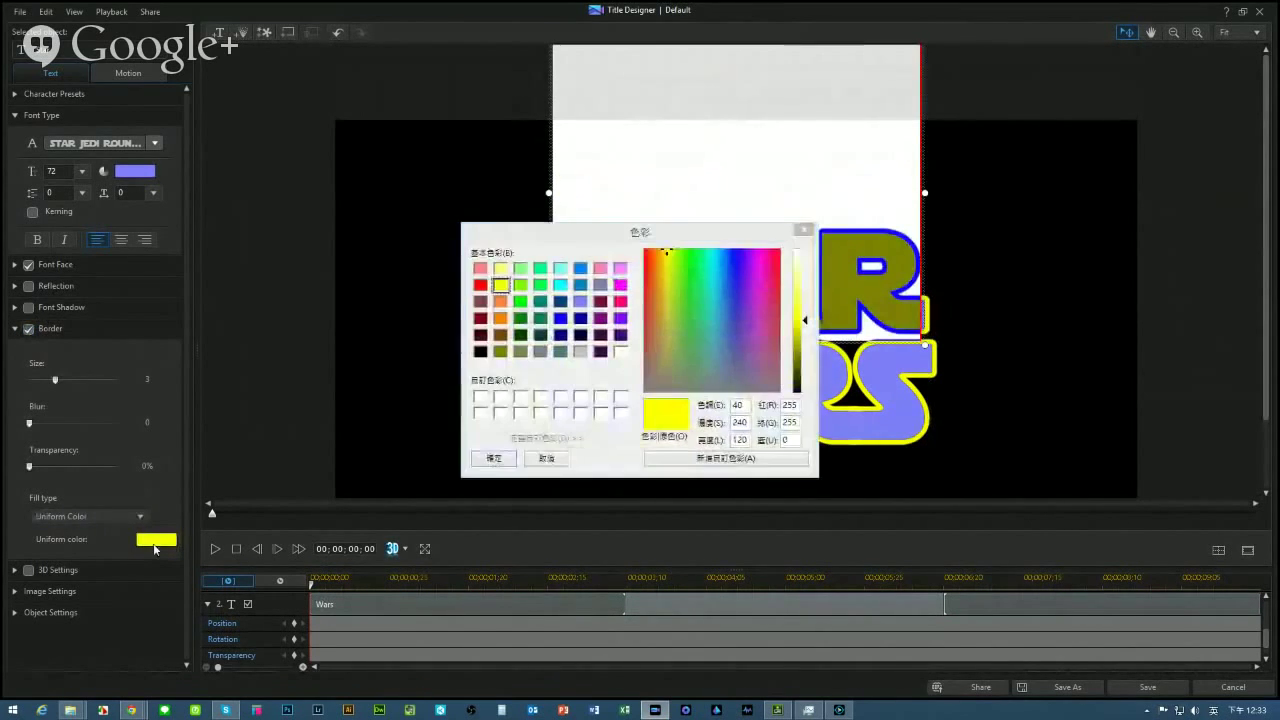
left_click(492, 457)
Select both the Star and Wars titles and set their font color to black
left_click(570, 250)
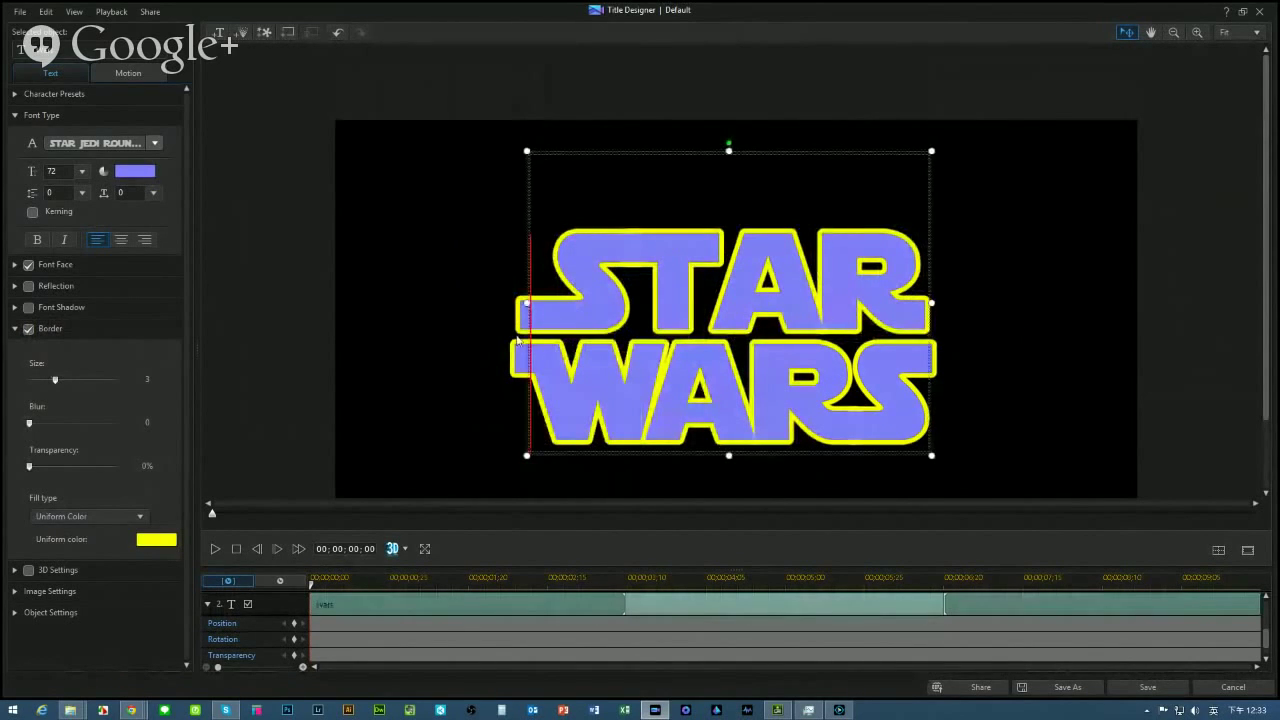
left_click(426, 233)
left_click(472, 228)
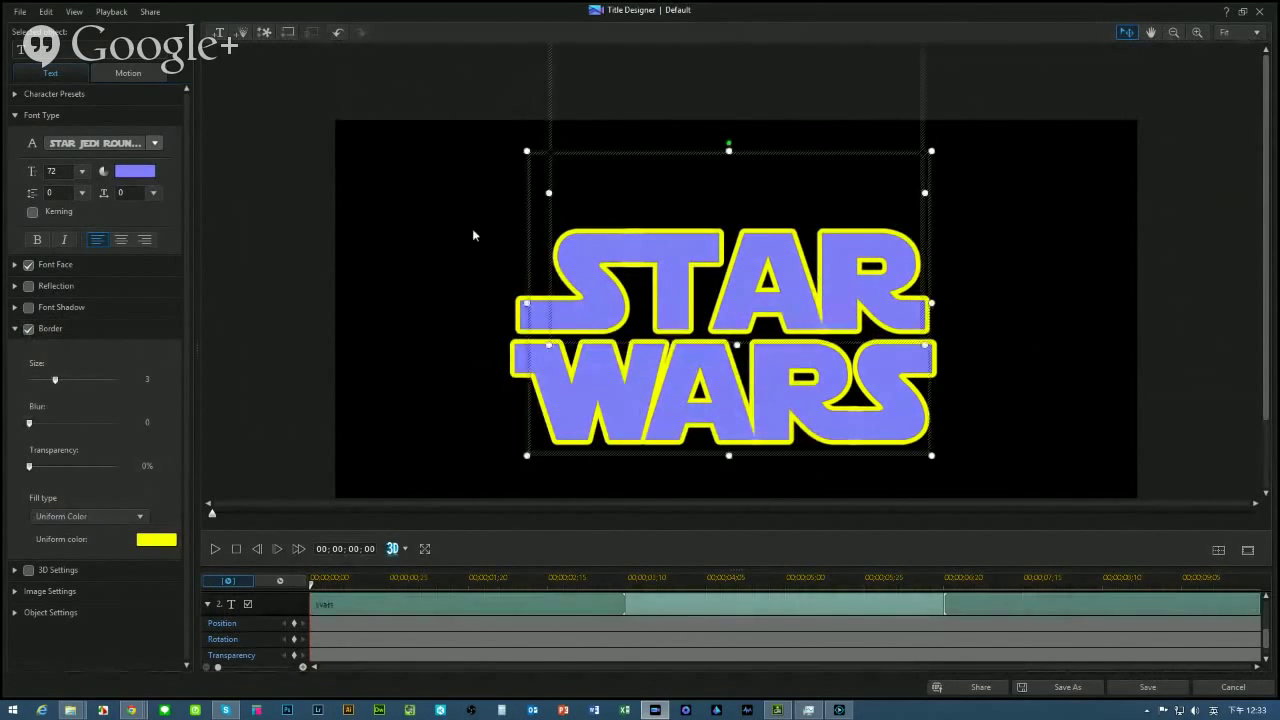
left_click(135, 171)
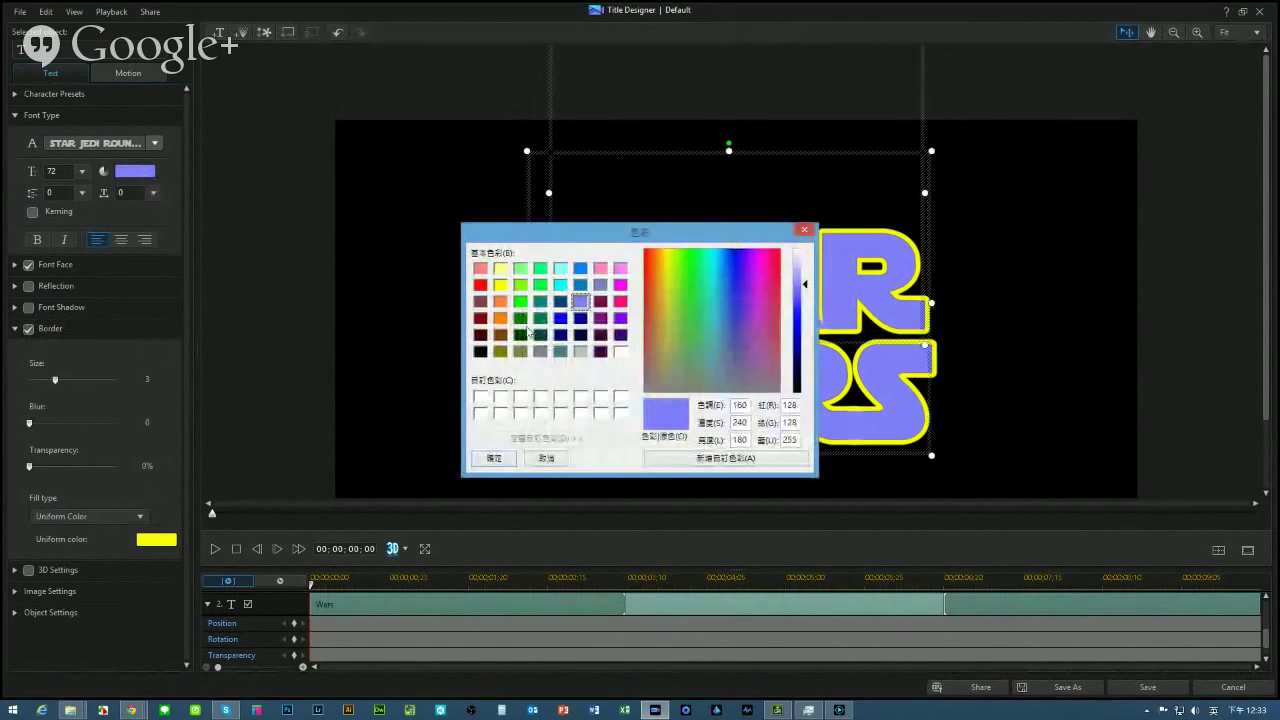
left_click(481, 350)
left_click(493, 457)
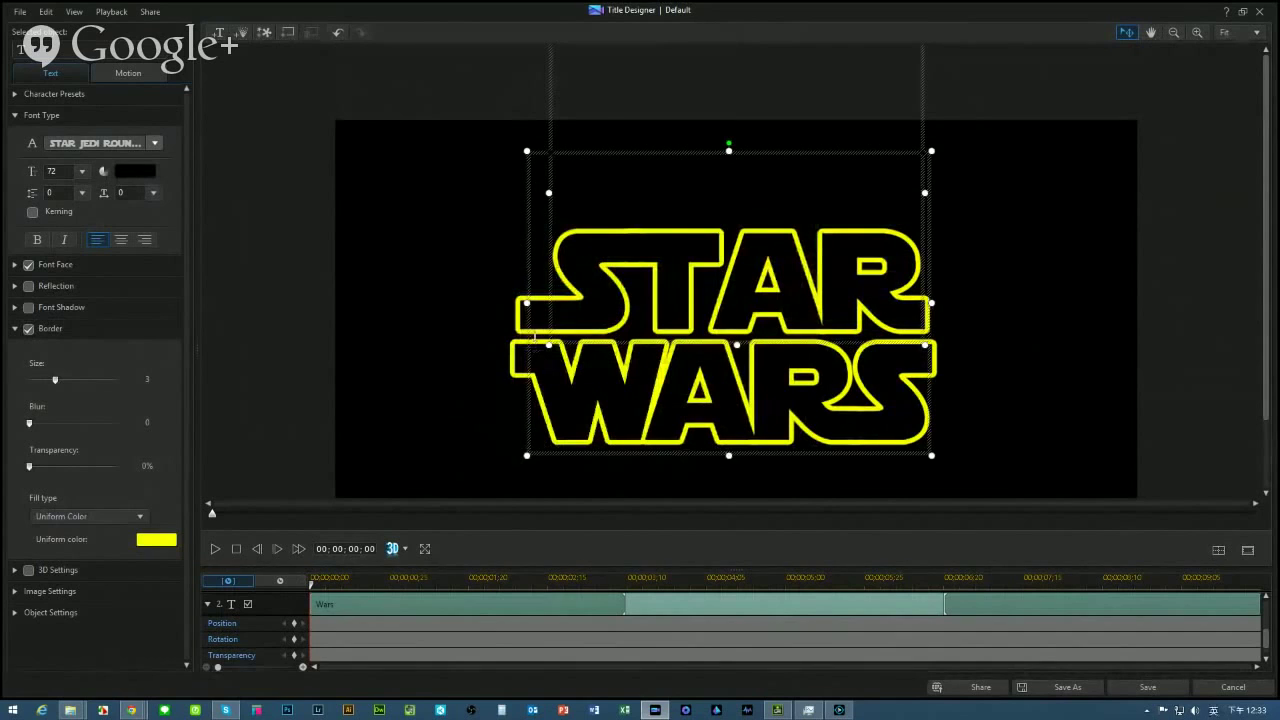
Nudge the Wars title down slightly beneath the Star title and save the title design
left_click(397, 250)
left_click(869, 432)
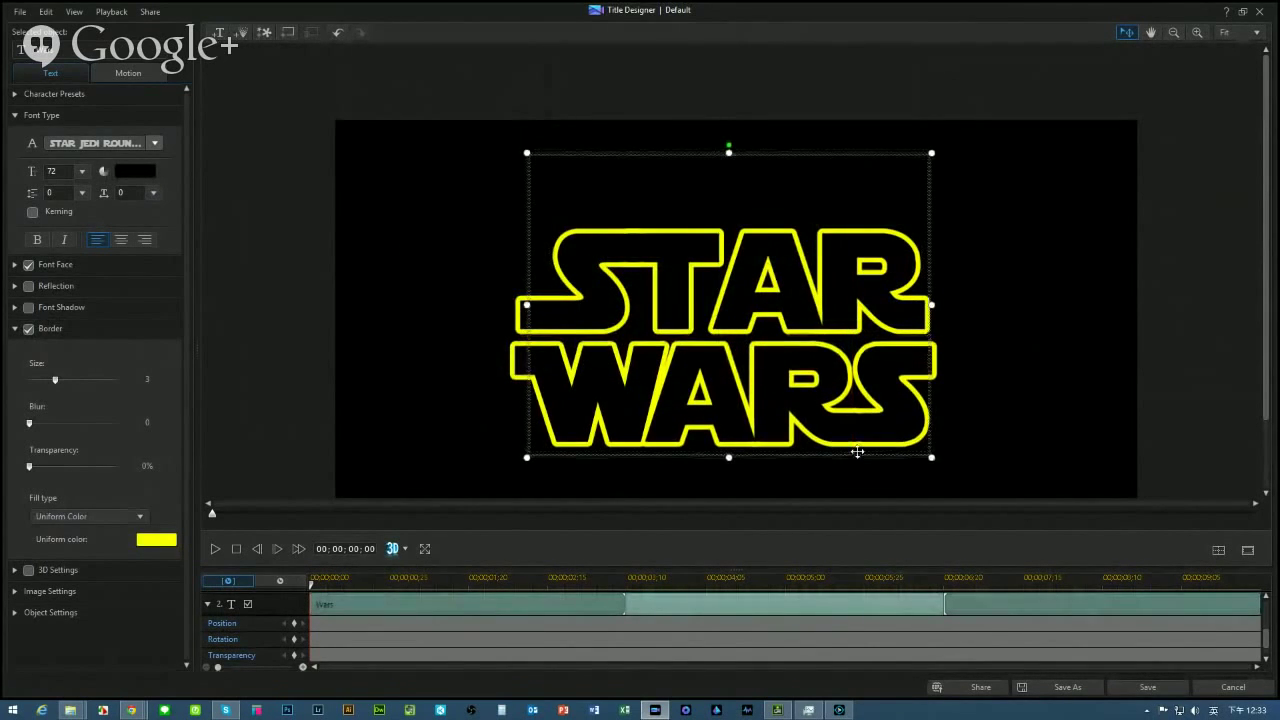
left_click(368, 296)
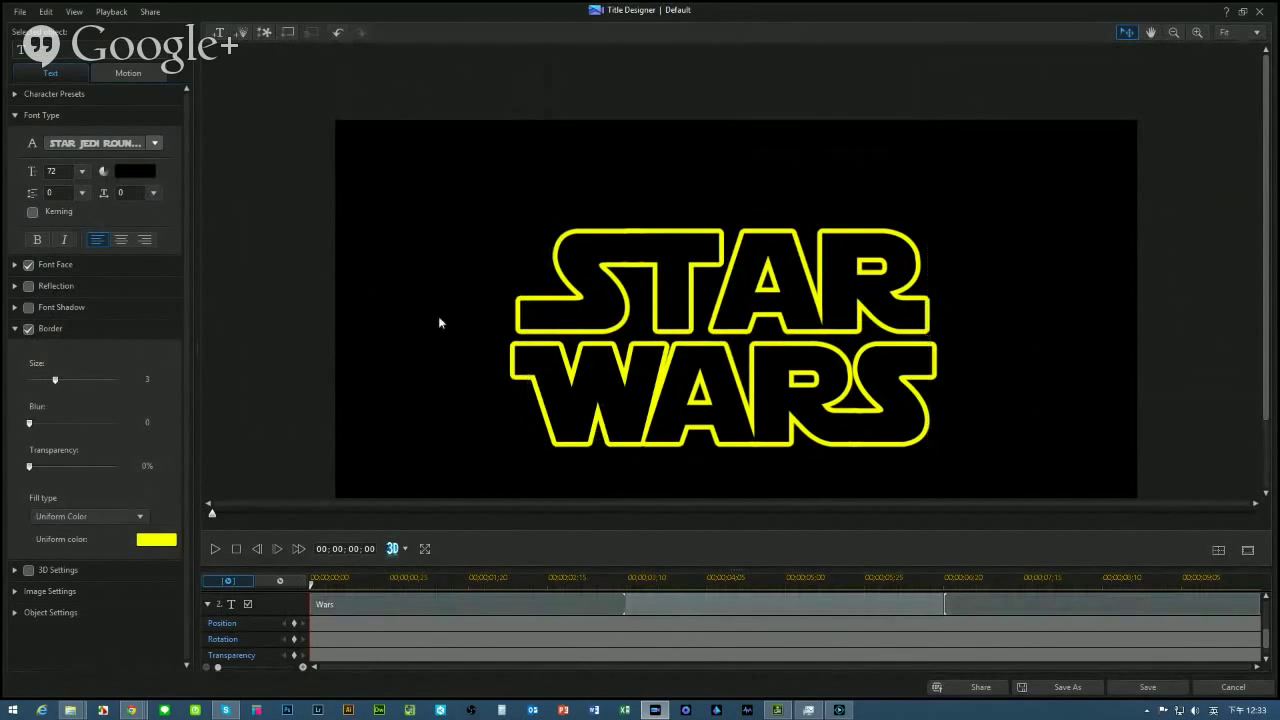
scroll(1263, 358, "down", 2)
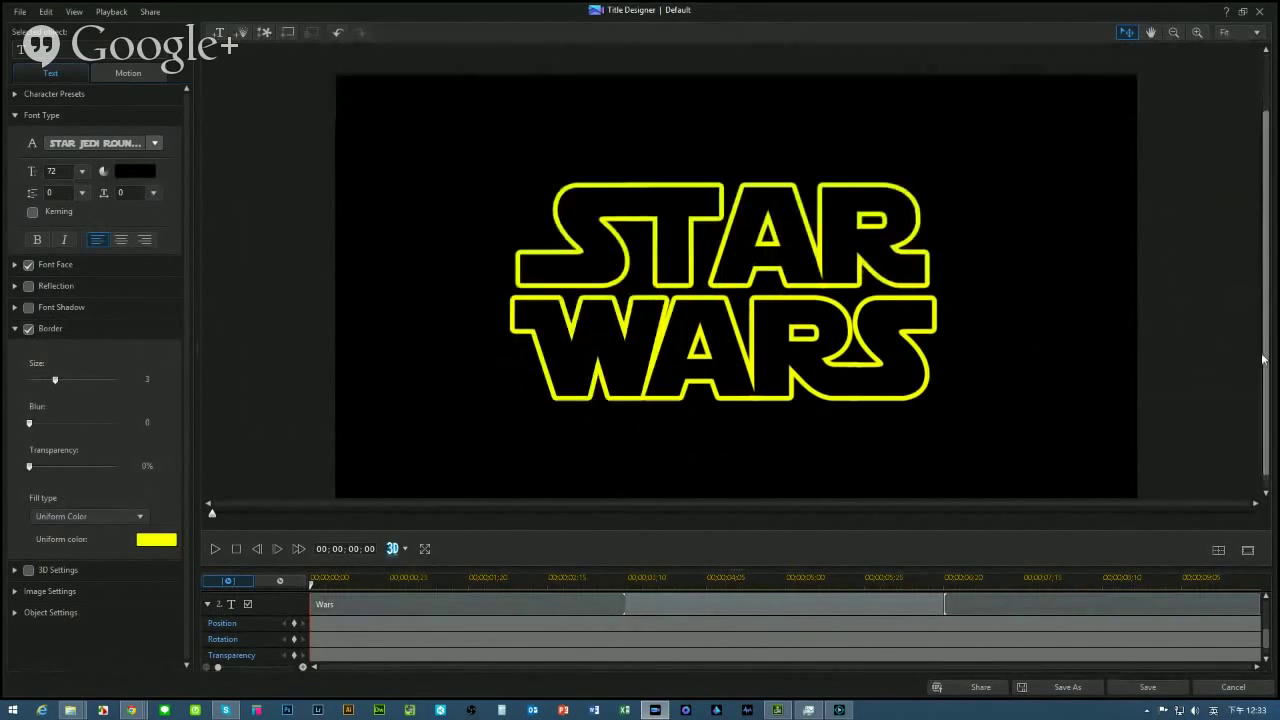
left_click(1147, 687)
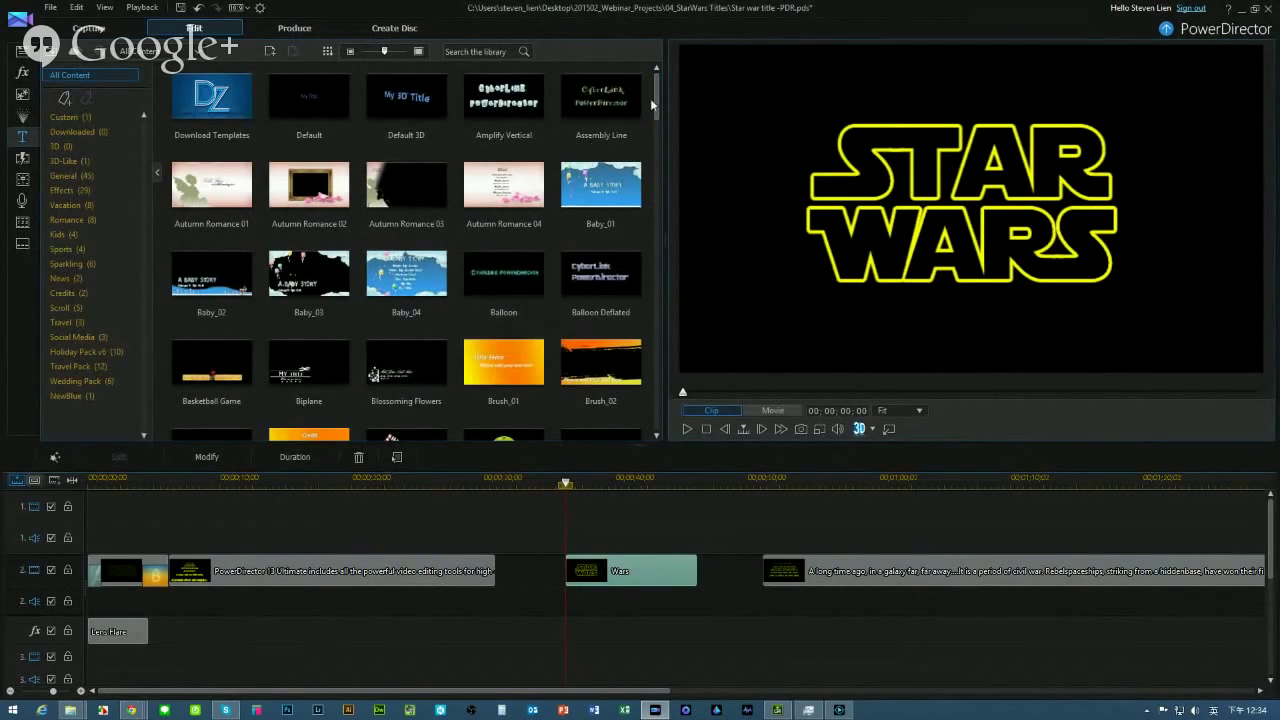
Add the Cross transition to the start of the Wars clip and extend the clip's end to meet the next title
scroll(658, 86, "down", 2)
scroll(660, 77, "up", 2)
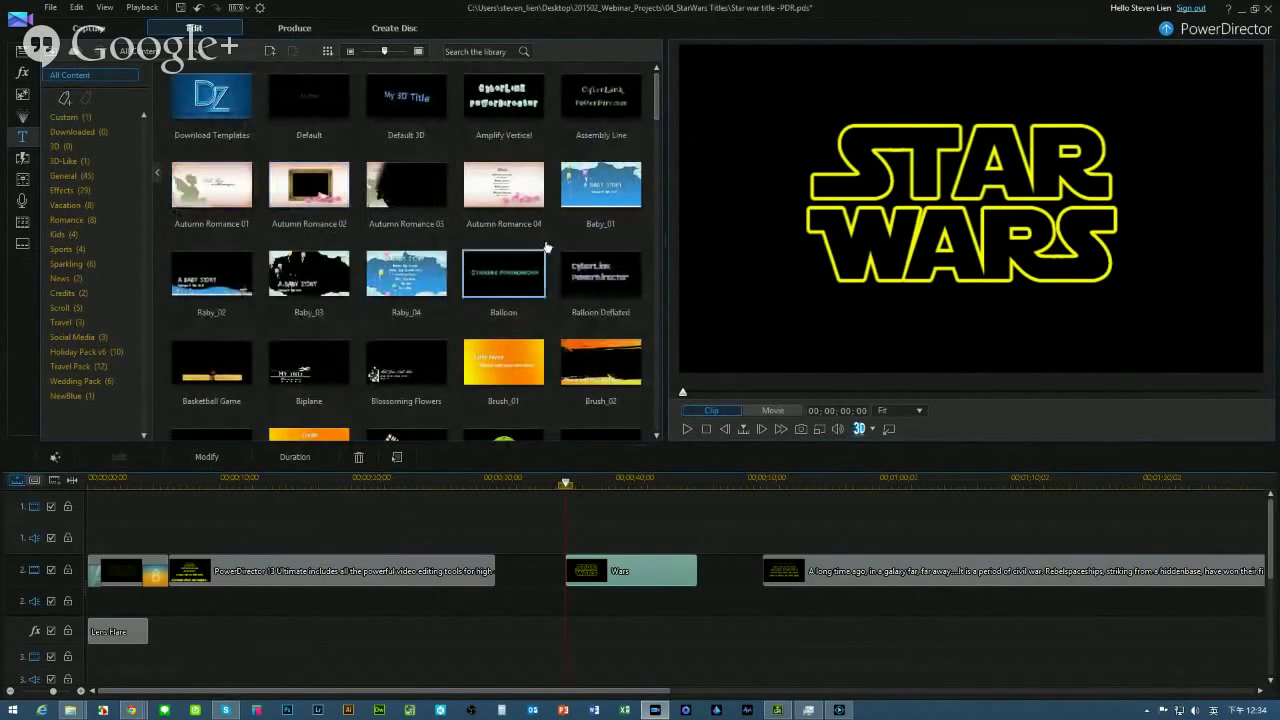
left_click(30, 158)
left_click_drag(657, 100, 657, 197)
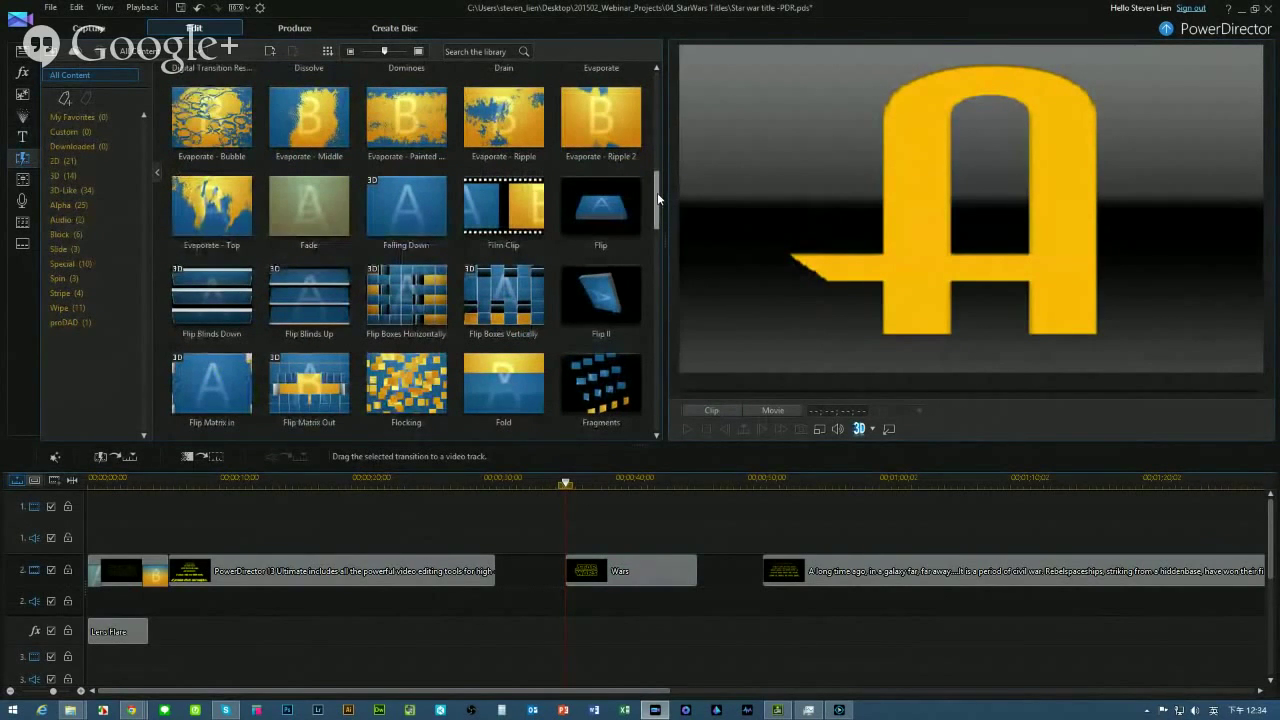
left_click(501, 51)
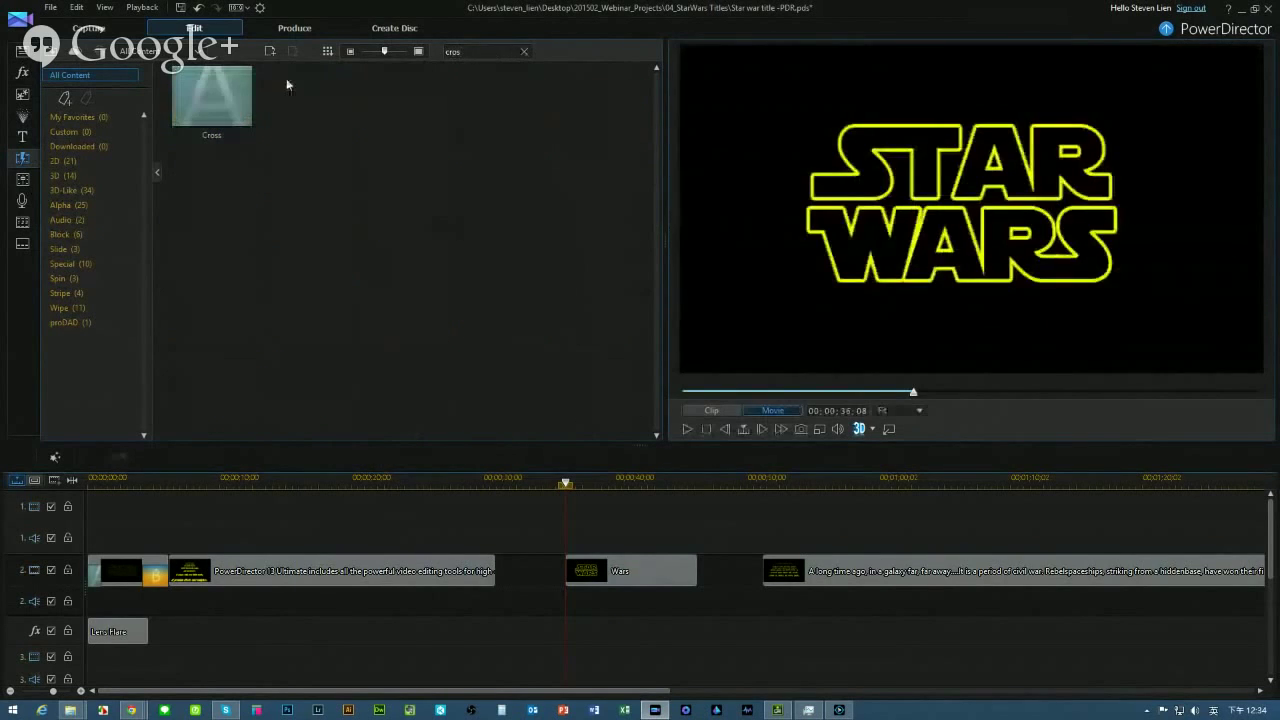
left_click(219, 95)
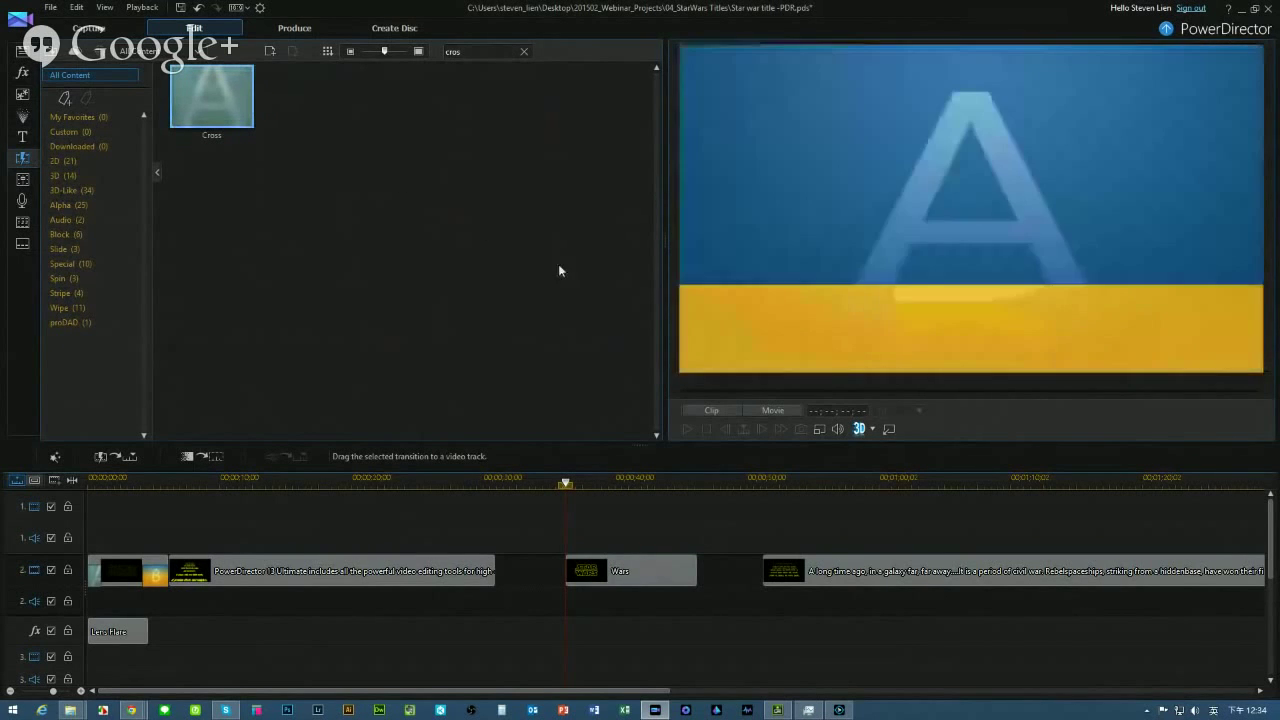
left_click_drag(211, 88, 579, 582)
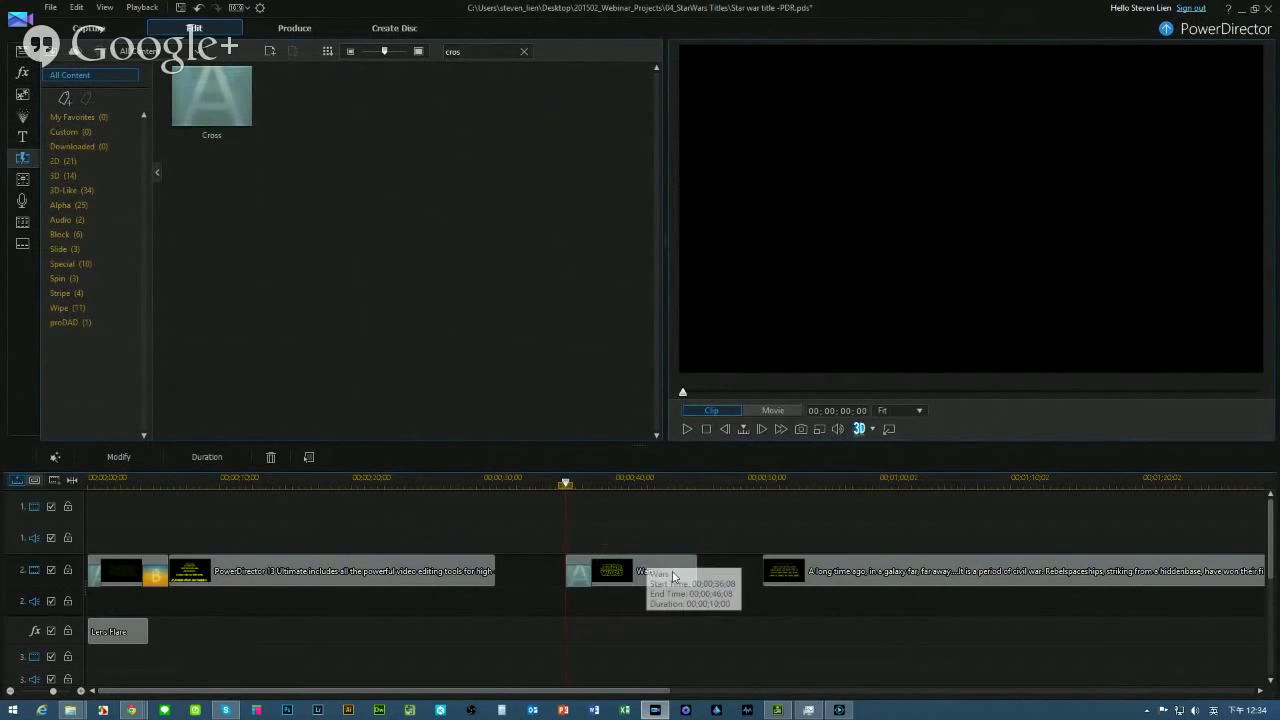
left_click_drag(697, 575, 763, 574)
left_click(592, 575)
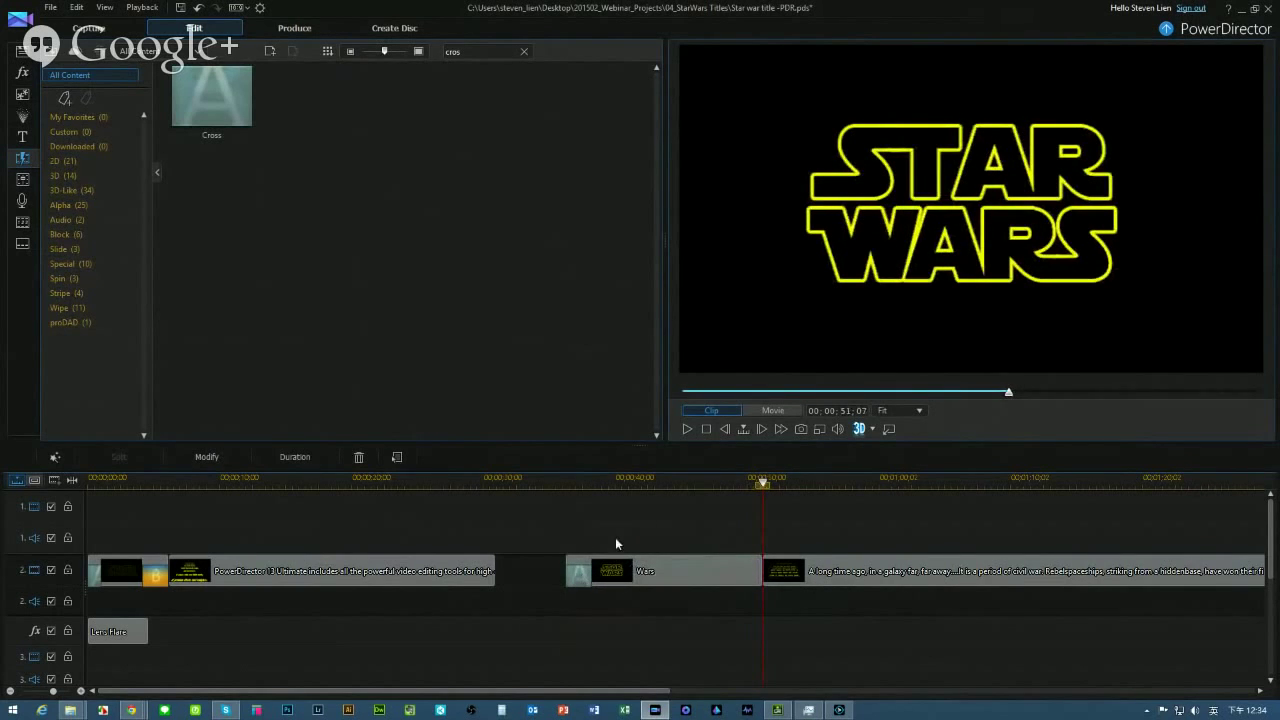
Set the duration of the Wars clip's Cross transition to 10 seconds and play back the result
left_click(578, 572)
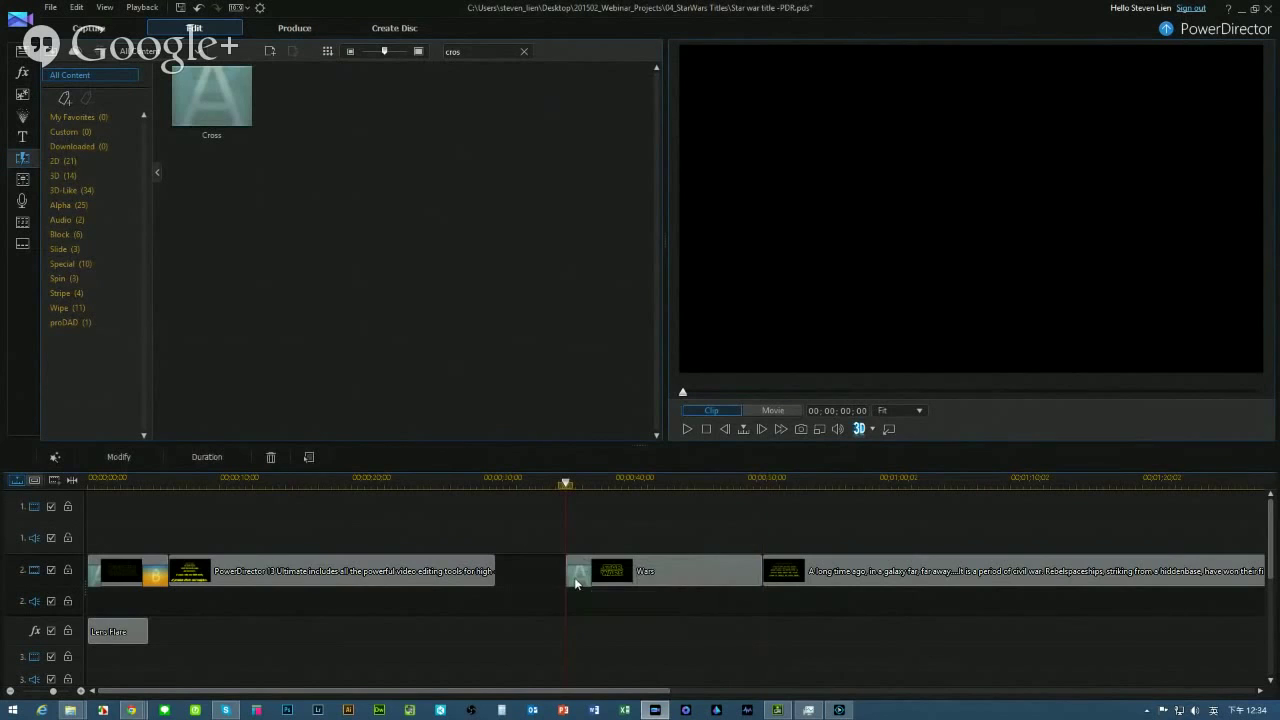
left_click(215, 458)
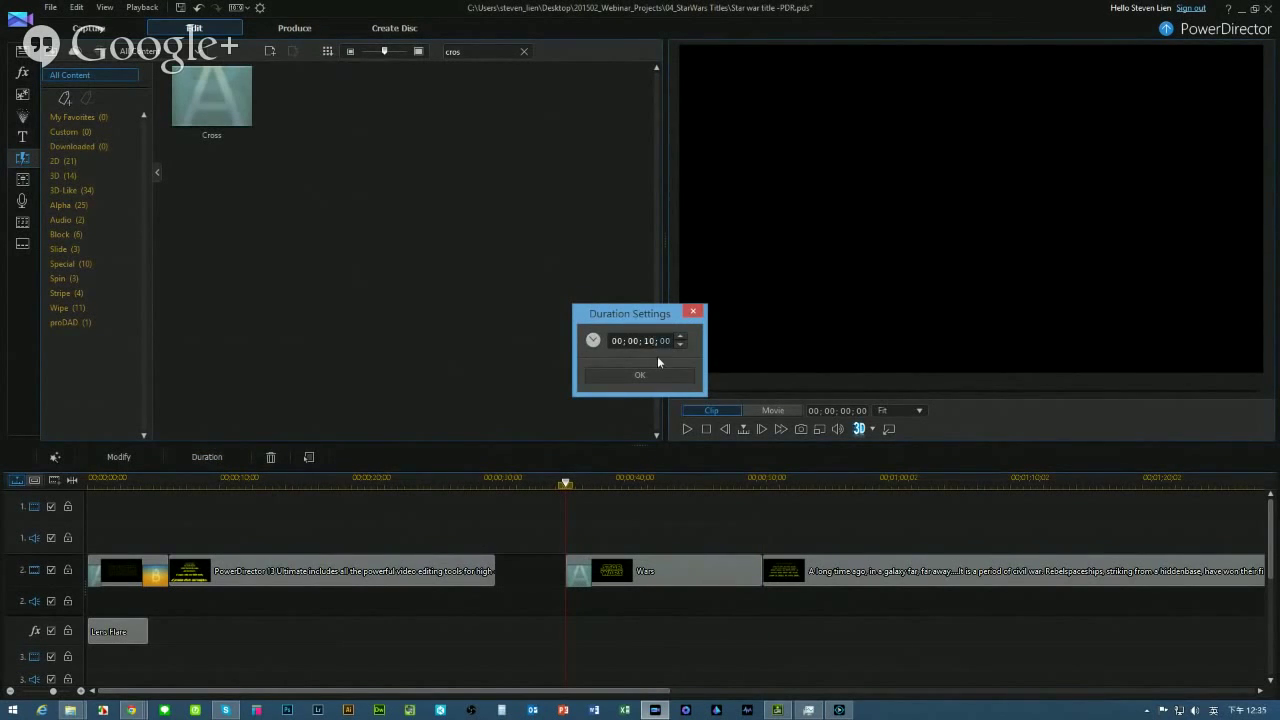
left_click(636, 373)
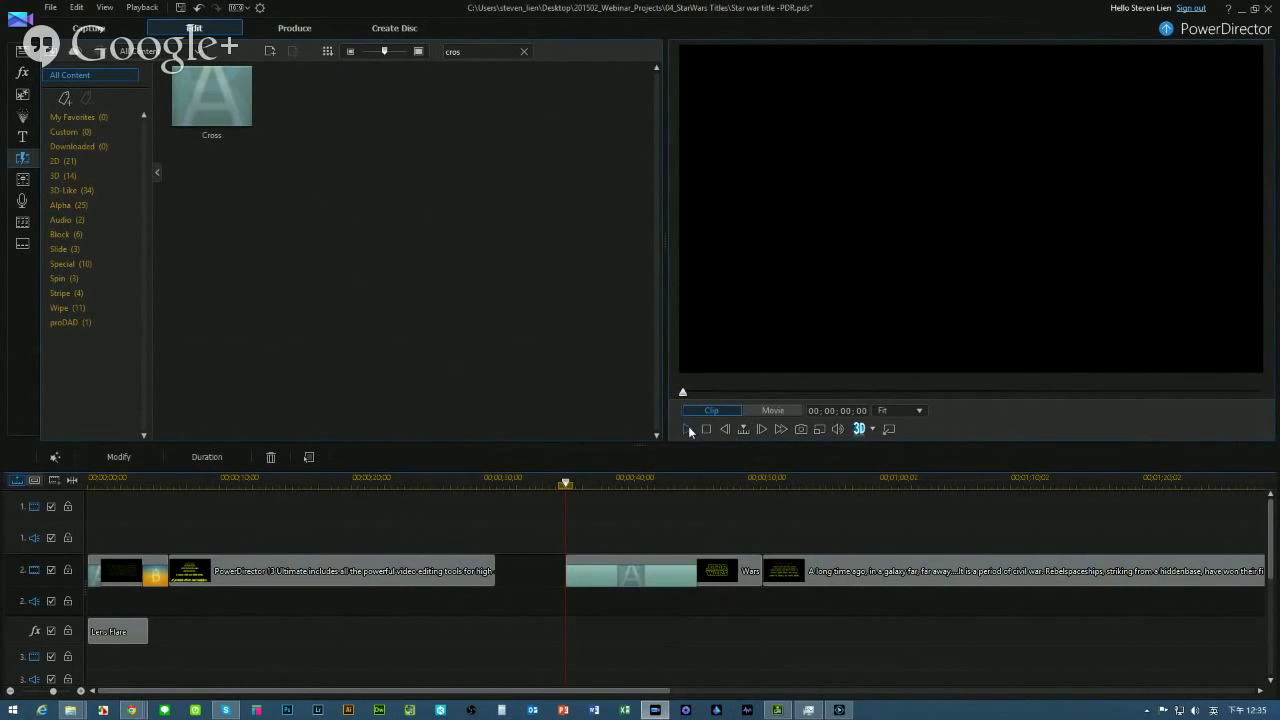
left_click(688, 429)
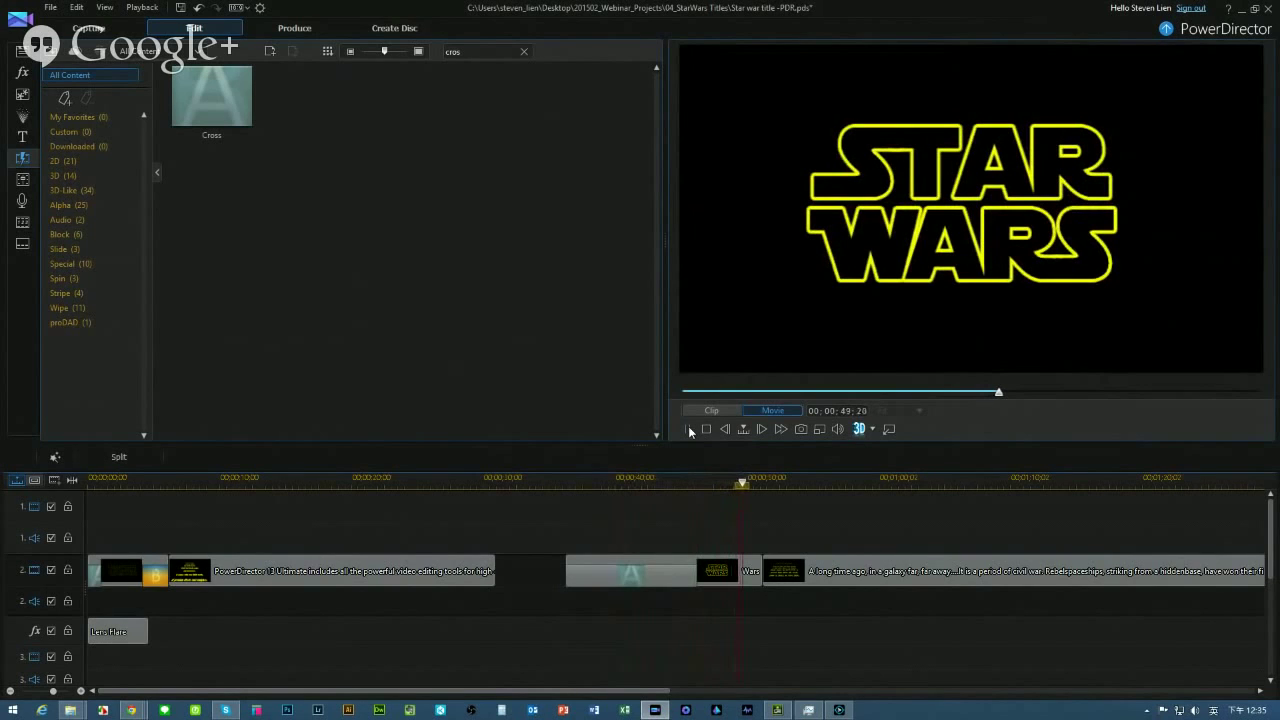
left_click(687, 429)
Find the Fade transition, apply it to the end of the Wars clip and play it back
left_click(524, 51)
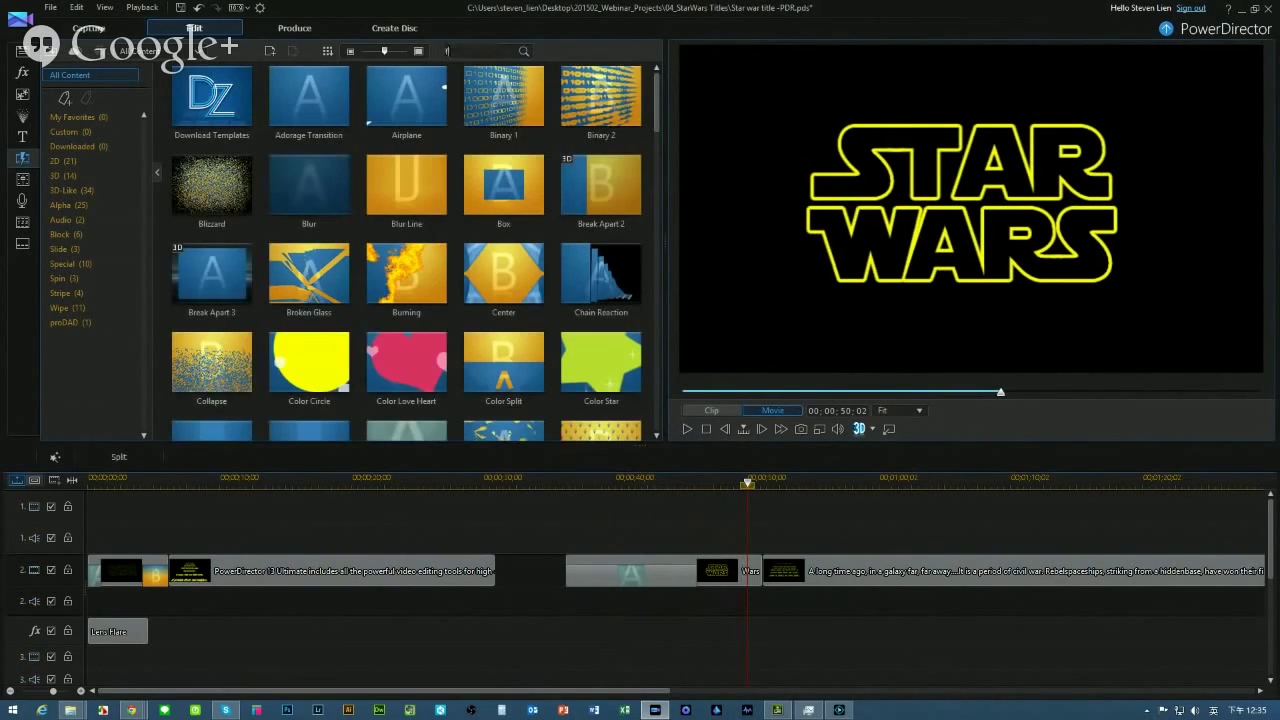
type("fade")
left_click_drag(235, 105, 767, 554)
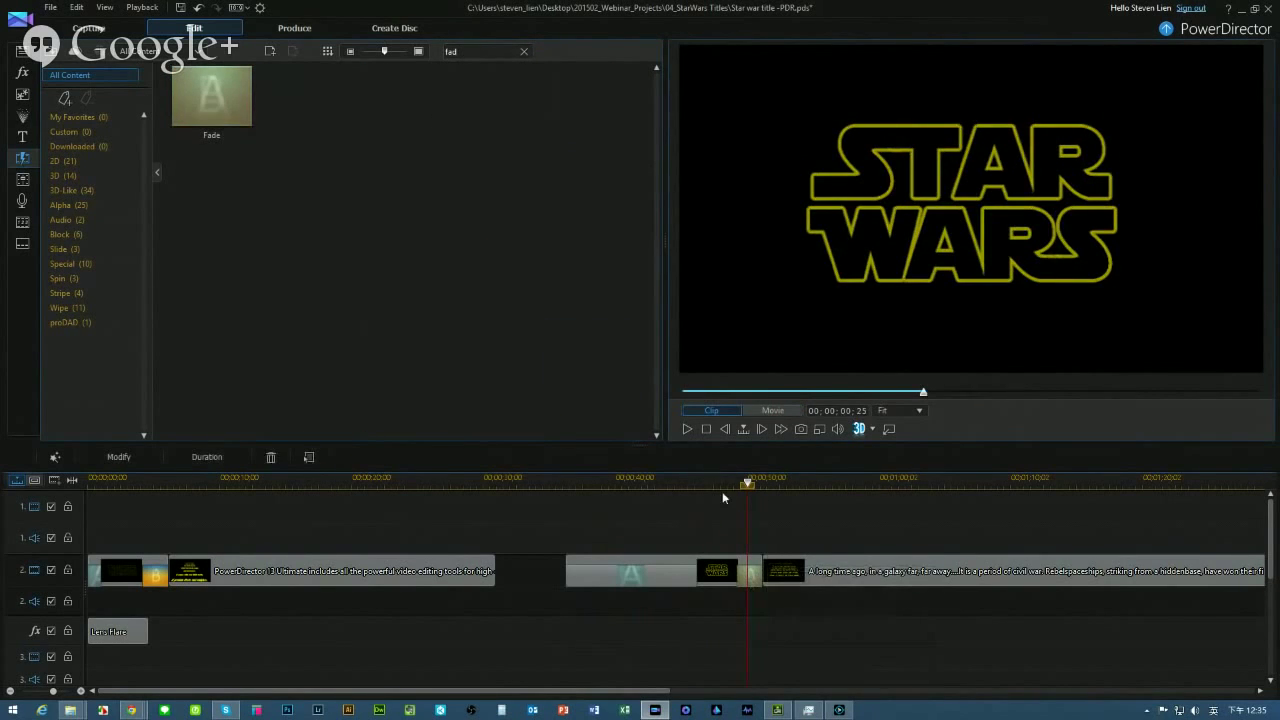
left_click(690, 429)
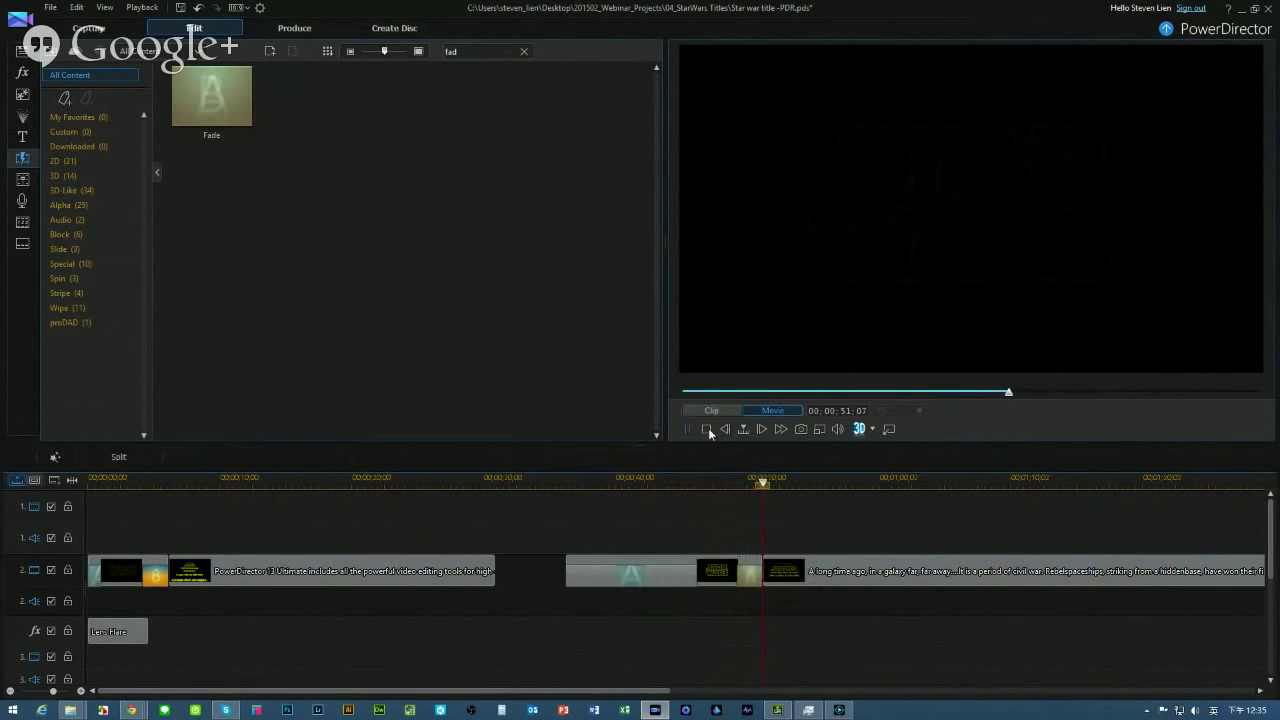
Look through the video effects library and examine the Wars title at several points of its opening transition
left_click(718, 570)
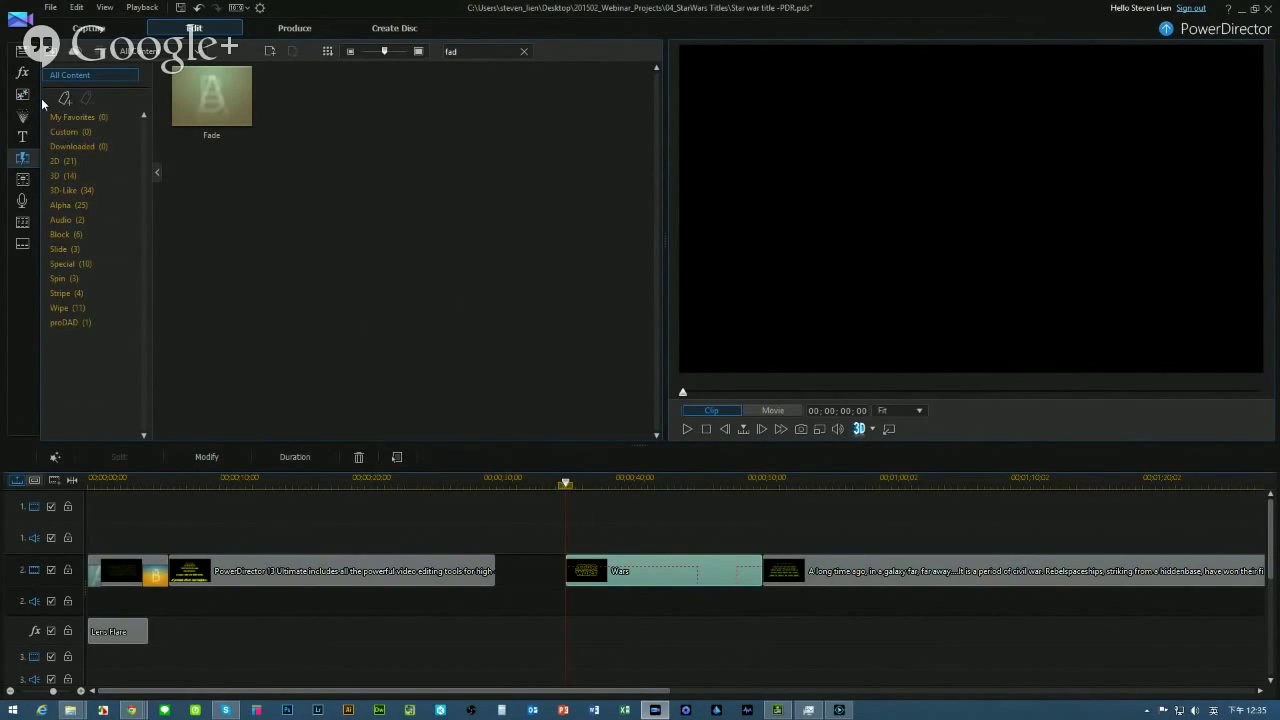
left_click(22, 72)
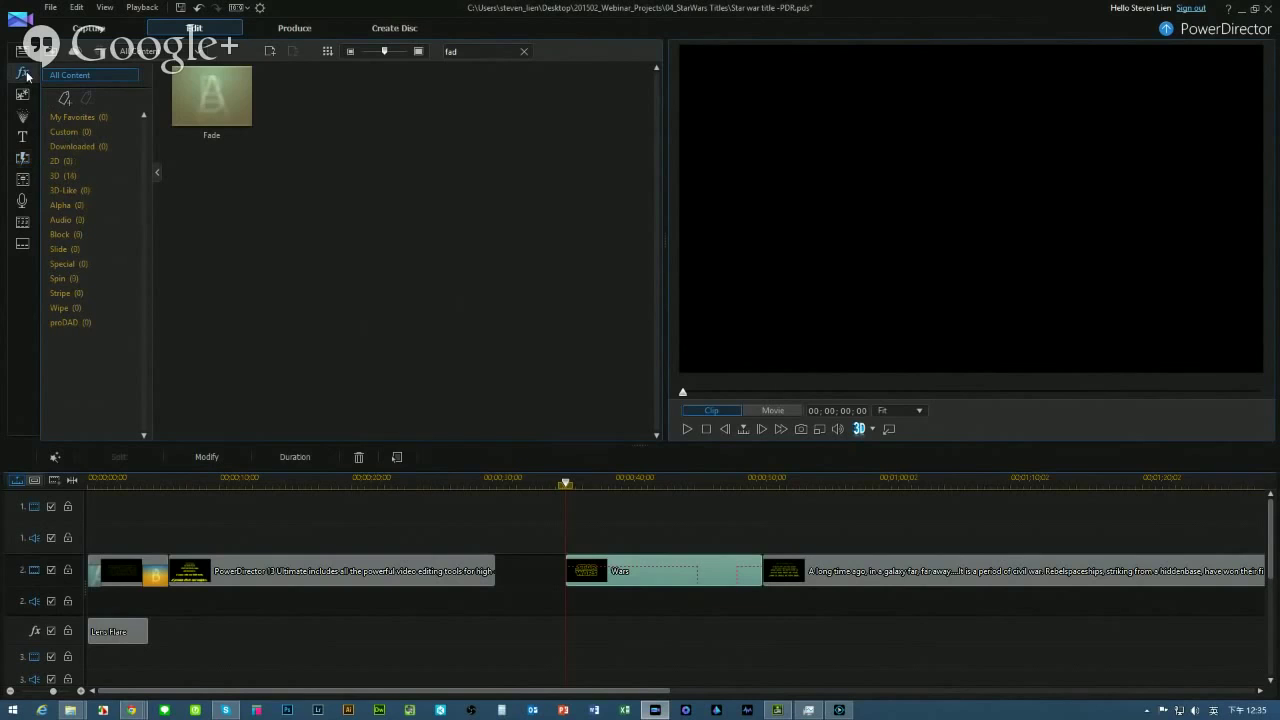
scroll(650, 120, "down", 4)
scroll(655, 117, "up", 3)
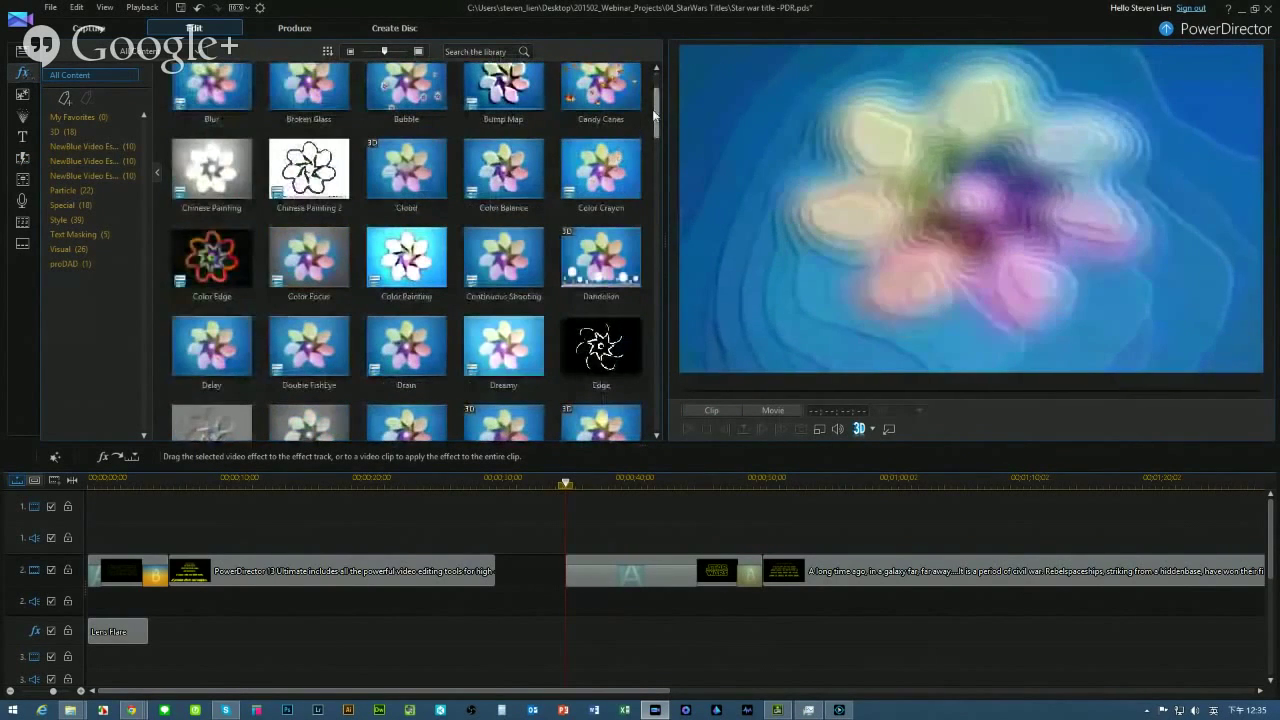
scroll(657, 118, "up", 1)
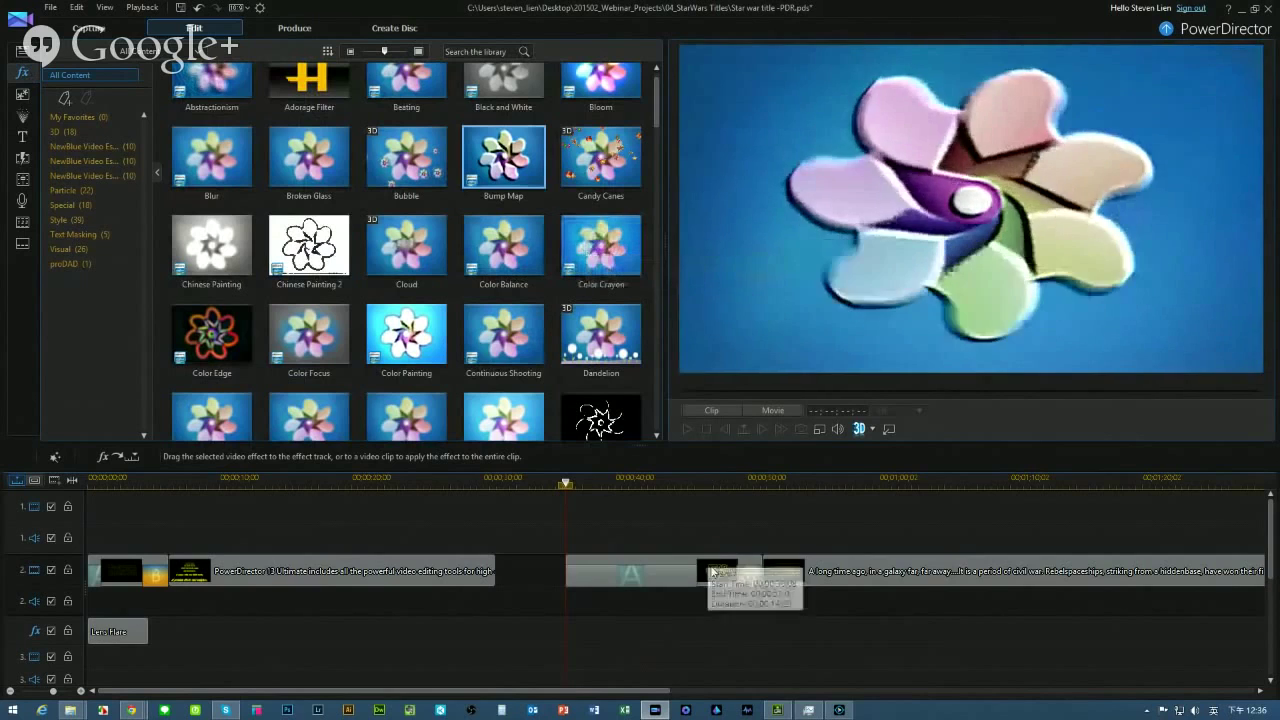
left_click(724, 571)
left_click(643, 483)
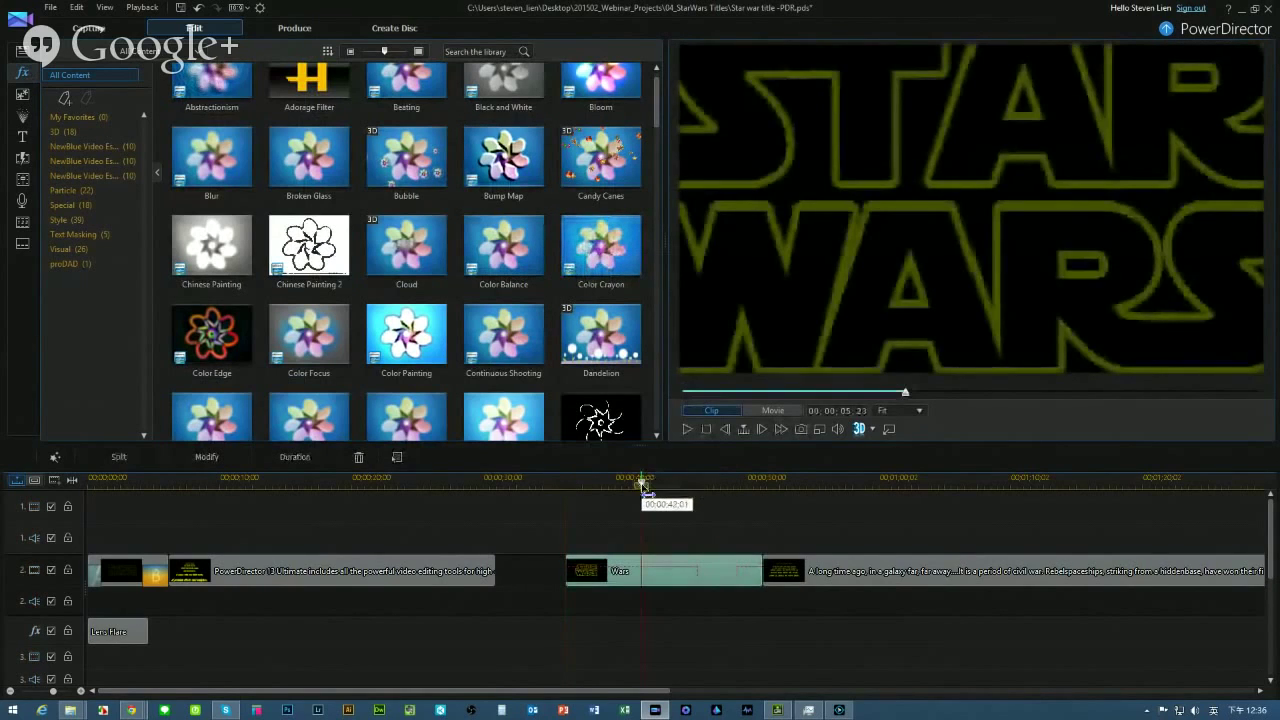
left_click(675, 487)
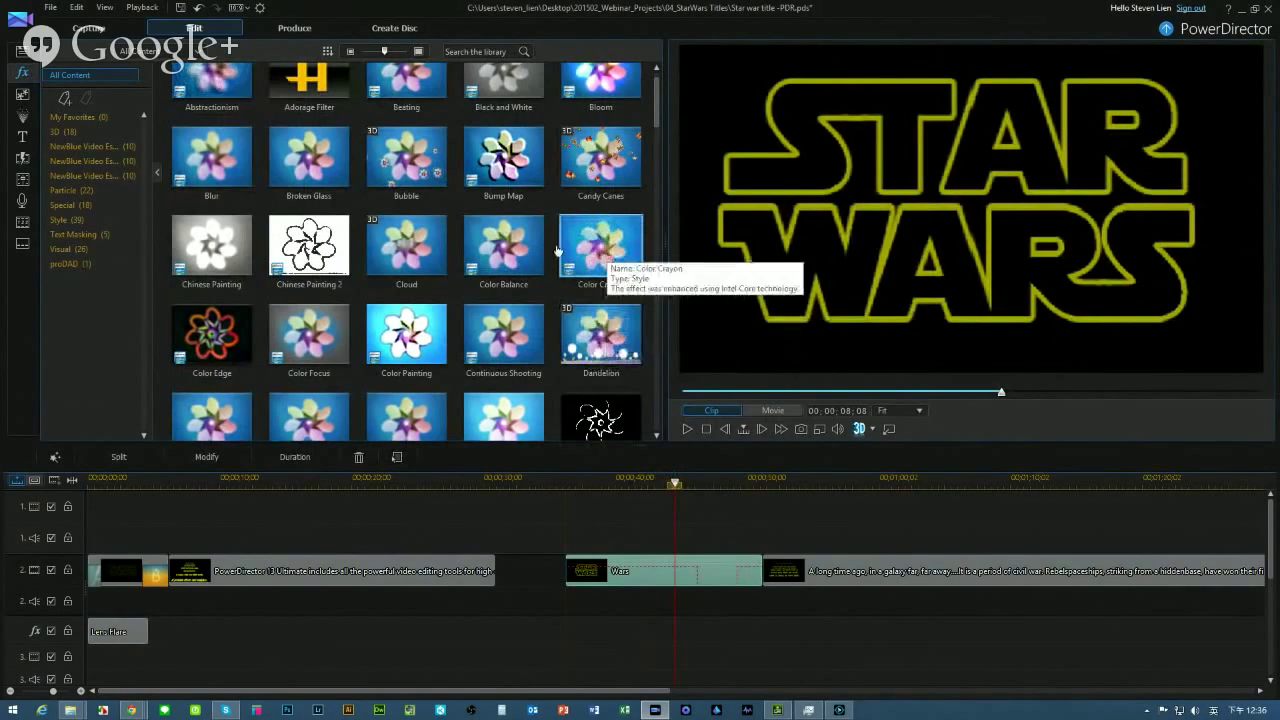
left_click_drag(660, 101, 653, 256)
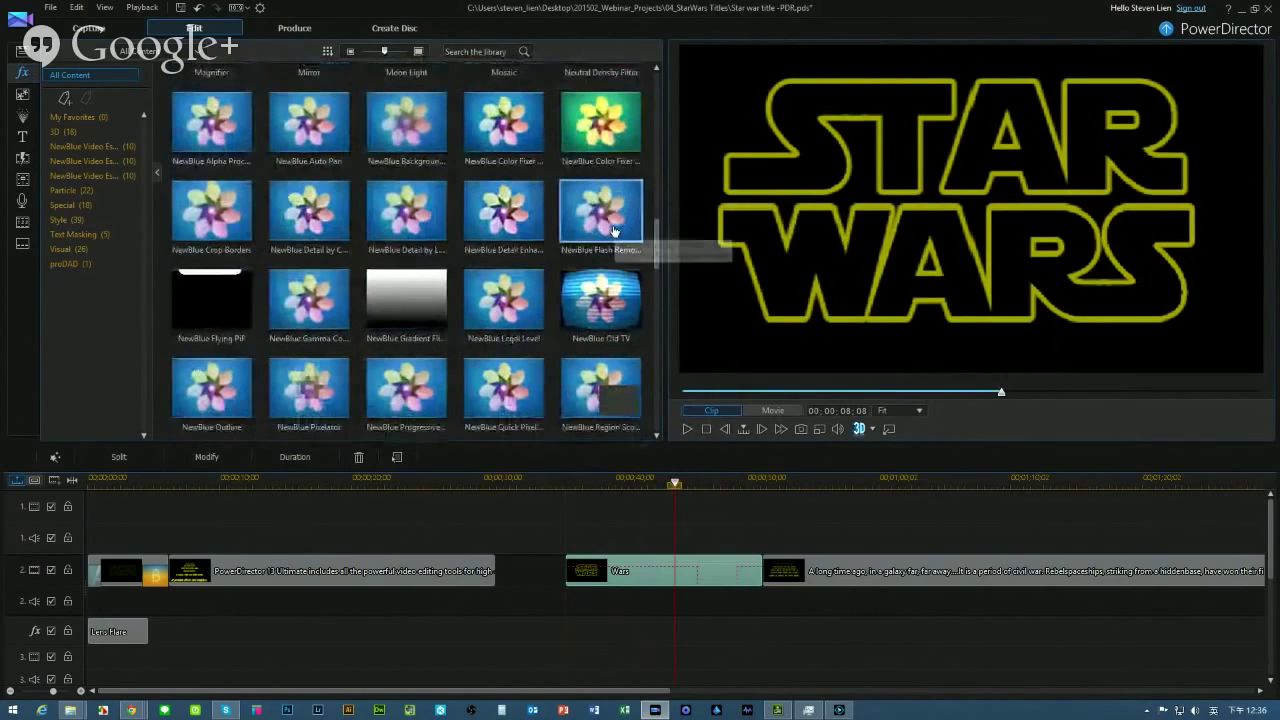
scroll(660, 263, "down", 2)
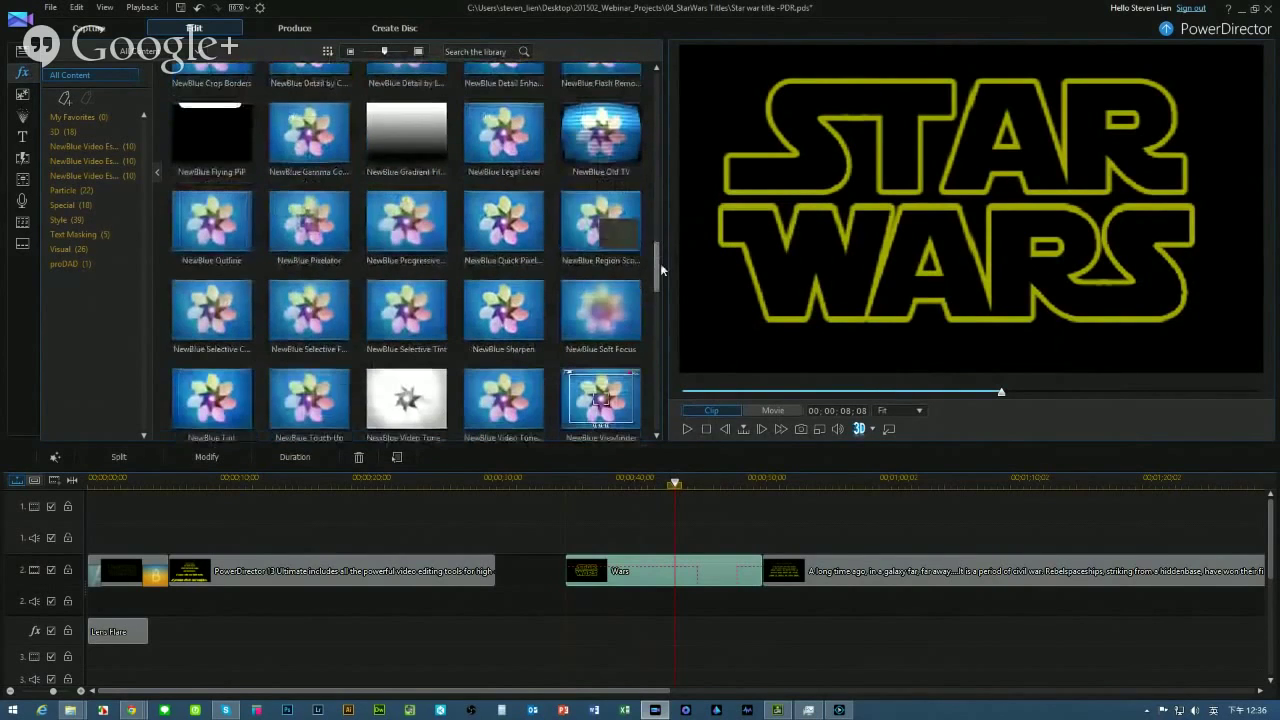
Find the Lens Flare effect and place it on the effect track from the end of the Cross transition to the Wars clip's end
left_click(492, 50)
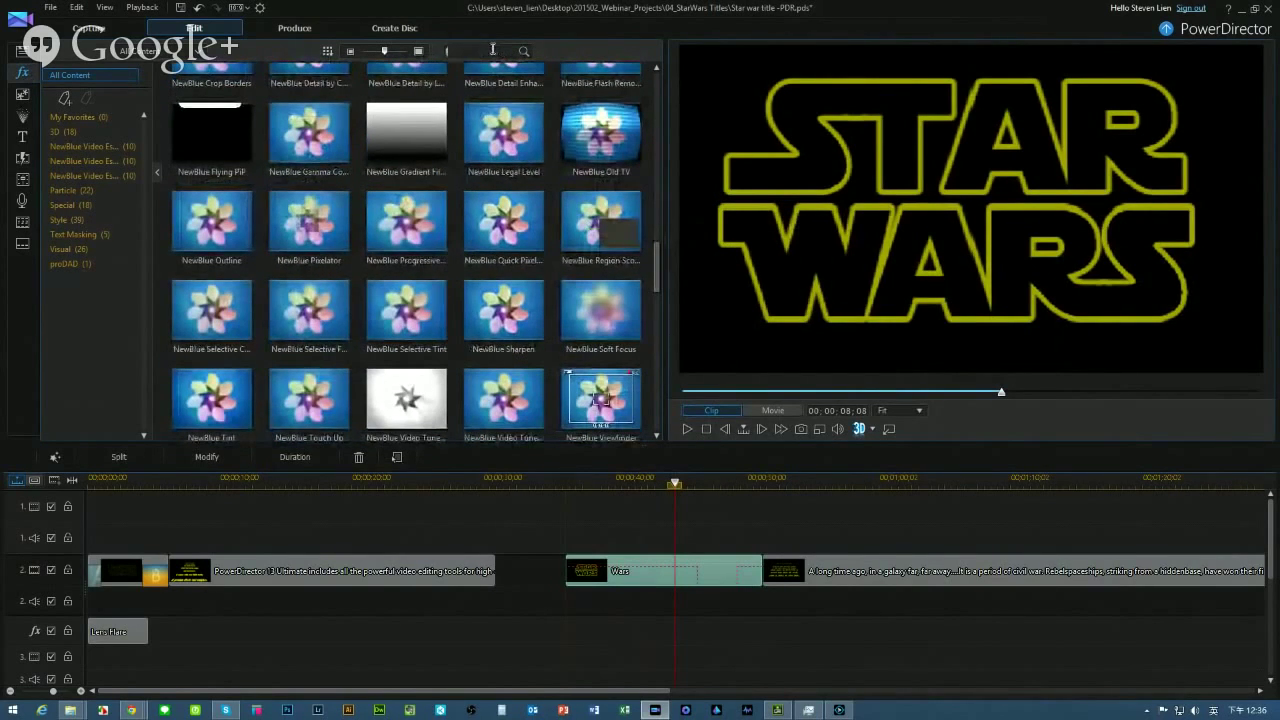
type("len")
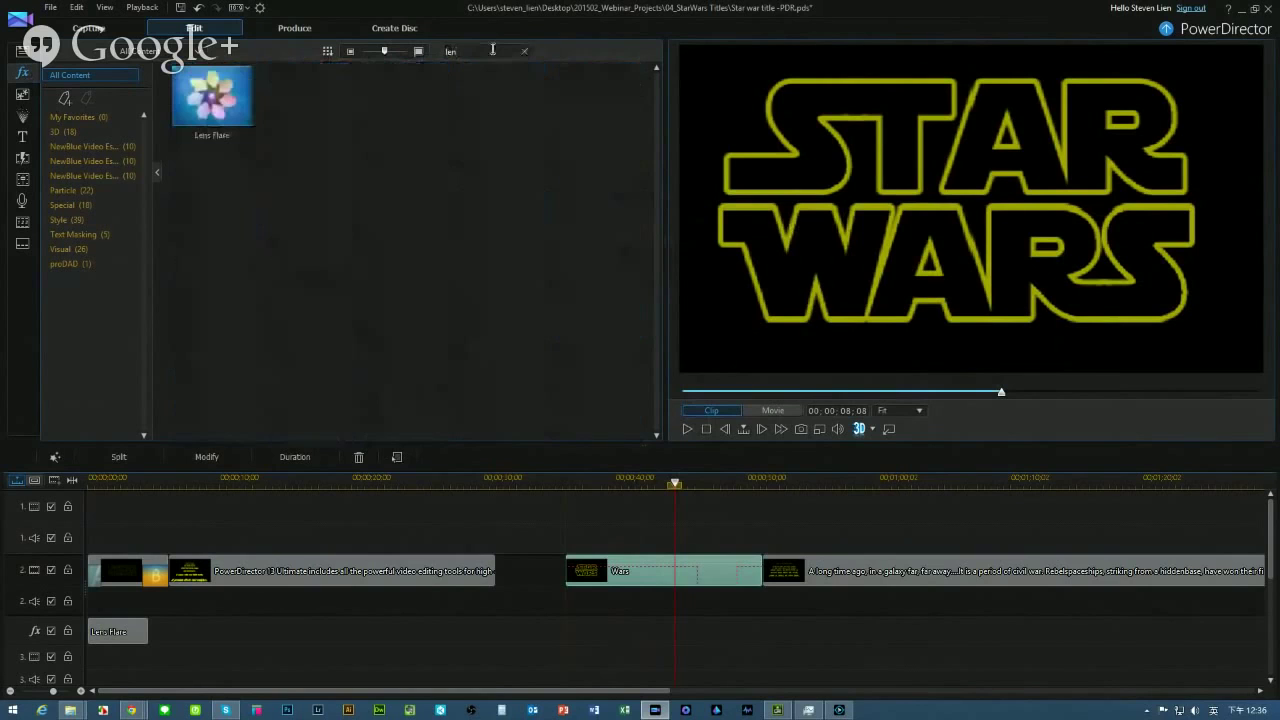
left_click(240, 100)
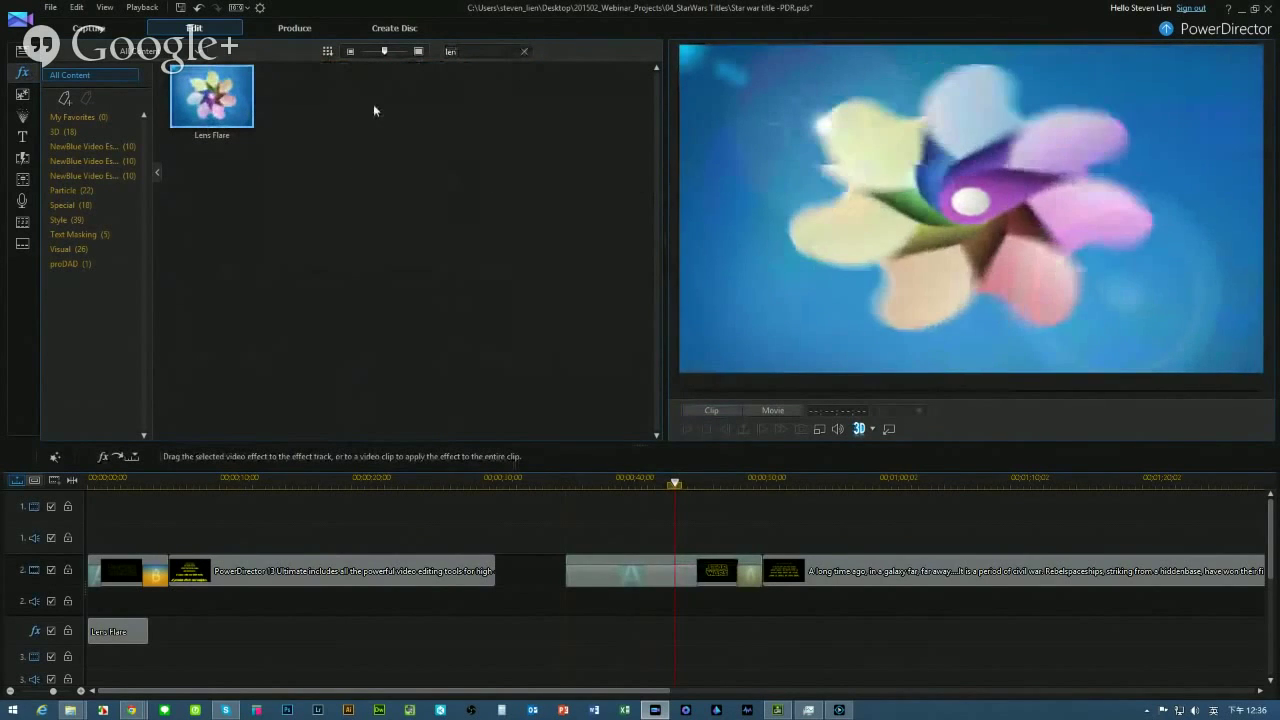
left_click_drag(212, 92, 566, 643)
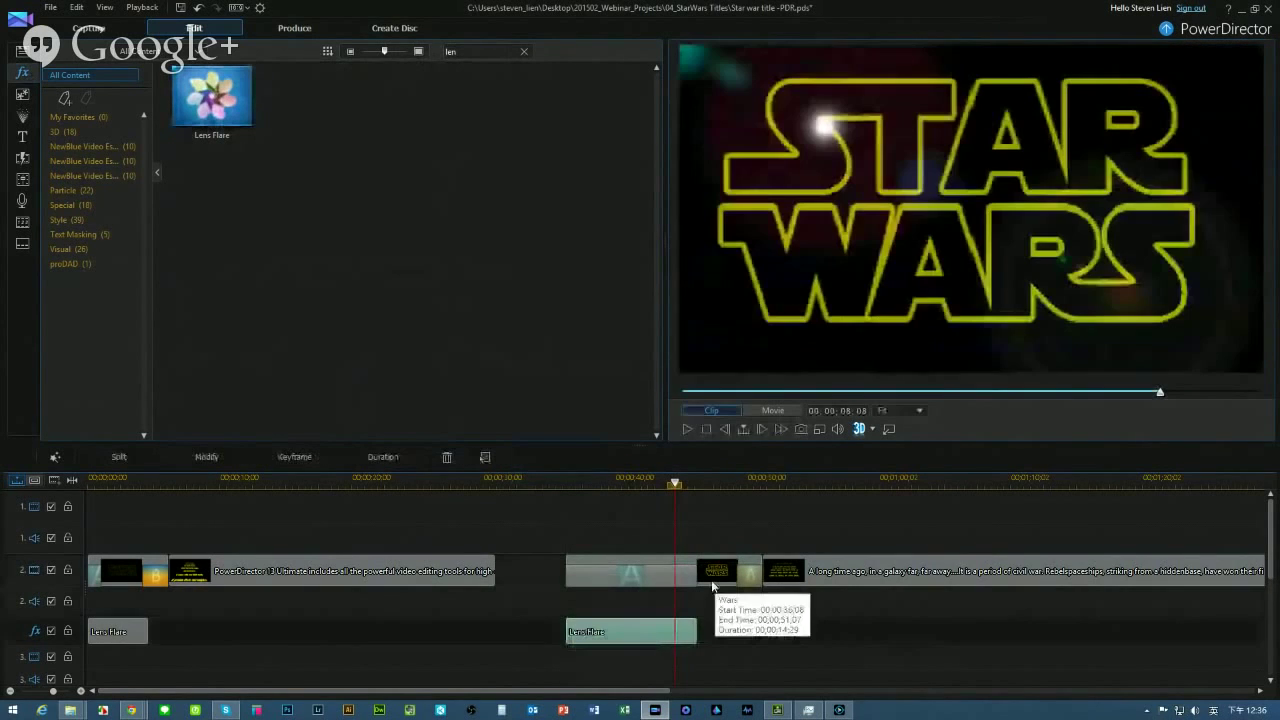
left_click_drag(686, 634, 697, 638)
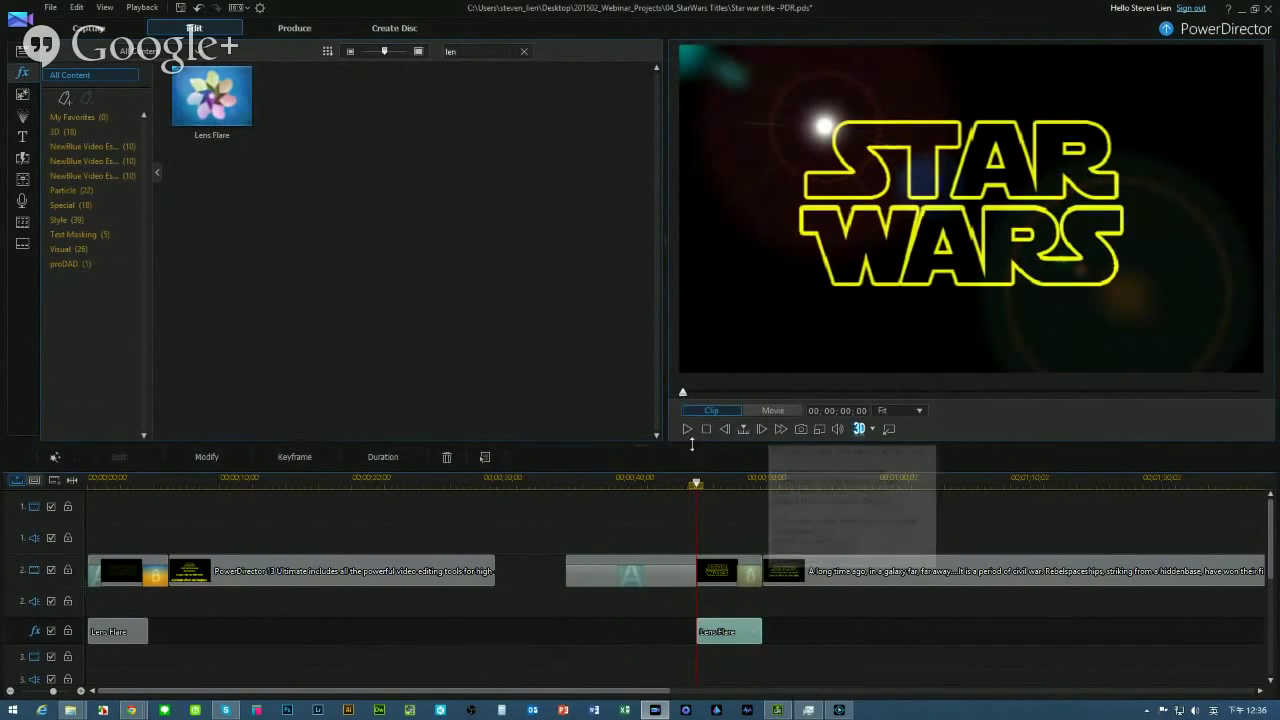
left_click(612, 483)
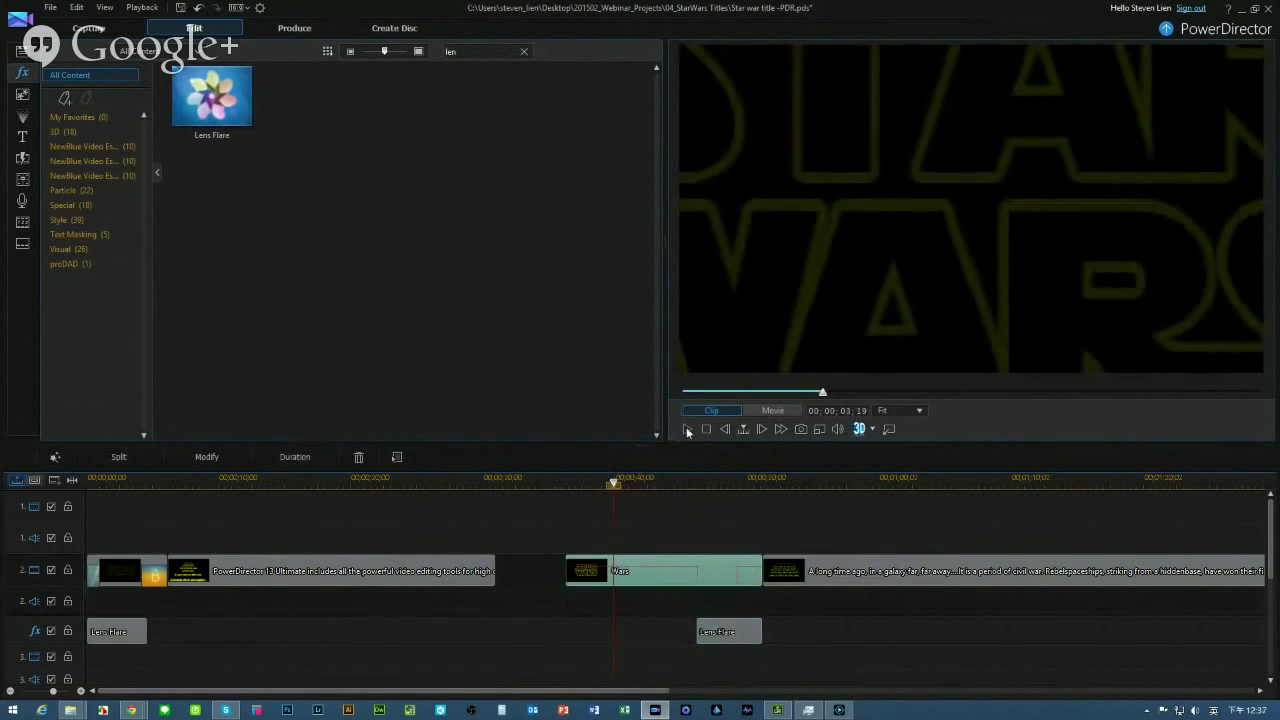
Play back the Lens Flare over the Wars title and move its light position onto the upper-left corner of the S in STAR
left_click(687, 429)
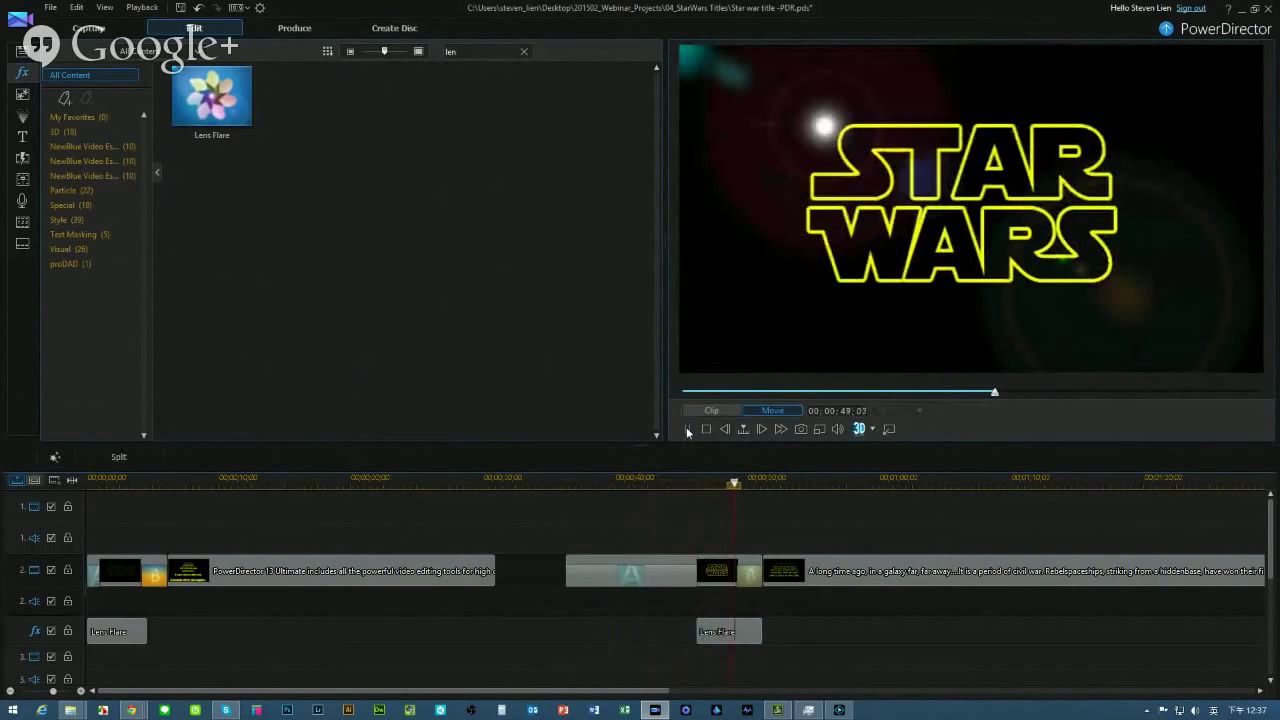
left_click(687, 428)
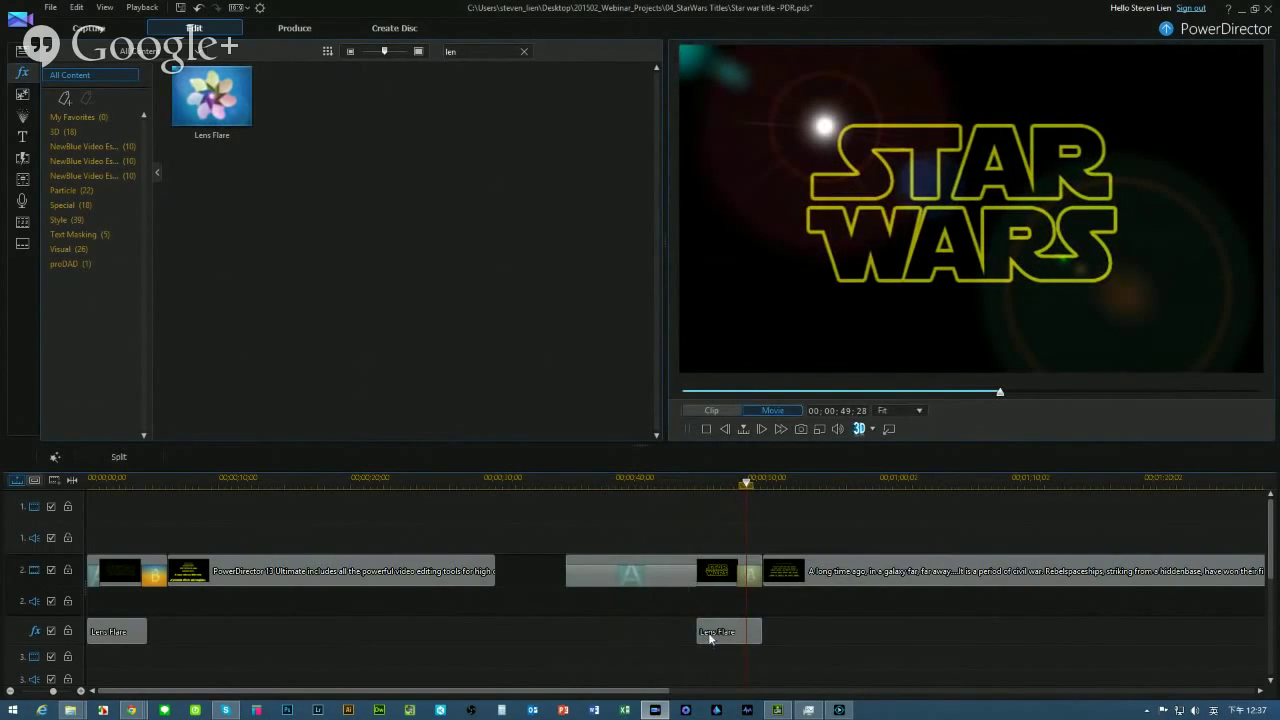
left_click(748, 631)
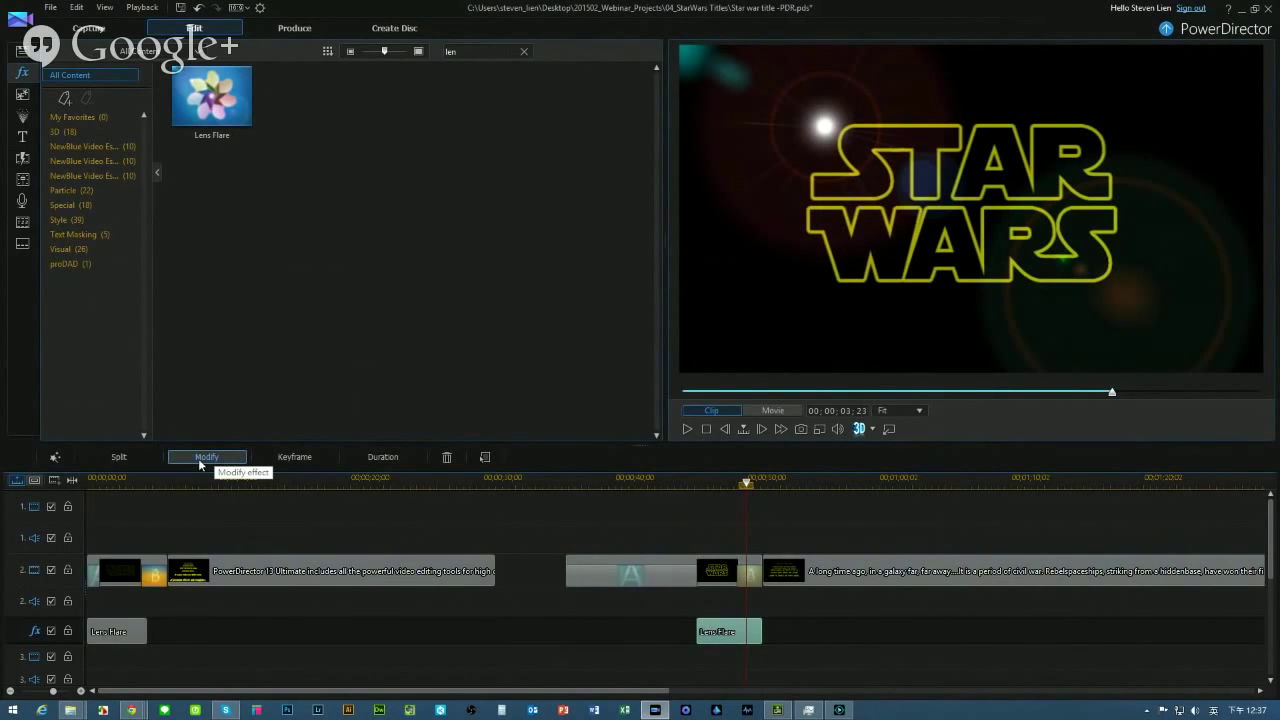
left_click(285, 459)
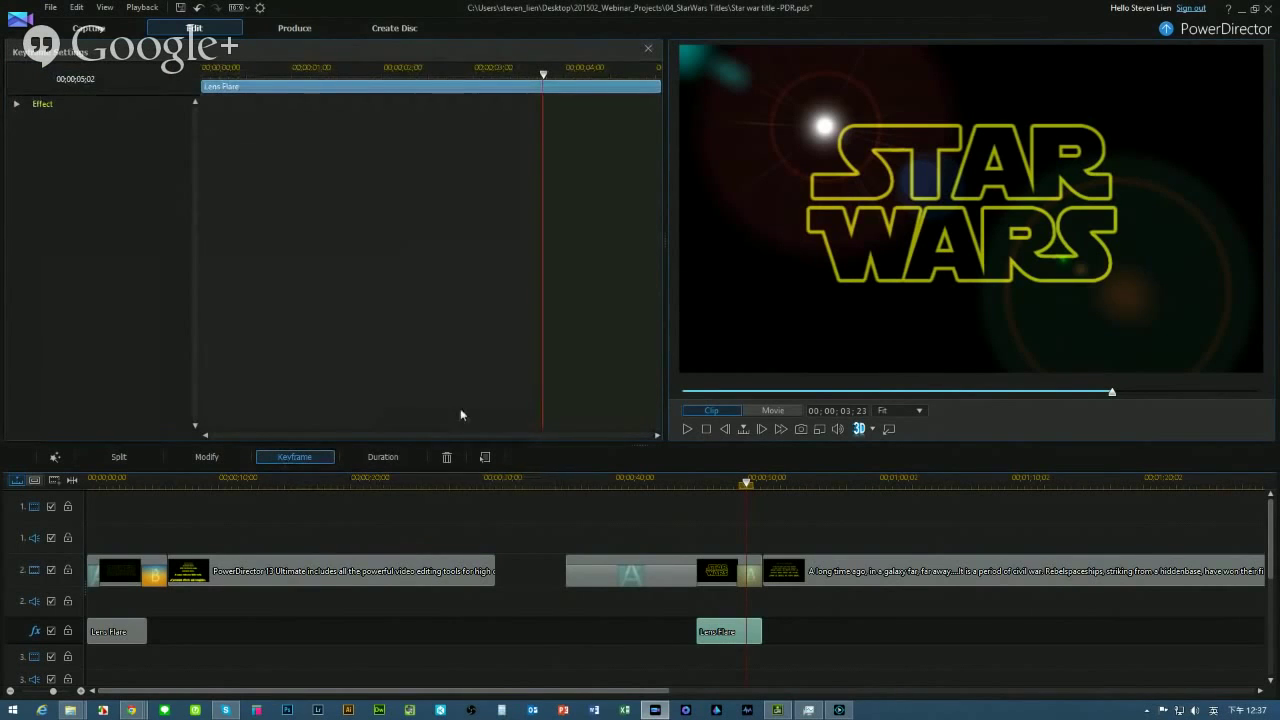
left_click(650, 49)
left_click(212, 458)
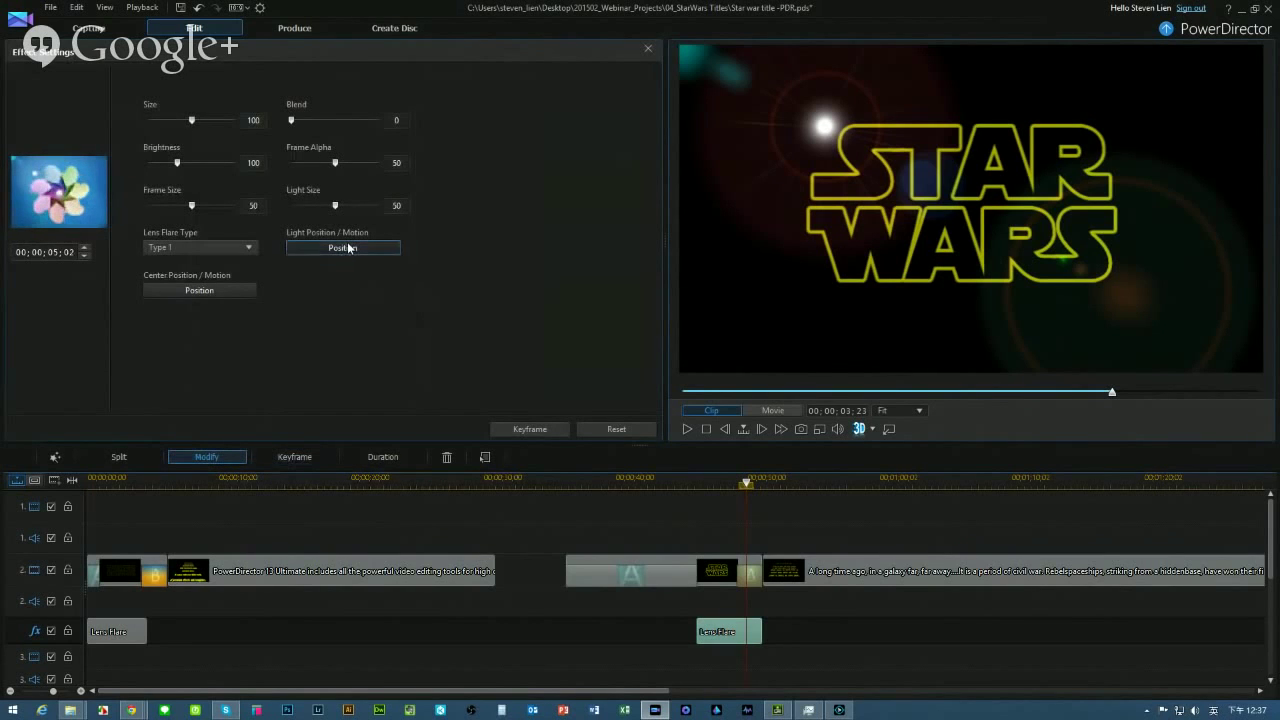
left_click(348, 248)
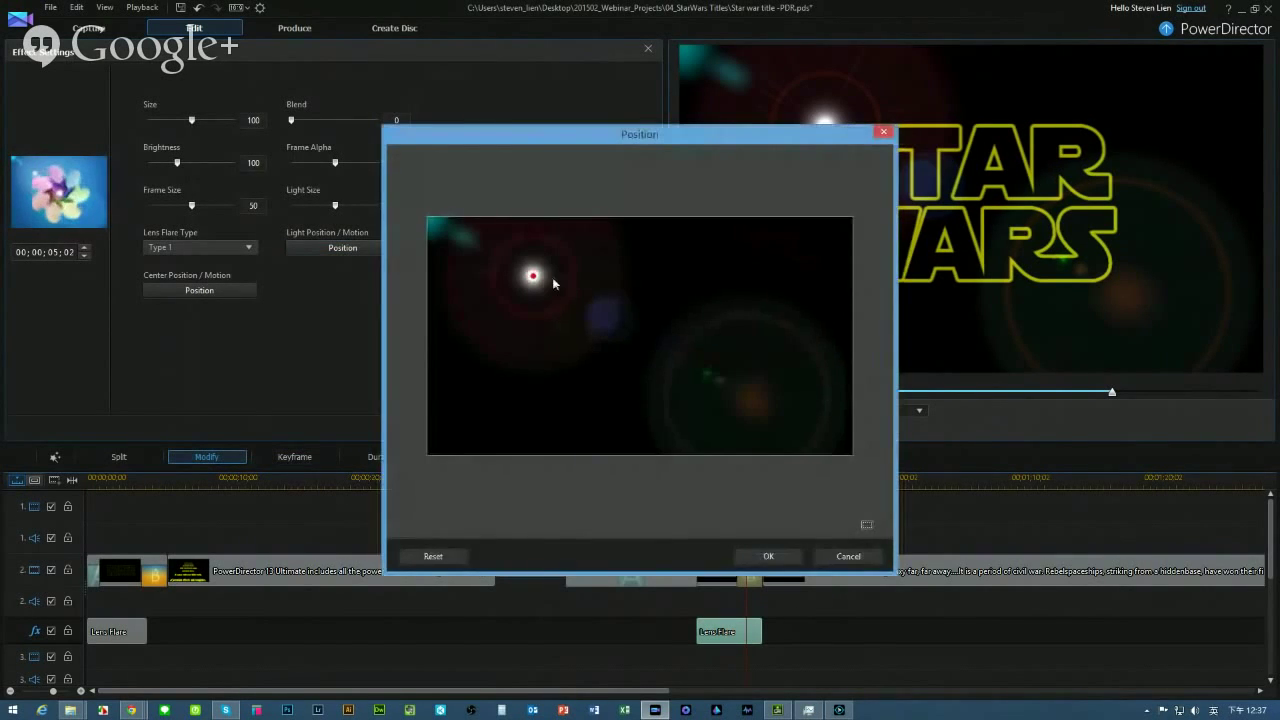
left_click_drag(534, 278, 548, 287)
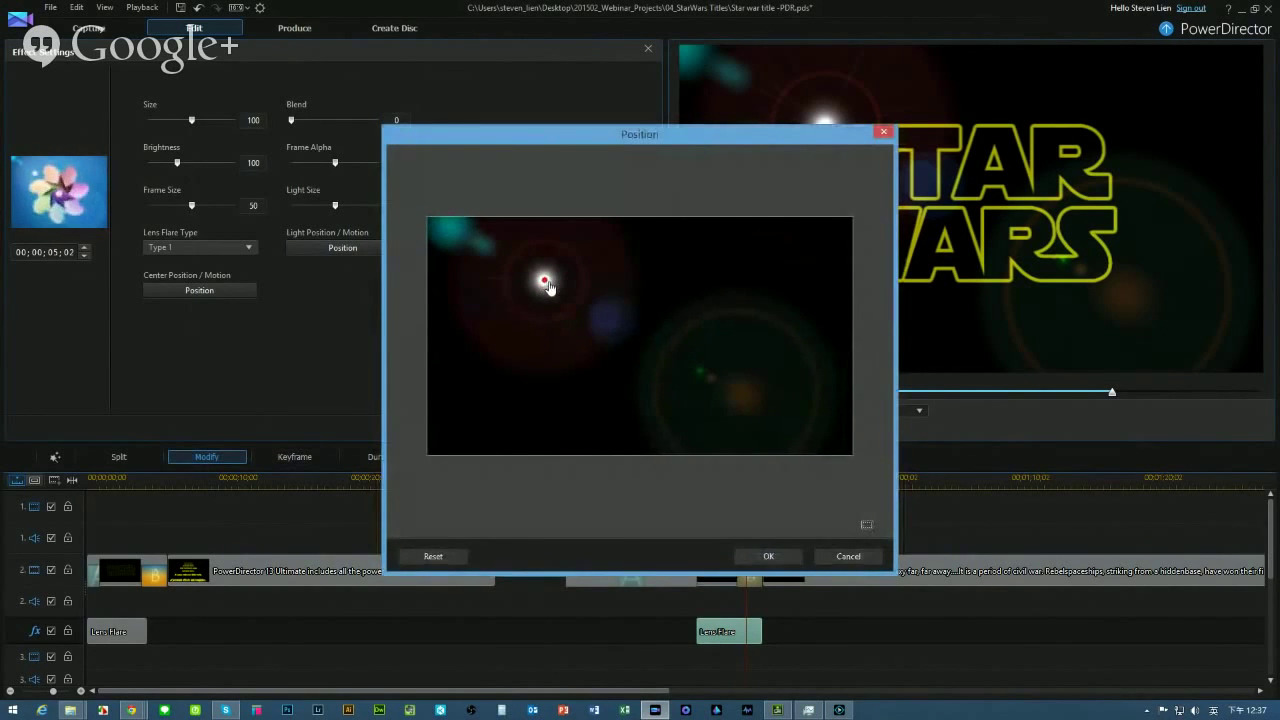
left_click(768, 557)
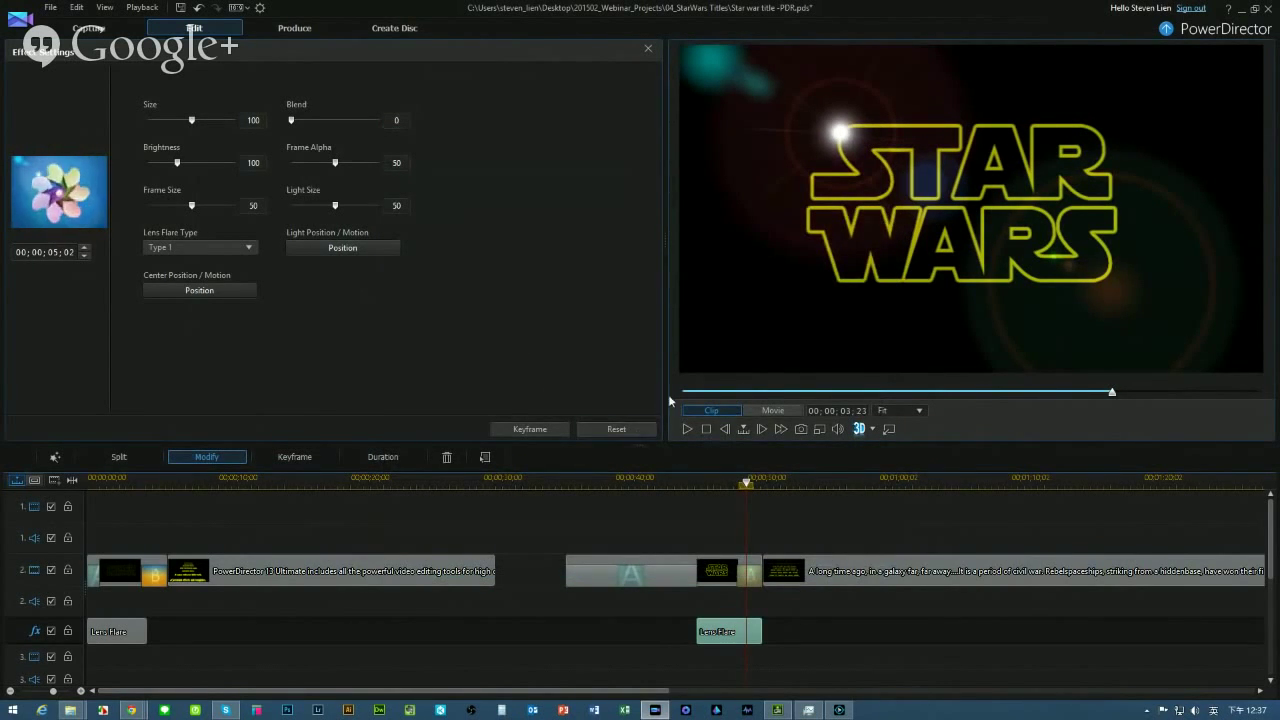
Keyframe the Lens Flare's Center Position at the effect's start and at 00;00;02;01, moving the second centre left and slightly down
left_click(544, 429)
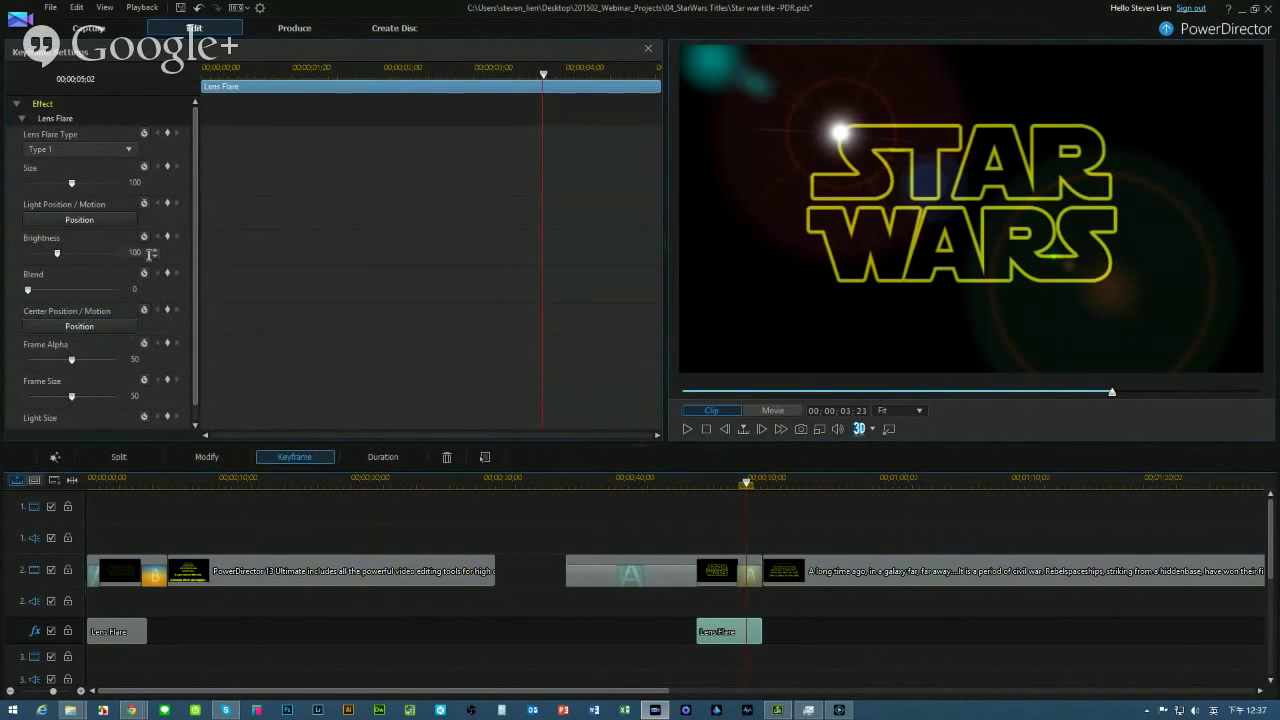
scroll(195, 233, "down", 1)
scroll(195, 233, "down", 1)
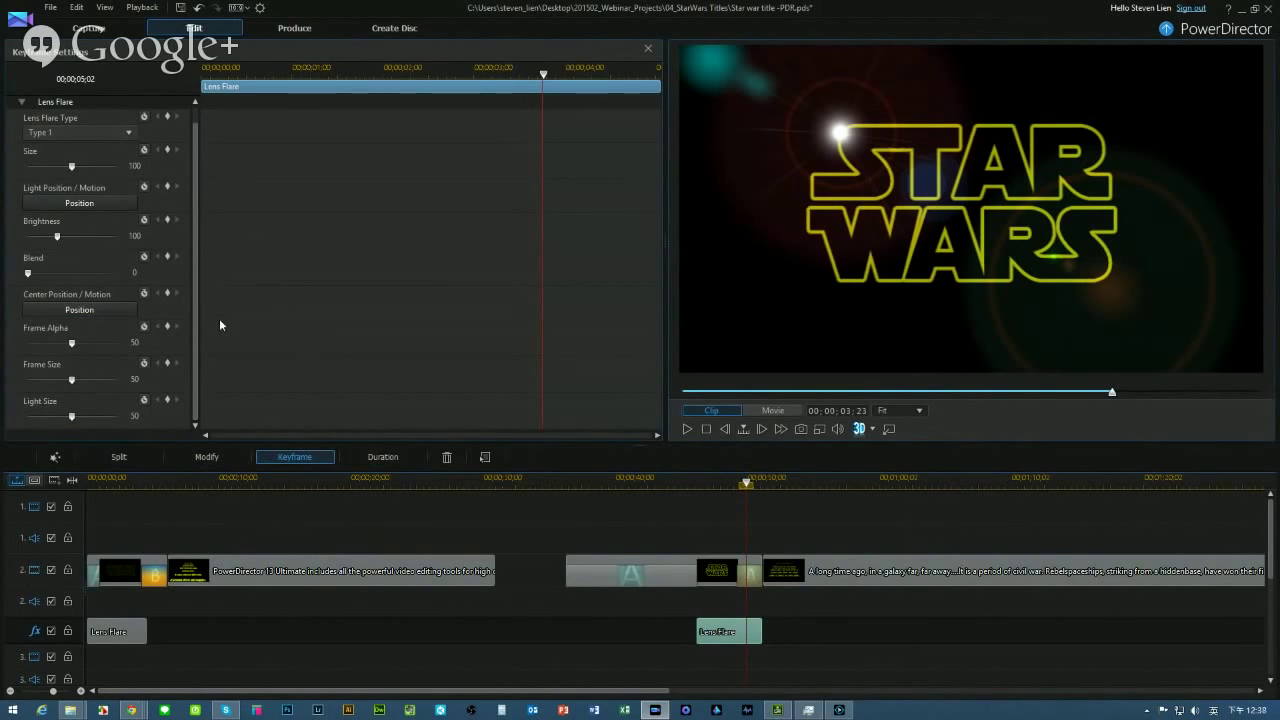
left_click_drag(207, 68, 184, 90)
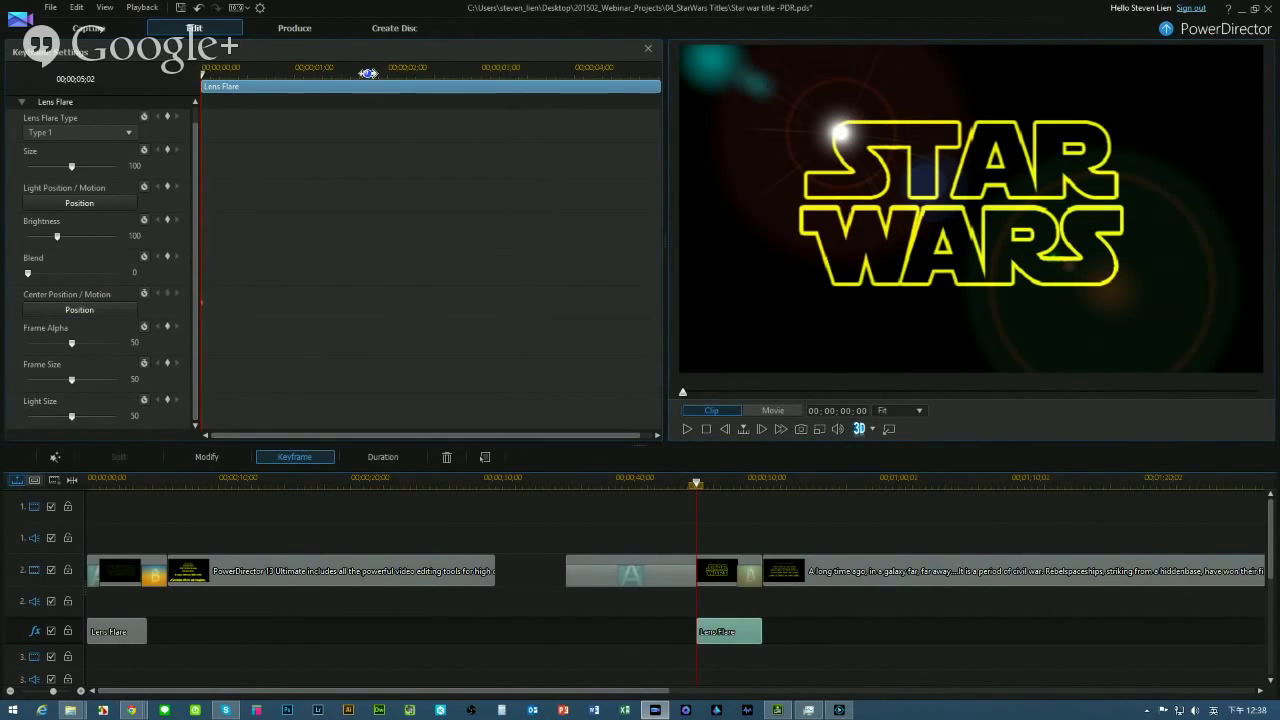
left_click(390, 72)
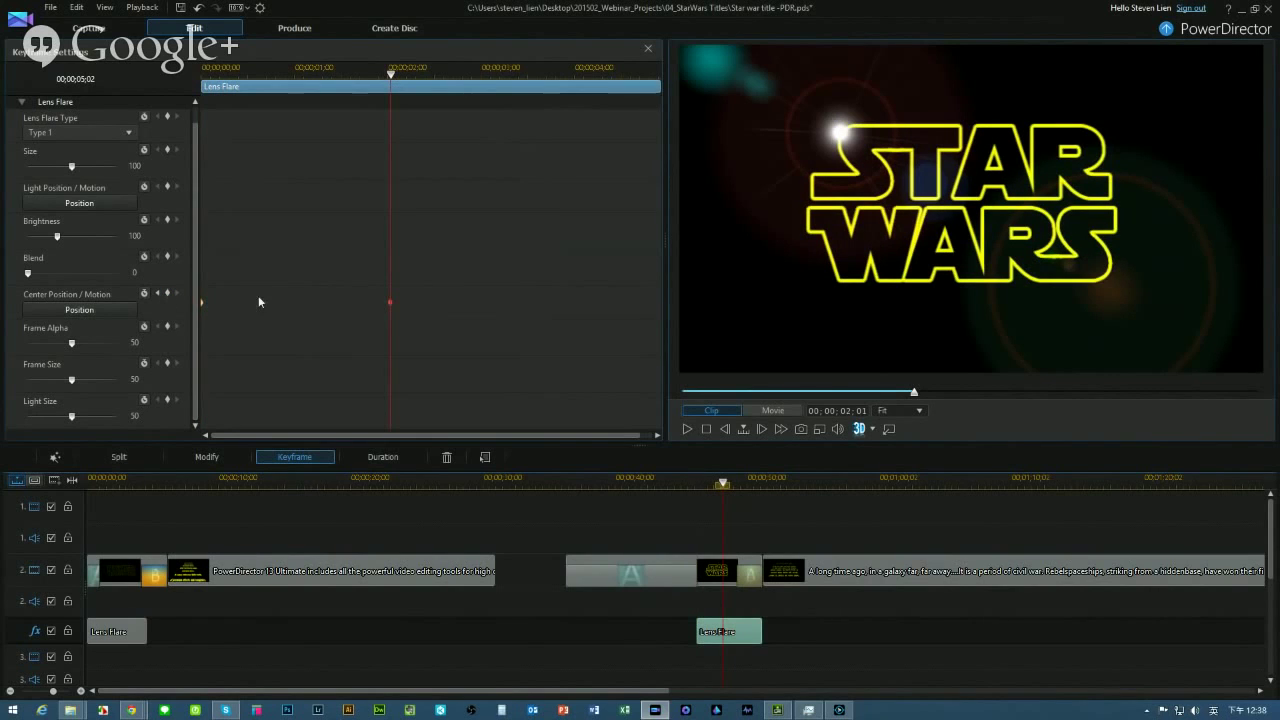
left_click(114, 311)
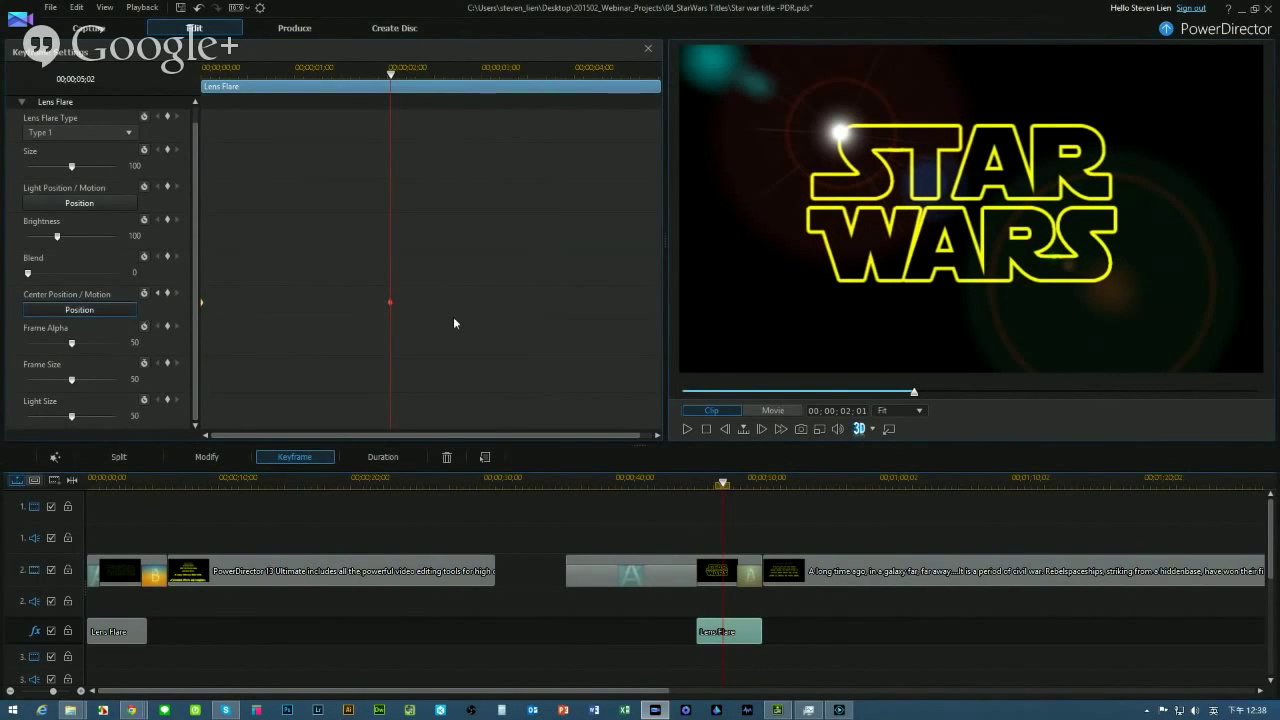
left_click_drag(640, 340, 586, 349)
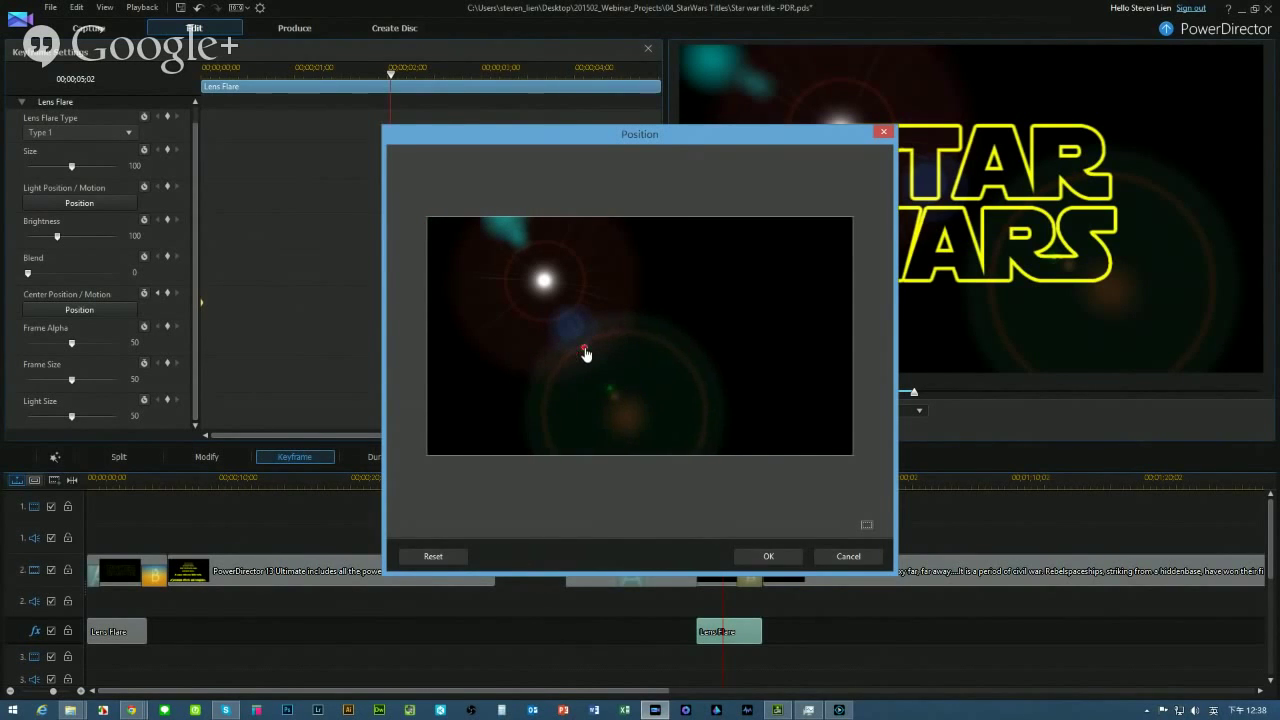
left_click(764, 556)
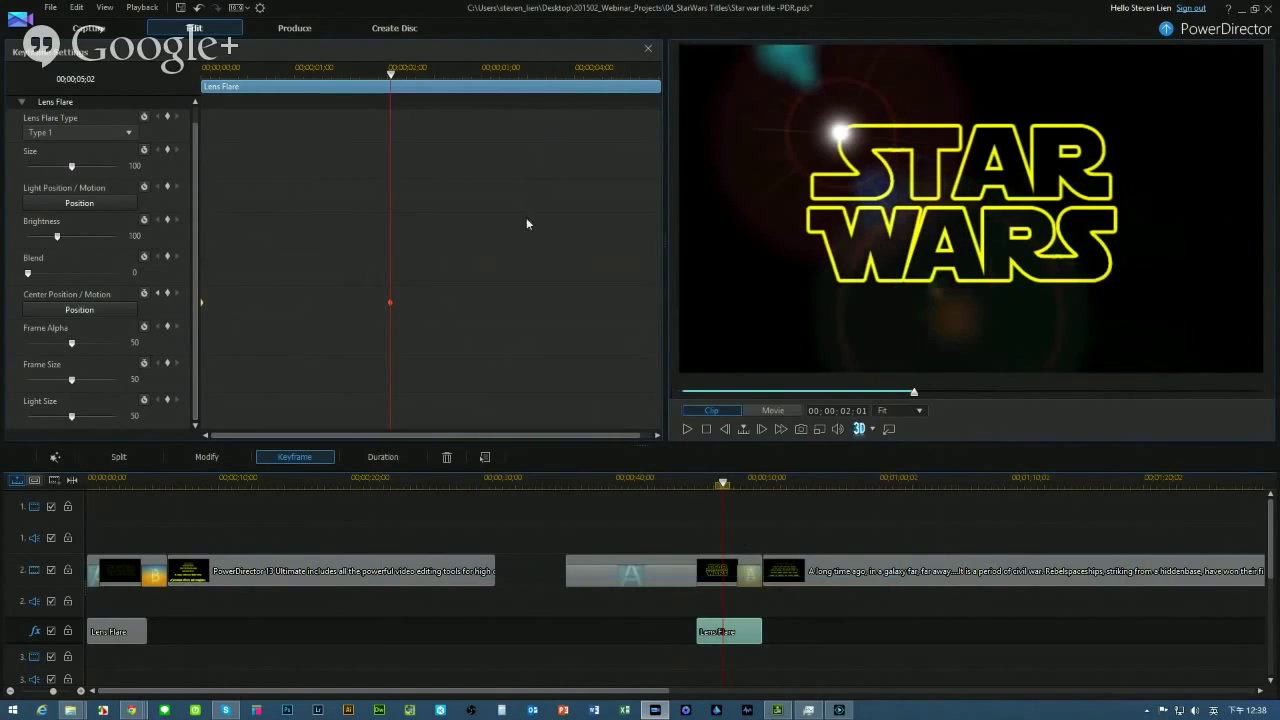
Keyframe the Lens Flare's Center Position onto the light source at the effect's end and play the effect back from its start
left_click(656, 72)
left_click_drag(657, 75, 678, 80)
left_click(170, 298)
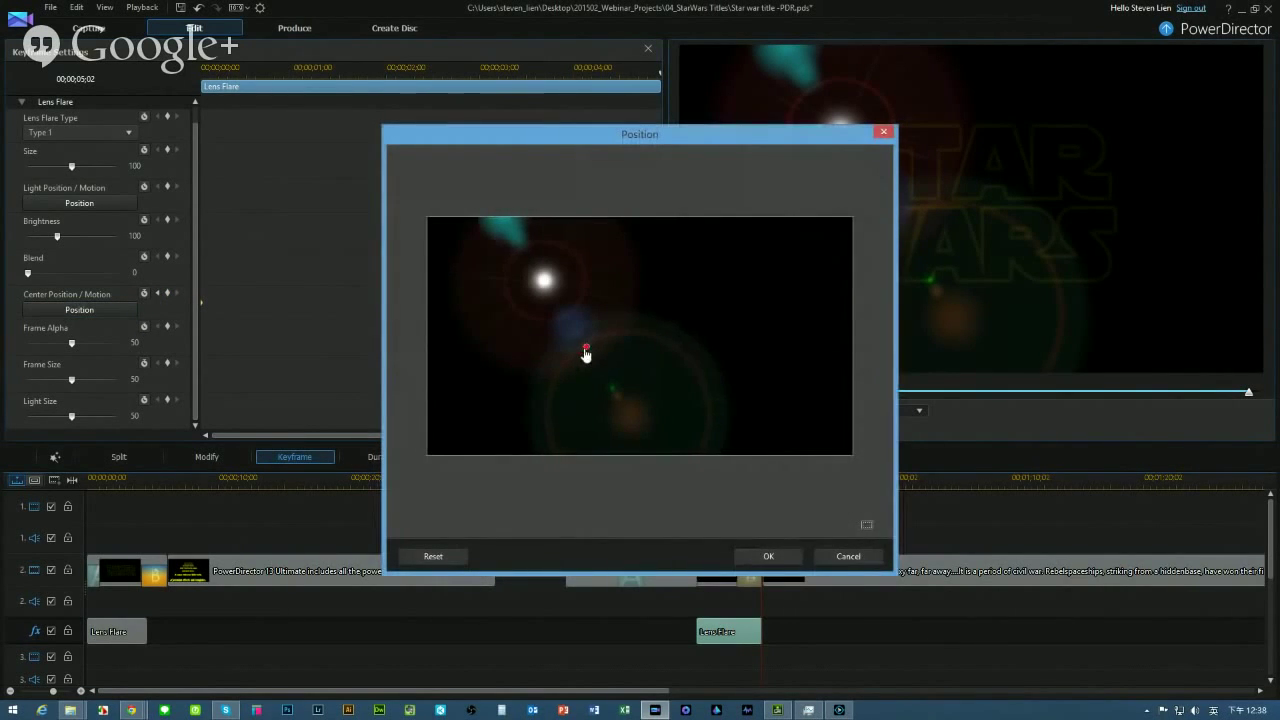
left_click_drag(586, 351, 547, 313)
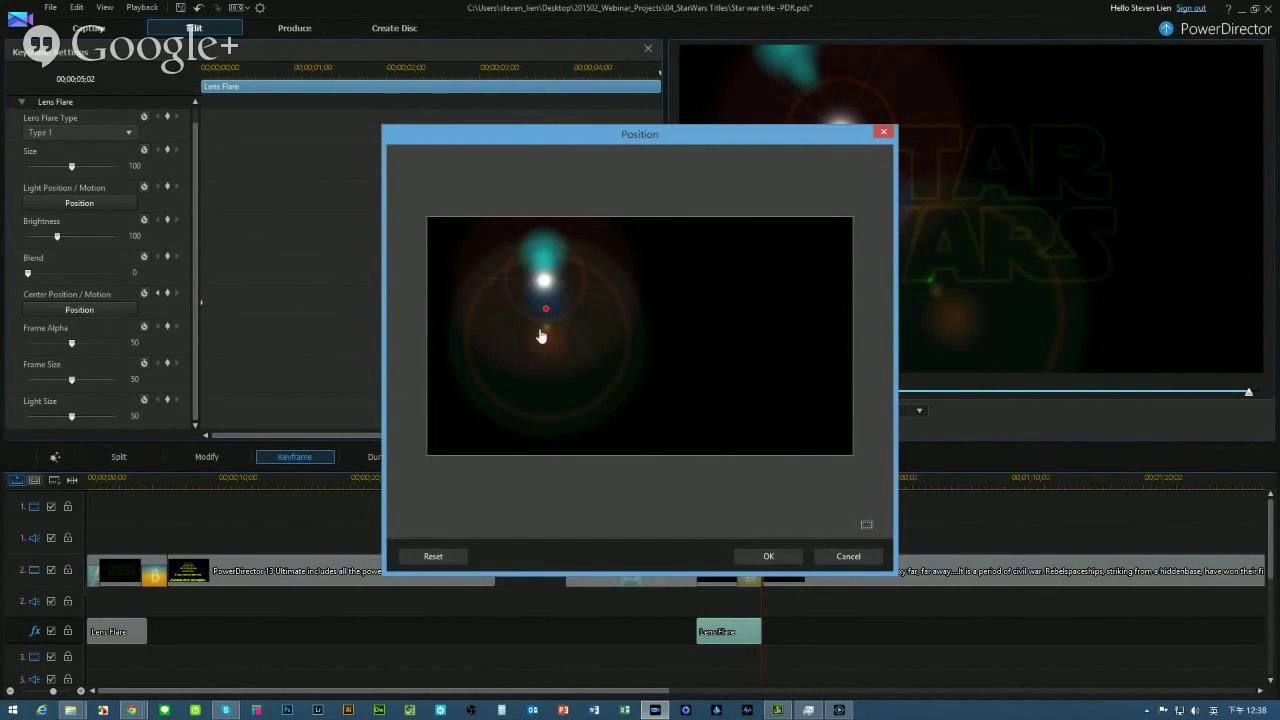
left_click_drag(545, 308, 574, 306)
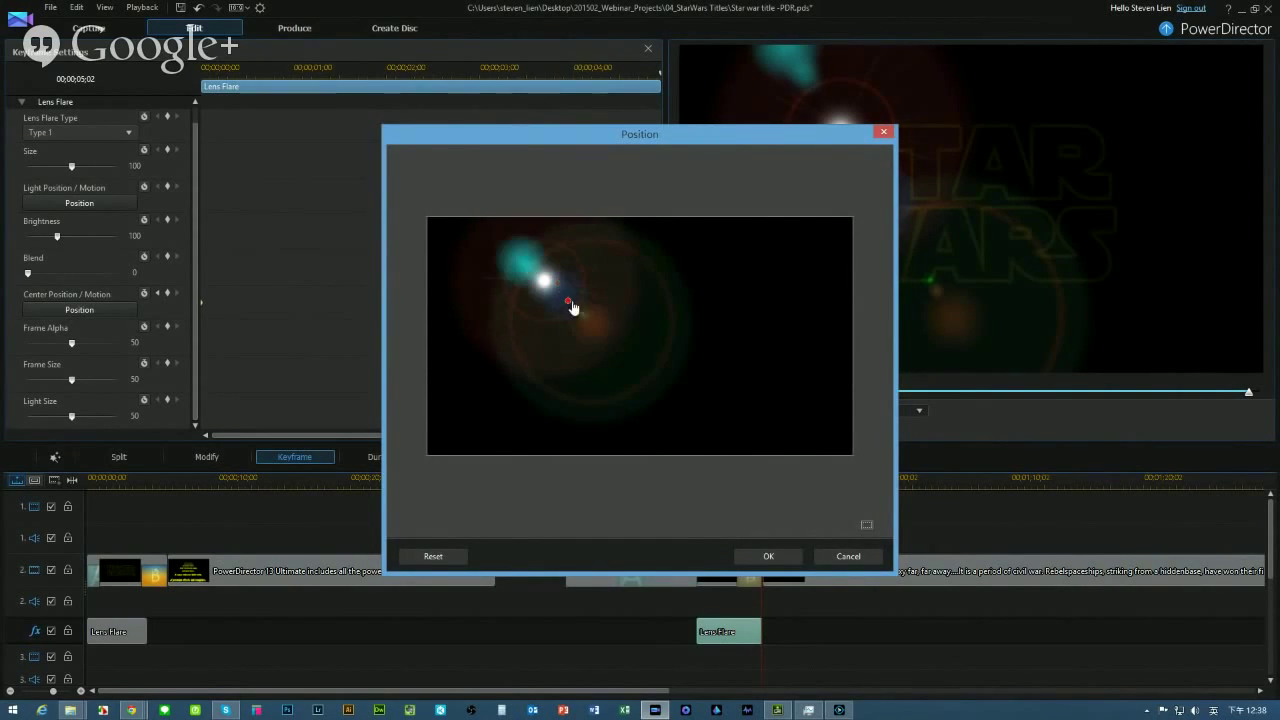
left_click(537, 277)
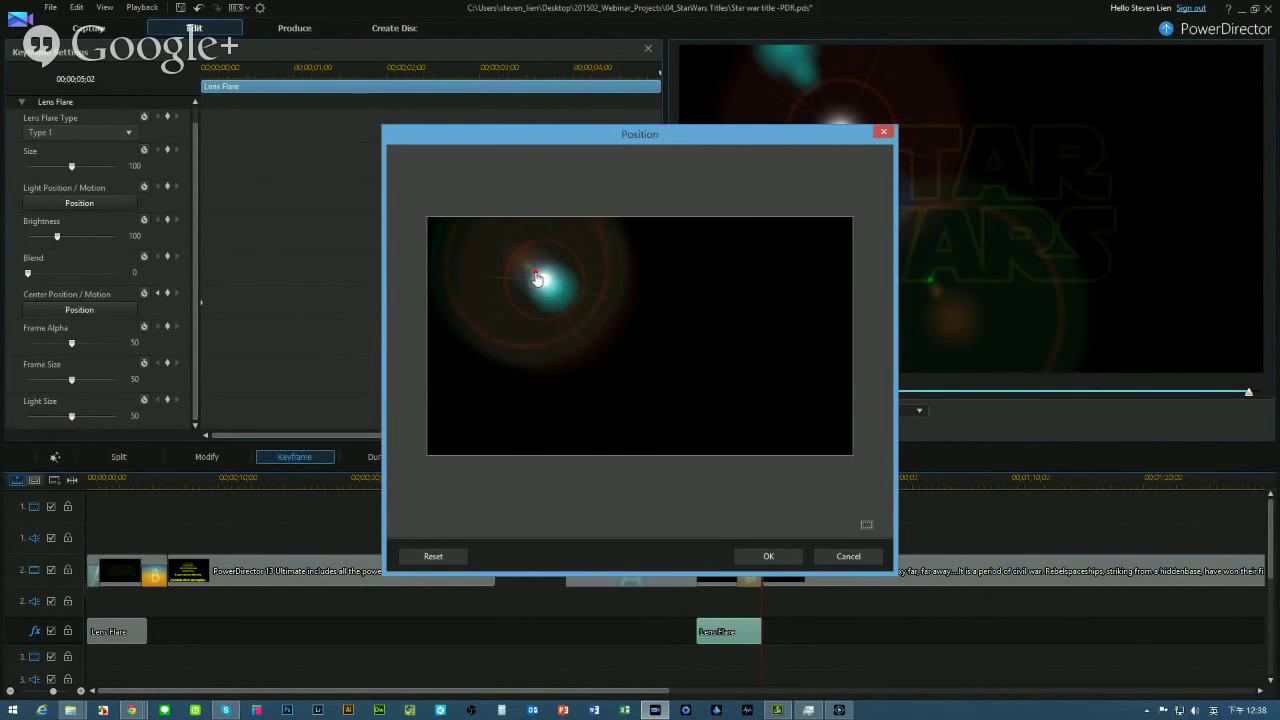
left_click(759, 554)
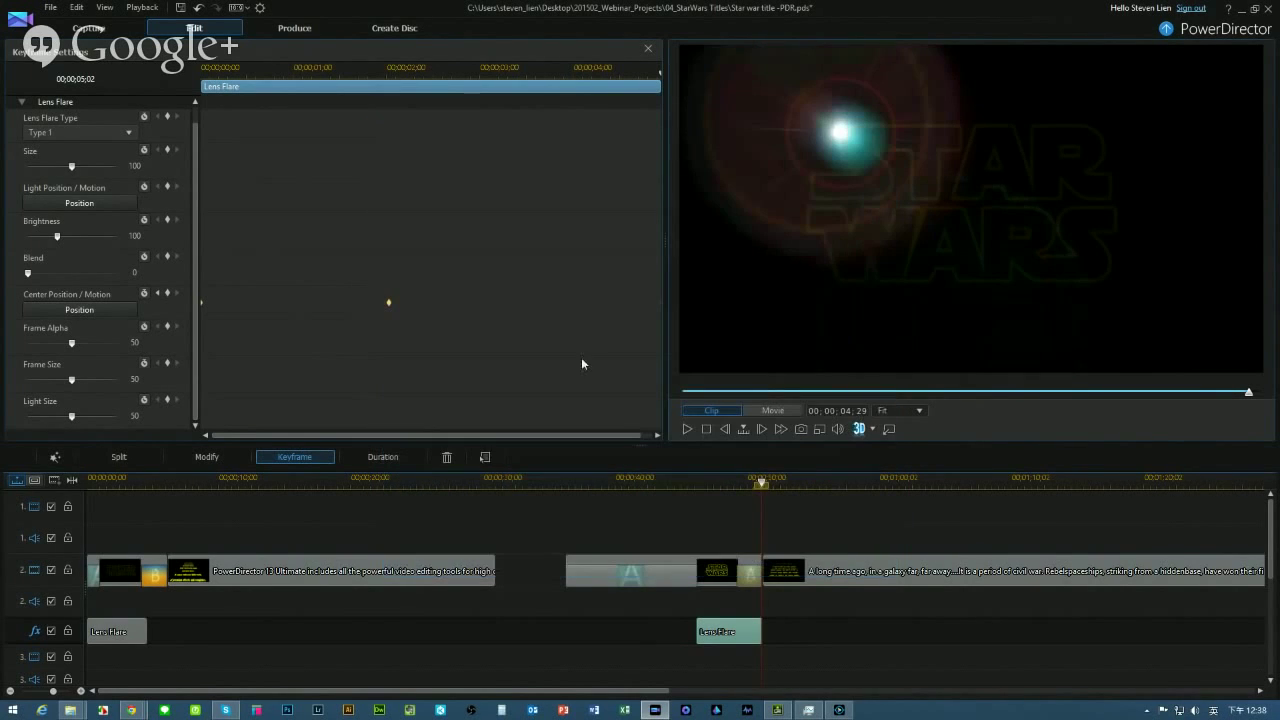
left_click(209, 71)
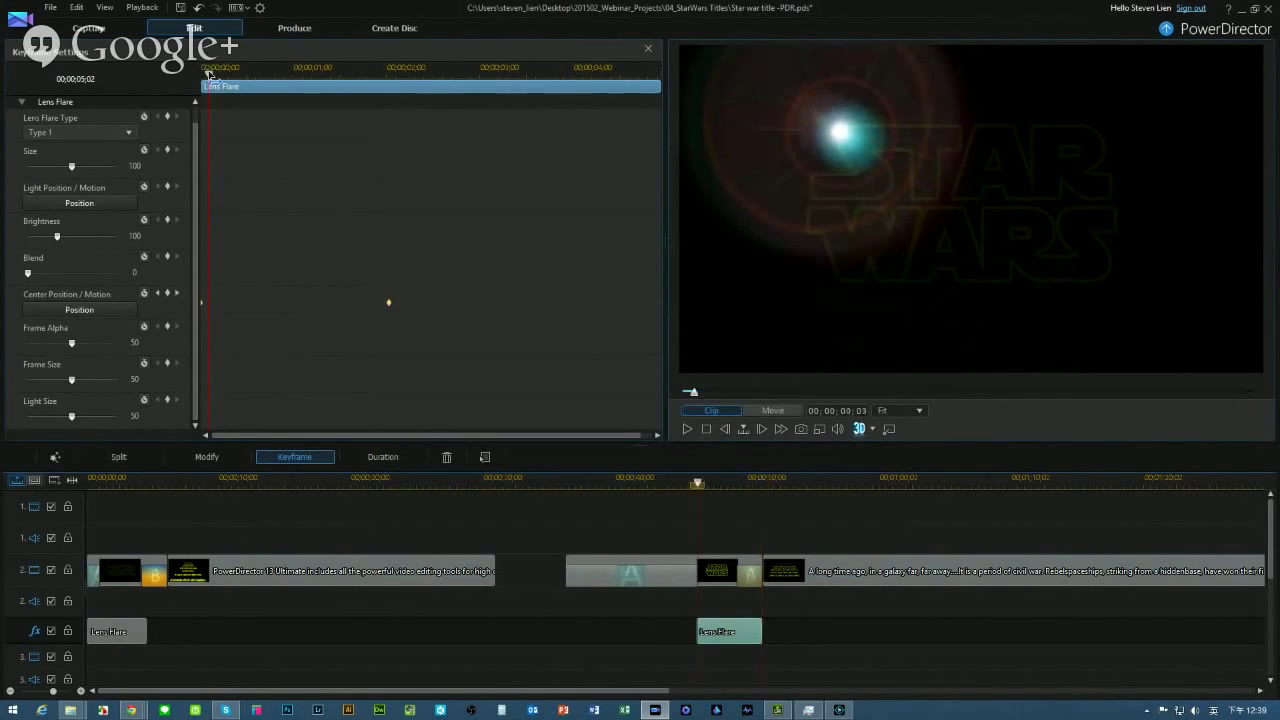
left_click(202, 71)
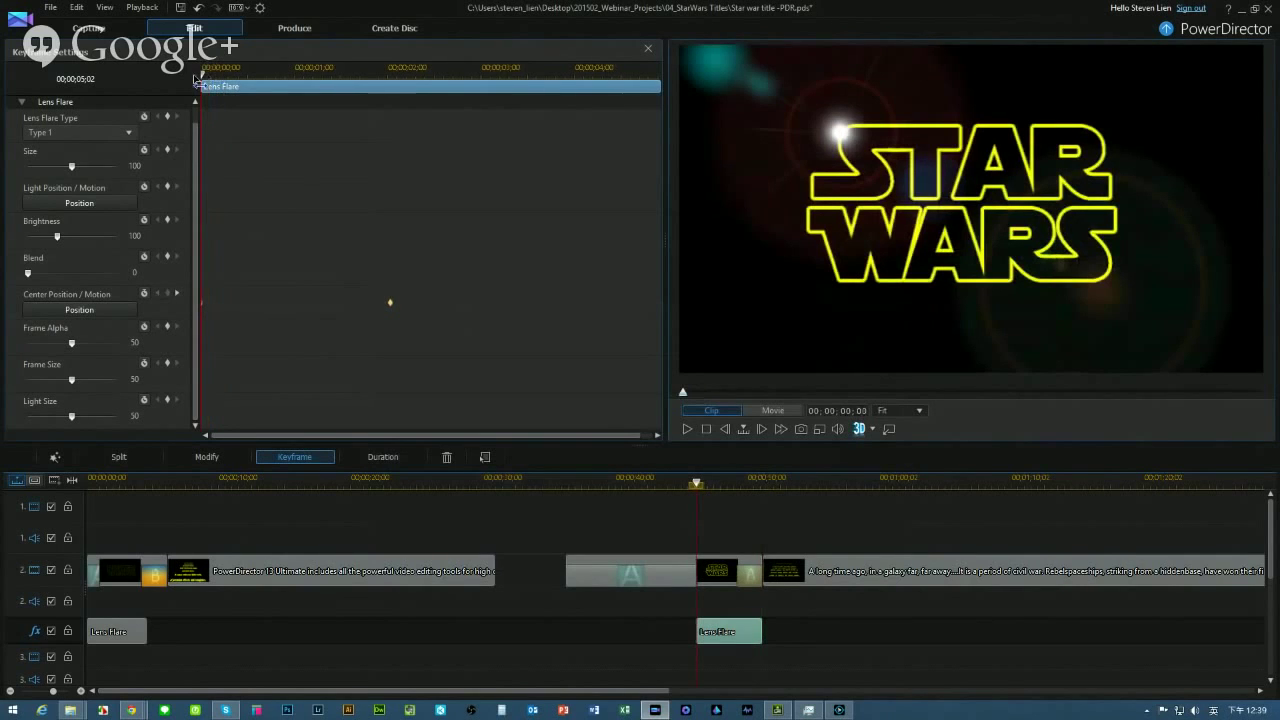
left_click(689, 429)
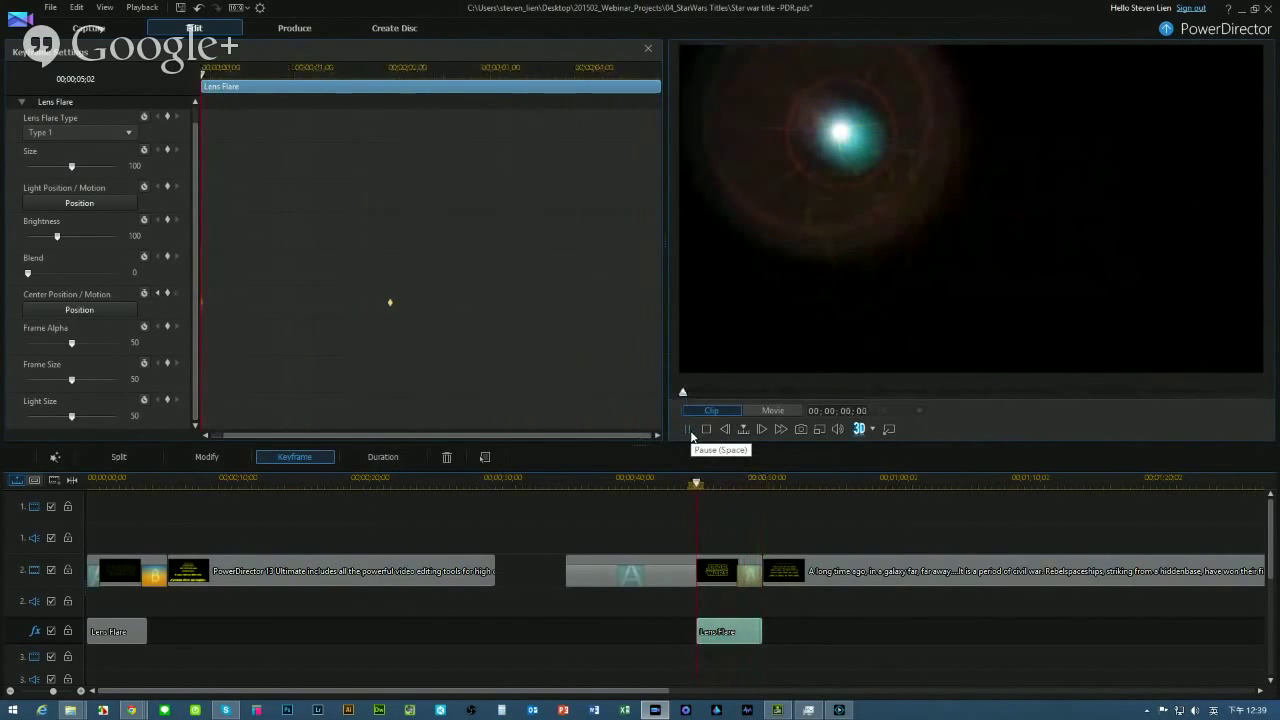
left_click(388, 301)
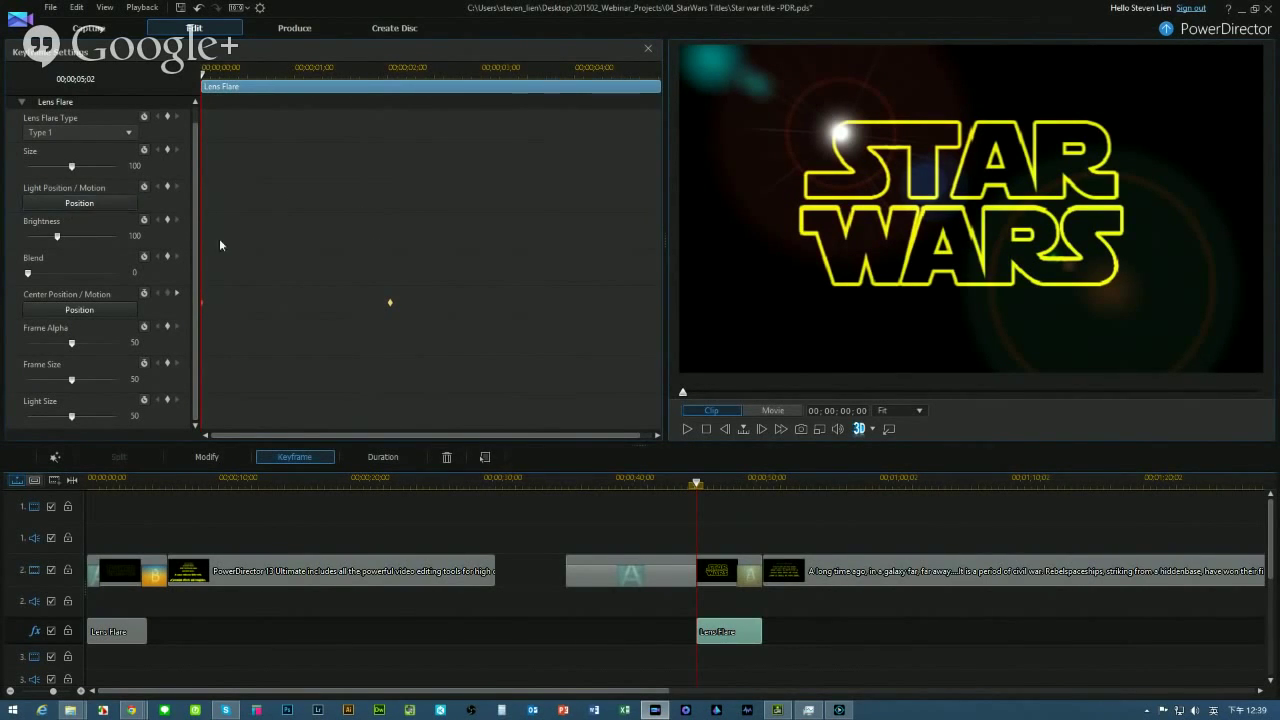
Keyframe the Lens Flare's Brightness at 100 at the start, 151 at 00;00;02;17, 76 at 00;00;04;05 and 5 at 00;00;04;27
left_click(169, 224)
left_click(441, 76)
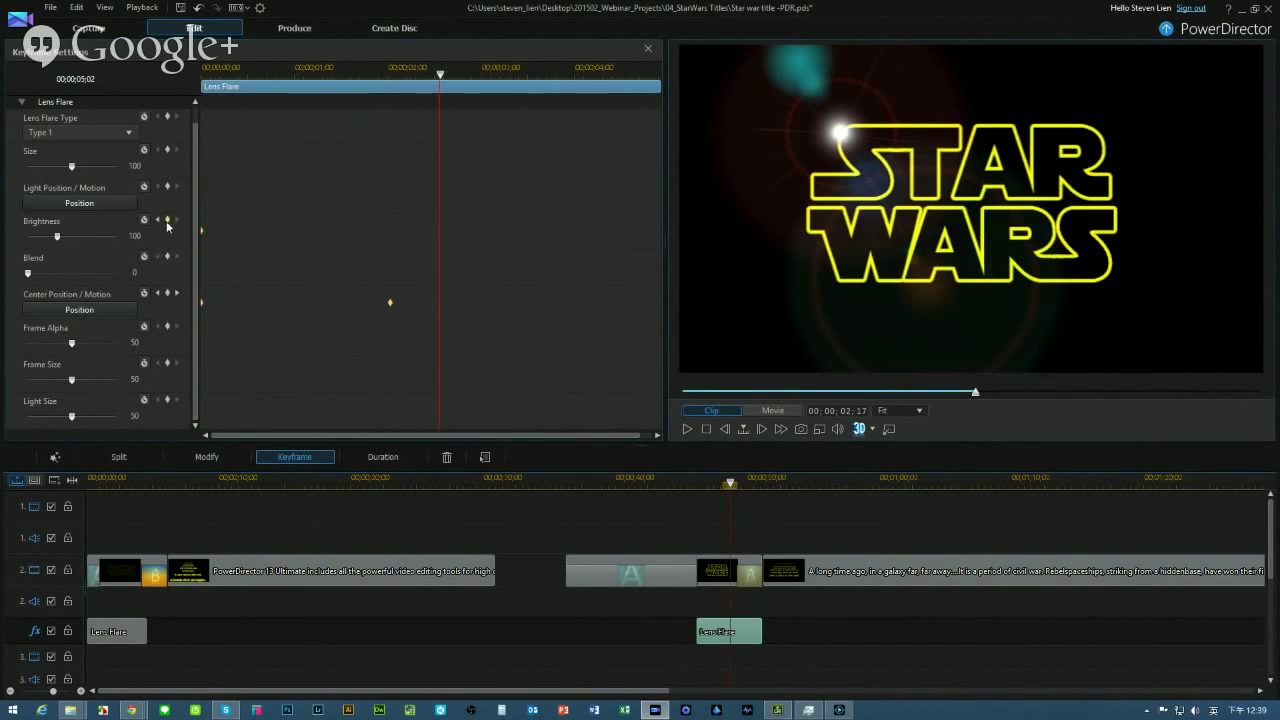
left_click_drag(57, 236, 71, 238)
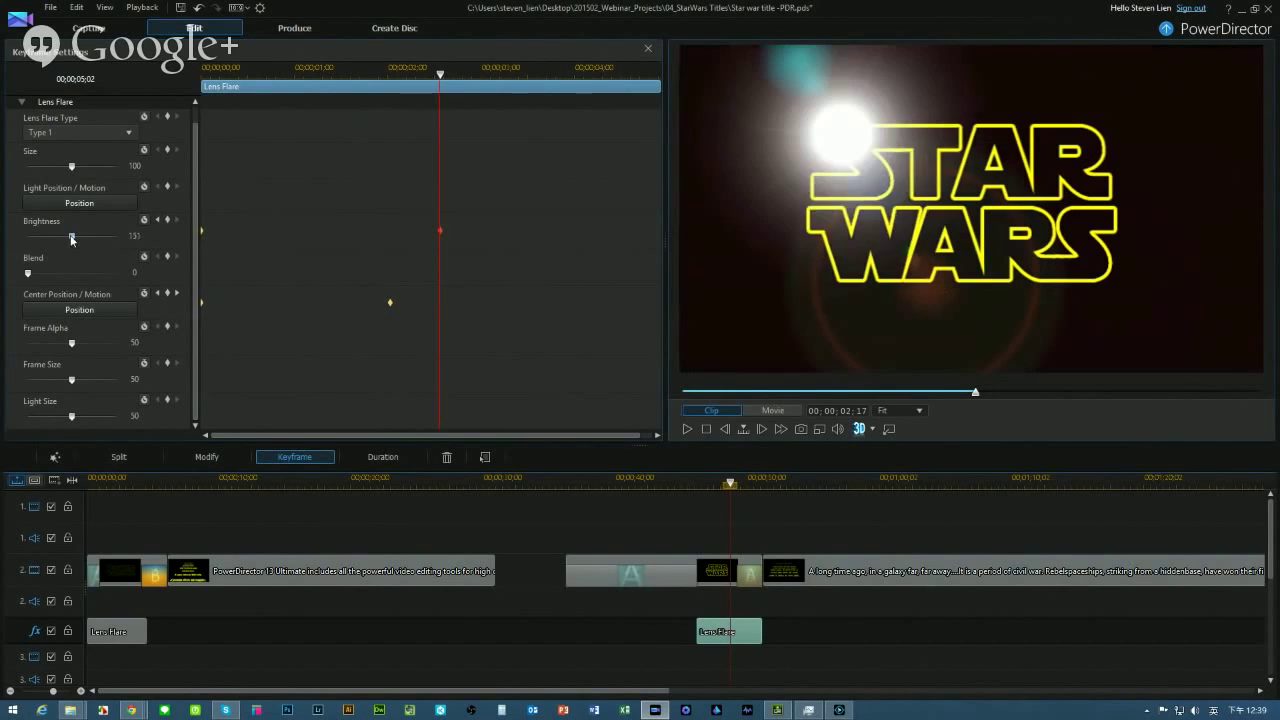
left_click(590, 73)
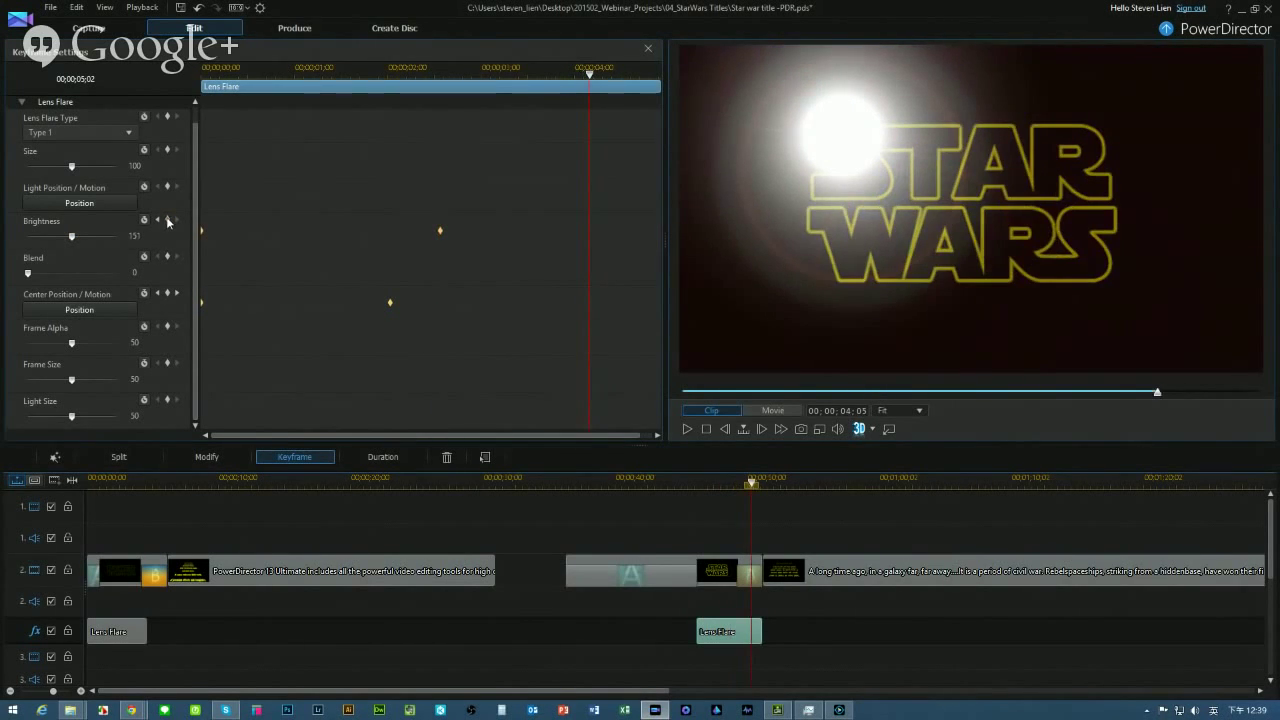
left_click_drag(69, 233, 48, 240)
left_click(658, 73)
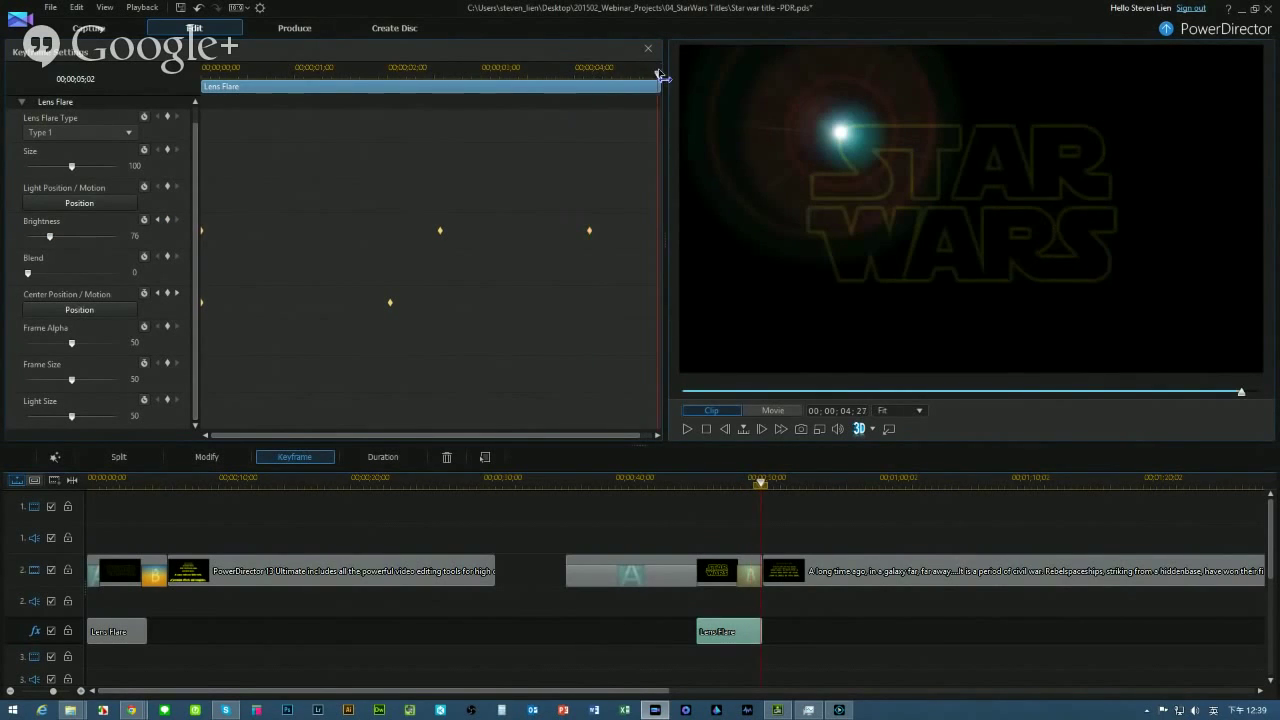
left_click_drag(50, 237, 30, 245)
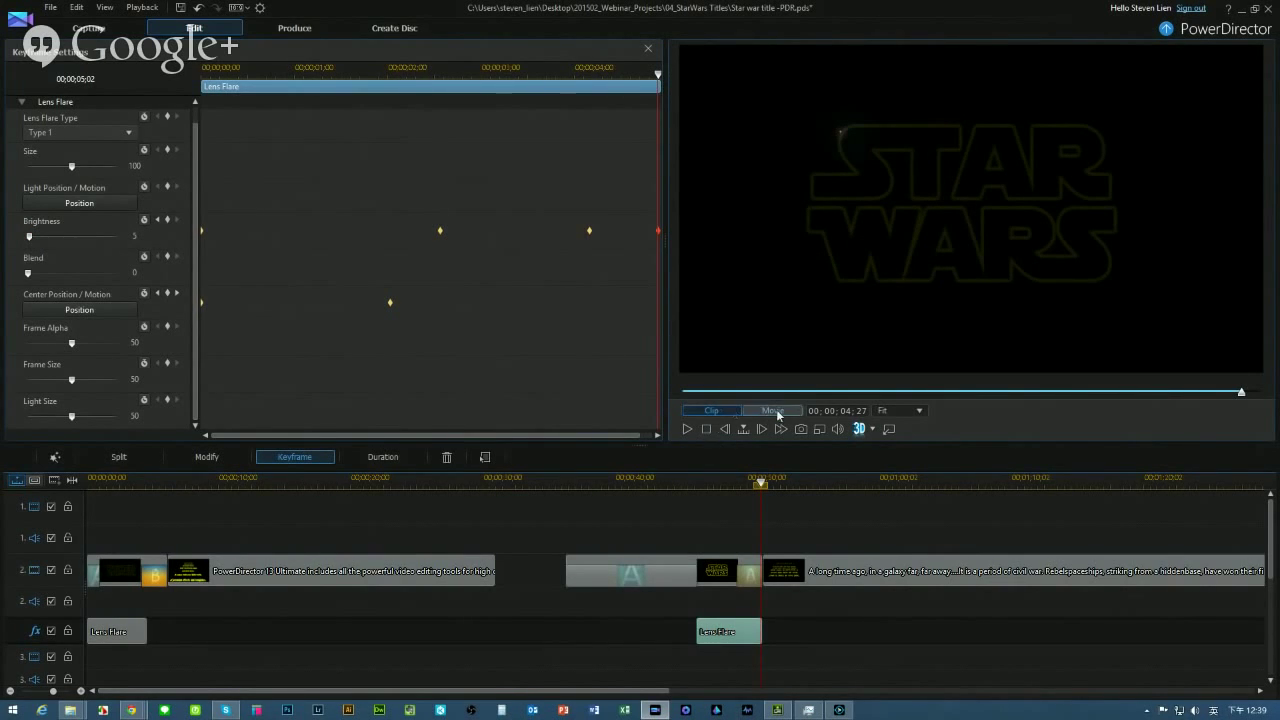
Play back the Lens Flare effect from its start and the Wars title from near its beginning
left_click(204, 72)
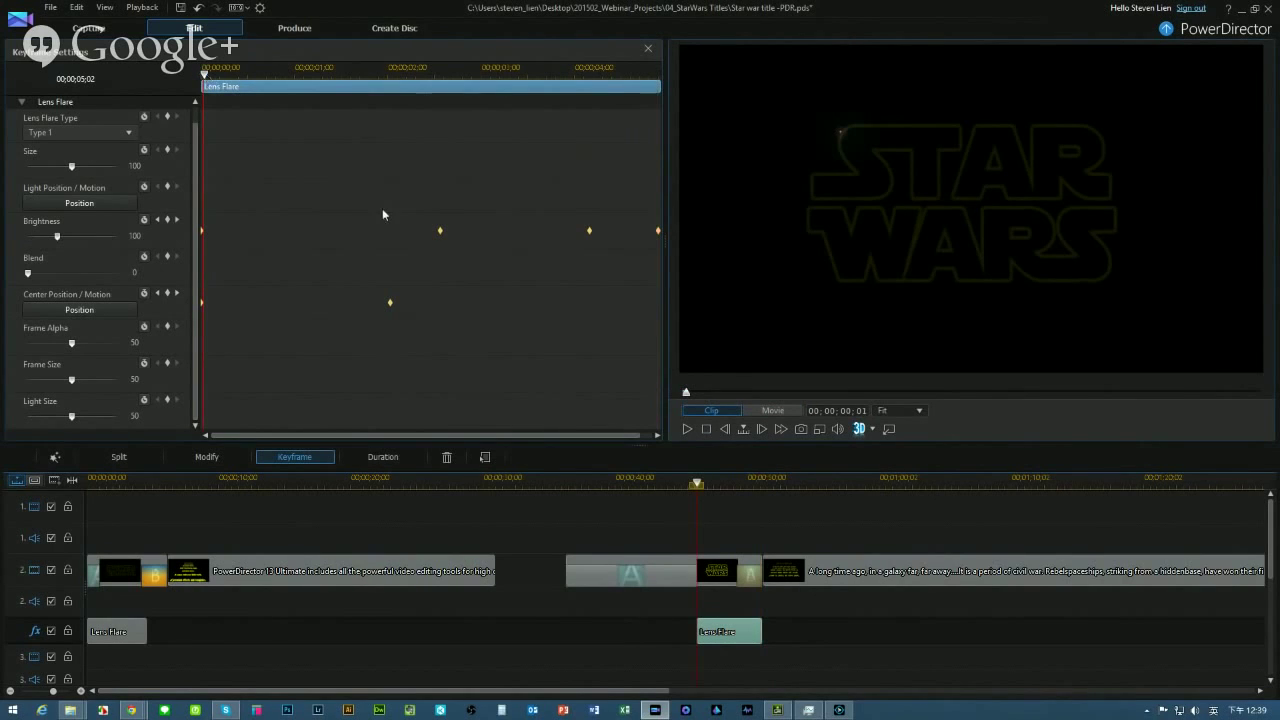
left_click(689, 429)
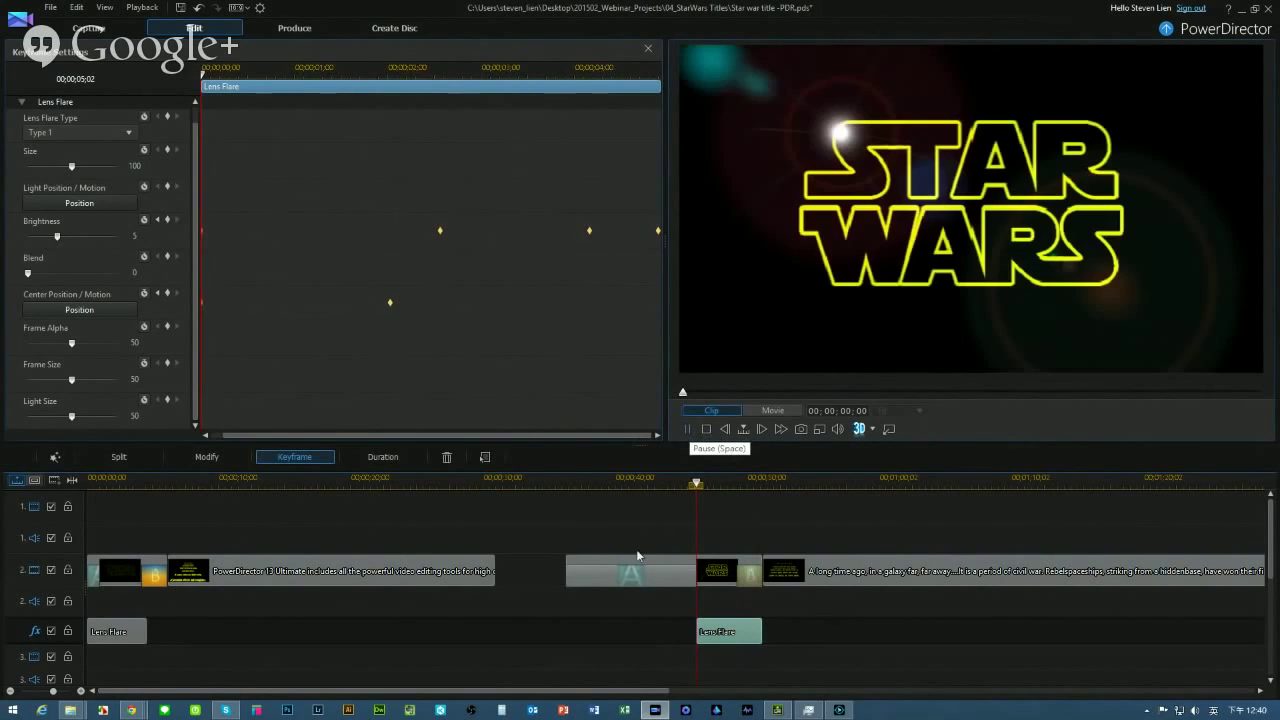
left_click(700, 568)
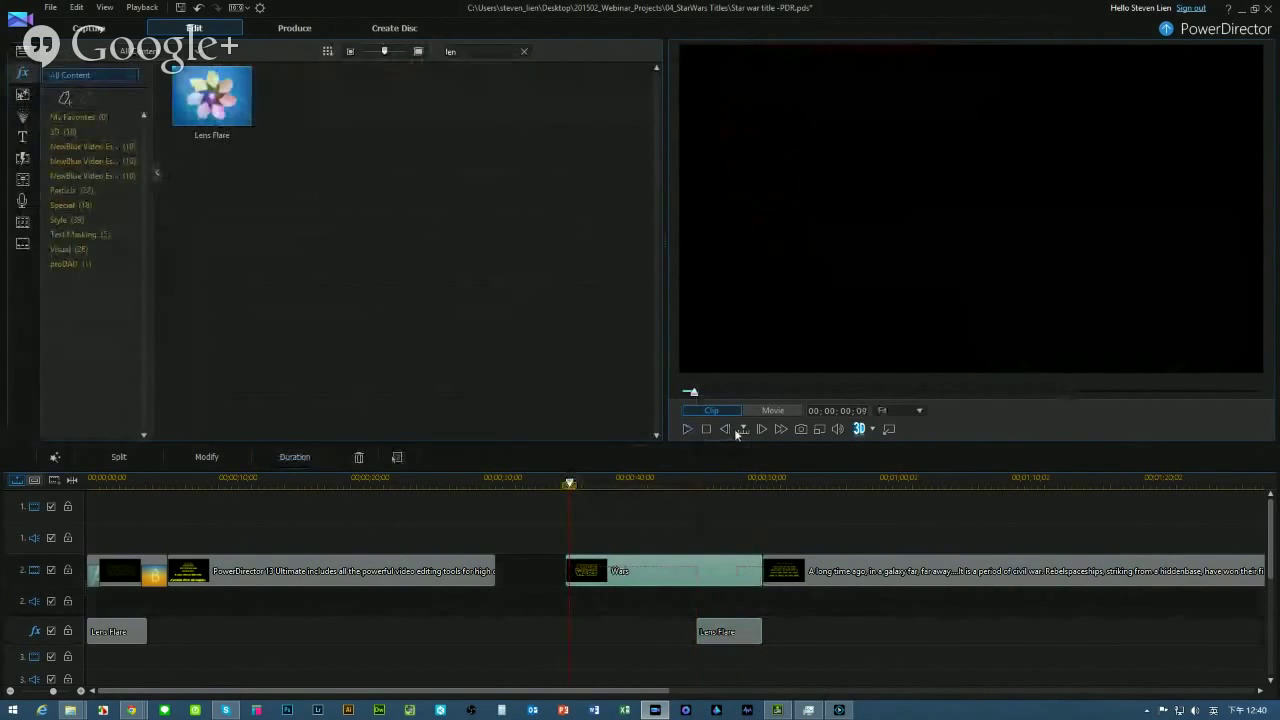
left_click(687, 428)
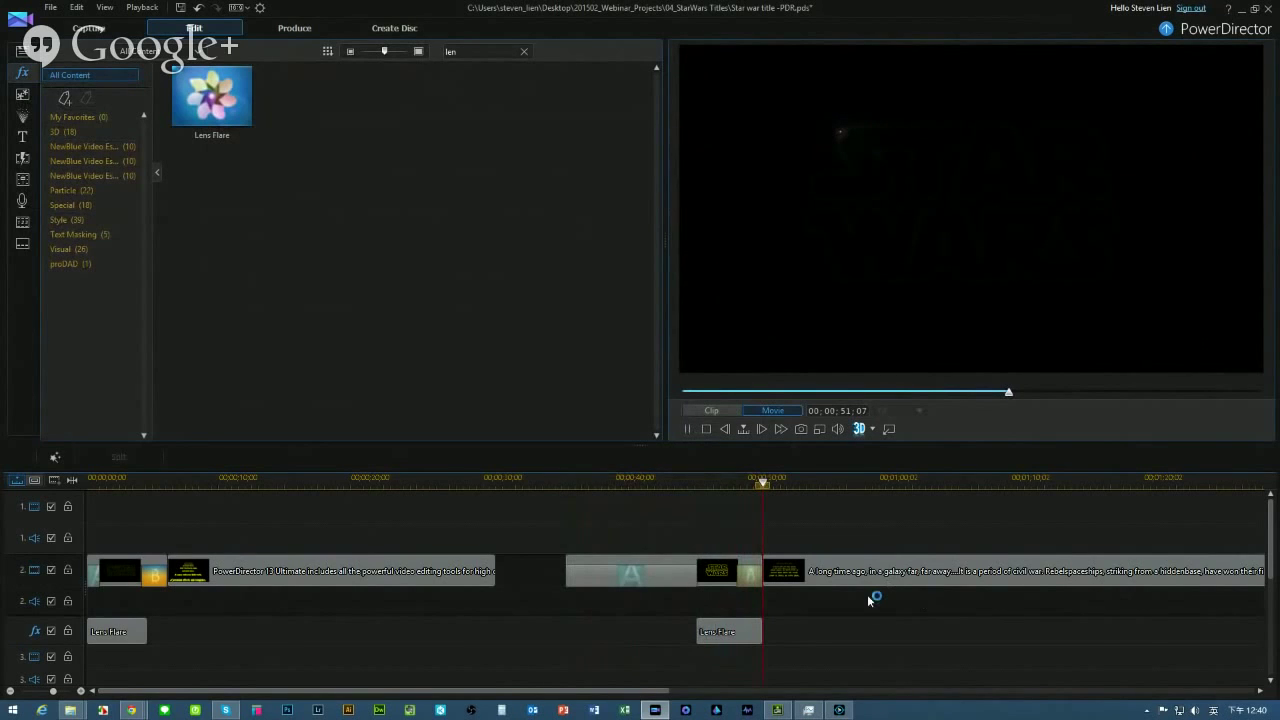
Move the "A long time ago" title clip later on its track, leaving a gap after the Wars clip
left_click(809, 577)
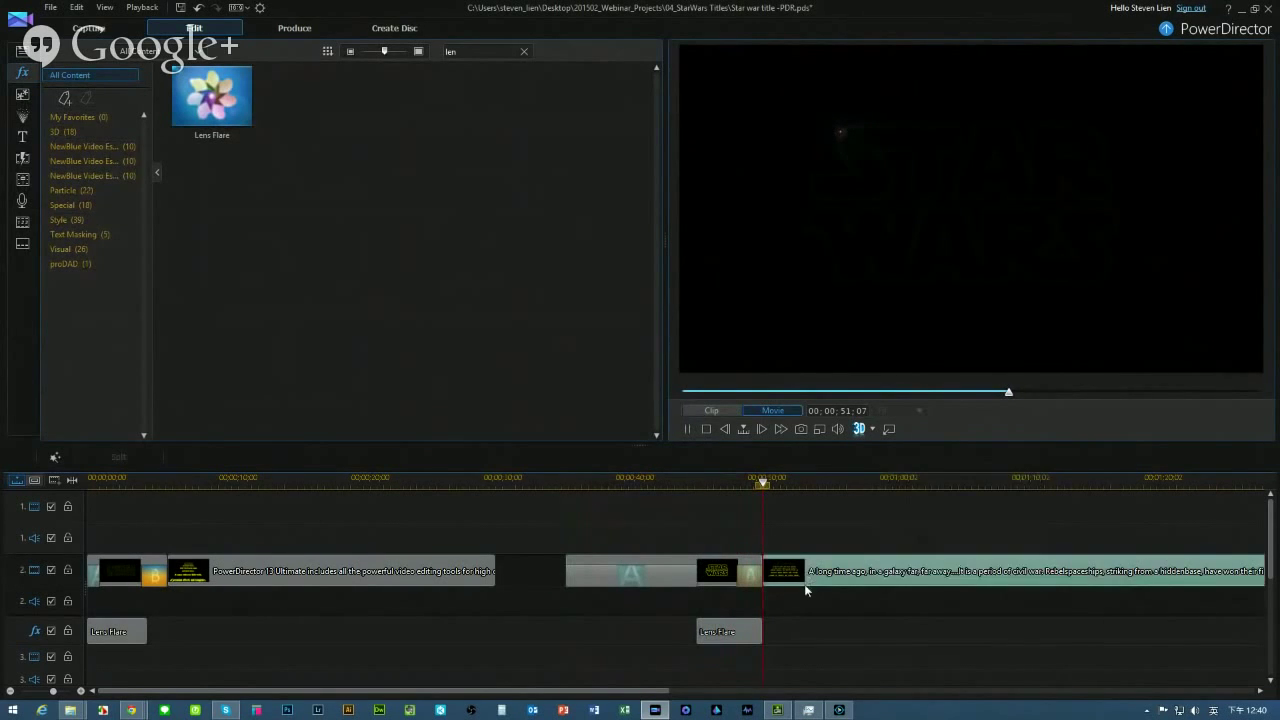
left_click_drag(809, 577, 979, 582)
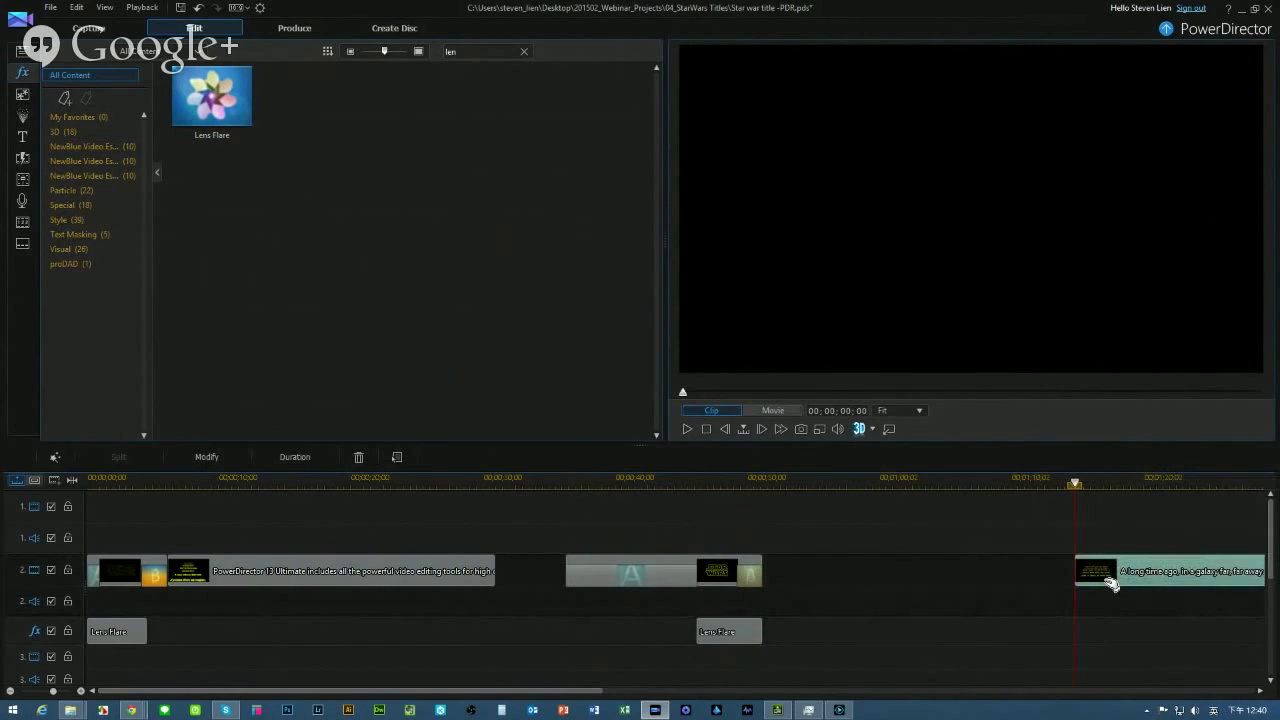
Delete the "A long time ago" title clip and copy the entire text of the Original Text file from the 04_StarWars Titles folder
key("Delete")
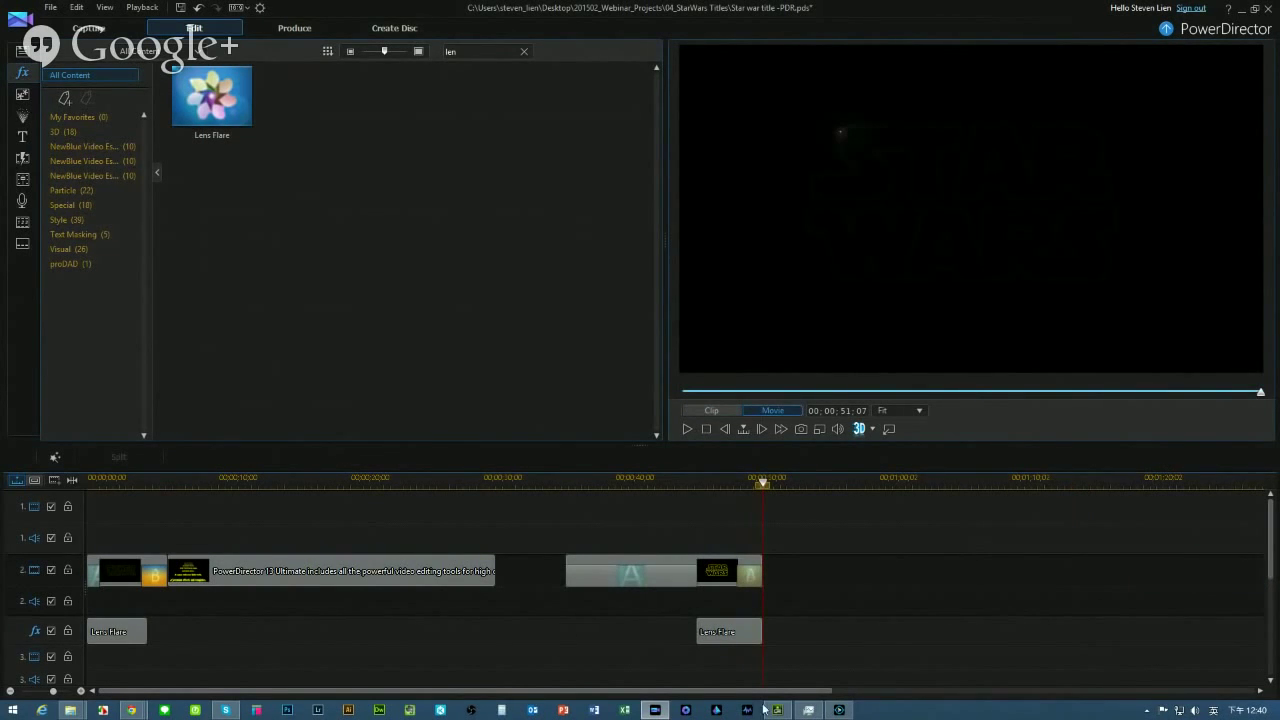
mouse_move(66, 708)
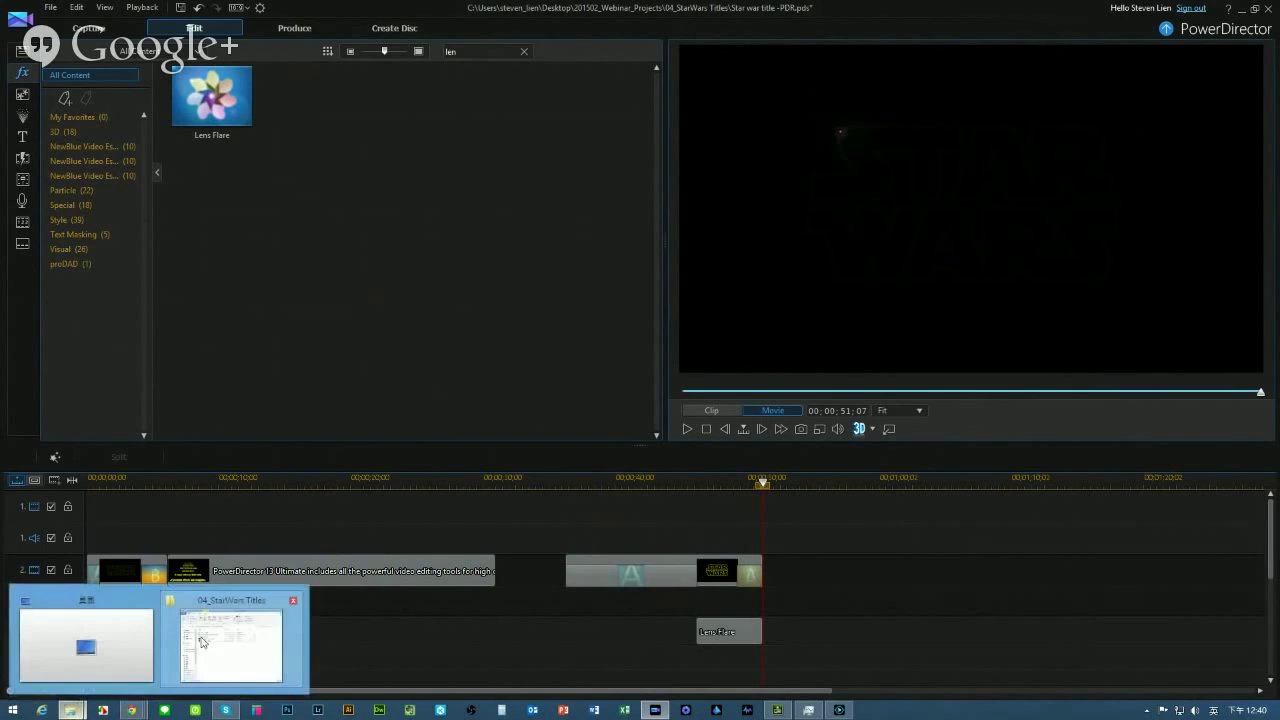
left_click(210, 648)
double_click(516, 392)
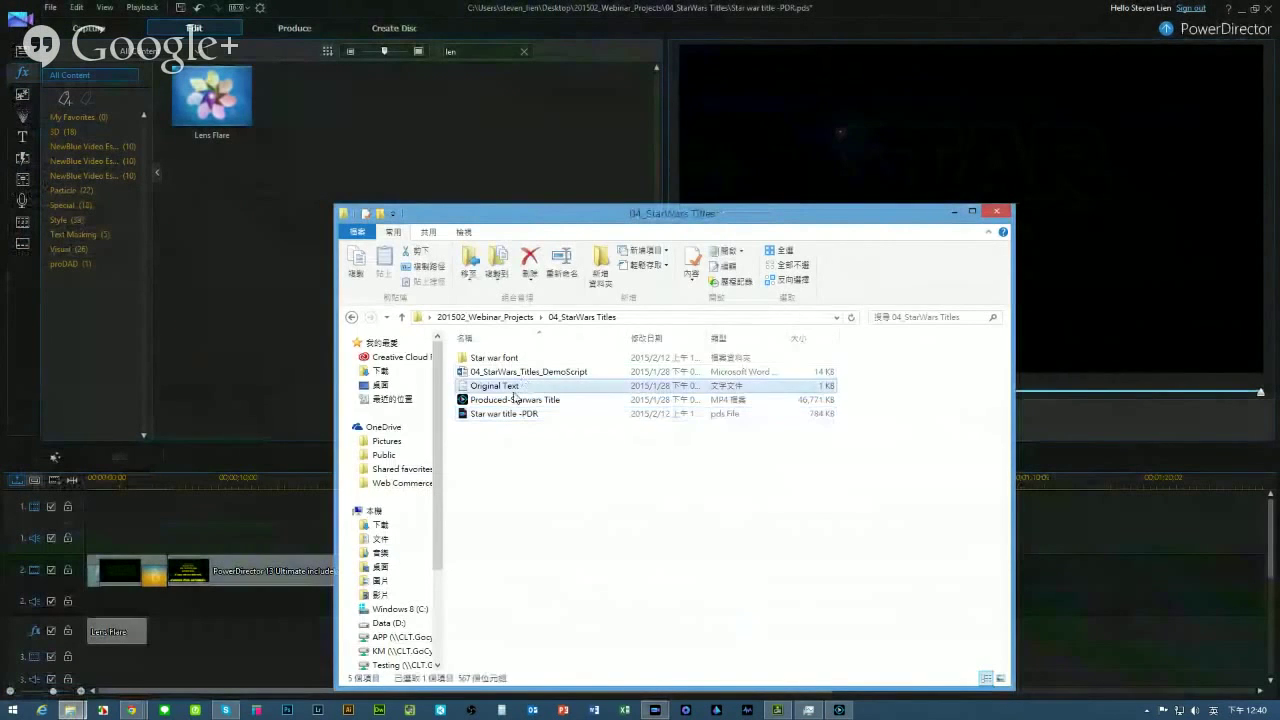
left_click(452, 286)
left_click_drag(377, 291, 210, 100)
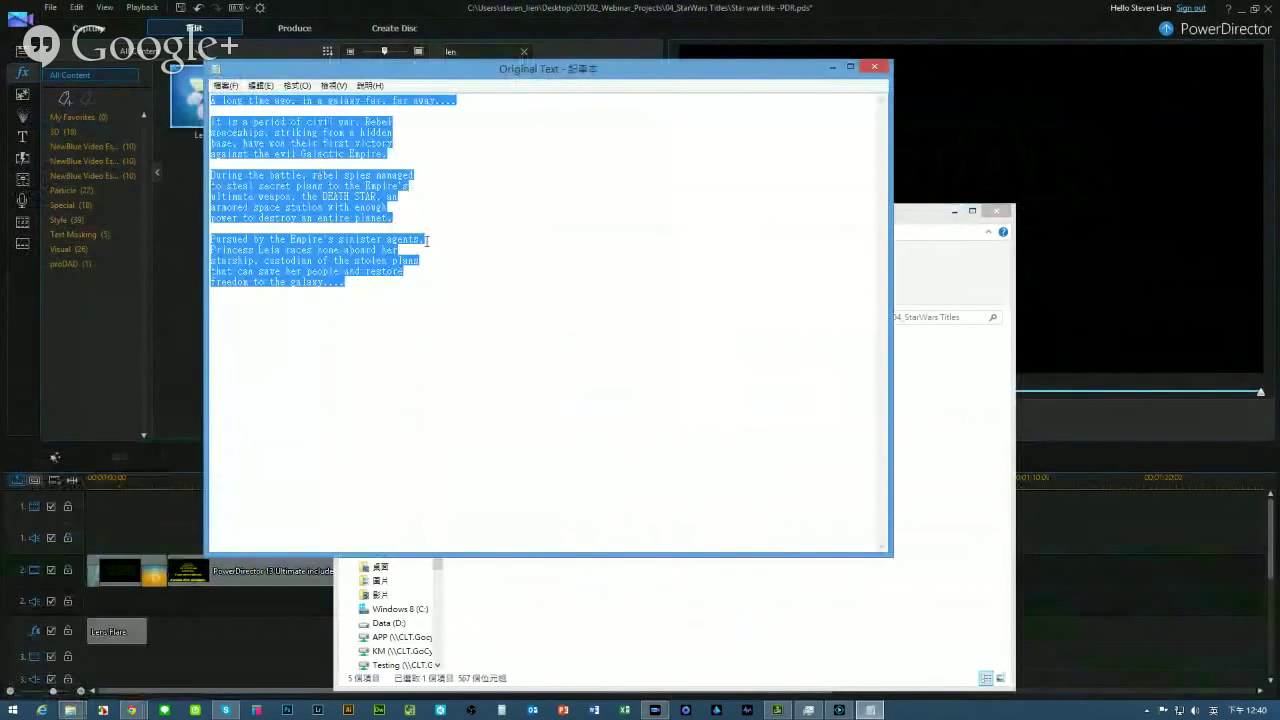
left_click(640, 210)
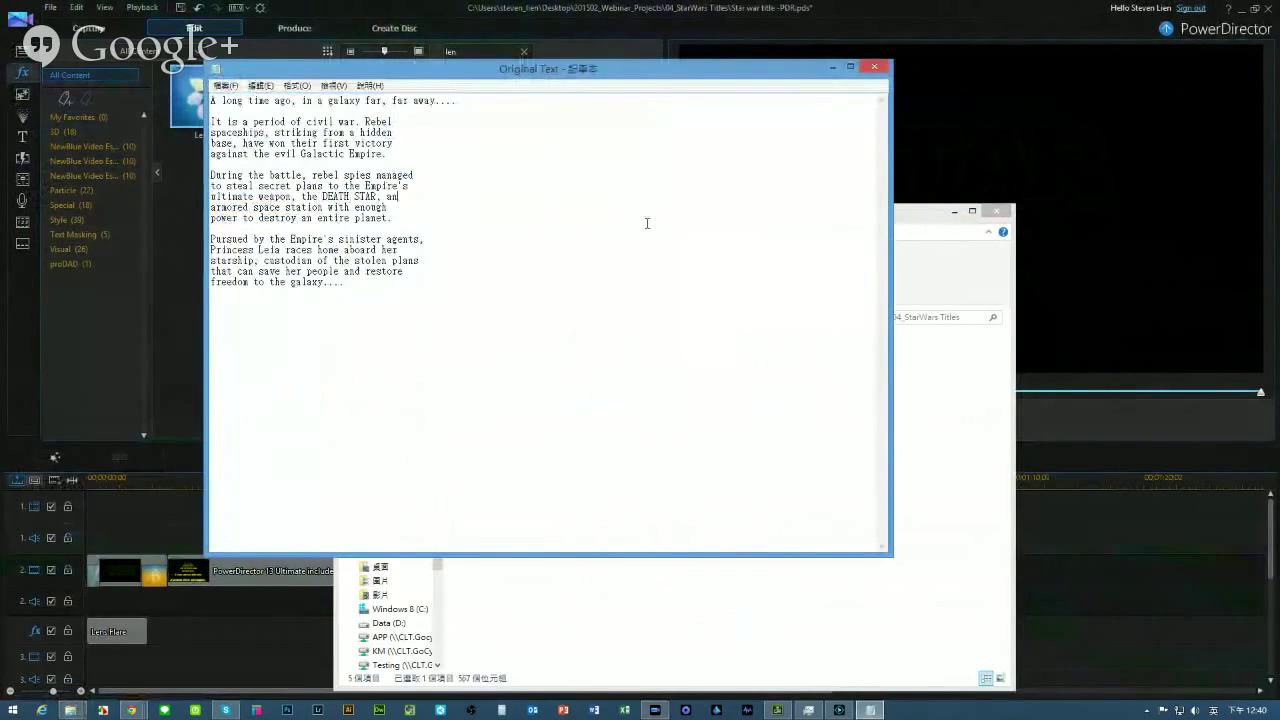
left_click(832, 67)
left_click(955, 212)
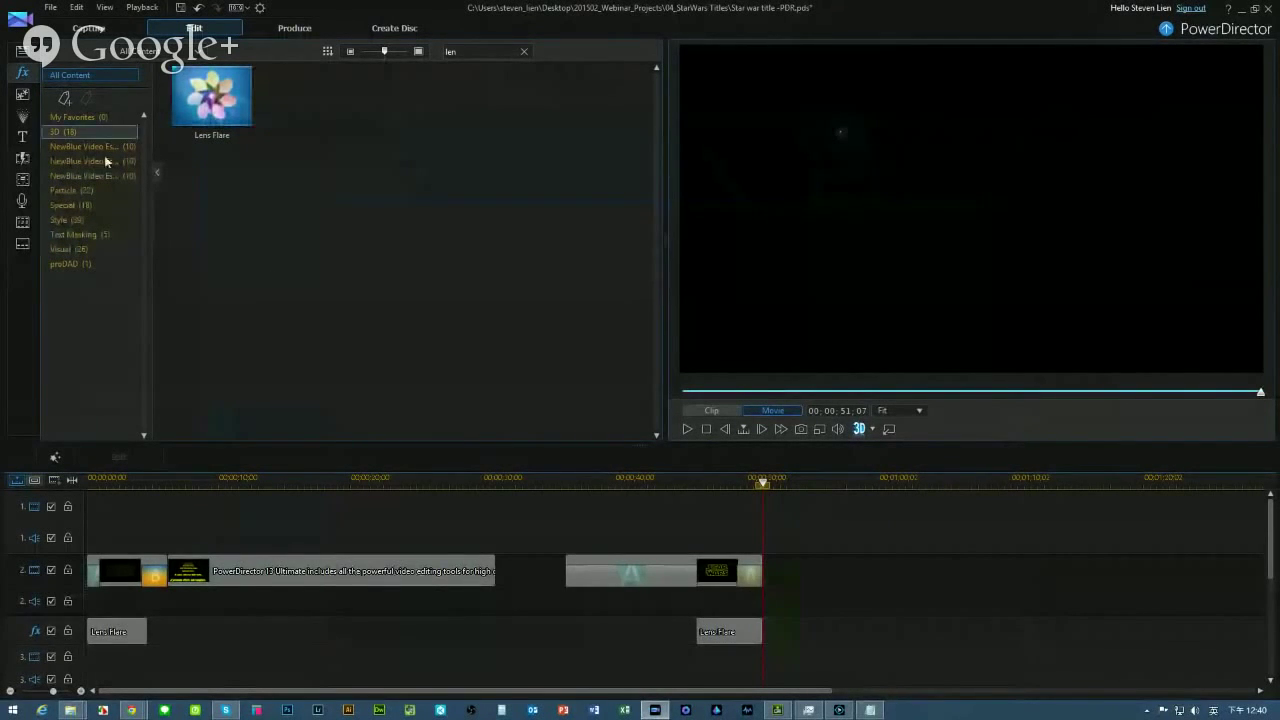
Find the Perspective Scroll title template with the search term "pers" and place it on track 2 directly after the Wars clip
left_click(22, 133)
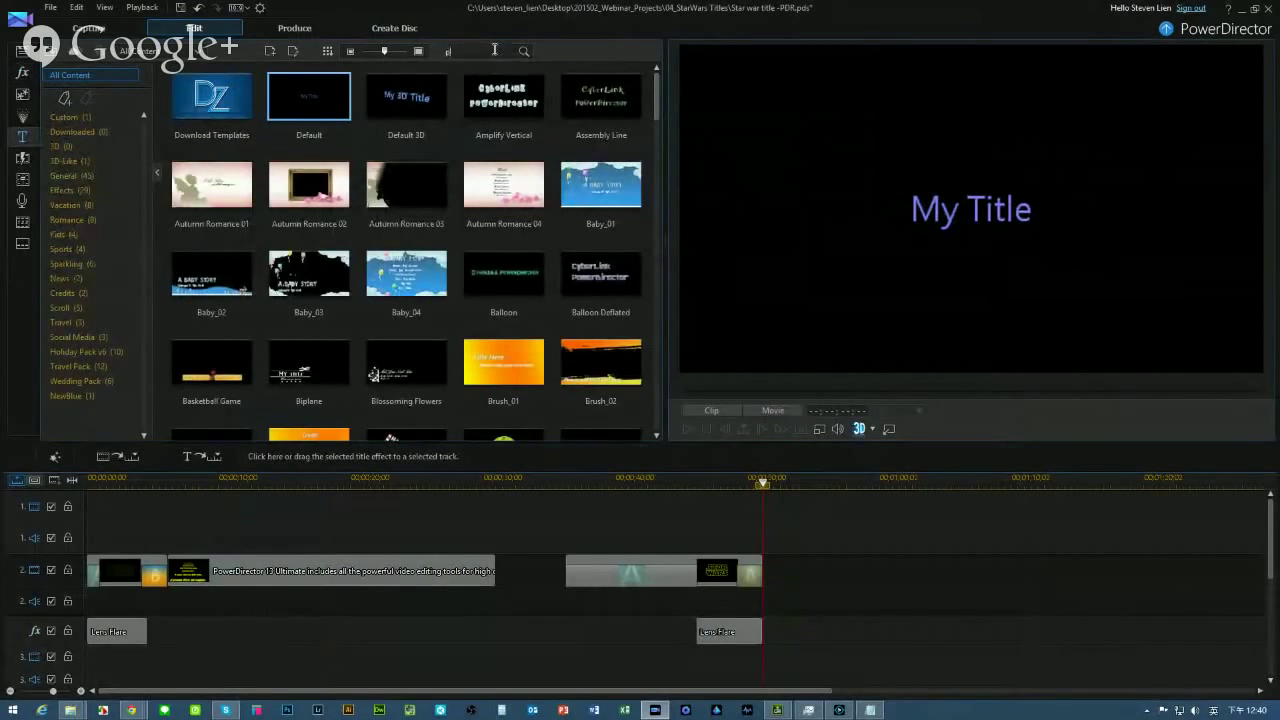
key("Return")
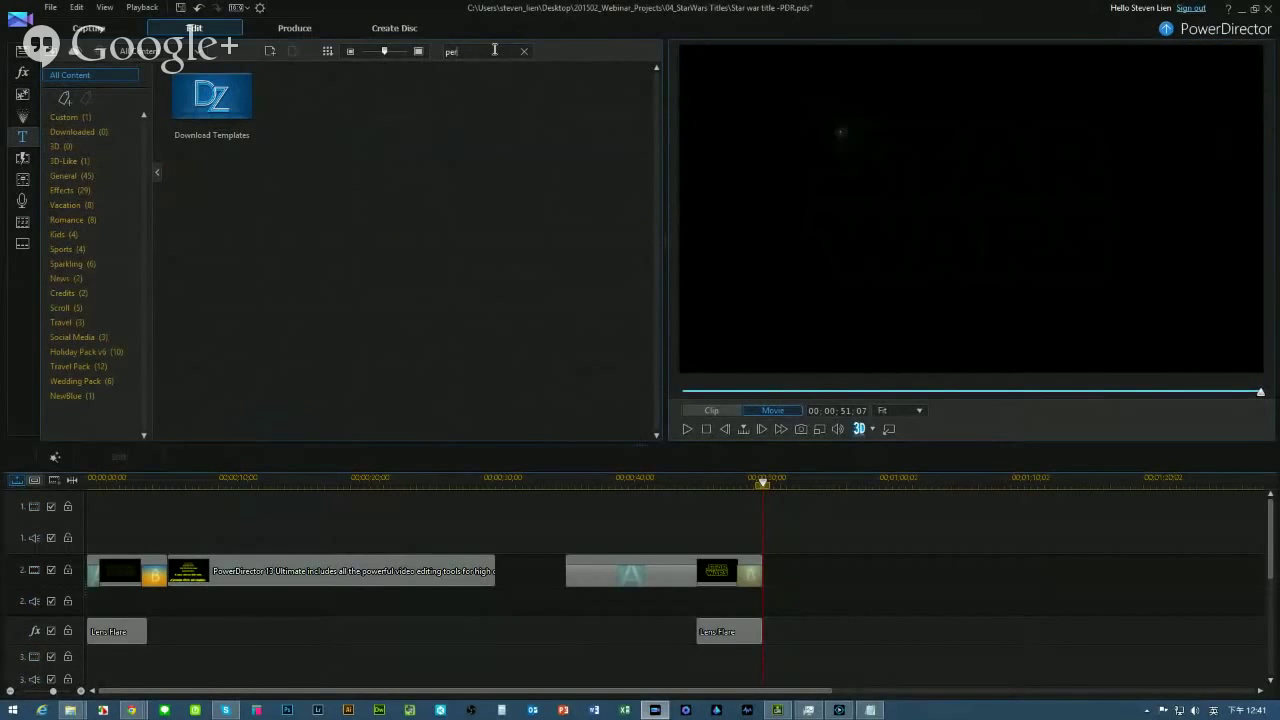
key("Return")
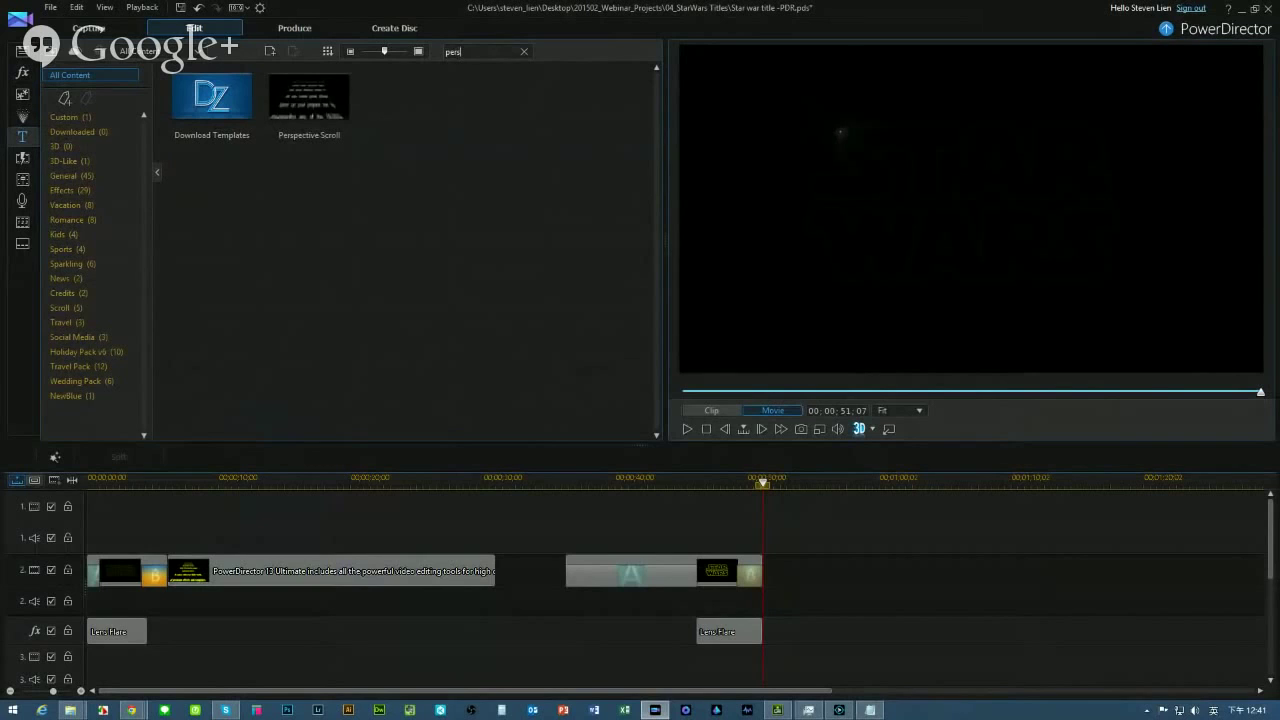
left_click(312, 102)
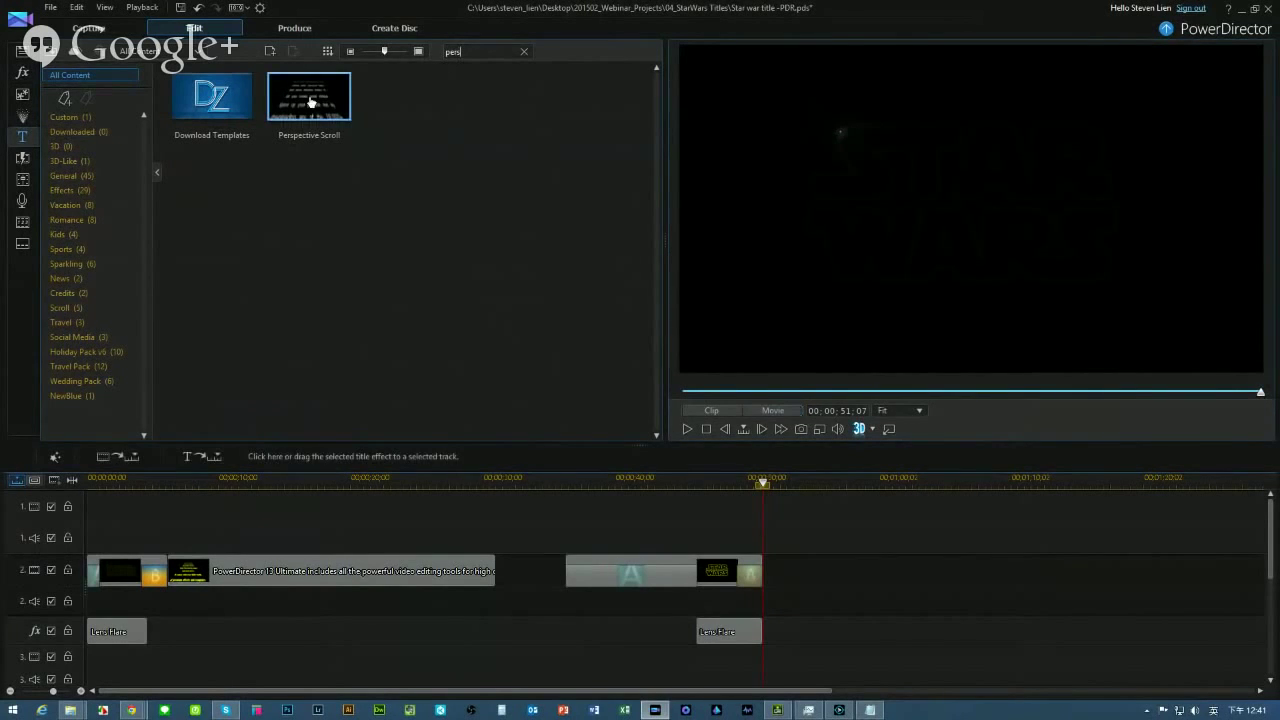
left_click_drag(327, 97, 769, 594)
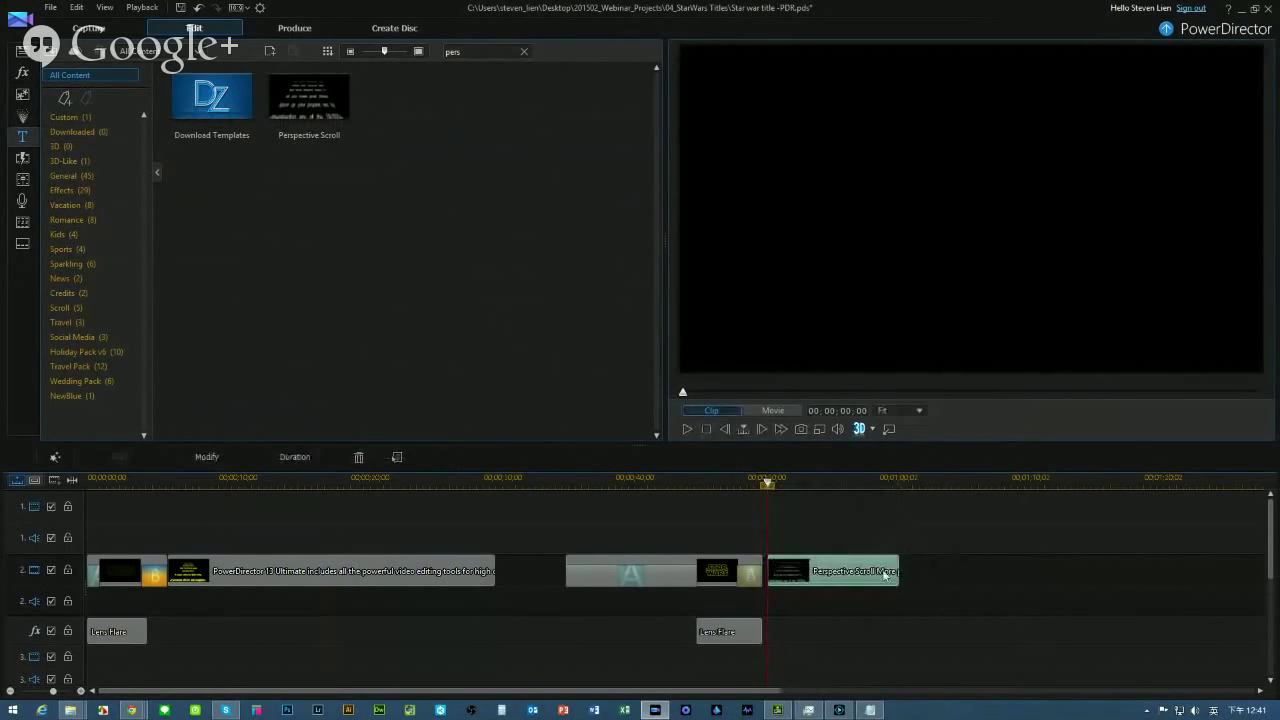
left_click_drag(849, 585, 845, 587)
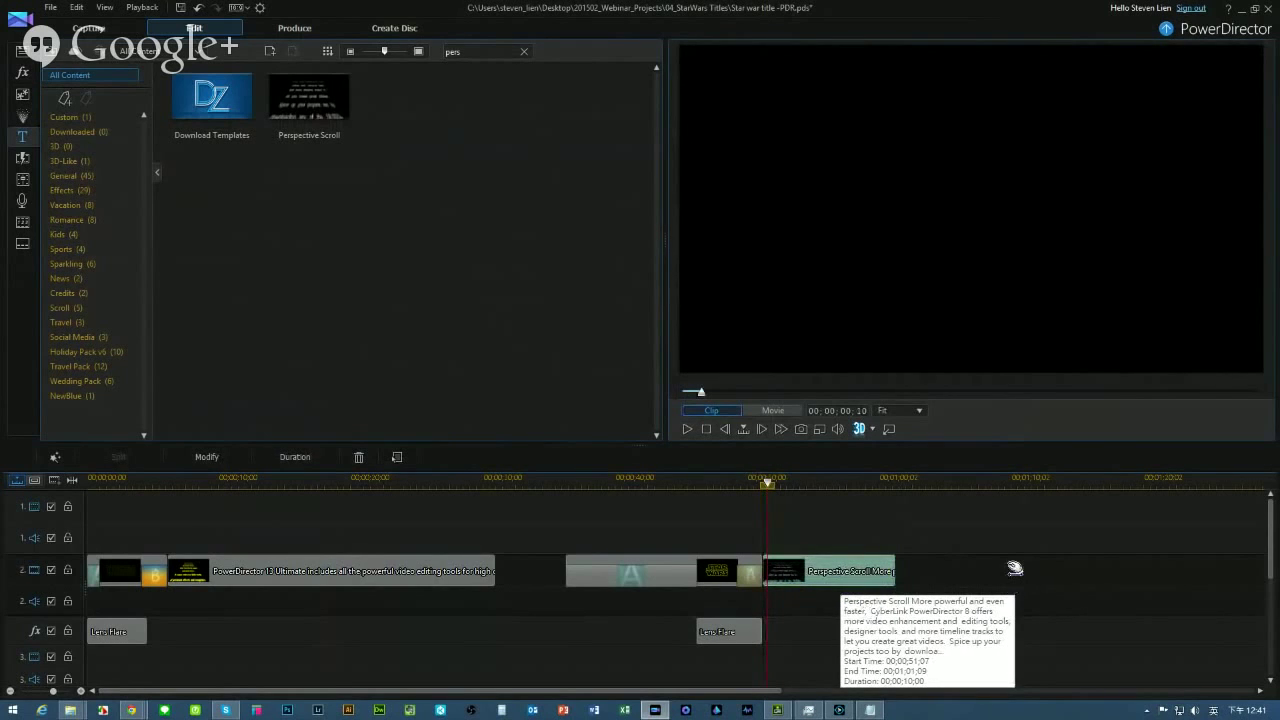
Set the Perspective Scroll clip's duration to 00;00;40;00
left_click(766, 694)
left_click_drag(771, 692, 866, 690)
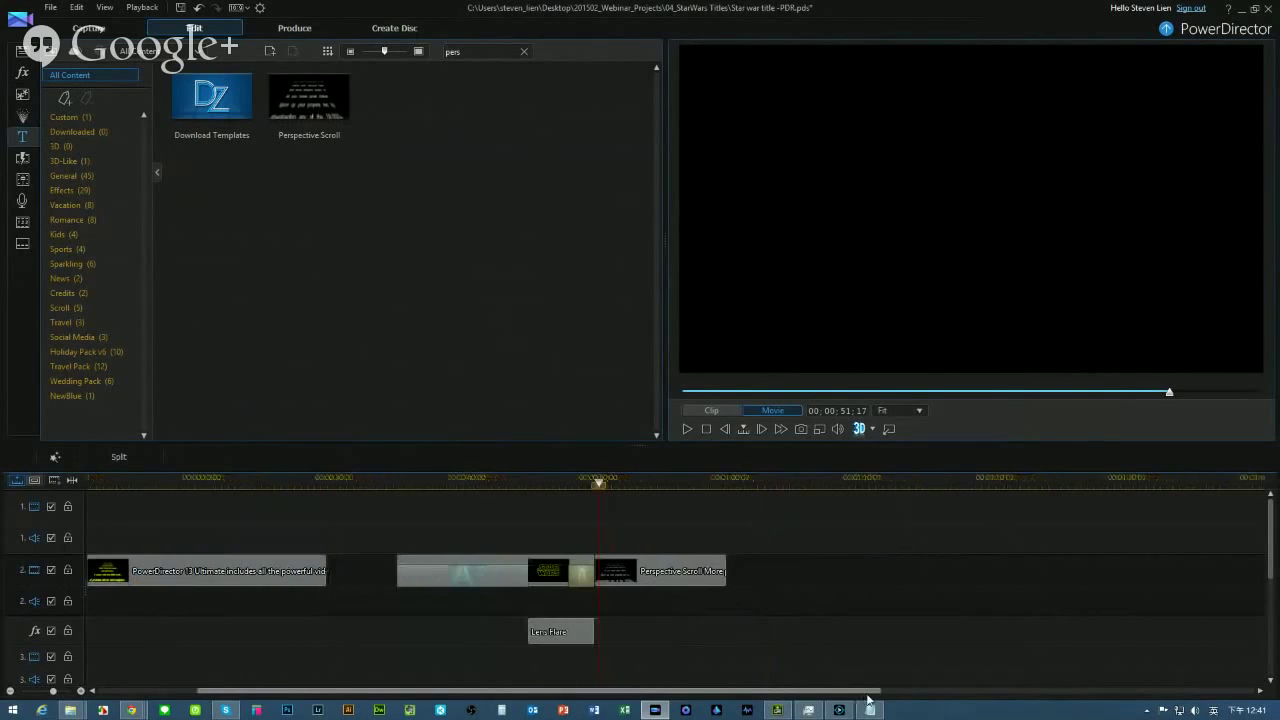
left_click(697, 578)
left_click(294, 456)
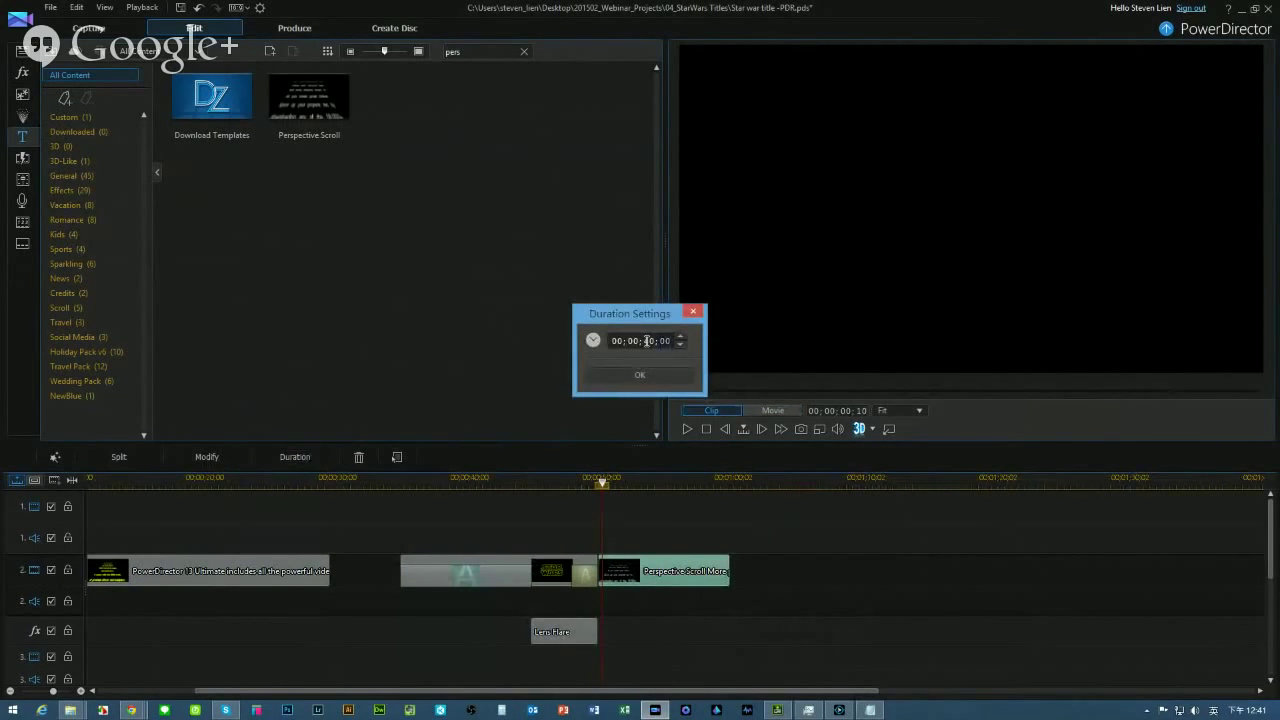
left_click(638, 374)
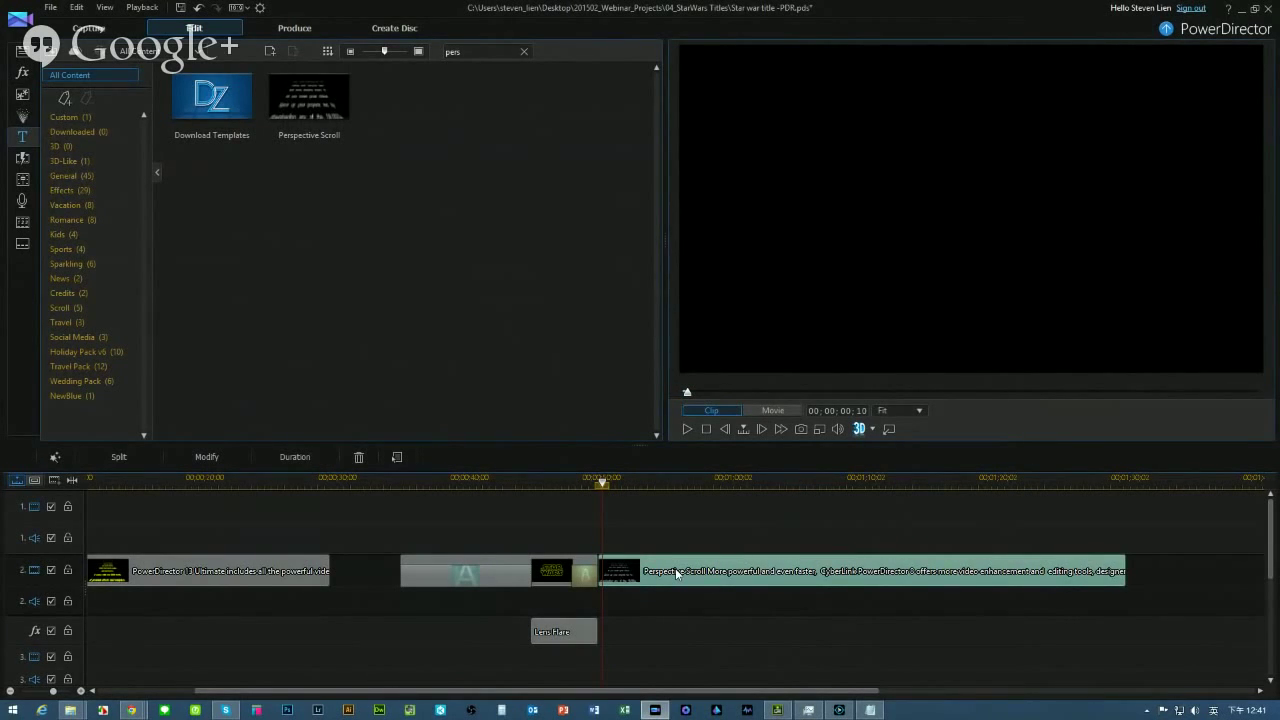
Open the Perspective Scroll clip in the Title Designer and replace all its placeholder text with the copied Star Wars crawl text
double_click(726, 570)
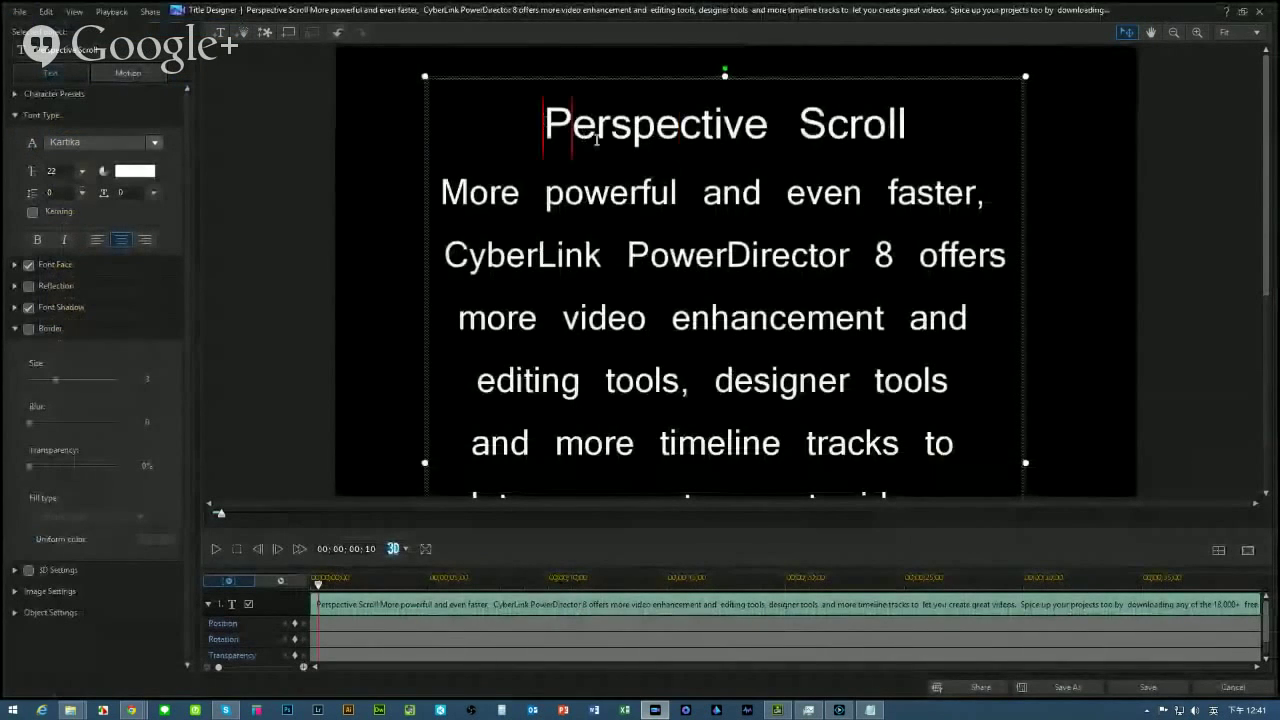
key("ctrl+a")
left_click_drag(934, 440, 908, 368)
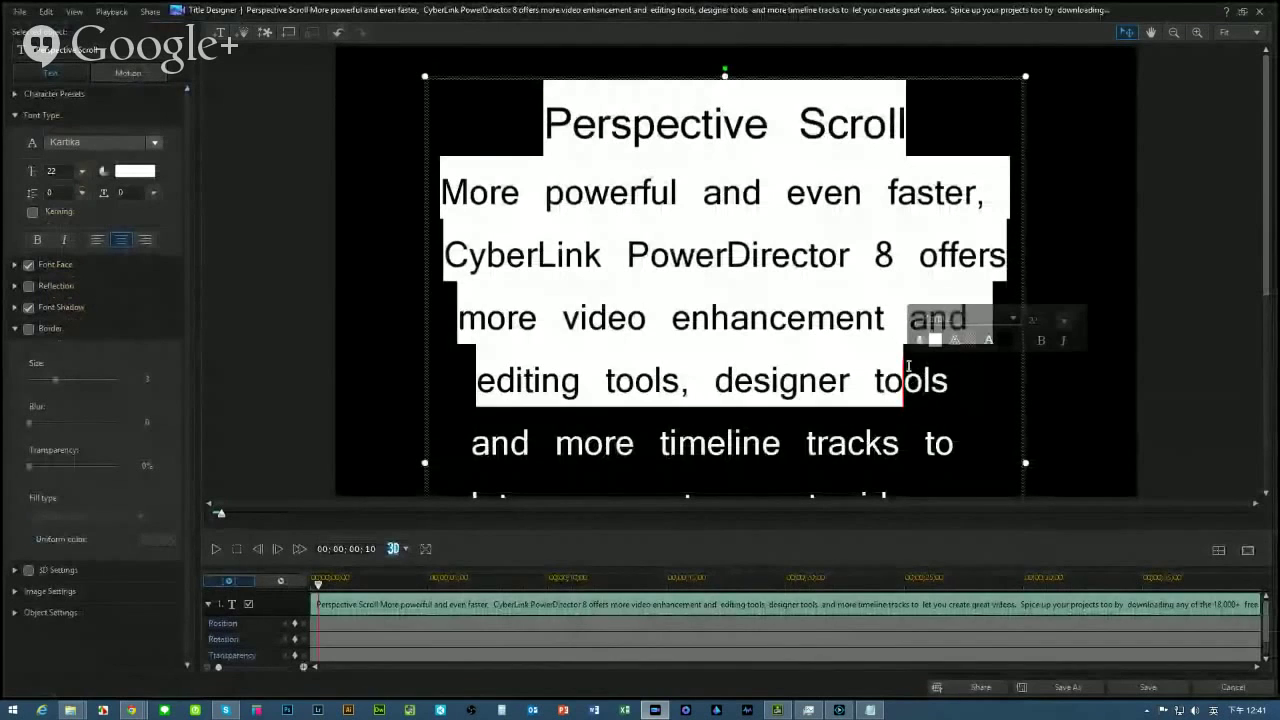
left_click(844, 295)
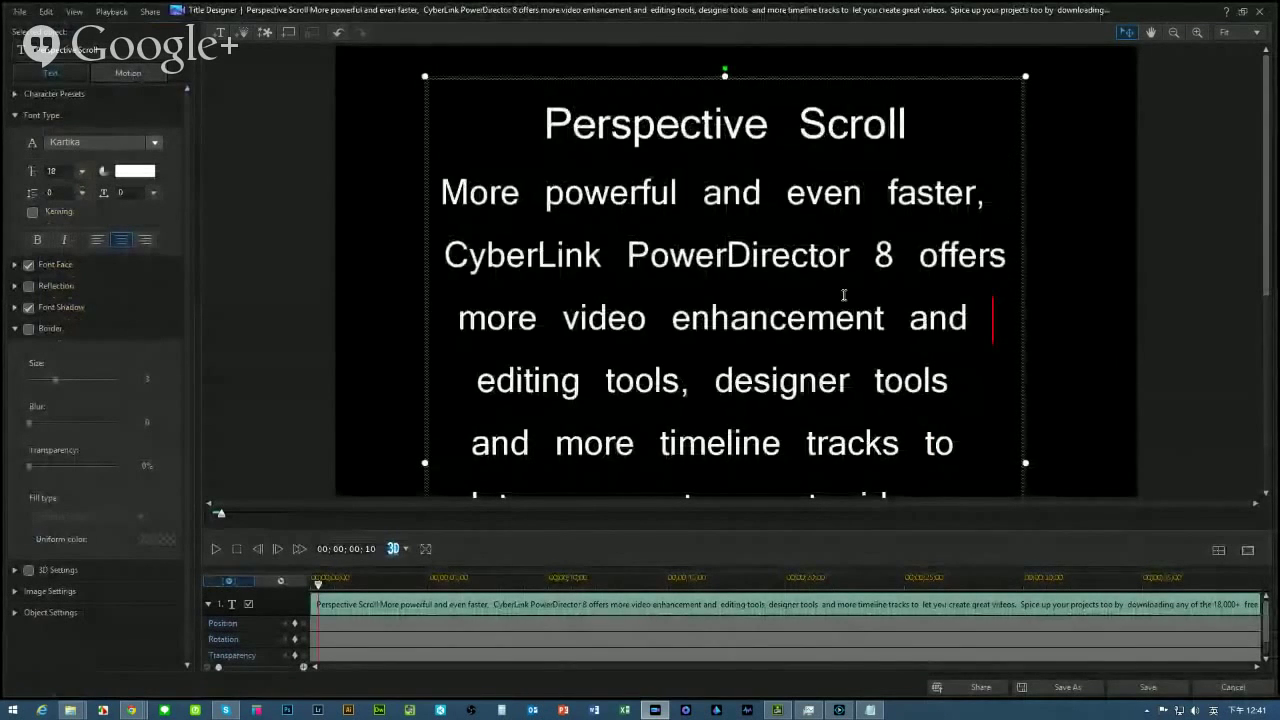
key("ctrl+a")
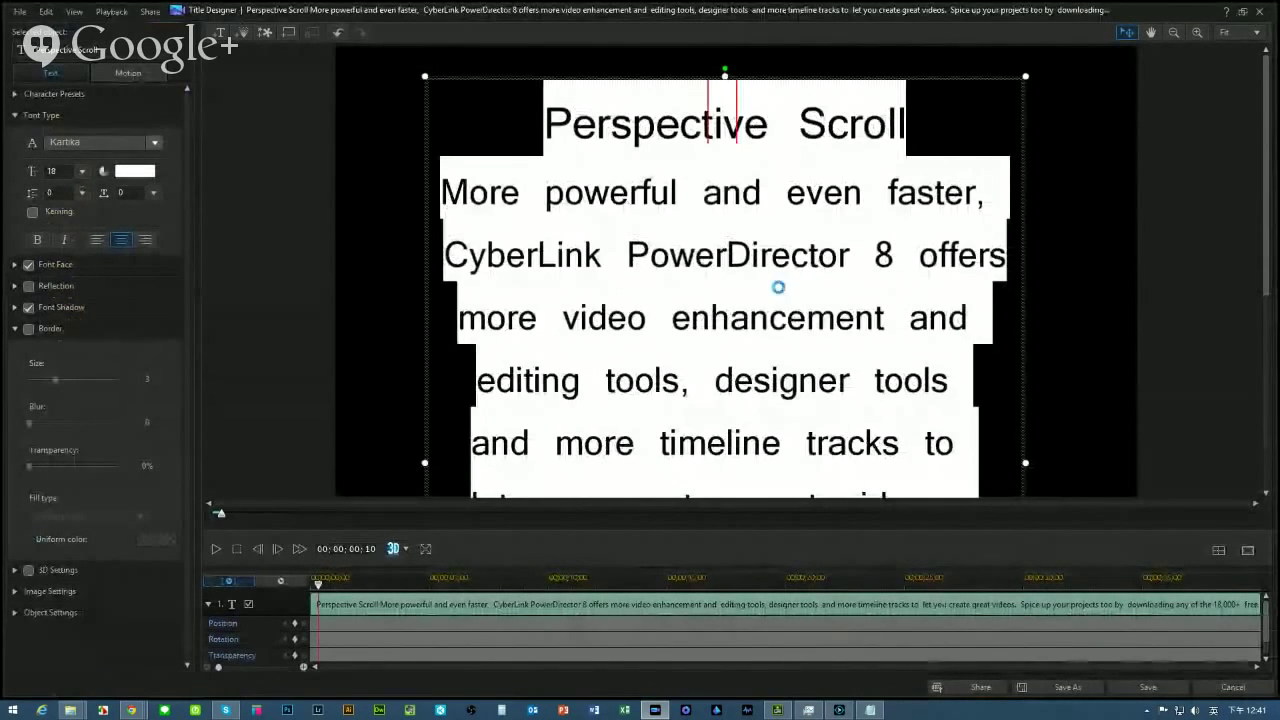
key("ctrl+v")
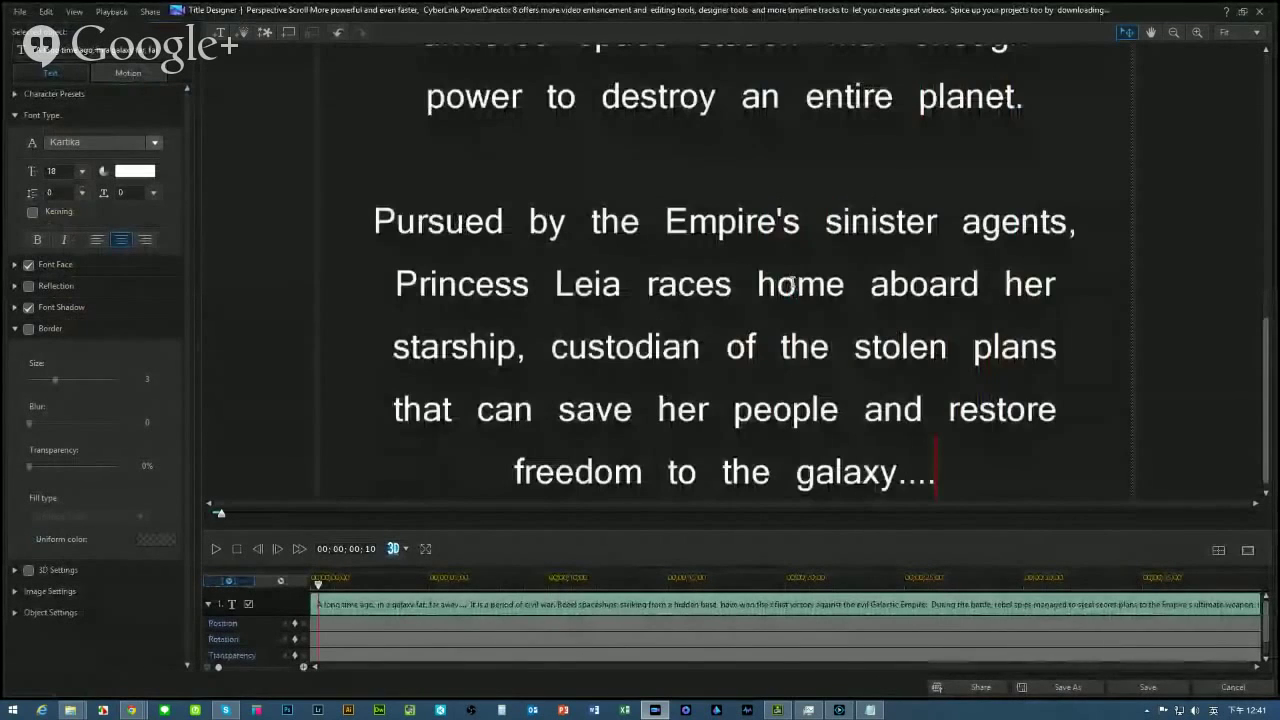
scroll(1231, 378, "up", 3)
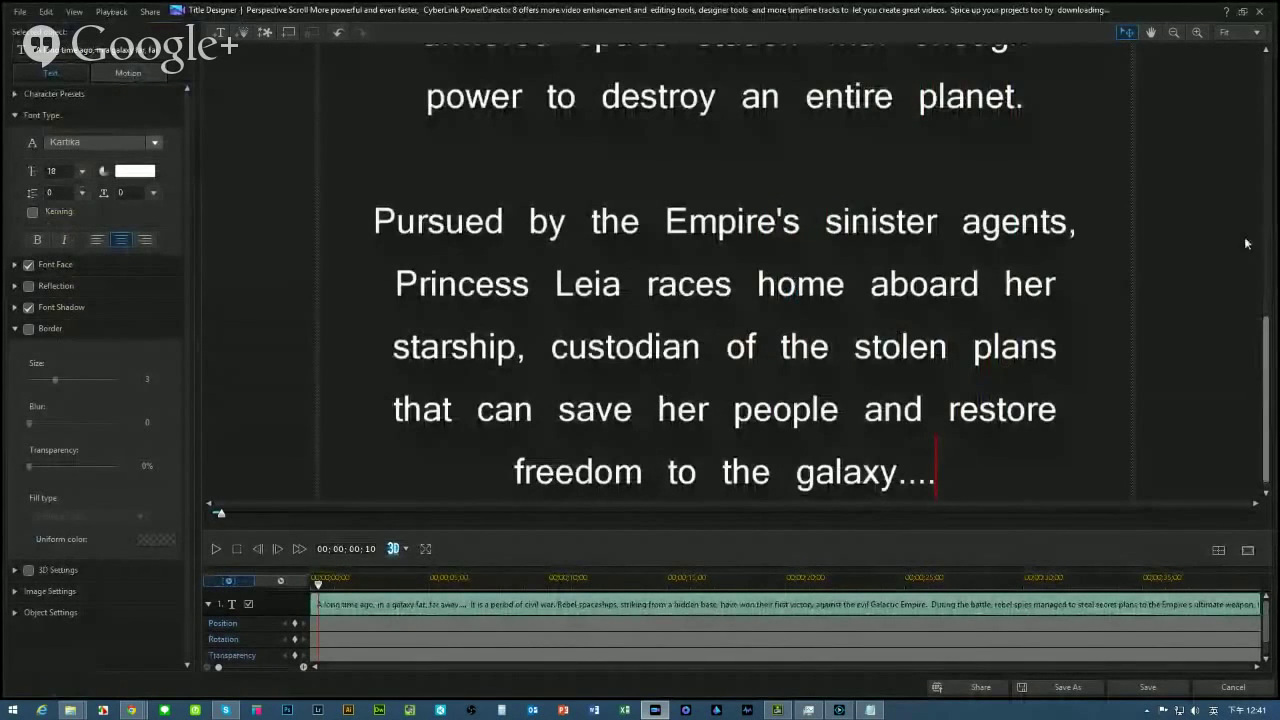
scroll(1238, 280, "up", 3)
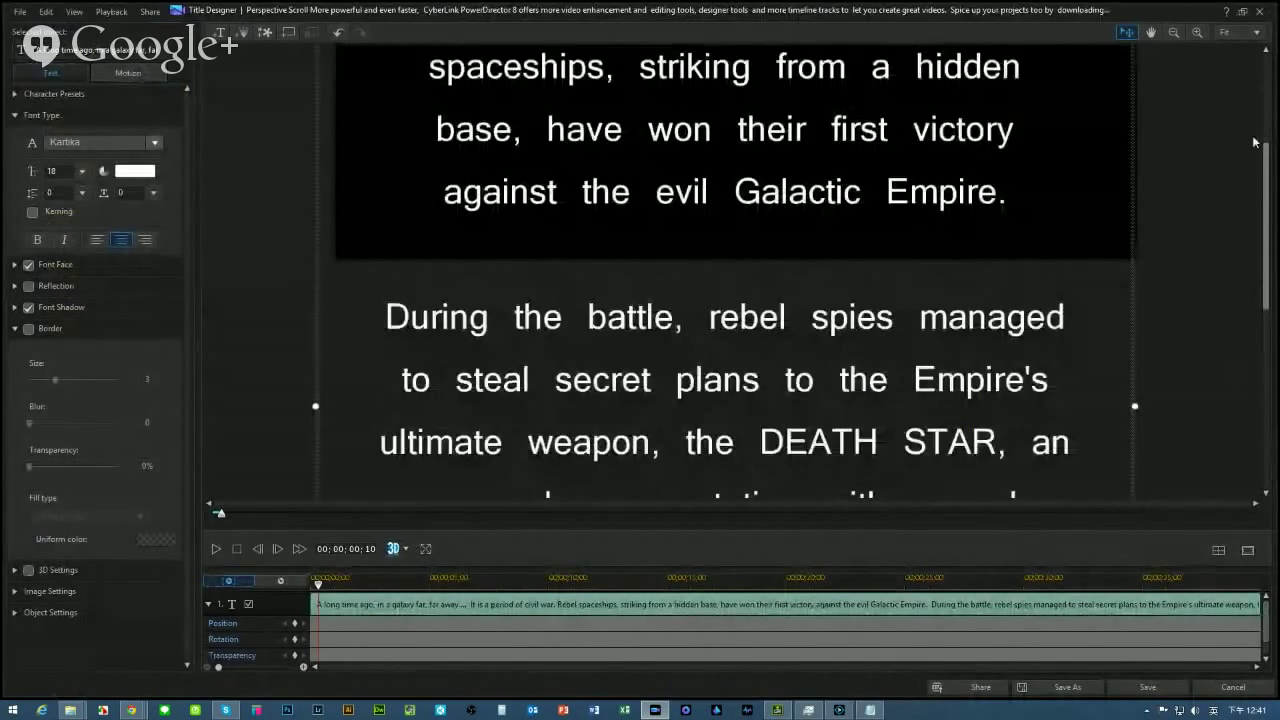
scroll(731, 258, "up", 3)
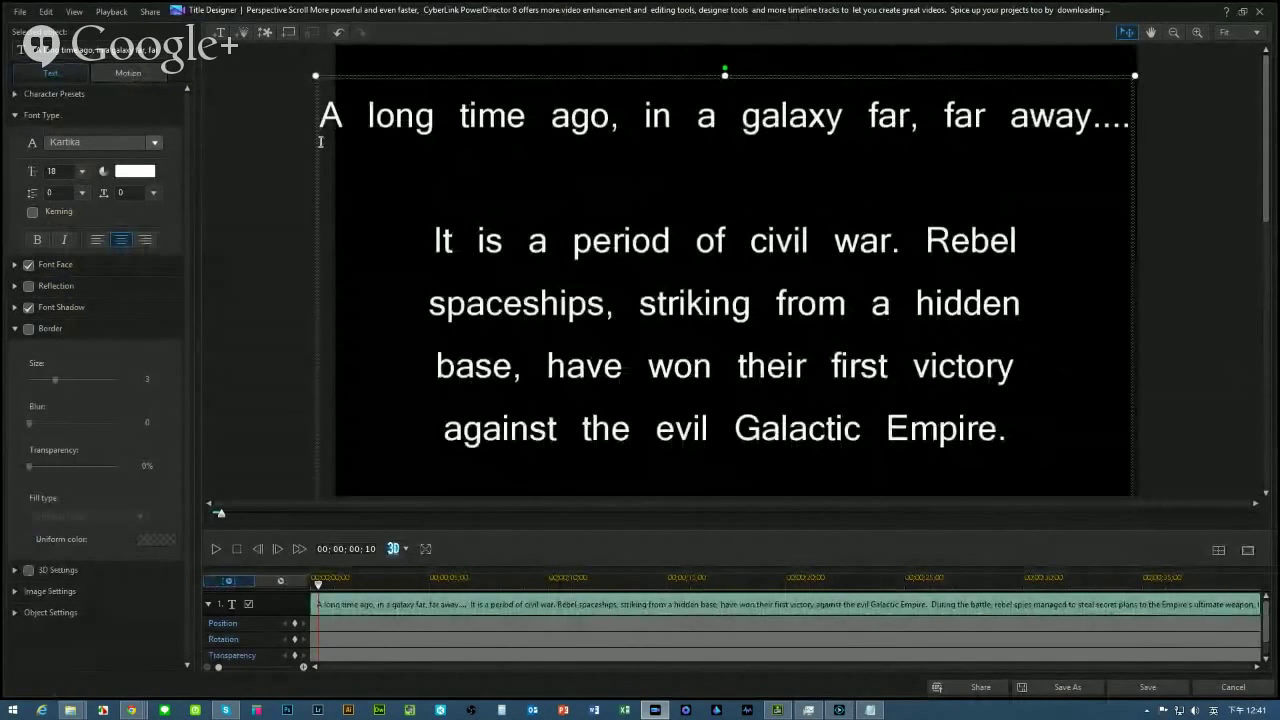
Color the crawl text pure yellow (255, 255, 0) and check the remaining paragraphs
left_click(135, 171)
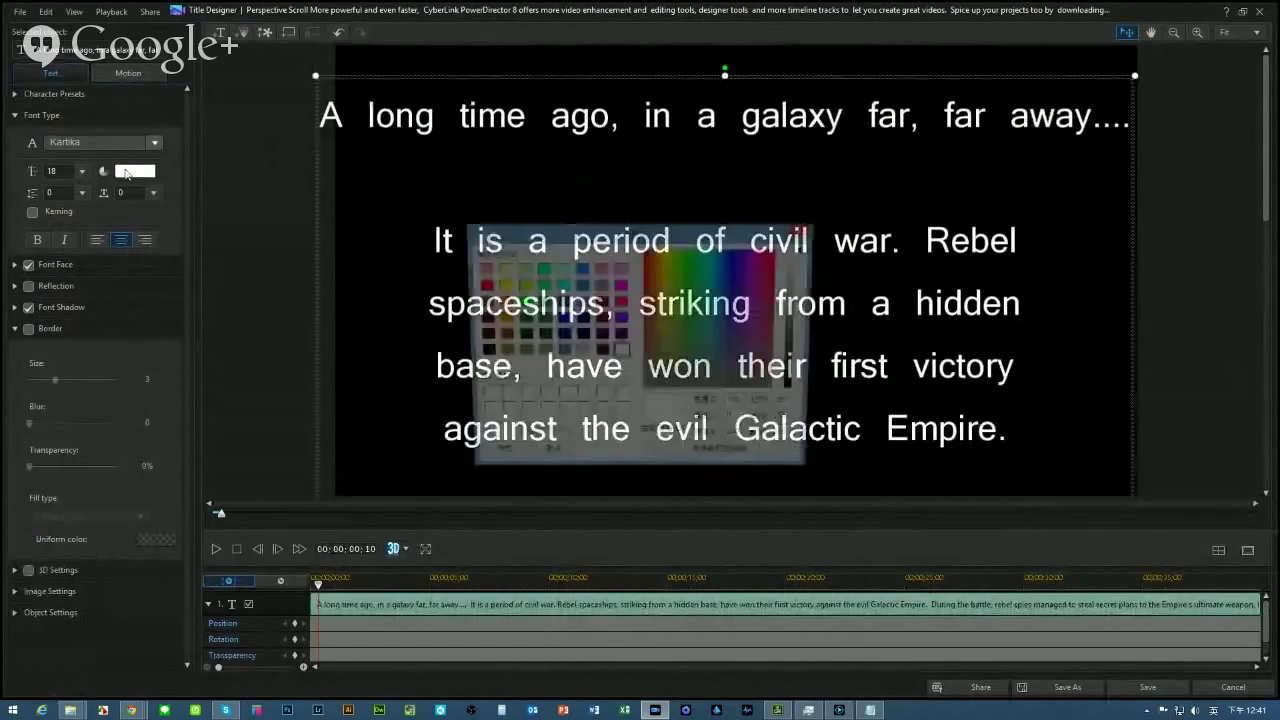
left_click(500, 285)
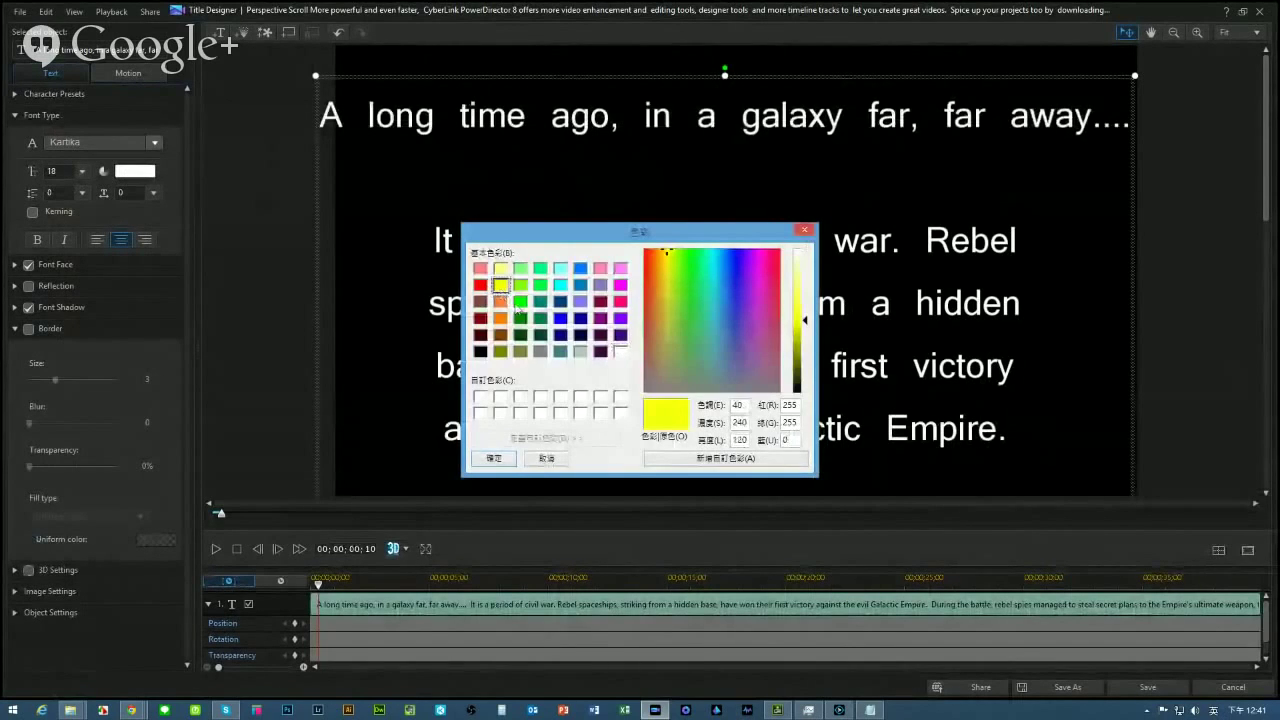
left_click(494, 458)
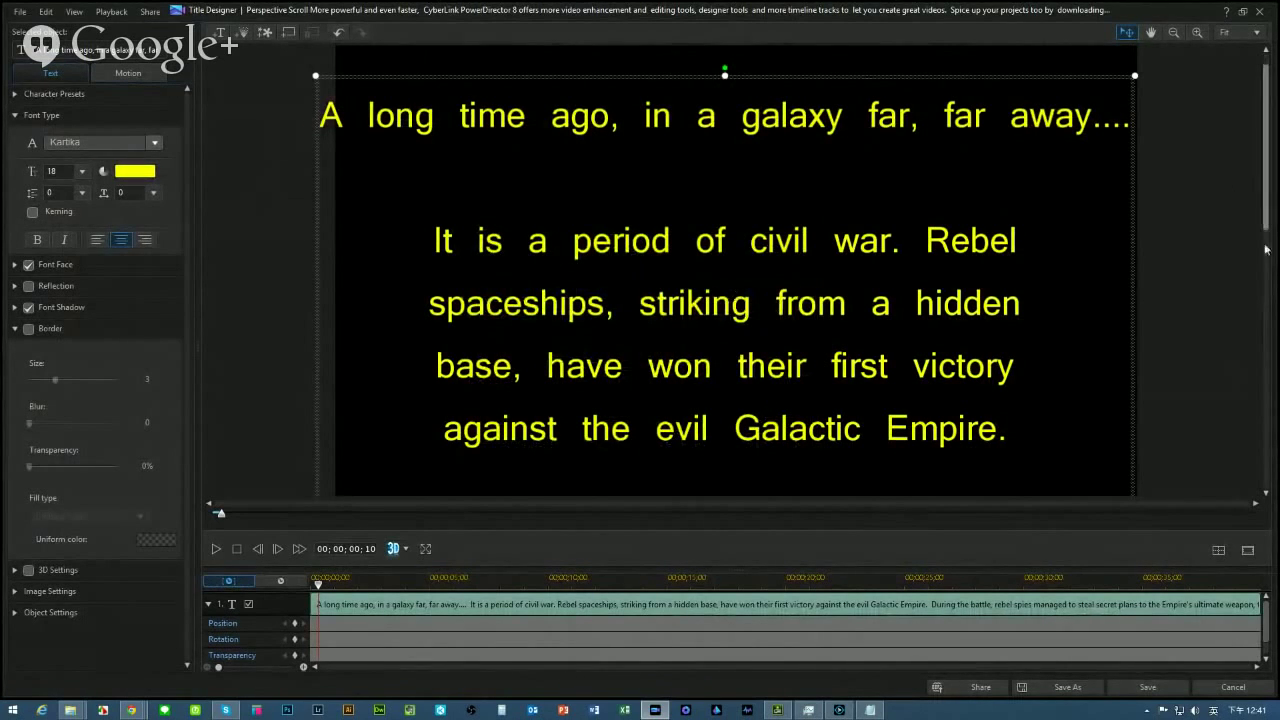
scroll(1123, 295, "down", 1)
scroll(1200, 383, "down", 5)
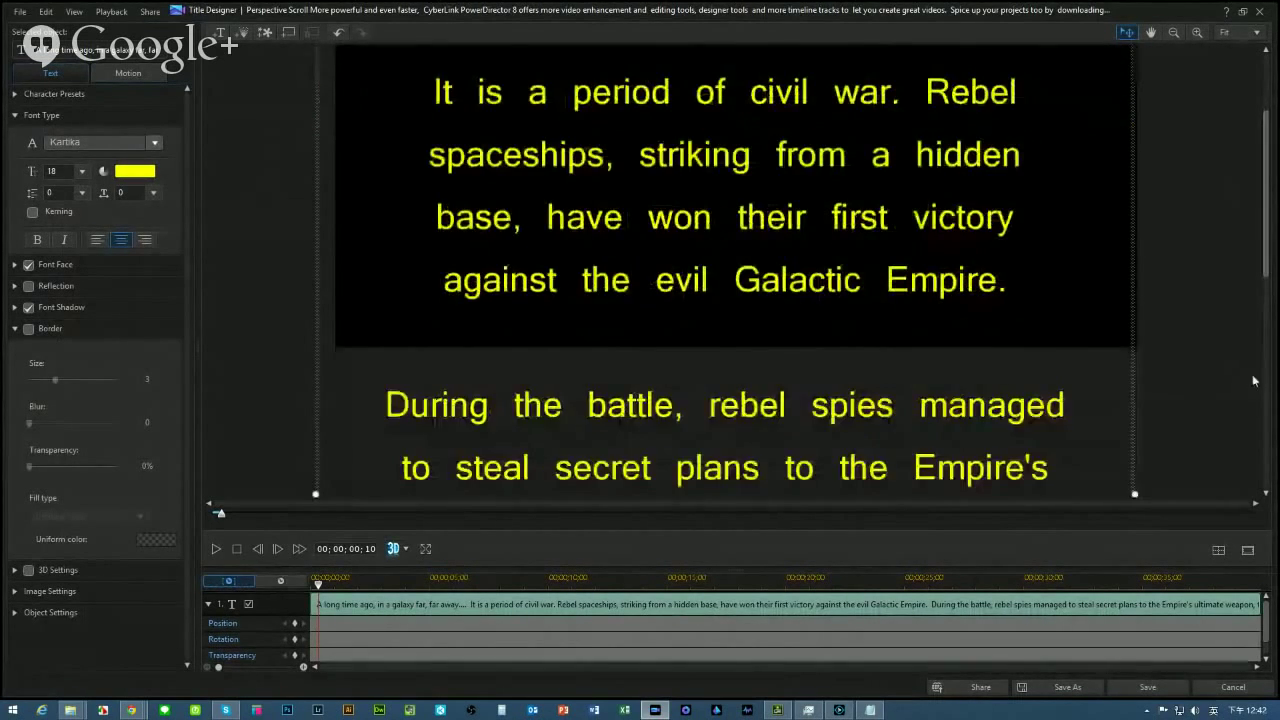
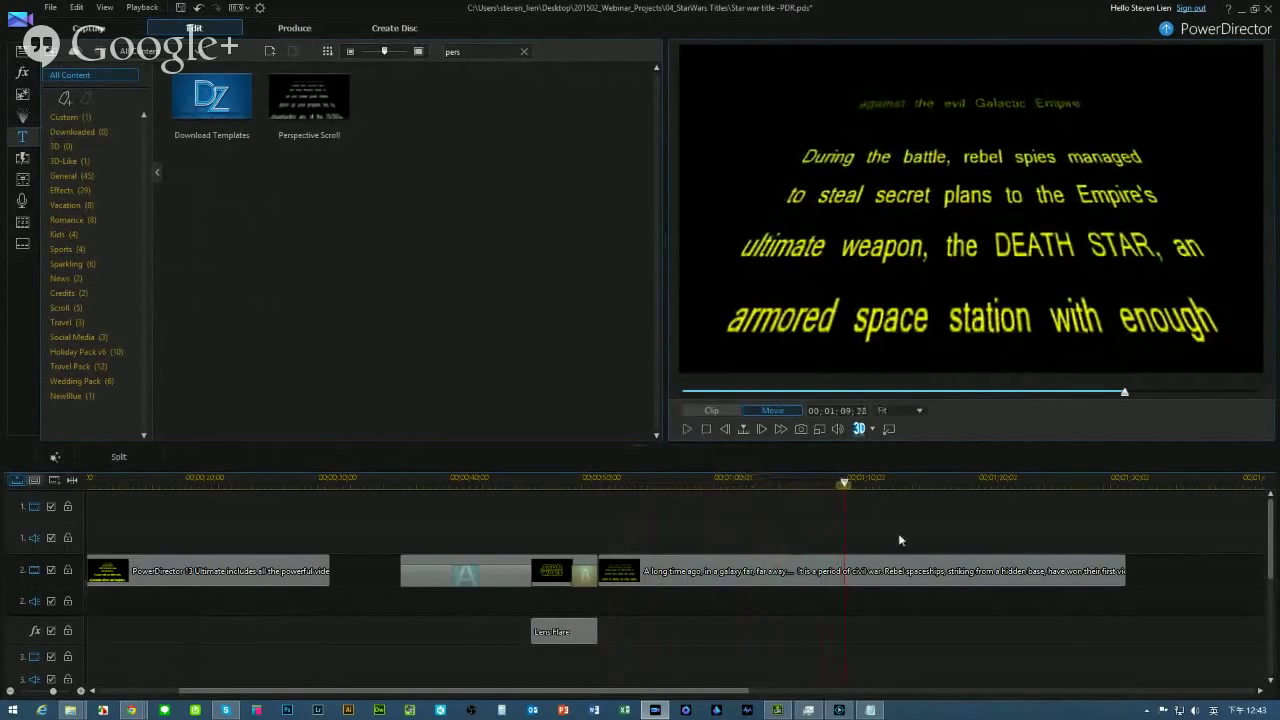
Extend the end of the crawl title clip on track 2 to a duration of 00;00;48;23
left_click(1075, 572)
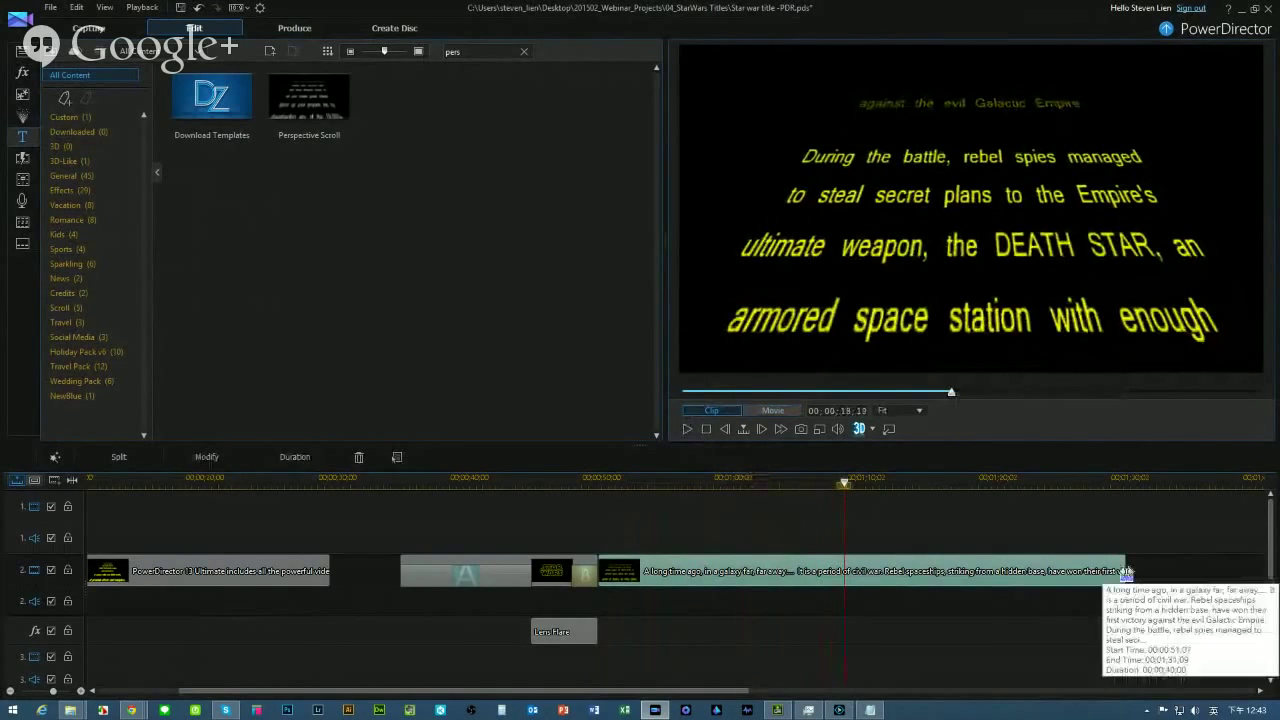
left_click_drag(1130, 575, 1111, 521)
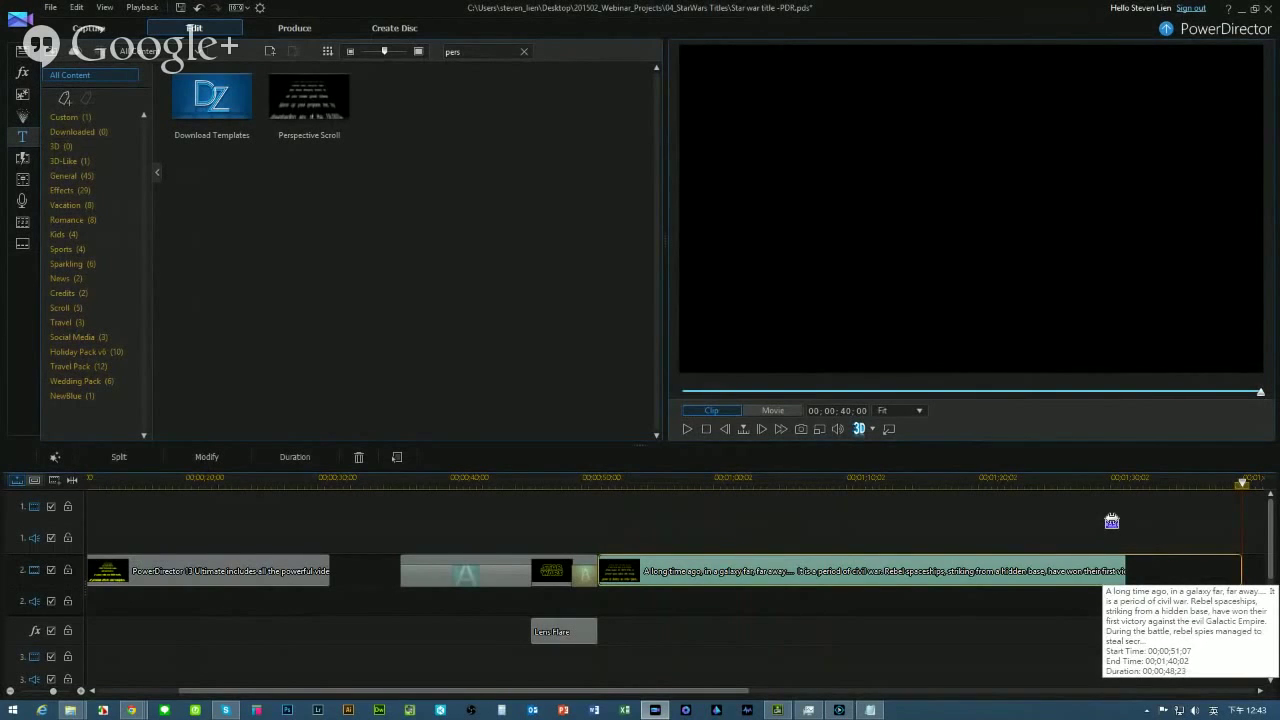
Reopen the crawl title in the Title Designer, move its text block lower in the frame and save the title
left_click_drag(1111, 521, 908, 566)
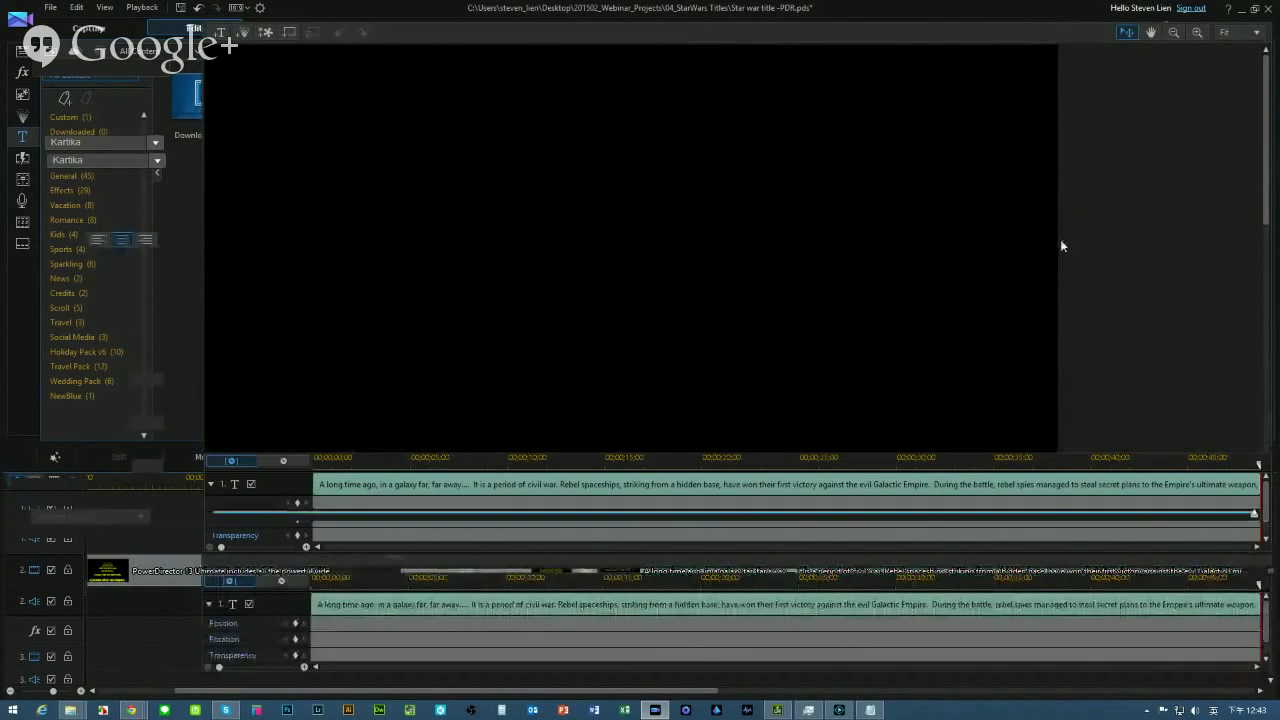
left_click_drag(820, 122, 823, 245)
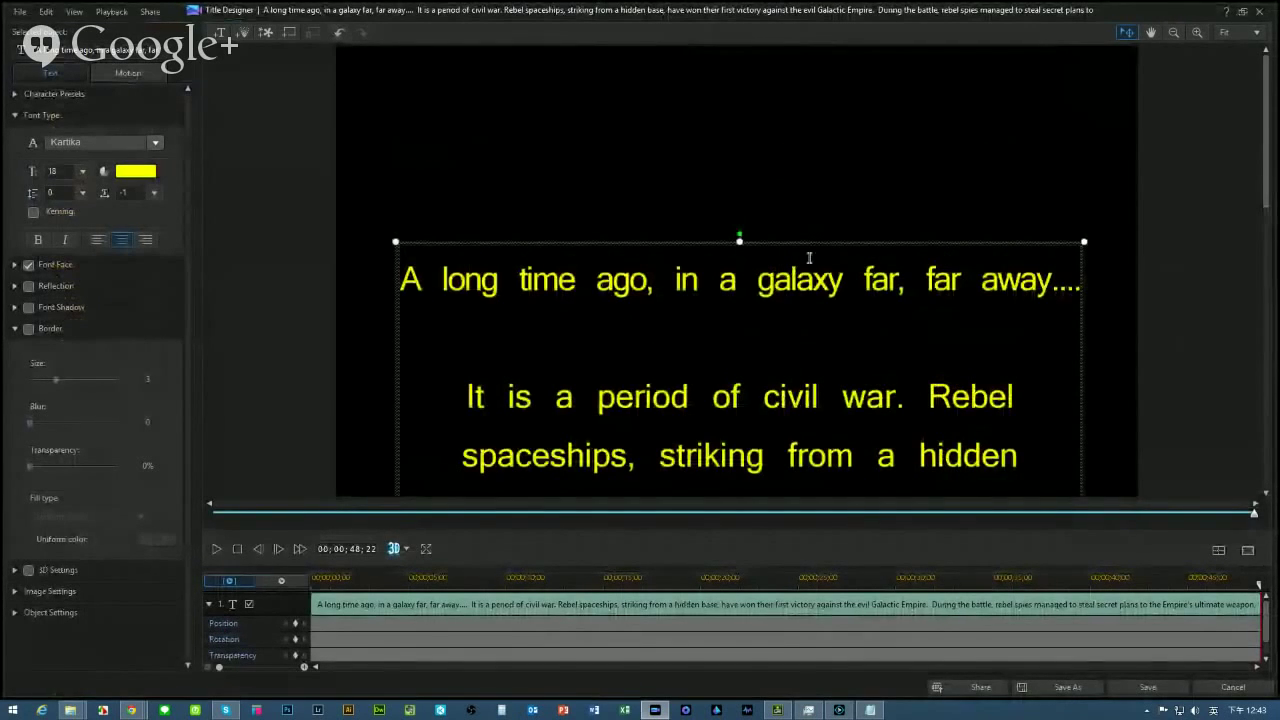
left_click(1127, 689)
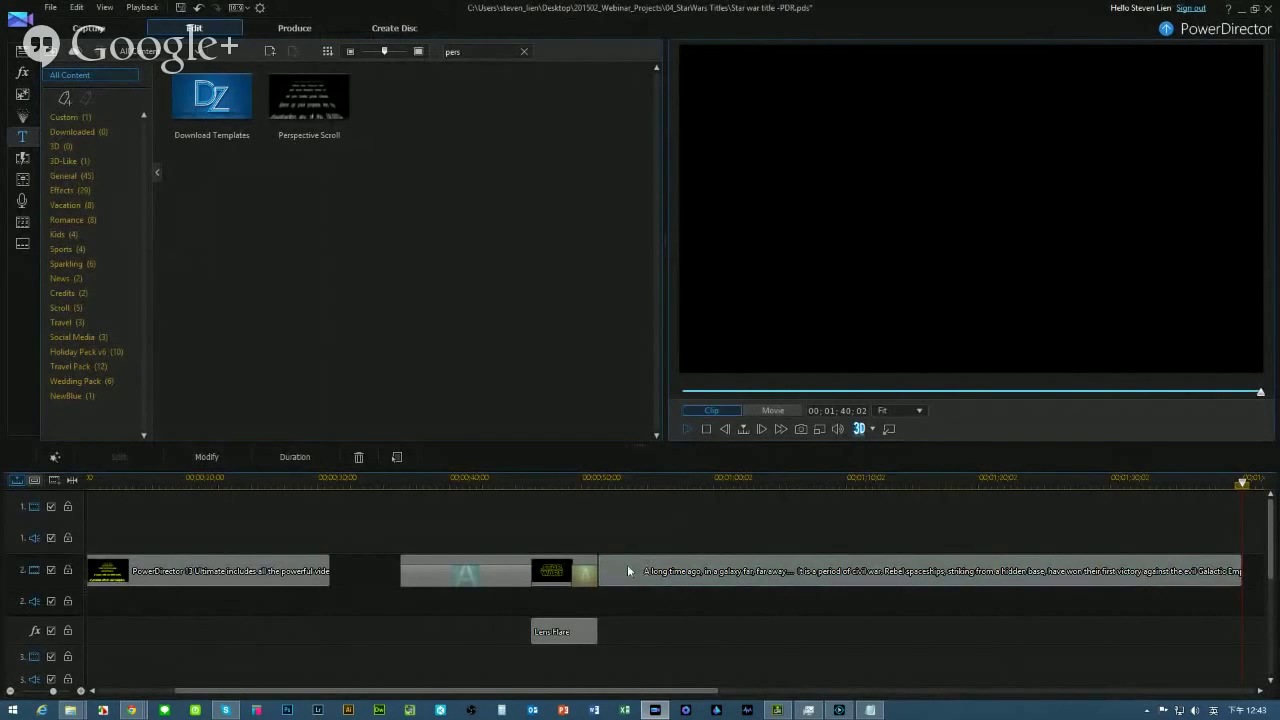
Play back the scrolling crawl title on the timeline and stop the playback near the last paragraph
left_click(686, 430)
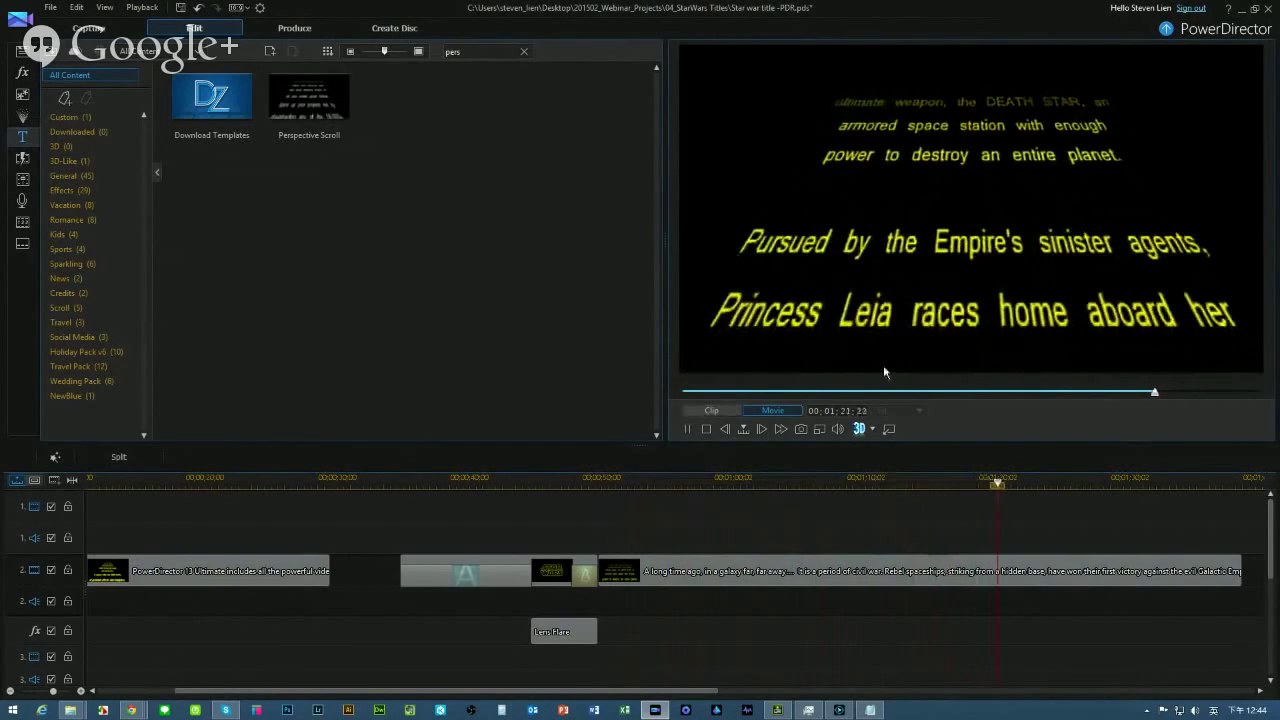
left_click(706, 429)
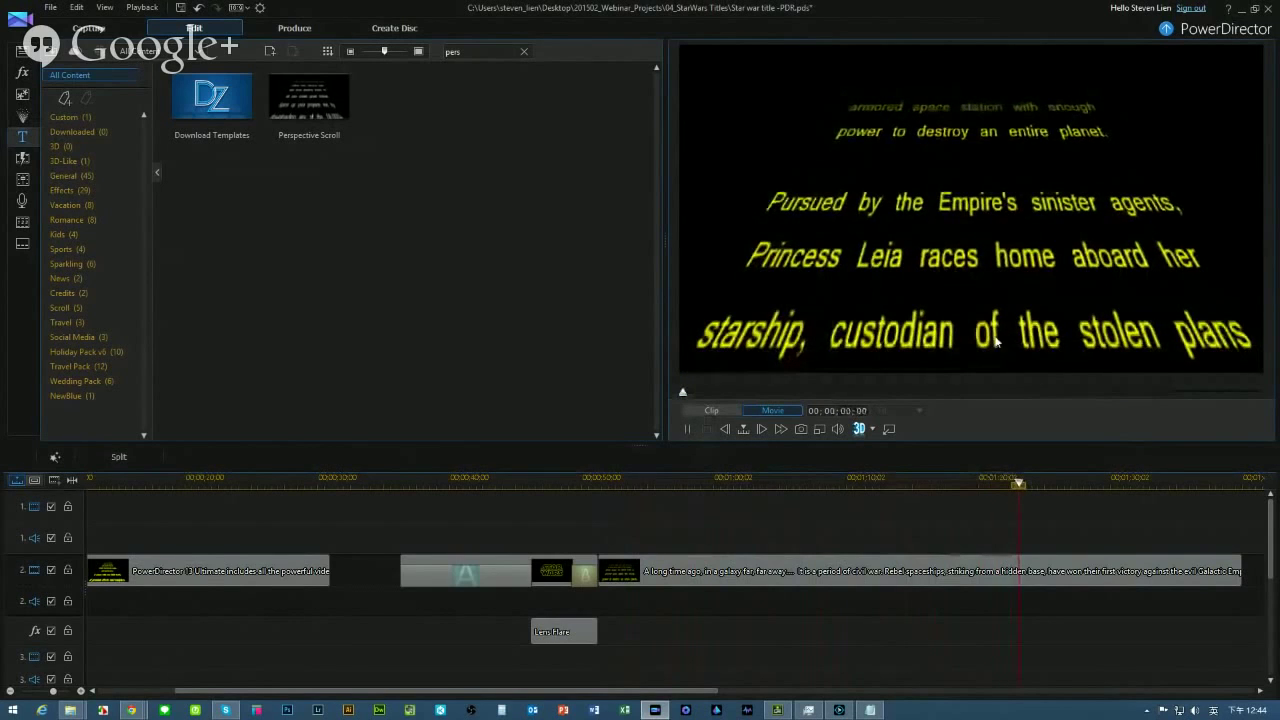
Close the title project without saving and open the Starshipv2 project file from the 05_Starship folder
left_click(1271, 8)
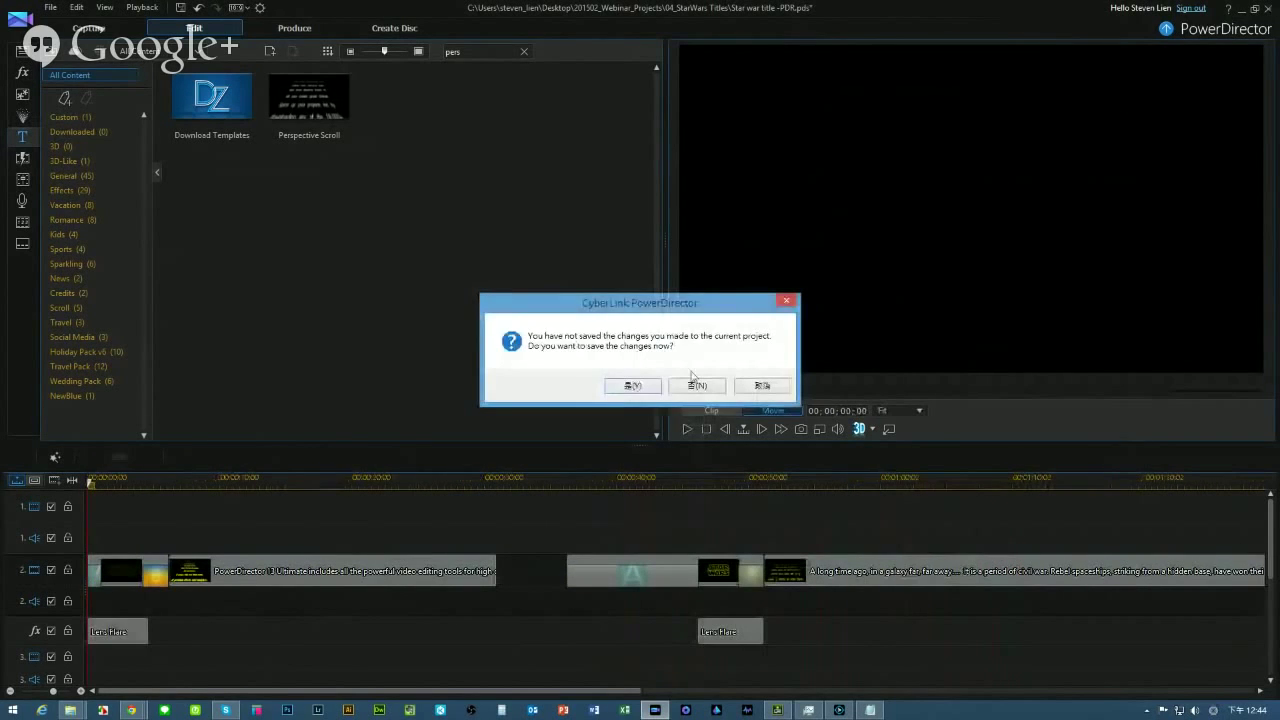
left_click(697, 387)
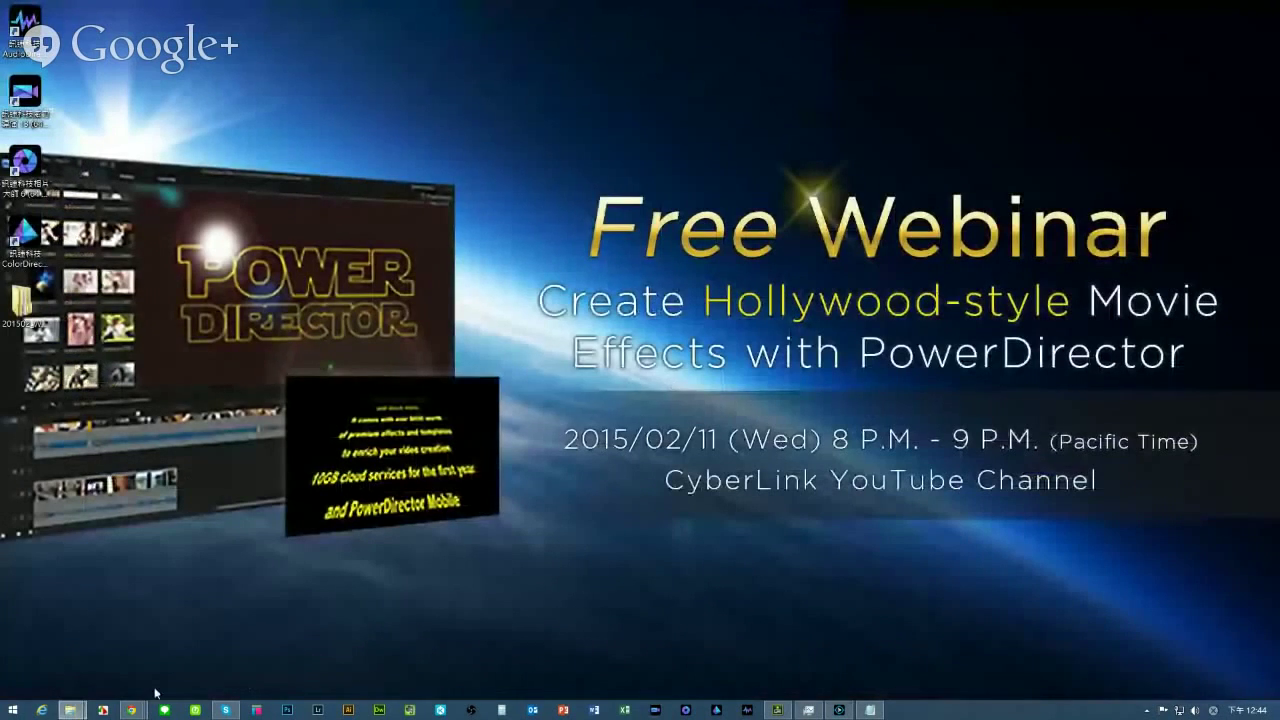
mouse_move(70, 708)
left_click(250, 640)
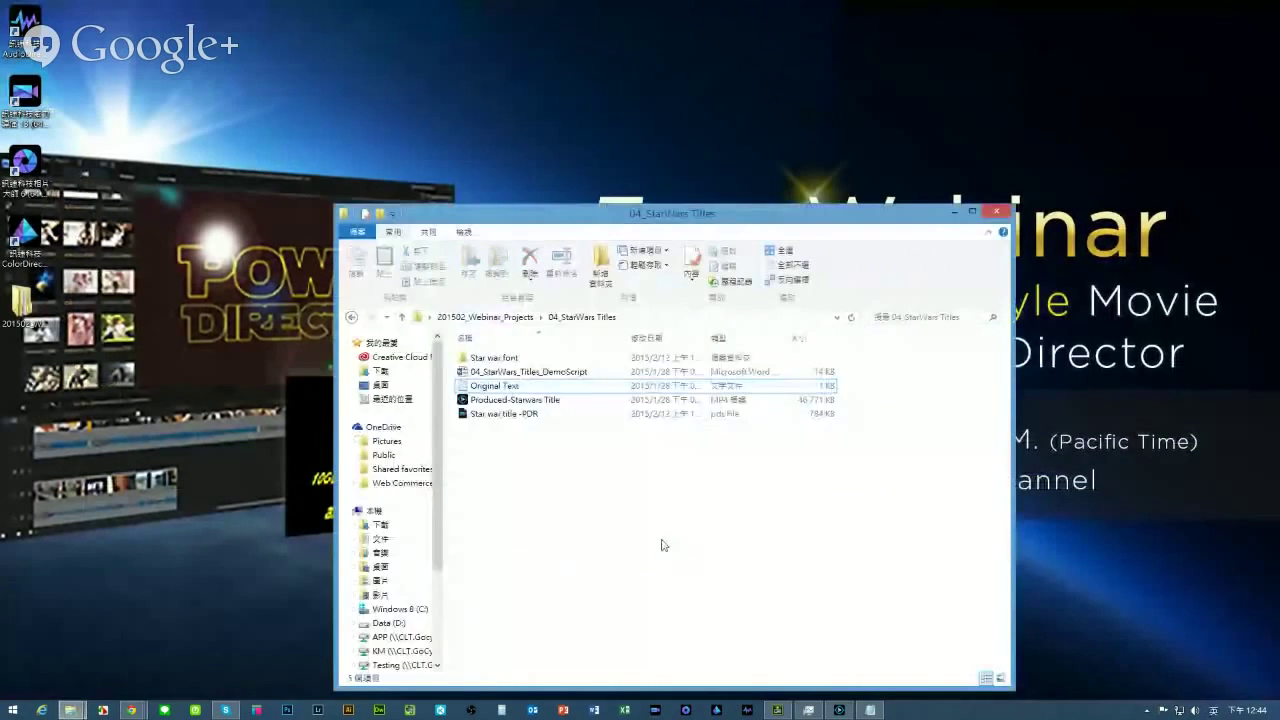
key("BackSpace")
double_click(505, 428)
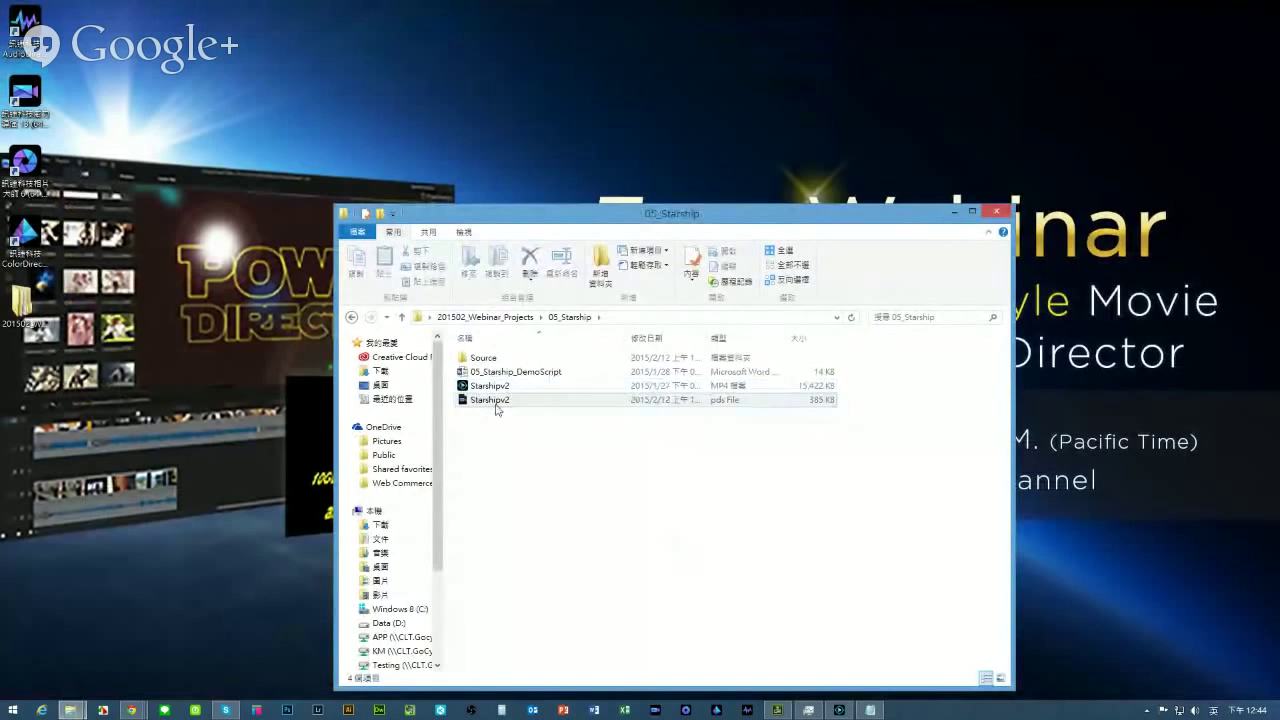
double_click(490, 400)
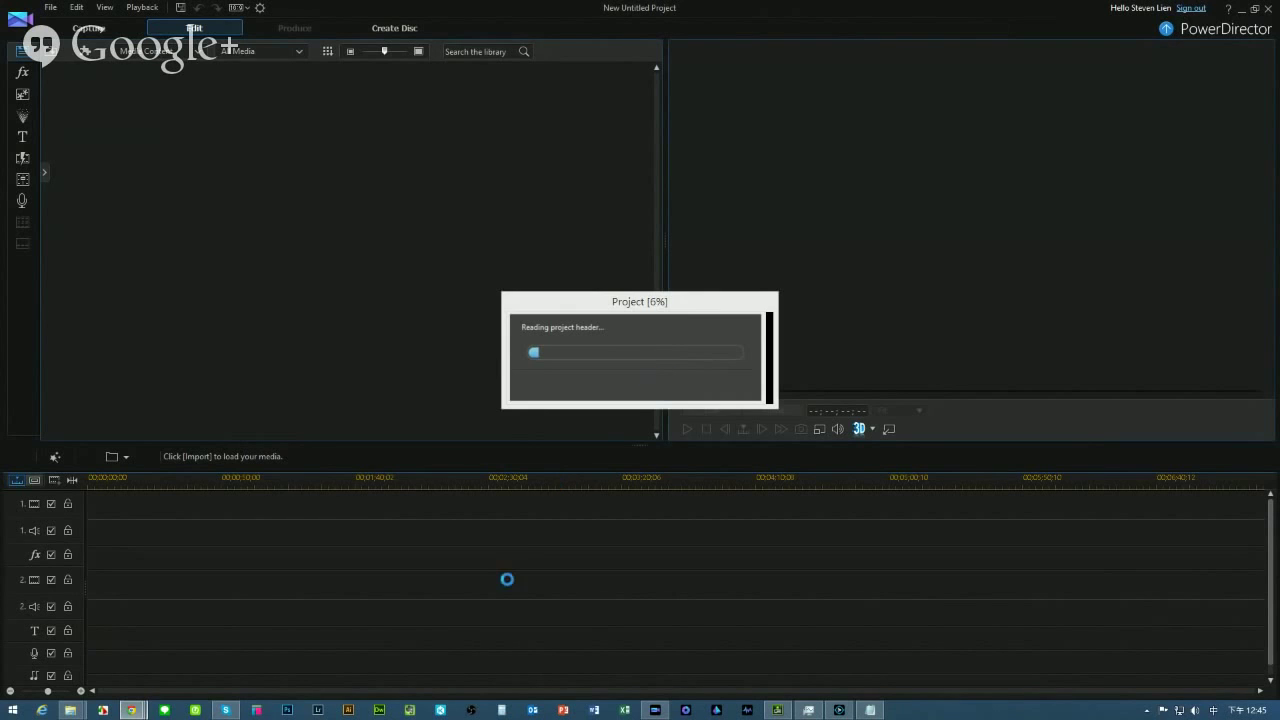
Force-close the unresponsive PowerDirector window and go back to the 05_Starship folder
mouse_move(70, 710)
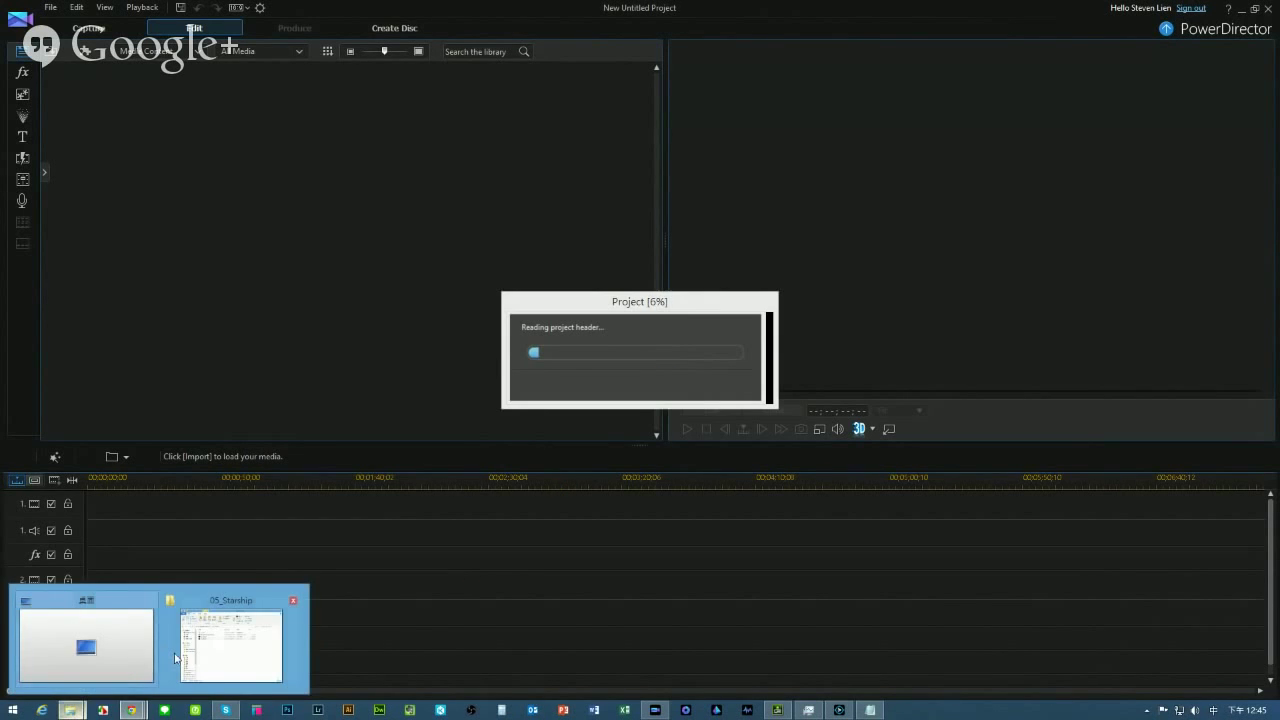
left_click(175, 657)
left_click(518, 560)
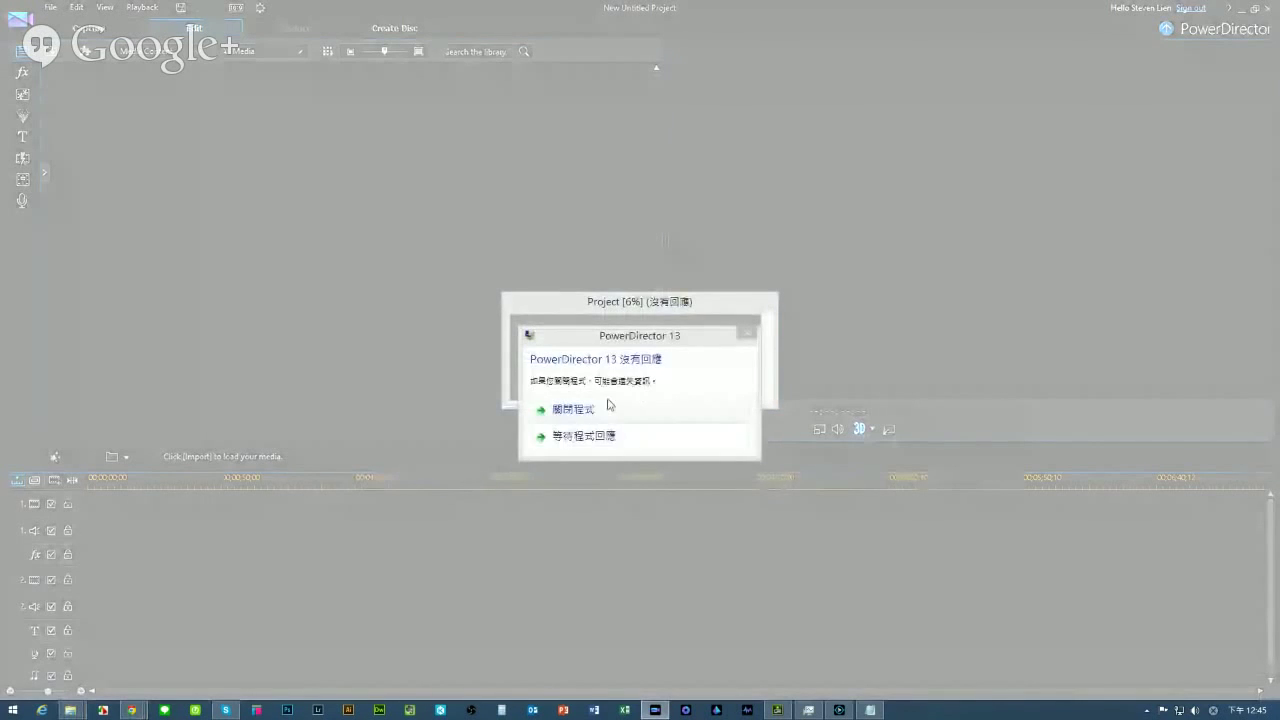
left_click(572, 410)
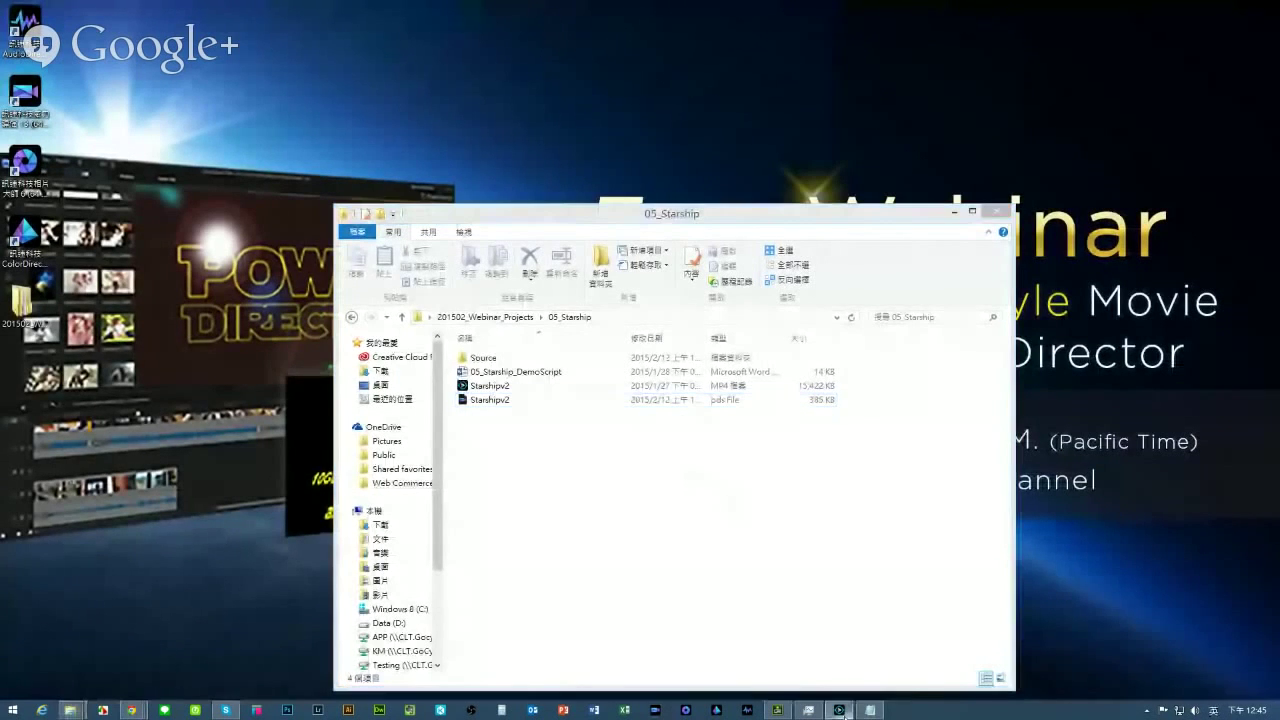
Close the leftover window, reopen the Starshipv2 project file and return its playhead to the start
right_click(838, 710)
left_click(810, 677)
left_click_drag(687, 597, 511, 392)
left_click(507, 400)
double_click(507, 400)
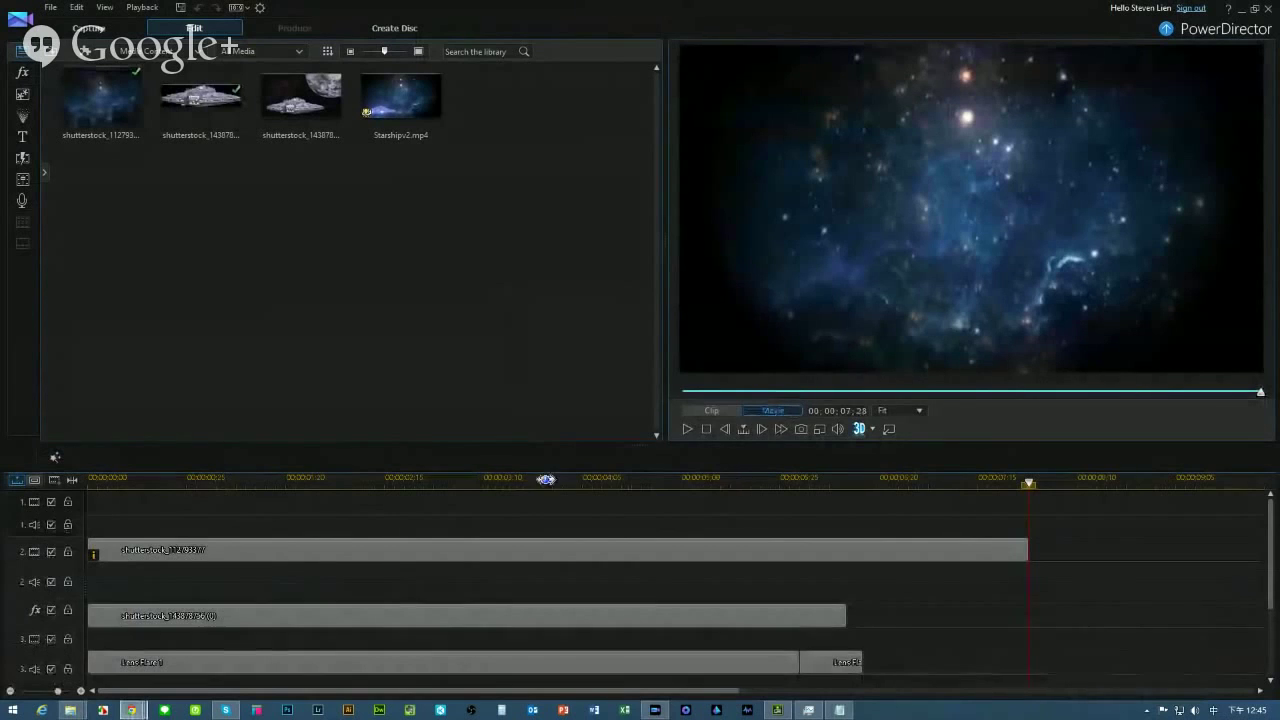
left_click(707, 430)
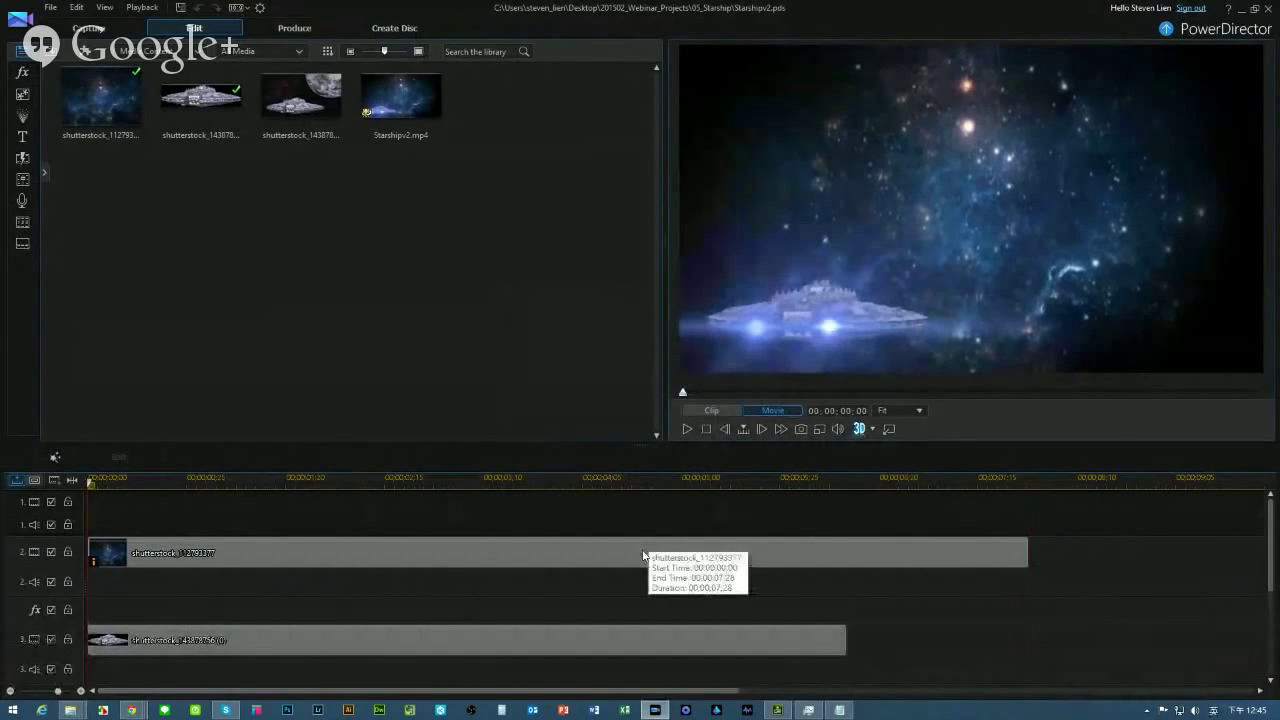
Hide video tracks 3, 4 and 5 to show only the space background, and re-enable the starship on track 3
left_click(51, 640)
scroll(52, 645, "down", 3)
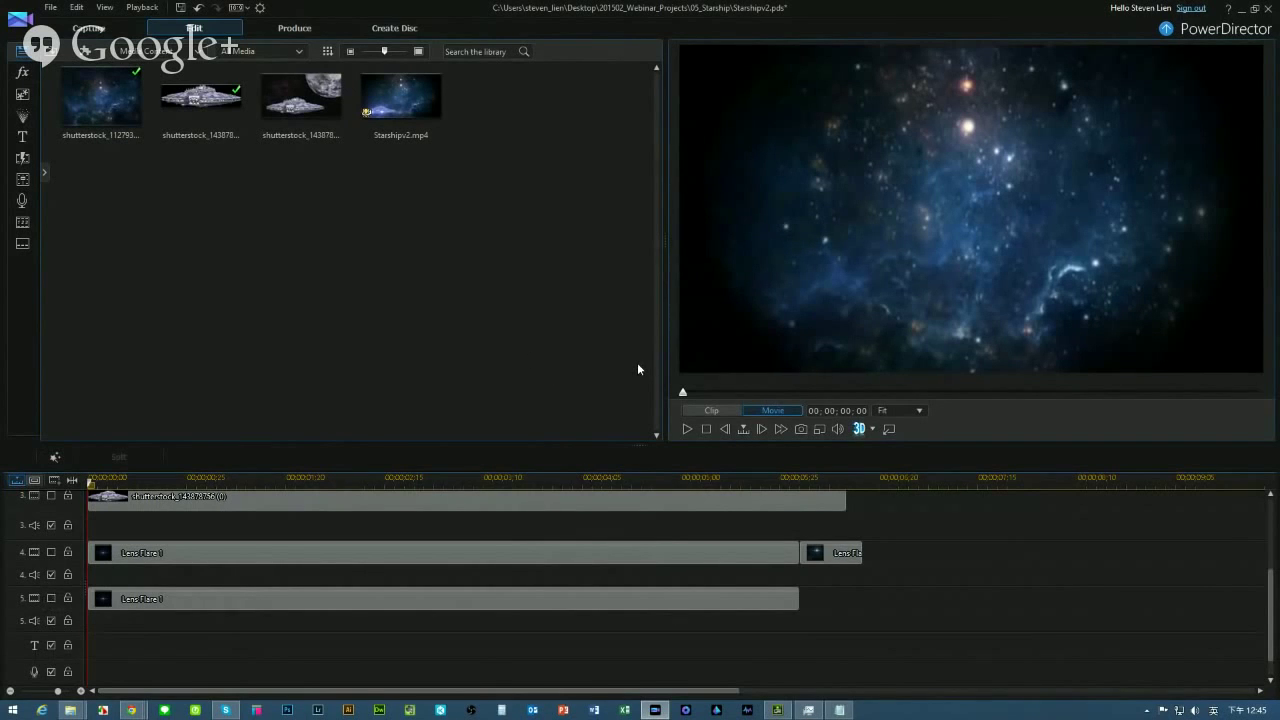
scroll(153, 594, "up", 3)
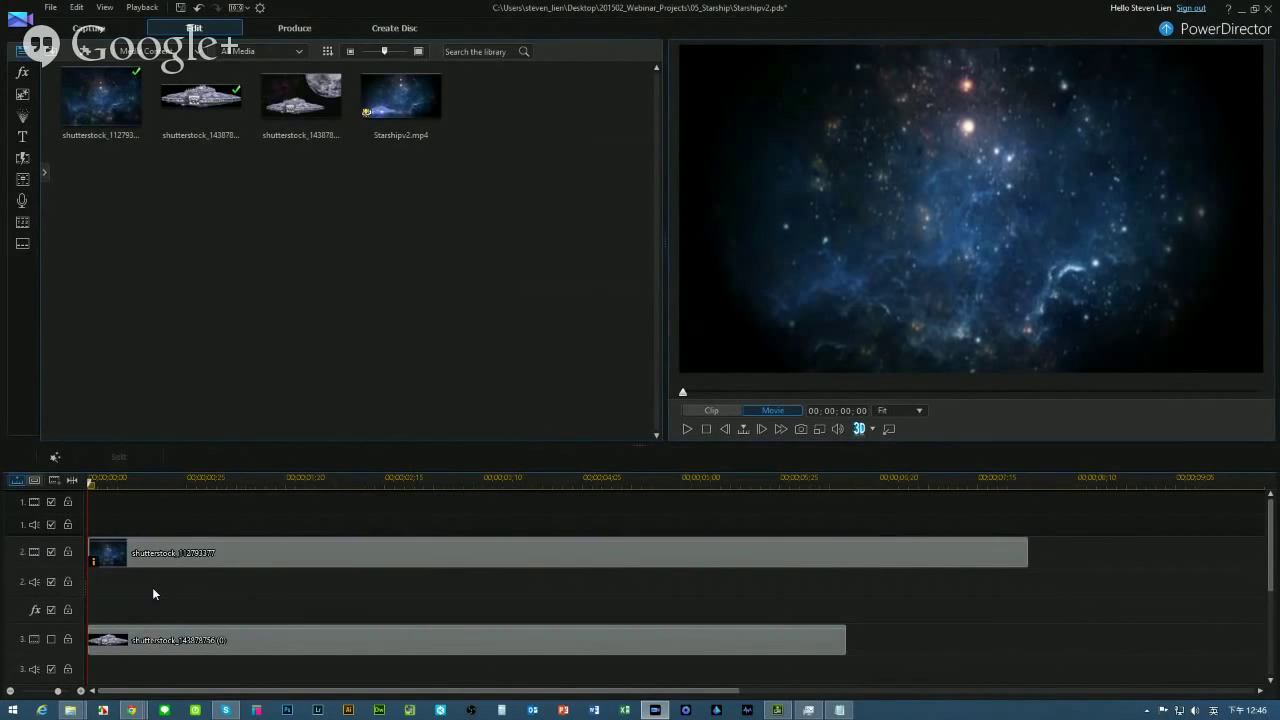
scroll(110, 615, "down", 3)
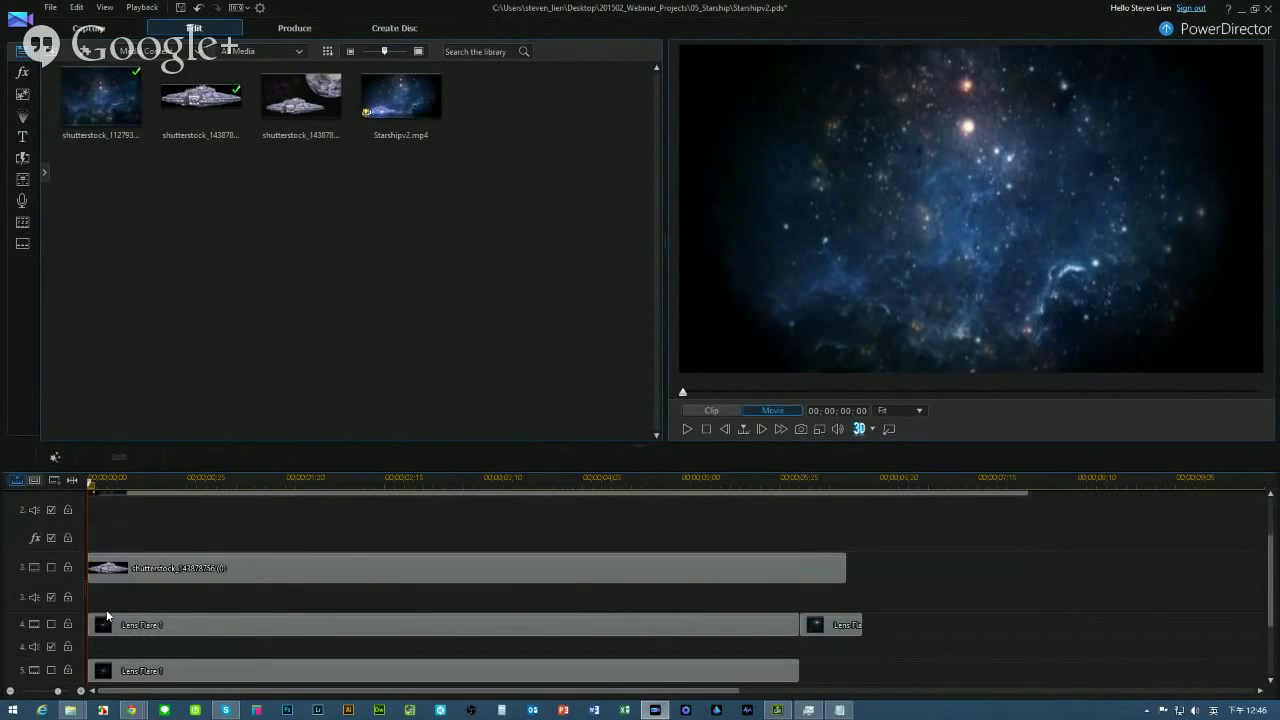
left_click(51, 567)
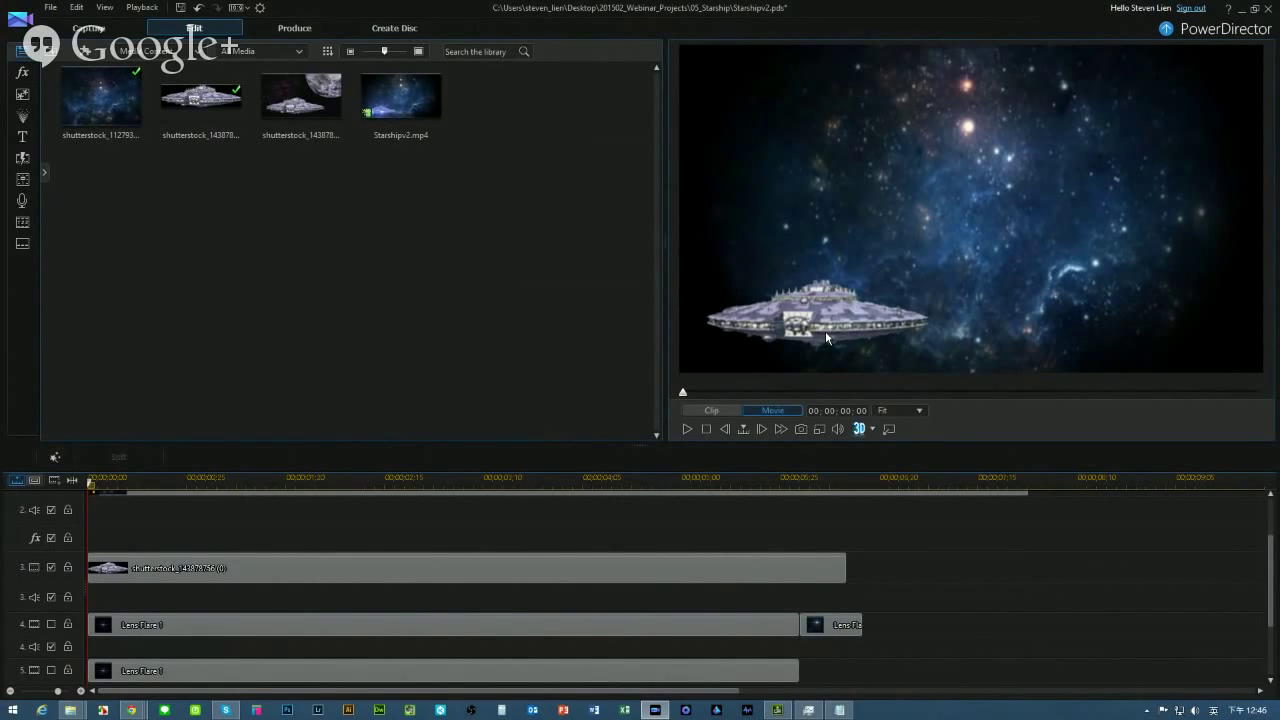
Preview the original starship picture with the moon and its cut-out version in the library, and select the starship clip on track 3
left_click(309, 93)
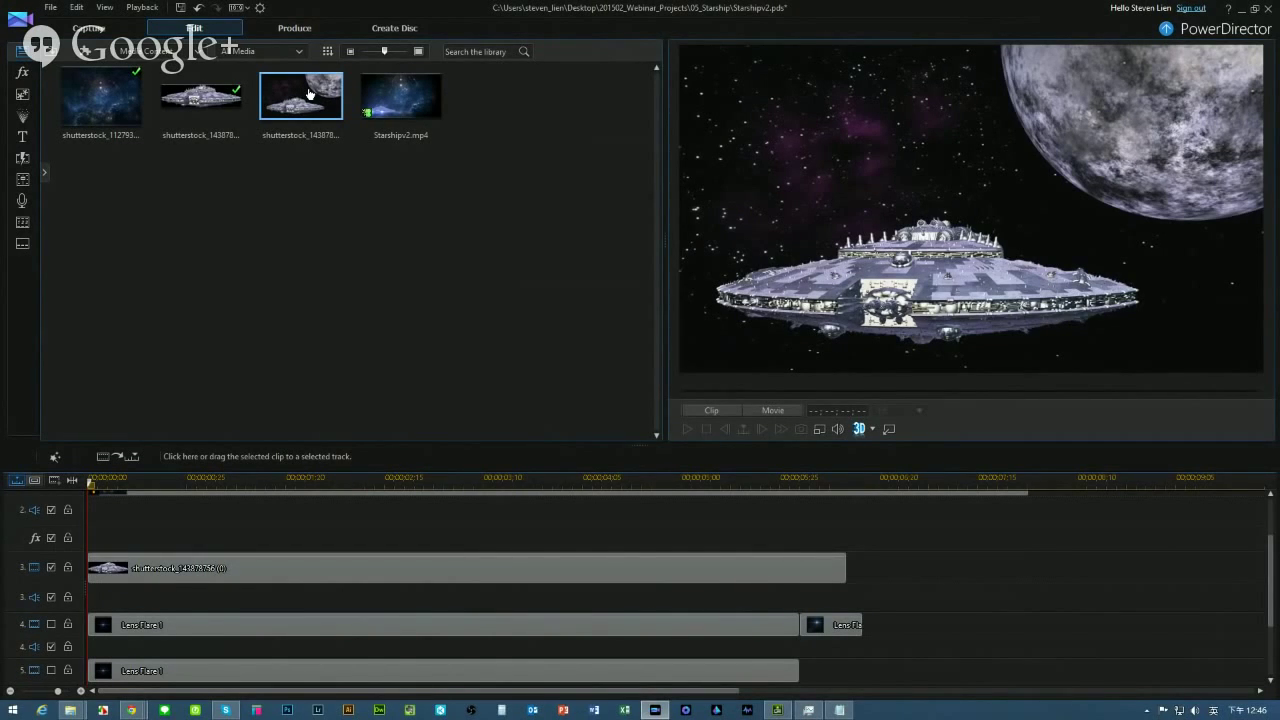
left_click(209, 108)
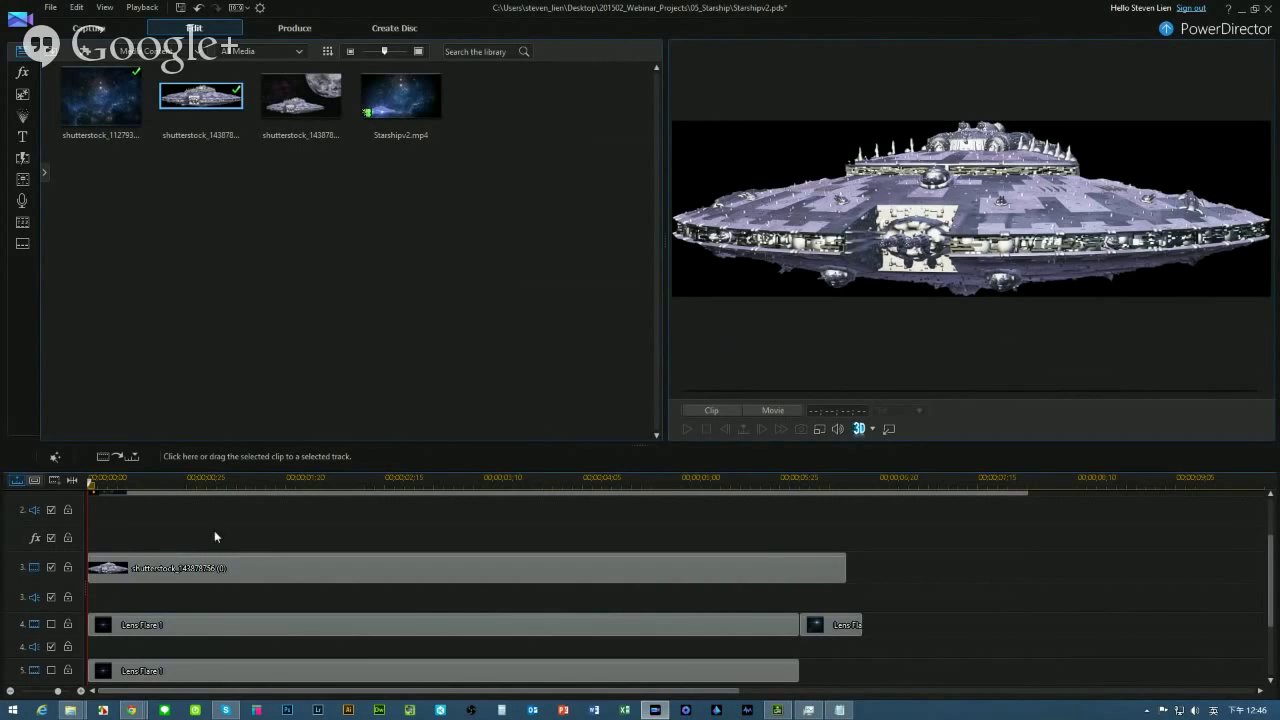
left_click(104, 569)
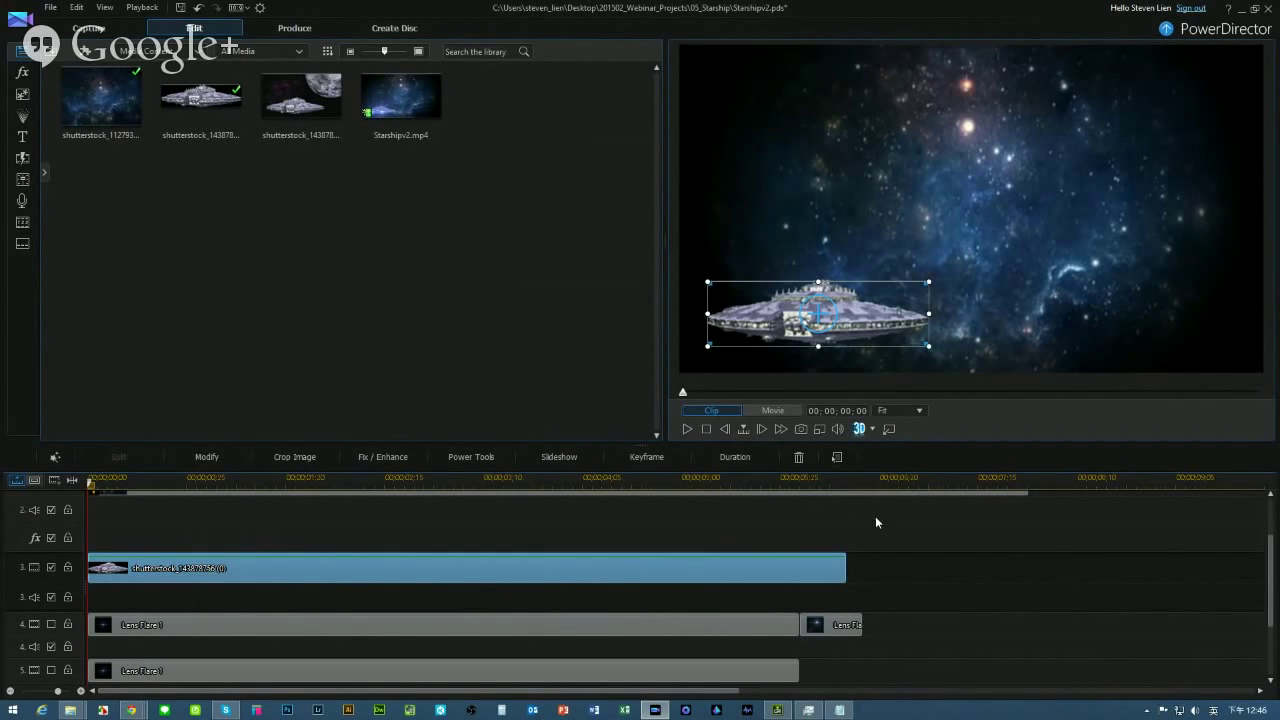
Extend the end of the space background clip on track 2 to 00;00;15;05
left_click_drag(949, 482, 575, 475)
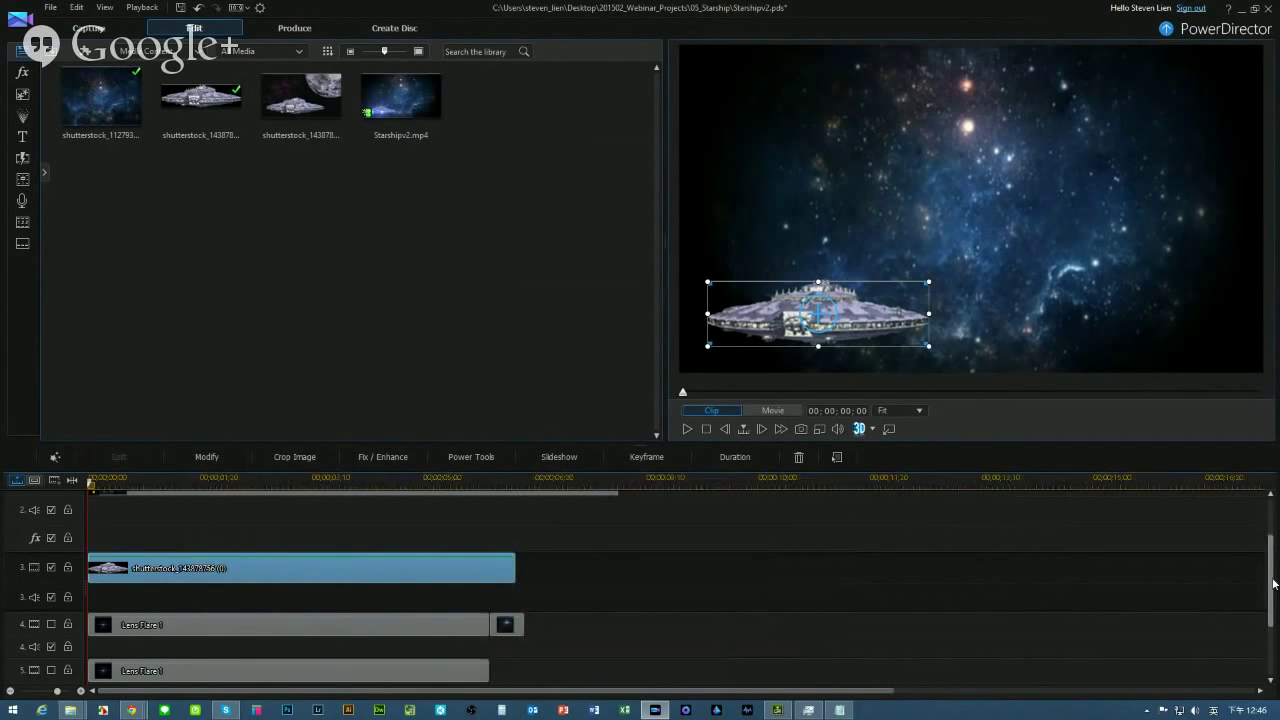
left_click_drag(1273, 584, 1273, 545)
left_click_drag(615, 553, 1103, 567)
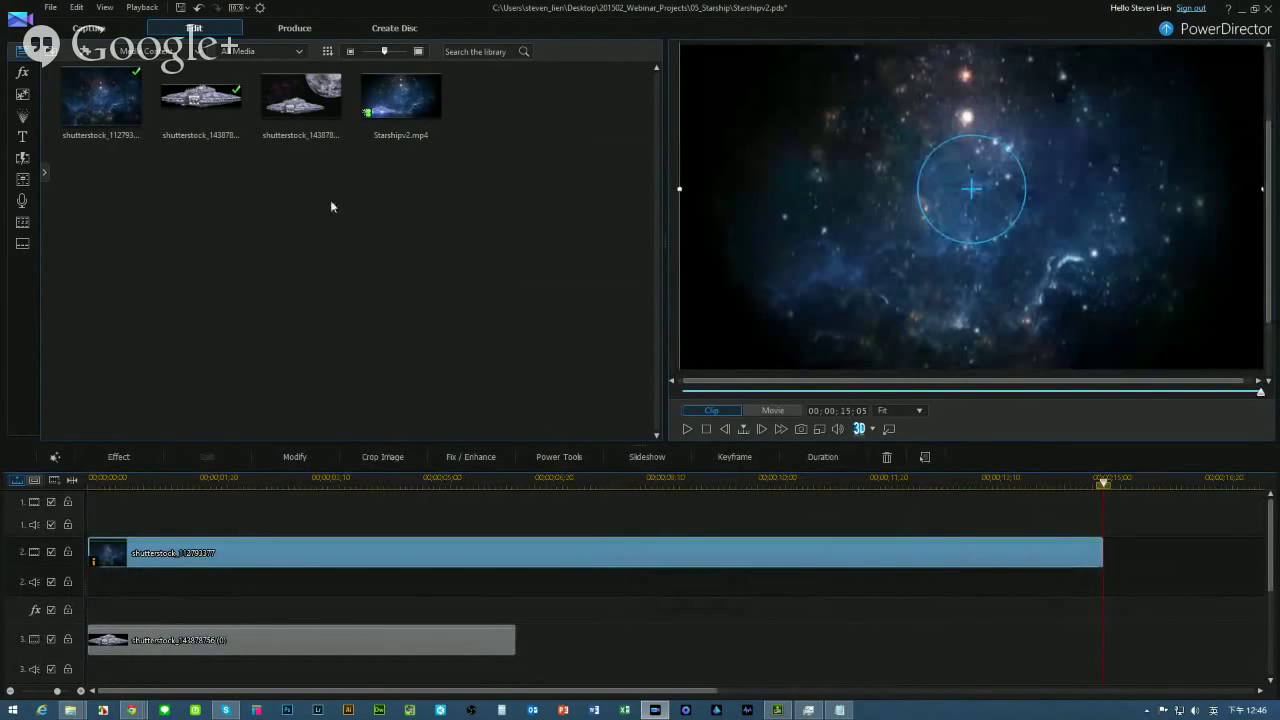
Add the cut-out starship image to track 3 after the existing clip, shrinking it and placing it in the frame's lower-left corner
left_click_drag(206, 106, 586, 640)
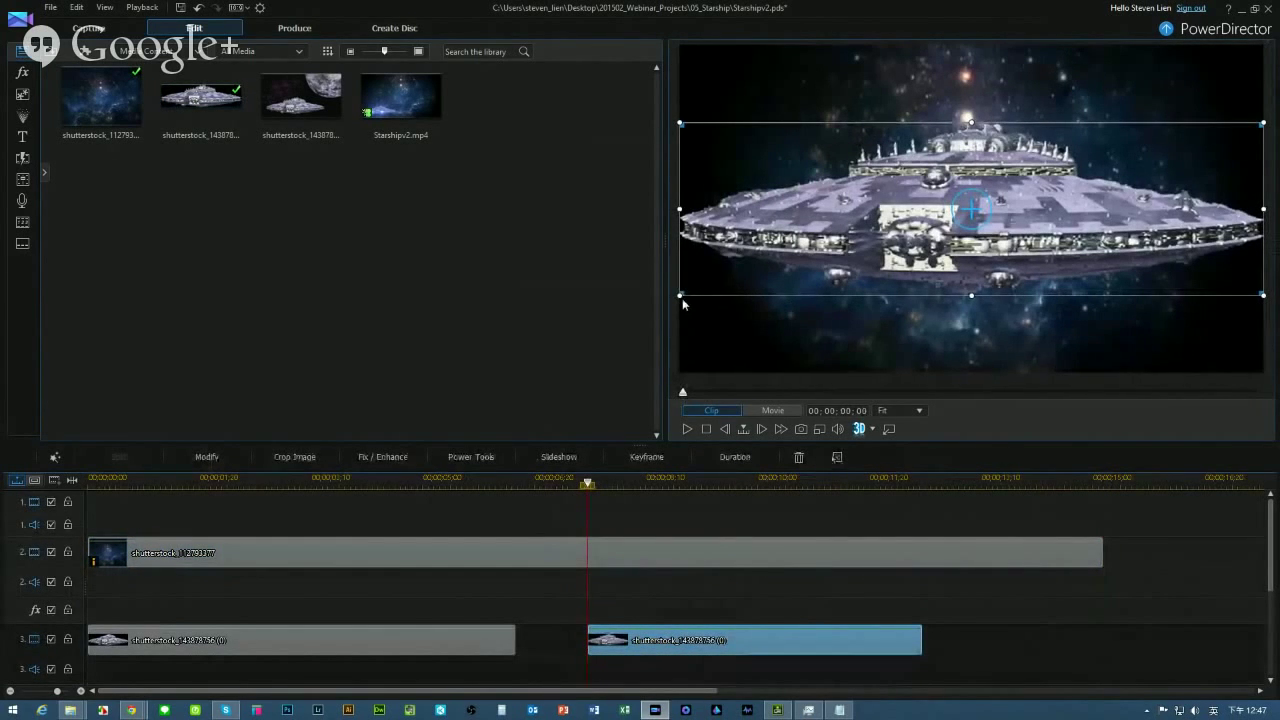
left_click_drag(678, 296, 997, 198)
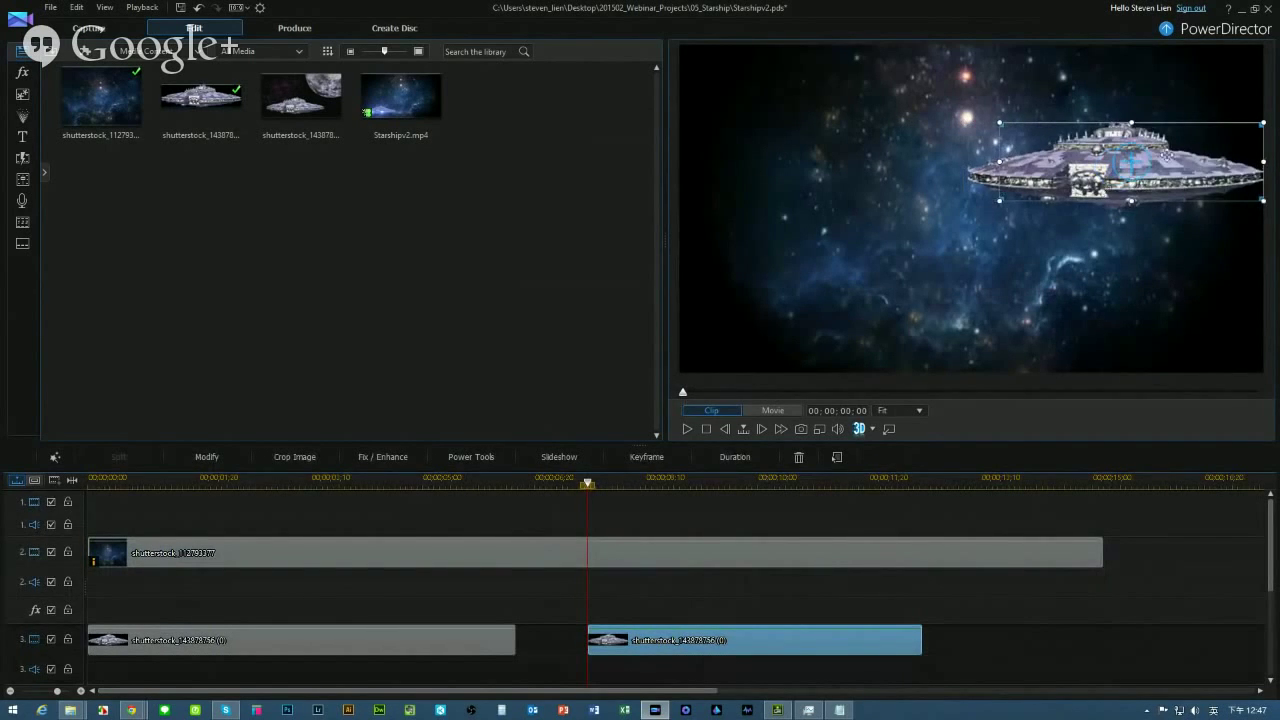
left_click_drag(1130, 161, 792, 321)
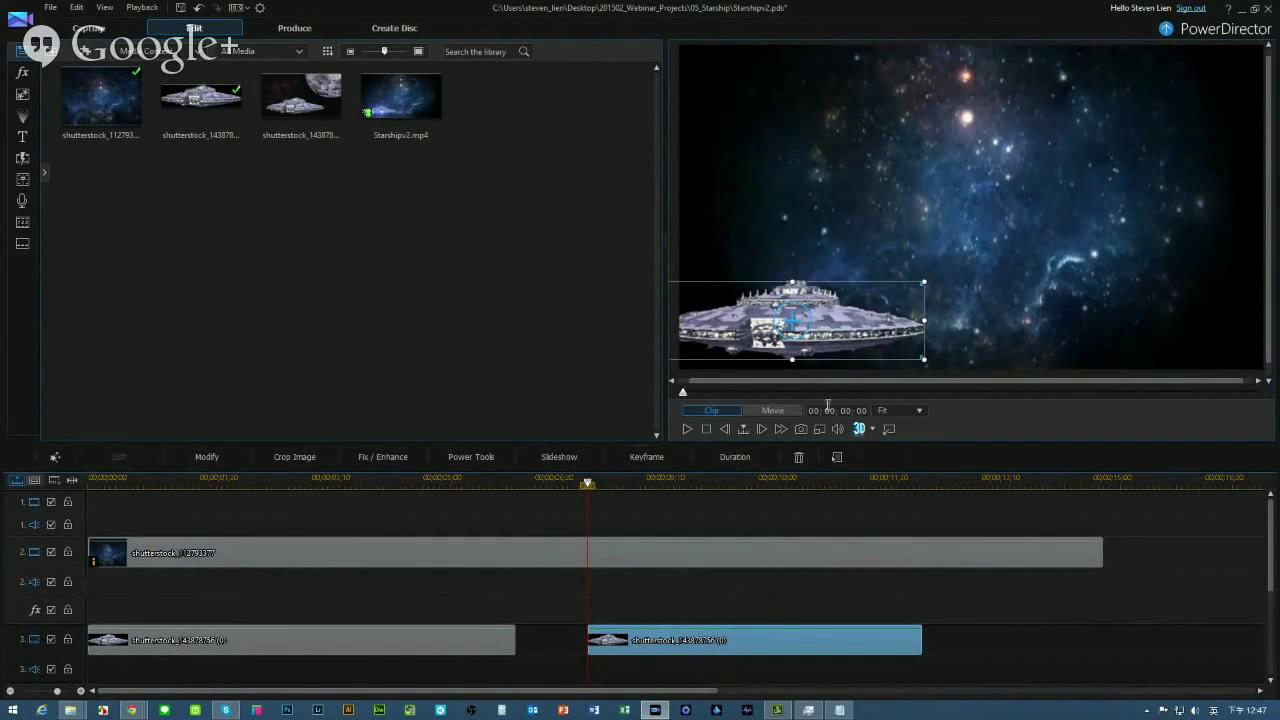
Extend the new starship clip to a duration of 00;00;07;04 and open it in the PiP Designer with its object properties shown
left_click(922, 642)
left_click_drag(872, 640, 1072, 640)
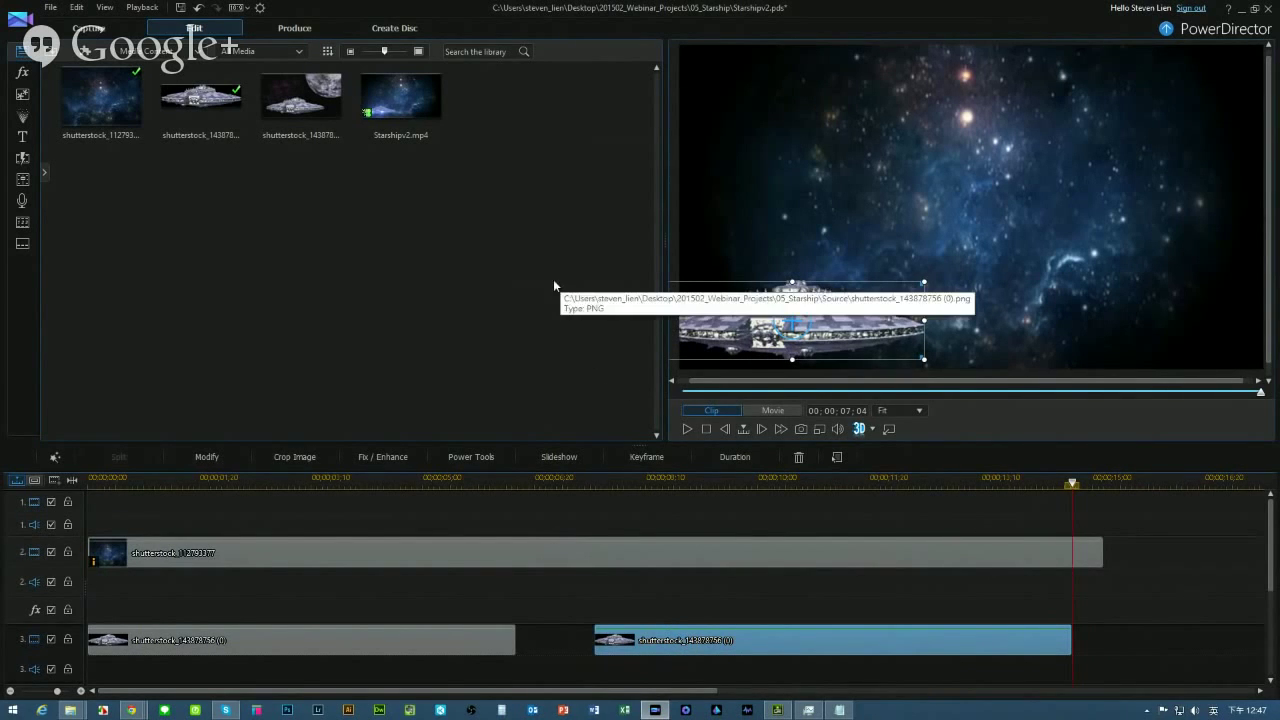
double_click(680, 648)
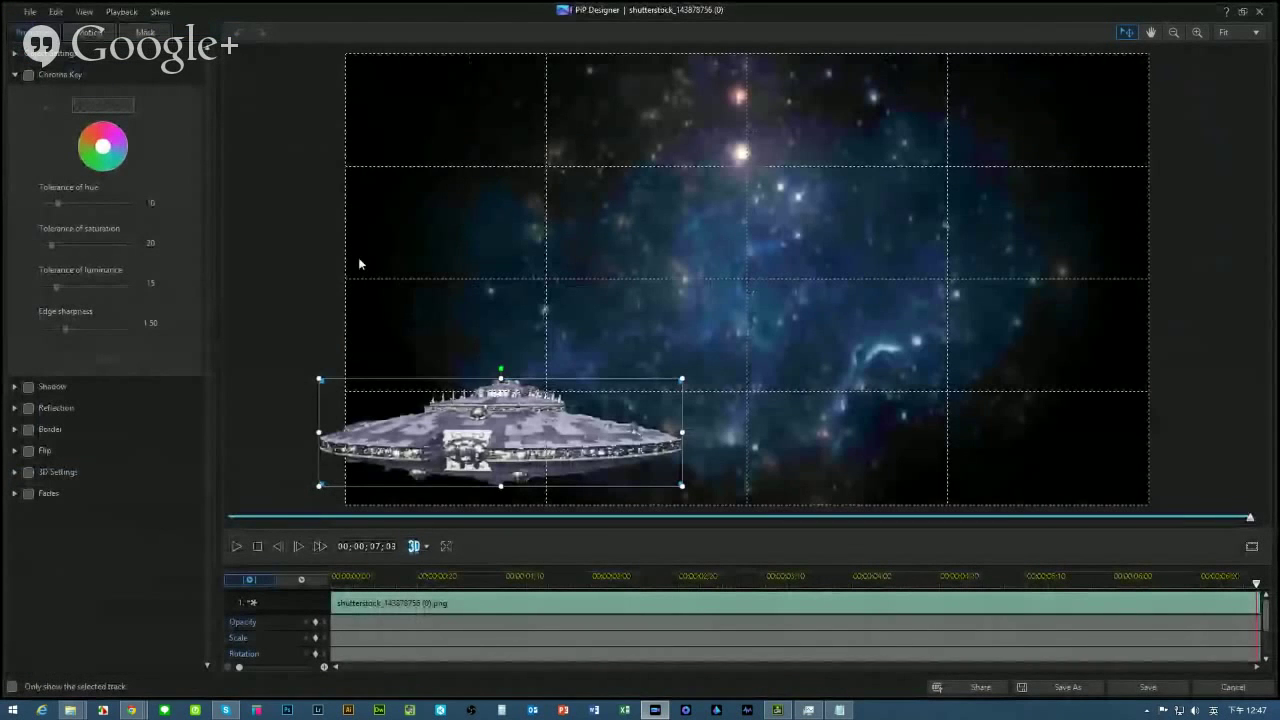
left_click(96, 35)
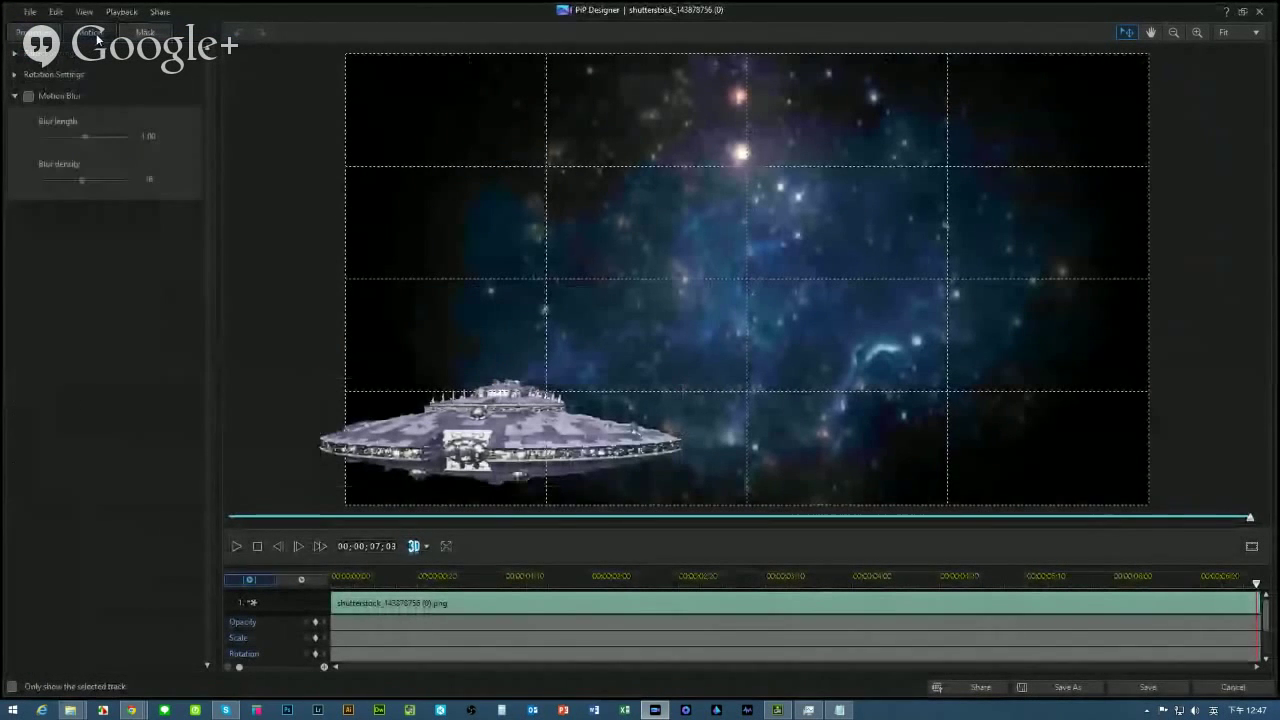
left_click(30, 33)
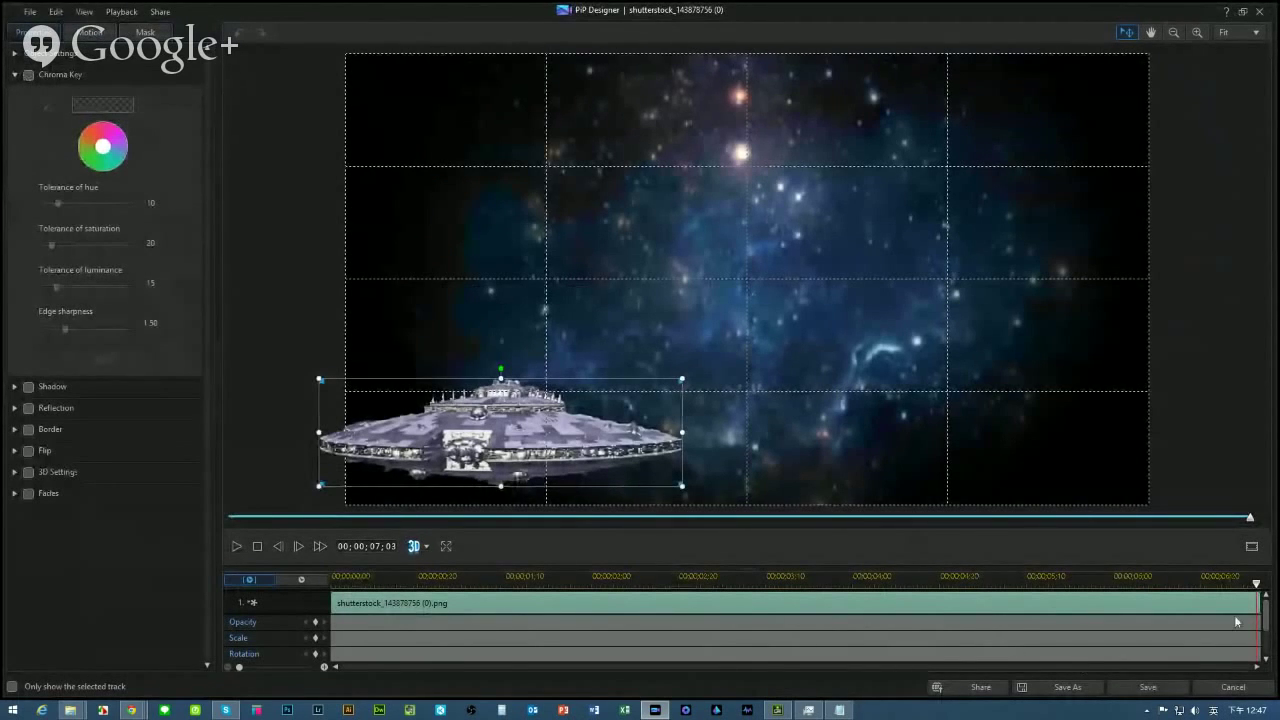
Add a Position keyframe for the starship at the start of the clip
left_click_drag(1266, 612, 1273, 651)
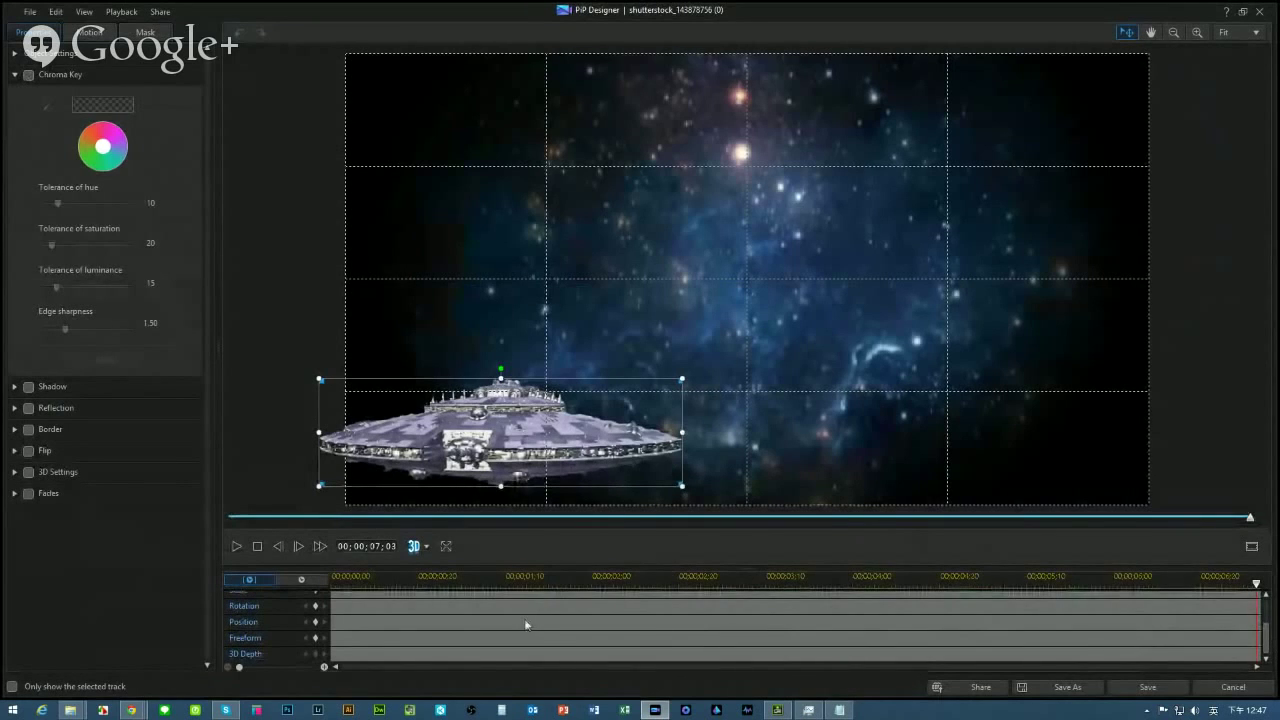
left_click(315, 624)
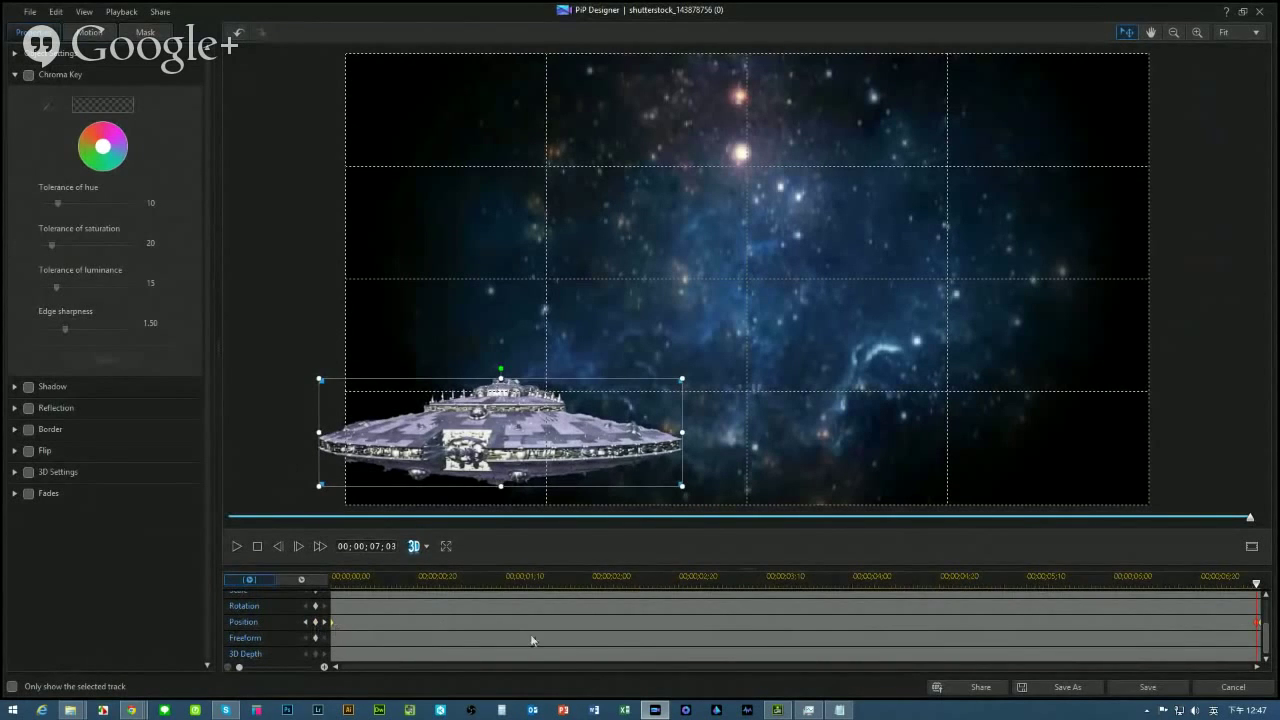
key("ctrl+z")
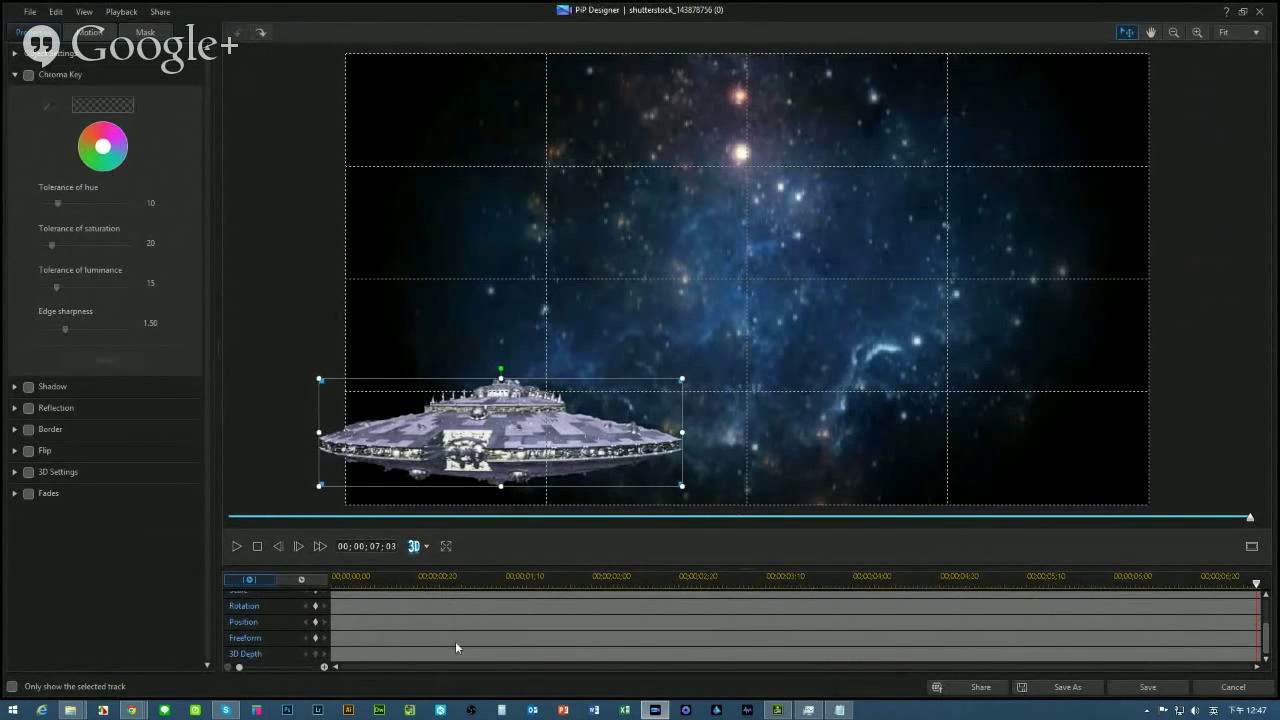
left_click(257, 546)
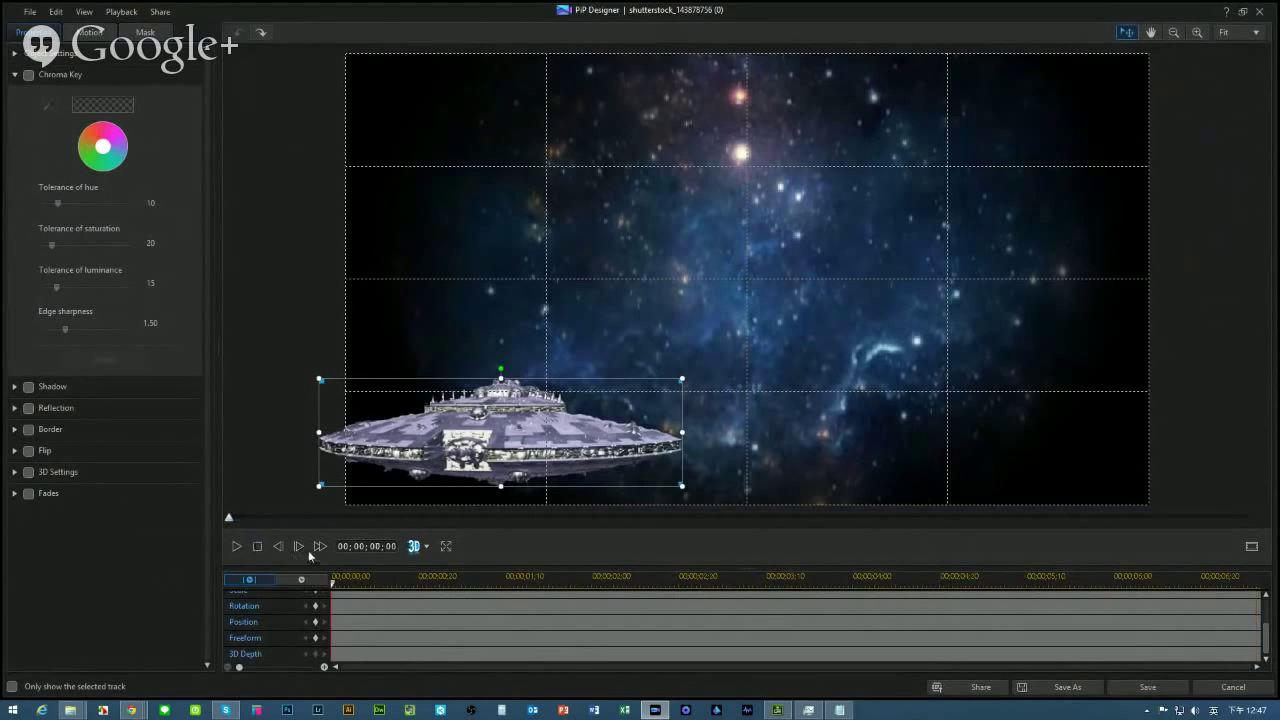
left_click(316, 622)
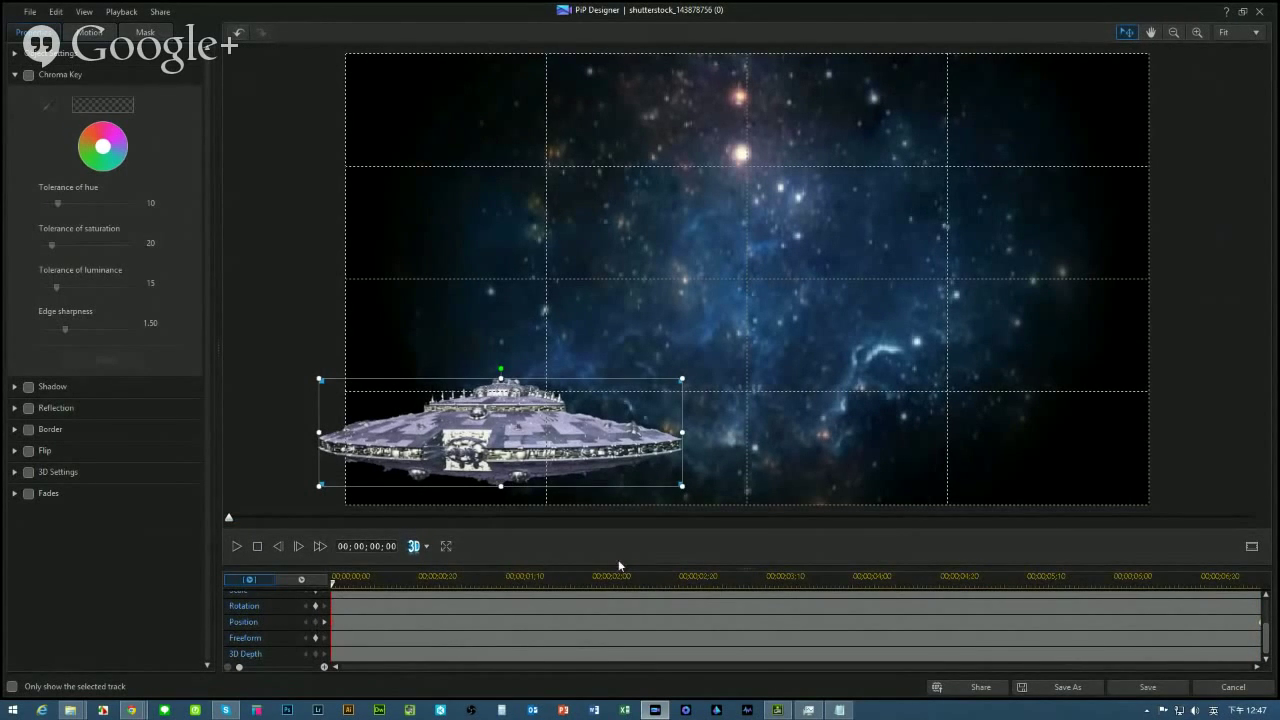
At the clip's end, 00;00;07;04, move the starship near the centre of the frame and shrink it to under half its size
left_click_drag(241, 520, 1274, 519)
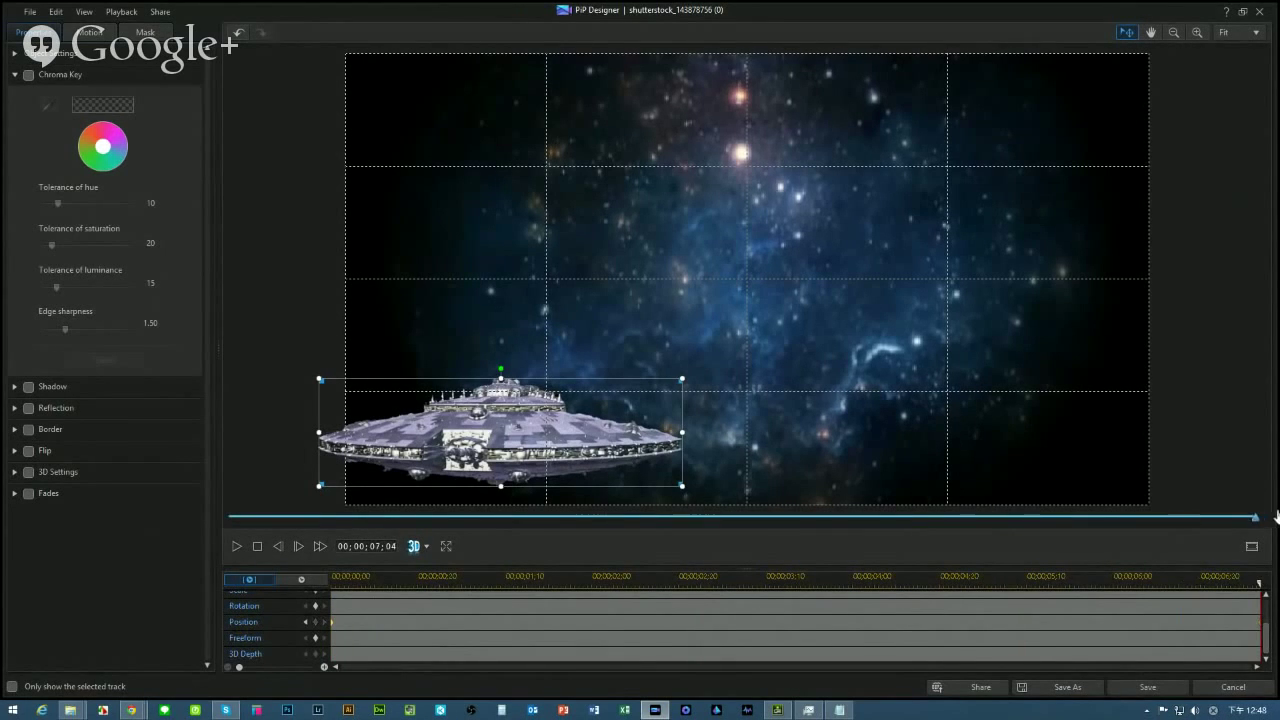
left_click_drag(490, 436, 805, 278)
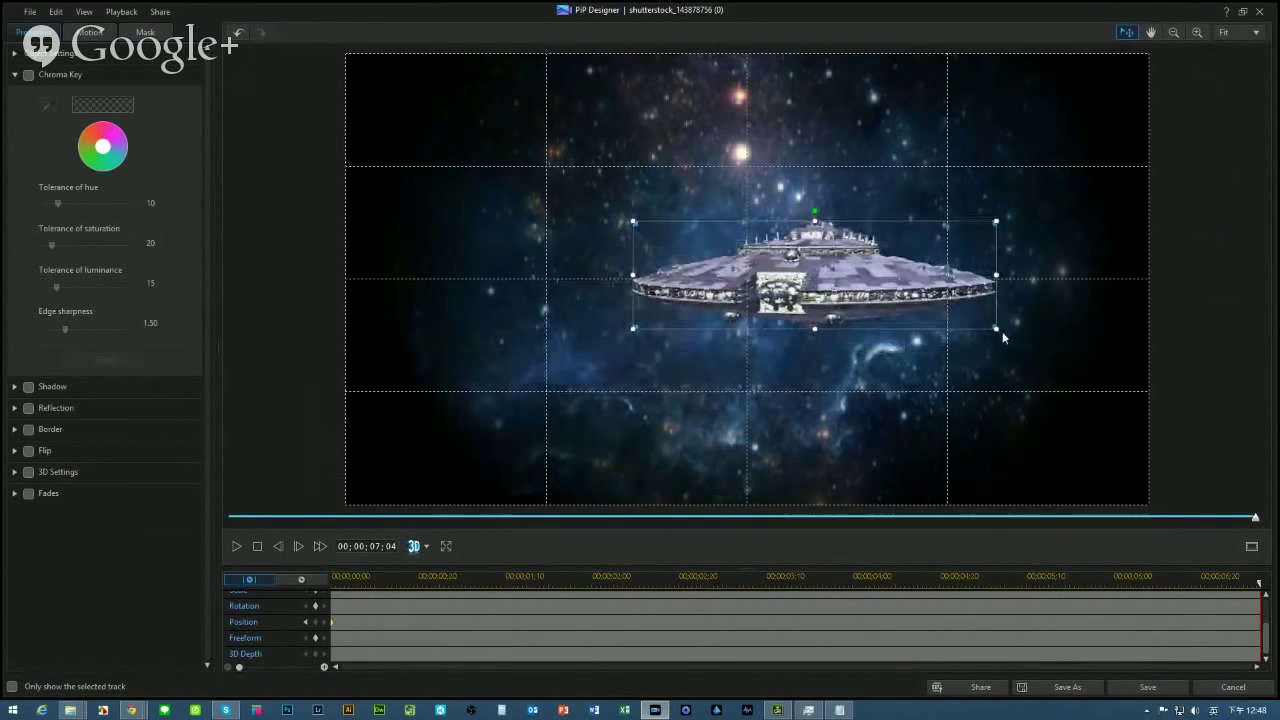
left_click_drag(996, 328, 786, 265)
left_click_drag(697, 248, 775, 280)
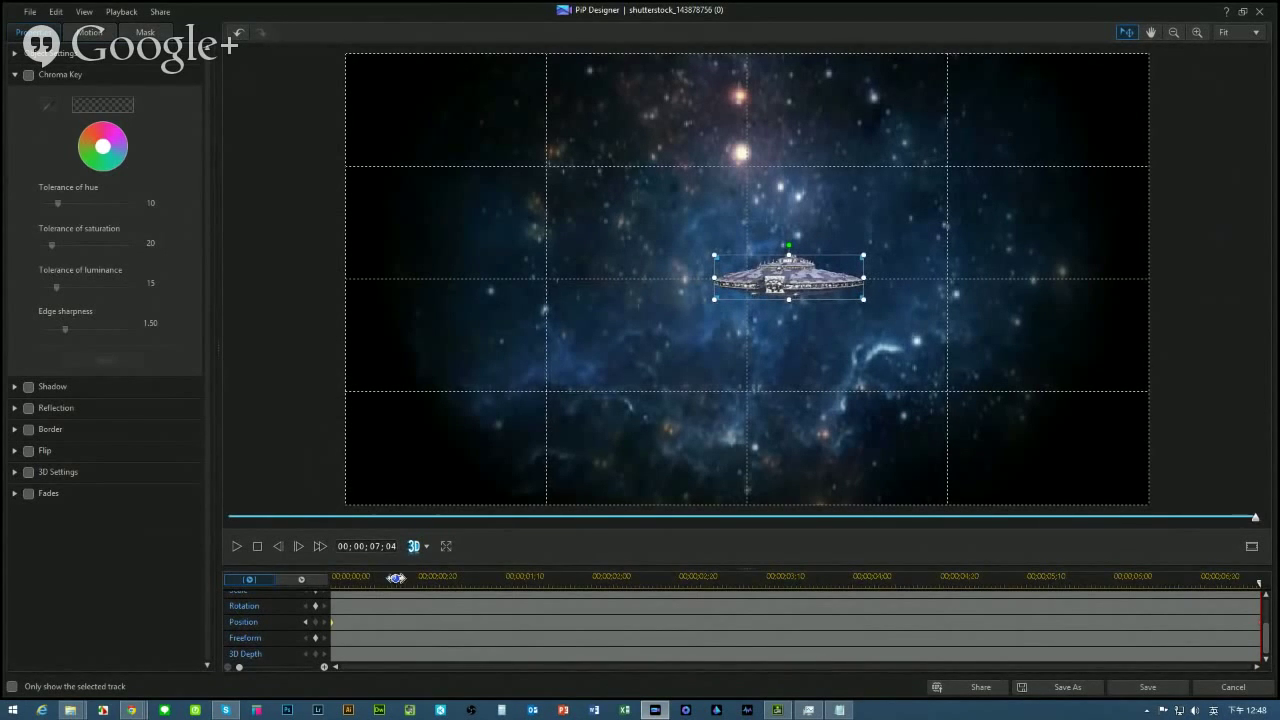
scroll(1268, 627, "up", 3)
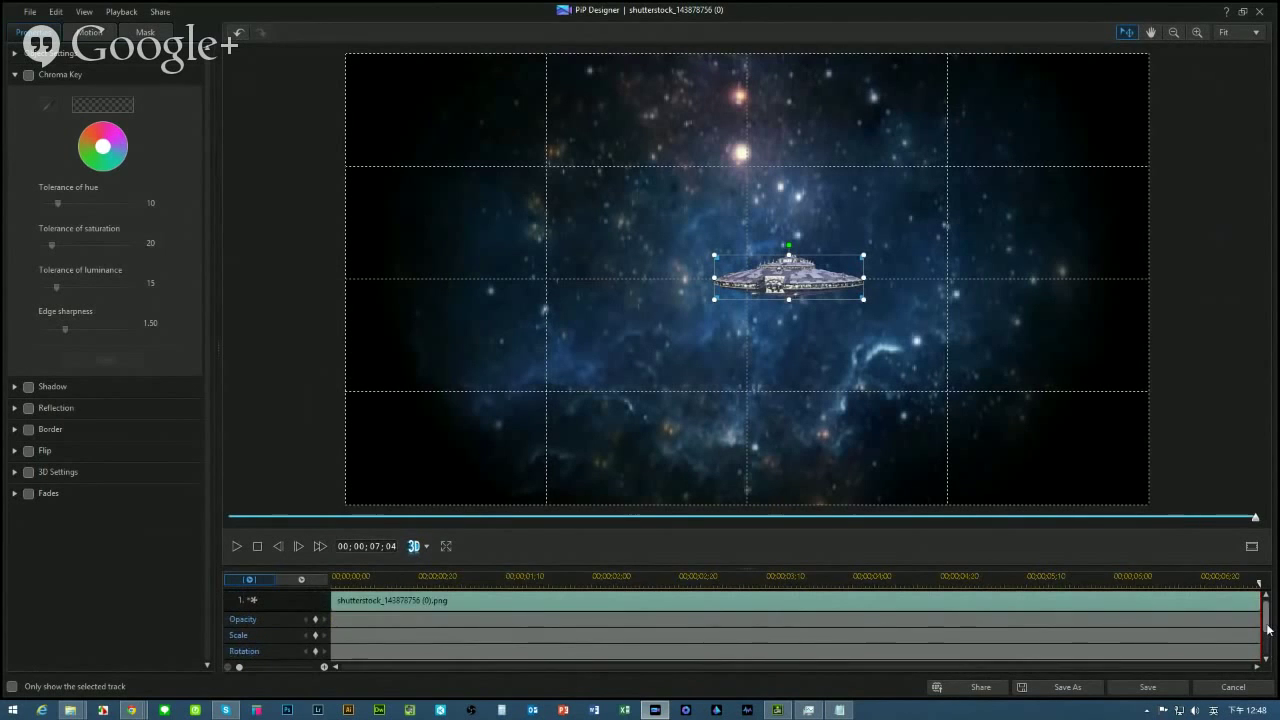
Add a Scale keyframe for the starship, and at the clip's start enlarge the ship and place it in the frame's lower-left area
scroll(1268, 627, "down", 1)
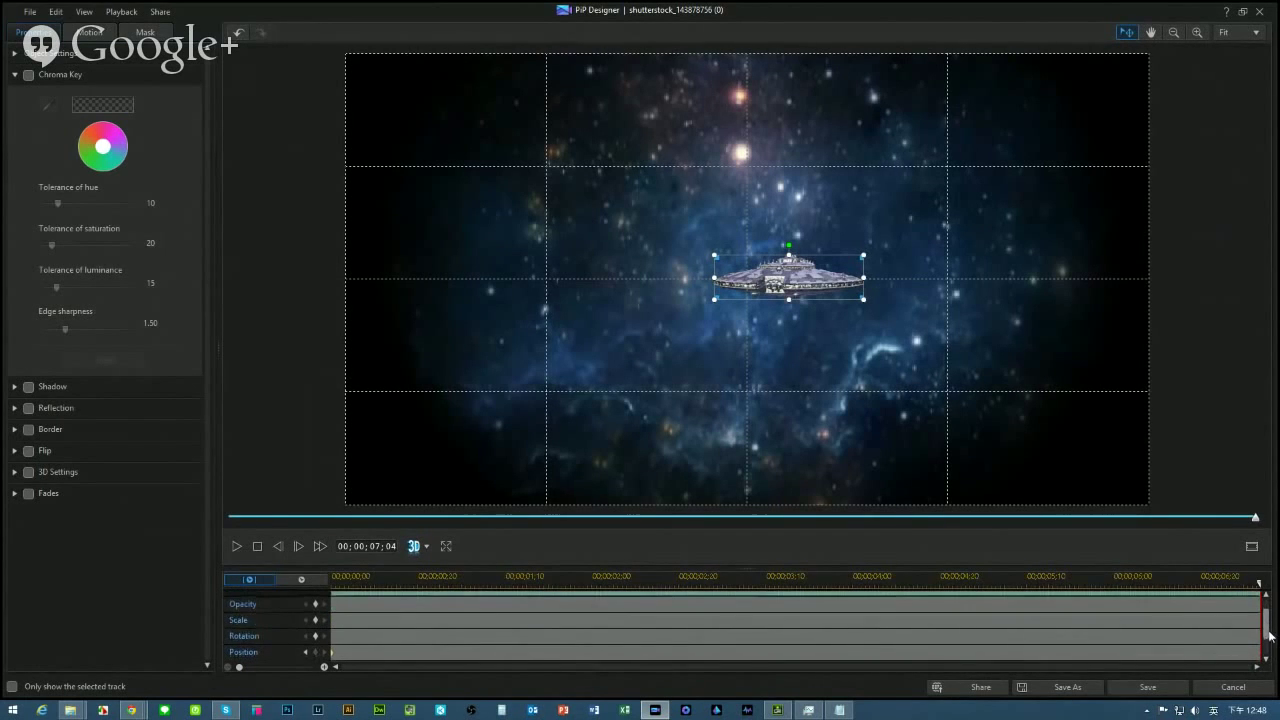
left_click(316, 621)
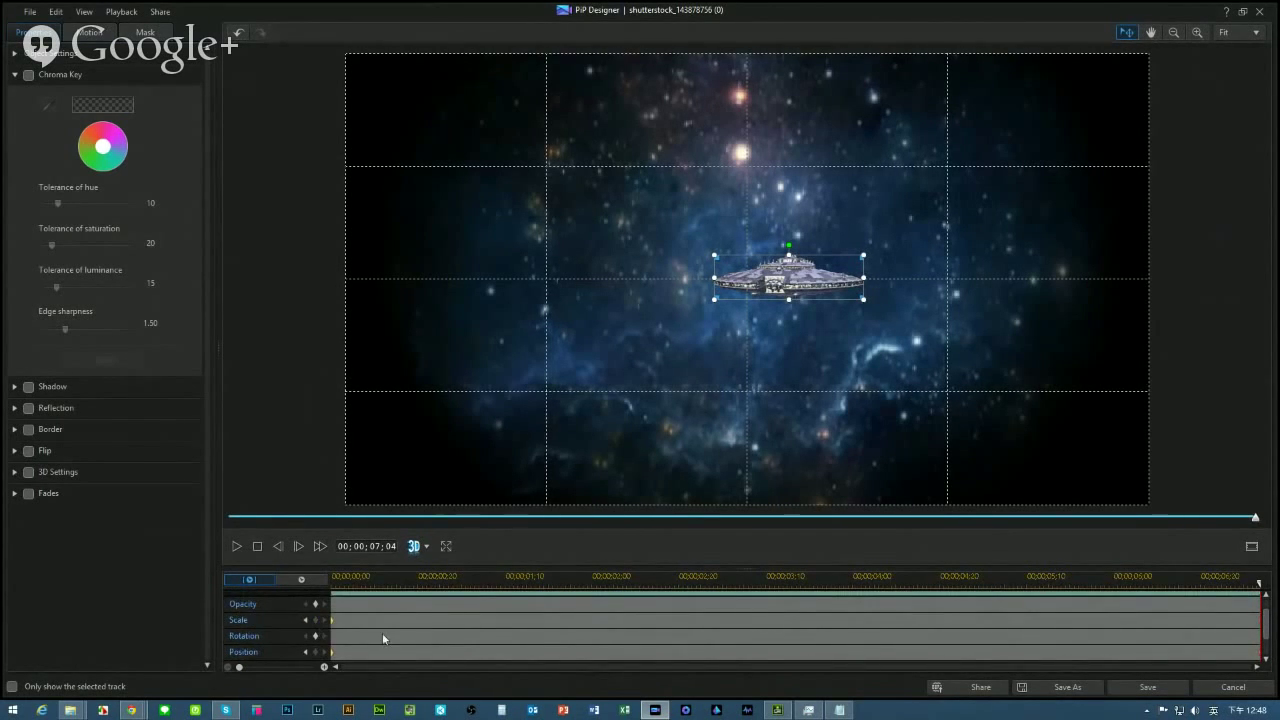
left_click(313, 635)
left_click(306, 621)
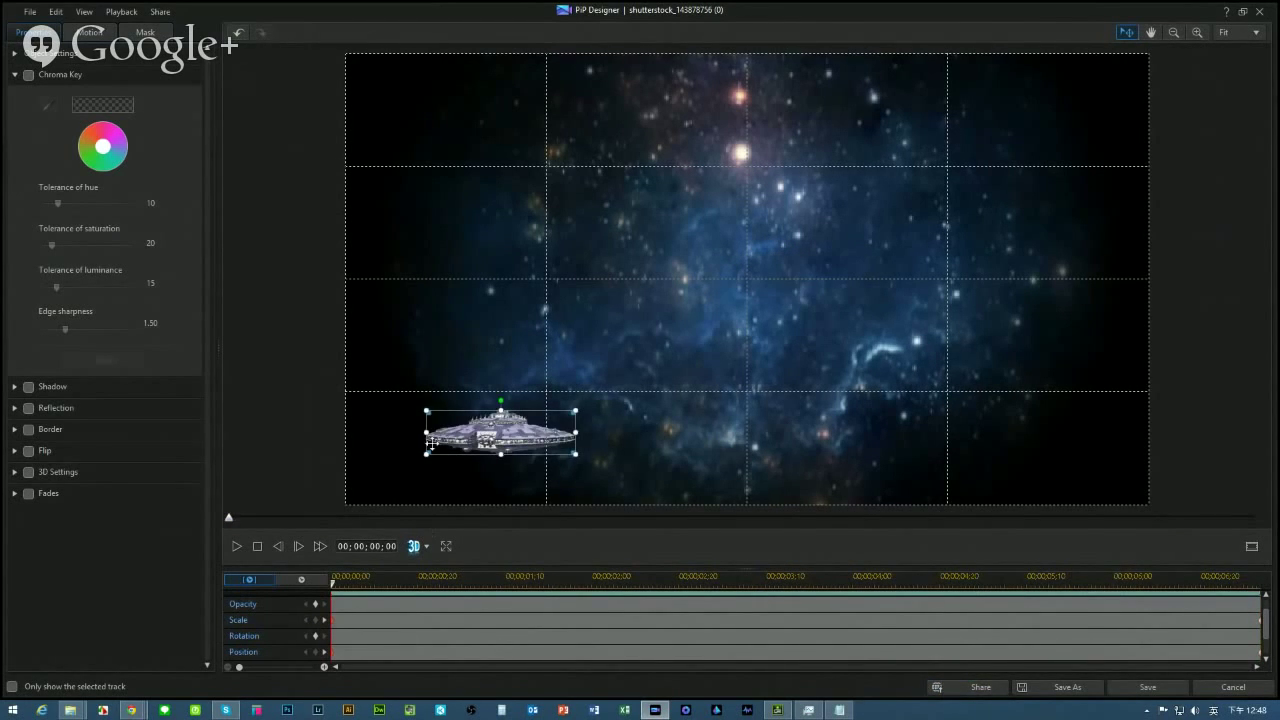
left_click_drag(426, 409, 232, 340)
left_click_drag(384, 419, 505, 446)
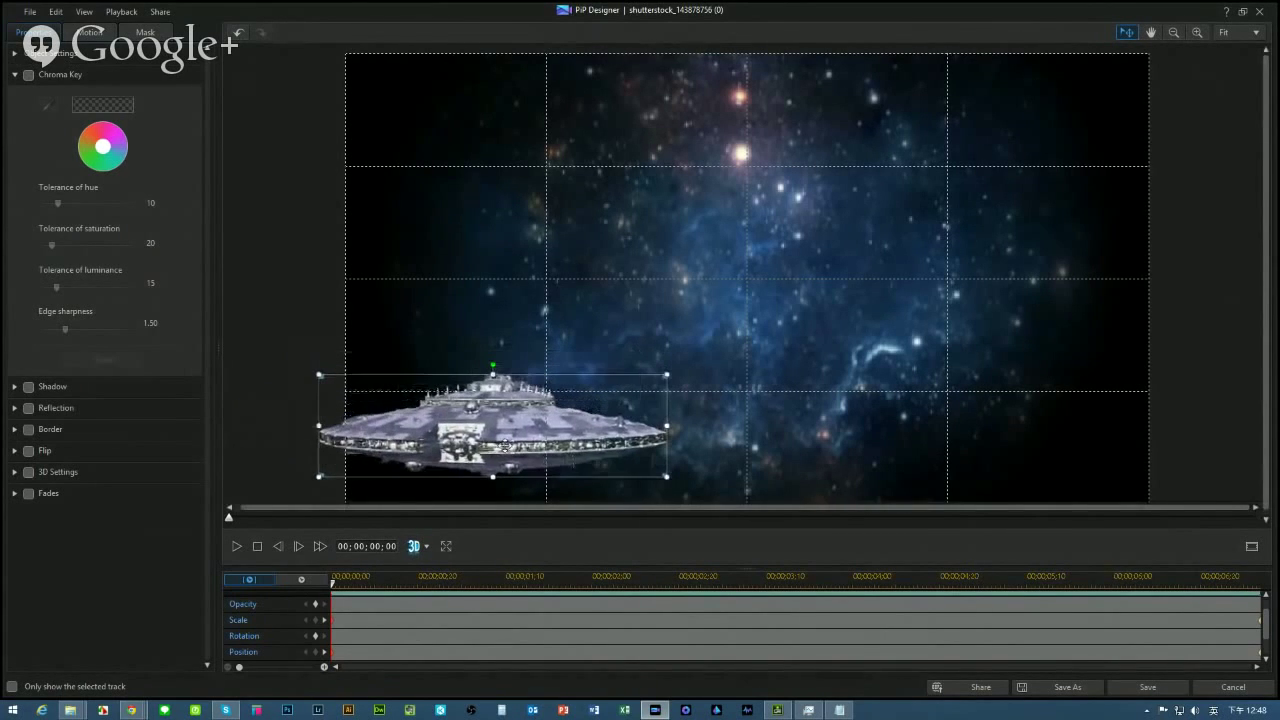
At the clip's end keyframe, shrink the starship to about half its size and save the PiP Designer changes
left_click(237, 546)
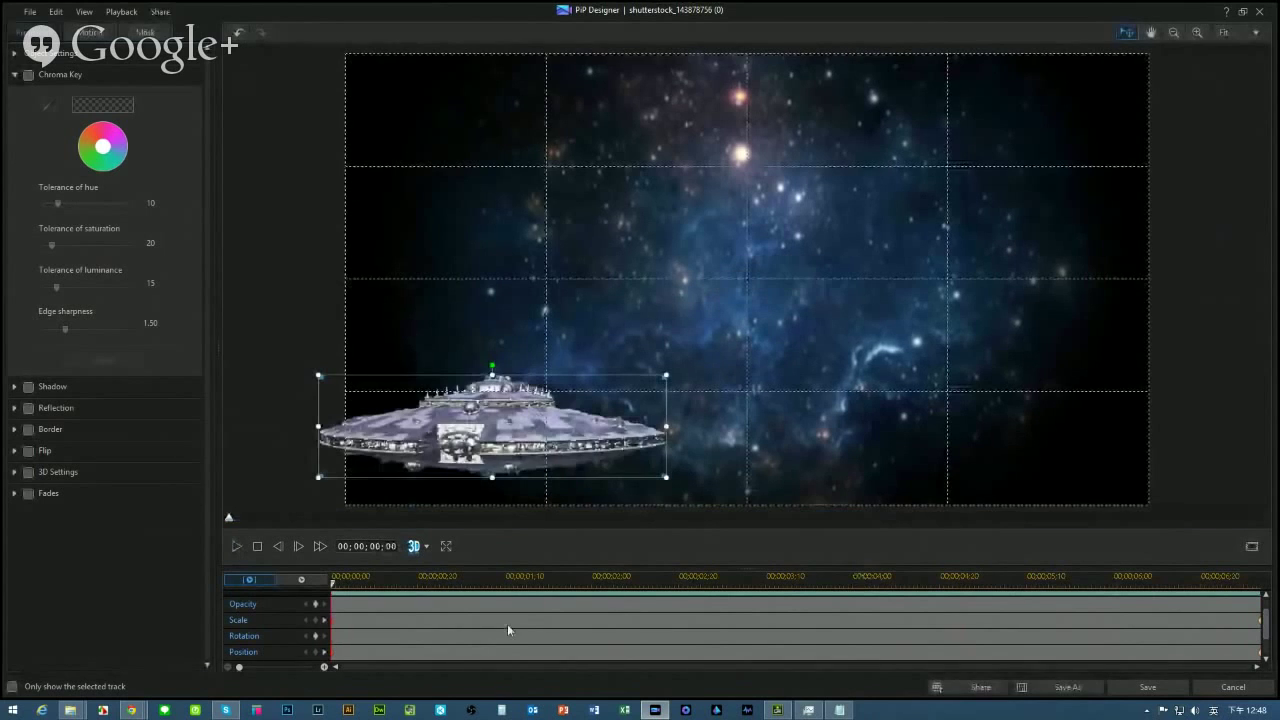
left_click(322, 624)
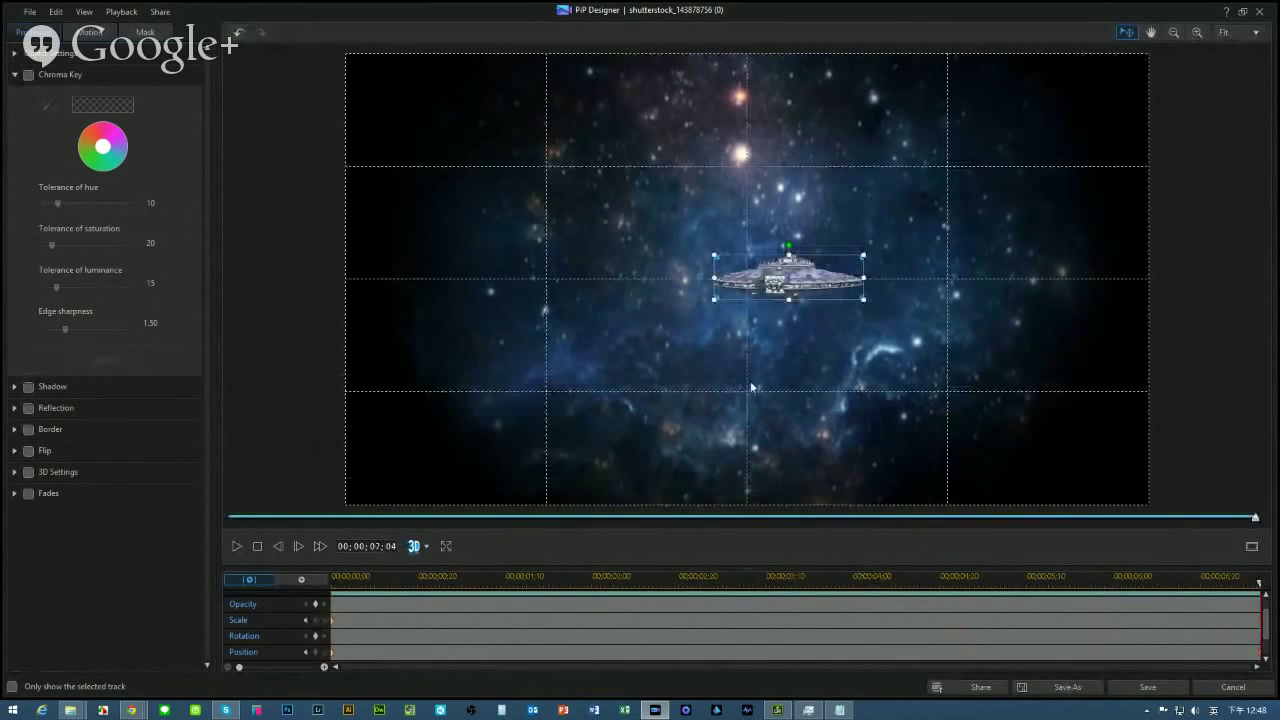
left_click_drag(863, 299, 783, 259)
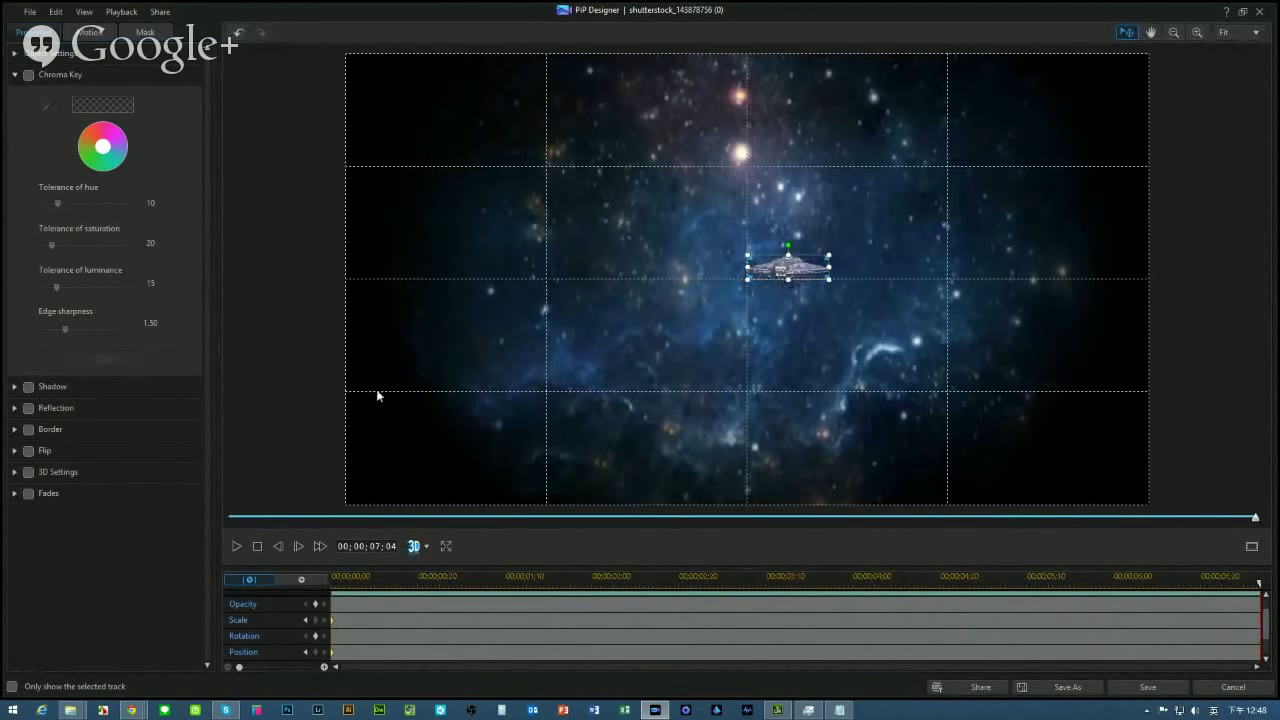
left_click(1148, 688)
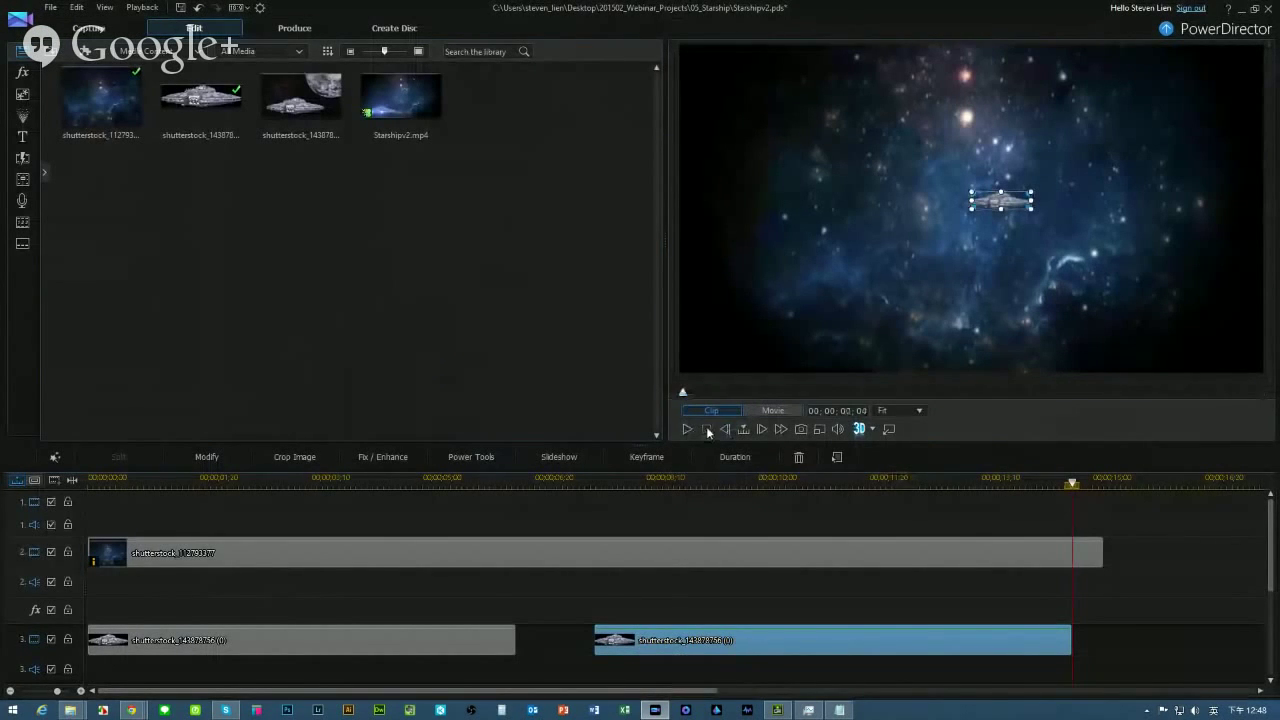
Play the whole movie in the preview to check the starship's flight, and stop playback
left_click(688, 429)
left_click(688, 428)
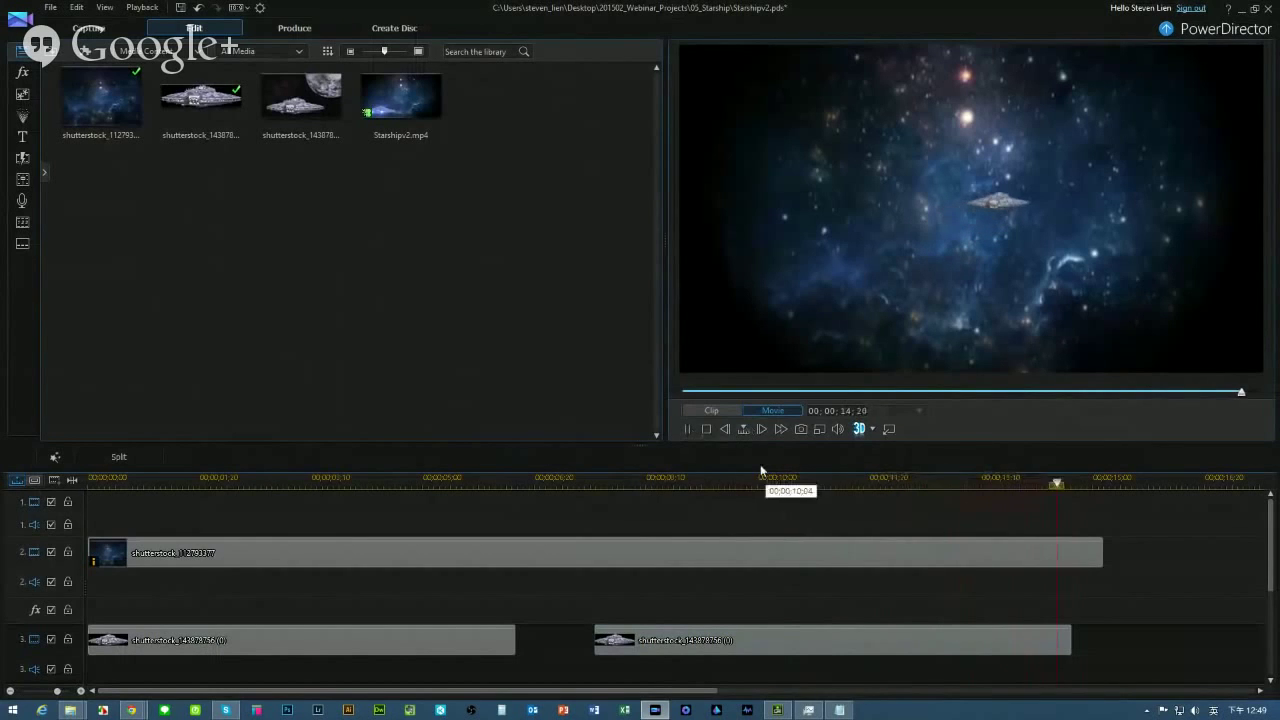
left_click(704, 429)
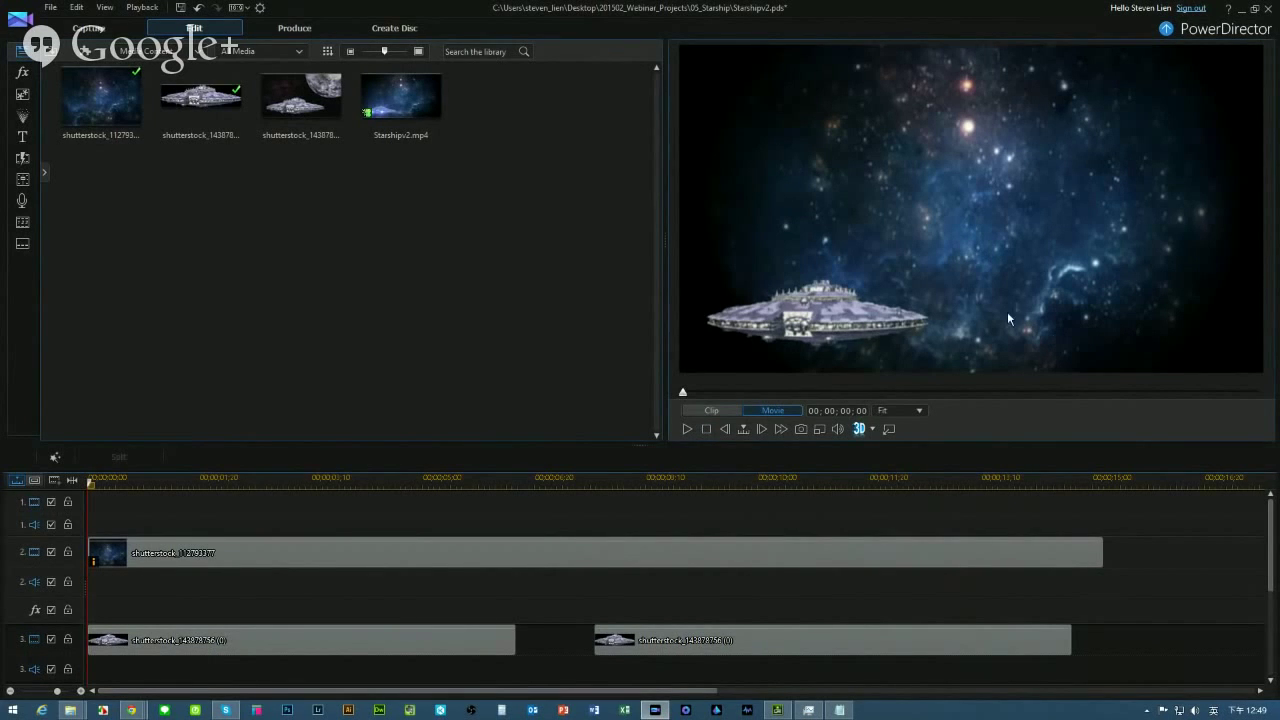
Search the PiP object library for "len" and preview Lens Flare 1 and Lens Flare 6
scroll(1275, 545, "down", 3)
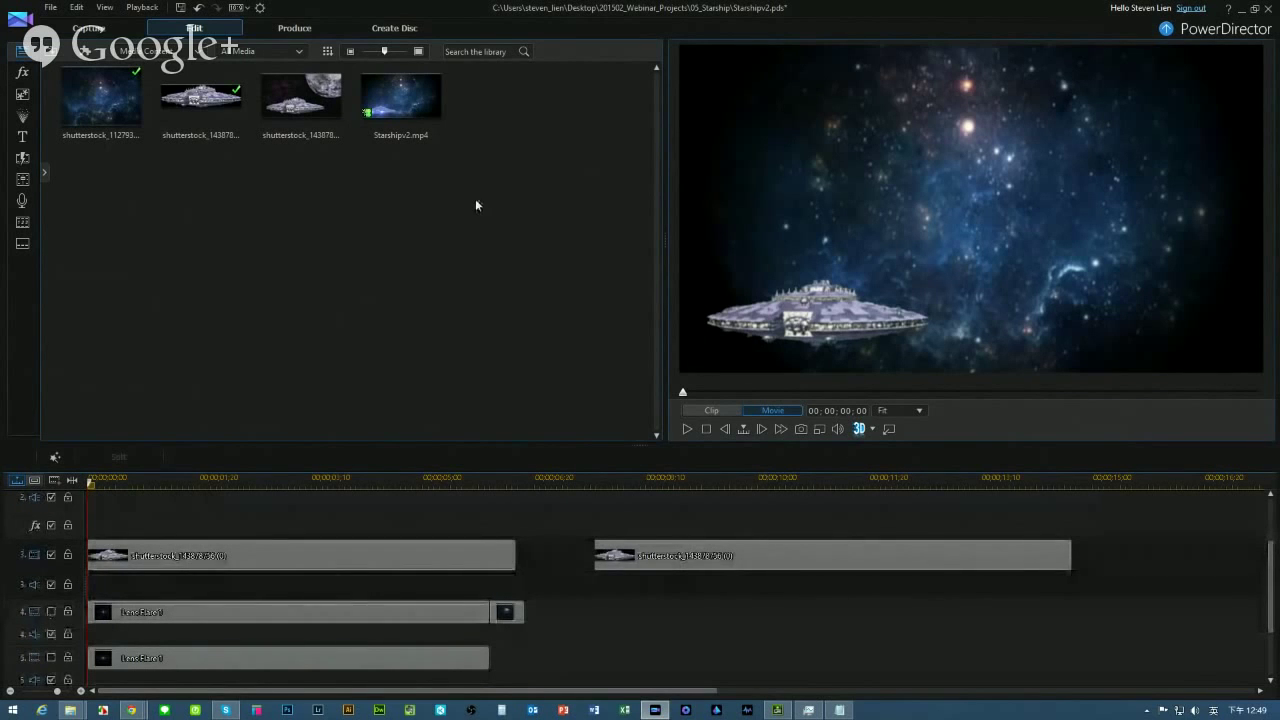
left_click(22, 73)
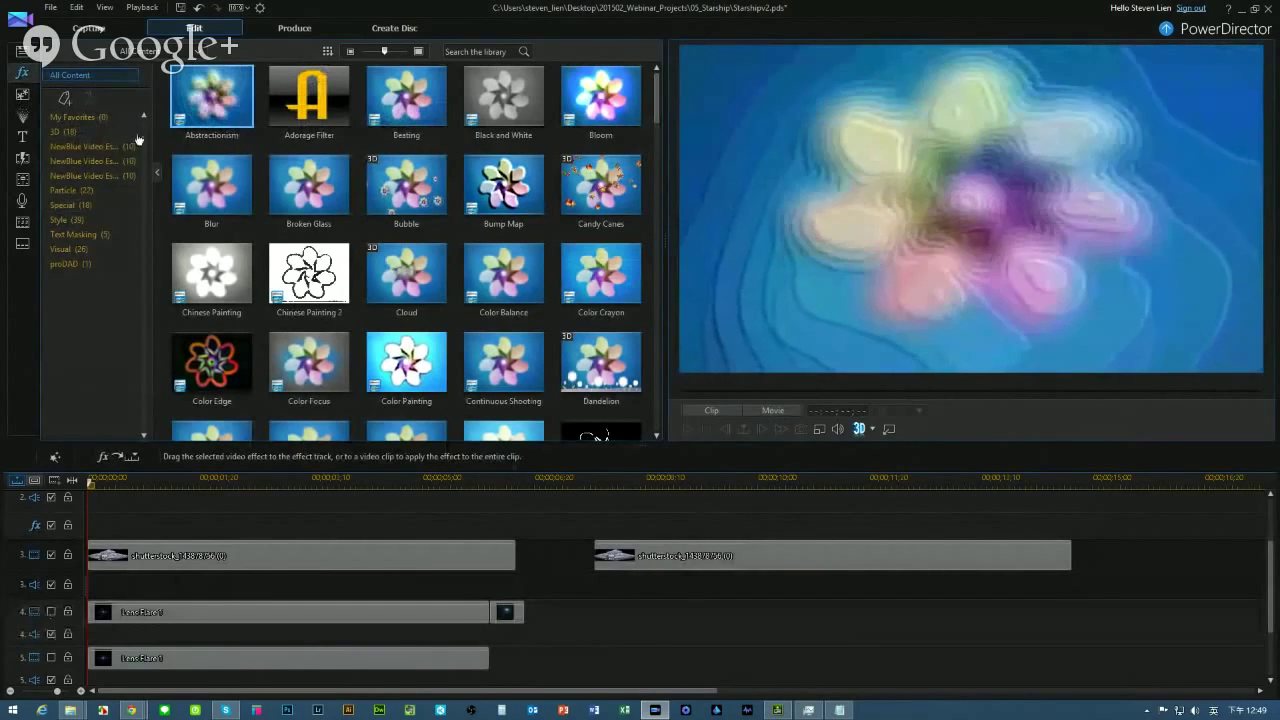
left_click(30, 94)
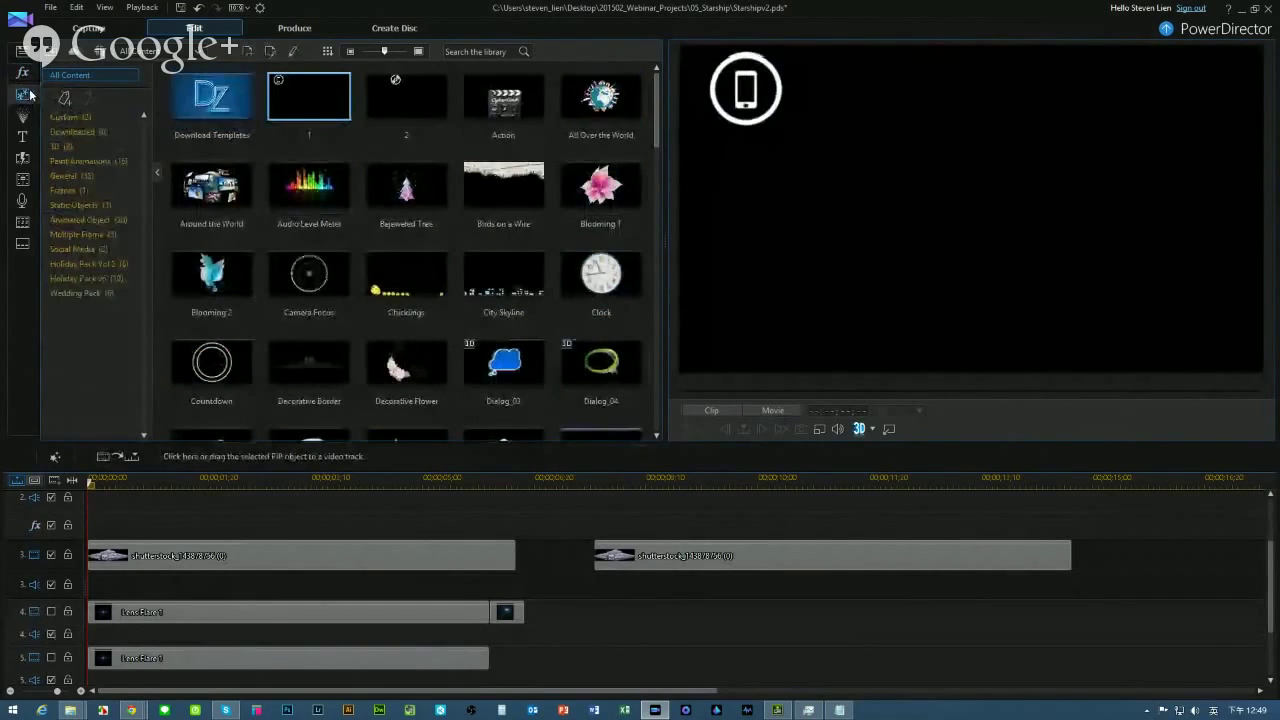
left_click(460, 51)
type("len")
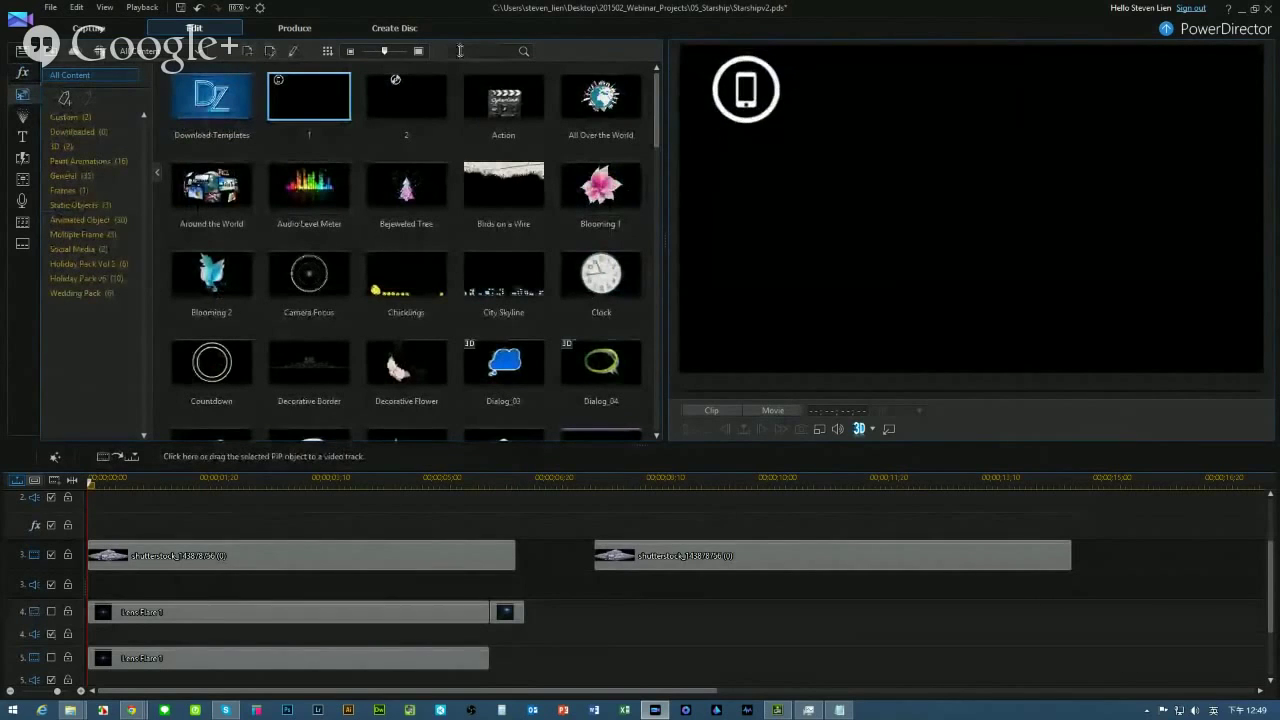
key("Return")
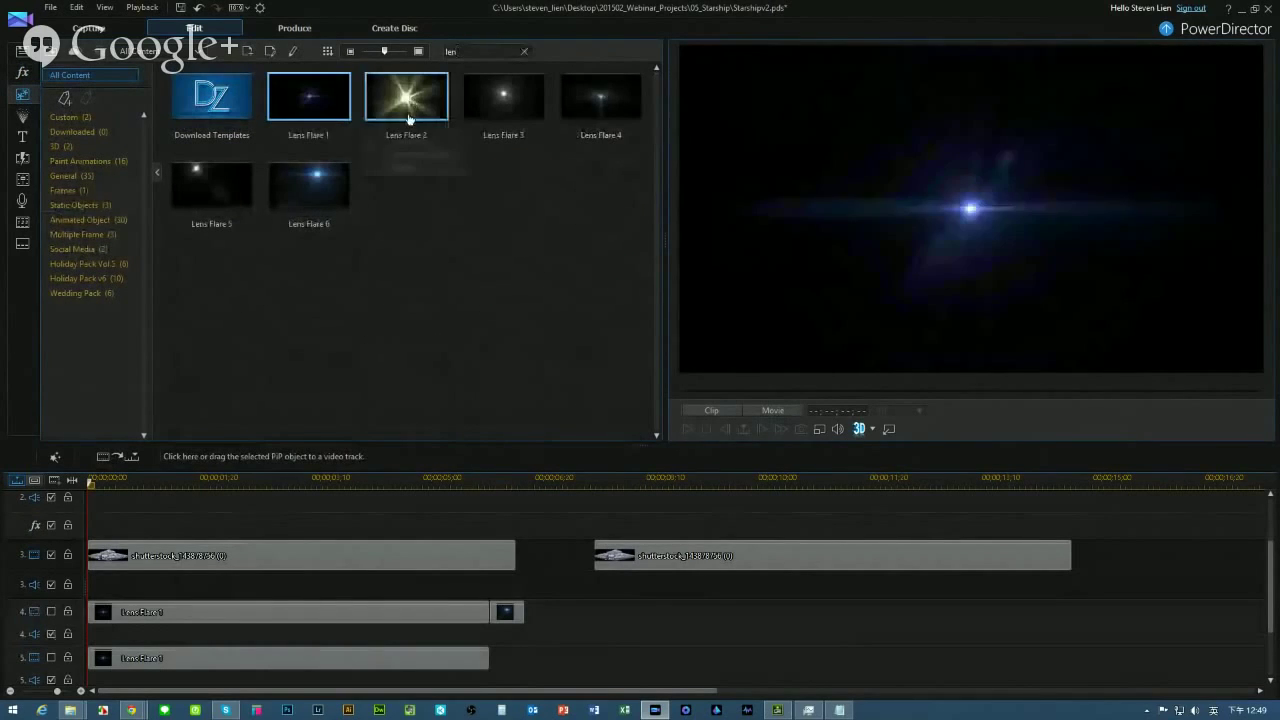
left_click(313, 183)
left_click(309, 107)
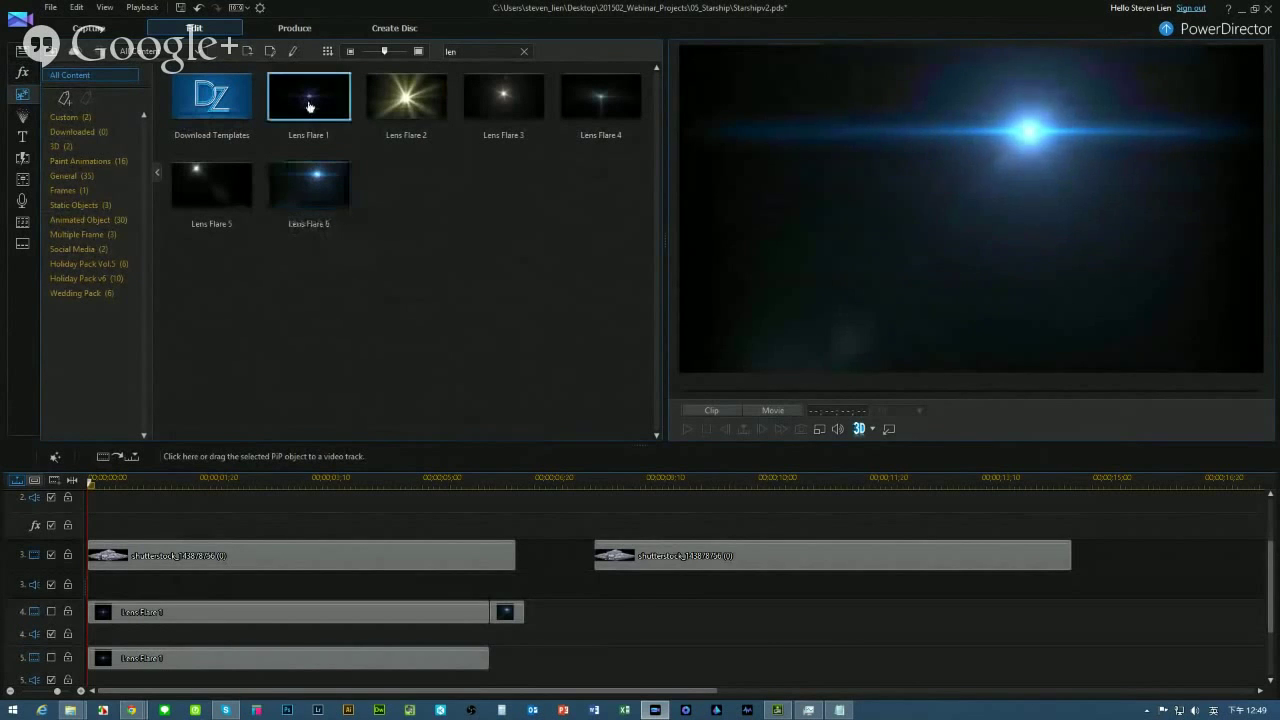
left_click(300, 184)
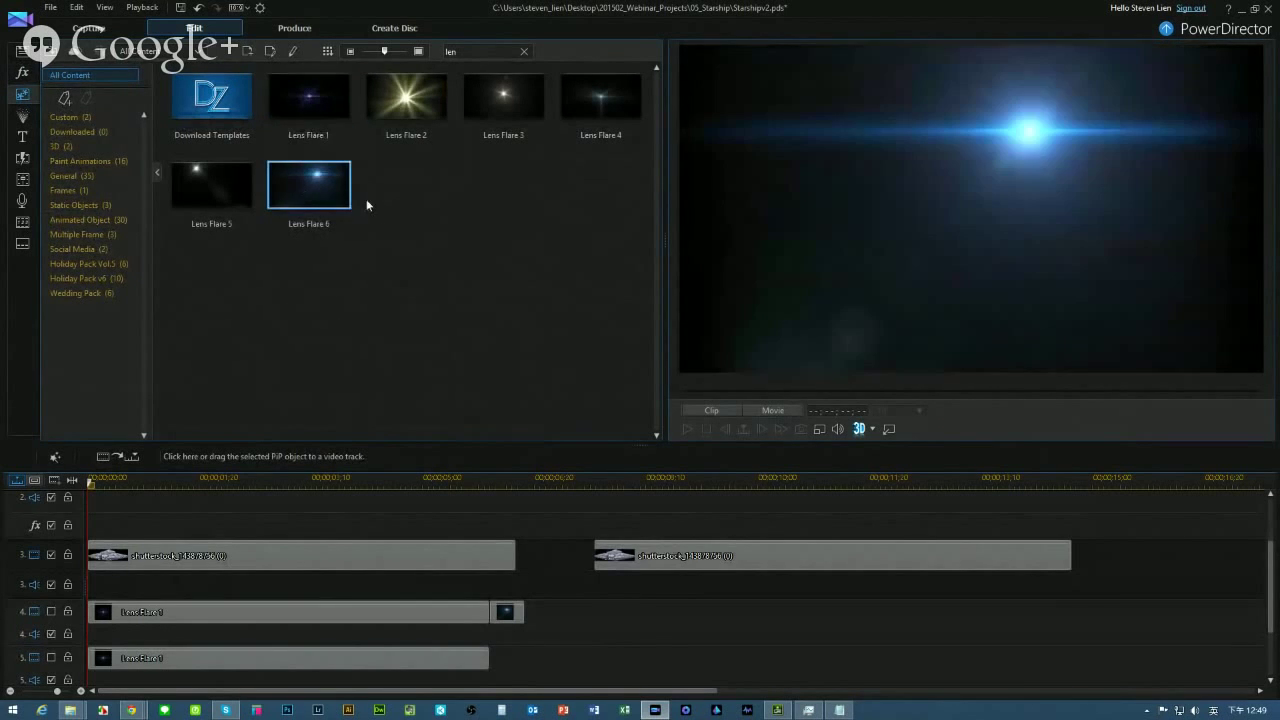
left_click_drag(320, 192, 673, 559)
left_click_drag(649, 612, 595, 637)
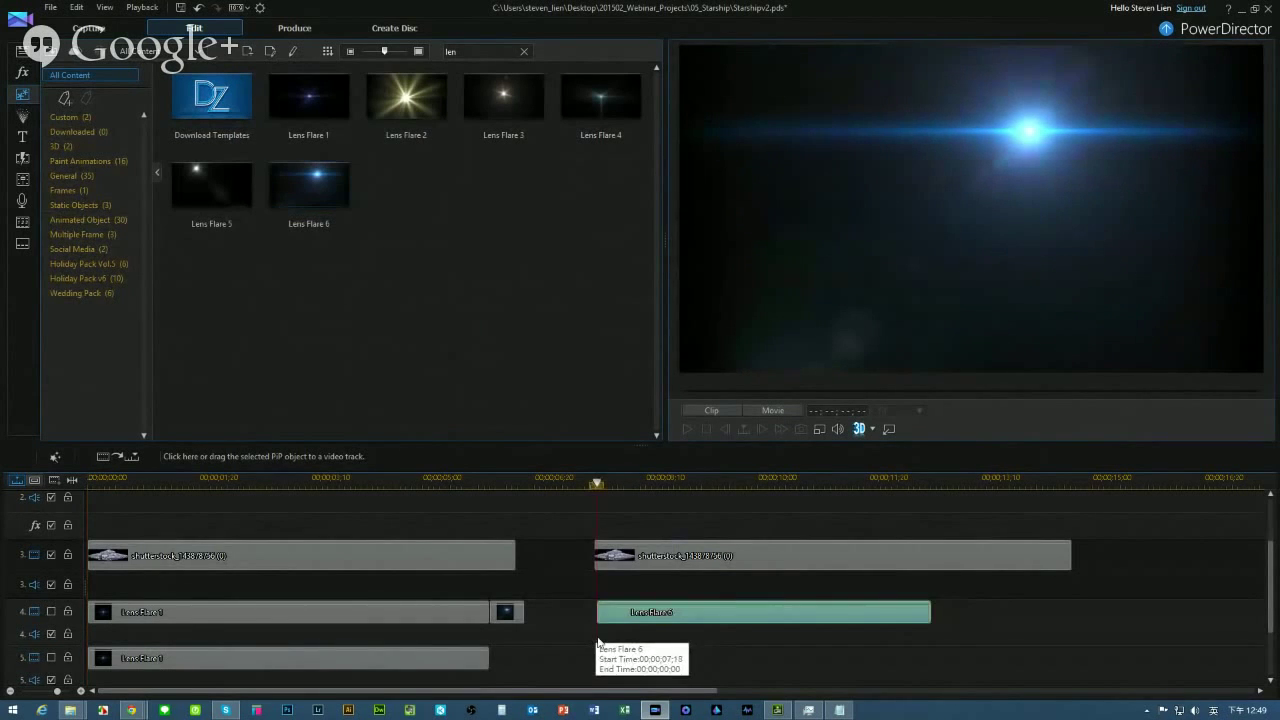
left_click_drag(932, 617, 758, 617)
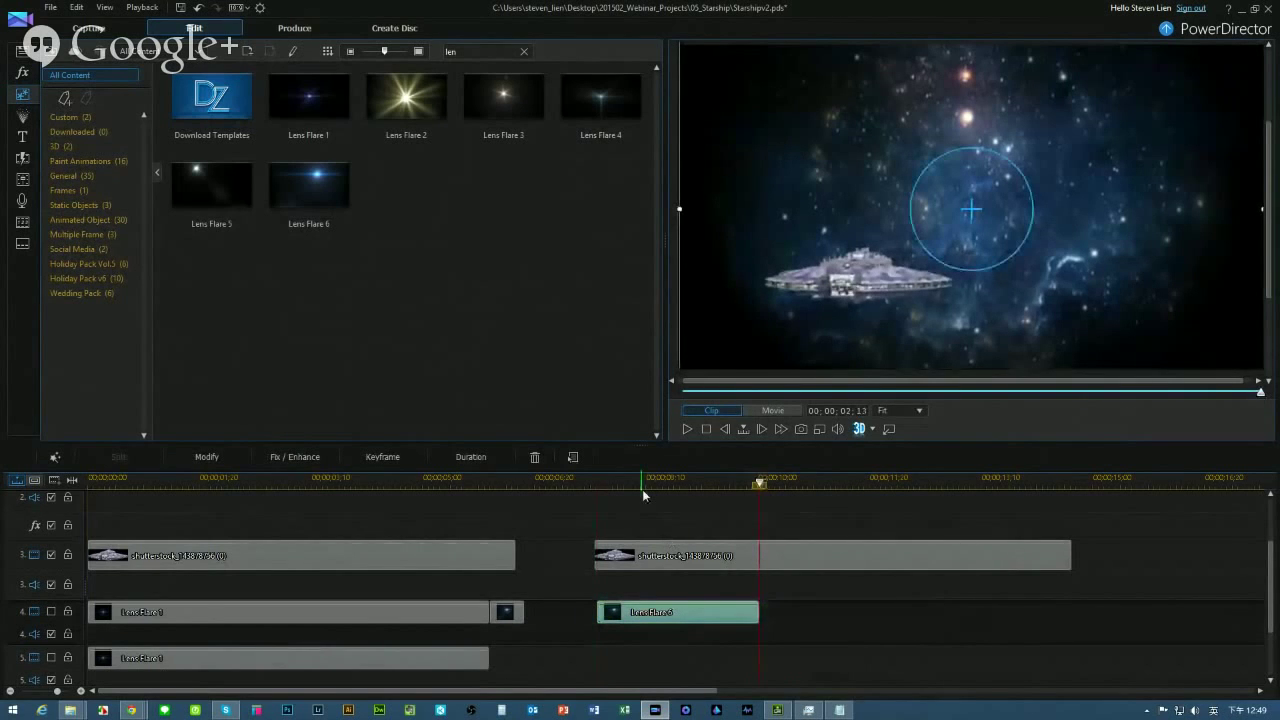
left_click_drag(642, 489, 623, 489)
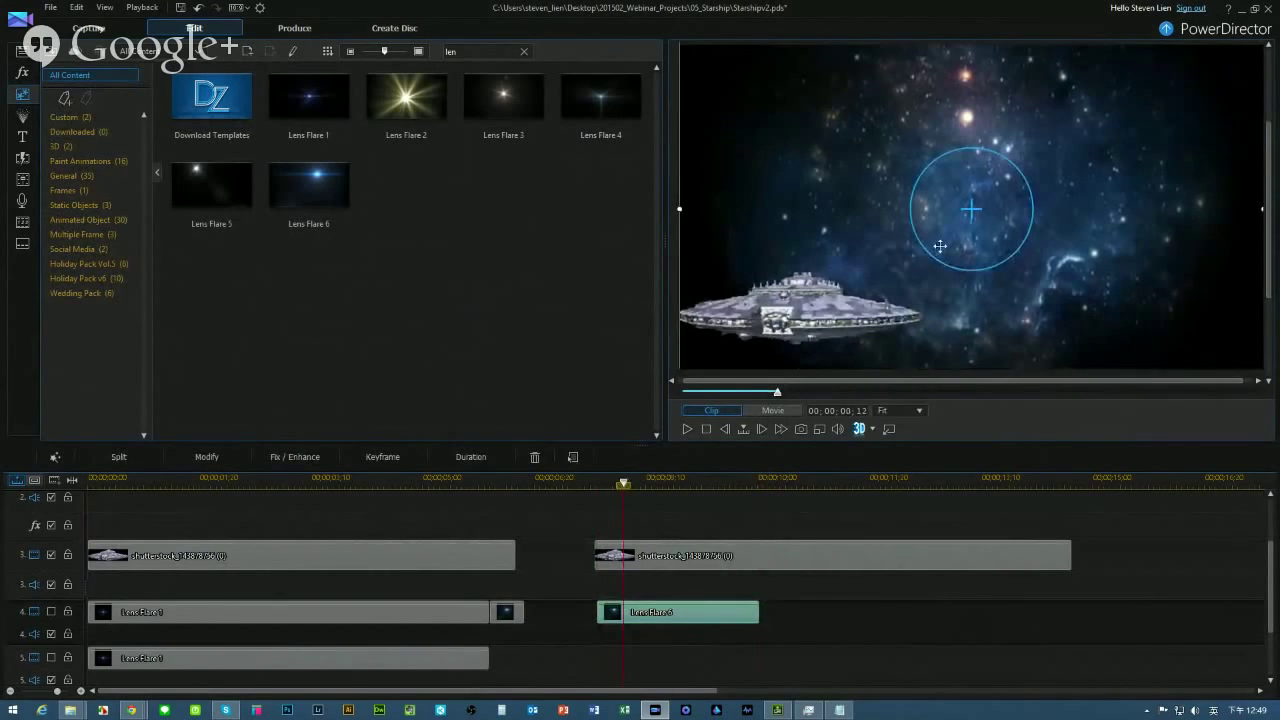
left_click_drag(964, 217, 866, 268)
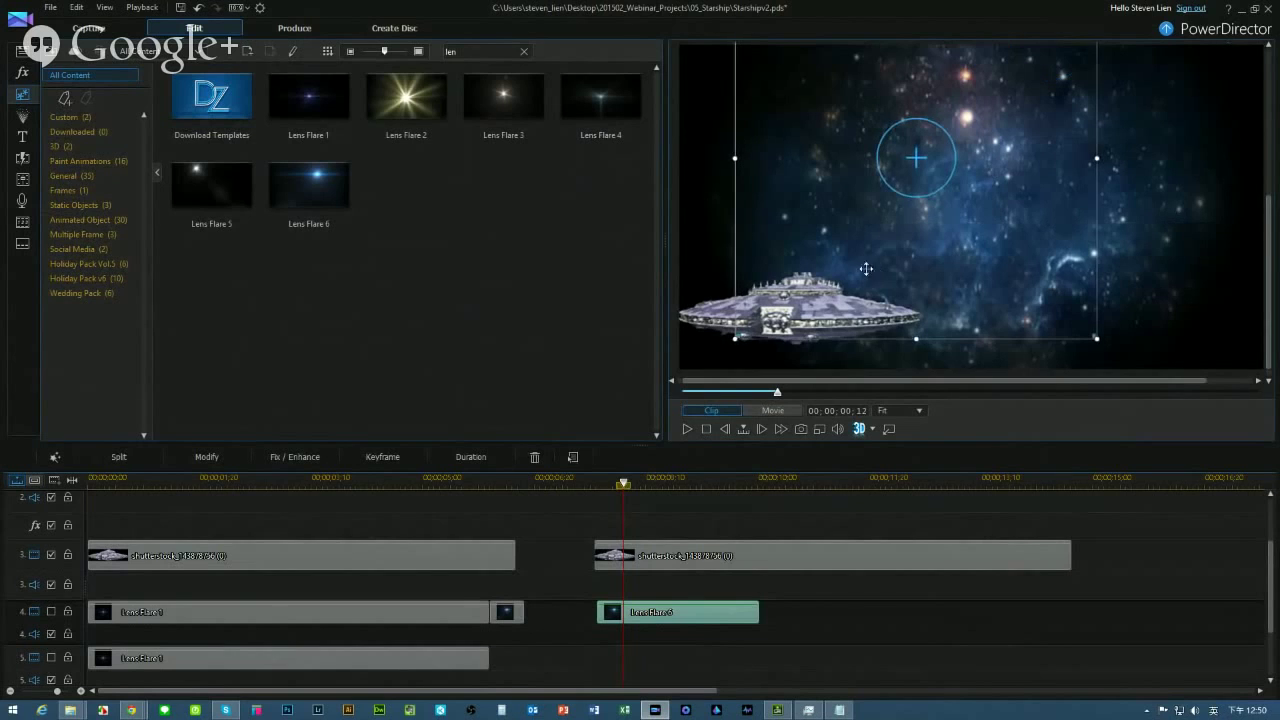
left_click_drag(735, 342, 860, 250)
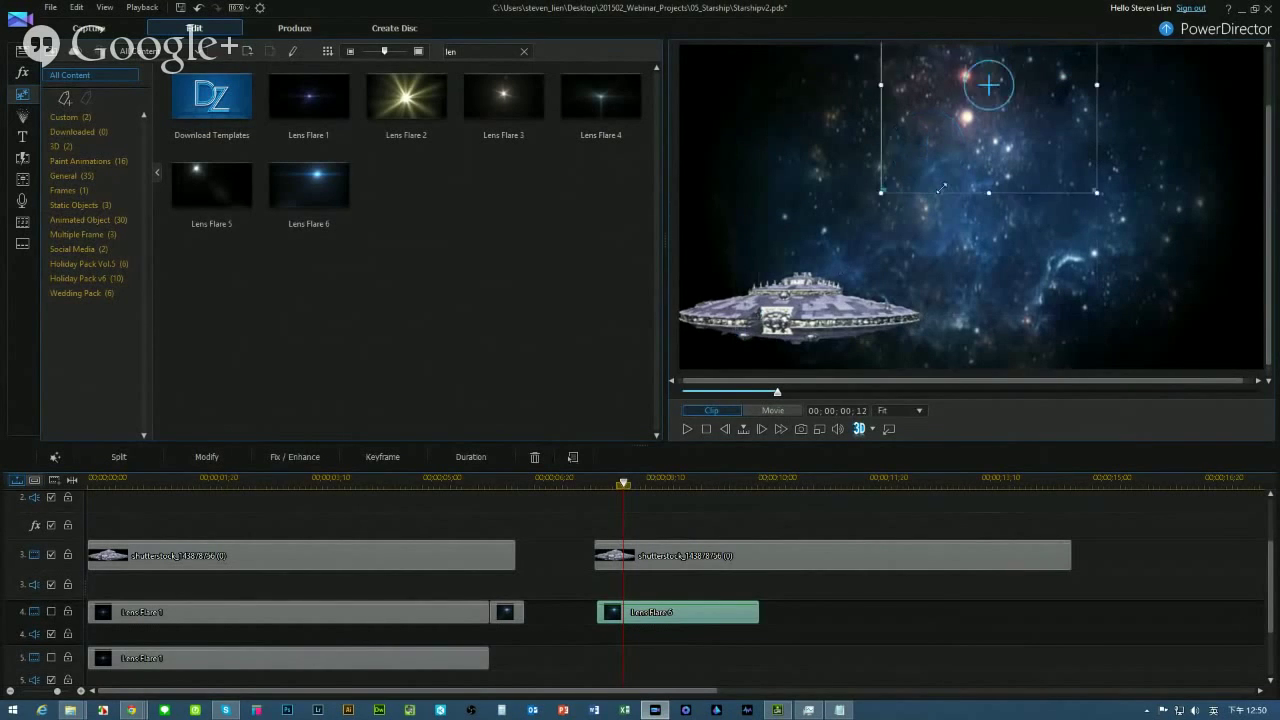
left_click_drag(985, 82, 827, 236)
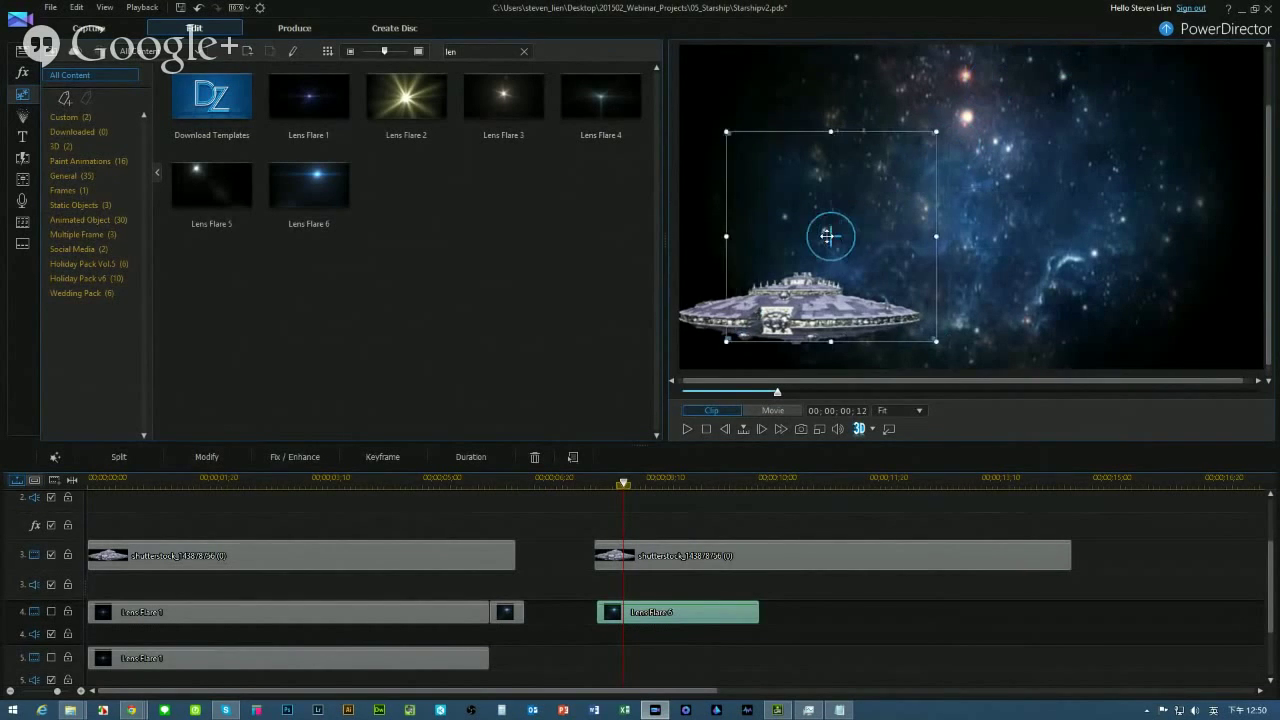
left_click(652, 480)
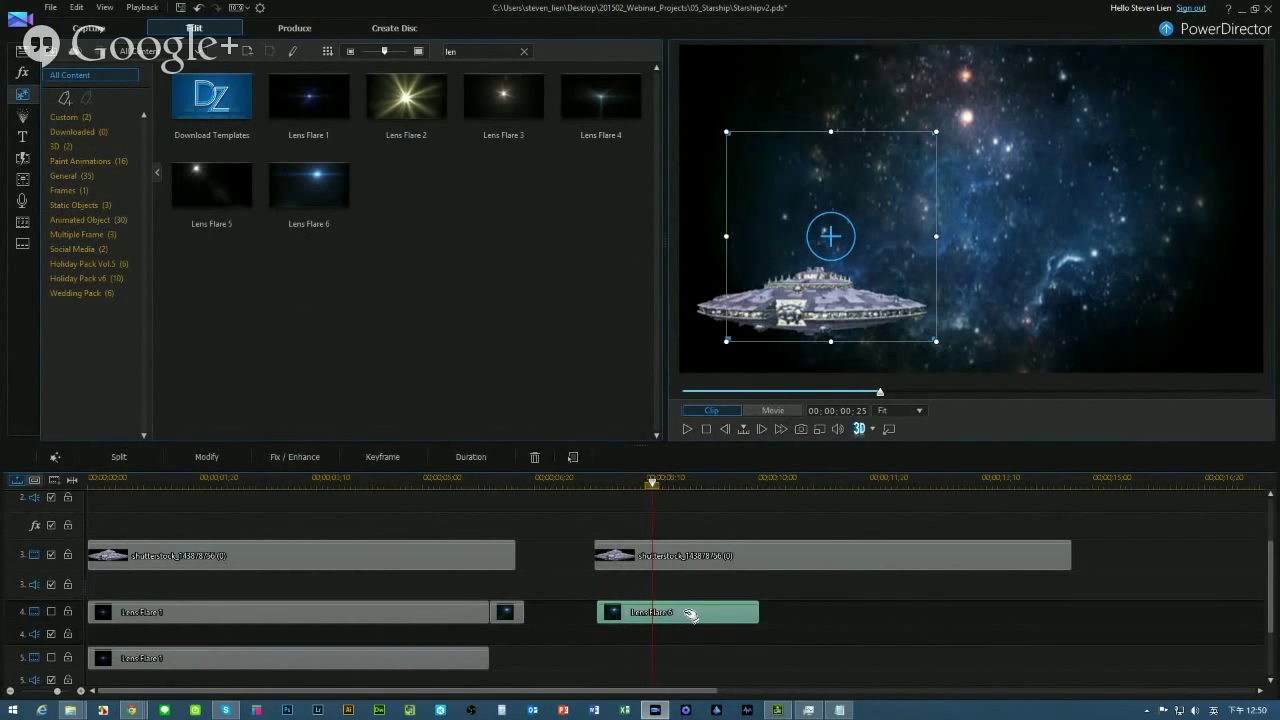
key("Delete")
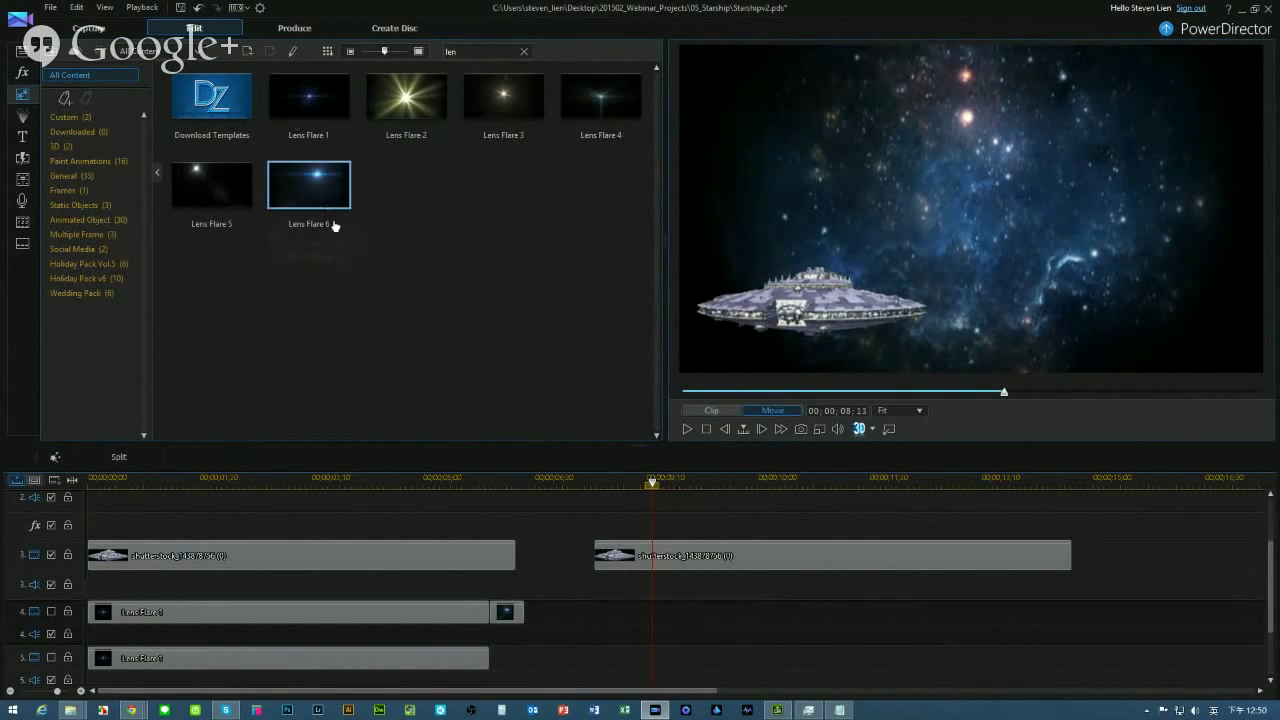
Place Lens Flare 6 on track 4 at the second starship clip's start, enable the track, and move the flare down to the ship
left_click_drag(330, 215, 597, 634)
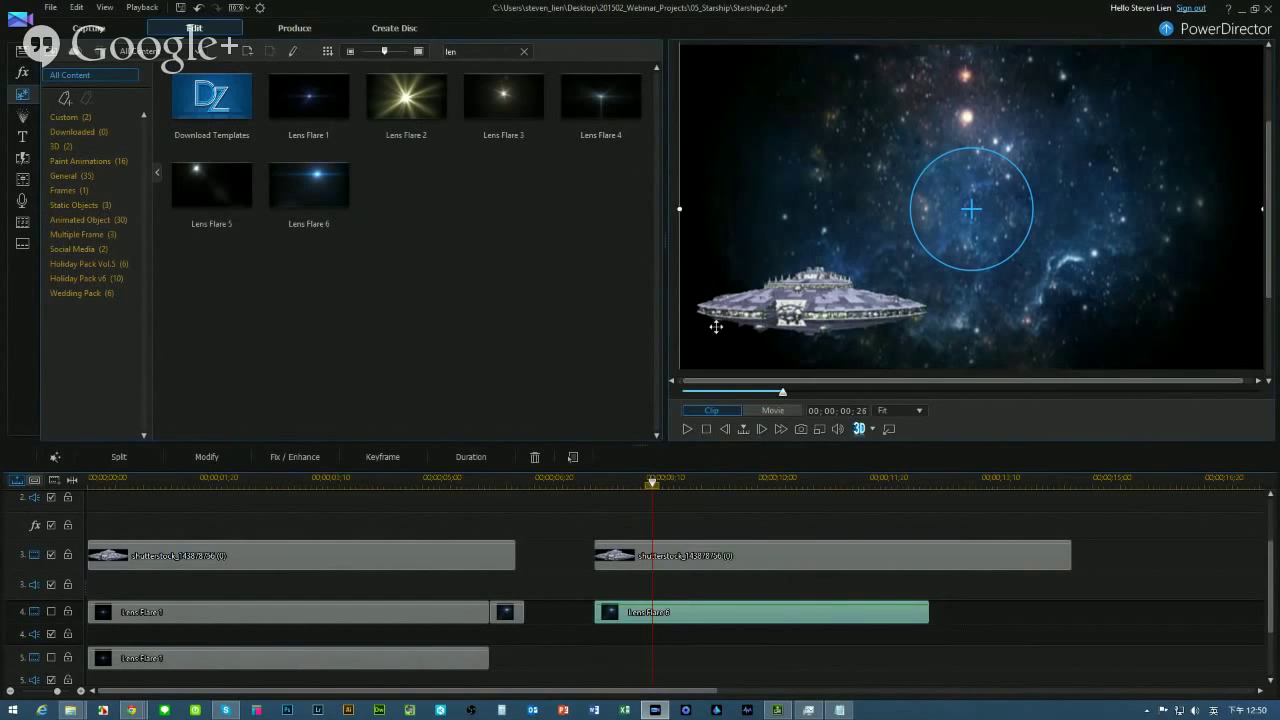
left_click_drag(938, 211, 836, 284)
left_click_drag(1151, 293, 1124, 119)
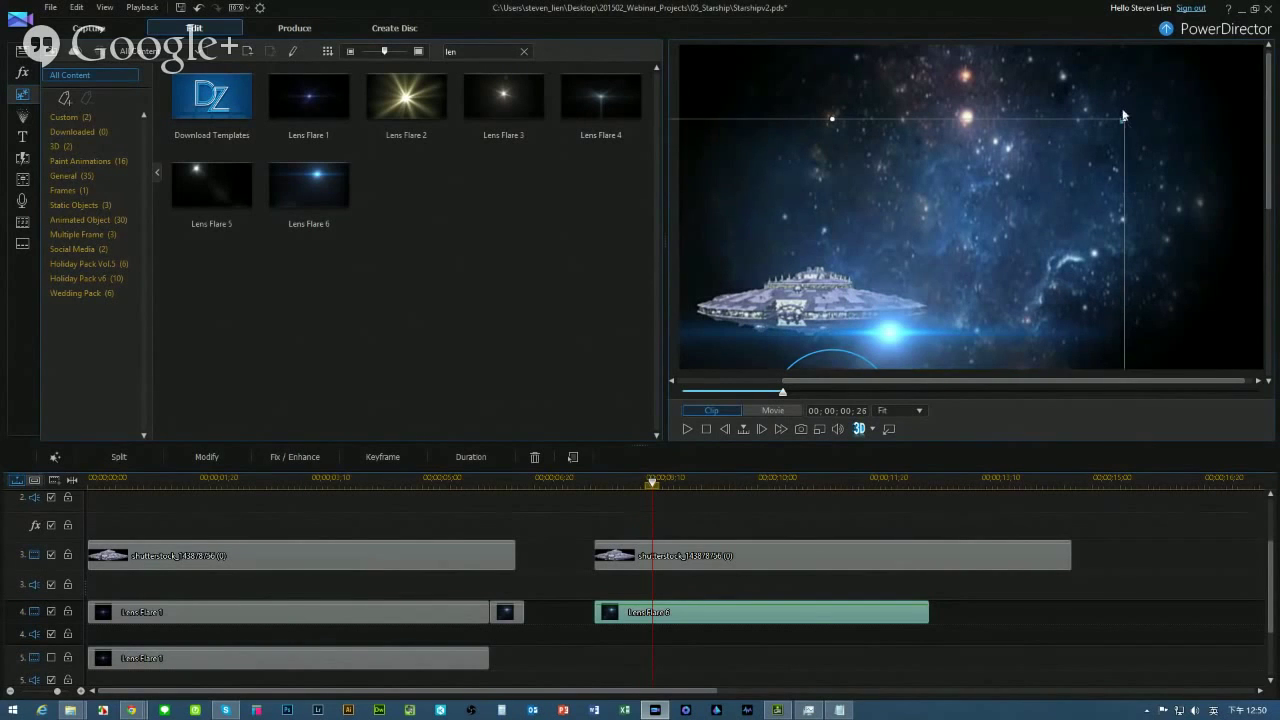
left_click(831, 263)
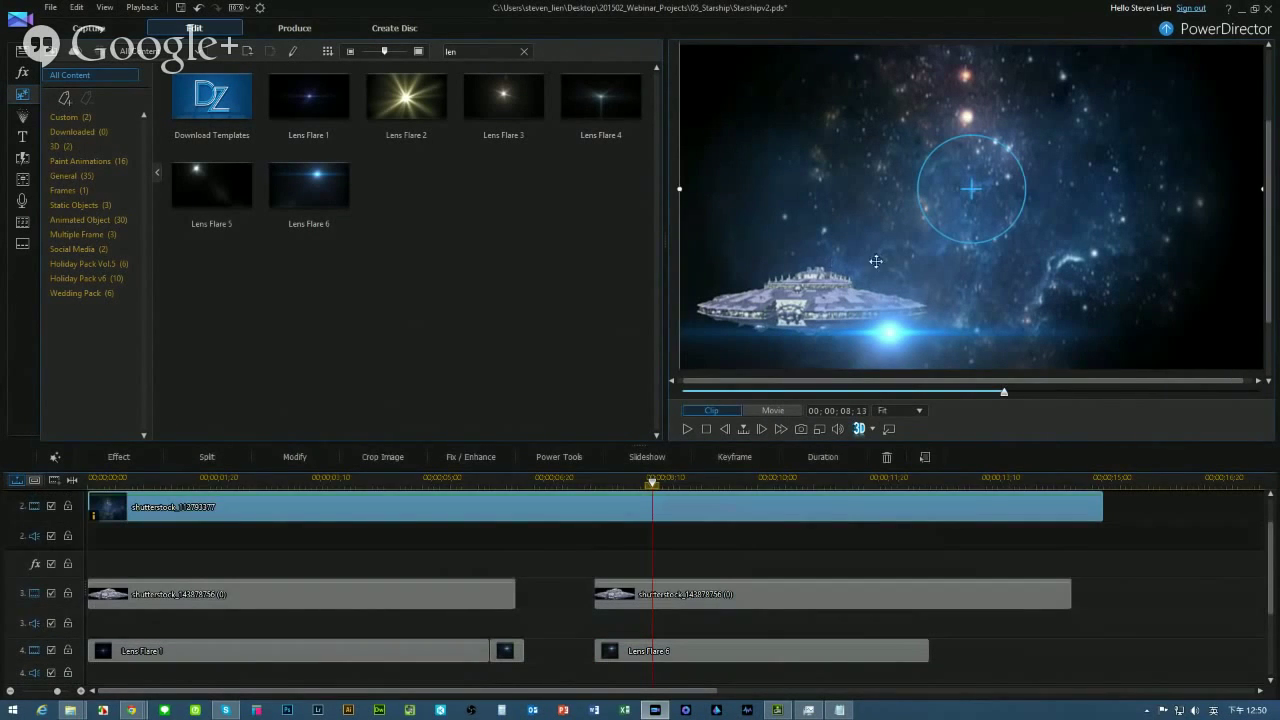
left_click_drag(863, 246, 977, 169)
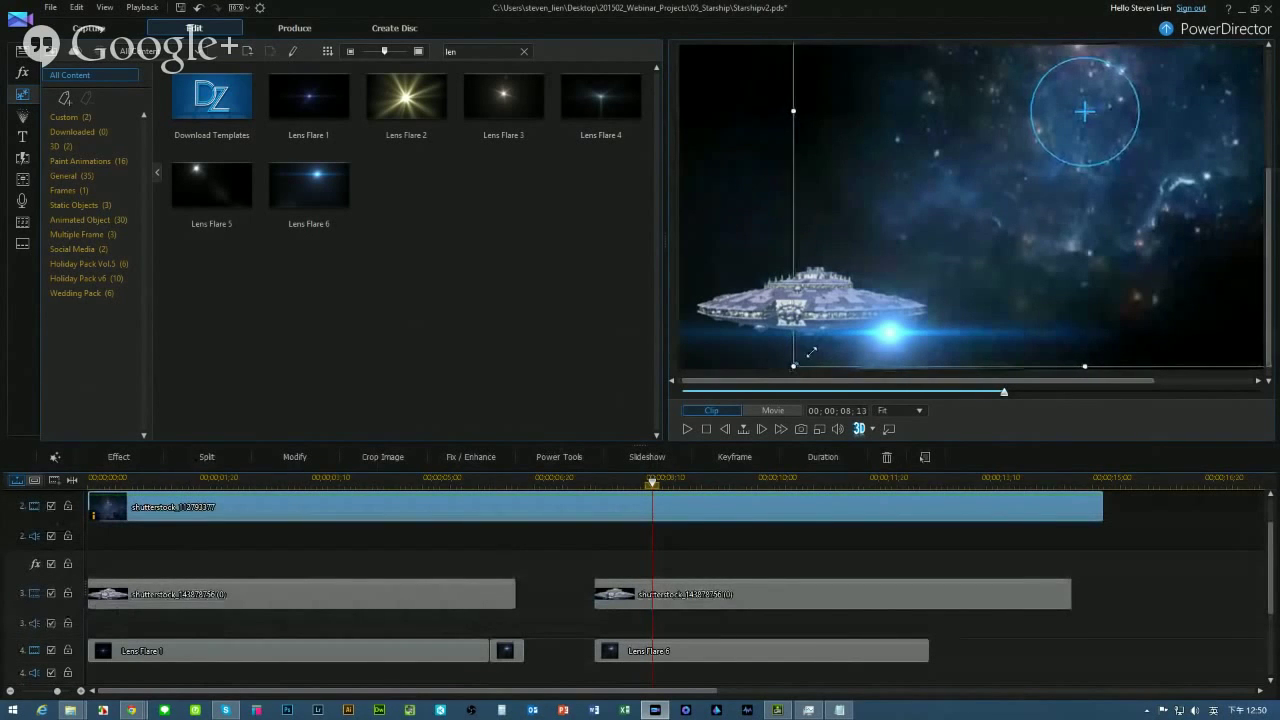
left_click_drag(811, 351, 900, 260)
left_click_drag(903, 209, 832, 230)
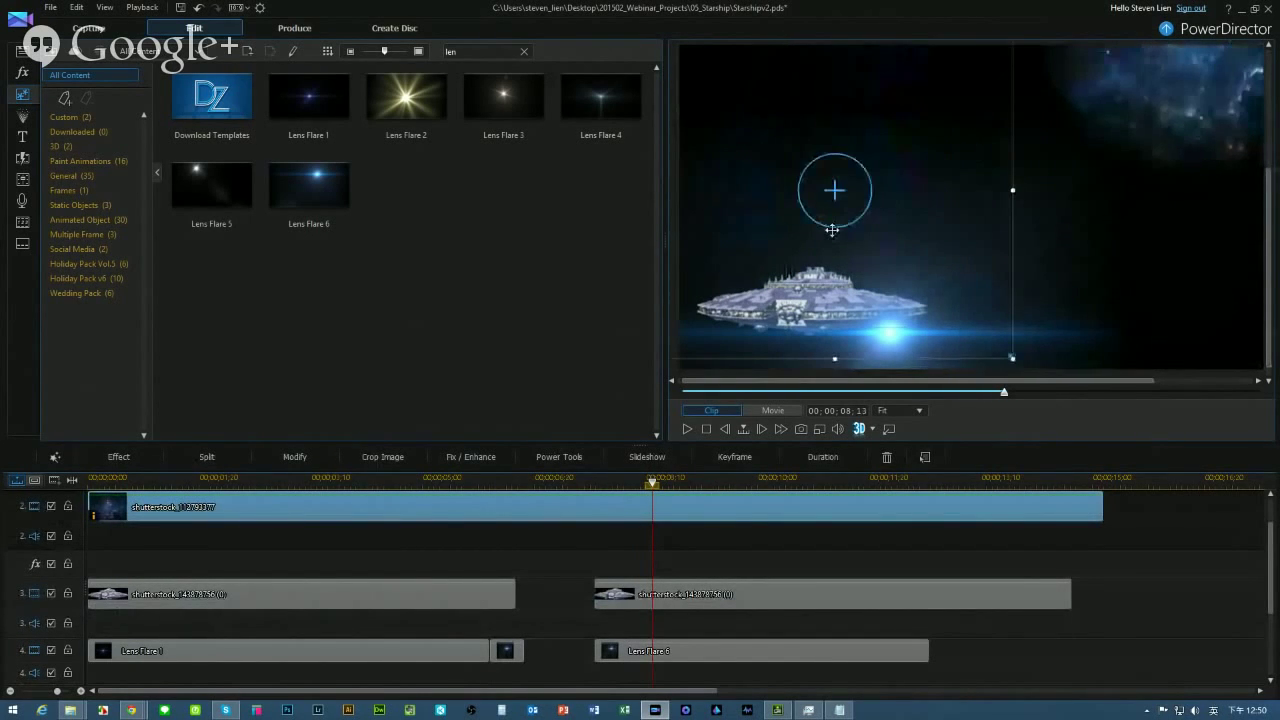
key("ctrl+z")
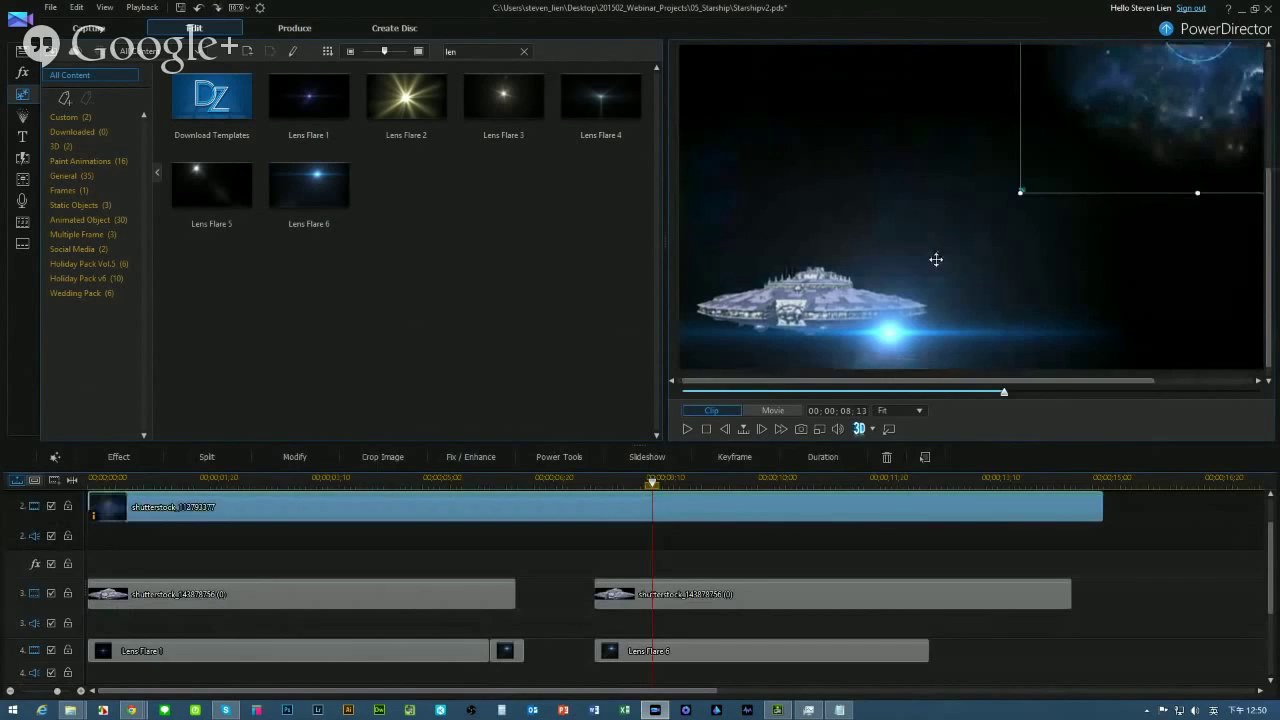
key("ctrl+z")
key("ctrl+z")
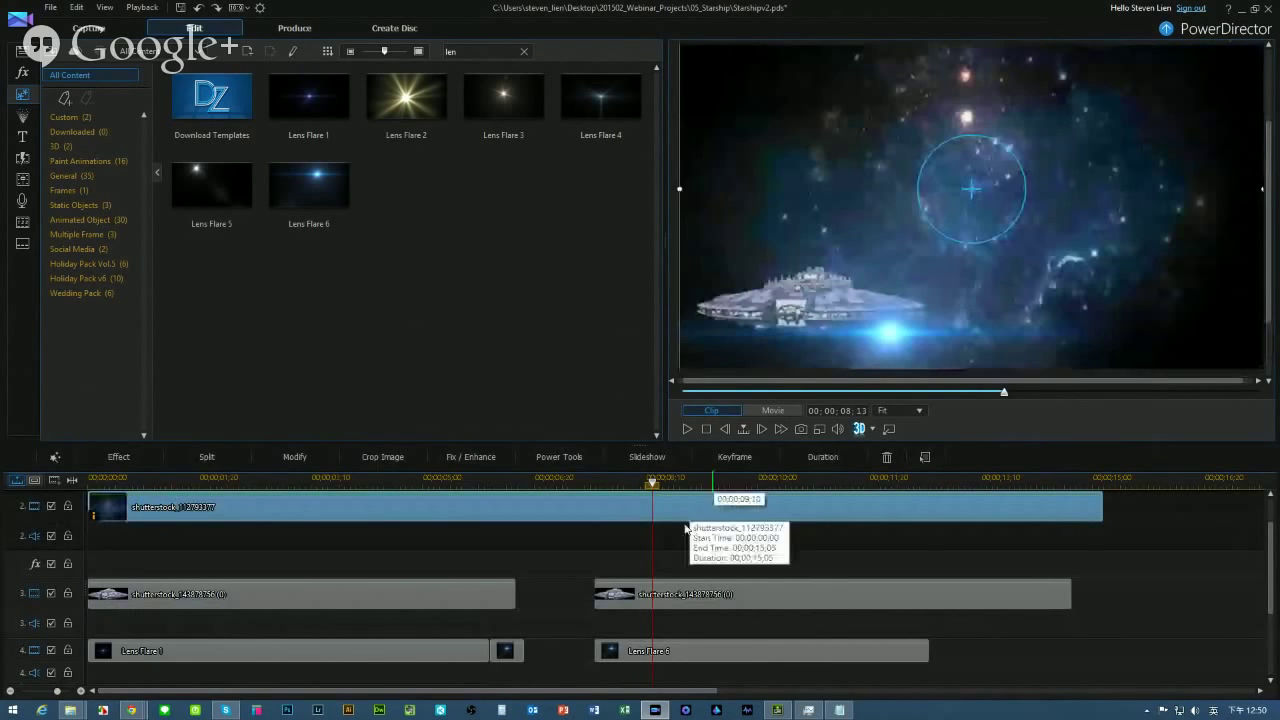
Move Lens Flare 6 onto the starship's left end and shrink it slightly to fit the ship
left_click(748, 651)
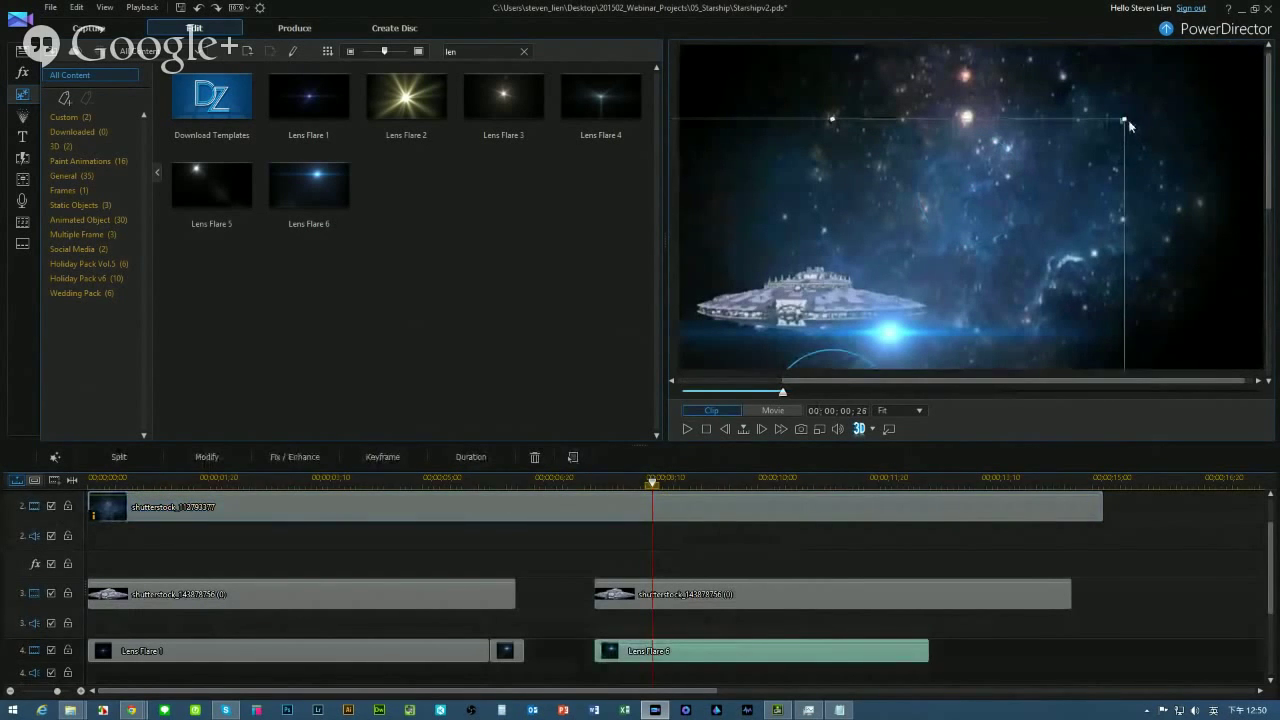
left_click_drag(893, 333, 754, 314)
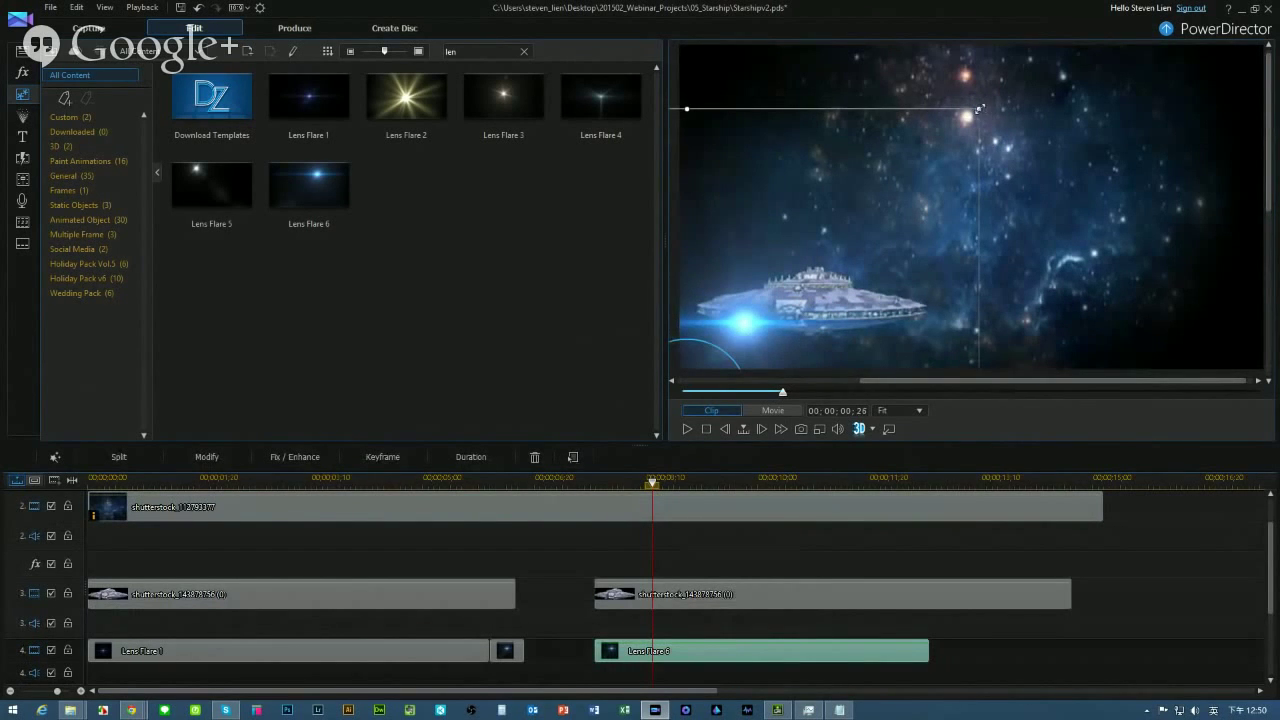
mouse_move(978, 108)
left_mouse_down()
mouse_move(915, 163)
mouse_move(956, 121)
left_mouse_up()
left_click_drag(749, 318, 751, 319)
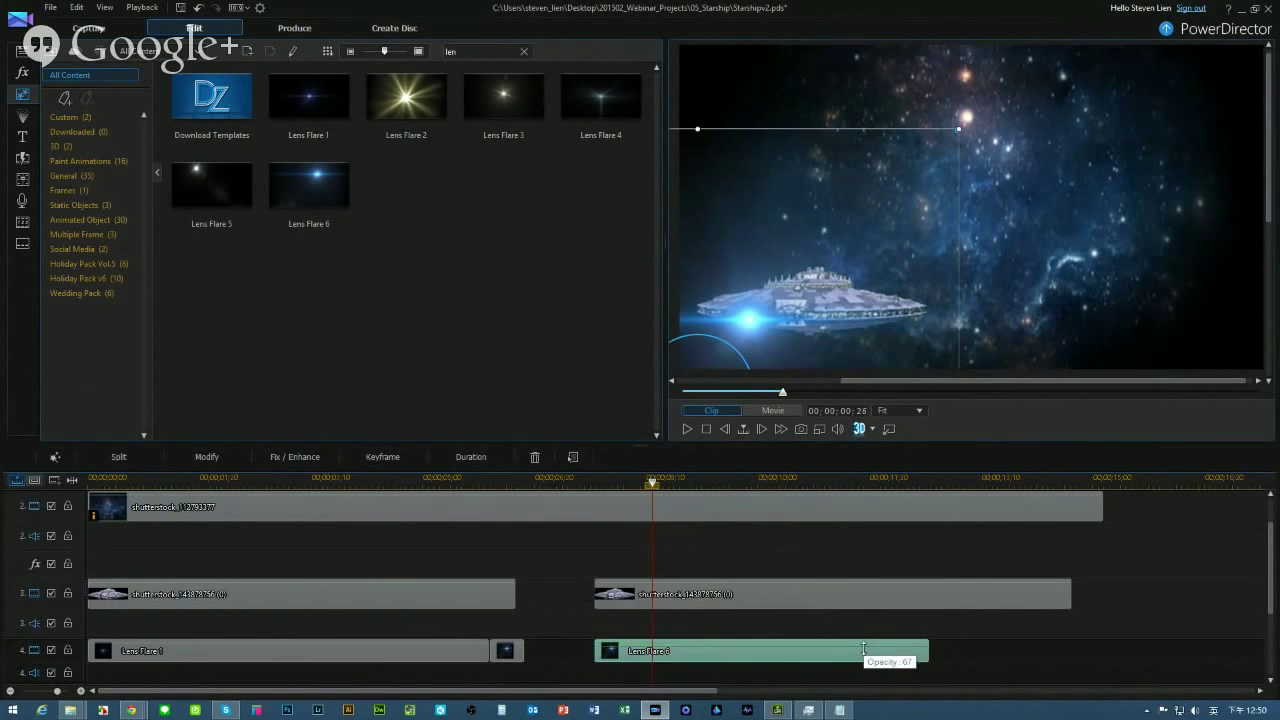
Lower the opacity of the Lens Flare 6 clip on track 4 to about 67 and play the movie to check it
left_click_drag(865, 650, 838, 645)
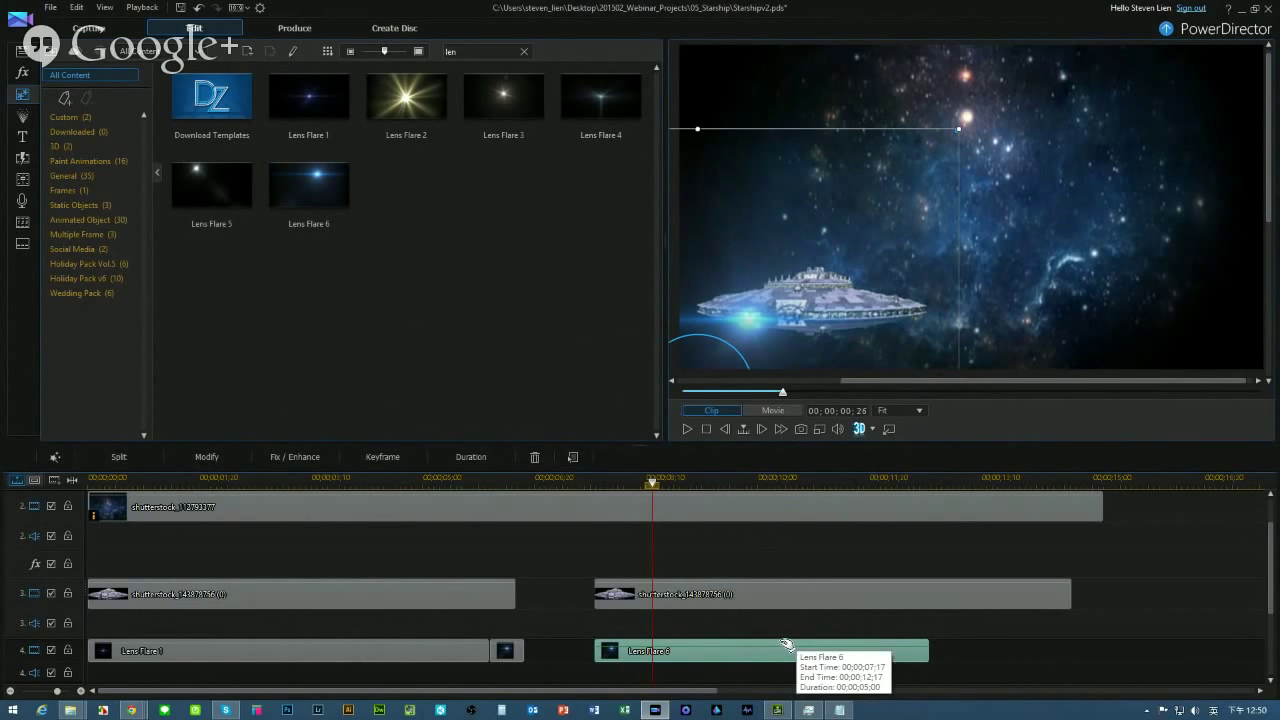
left_click(688, 429)
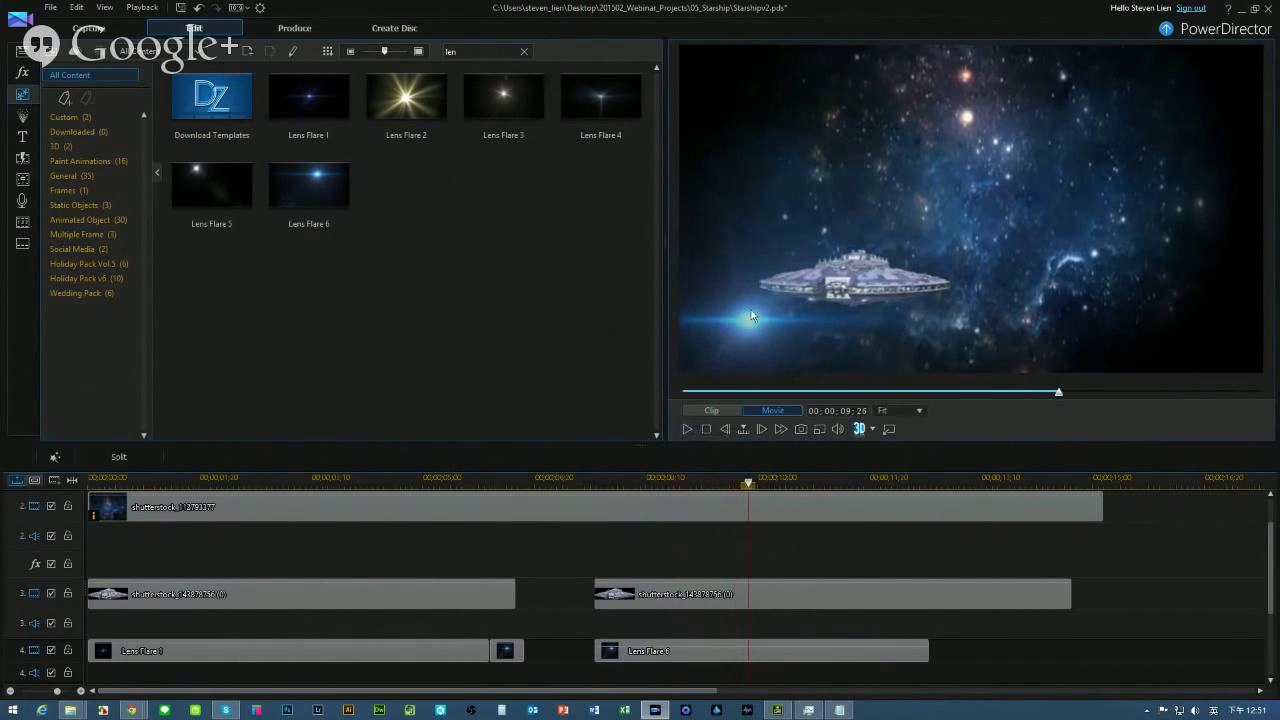
left_click(705, 429)
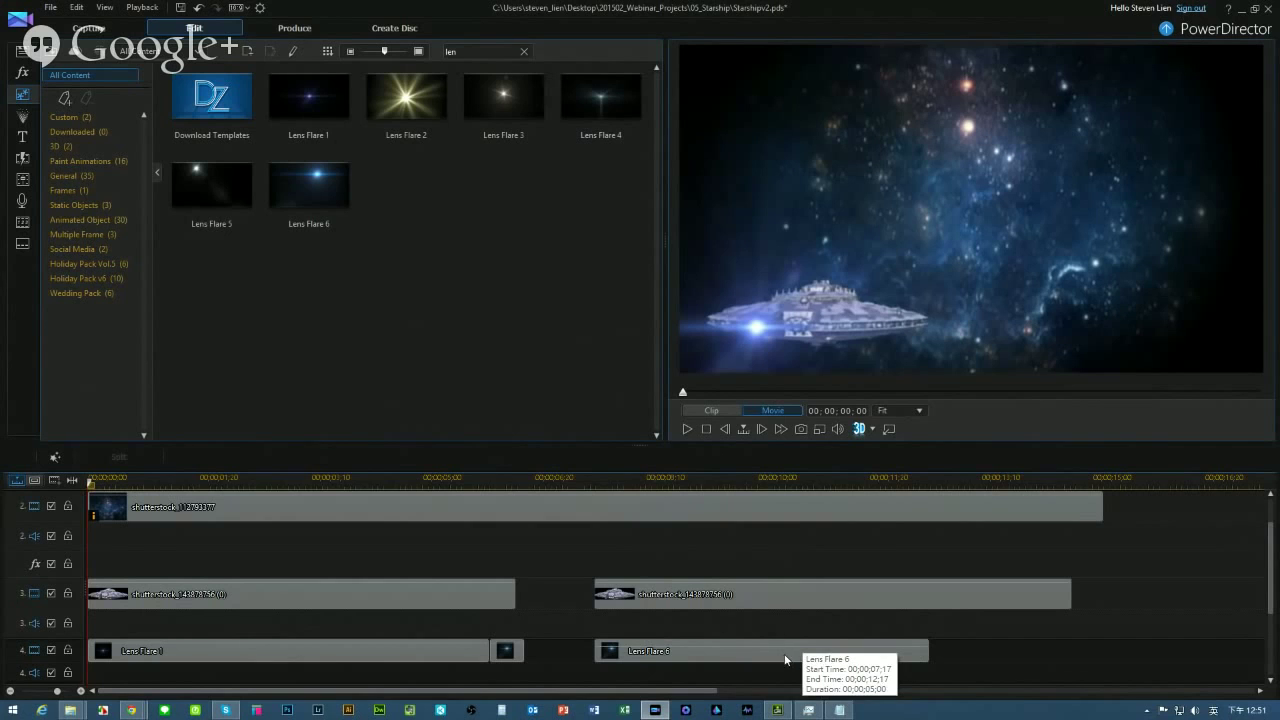
Extend the Lens Flare 6 clip on track 4 until it ends just before the second starship clip does
left_click(921, 660)
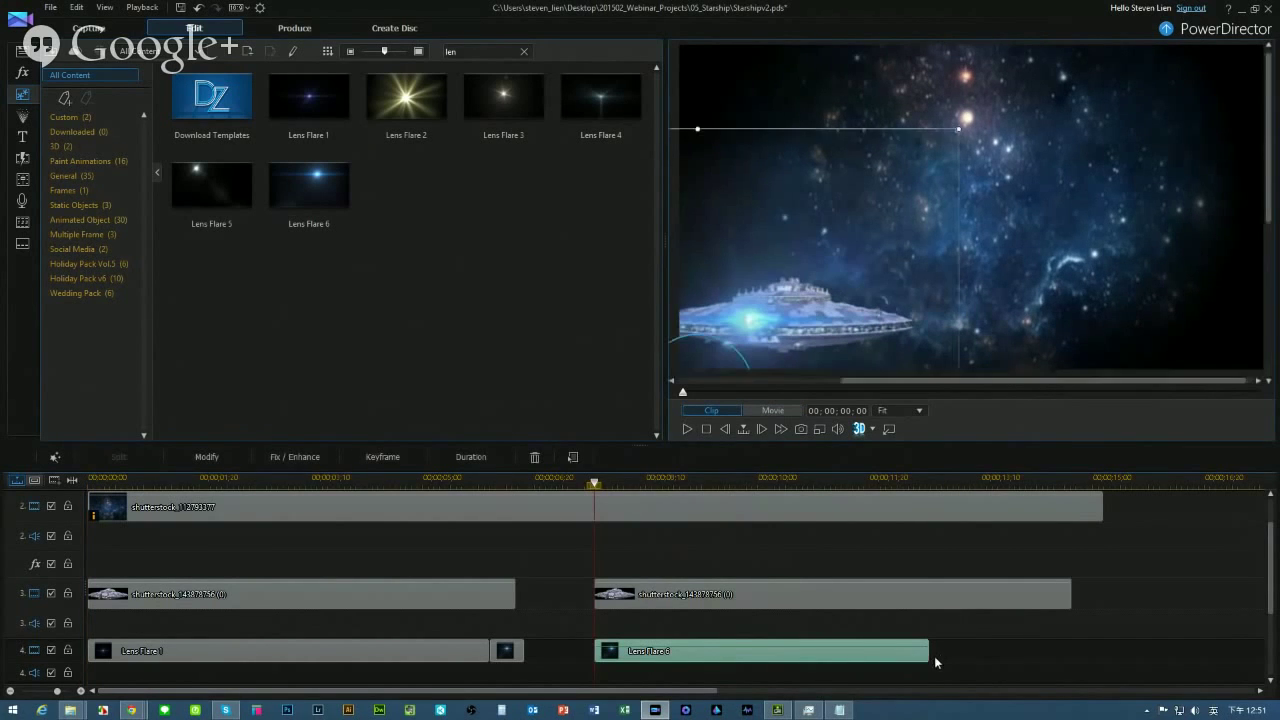
left_click_drag(934, 656, 1056, 662)
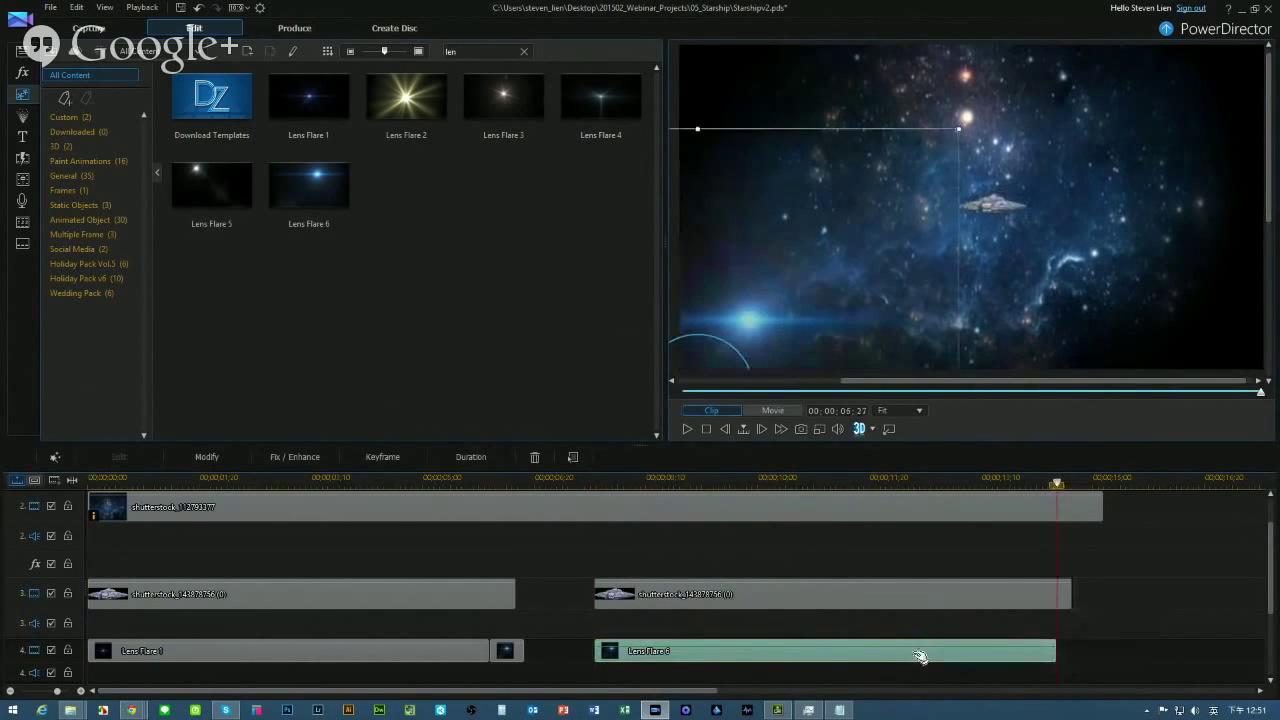
double_click(908, 658)
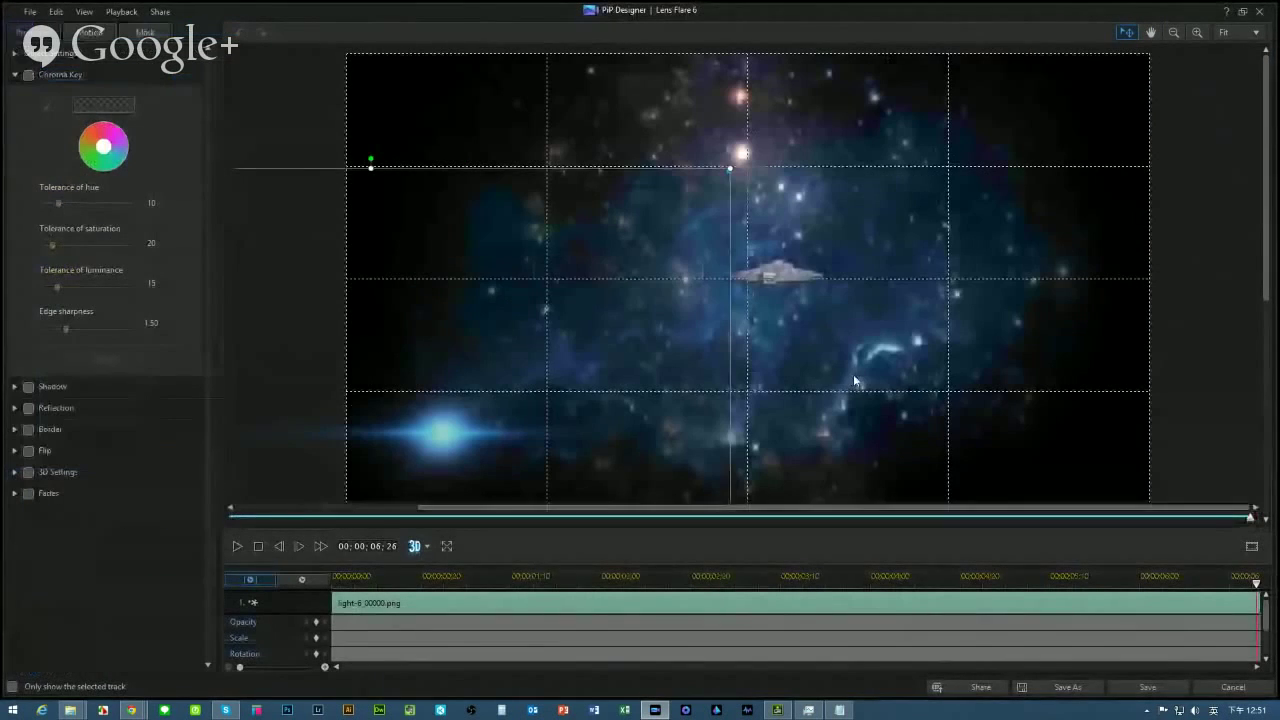
left_click(258, 546)
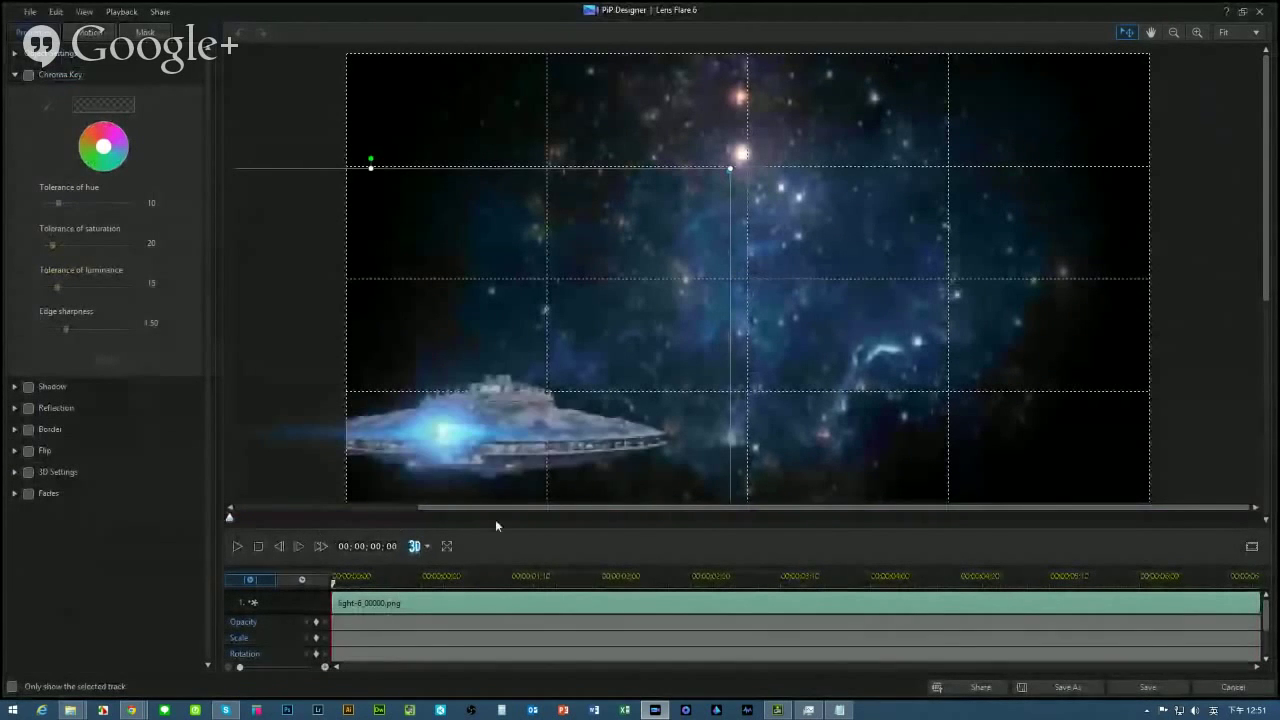
left_click_drag(440, 431, 384, 445)
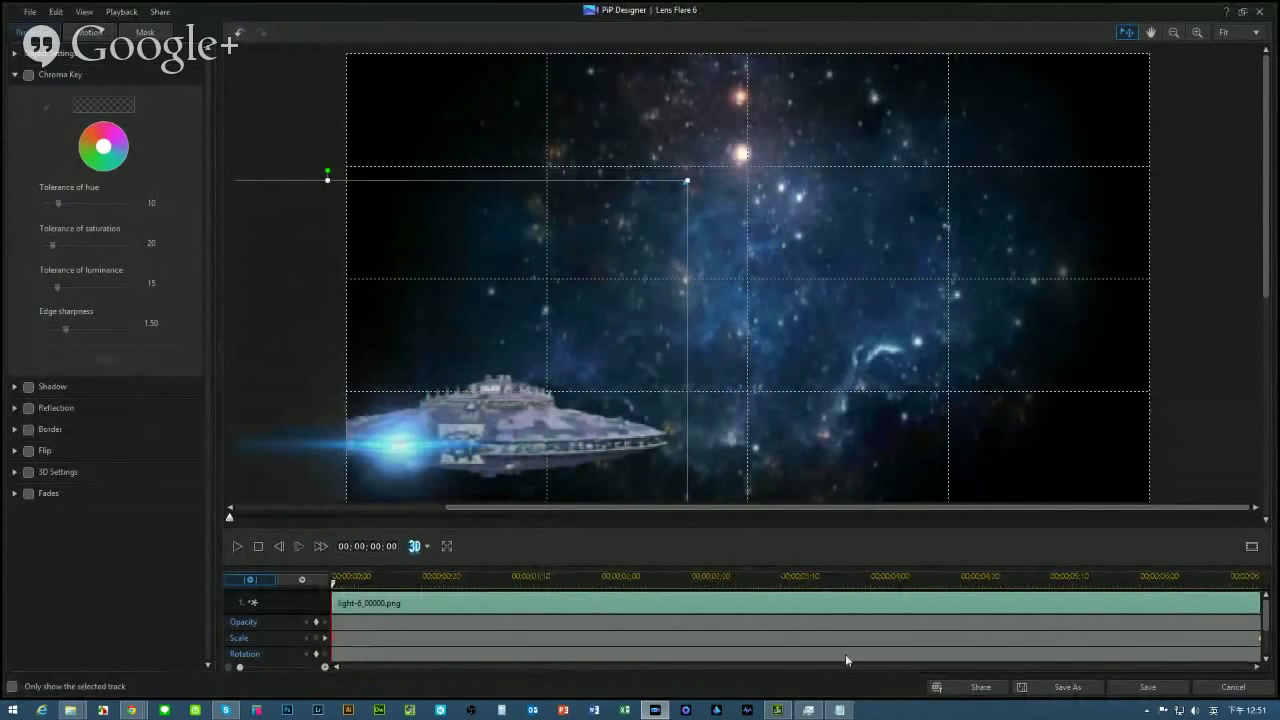
scroll(1266, 620, "down", 2)
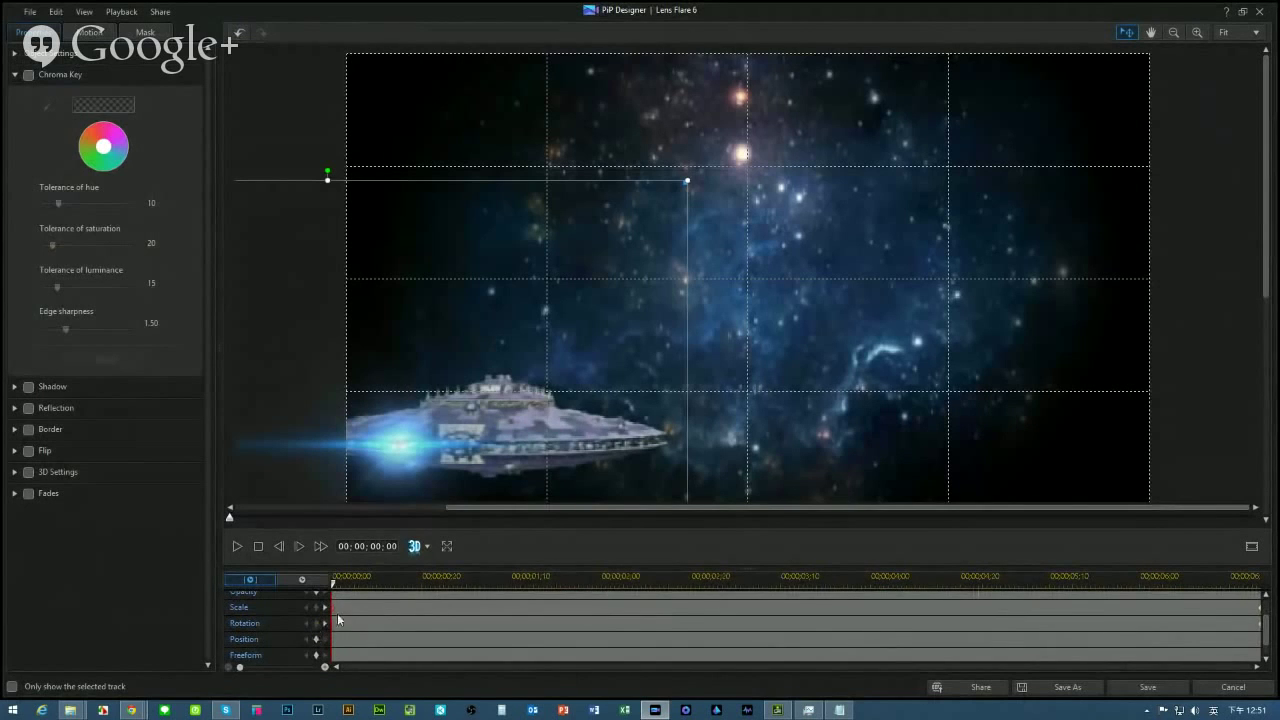
left_click_drag(230, 521, 1255, 518)
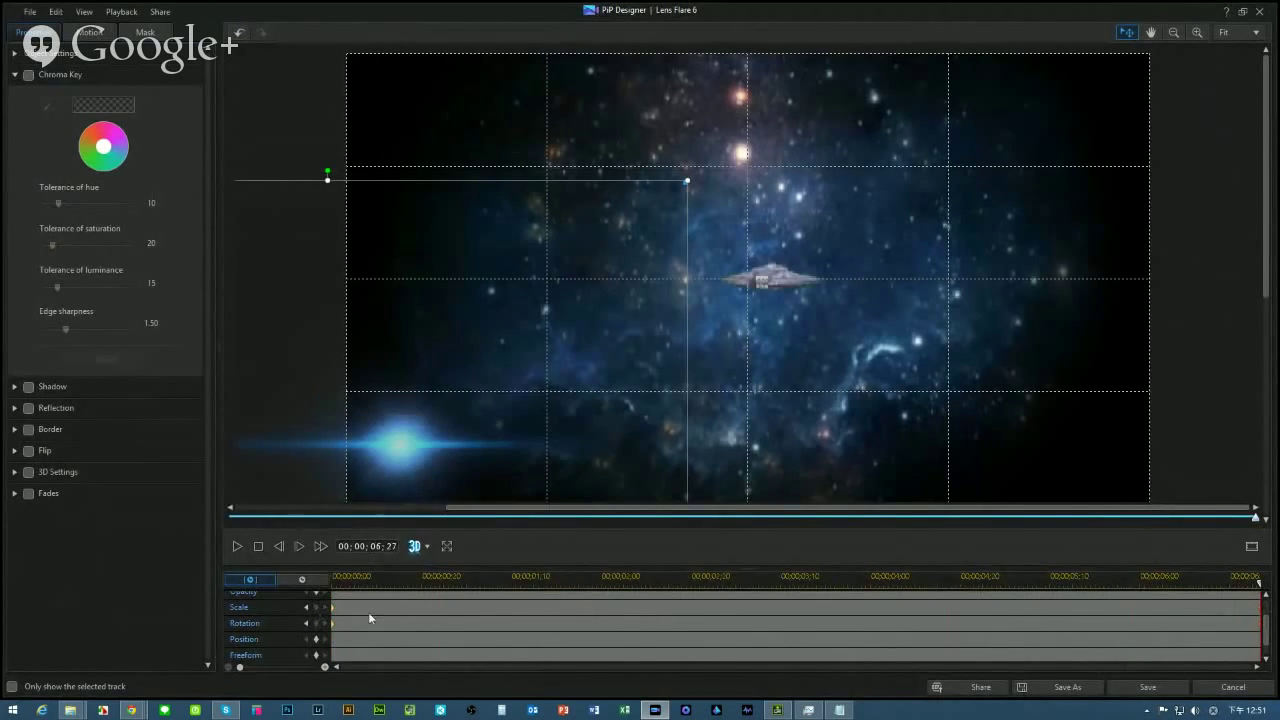
left_click_drag(400, 438, 766, 283)
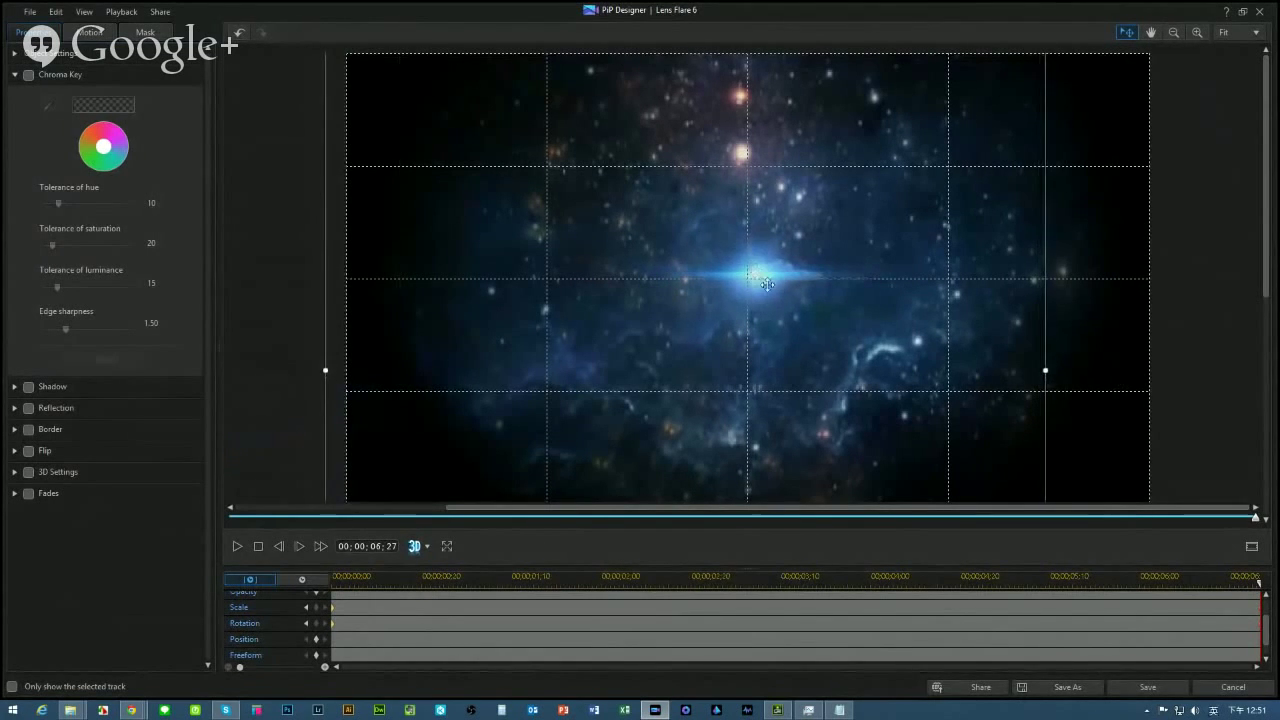
left_click_drag(386, 88, 748, 414)
left_click_drag(851, 449, 758, 280)
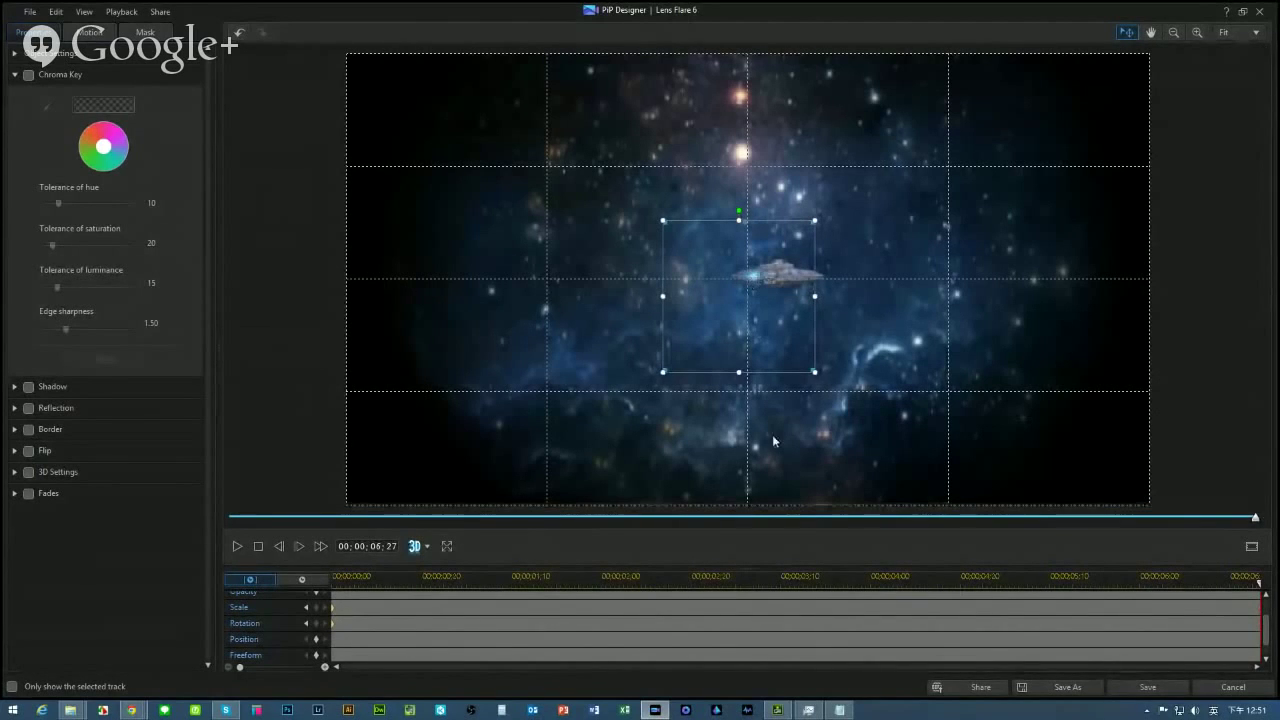
left_click(258, 548)
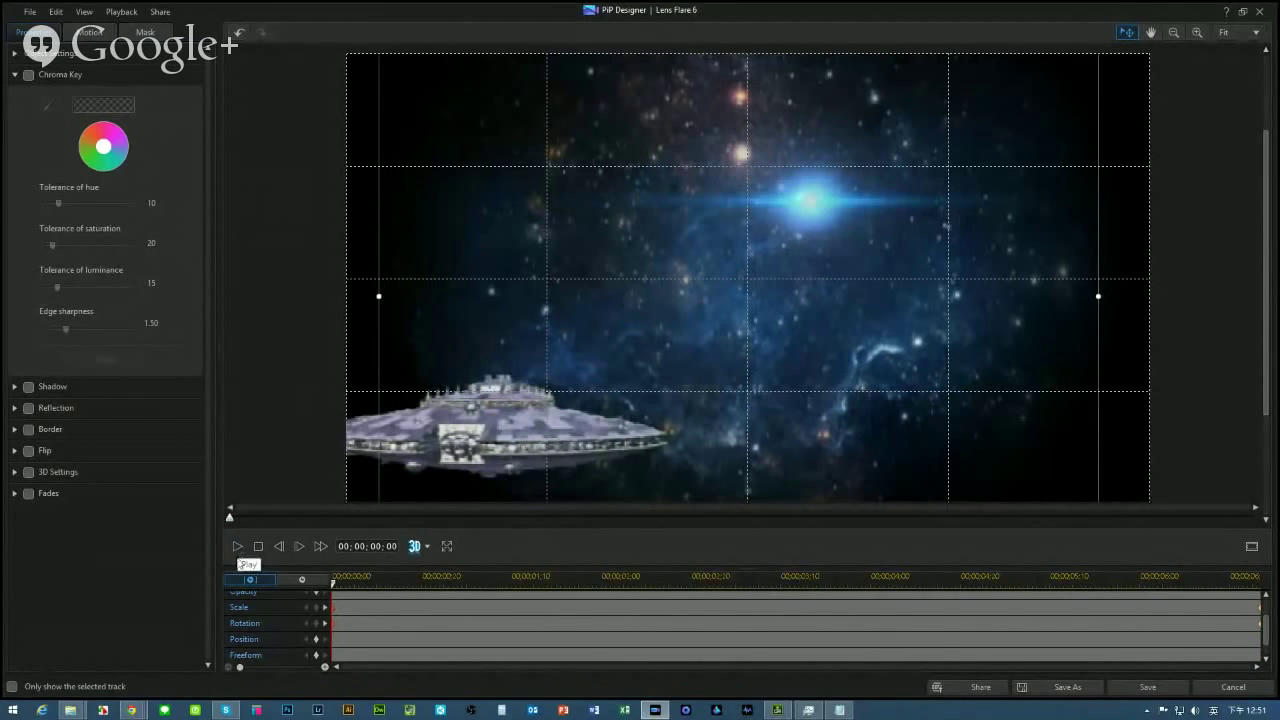
left_click_drag(812, 205, 395, 432)
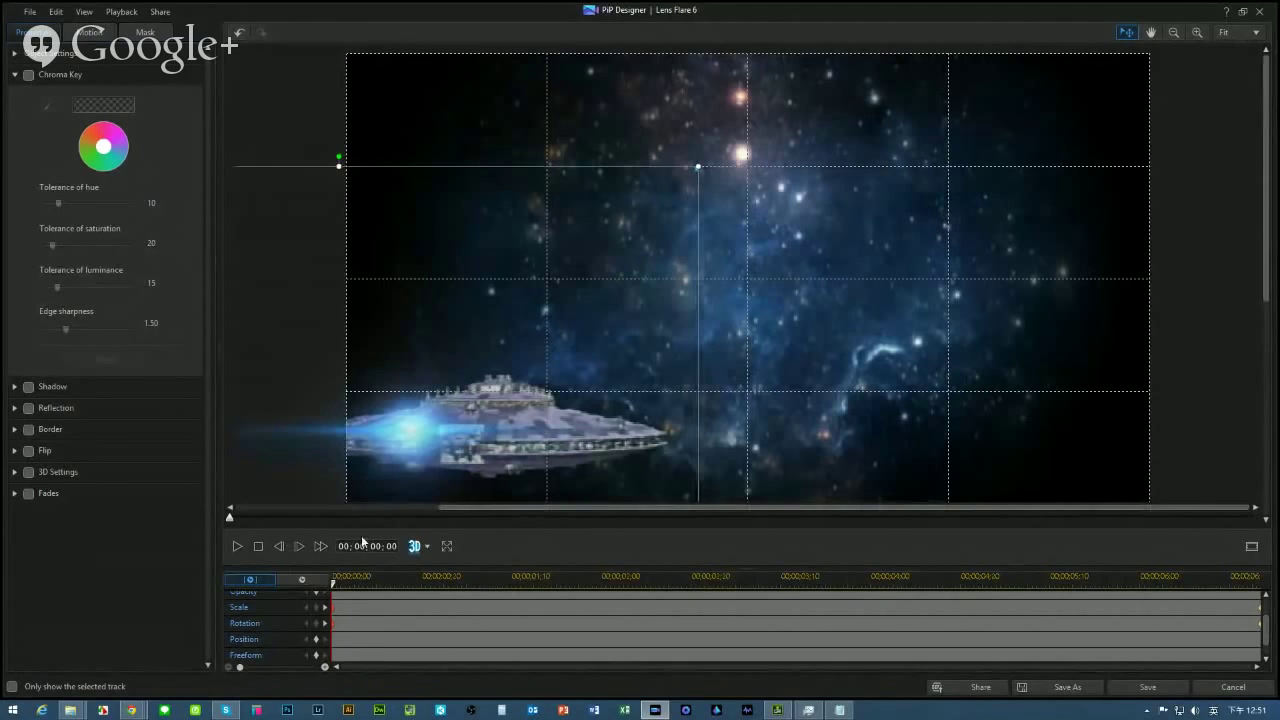
left_click_drag(337, 499, 329, 511)
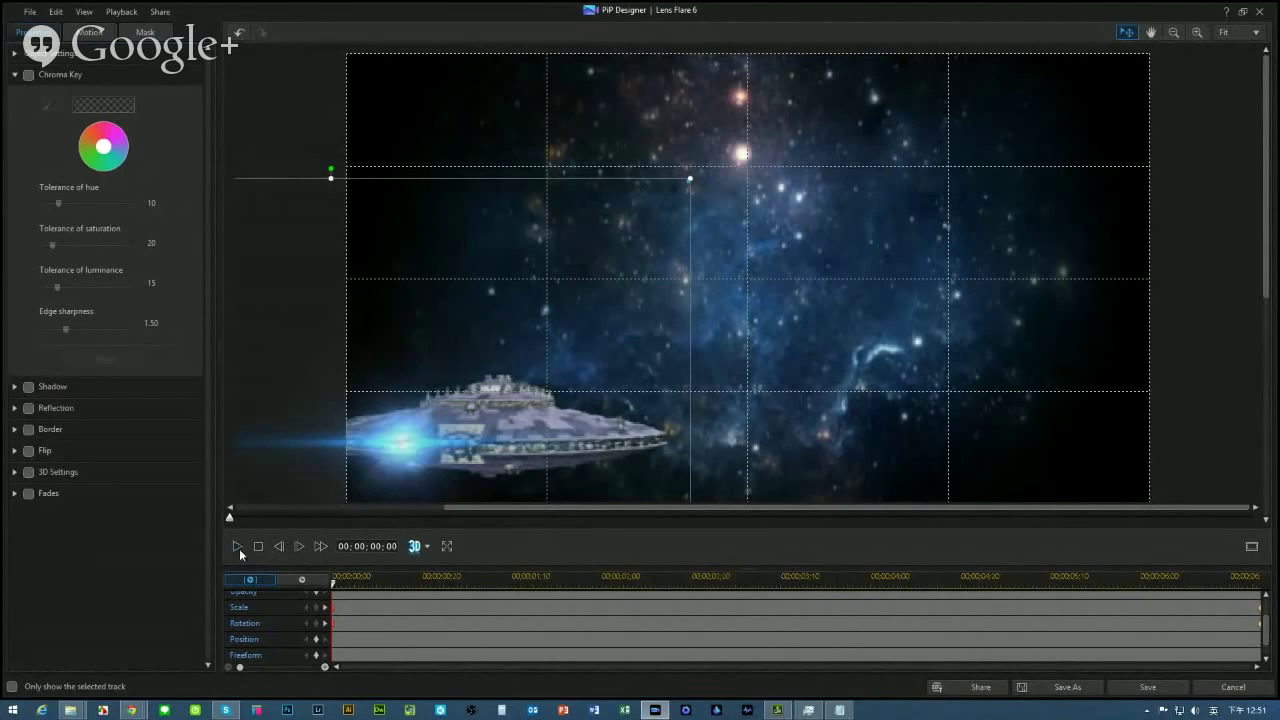
left_click(238, 547)
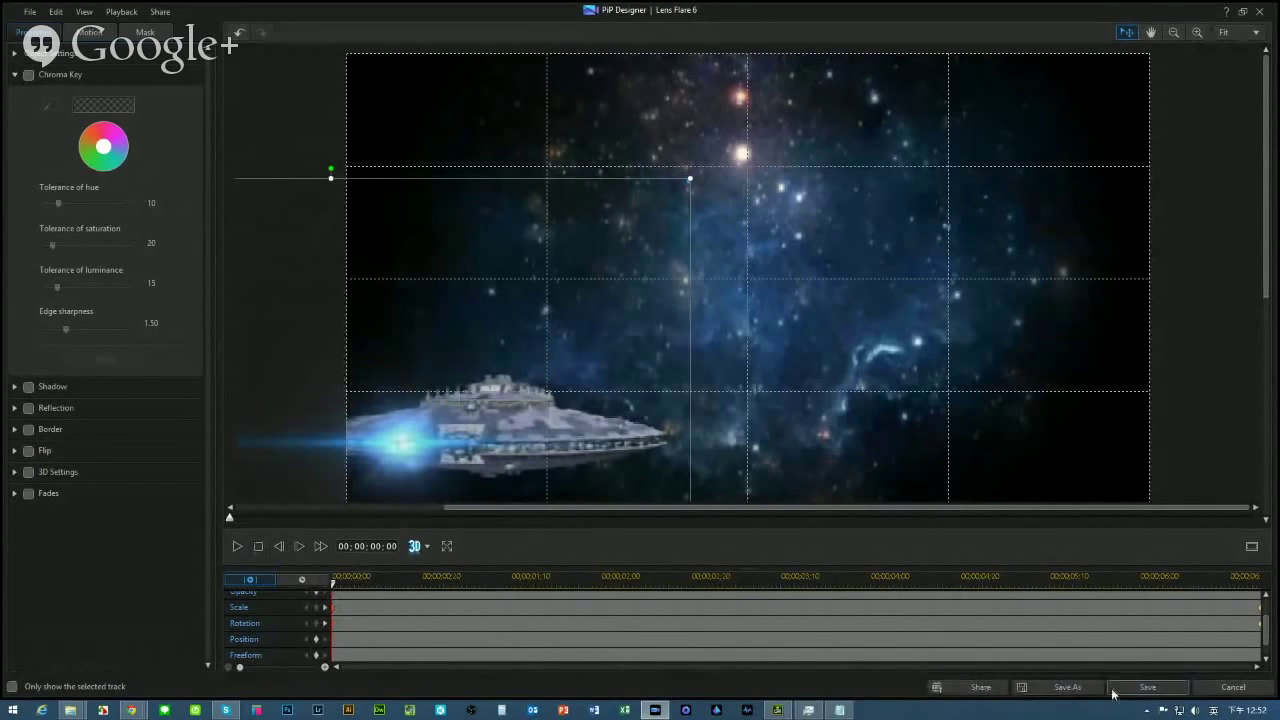
left_click(324, 607)
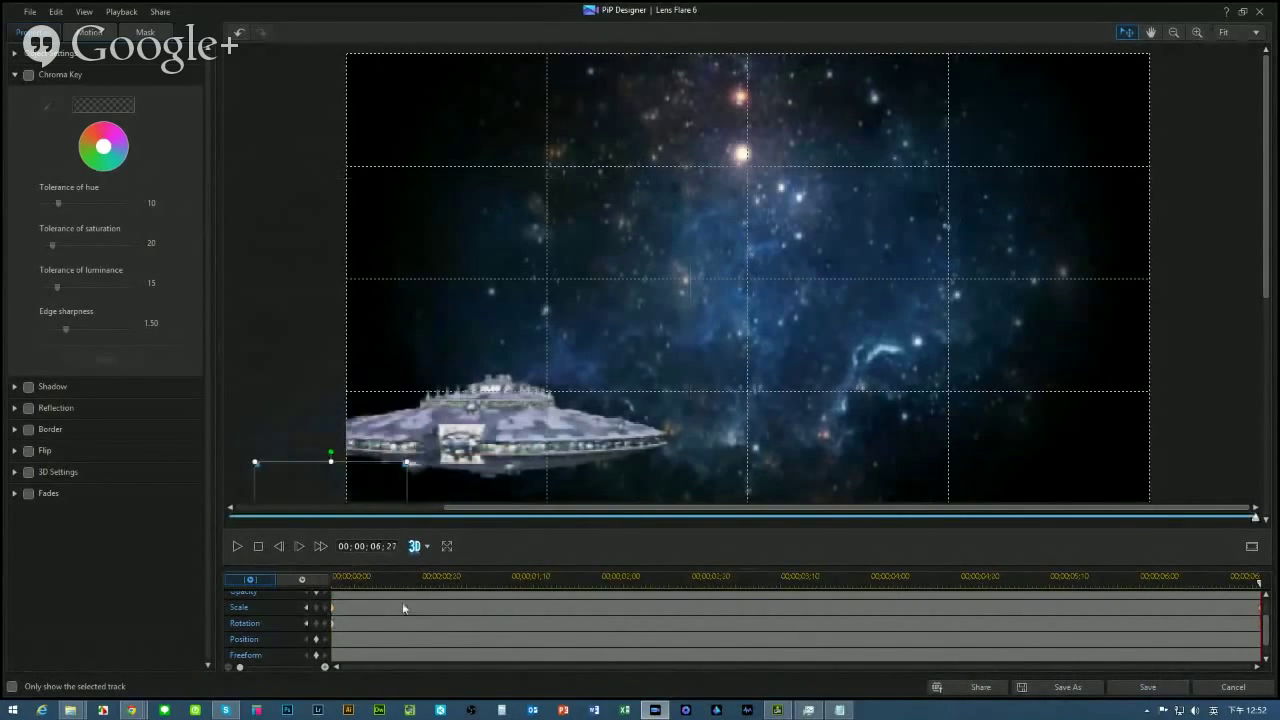
left_click_drag(383, 486, 757, 250)
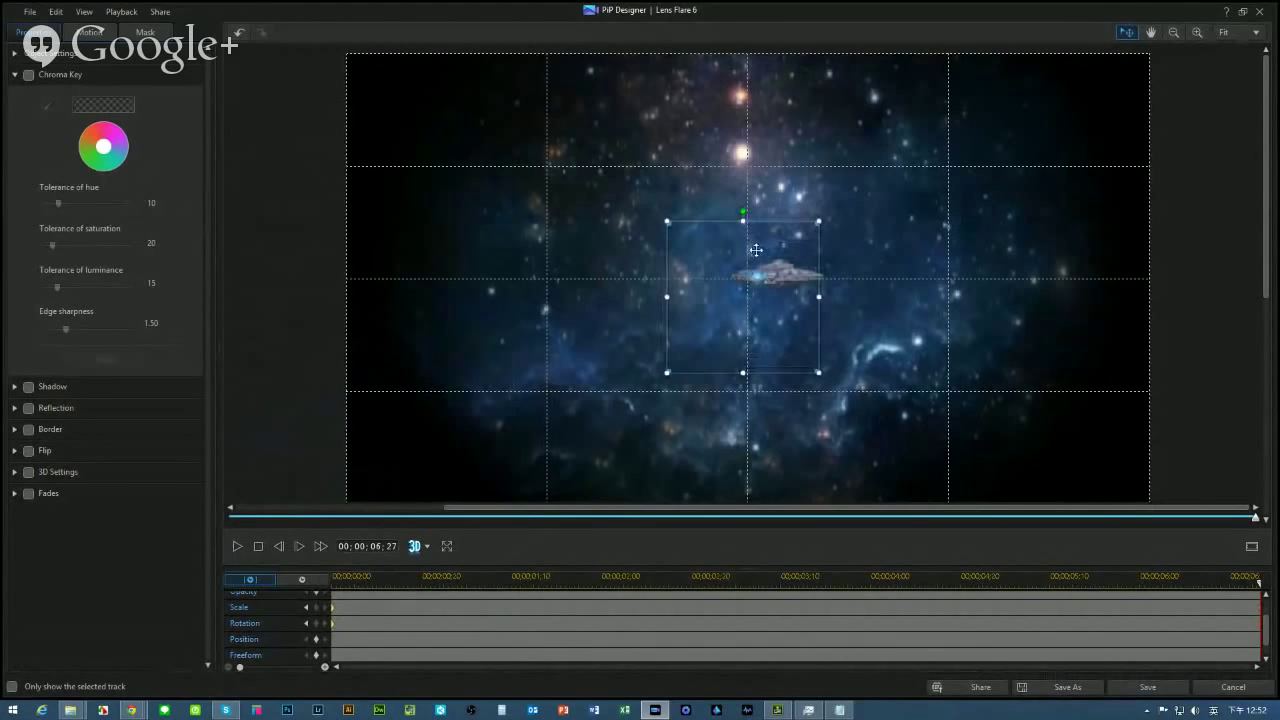
left_click(306, 607)
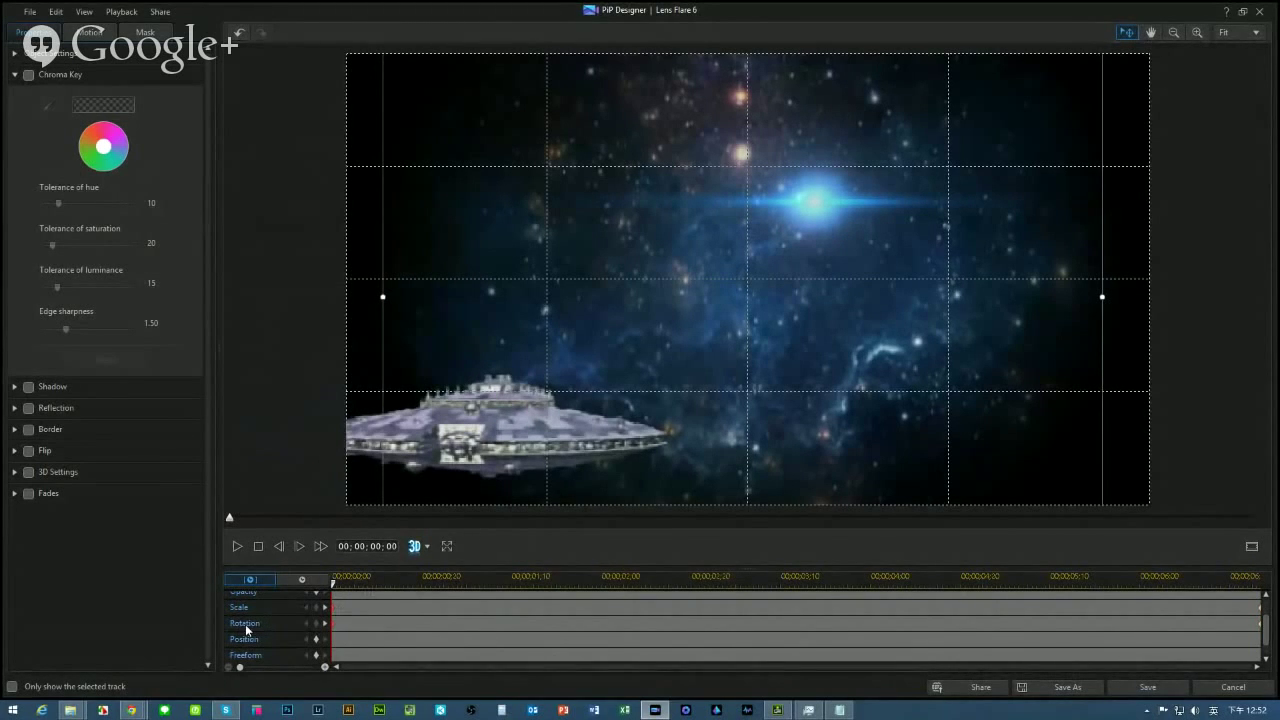
left_click_drag(789, 262, 380, 507)
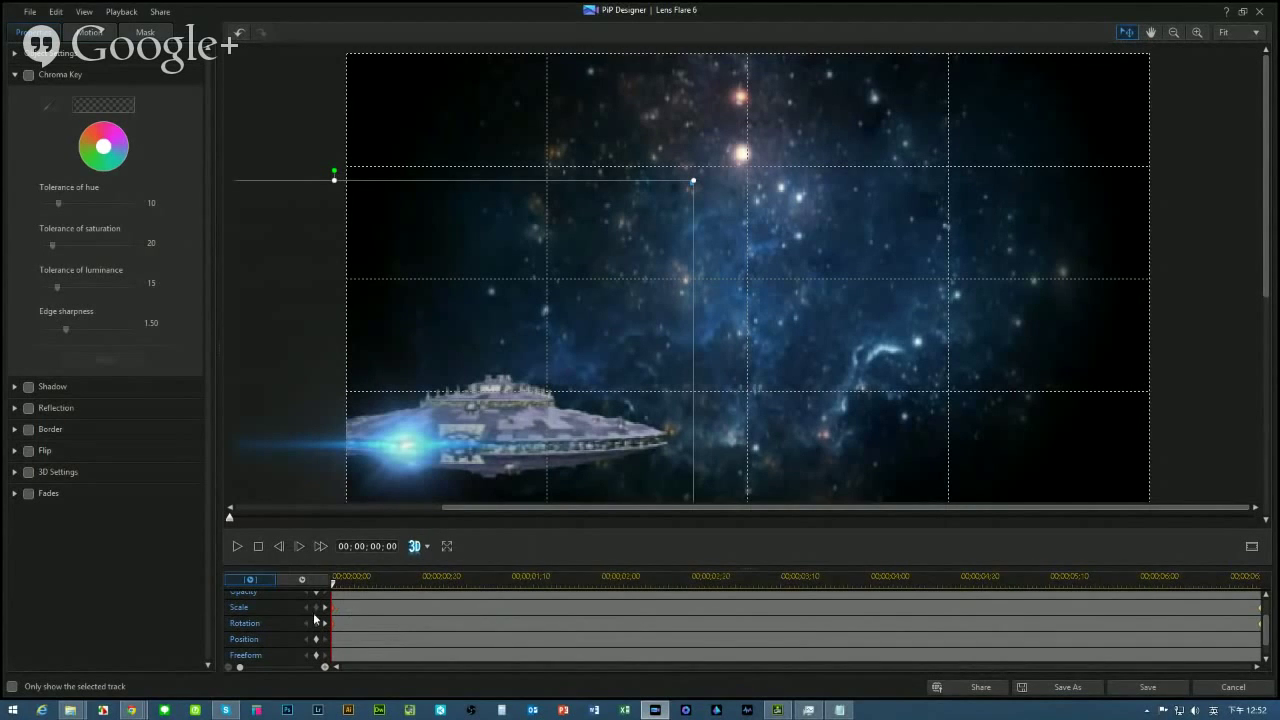
left_click(1233, 687)
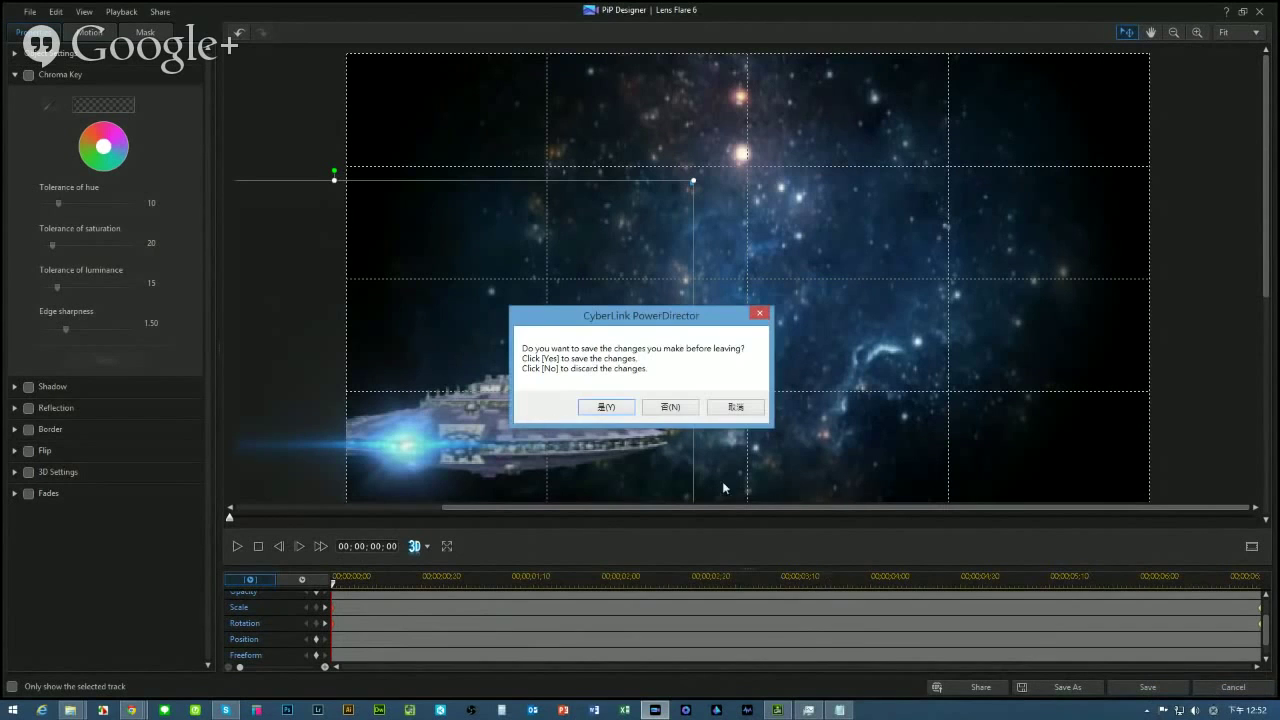
left_click(670, 409)
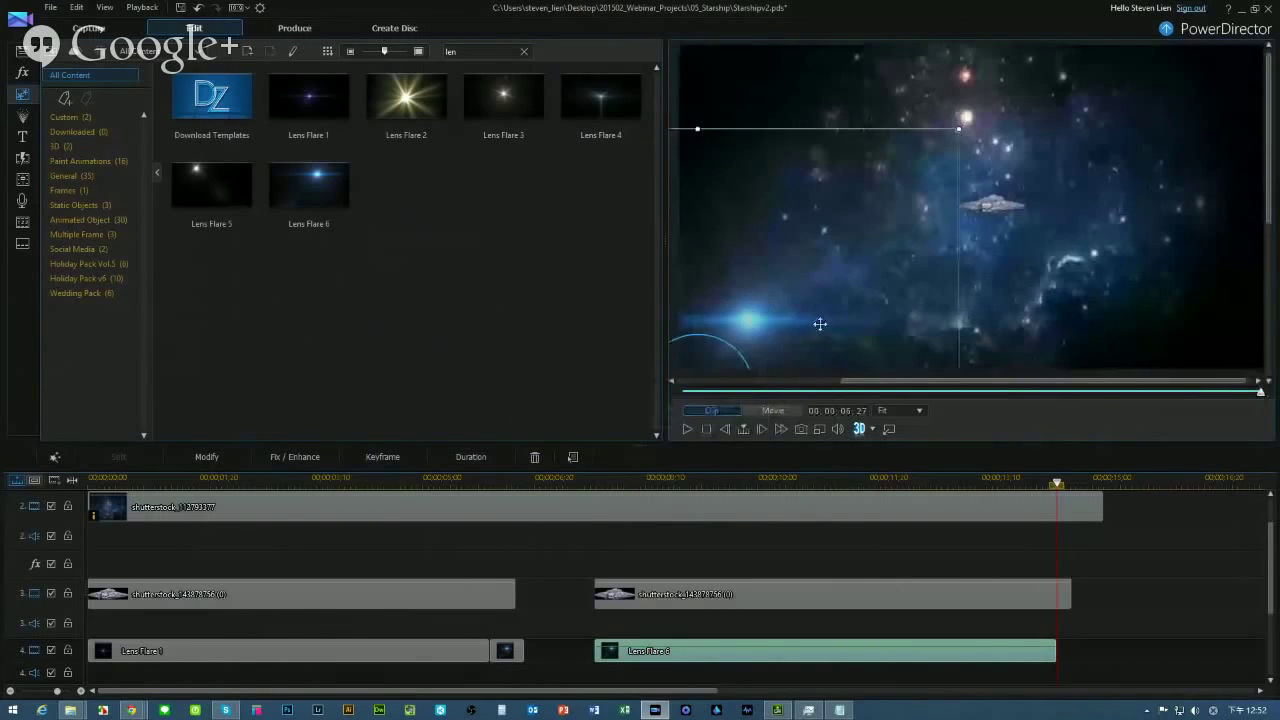
Open Lens Flare 6 in the PiP Designer, move the flare onto the ship's left end at 00;00;00;00, and set position and scale keyframes there
double_click(713, 654)
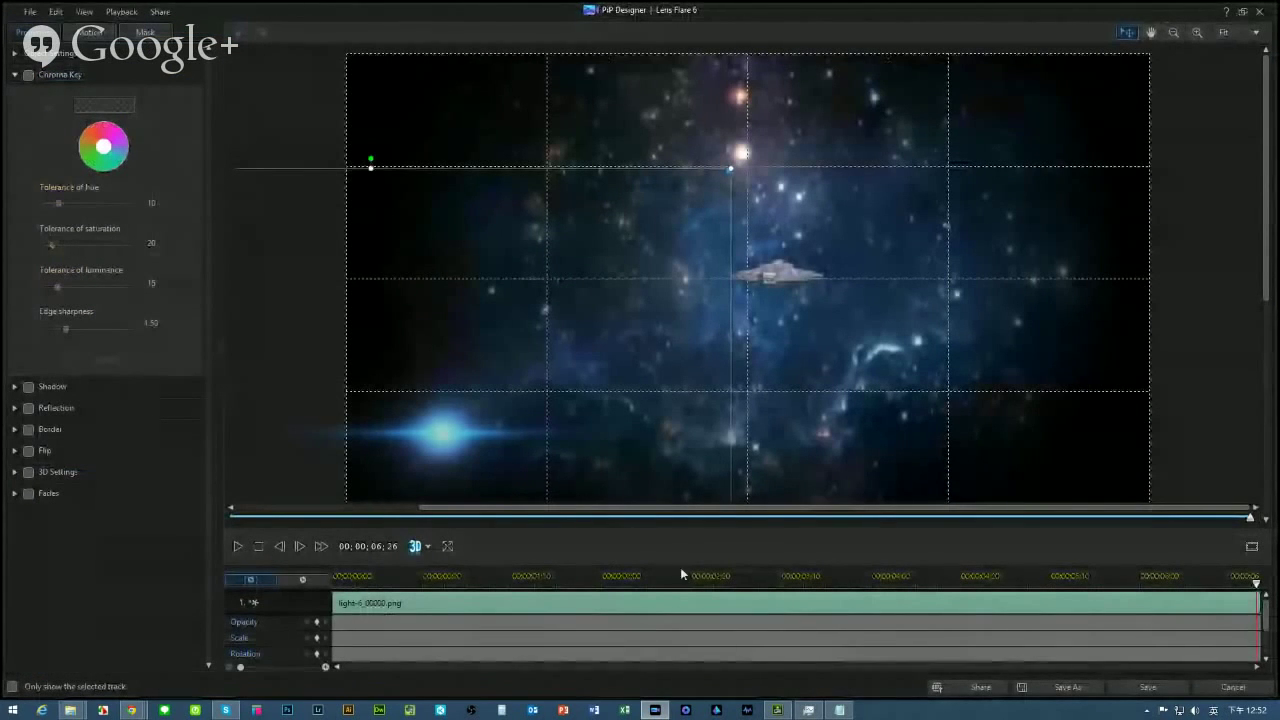
left_click_drag(752, 571, 751, 500)
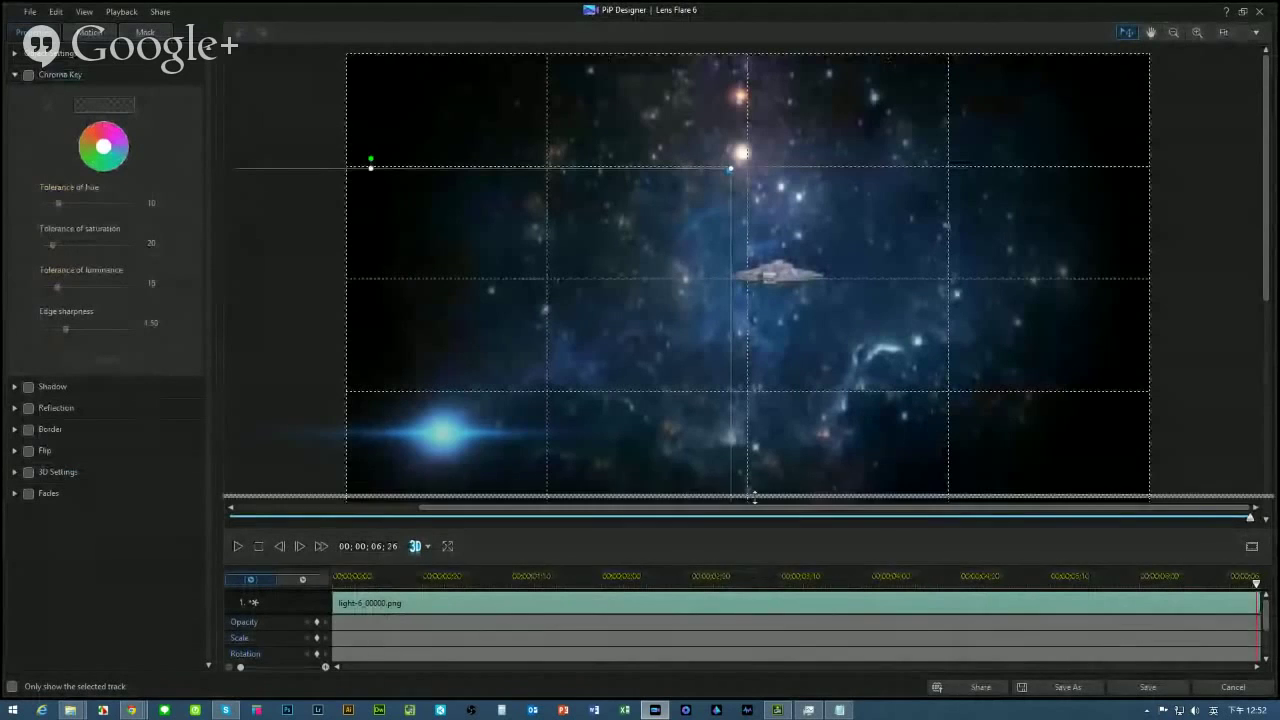
left_click(257, 473)
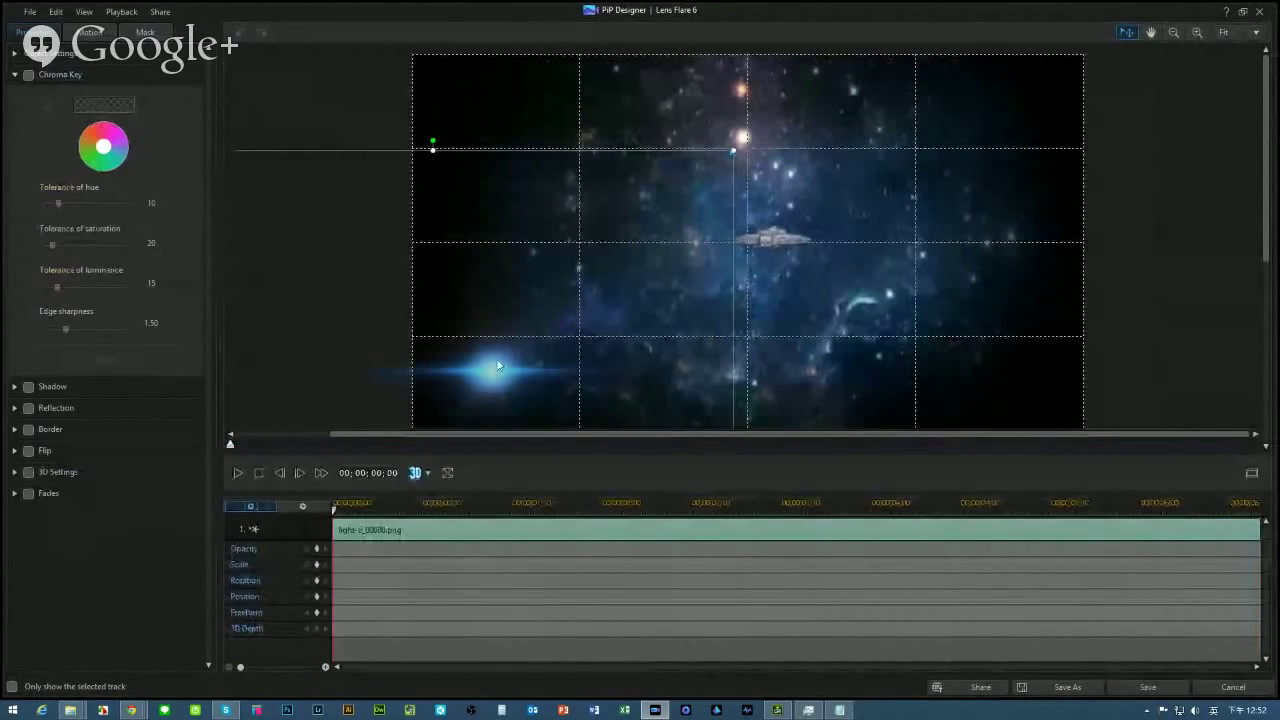
left_click_drag(483, 374, 461, 390)
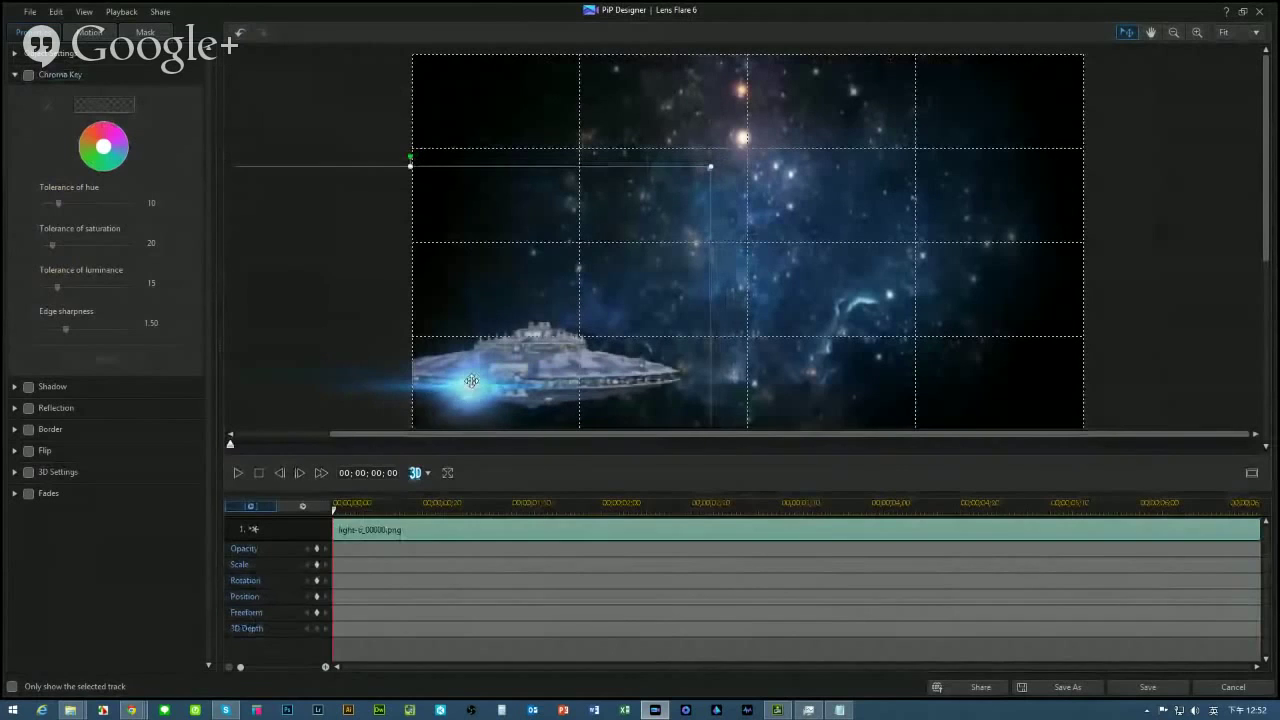
left_click(317, 598)
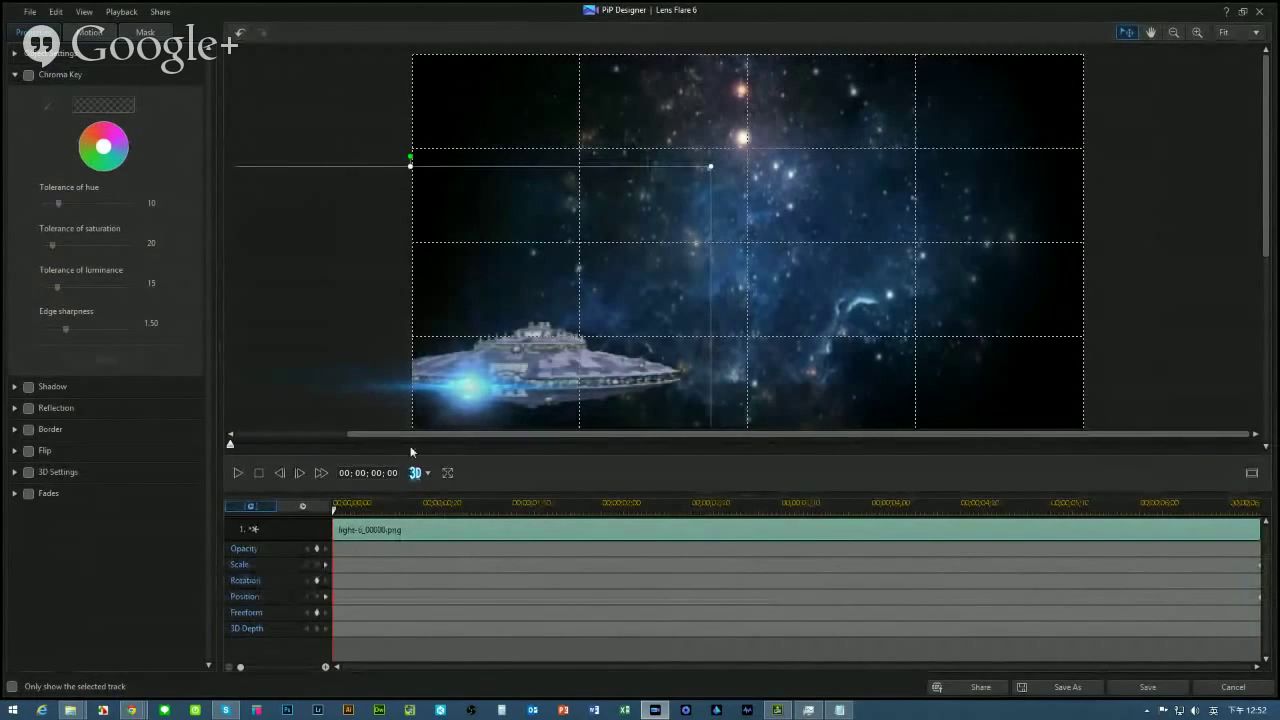
left_click_drag(483, 397, 460, 380)
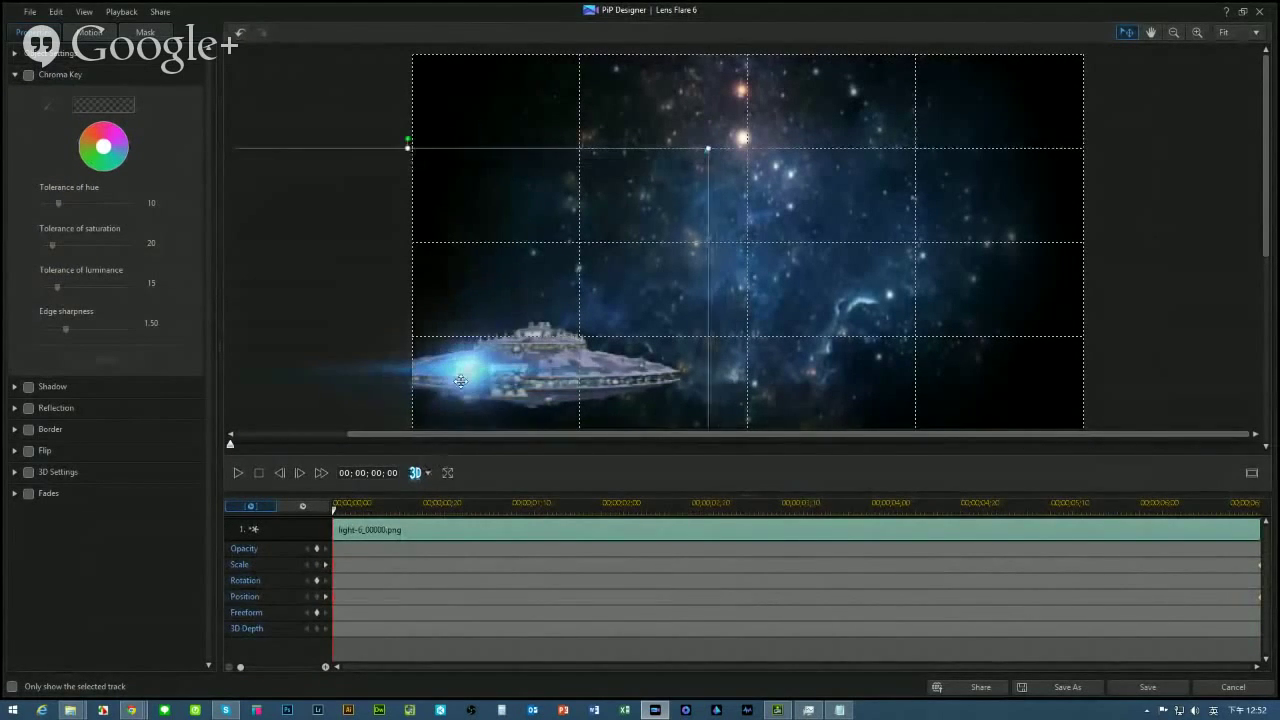
key("ctrl+z")
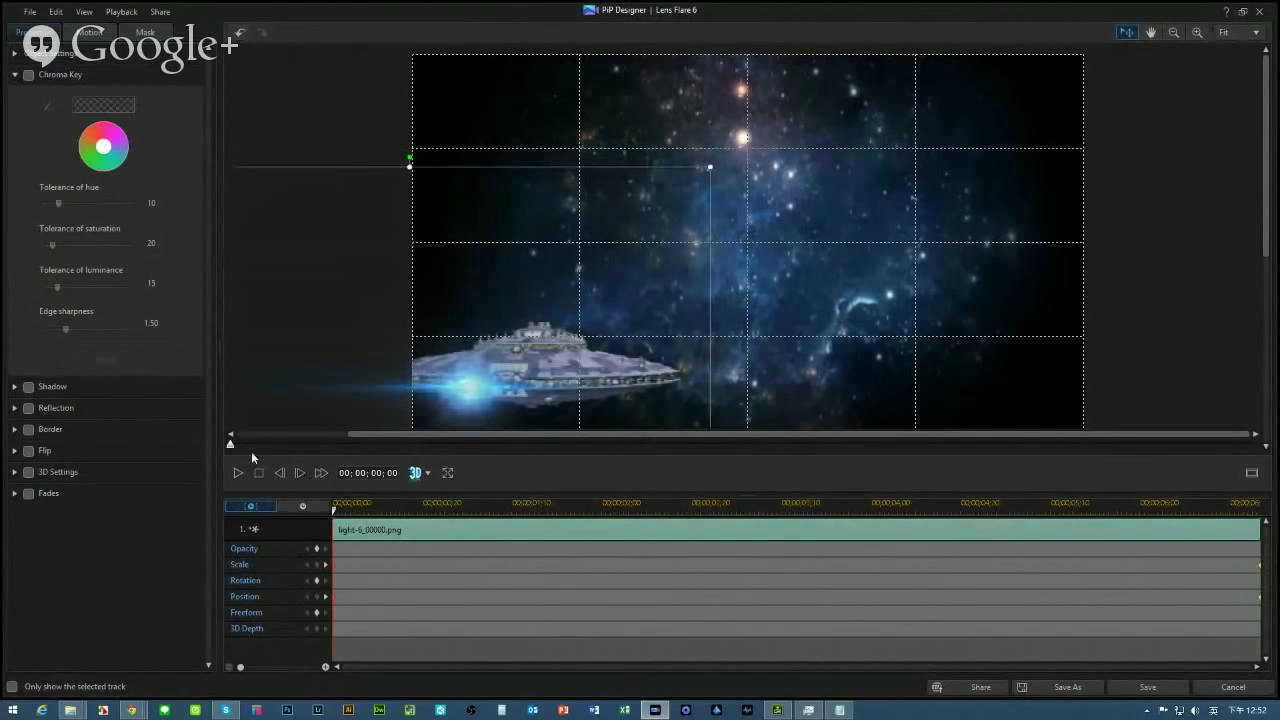
At 00;00;06;27, shrink the flare and move it onto the distant ship's left end, and play the animation from the start
left_click_drag(231, 446, 1273, 472)
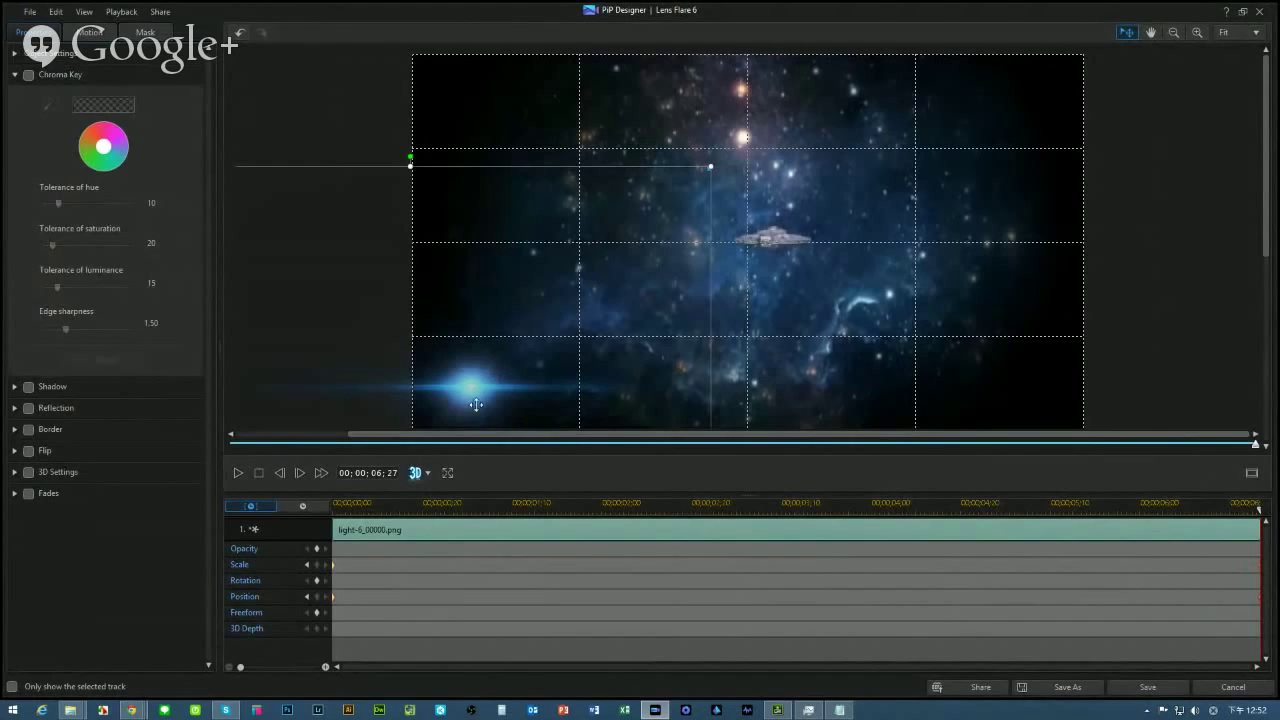
left_click_drag(476, 404, 752, 257)
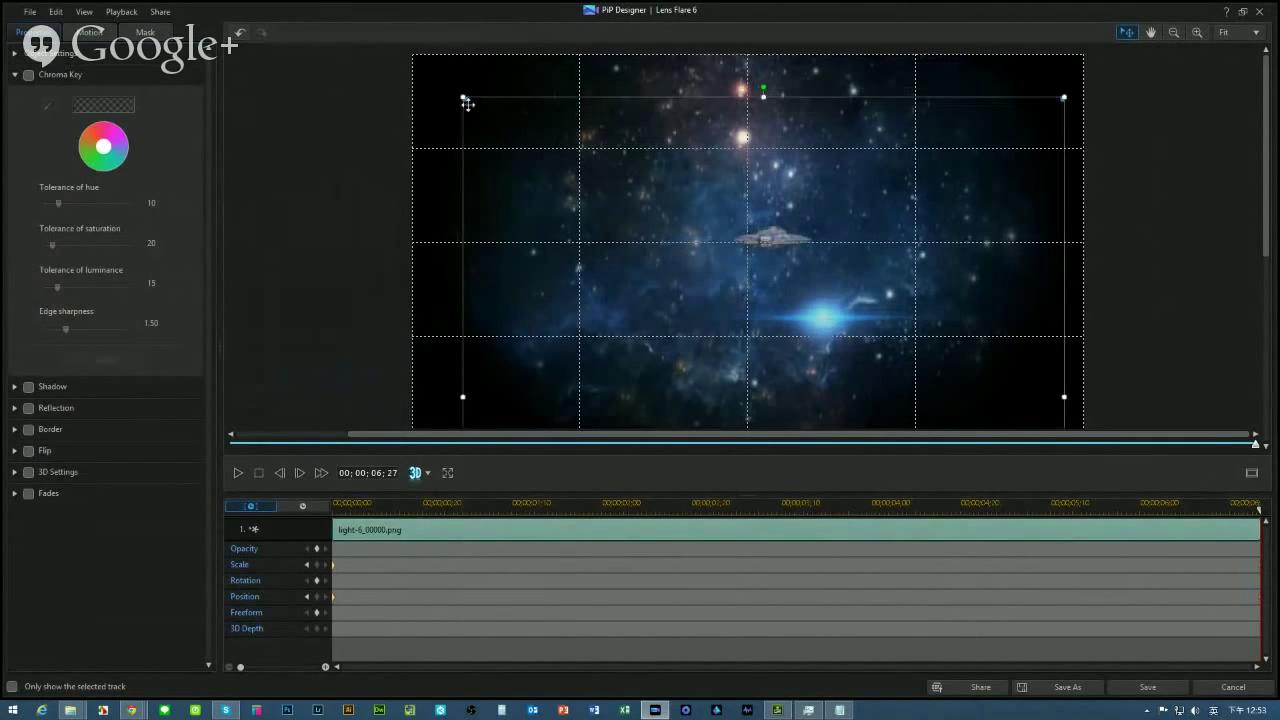
left_click_drag(551, 185, 551, 131)
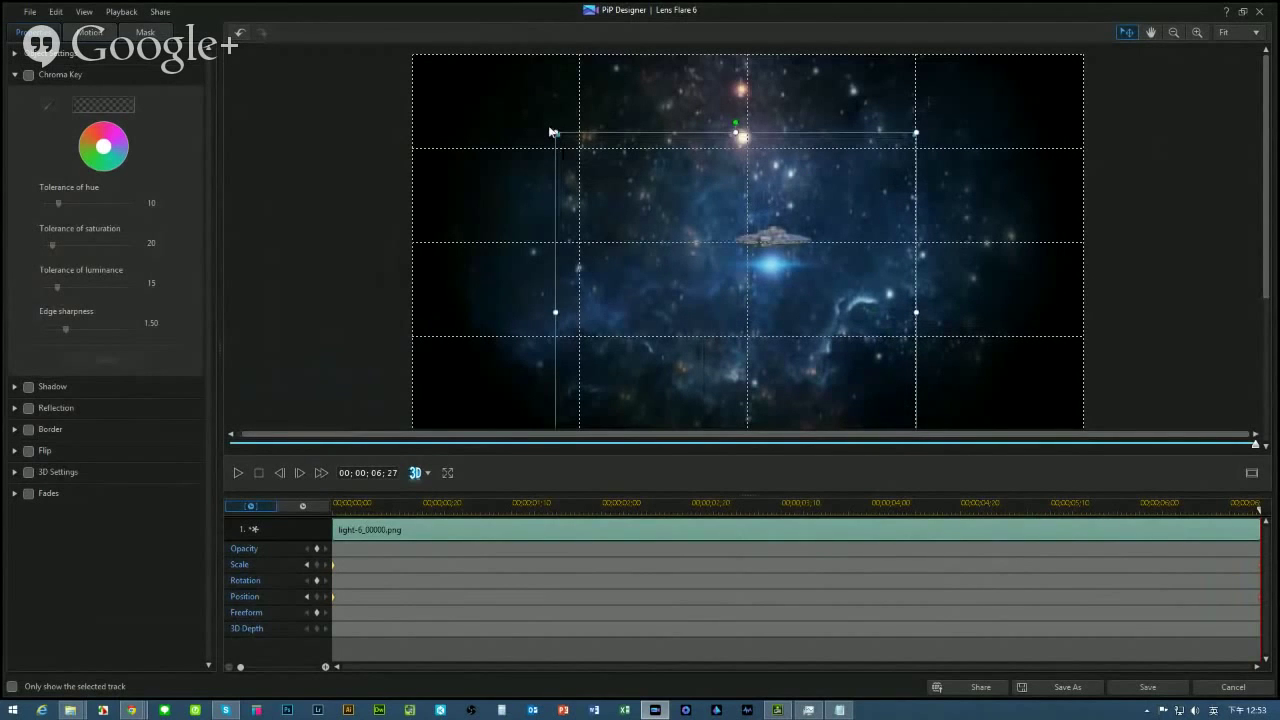
left_click_drag(831, 355, 767, 250)
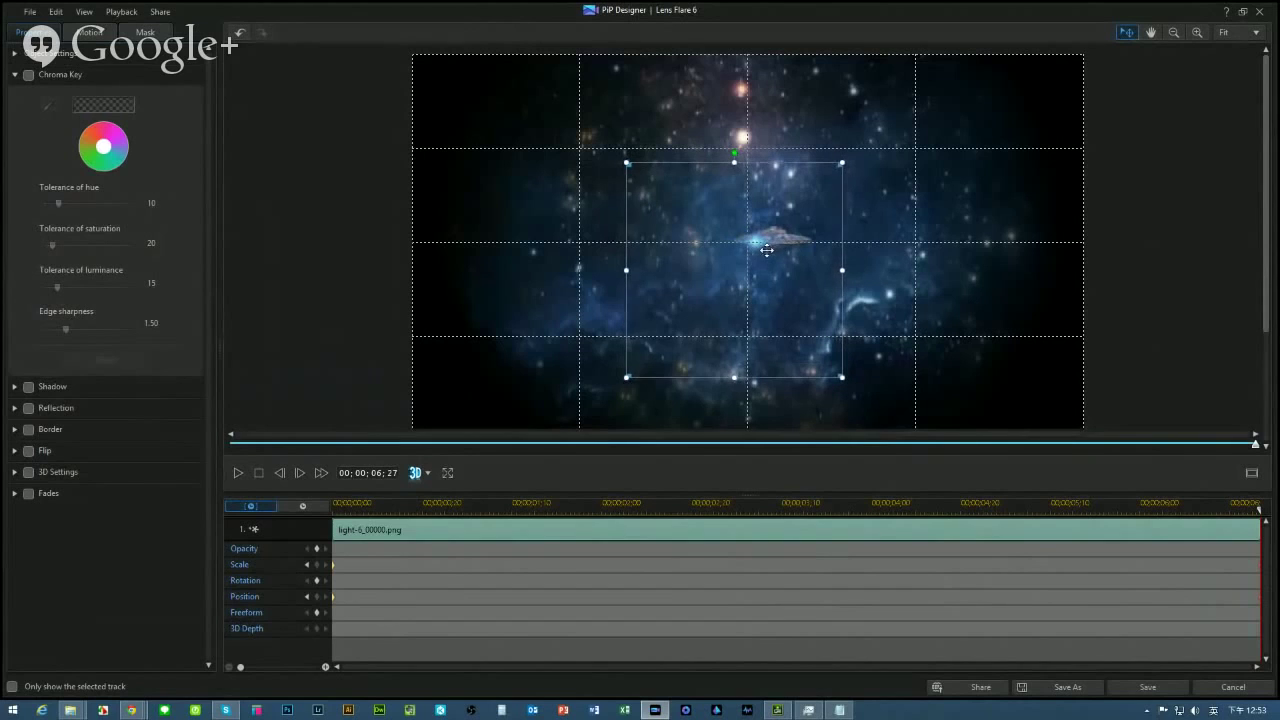
left_click(307, 565)
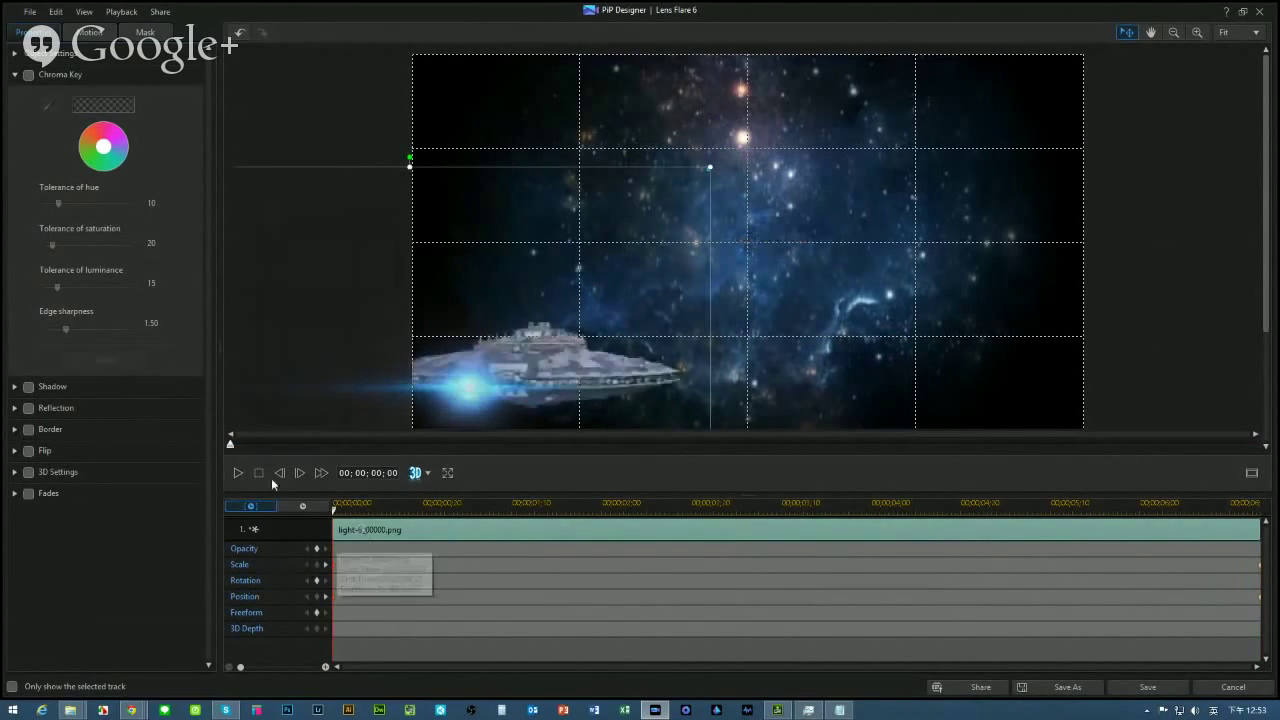
left_click(240, 473)
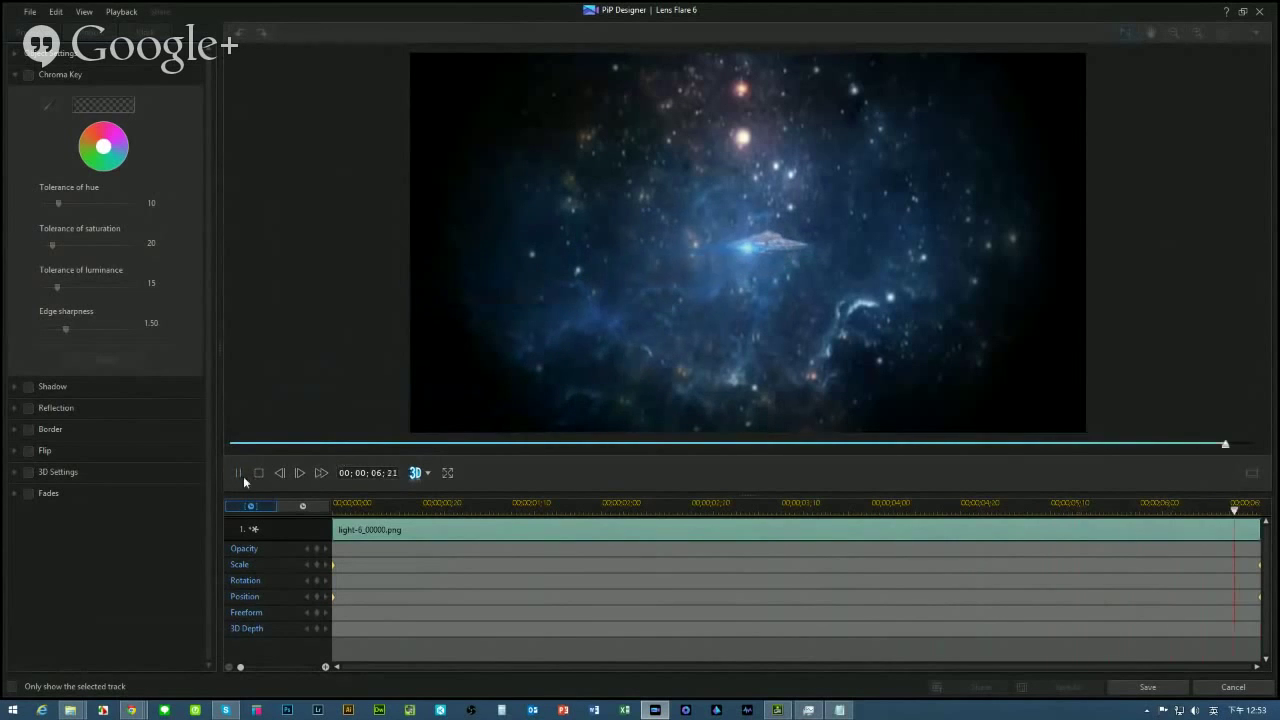
Save the flare animation, copy the second Lens Flare 6 clip from track 4 to the same time on track 5, and enable track 5
left_click(1147, 687)
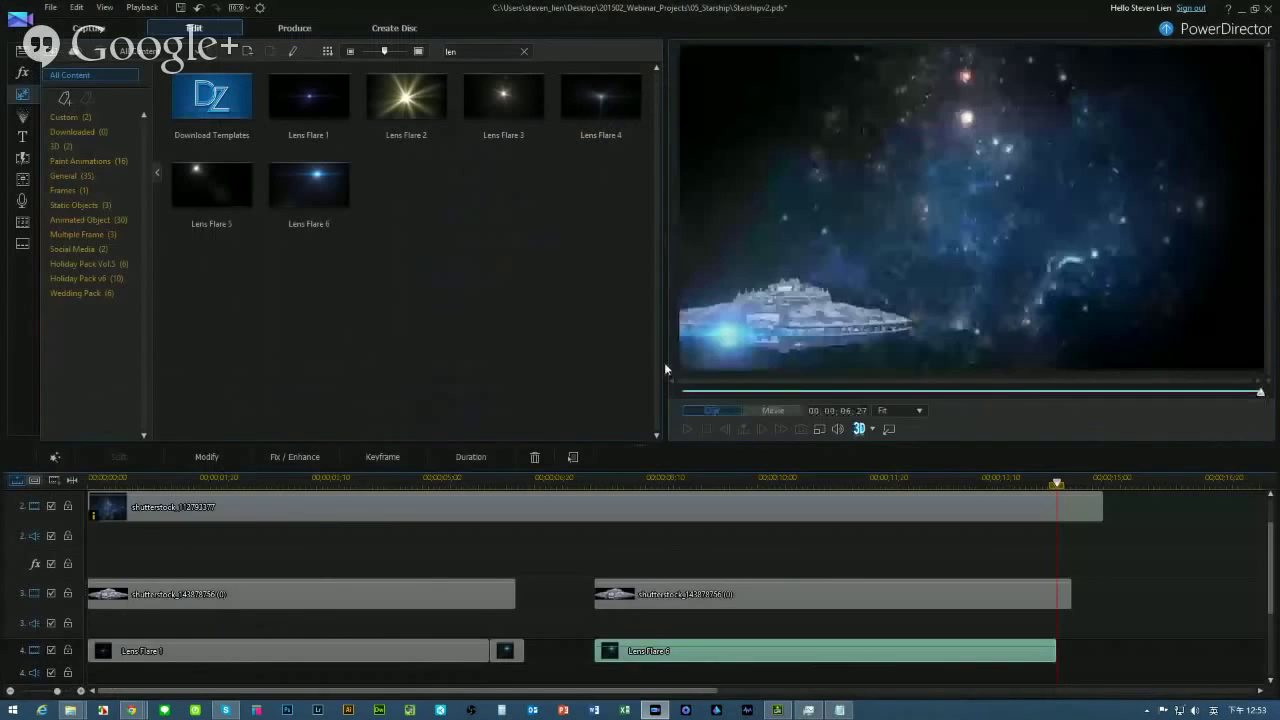
scroll(1000, 580, "down", 3)
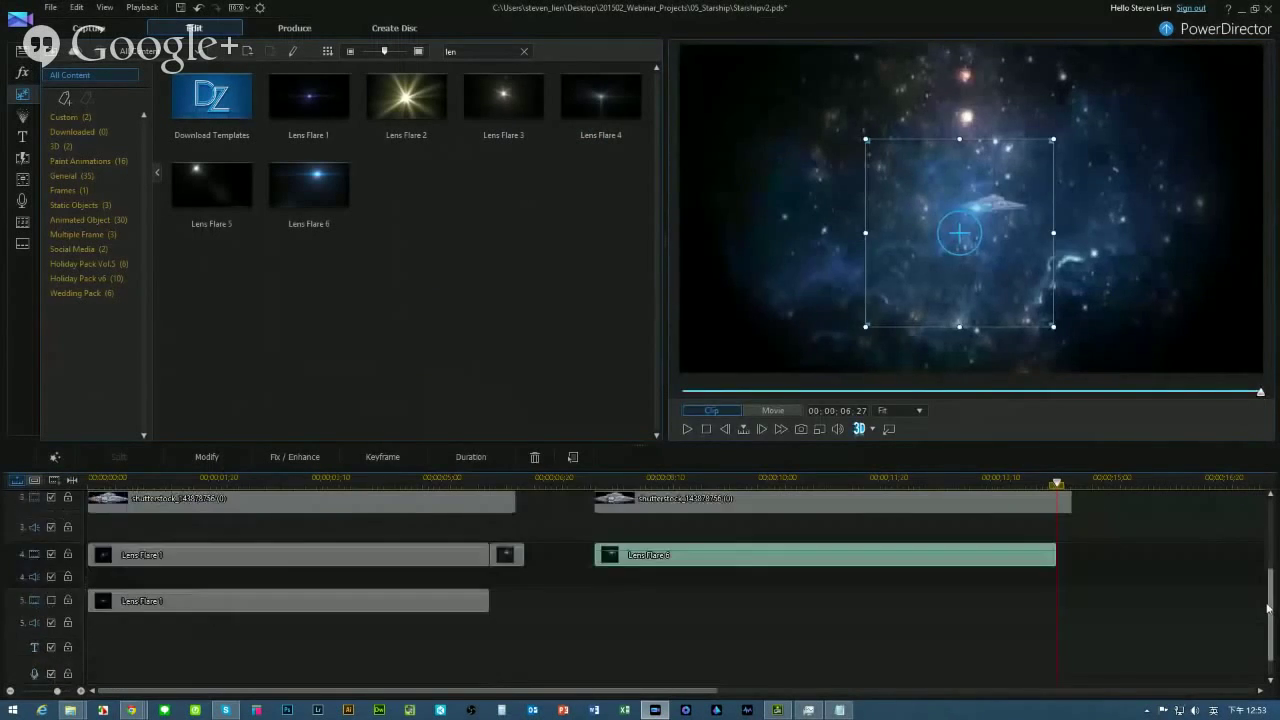
left_click(743, 585)
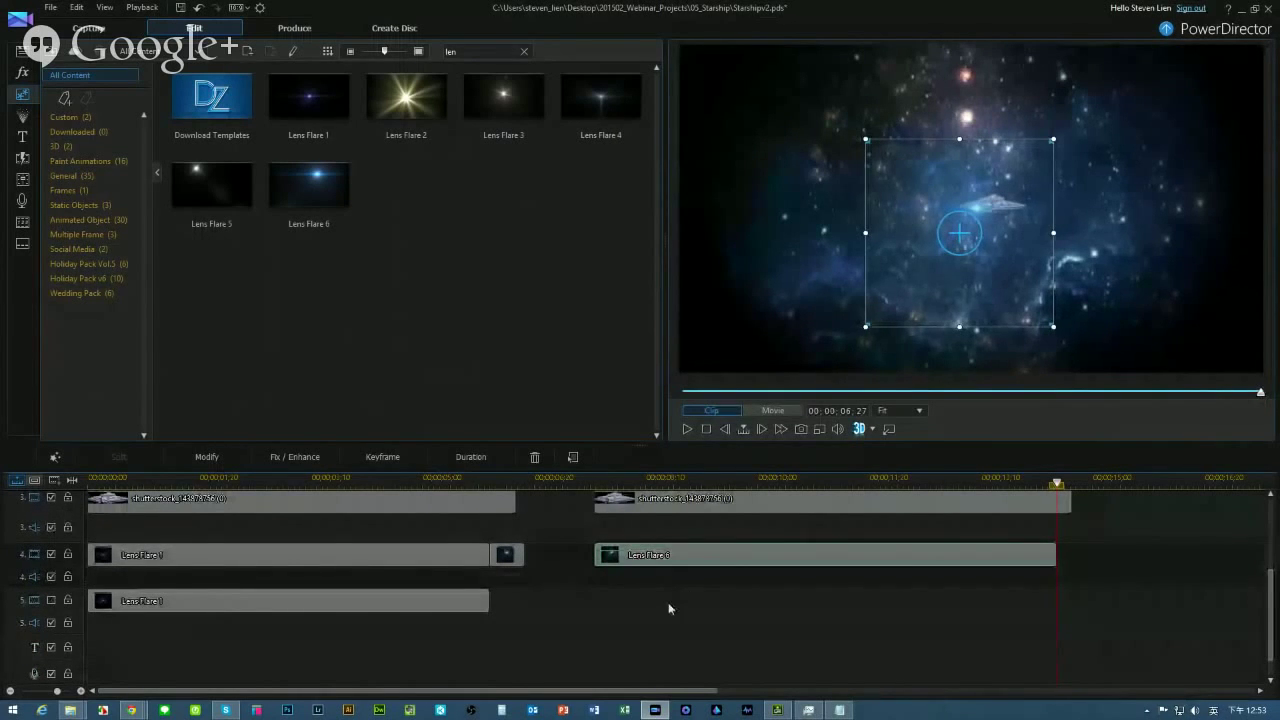
left_click(618, 558)
key("ctrl+c")
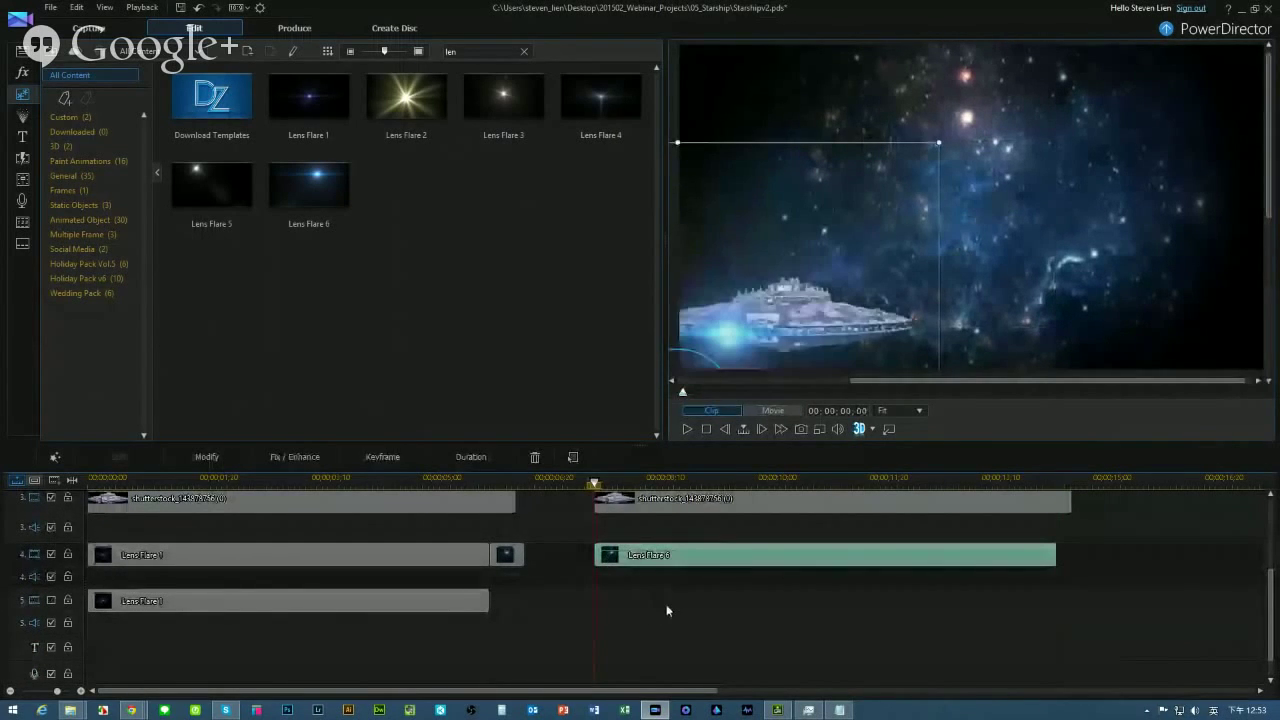
key("ctrl+v")
left_click(633, 605)
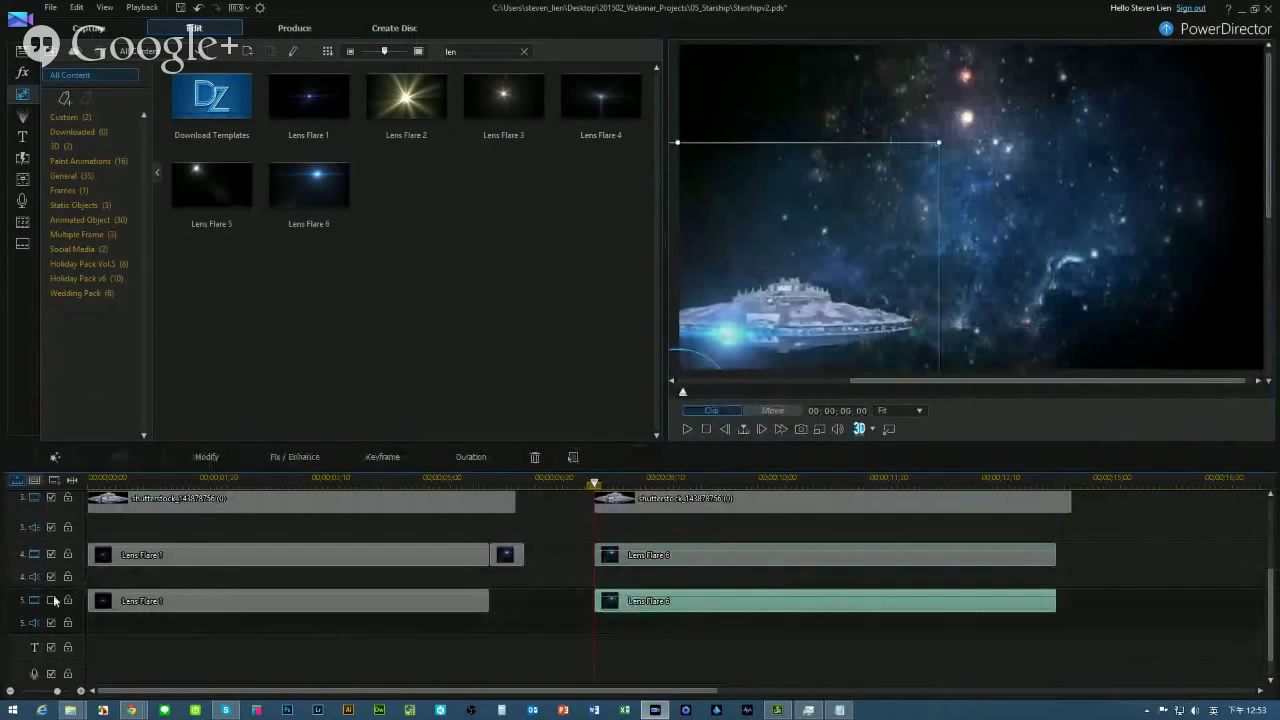
In the PiP Designer, move the copied flare onto the ship's middle at 00;00;00;00 and onto the distant ship's middle at 00;00;06;27
double_click(714, 602)
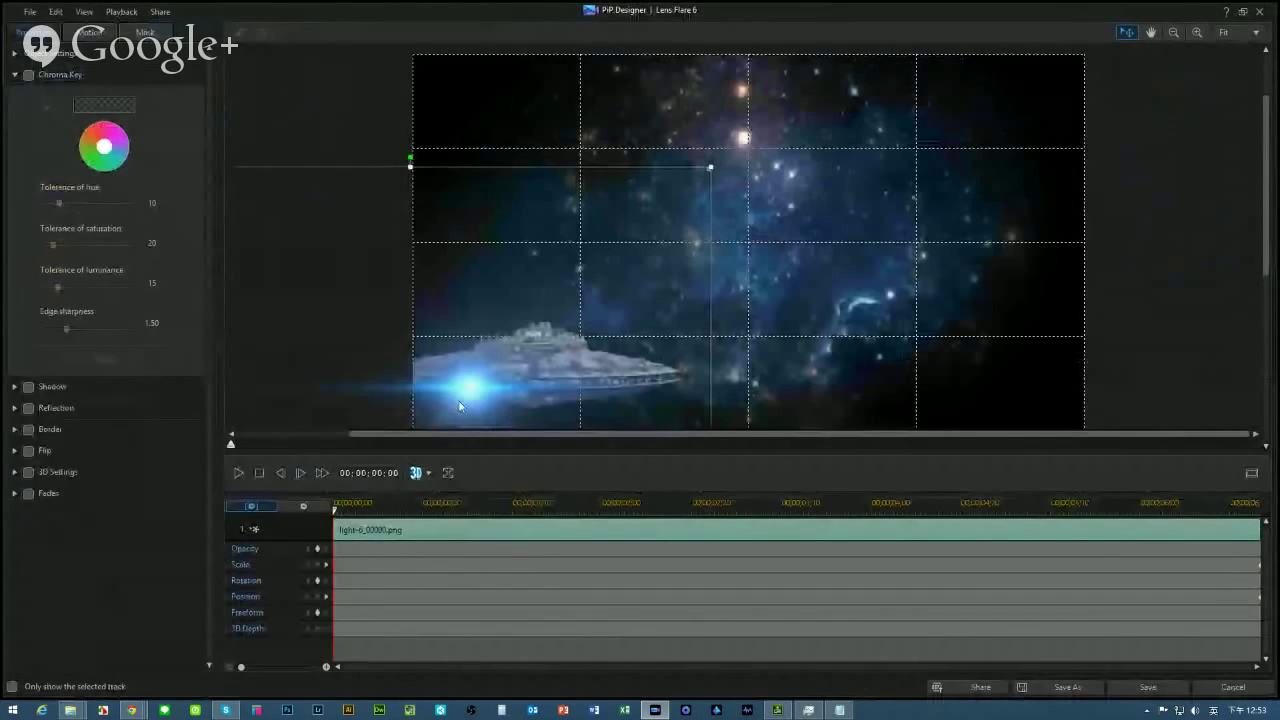
left_click_drag(470, 386, 565, 389)
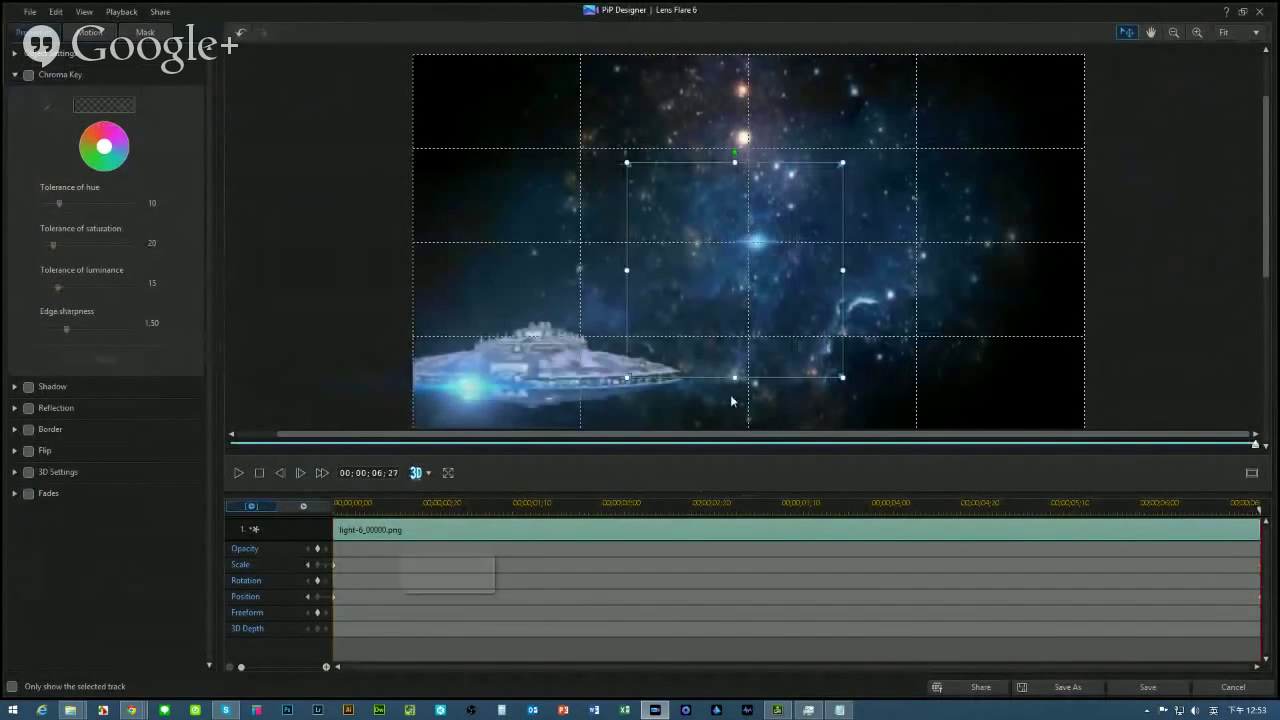
left_click(326, 566)
mouse_move(774, 243)
left_mouse_down()
mouse_move(802, 243)
mouse_move(779, 241)
left_mouse_up()
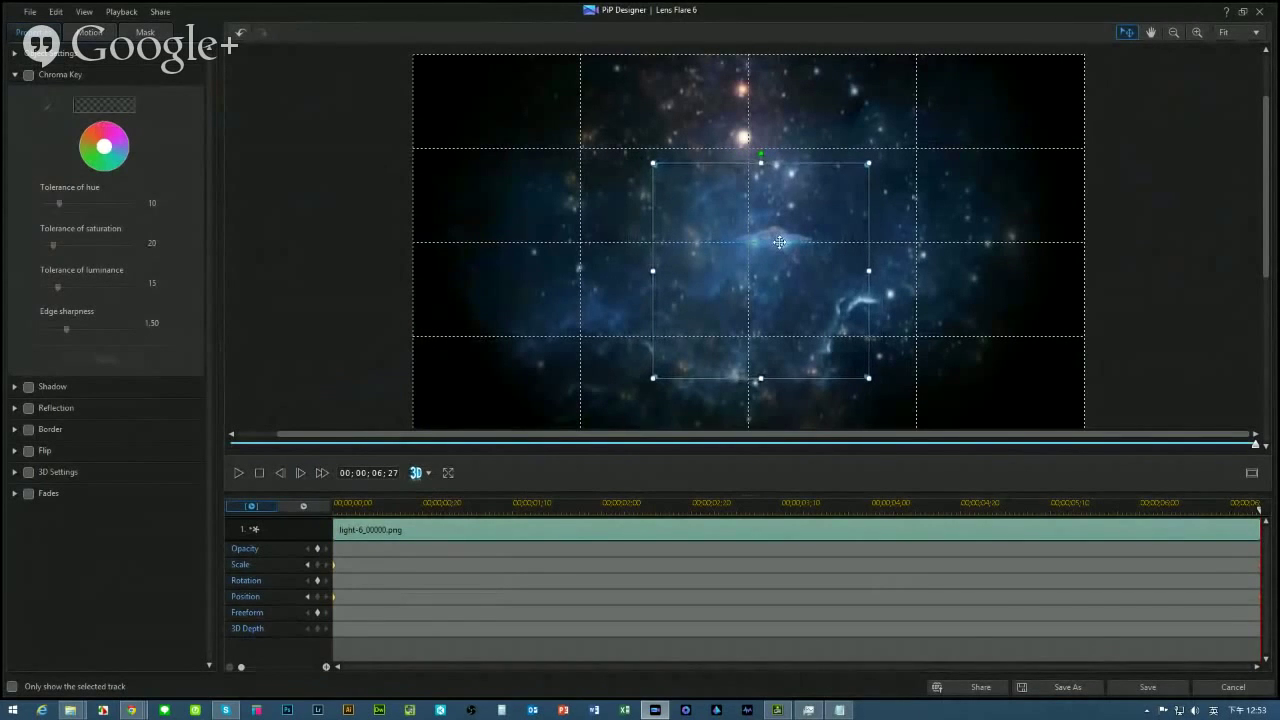
Play the copied flare's animation from the start to check it and save the changes
left_click(238, 476)
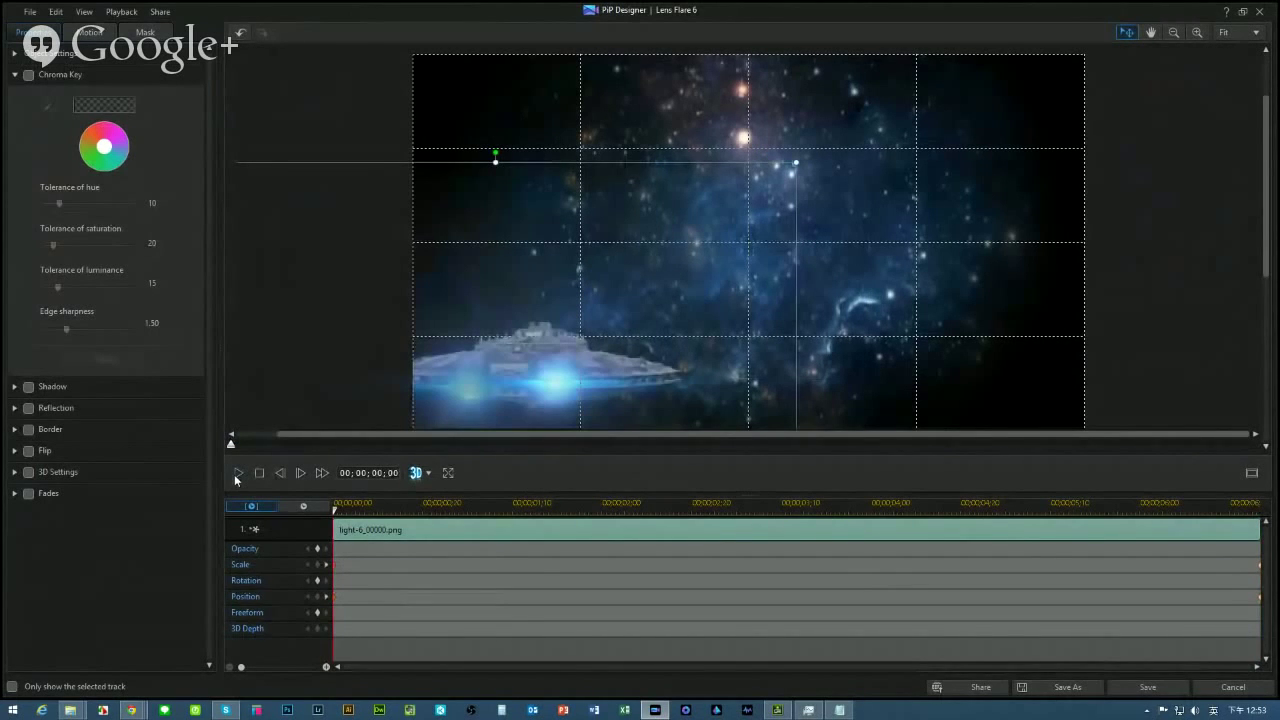
left_click(237, 476)
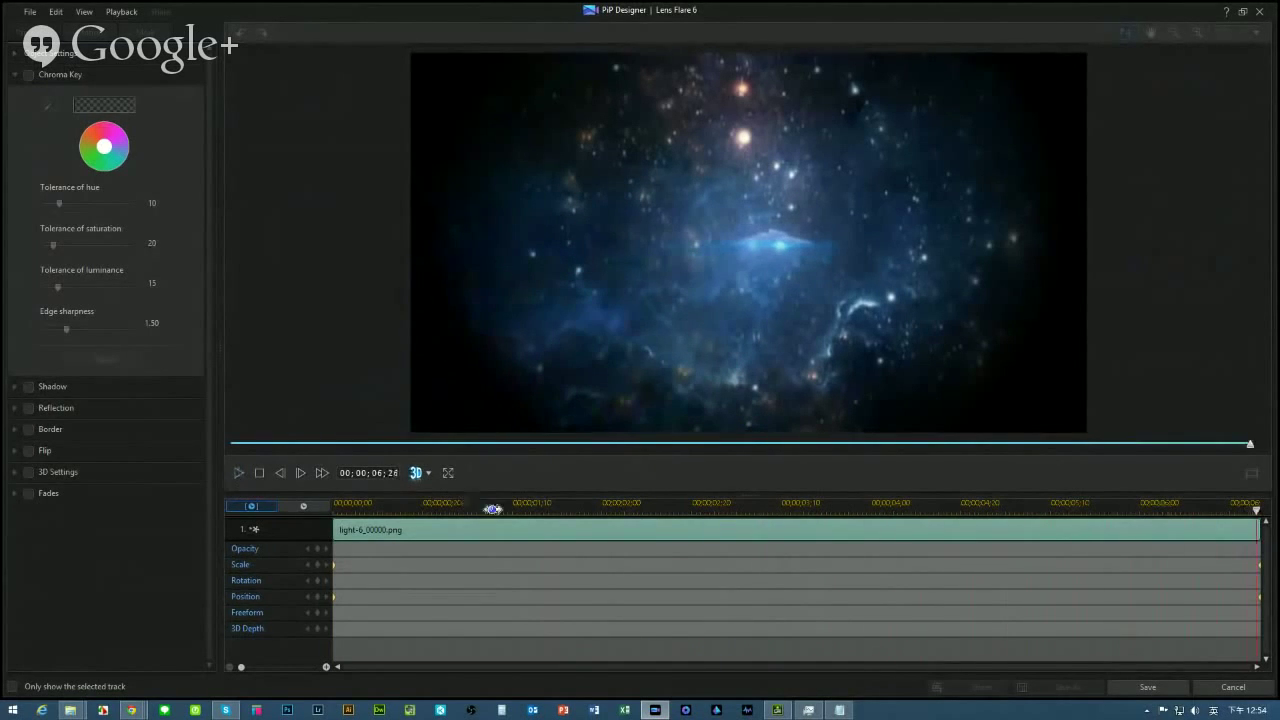
left_click(1148, 688)
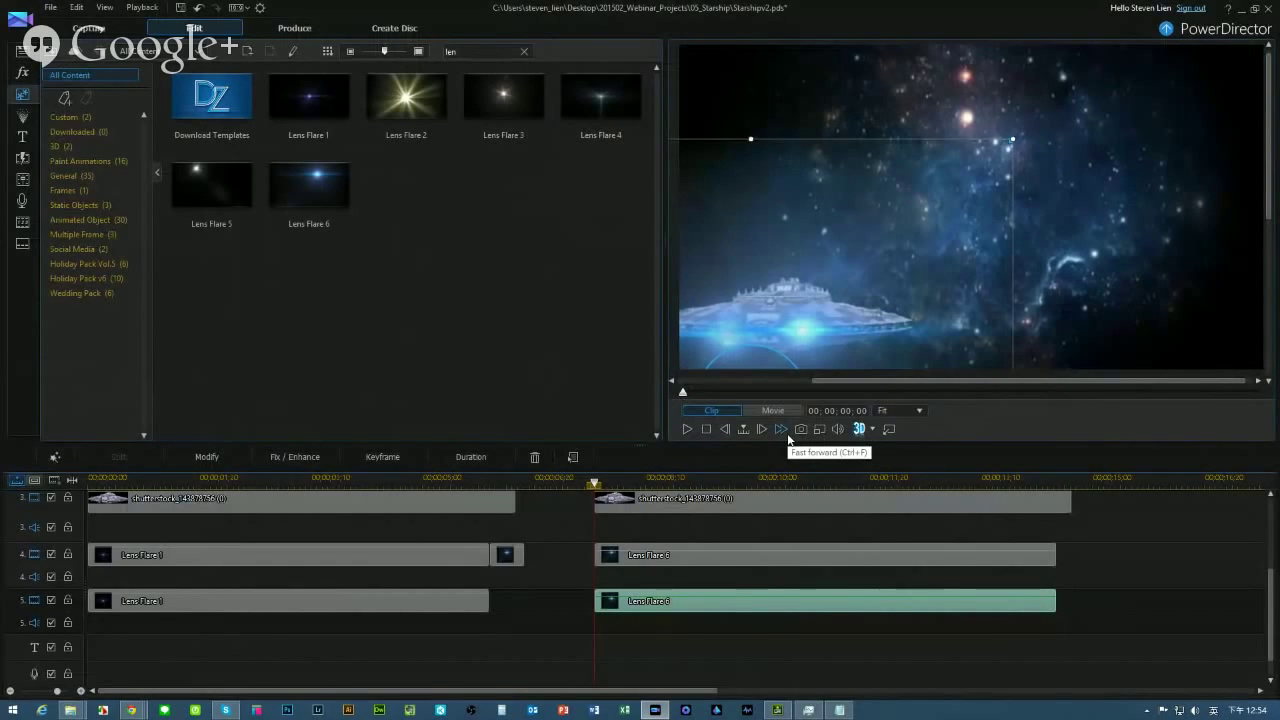
Turn on motion blur for the second starship clip, raise blur length and blur density to their maximum, and save the changes
left_click(670, 505)
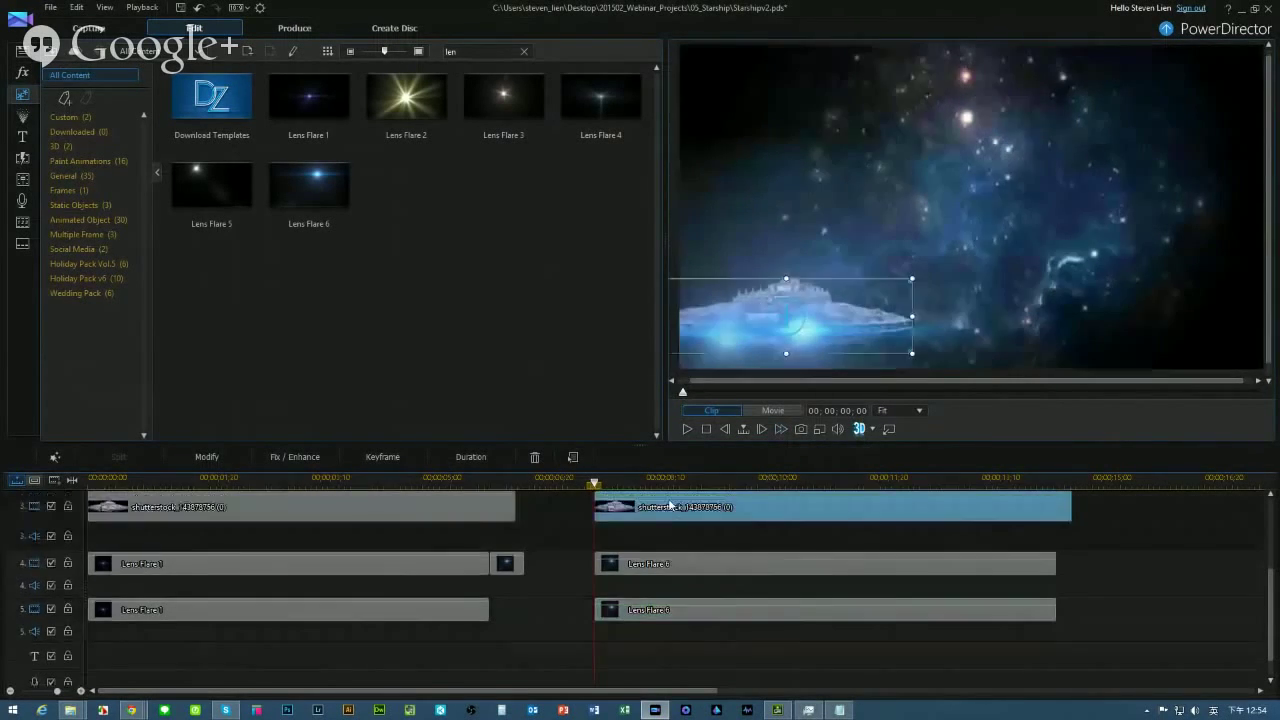
double_click(670, 505)
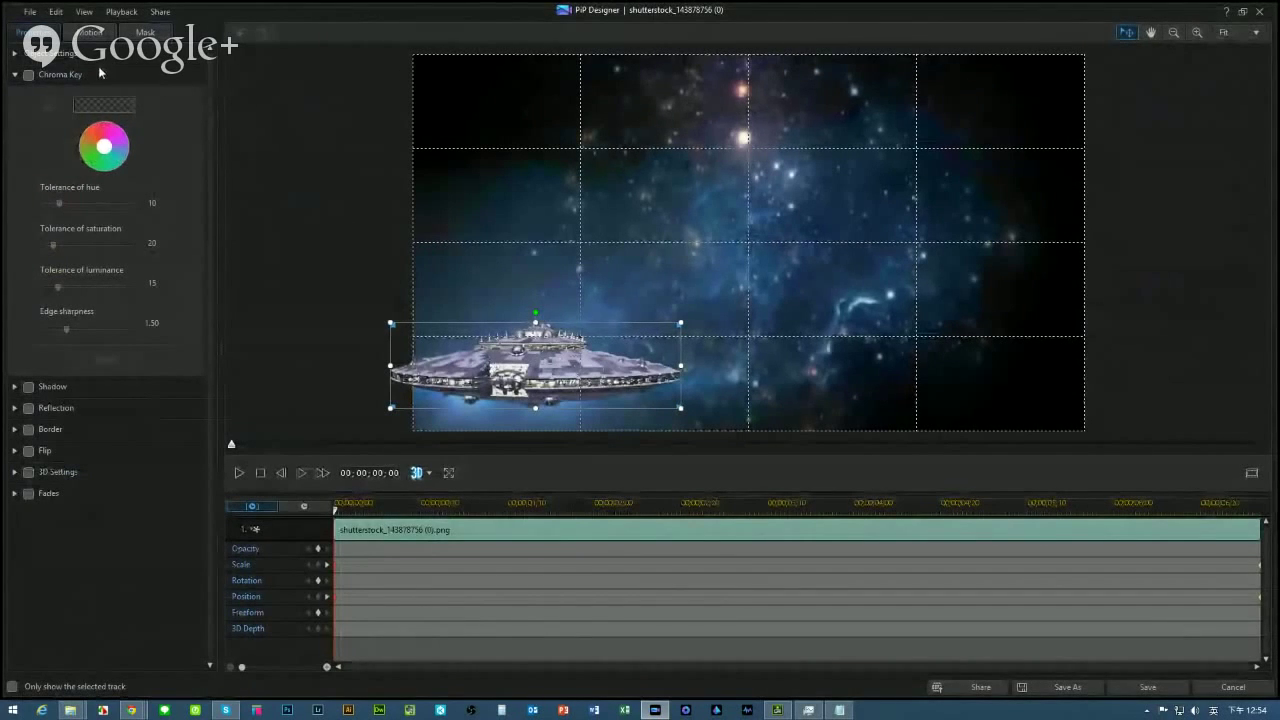
left_click(84, 35)
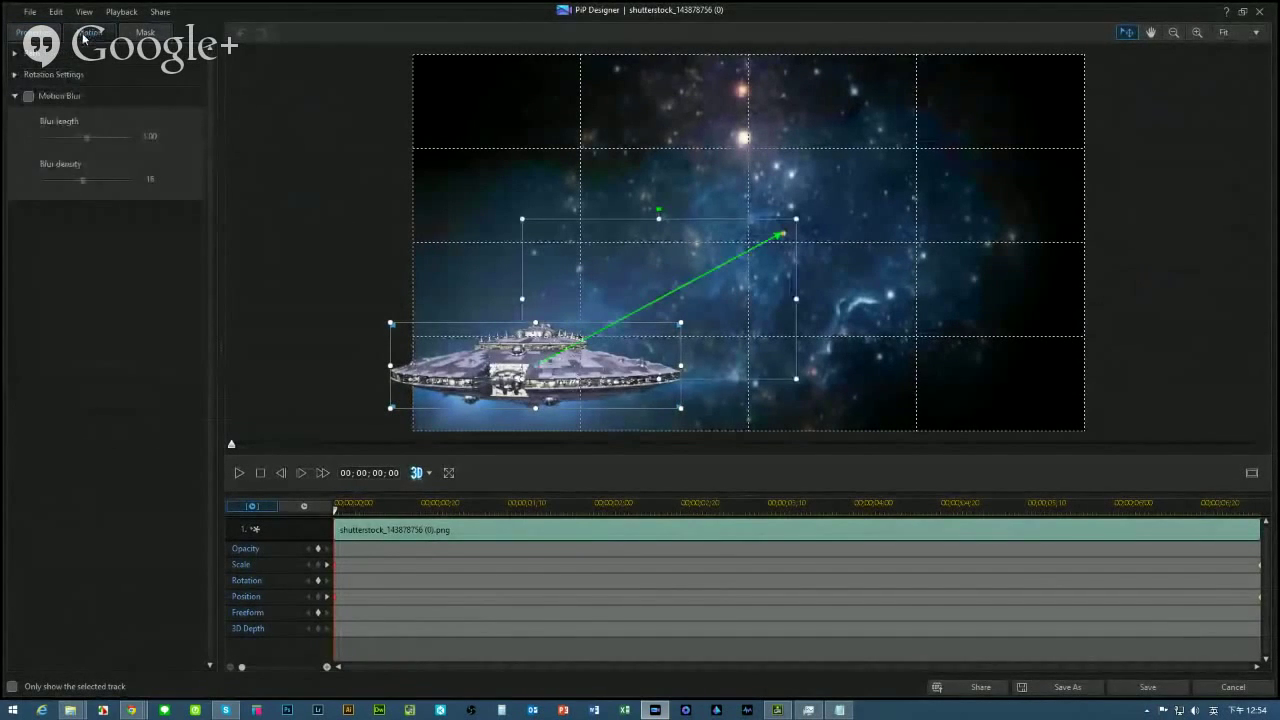
left_click(28, 96)
left_click_drag(87, 137, 132, 138)
left_click_drag(83, 180, 165, 191)
left_click(1146, 689)
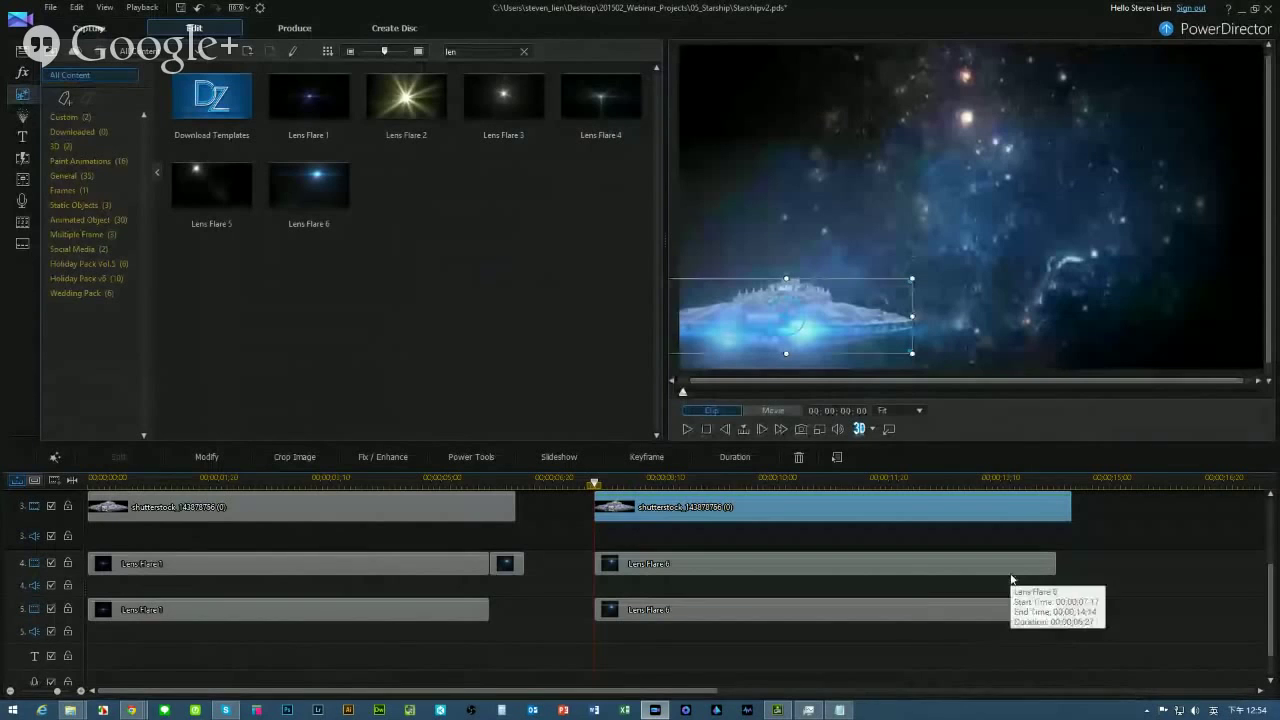
scroll(1257, 591, "up", 4)
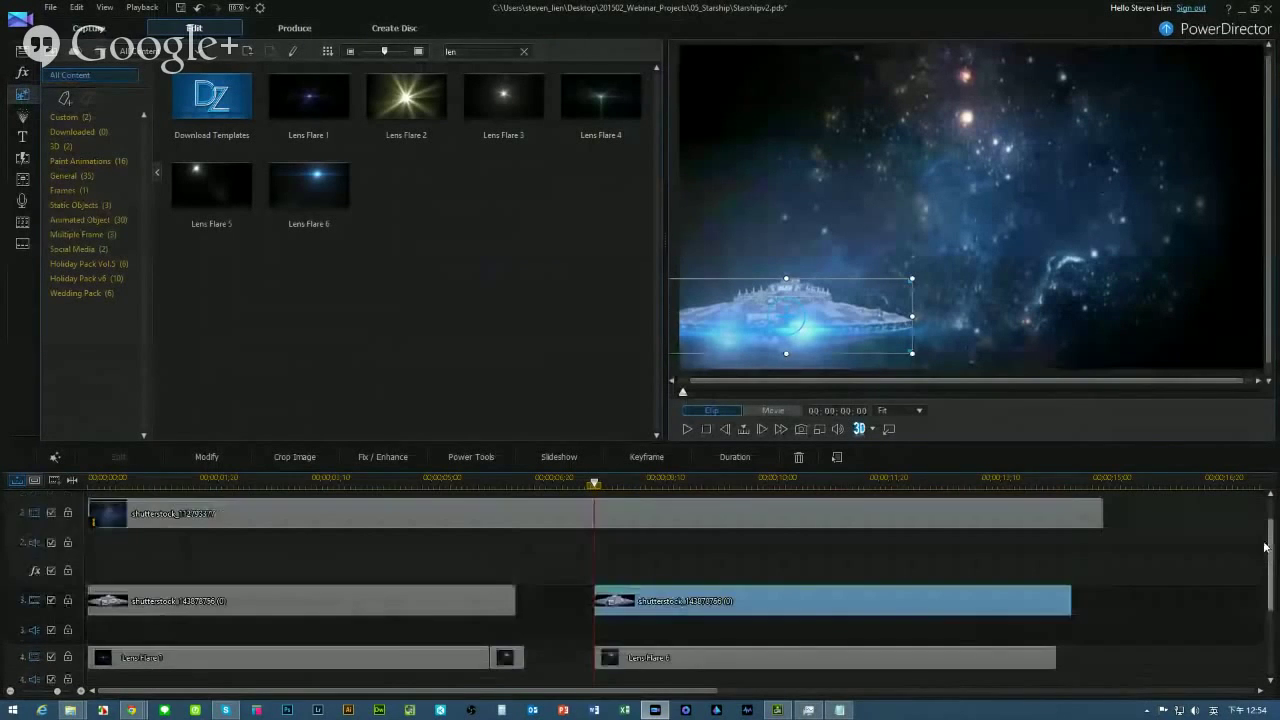
scroll(1258, 530, "down", 3)
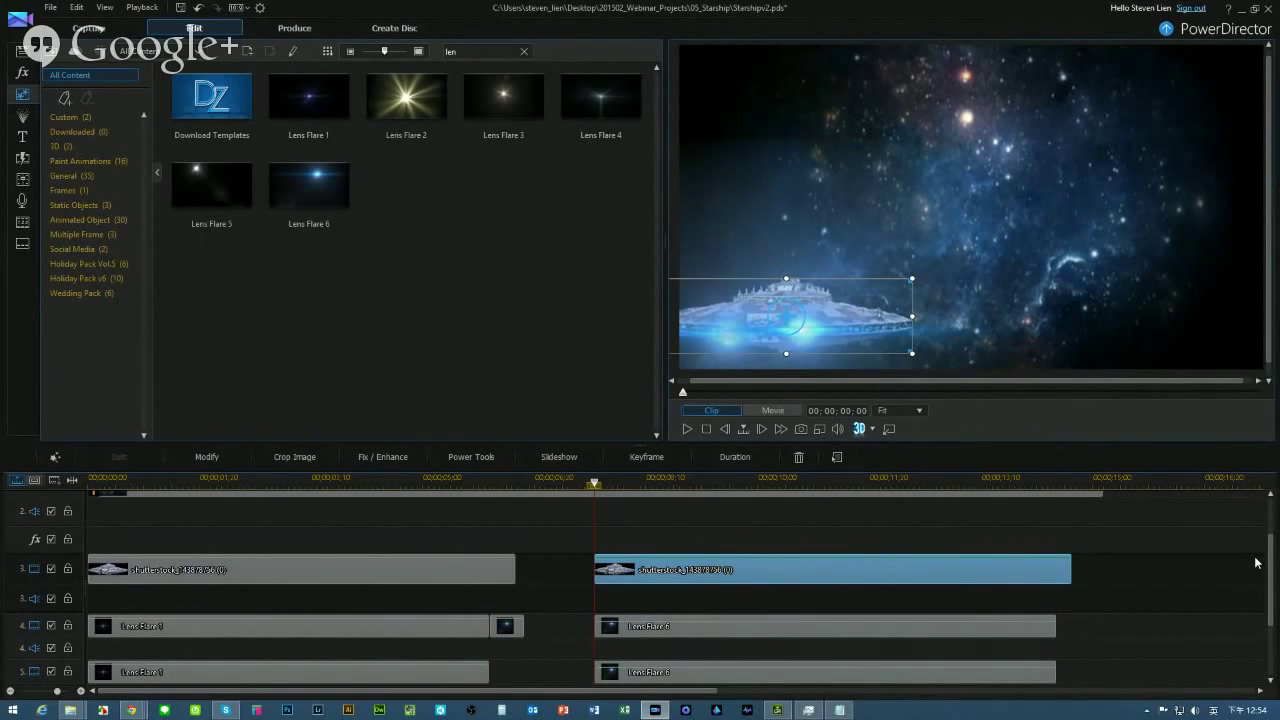
Switch to the Chrome window with the webinar's YouTube page and look through its live chat, description and resource links
left_click(1242, 10)
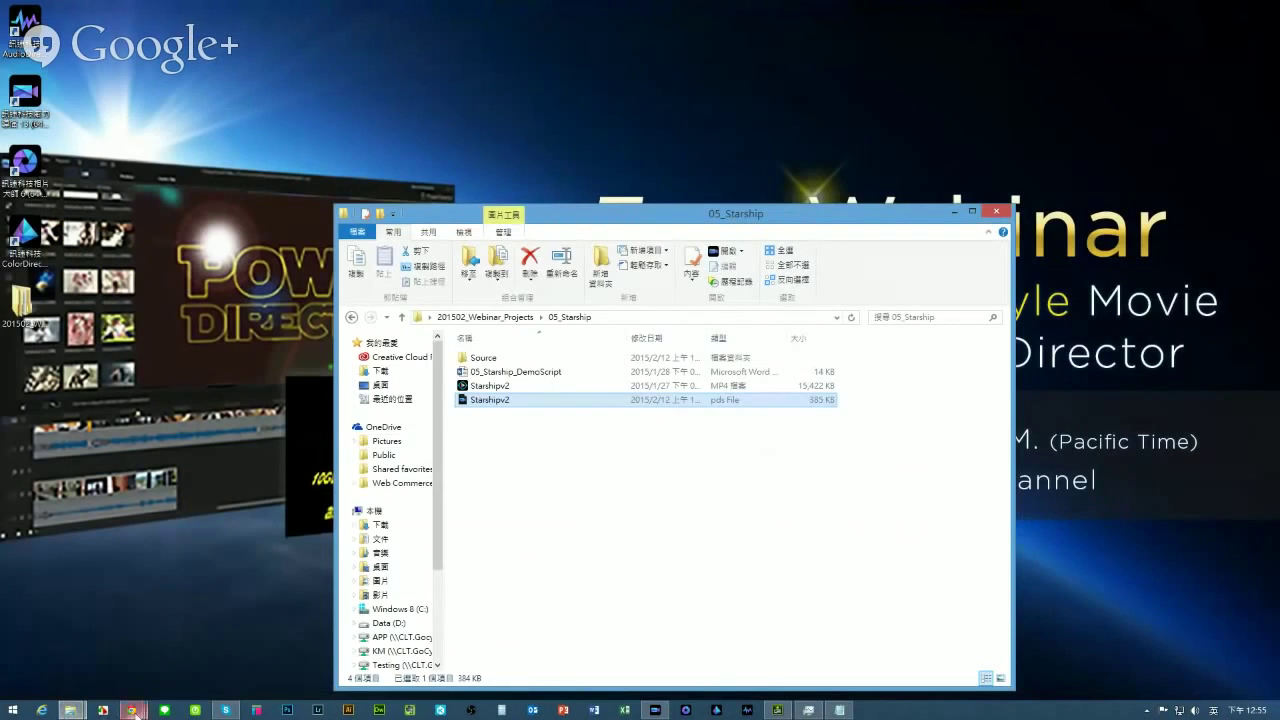
mouse_move(131, 708)
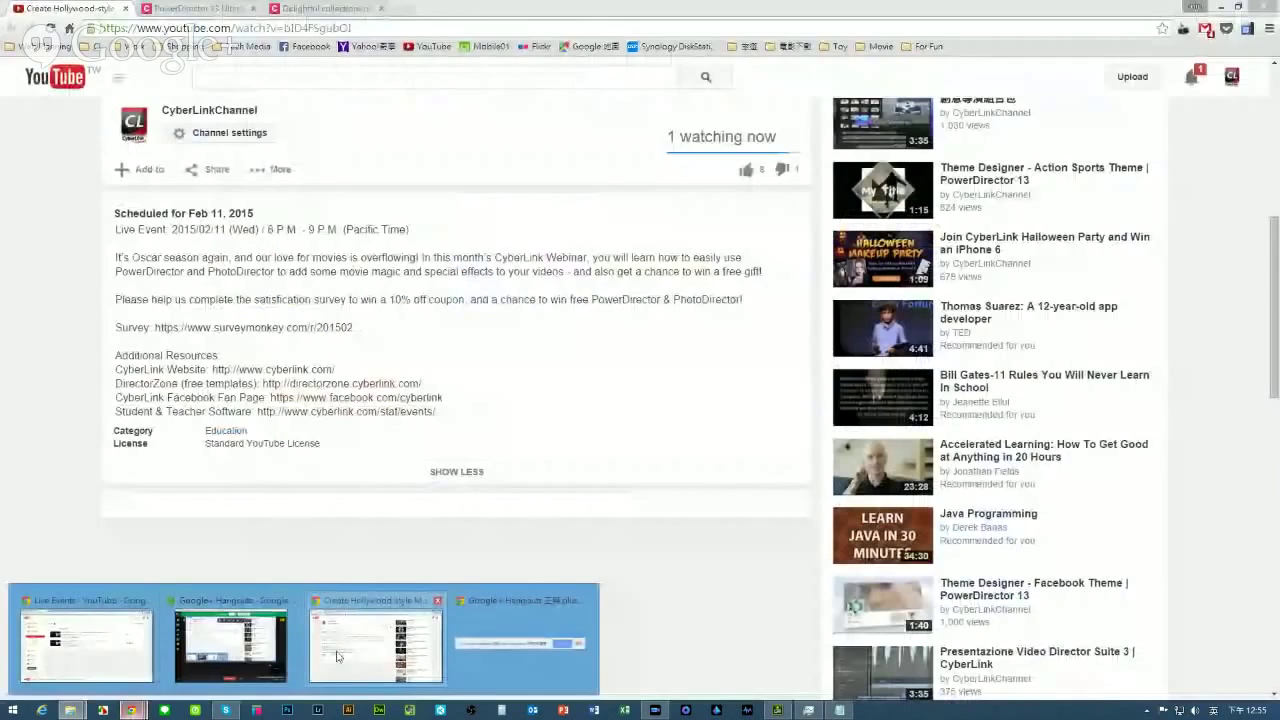
left_click(337, 656)
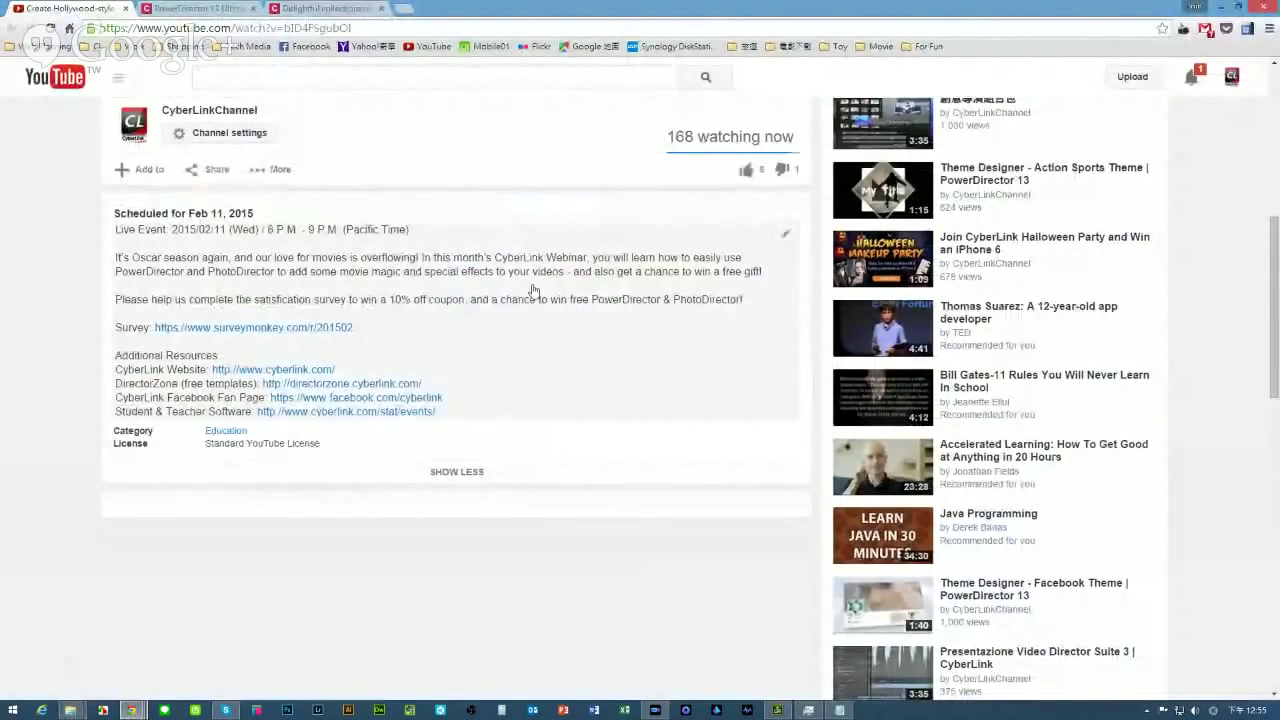
scroll(538, 279, "up", 2)
scroll(505, 210, "up", 3)
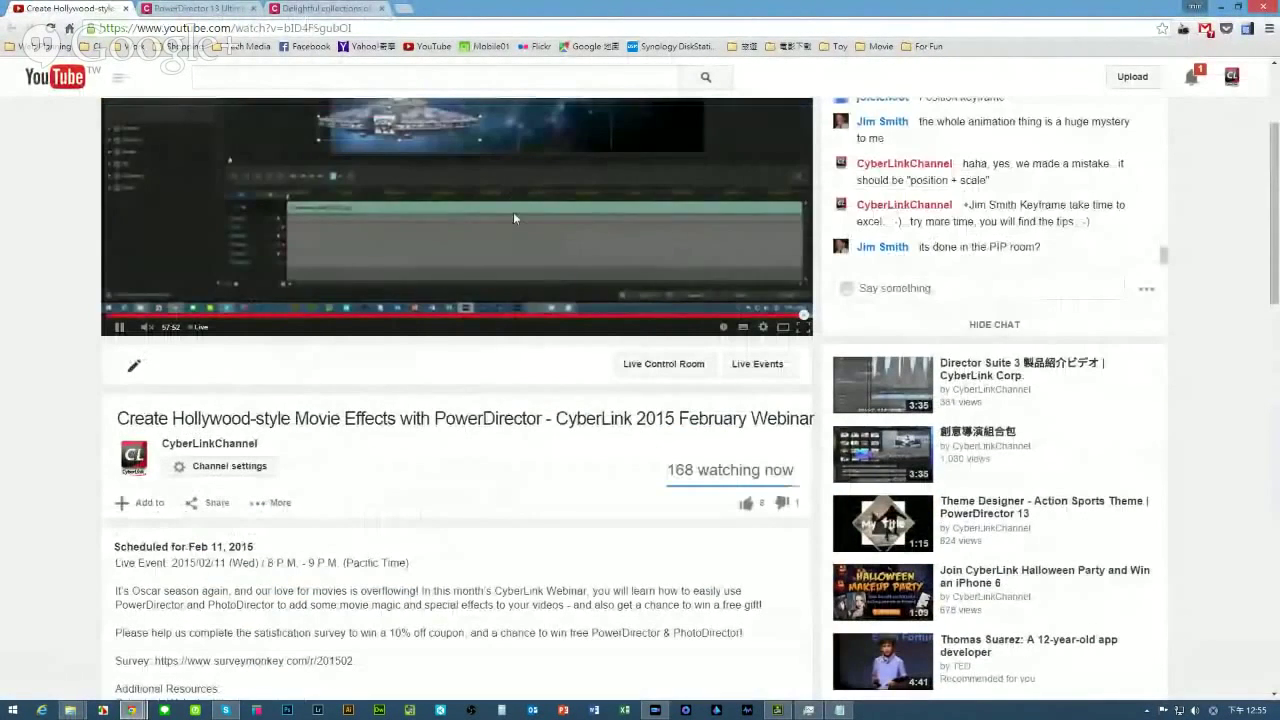
scroll(470, 322, "down", 2)
scroll(388, 395, "down", 1)
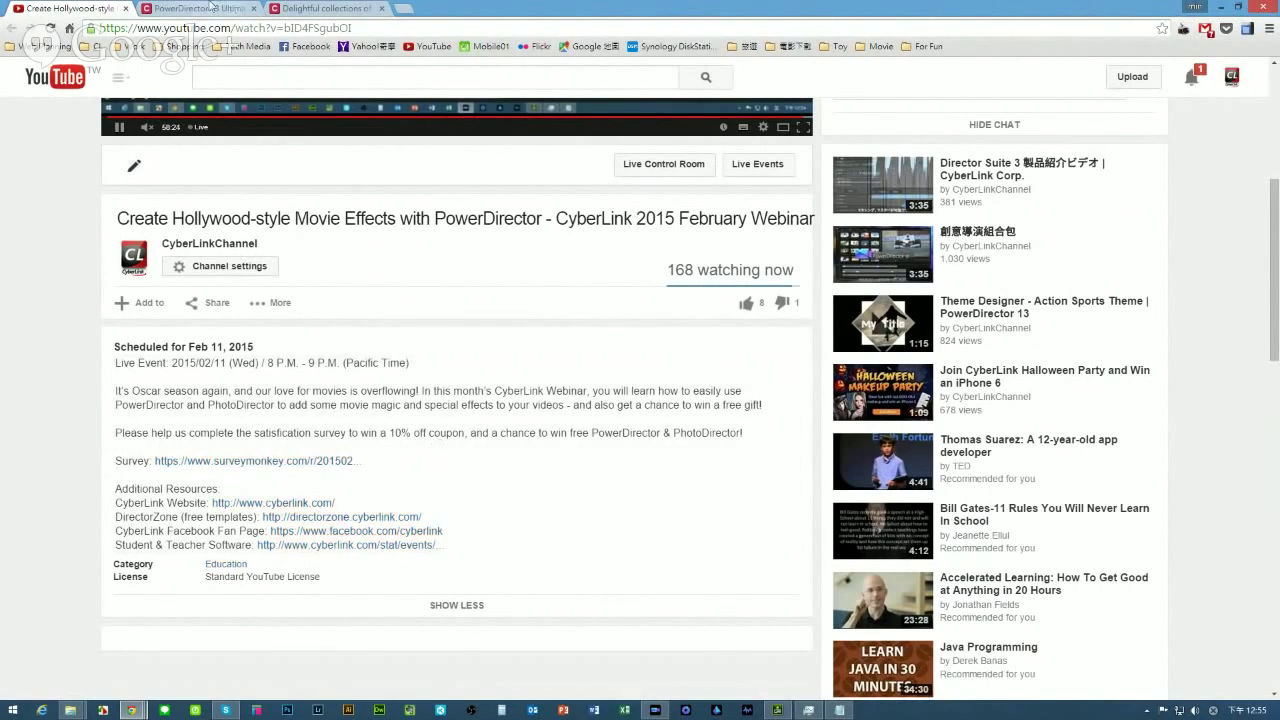
Switch to the PowerDirector 13 product page and examine the version comparison table with its prices and offers
key("ctrl+Tab")
scroll(676, 296, "up", 5)
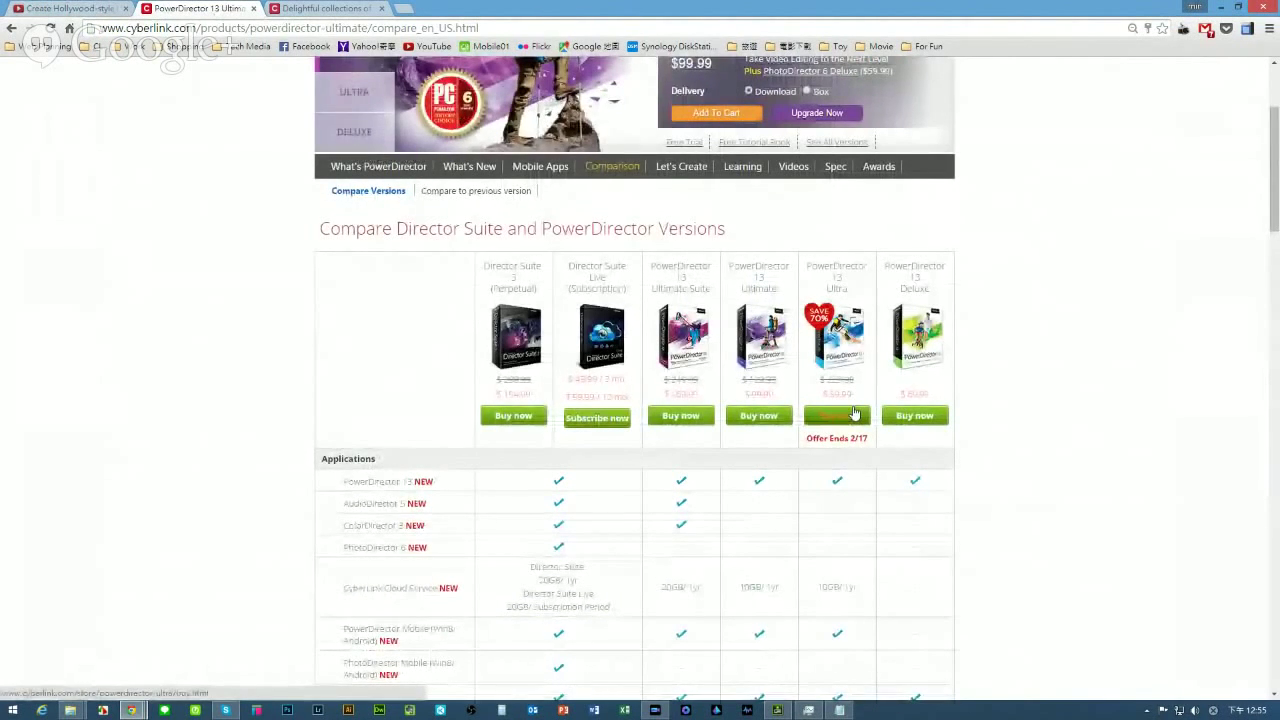
scroll(762, 425, "up", 1)
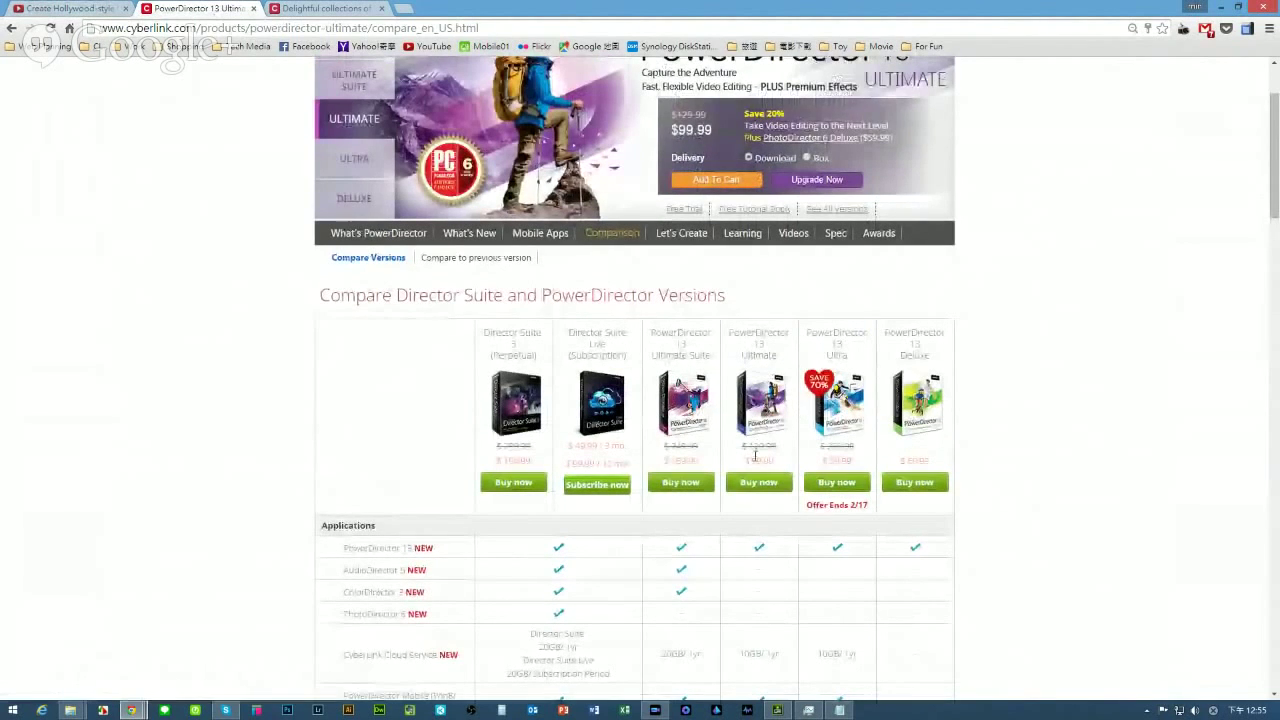